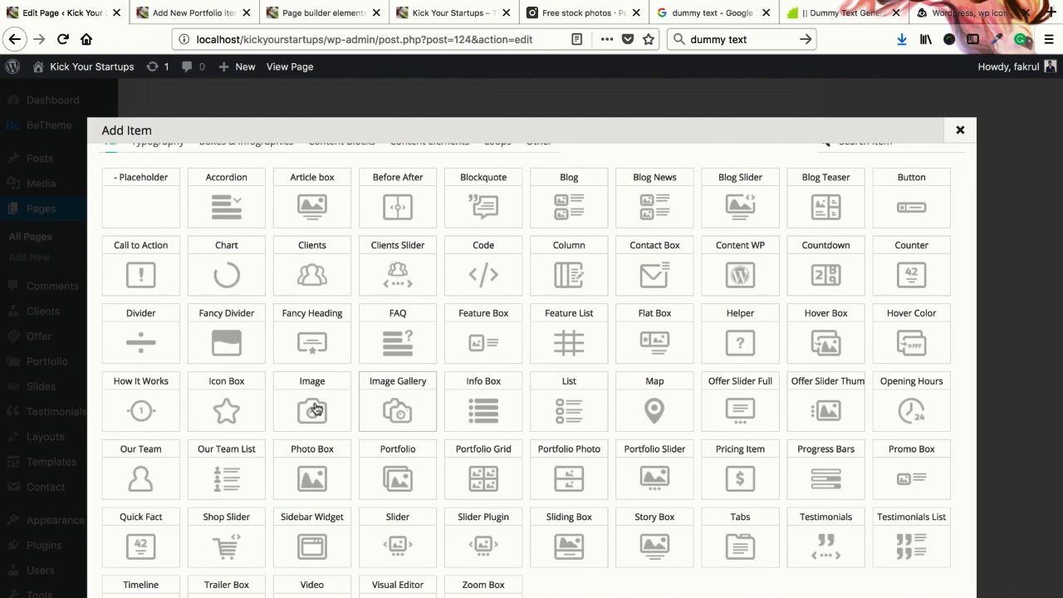
Insert an Image Gallery item into the new section and open its settings dialog
{"action": "left_click", "coordinate": [410, 394]}
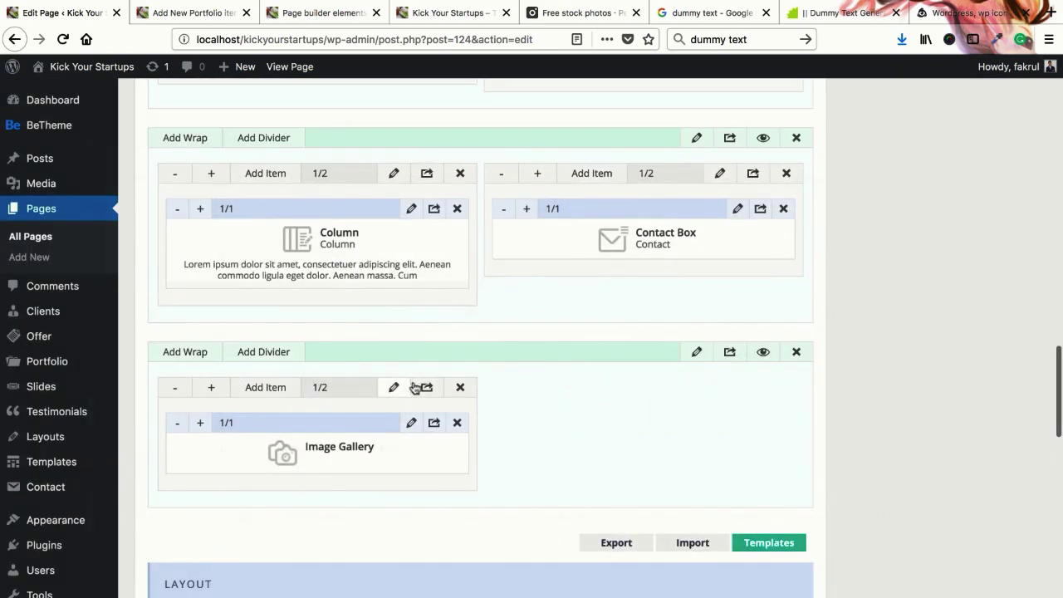
{"action": "left_click", "coordinate": [411, 425]}
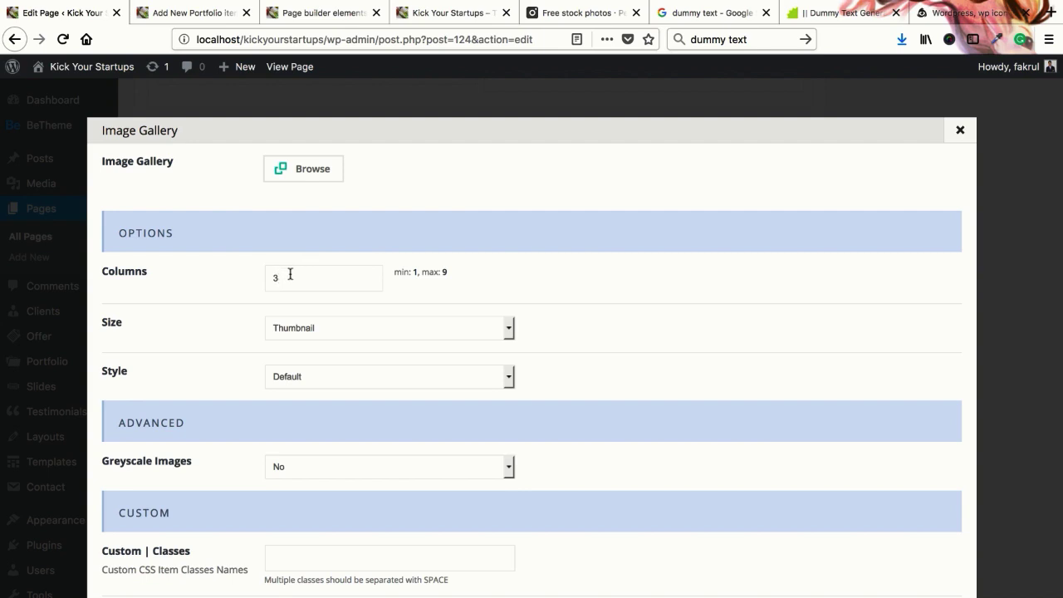
{"action": "left_click", "coordinate": [328, 332]}
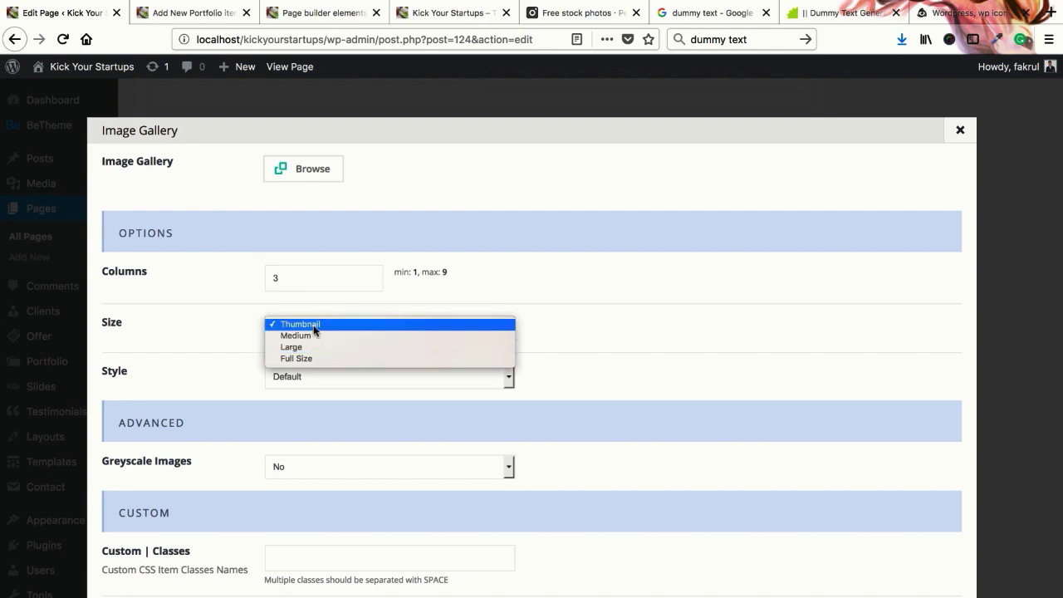
{"action": "left_click", "coordinate": [315, 331]}
{"action": "left_click", "coordinate": [191, 12]}
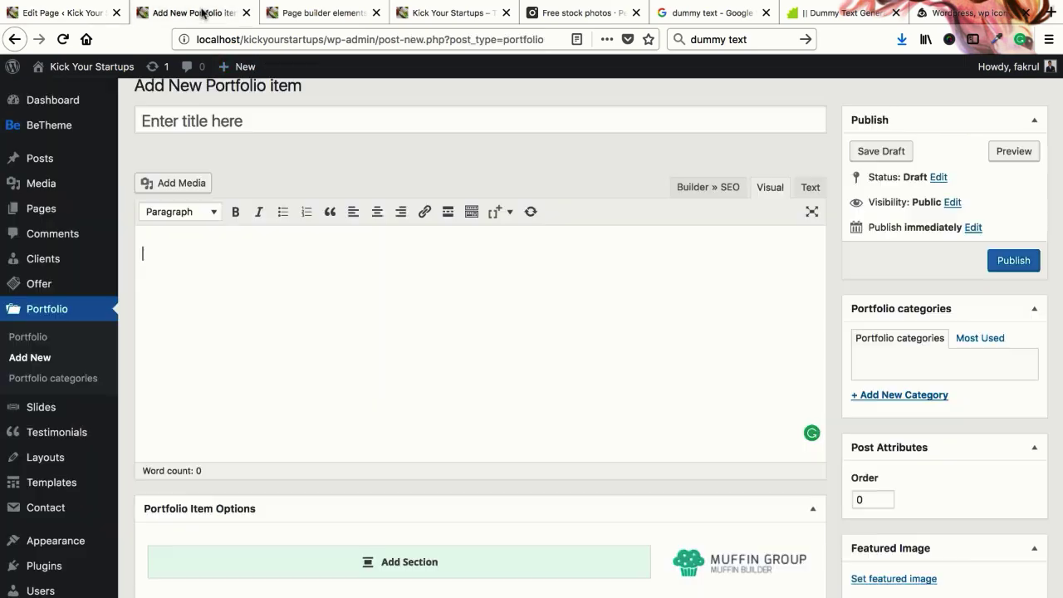
{"action": "scroll", "coordinate": [54, 478], "scroll_direction": "down", "scroll_amount": 10}
{"action": "mouse_move", "coordinate": [39, 582]}
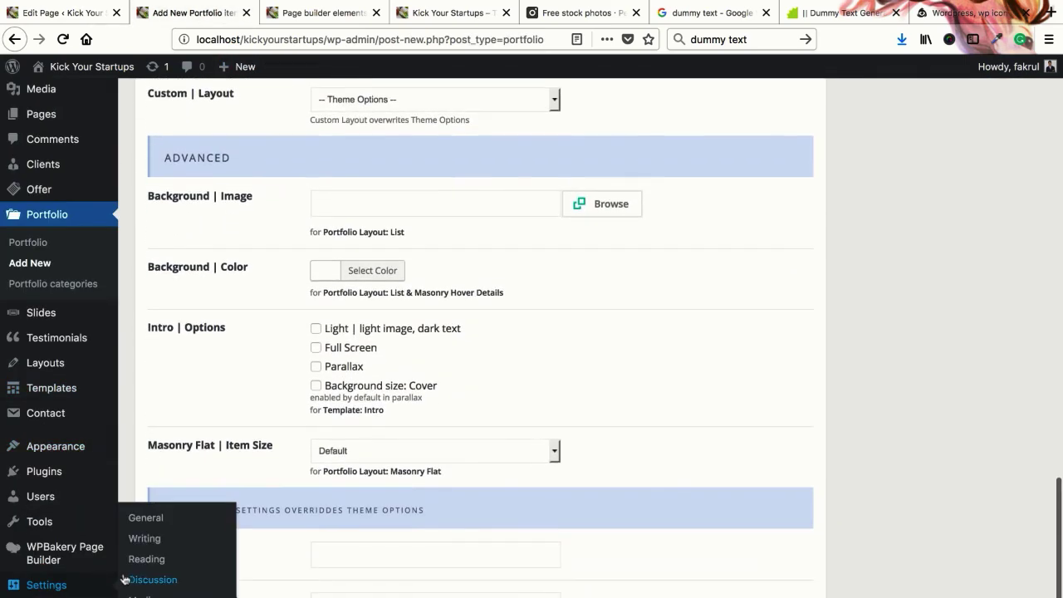
{"action": "right_click", "coordinate": [143, 538]}
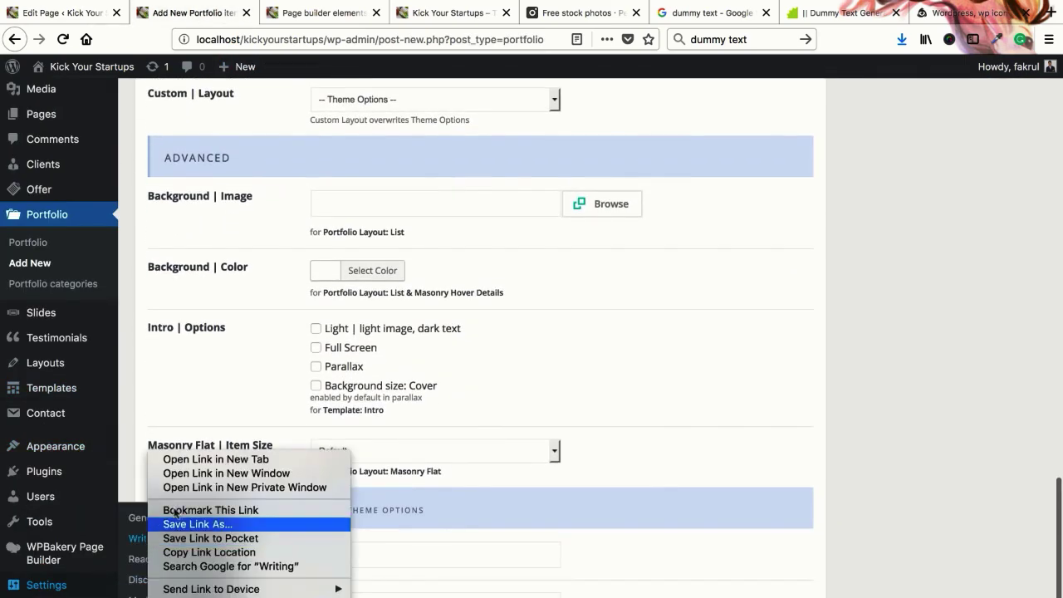
{"action": "left_click", "coordinate": [193, 460]}
{"action": "left_click", "coordinate": [284, 14]}
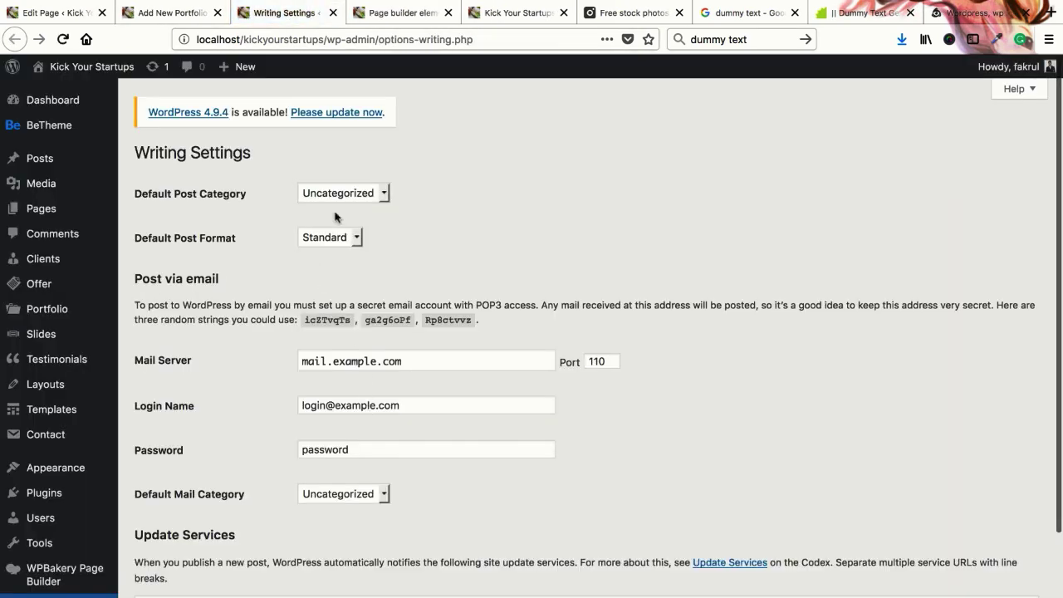
{"action": "scroll", "coordinate": [88, 463], "scroll_direction": "down", "scroll_amount": 3}
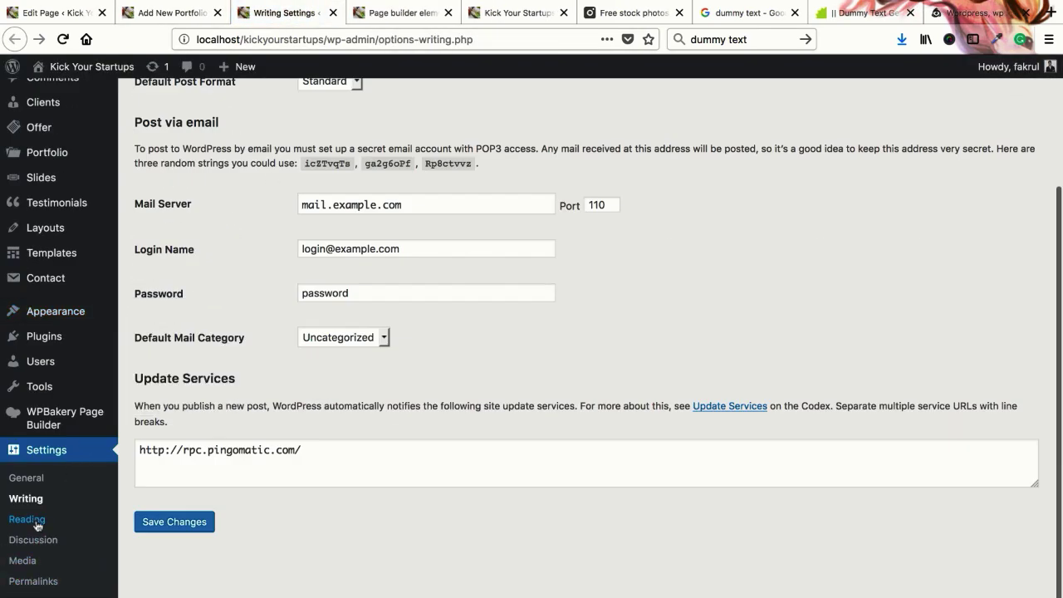
{"action": "left_click", "coordinate": [24, 561]}
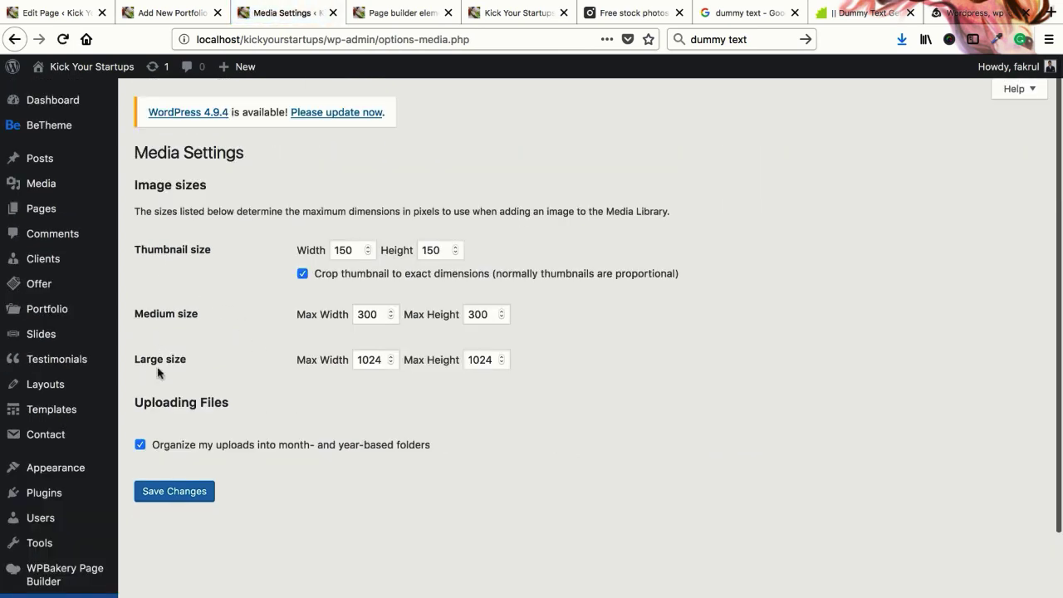
{"action": "left_click", "coordinate": [333, 12]}
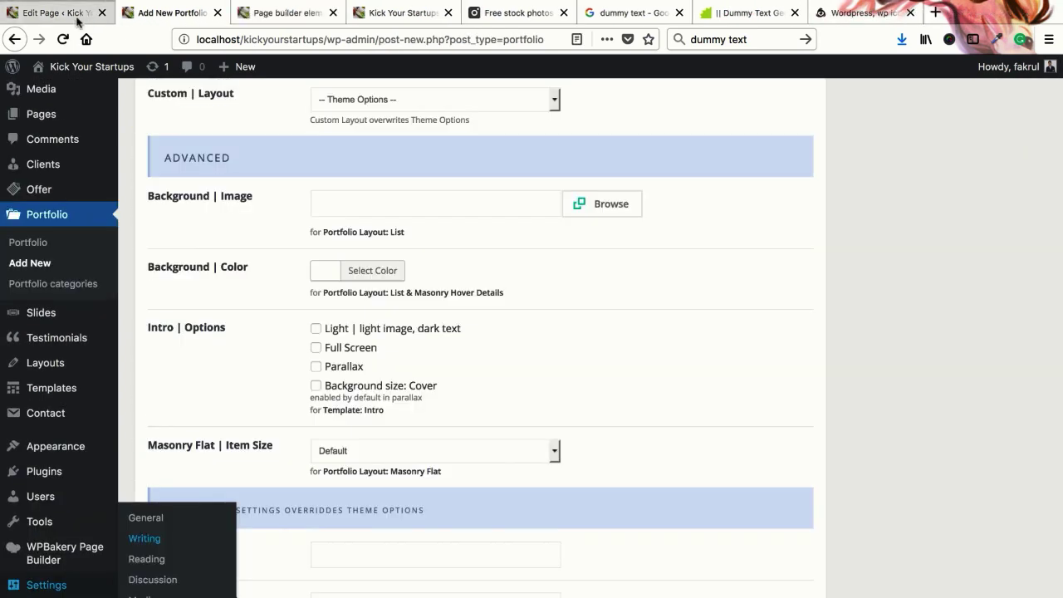
{"action": "left_click", "coordinate": [78, 17]}
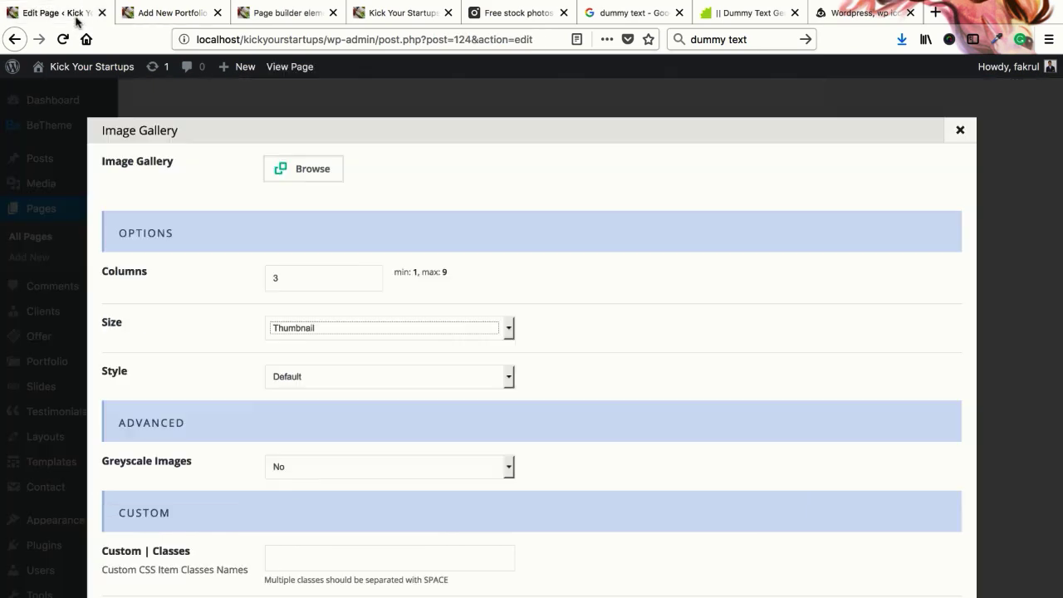
{"action": "left_click", "coordinate": [319, 336]}
{"action": "left_click", "coordinate": [244, 335]}
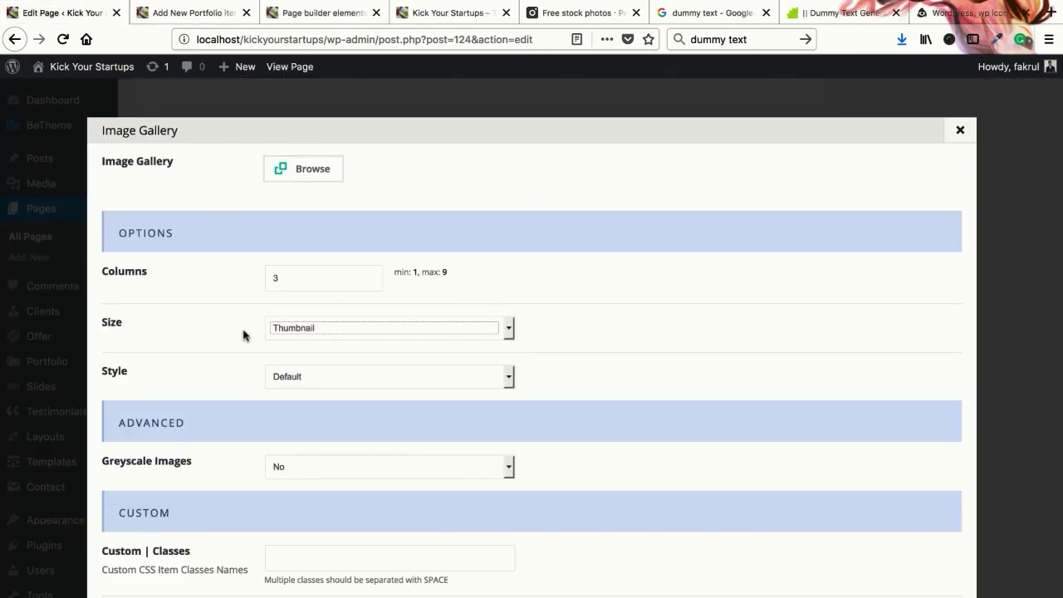
{"action": "left_click", "coordinate": [191, 13]}
{"action": "mouse_move", "coordinate": [46, 585]}
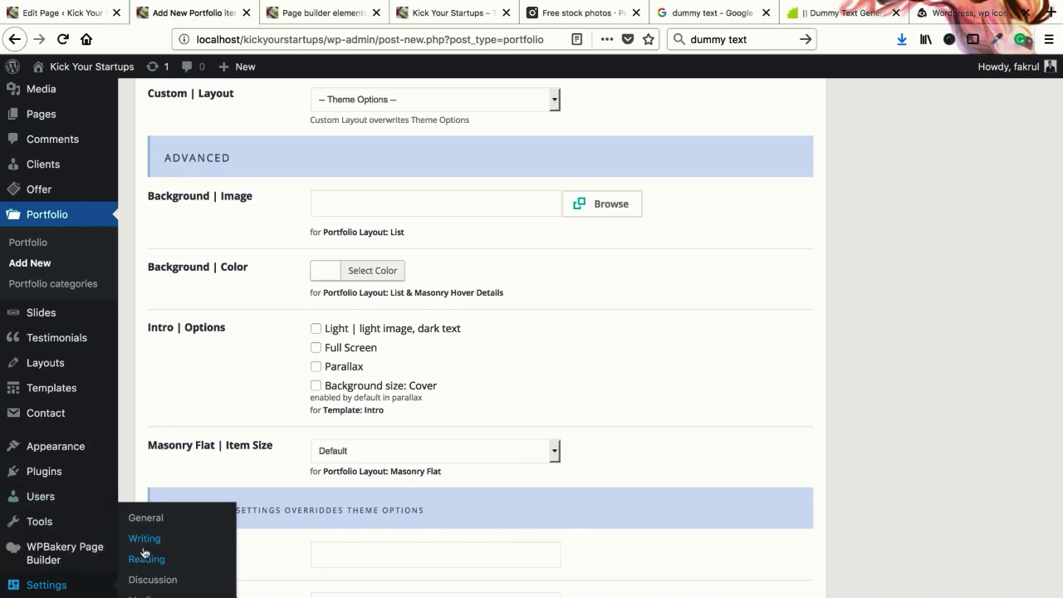
{"action": "right_click", "coordinate": [147, 595]}
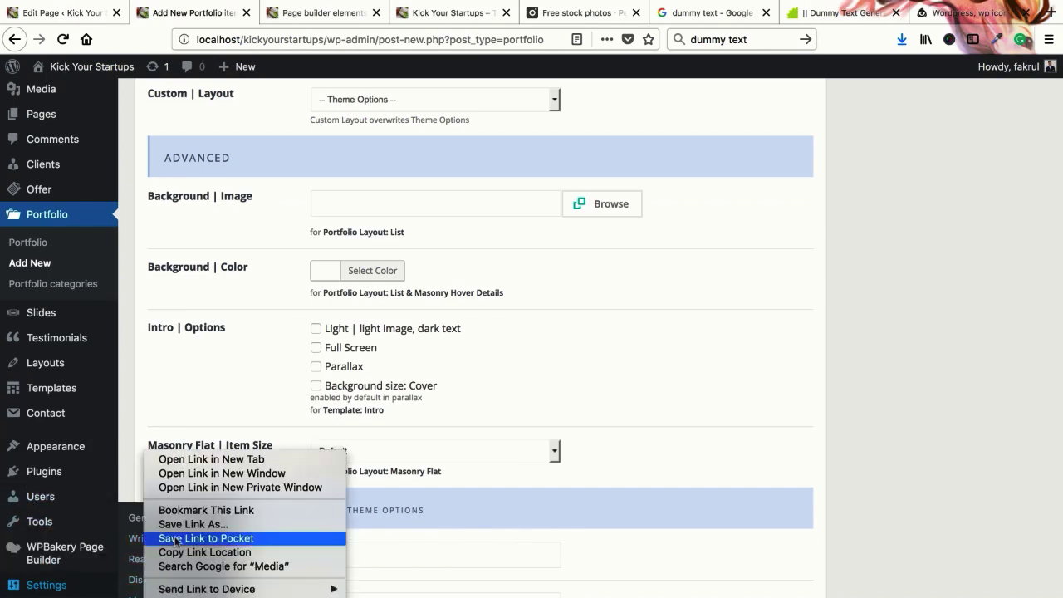
{"action": "left_click", "coordinate": [178, 458]}
{"action": "left_click", "coordinate": [278, 14]}
{"action": "left_click", "coordinate": [365, 248]}
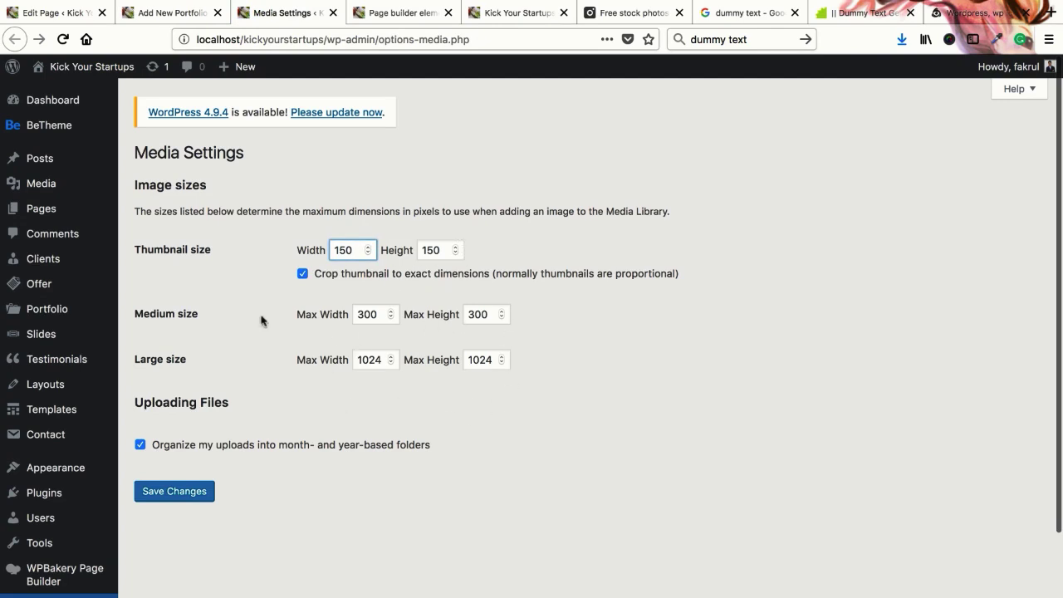
{"action": "left_click", "coordinate": [332, 14]}
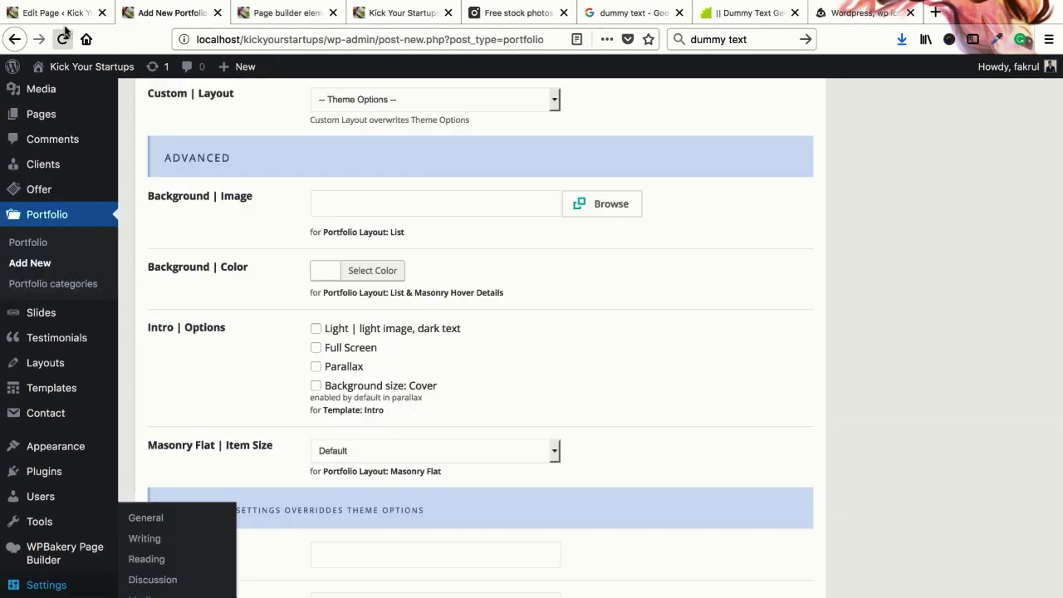
{"action": "left_click", "coordinate": [74, 13]}
Leave the gallery Style set to Default
{"action": "left_click", "coordinate": [511, 299]}
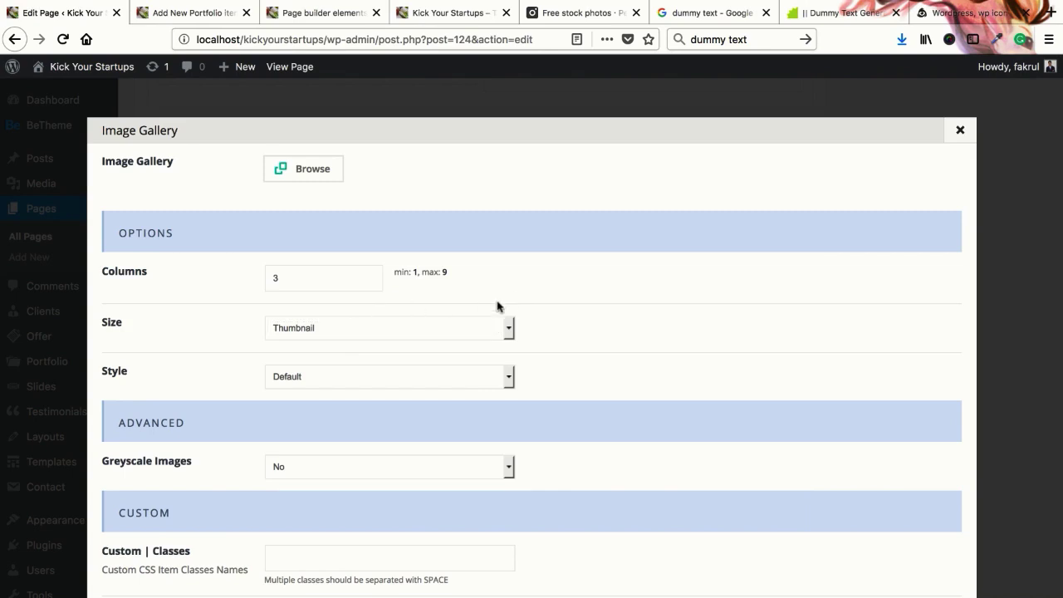
{"action": "scroll", "coordinate": [318, 359], "scroll_direction": "down", "scroll_amount": 1}
{"action": "left_click", "coordinate": [307, 371]}
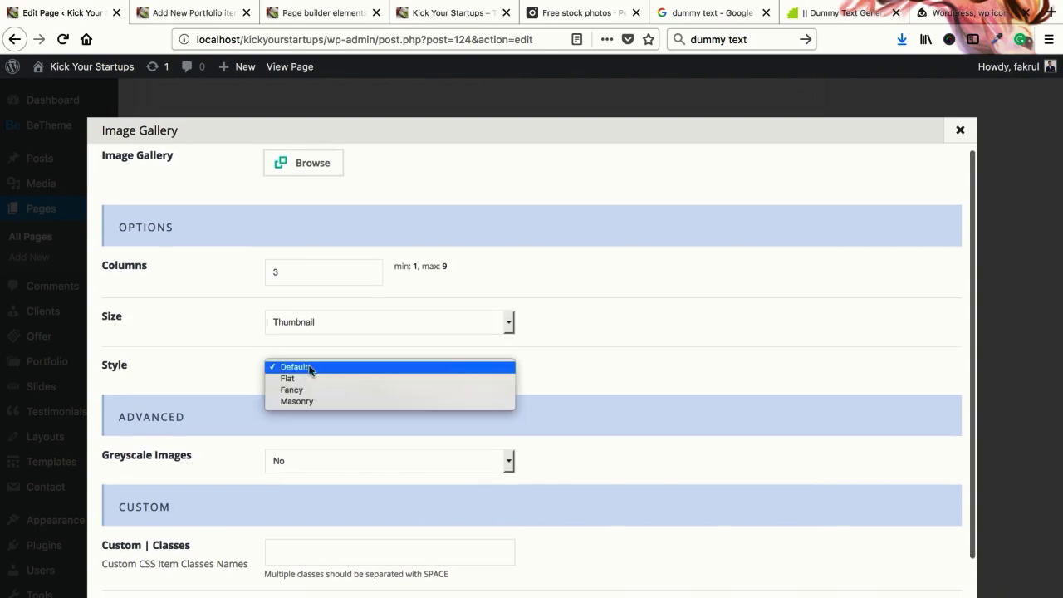
{"action": "left_click", "coordinate": [235, 318]}
{"action": "scroll", "coordinate": [306, 230], "scroll_direction": "up", "scroll_amount": 1}
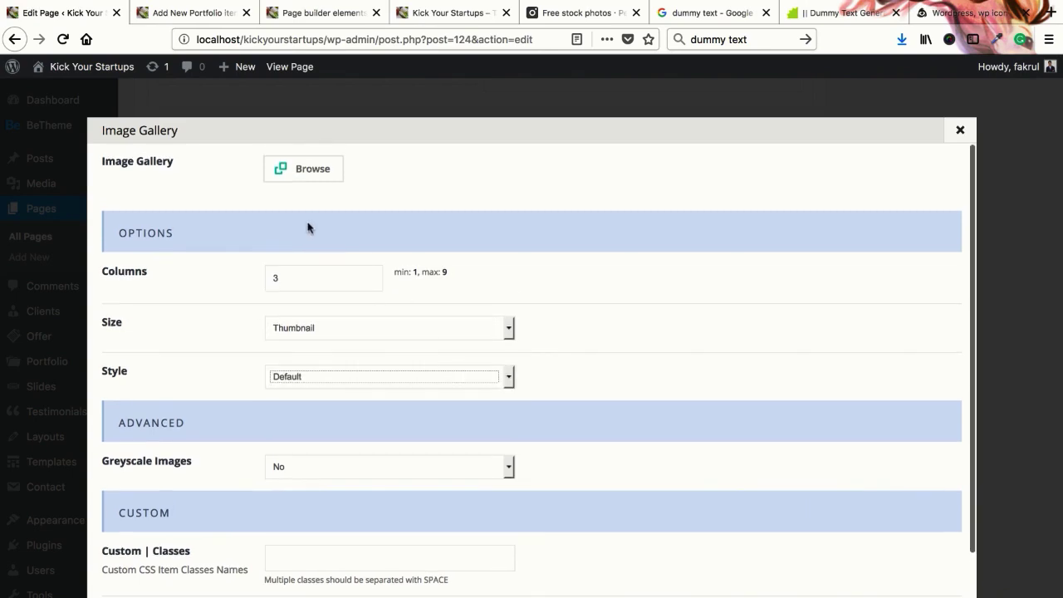
Select the strawberry, cheese platter, chicken skewers and bacon-wrapped chicken images in the Media Library
{"action": "left_click", "coordinate": [304, 174]}
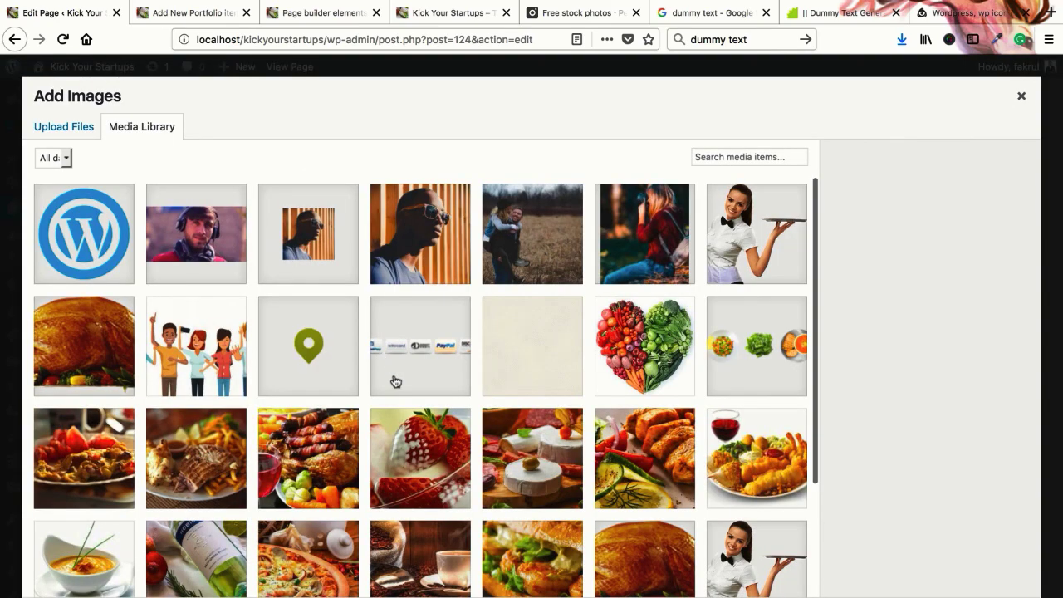
{"action": "scroll", "coordinate": [396, 380], "scroll_direction": "down", "scroll_amount": 3}
{"action": "left_click", "coordinate": [422, 362]}
{"action": "left_click", "coordinate": [535, 407]}
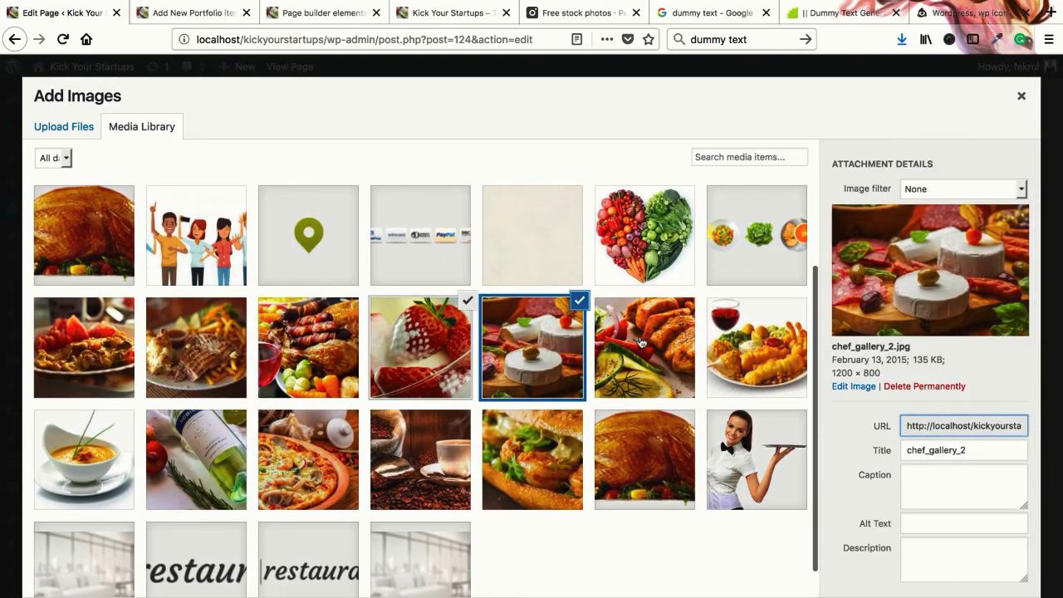
{"action": "left_click", "coordinate": [651, 385]}
{"action": "left_click", "coordinate": [766, 336]}
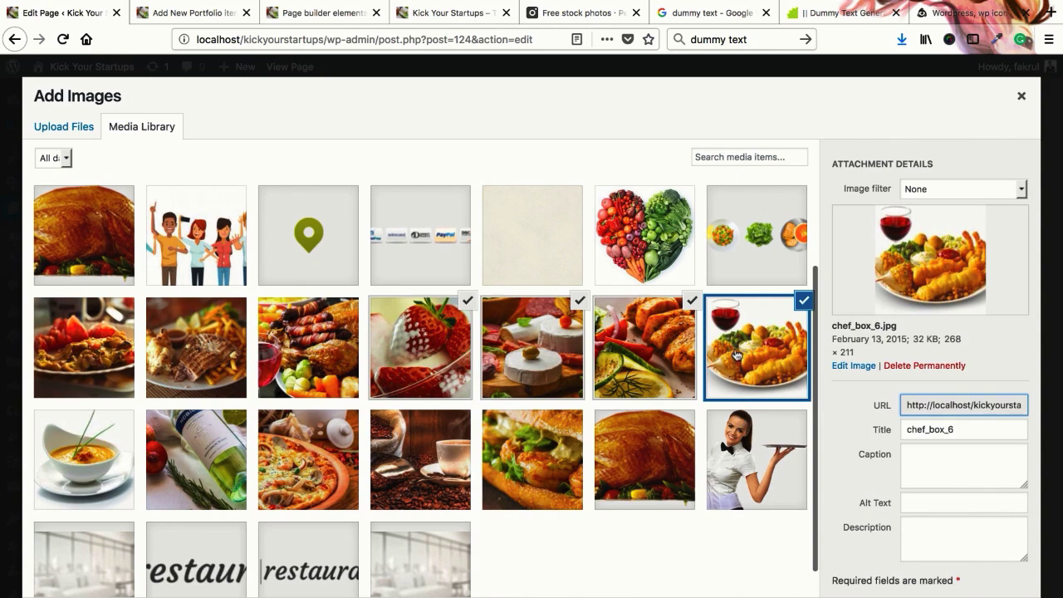
{"action": "left_click", "coordinate": [803, 304]}
{"action": "left_click", "coordinate": [312, 343]}
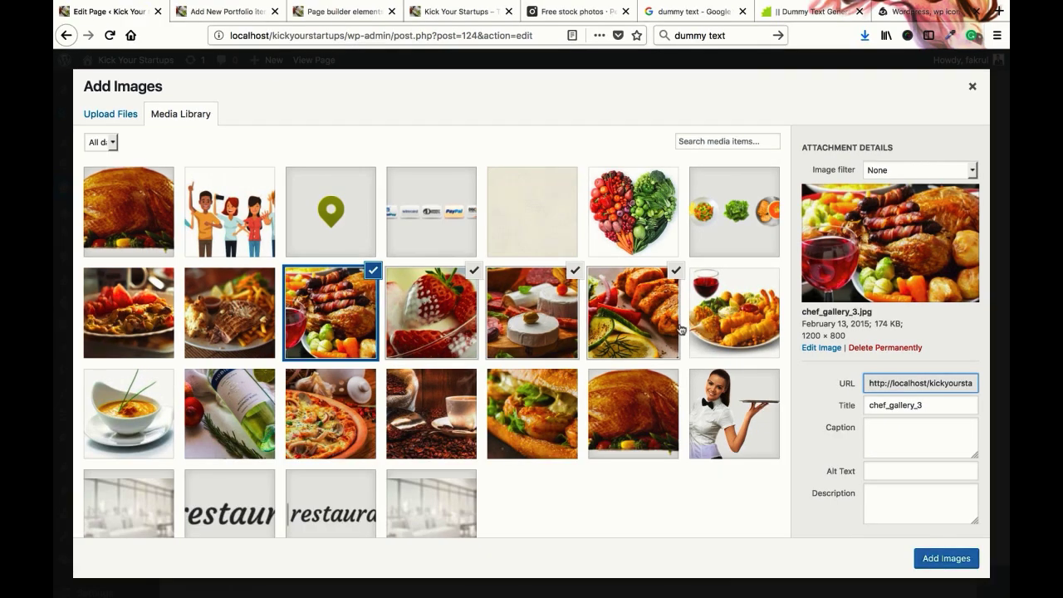
{"action": "scroll", "coordinate": [841, 402], "scroll_direction": "down", "scroll_amount": 1}
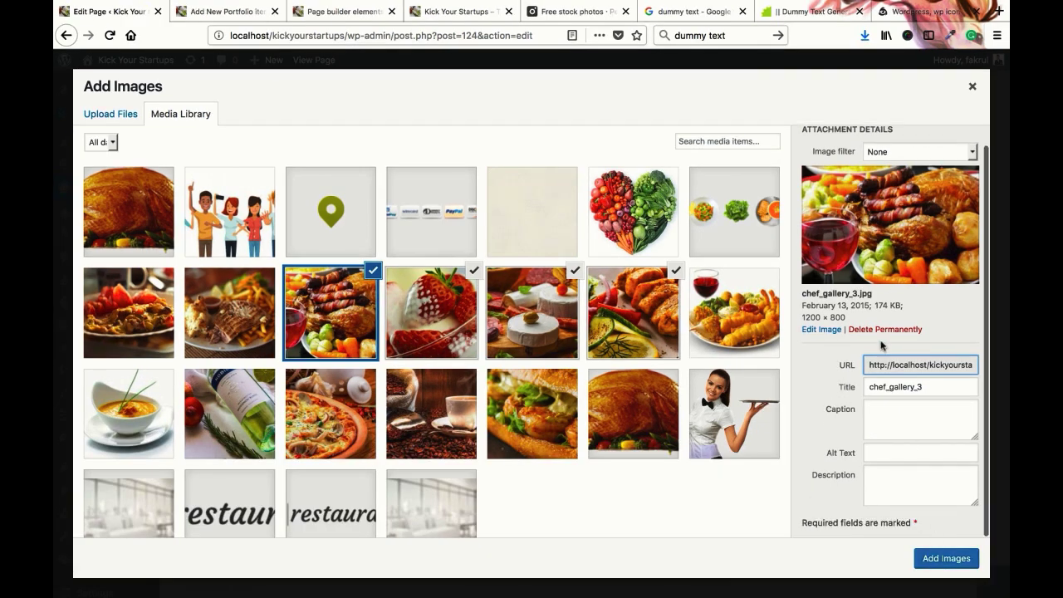
{"action": "scroll", "coordinate": [882, 346], "scroll_direction": "up", "scroll_amount": 1}
Preview the Antique, Boost and Forest filters on the selected photo
{"action": "left_click", "coordinate": [885, 171]}
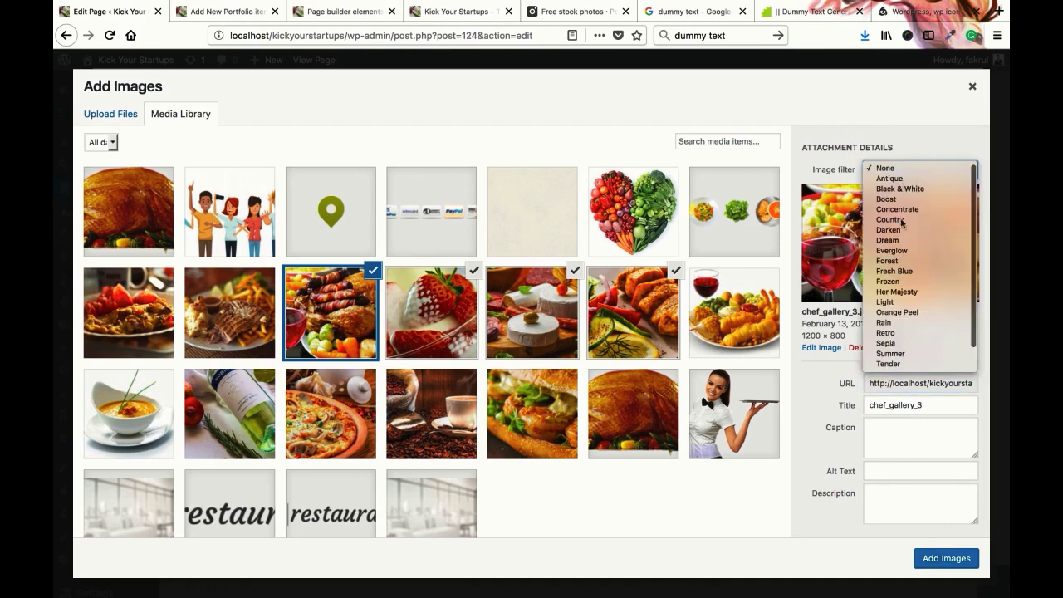
{"action": "left_click", "coordinate": [891, 178]}
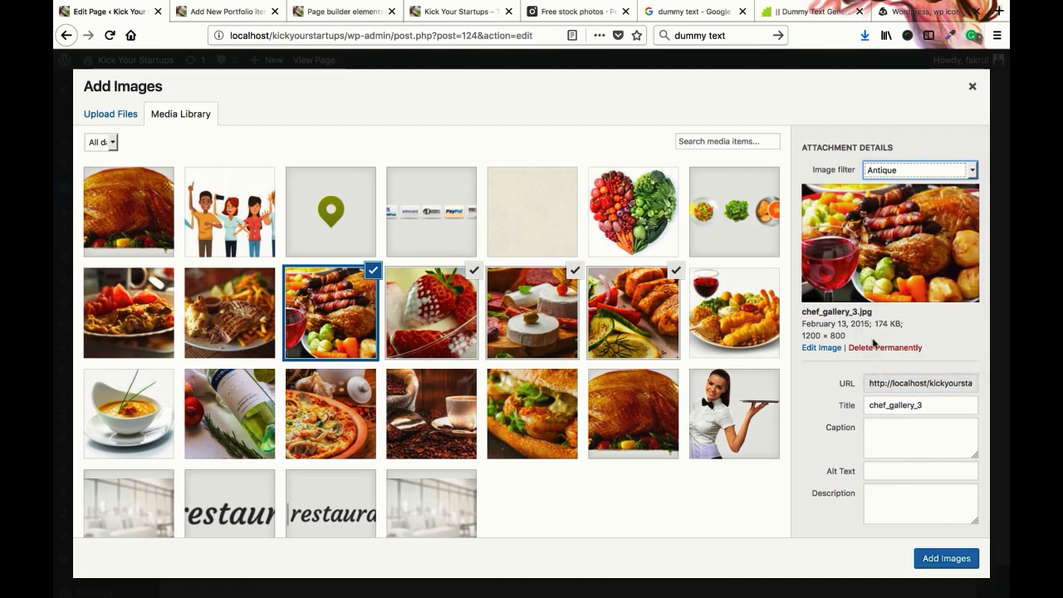
{"action": "left_click", "coordinate": [898, 165]}
{"action": "left_click", "coordinate": [889, 187]}
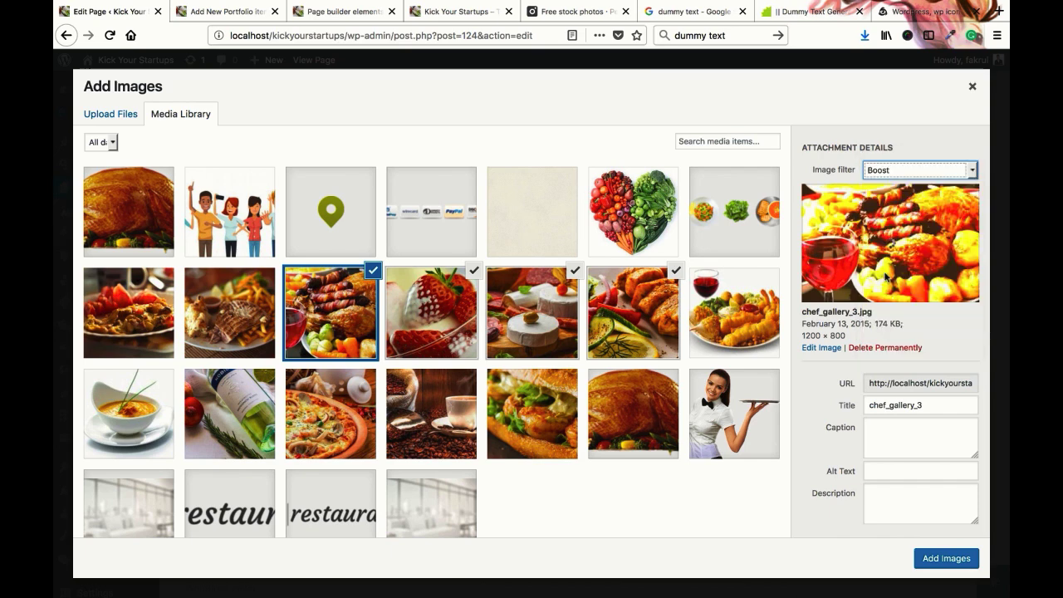
{"action": "left_click", "coordinate": [887, 177]}
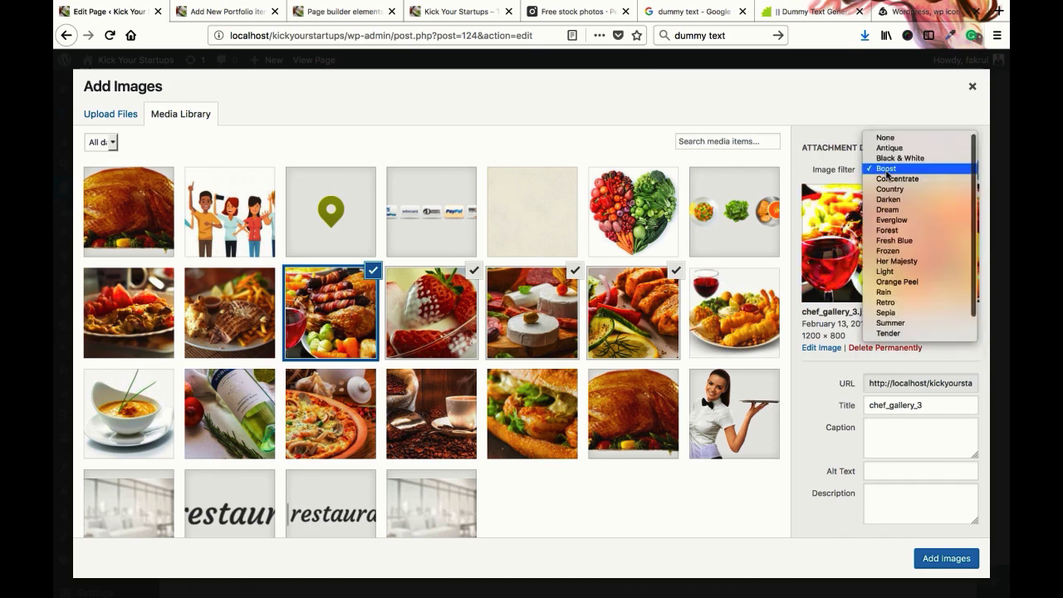
{"action": "left_click", "coordinate": [894, 233]}
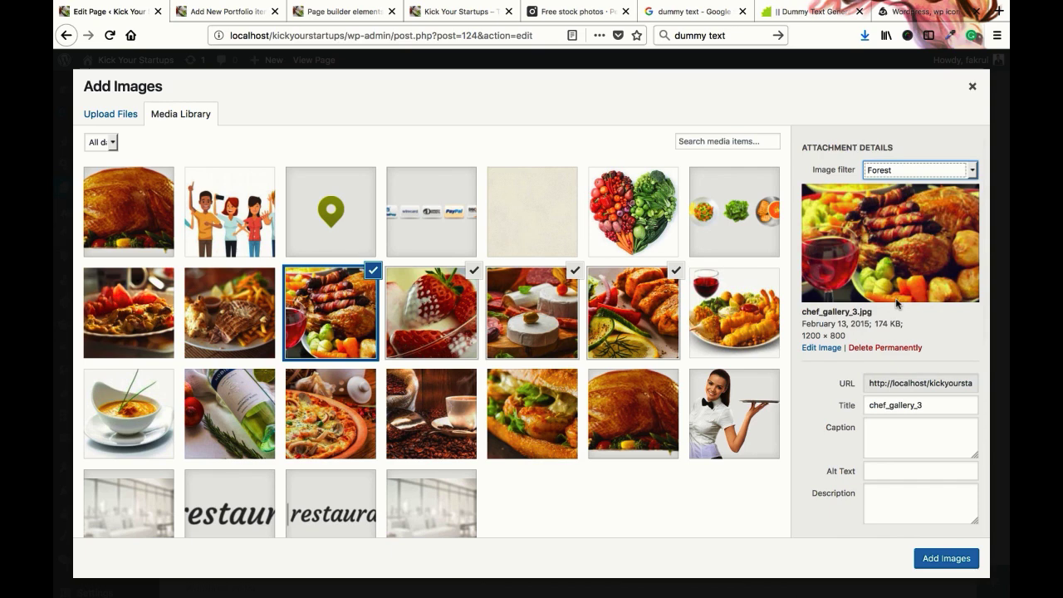
{"action": "left_click", "coordinate": [891, 169]}
Try Sepia, reset the filter to None, and add the four food photos to the gallery
{"action": "key", "text": "Return"}
{"action": "left_click", "coordinate": [897, 173]}
{"action": "left_click", "coordinate": [897, 172]}
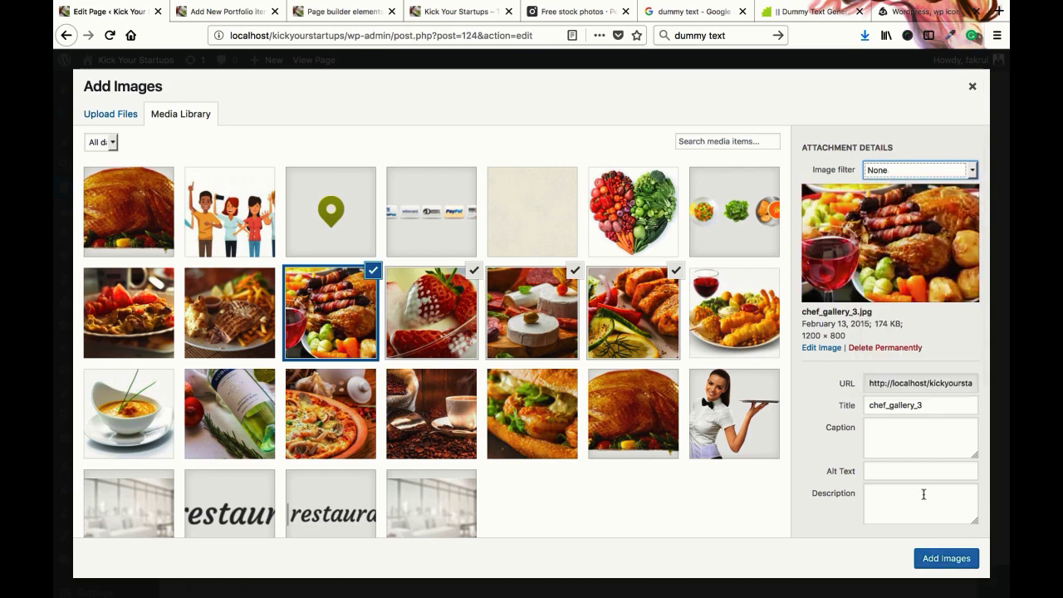
{"action": "left_click", "coordinate": [966, 563]}
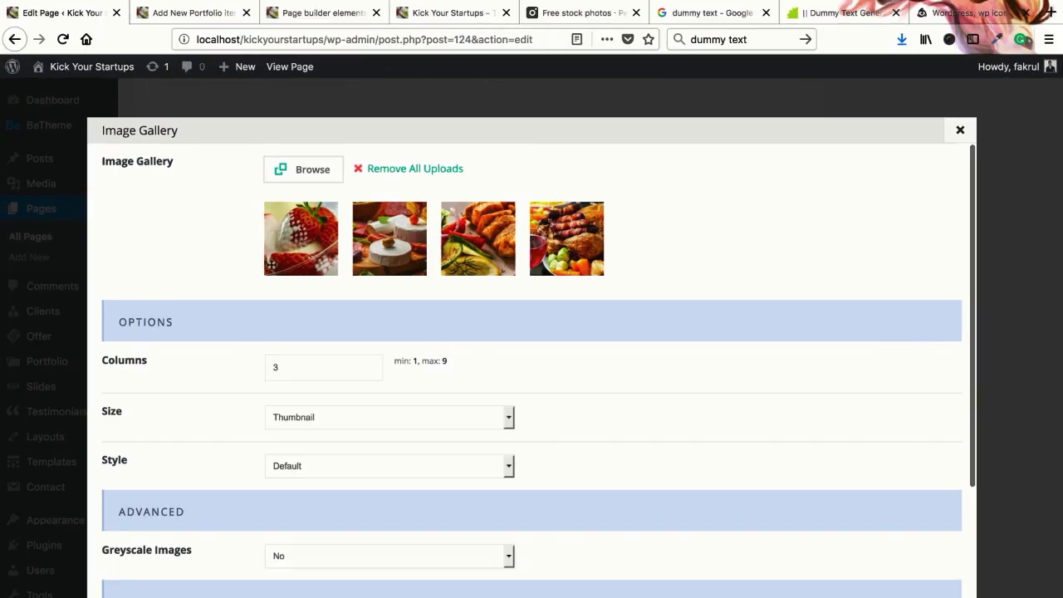
Change Columns to 4, Size to Medium and Style to Flat in the Image Gallery dialog, then save
{"action": "left_click", "coordinate": [289, 375]}
{"action": "key", "text": "BackSpace"}
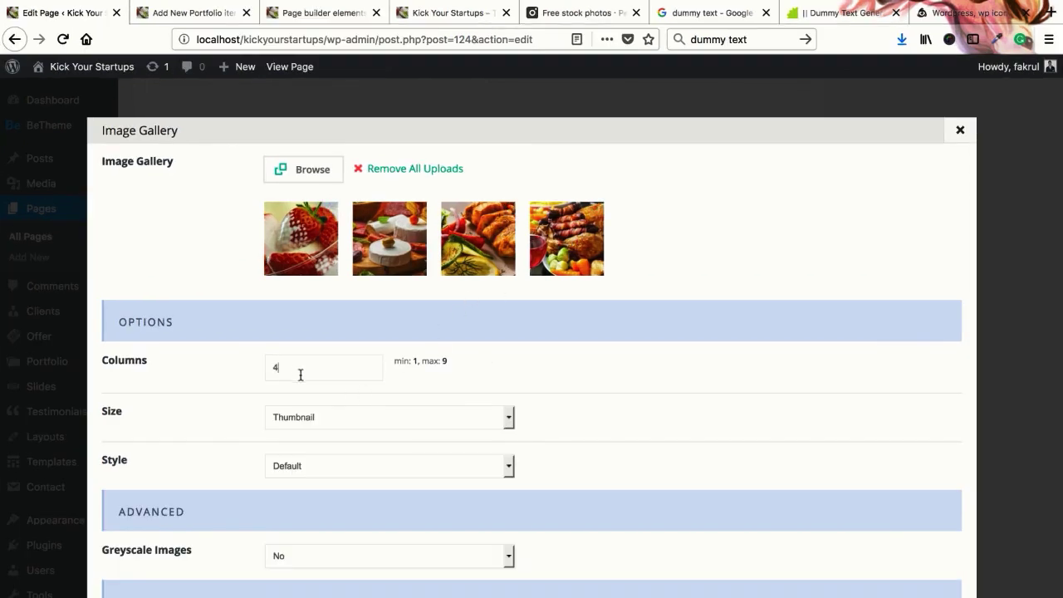
{"action": "scroll", "coordinate": [300, 374], "scroll_direction": "down", "scroll_amount": 1}
{"action": "left_click", "coordinate": [302, 374]}
{"action": "left_click", "coordinate": [307, 374]}
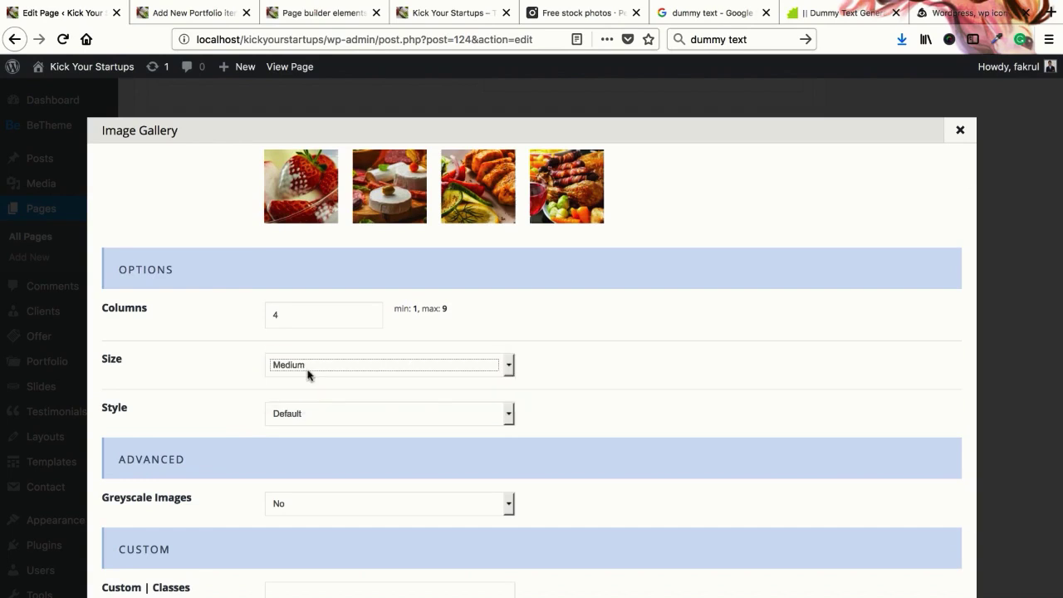
{"action": "scroll", "coordinate": [250, 371], "scroll_direction": "down", "scroll_amount": 2}
{"action": "left_click", "coordinate": [306, 330]}
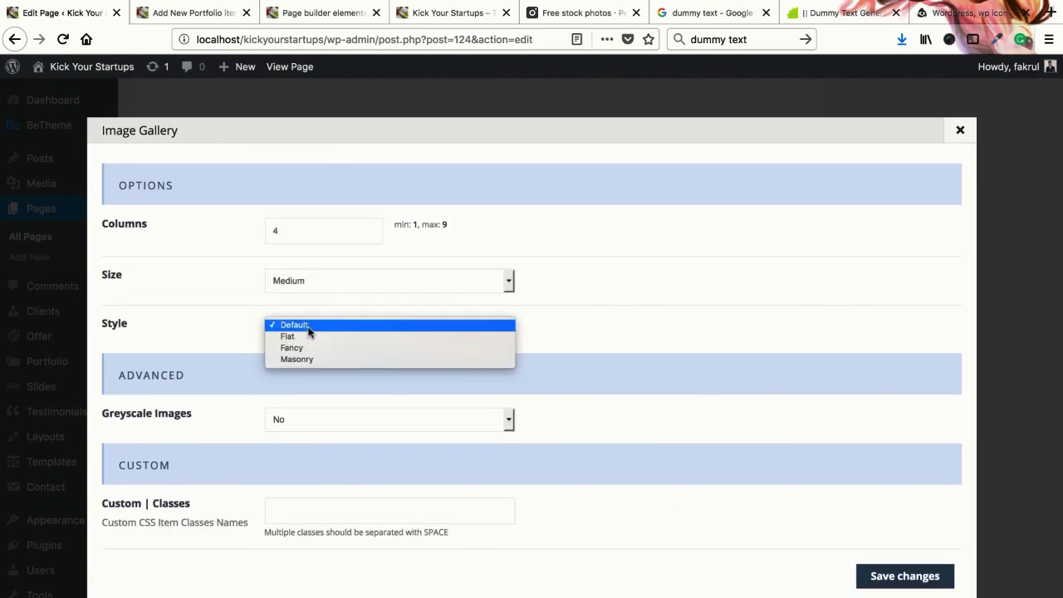
{"action": "left_click", "coordinate": [287, 336]}
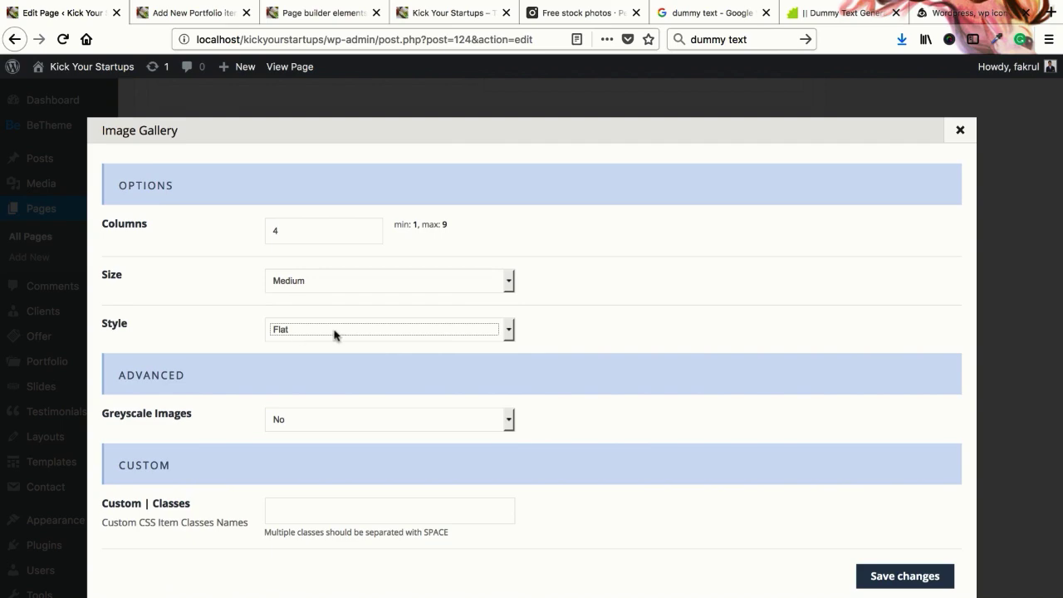
{"action": "scroll", "coordinate": [338, 367], "scroll_direction": "down", "scroll_amount": 1}
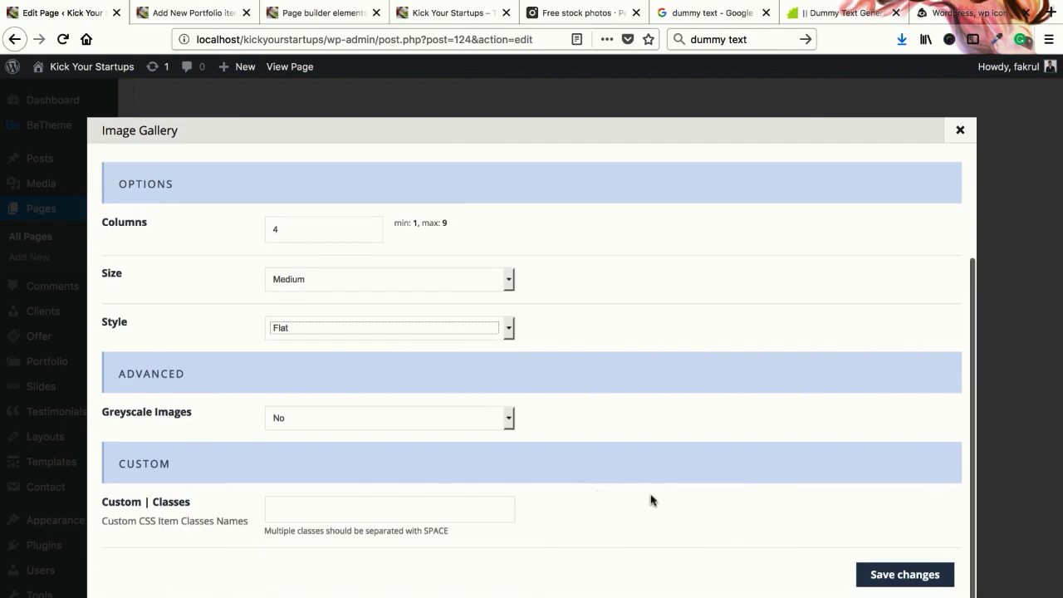
{"action": "left_click", "coordinate": [931, 581]}
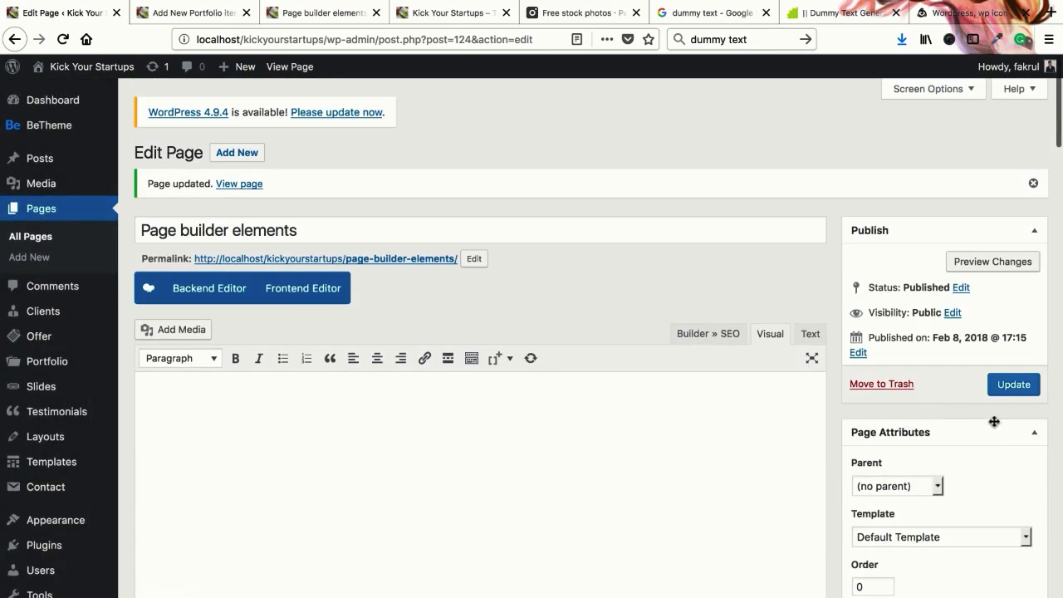
Update the page and reload the live page tab
{"action": "left_click", "coordinate": [1007, 397]}
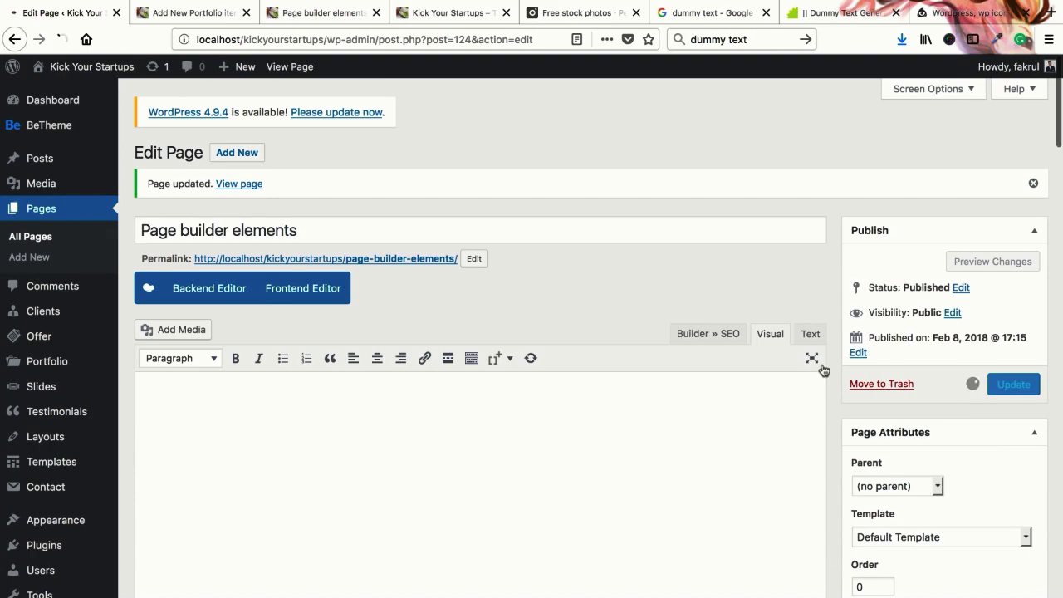
{"action": "left_click", "coordinate": [292, 18]}
{"action": "right_click", "coordinate": [293, 18]}
{"action": "left_click", "coordinate": [349, 16]}
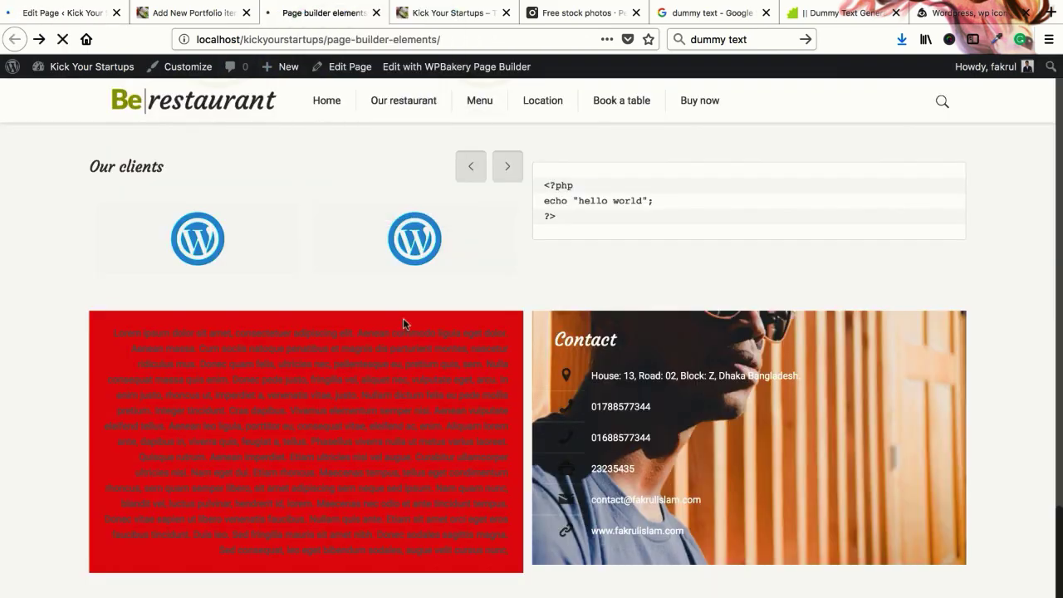
{"action": "scroll", "coordinate": [407, 330], "scroll_direction": "down", "scroll_amount": 2}
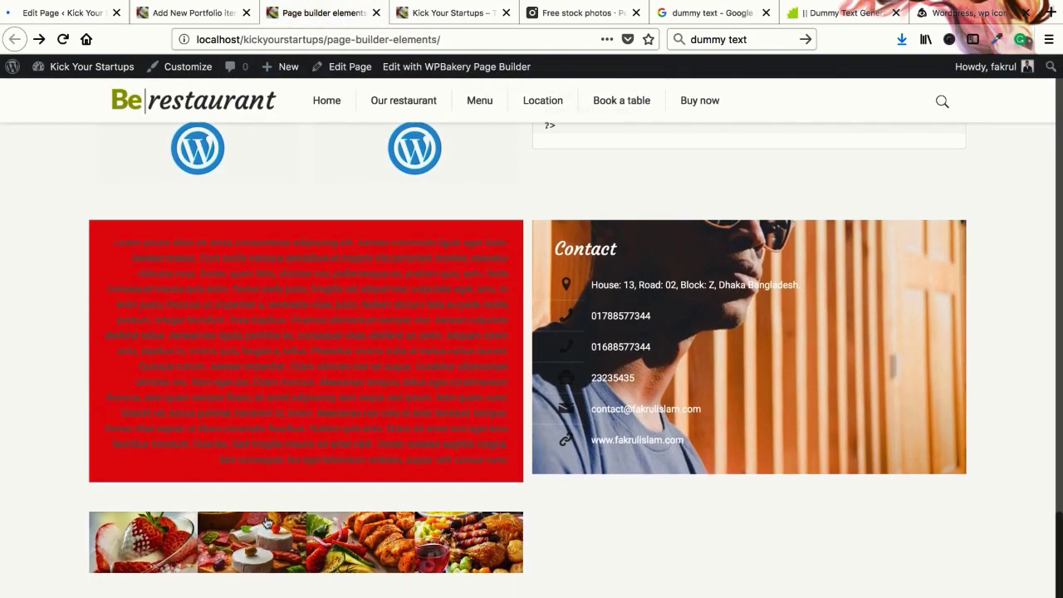
Page through the gallery images in the lightbox, starting from the strawberry photo, then return to the editor
{"action": "left_click", "coordinate": [165, 543]}
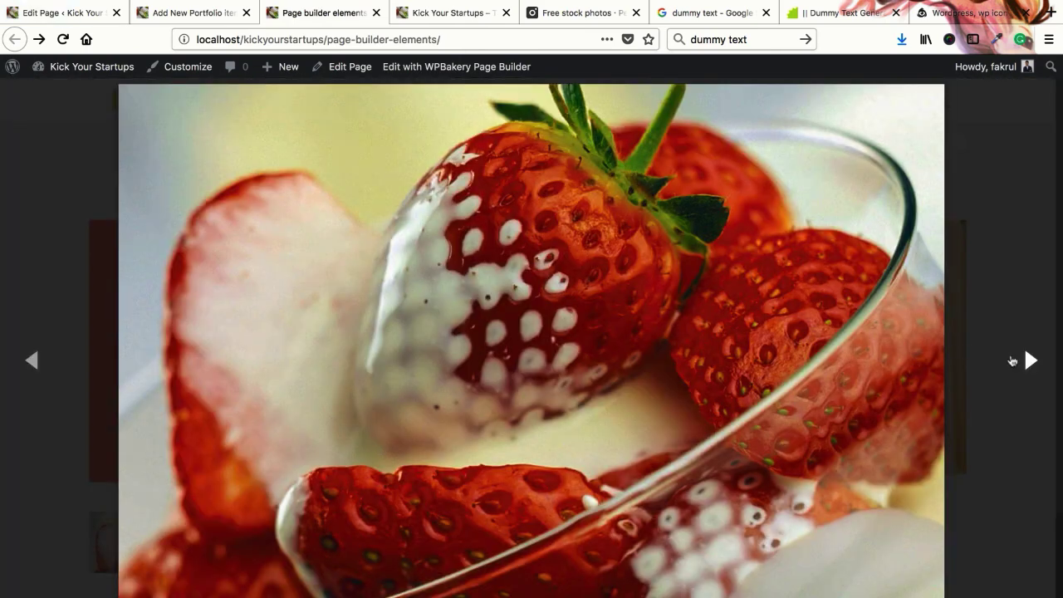
{"action": "left_click", "coordinate": [1030, 360]}
{"action": "left_click", "coordinate": [1030, 360]}
{"action": "left_click", "coordinate": [1030, 359]}
{"action": "left_click", "coordinate": [1030, 360]}
{"action": "key", "text": "Escape"}
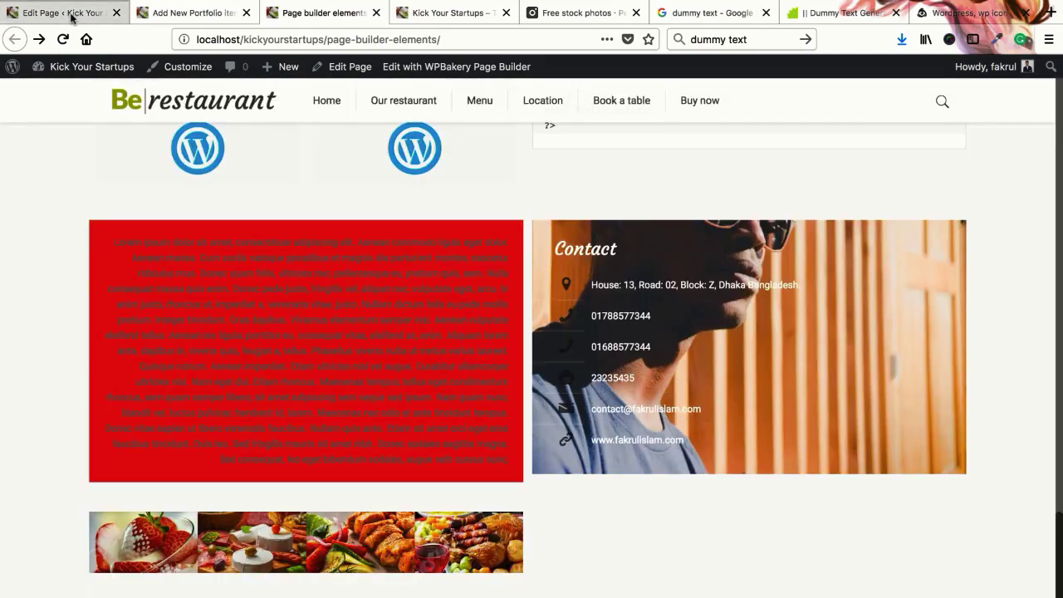
{"action": "key", "text": "ctrl+1"}
{"action": "scroll", "coordinate": [356, 418], "scroll_direction": "down", "scroll_amount": 15}
Change the Image Gallery's Size to Large and save the settings and page
{"action": "scroll", "coordinate": [356, 424], "scroll_direction": "down", "scroll_amount": 2}
{"action": "scroll", "coordinate": [357, 424], "scroll_direction": "up", "scroll_amount": 10}
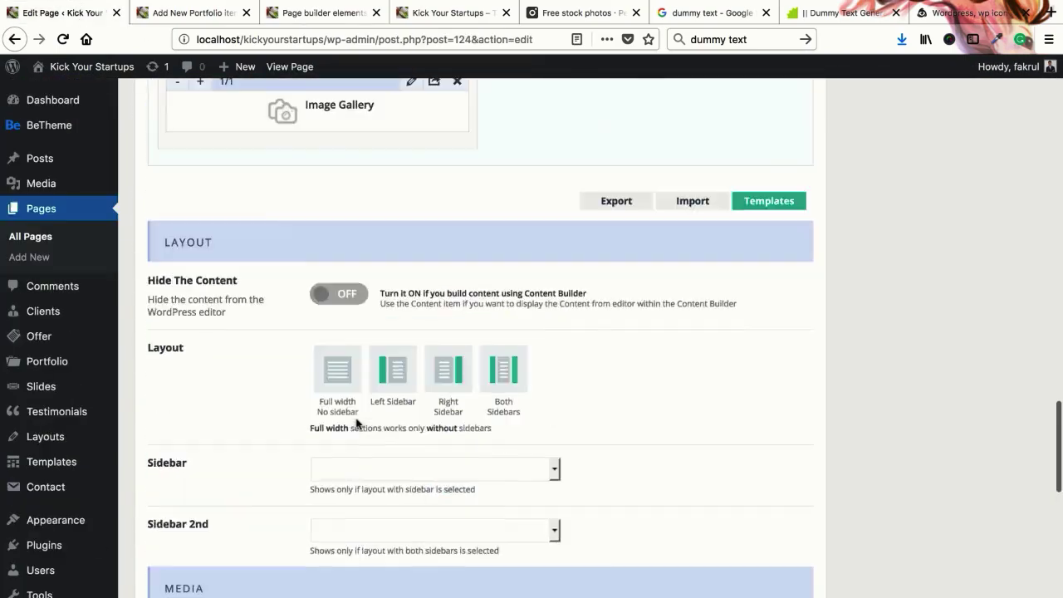
{"action": "scroll", "coordinate": [386, 419], "scroll_direction": "down", "scroll_amount": 1}
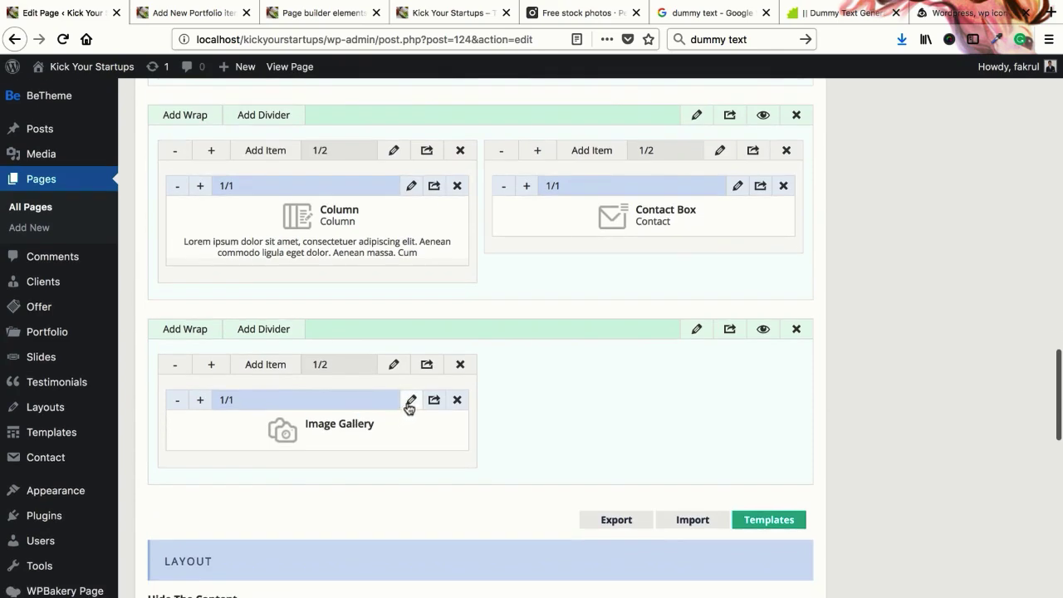
{"action": "left_click", "coordinate": [409, 402]}
{"action": "left_click", "coordinate": [360, 424]}
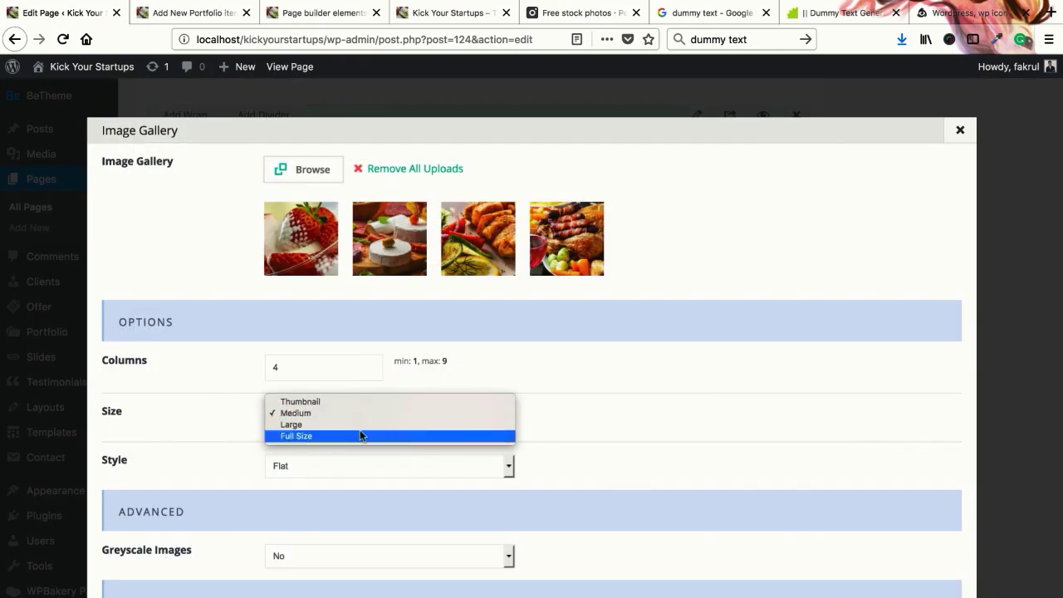
{"action": "left_click", "coordinate": [359, 429]}
{"action": "scroll", "coordinate": [595, 433], "scroll_direction": "down", "scroll_amount": 3}
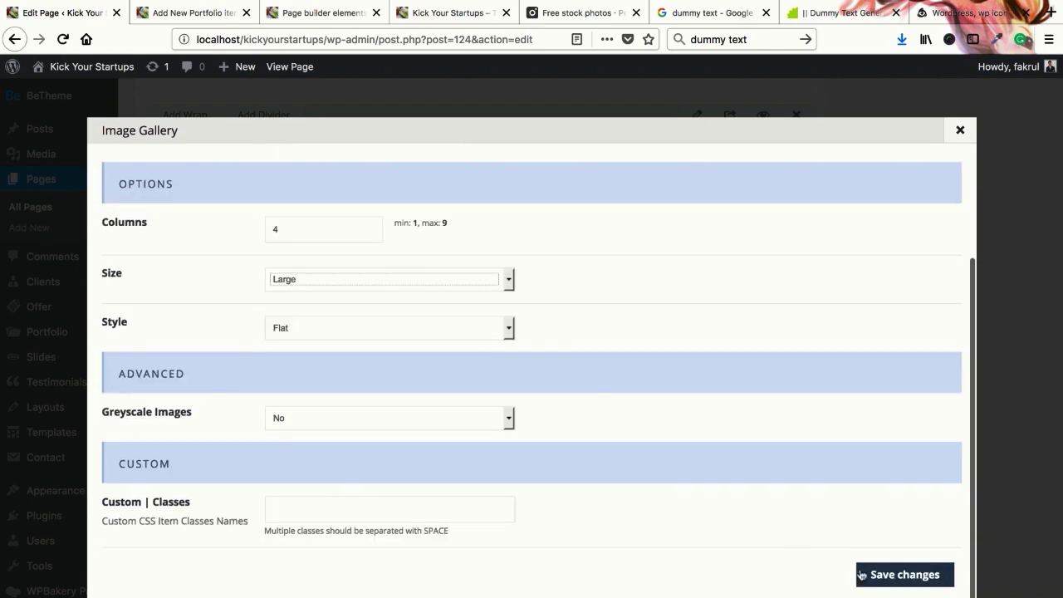
{"action": "left_click", "coordinate": [883, 574]}
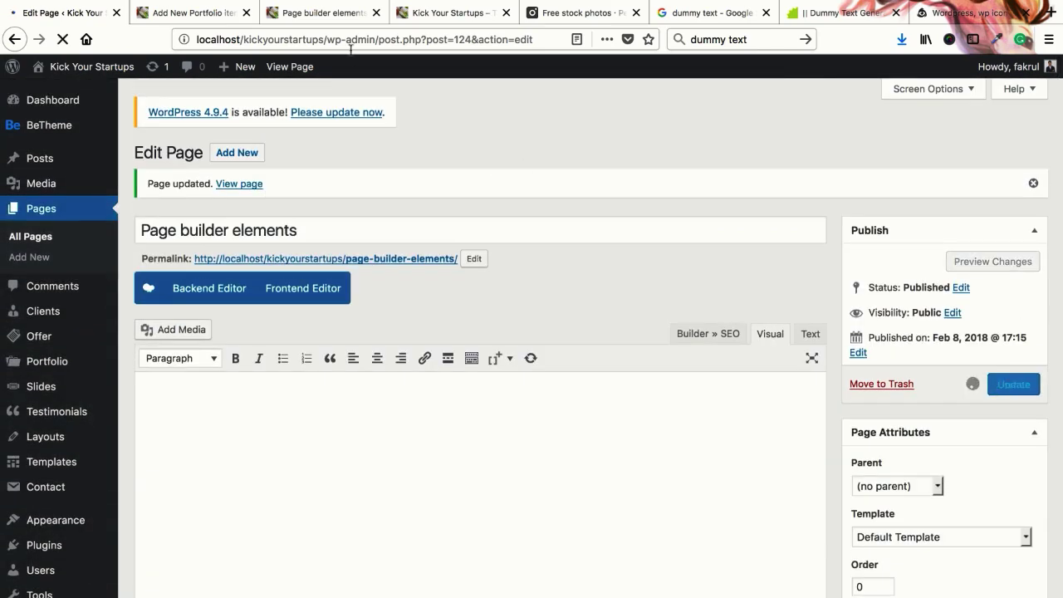
Reload the live page tab to show the Large gallery images
{"action": "left_click", "coordinate": [324, 15]}
{"action": "right_click", "coordinate": [325, 15]}
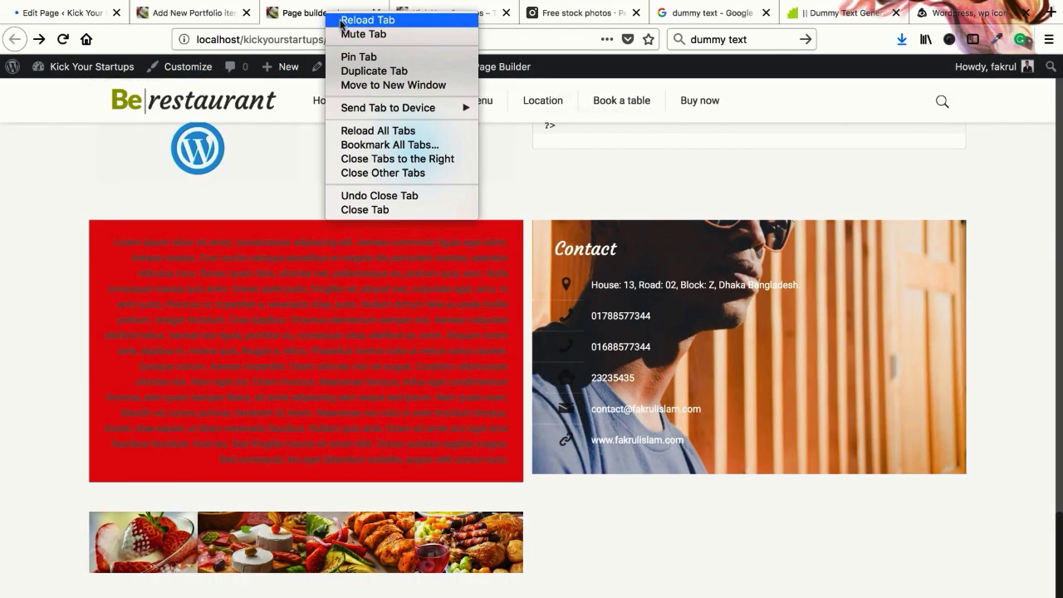
{"action": "left_click", "coordinate": [336, 20]}
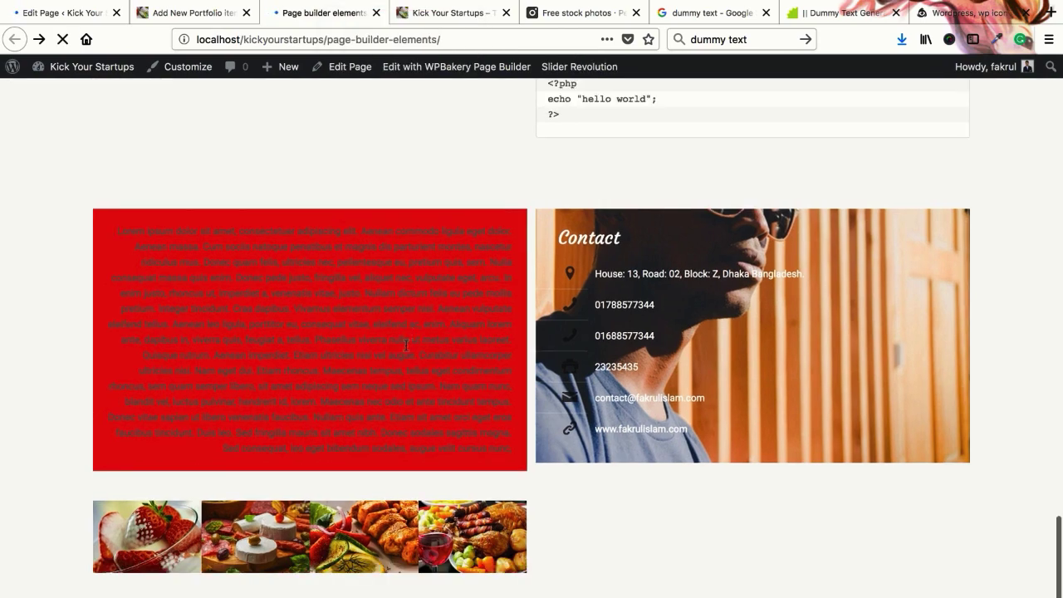
Browse from the third image in the lightbox, then return to the page editor
{"action": "left_click", "coordinate": [354, 538]}
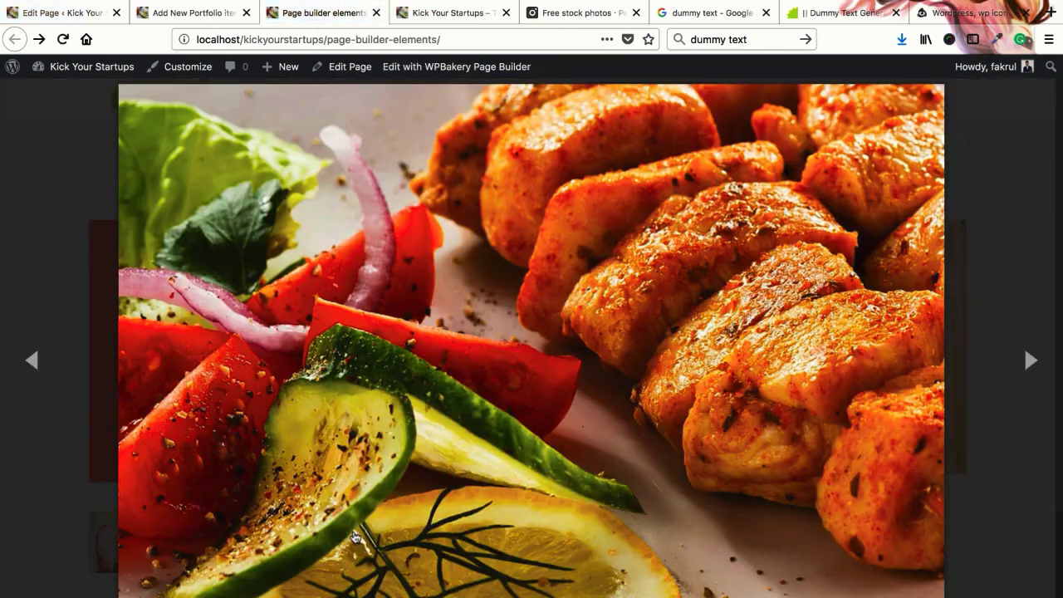
{"action": "left_click", "coordinate": [1031, 360]}
{"action": "left_click", "coordinate": [1031, 360]}
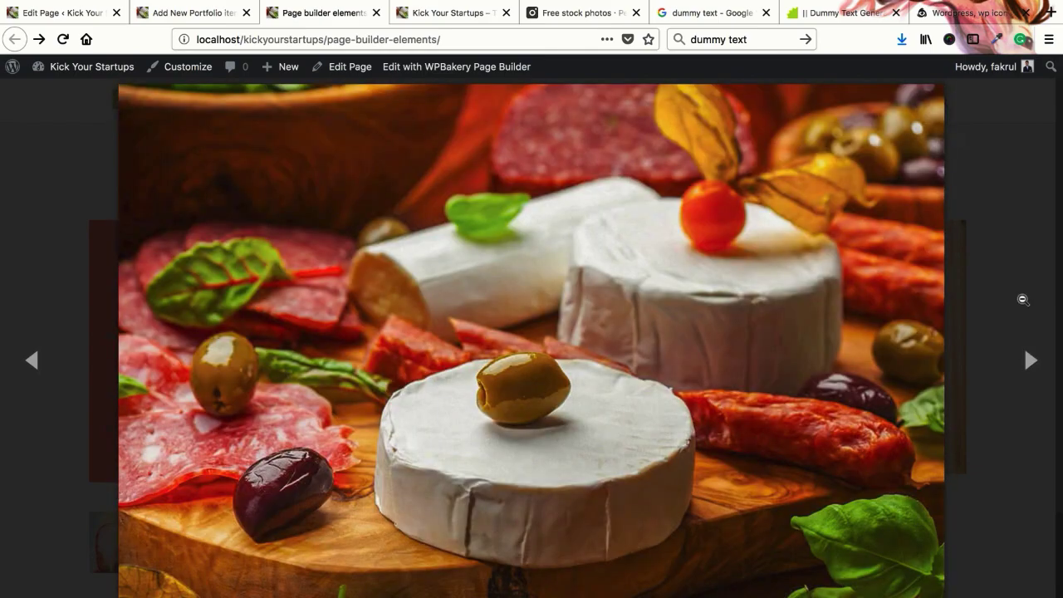
{"action": "key", "text": "Escape"}
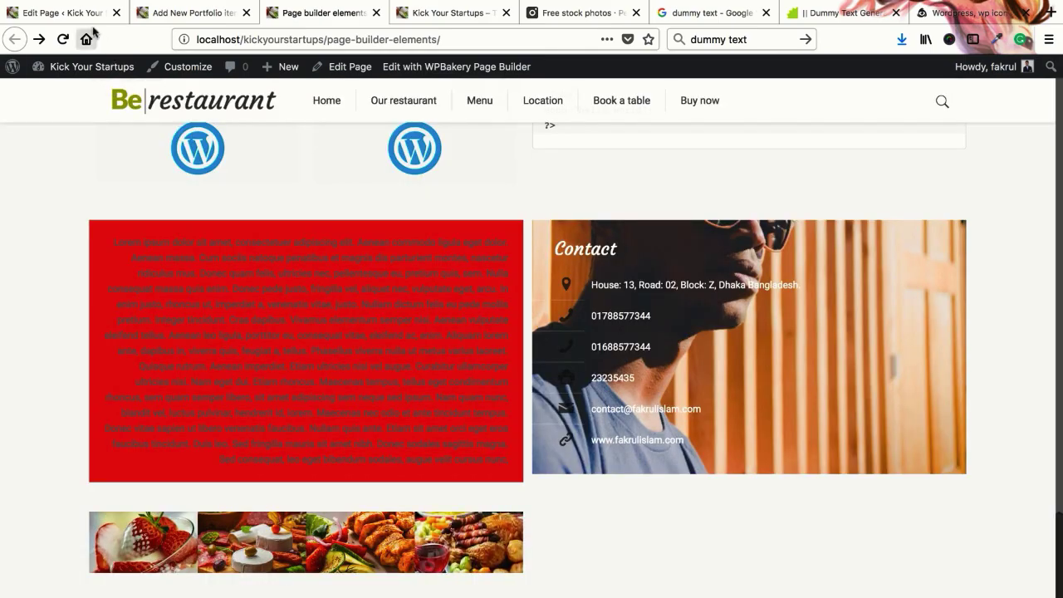
{"action": "left_click", "coordinate": [58, 12]}
{"action": "scroll", "coordinate": [301, 292], "scroll_direction": "down", "scroll_amount": 20}
{"action": "scroll", "coordinate": [356, 352], "scroll_direction": "up", "scroll_amount": 12}
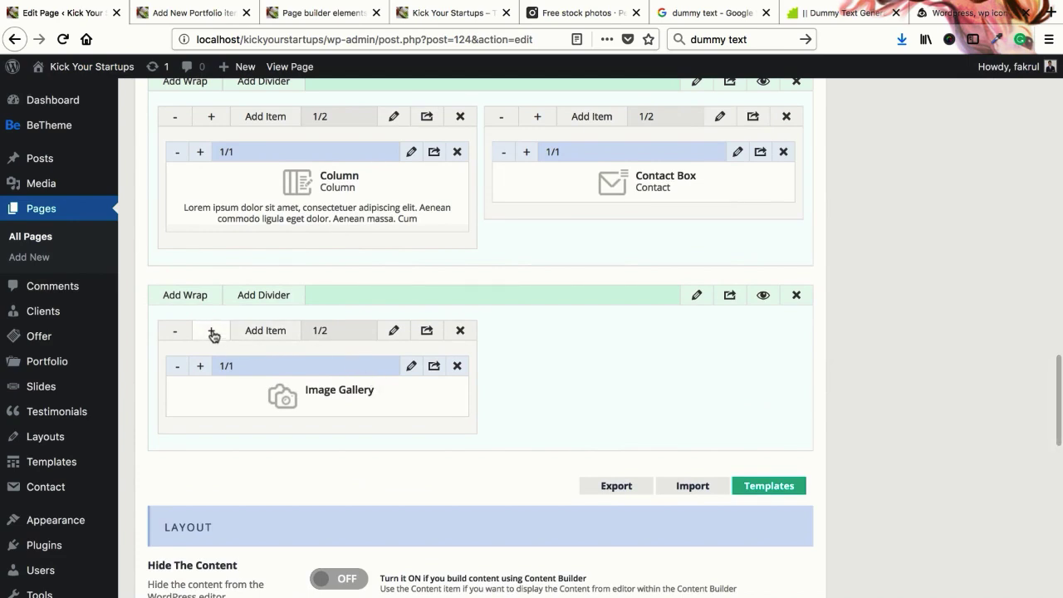
Resize the Image Gallery wrap to 3/4 width
{"action": "left_click", "coordinate": [211, 331]}
{"action": "left_click", "coordinate": [211, 332]}
{"action": "left_click", "coordinate": [211, 331]}
{"action": "left_click", "coordinate": [212, 331]}
{"action": "left_click", "coordinate": [212, 331]}
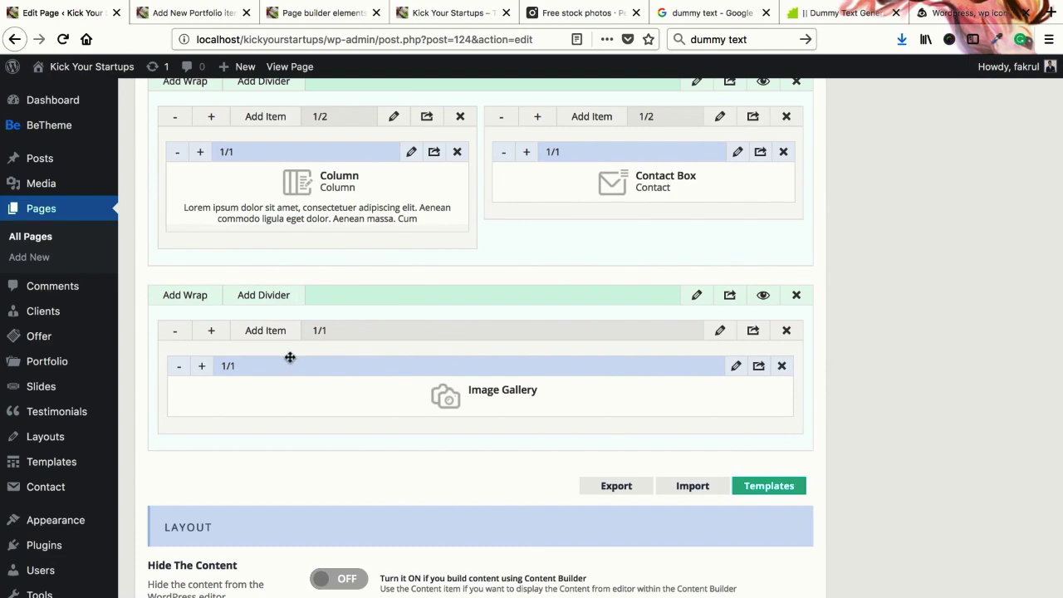
{"action": "left_click", "coordinate": [172, 330]}
{"action": "left_click", "coordinate": [170, 332]}
{"action": "left_click", "coordinate": [171, 331]}
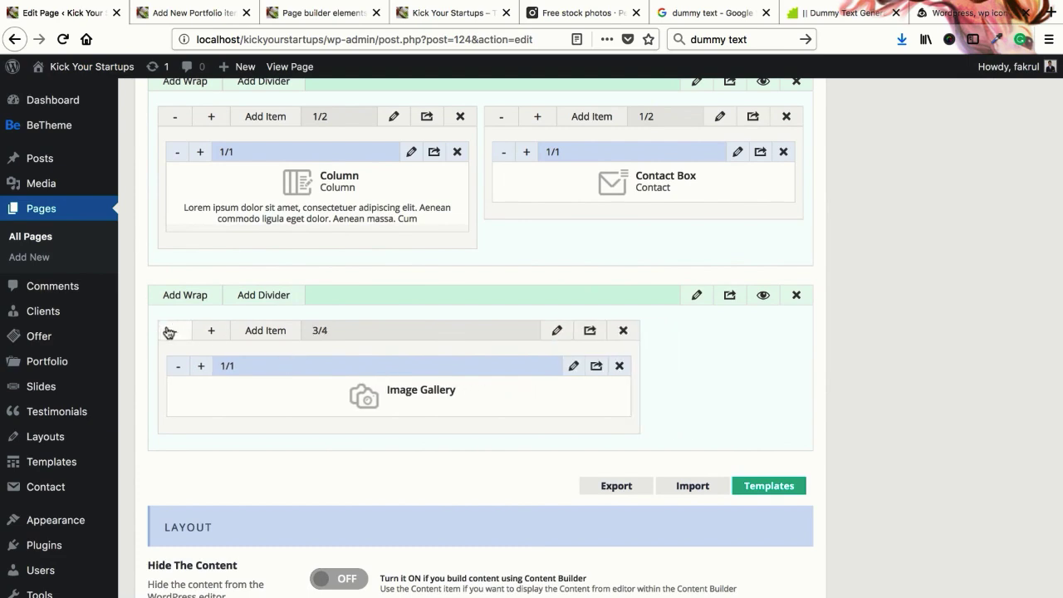
Add an empty 1/4 wrap and drag the gallery wrap to its right
{"action": "left_click", "coordinate": [192, 296]}
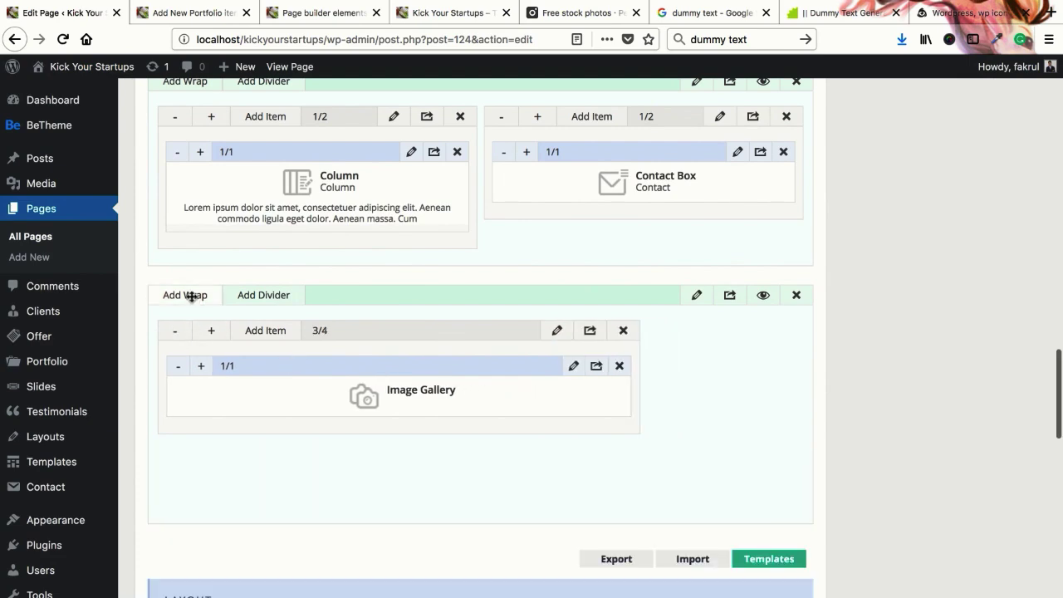
{"action": "left_click", "coordinate": [180, 459]}
{"action": "left_click", "coordinate": [181, 460]}
{"action": "left_click", "coordinate": [180, 459]}
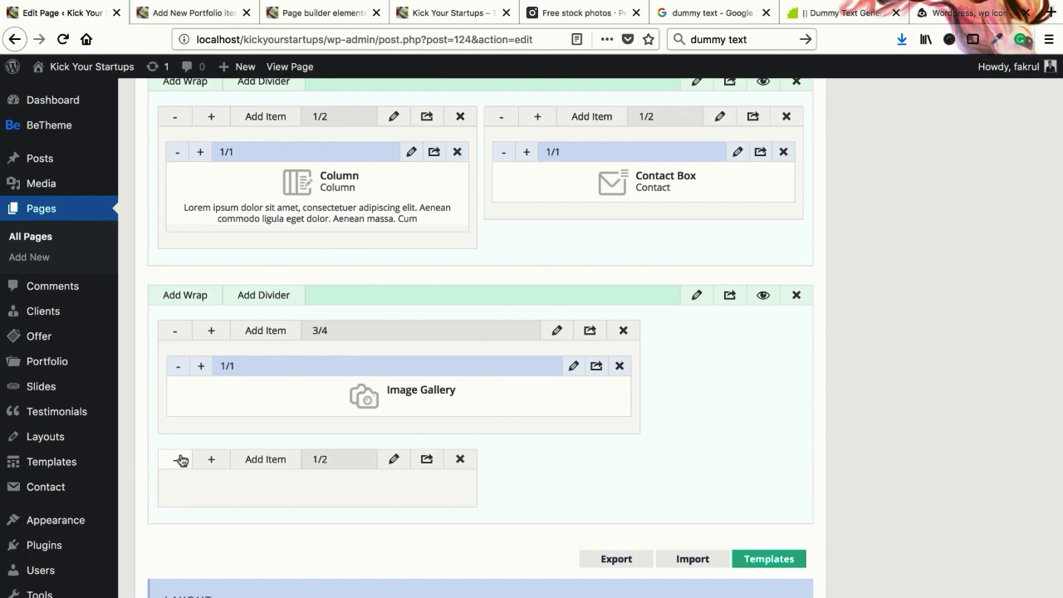
{"action": "left_click", "coordinate": [180, 459]}
{"action": "left_click", "coordinate": [180, 460]}
{"action": "left_click", "coordinate": [180, 459]}
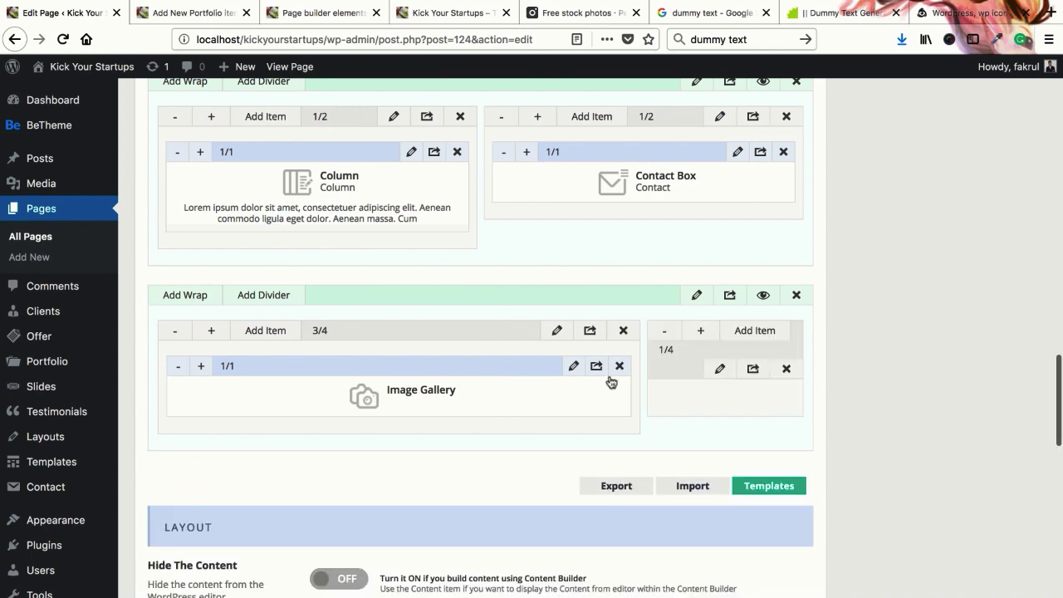
{"action": "left_click_drag", "start_coordinate": [448, 332], "coordinate": [686, 333]}
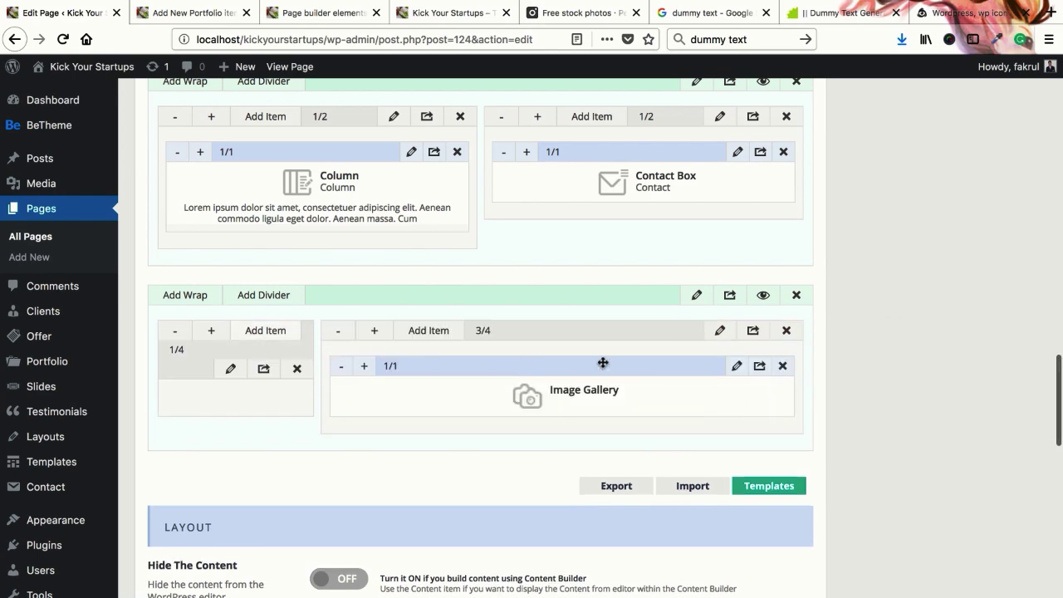
{"action": "left_click", "coordinate": [735, 367]}
Set the gallery Style to Fancy and save the gallery settings
{"action": "scroll", "coordinate": [380, 374], "scroll_direction": "down", "scroll_amount": 1}
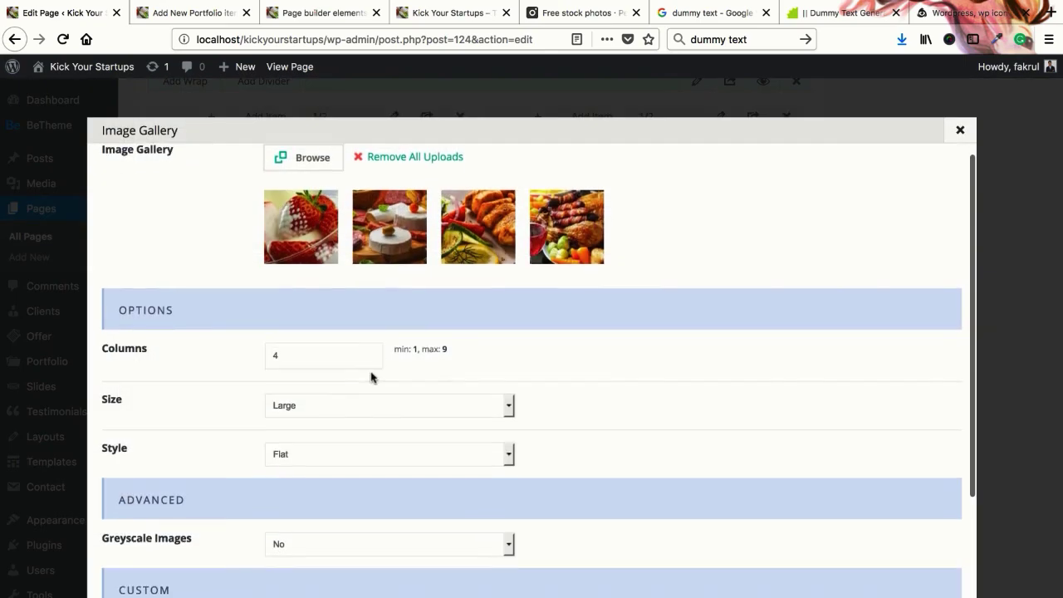
{"action": "left_click", "coordinate": [199, 13]}
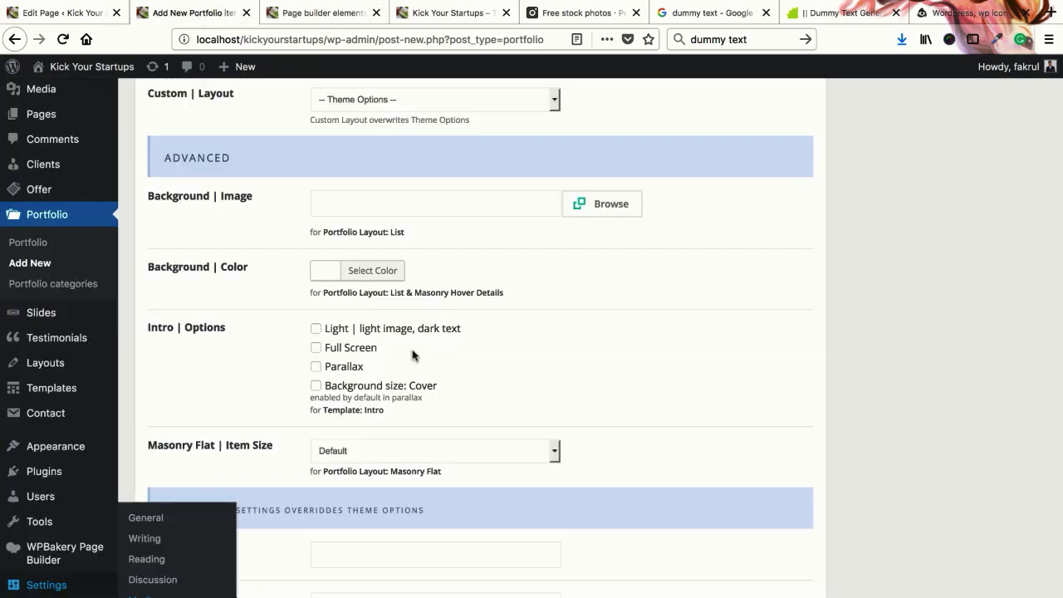
{"action": "left_click", "coordinate": [328, 13]}
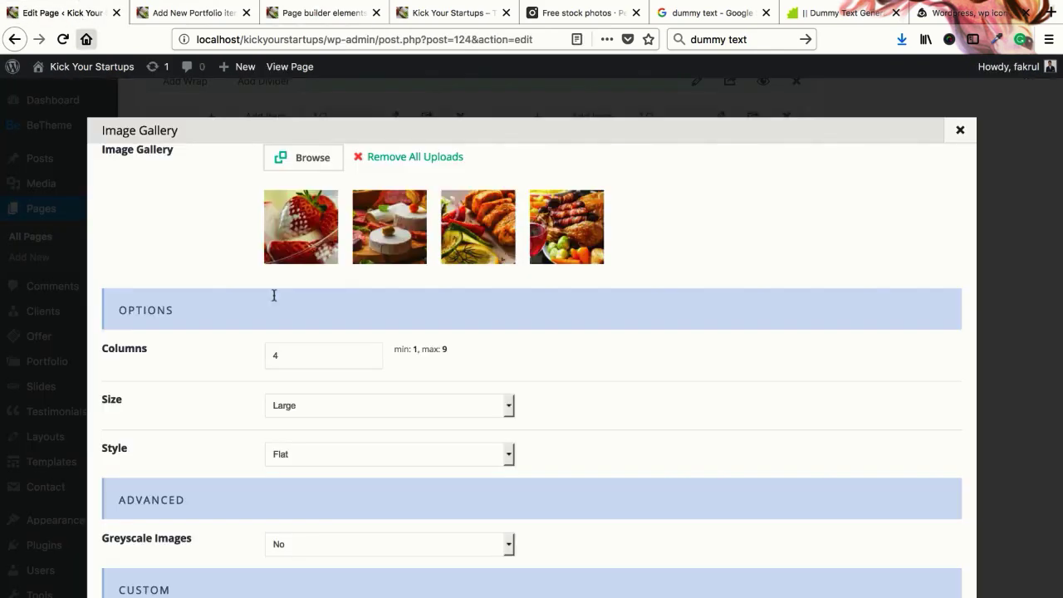
{"action": "left_click", "coordinate": [83, 13]}
{"action": "left_click", "coordinate": [344, 455]}
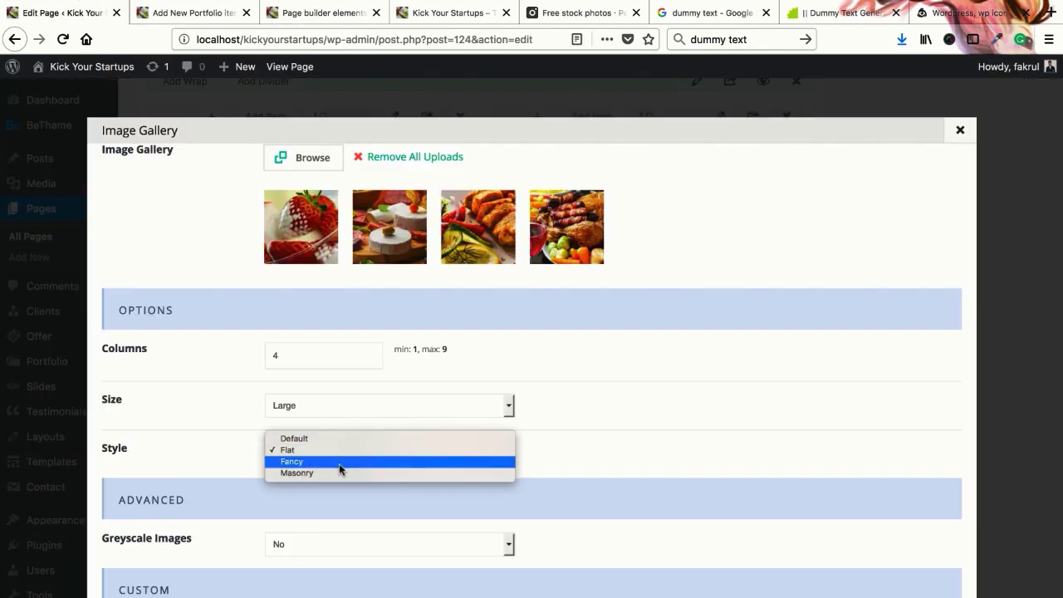
{"action": "left_click", "coordinate": [339, 464]}
{"action": "scroll", "coordinate": [736, 449], "scroll_direction": "down", "scroll_amount": 3}
{"action": "left_click", "coordinate": [905, 574]}
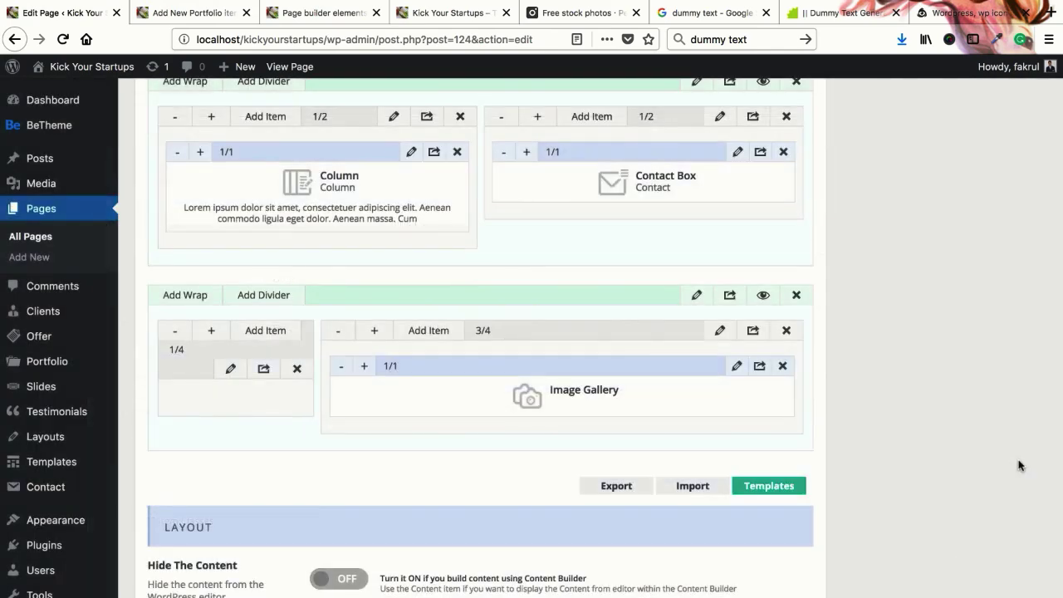
Update the page and reload the live restaurant page
{"action": "scroll", "coordinate": [1011, 422], "scroll_direction": "up", "scroll_amount": 10}
{"action": "left_click", "coordinate": [1014, 398]}
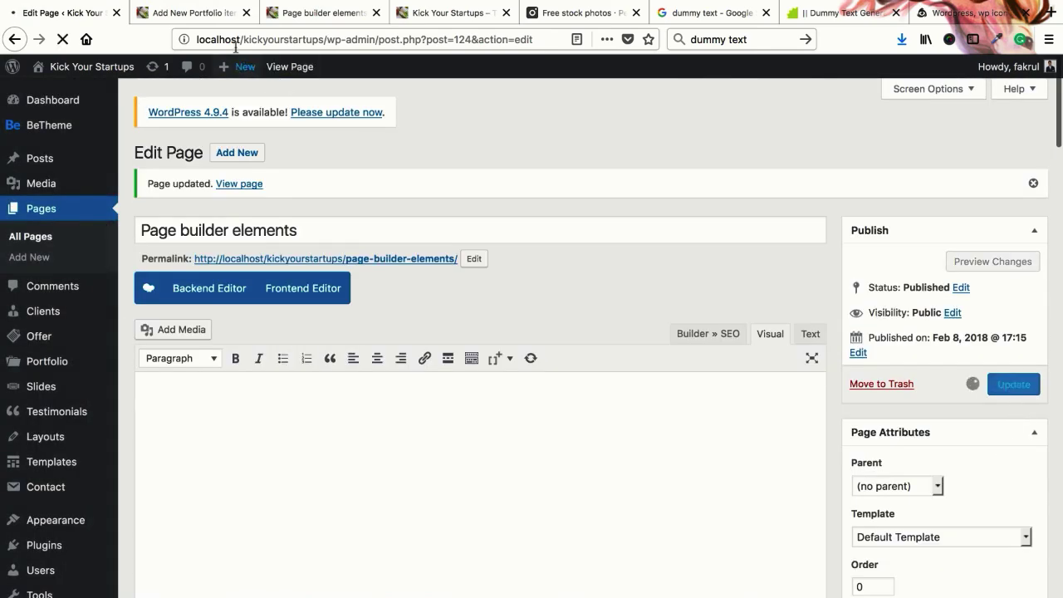
{"action": "left_click", "coordinate": [304, 18]}
{"action": "right_click", "coordinate": [304, 19]}
{"action": "left_click", "coordinate": [308, 17]}
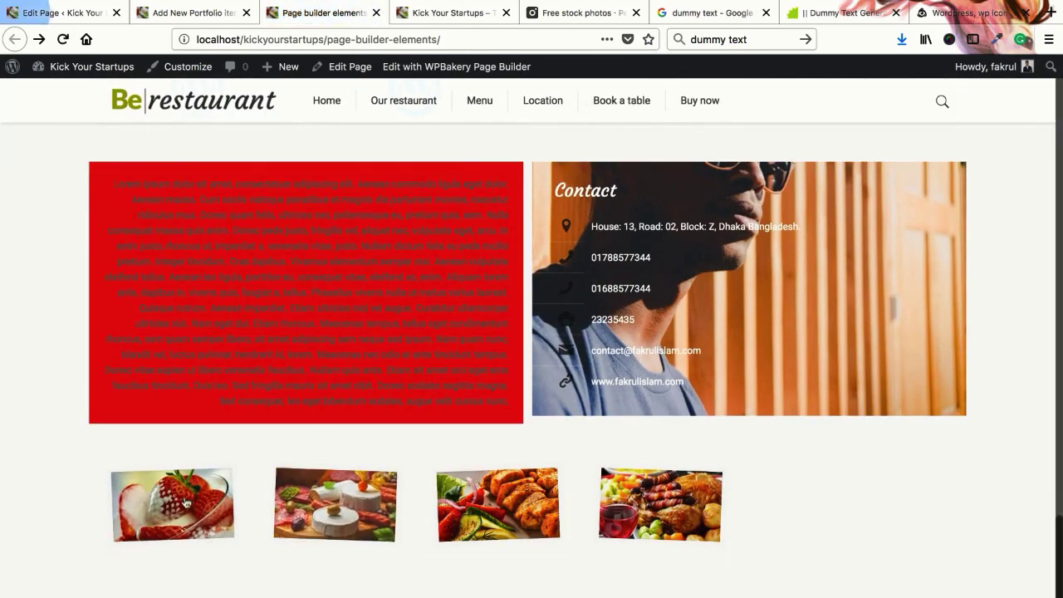
View the tilted images in the lightbox, then return to the page editor
{"action": "left_click", "coordinate": [337, 504]}
{"action": "left_click", "coordinate": [1028, 361]}
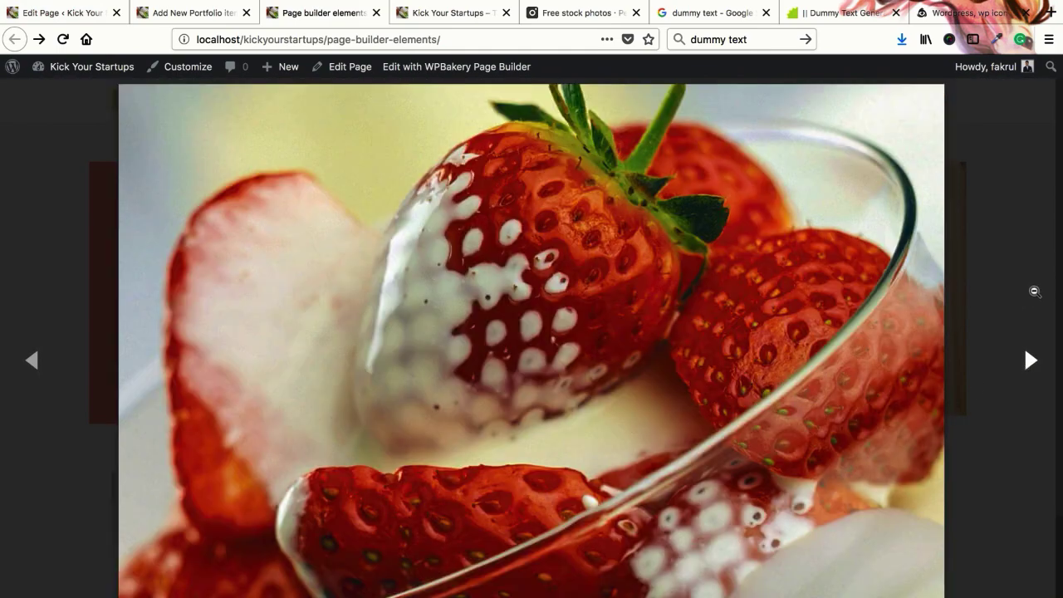
{"action": "left_click", "coordinate": [612, 444]}
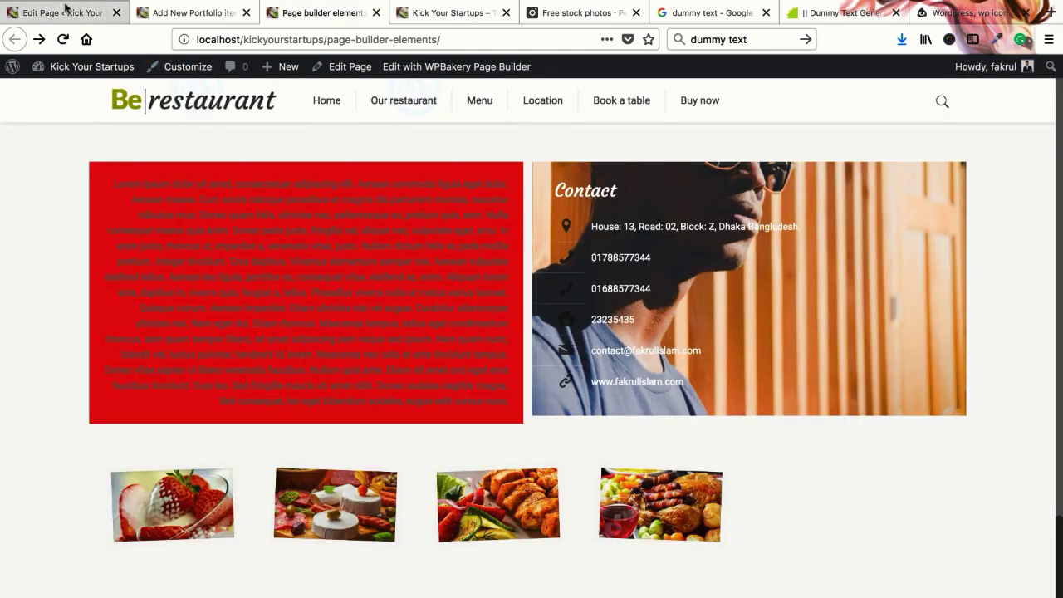
{"action": "left_click", "coordinate": [67, 12]}
{"action": "scroll", "coordinate": [527, 451], "scroll_direction": "down", "scroll_amount": 20}
Set the gallery Size to Full Size and Style to Masonry
{"action": "scroll", "coordinate": [488, 441], "scroll_direction": "up", "scroll_amount": 5}
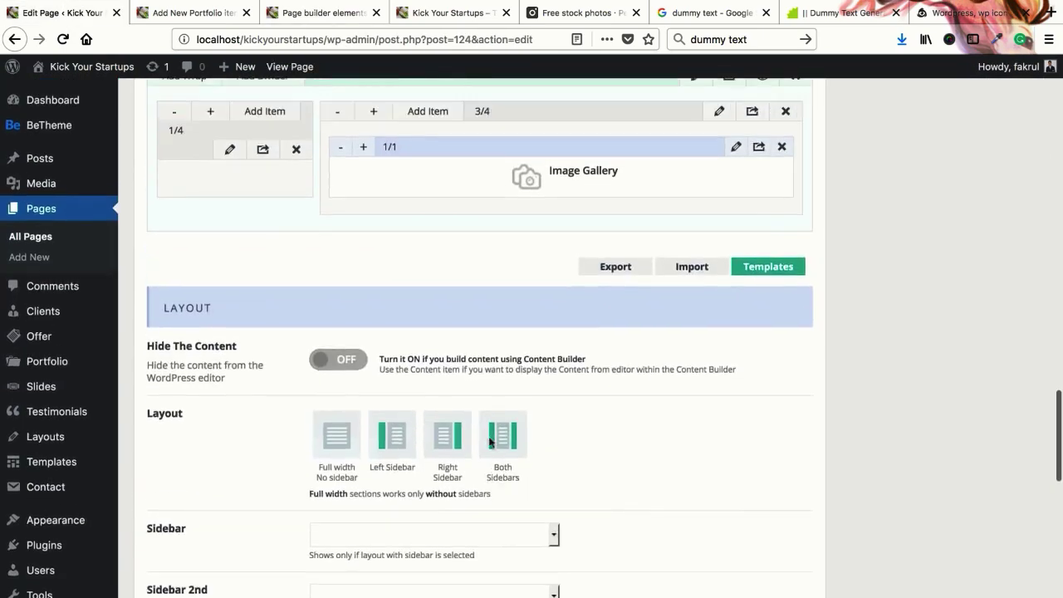
{"action": "left_click", "coordinate": [736, 232]}
{"action": "scroll", "coordinate": [374, 399], "scroll_direction": "down", "scroll_amount": 2}
{"action": "left_click", "coordinate": [375, 397]}
{"action": "left_click", "coordinate": [367, 351]}
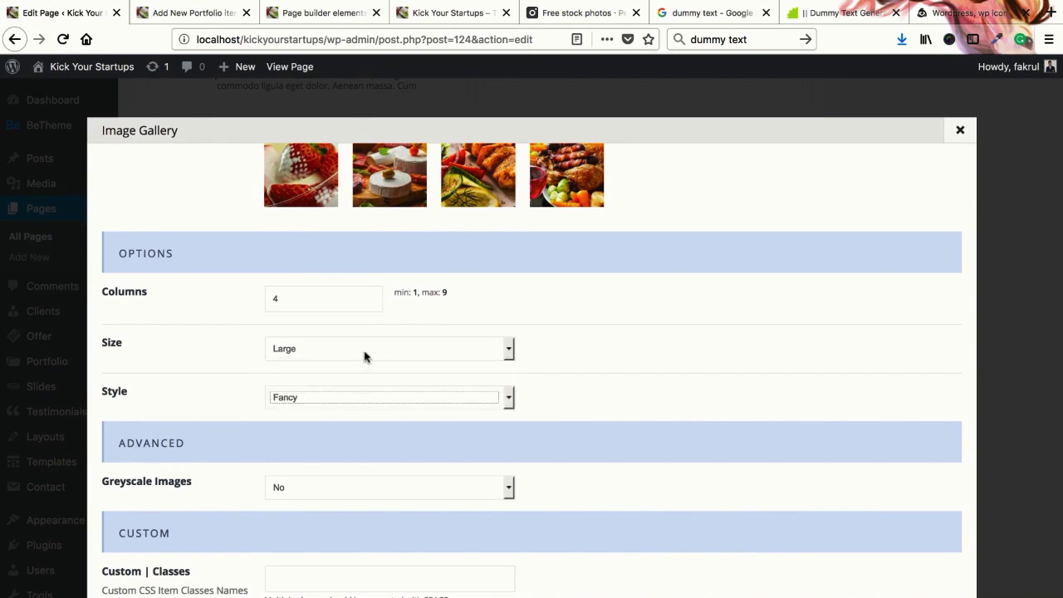
{"action": "left_click", "coordinate": [366, 349]}
{"action": "left_click", "coordinate": [323, 402]}
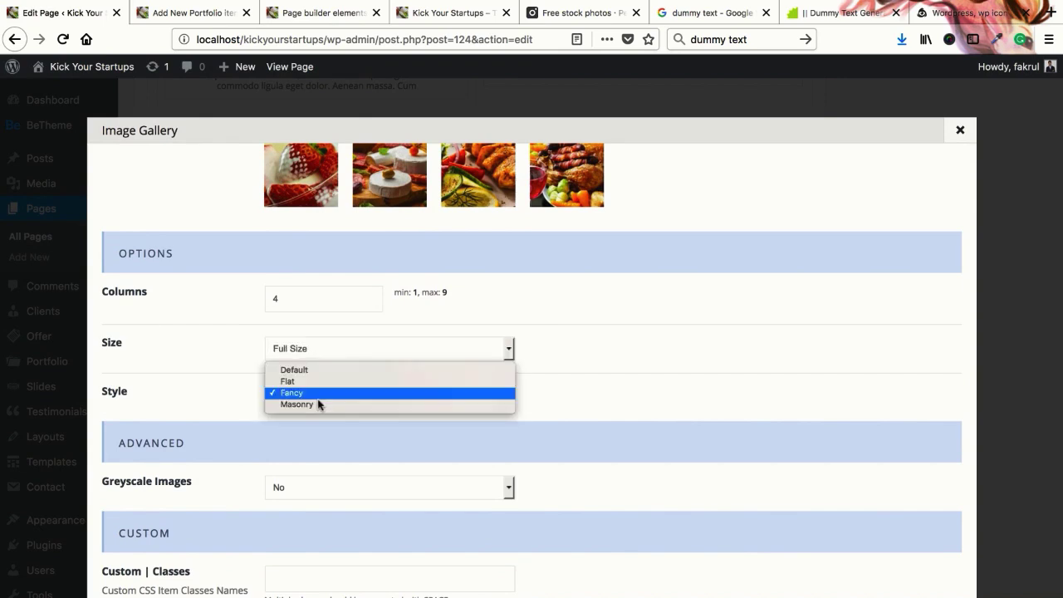
{"action": "left_click", "coordinate": [324, 406]}
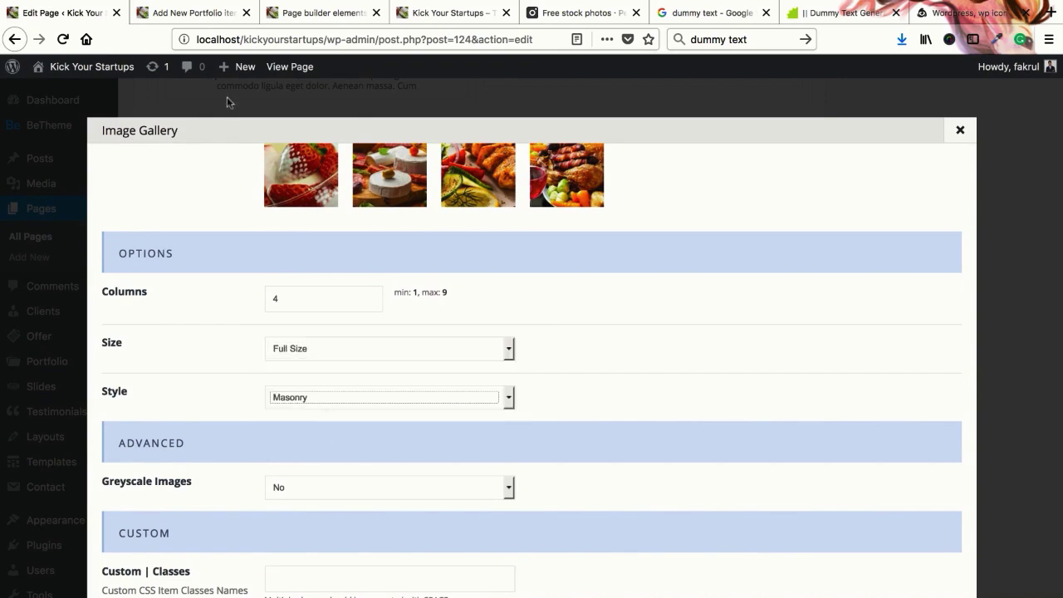
Save the gallery settings, update the page and reload the live page tab
{"action": "left_click", "coordinate": [319, 12]}
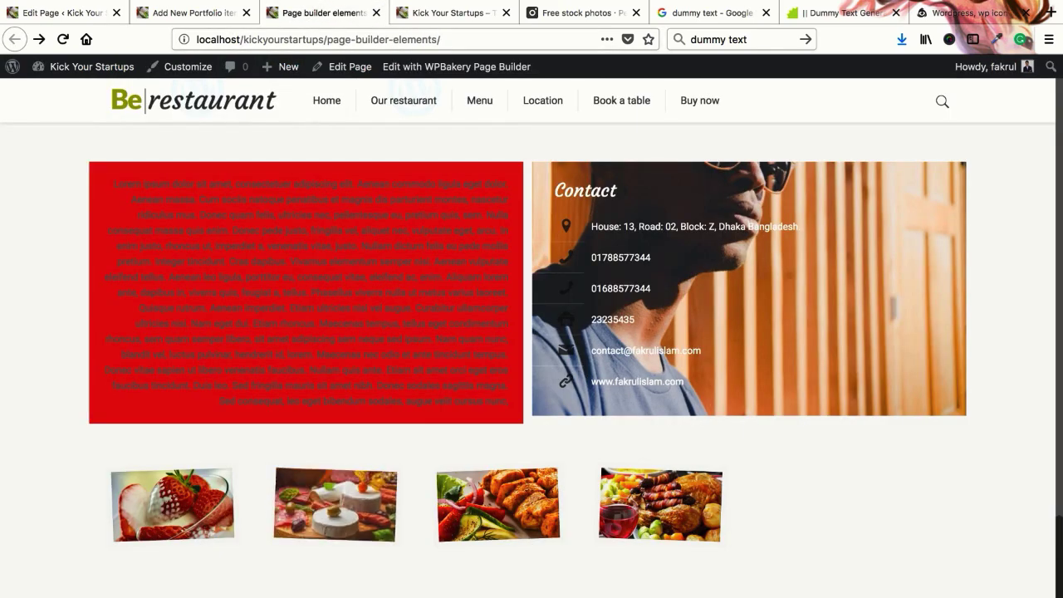
{"action": "left_click", "coordinate": [63, 17]}
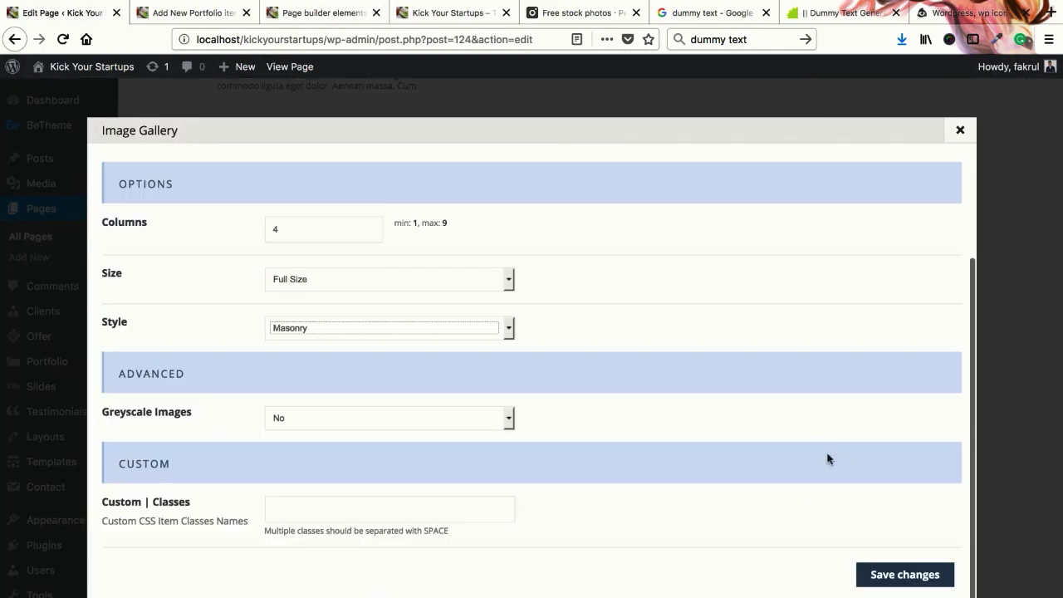
{"action": "left_click", "coordinate": [906, 575]}
{"action": "scroll", "coordinate": [1003, 411], "scroll_direction": "up", "scroll_amount": 10}
{"action": "left_click", "coordinate": [1013, 383]}
{"action": "left_click", "coordinate": [299, 13]}
{"action": "right_click", "coordinate": [295, 12]}
{"action": "left_click", "coordinate": [326, 19]}
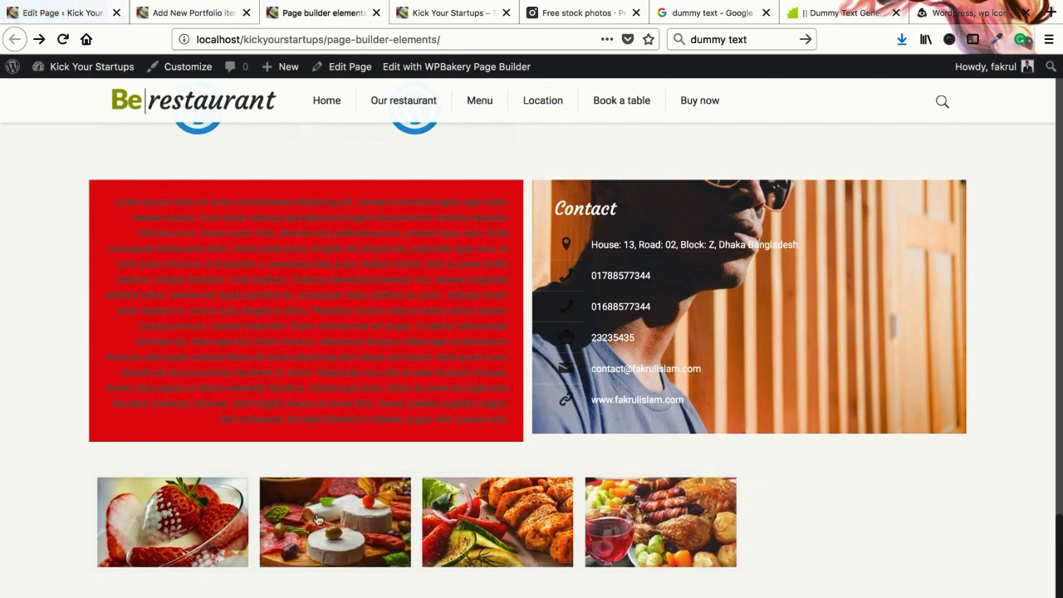
Browse the Masonry gallery in the lightbox, starting from the cheese platter image
{"action": "left_click", "coordinate": [358, 532]}
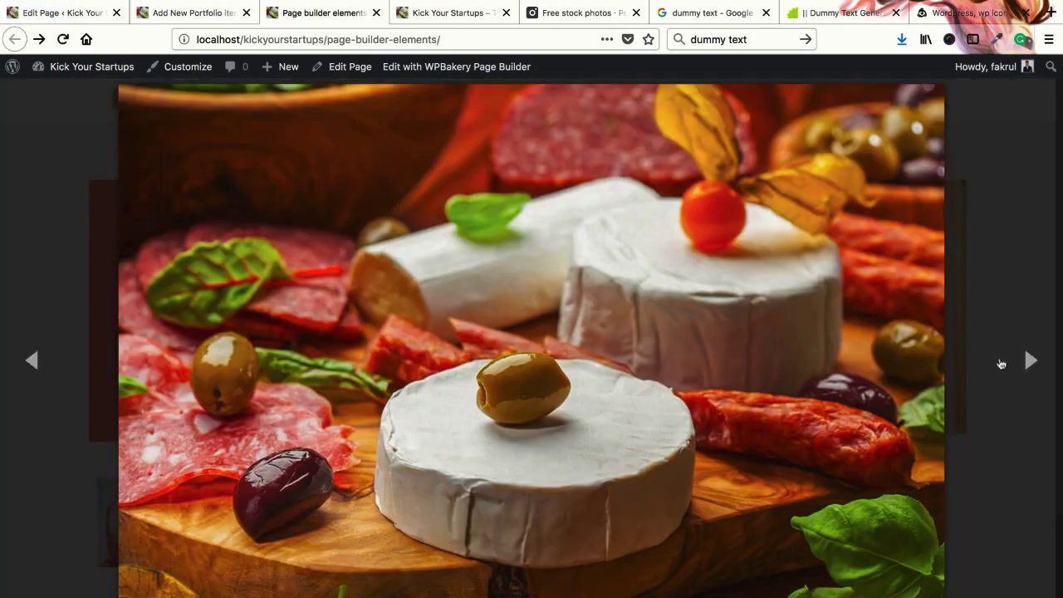
{"action": "left_click", "coordinate": [1030, 360]}
{"action": "left_click", "coordinate": [1030, 361]}
{"action": "key", "text": "Escape"}
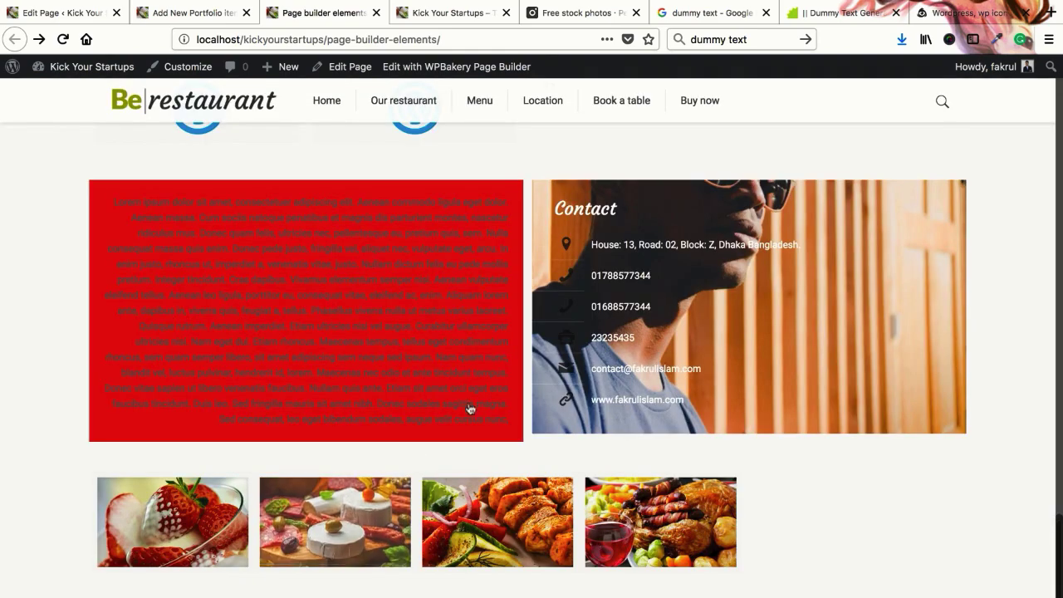
Compare with the enlarged cheese image on the home page, then return to the page editor
{"action": "left_click", "coordinate": [451, 13]}
{"action": "scroll", "coordinate": [689, 520], "scroll_direction": "up", "scroll_amount": 3}
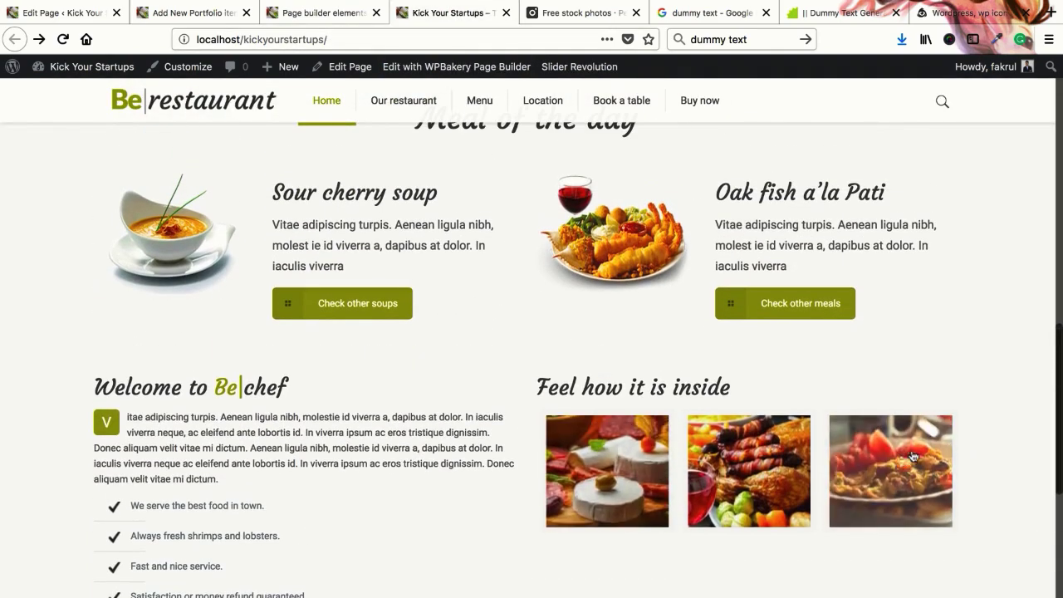
{"action": "left_click", "coordinate": [649, 466]}
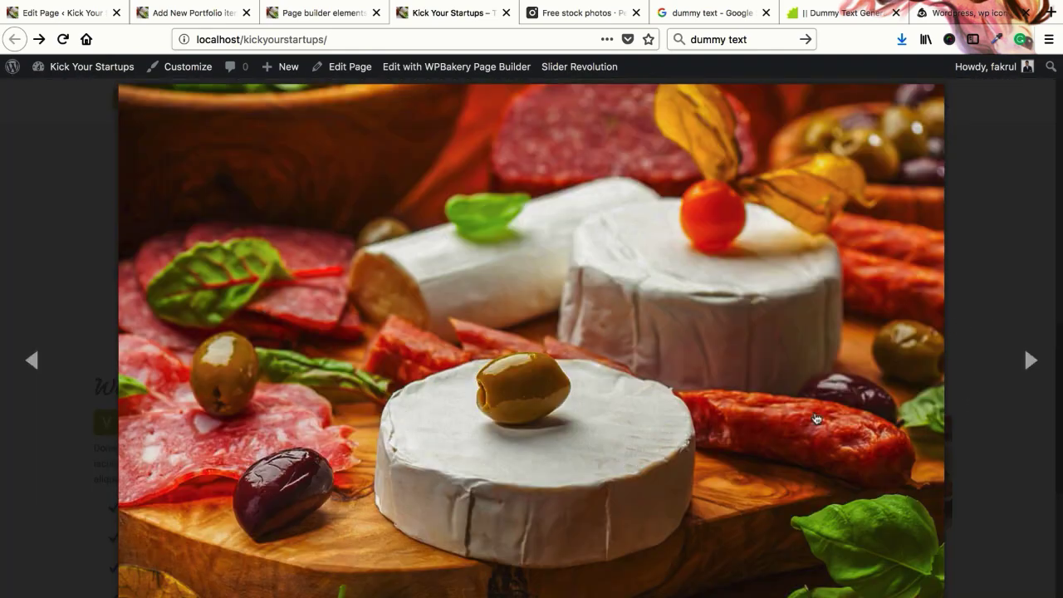
{"action": "left_click", "coordinate": [943, 350]}
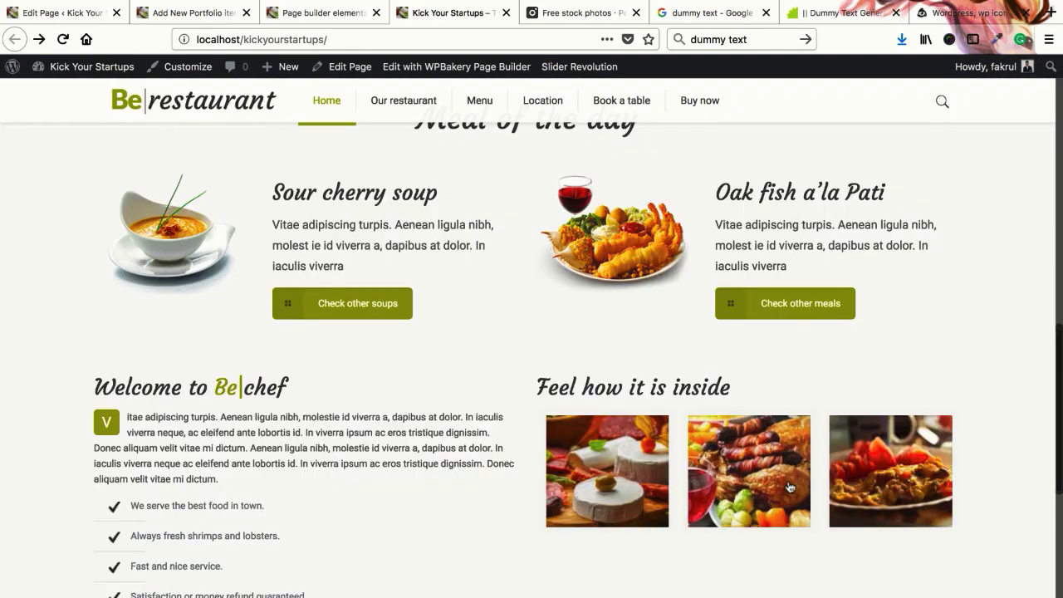
{"action": "left_click", "coordinate": [79, 16]}
{"action": "scroll", "coordinate": [482, 462], "scroll_direction": "down", "scroll_amount": 7}
{"action": "scroll", "coordinate": [485, 465], "scroll_direction": "up", "scroll_amount": 5}
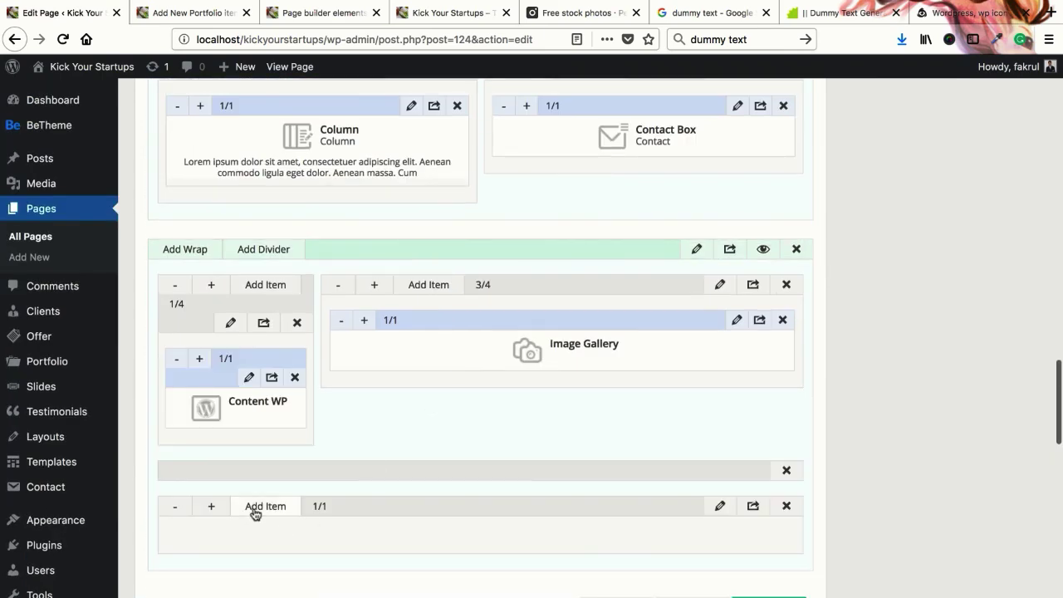
Open the item picker for the new 1/1 wrap and check the home page for reference
{"action": "left_click", "coordinate": [254, 507]}
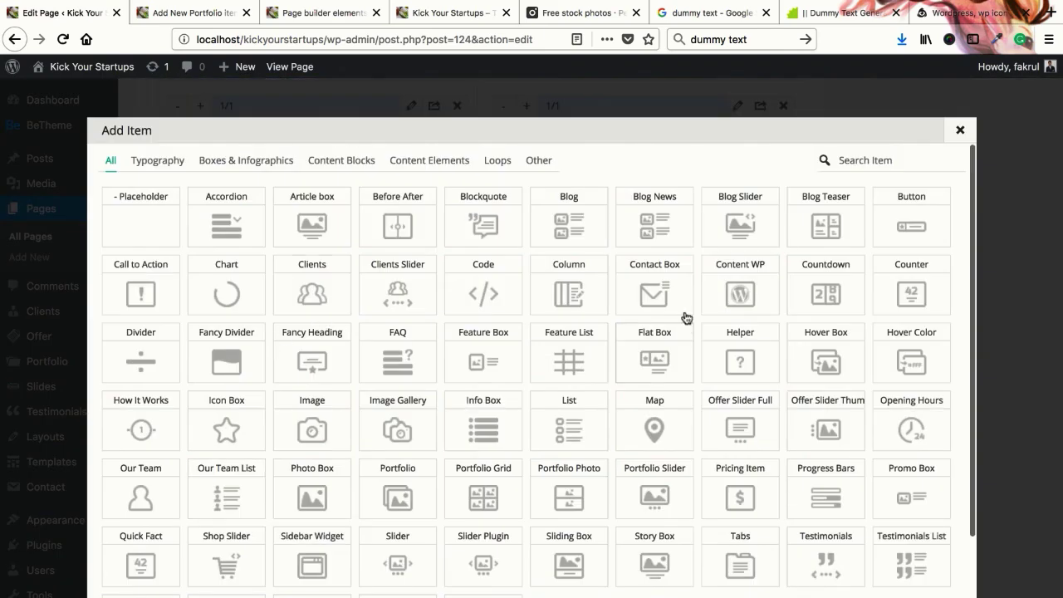
{"action": "scroll", "coordinate": [525, 415], "scroll_direction": "down", "scroll_amount": 2}
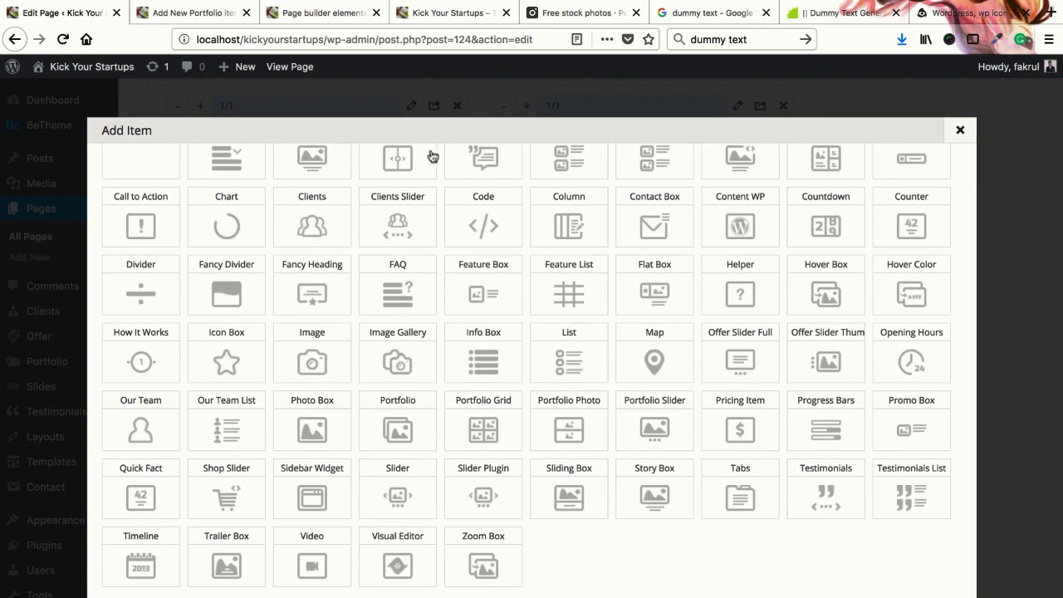
{"action": "left_click", "coordinate": [435, 14]}
{"action": "scroll", "coordinate": [275, 329], "scroll_direction": "down", "scroll_amount": 5}
{"action": "scroll", "coordinate": [261, 304], "scroll_direction": "up", "scroll_amount": 3}
{"action": "left_click_drag", "start_coordinate": [224, 347], "coordinate": [213, 440]}
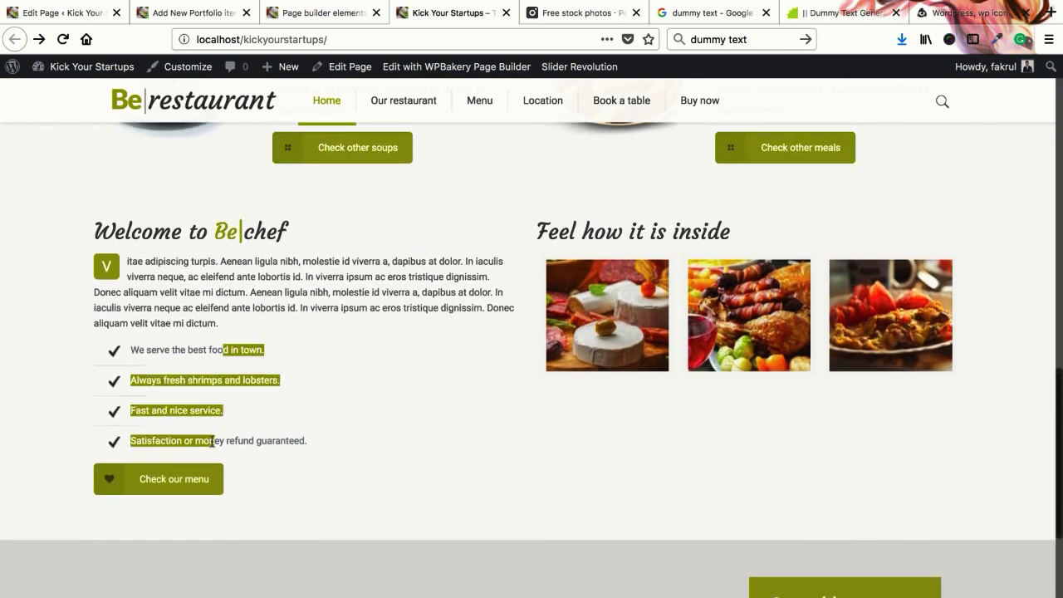
{"action": "left_click", "coordinate": [62, 12]}
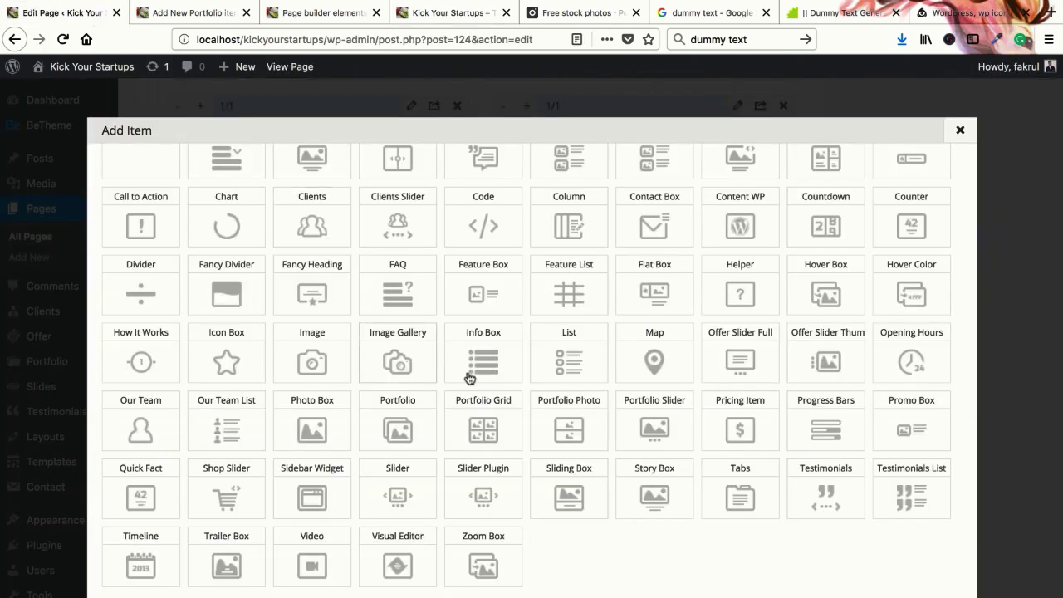
Review the home page's address and map section, then add a Map item to the wrap
{"action": "left_click", "coordinate": [453, 13]}
{"action": "scroll", "coordinate": [510, 374], "scroll_direction": "down", "scroll_amount": 5}
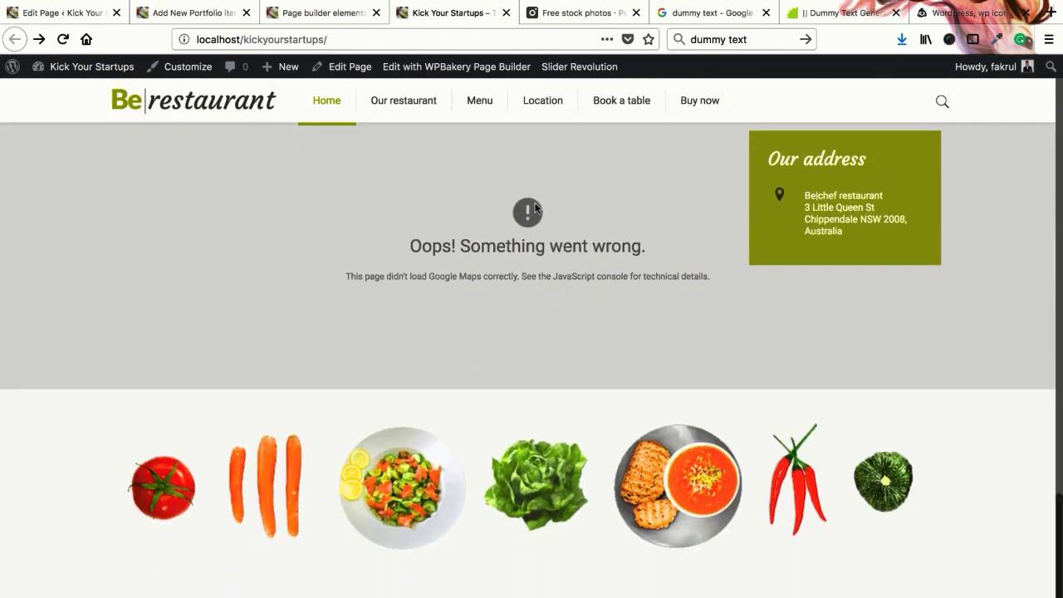
{"action": "scroll", "coordinate": [520, 379], "scroll_direction": "up", "scroll_amount": 3}
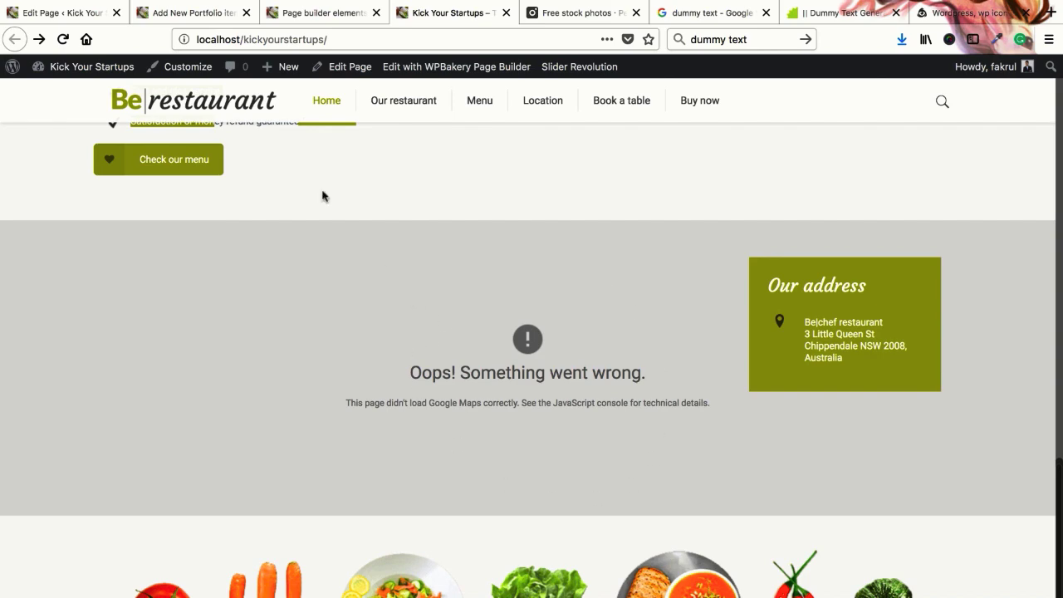
{"action": "left_click", "coordinate": [81, 13]}
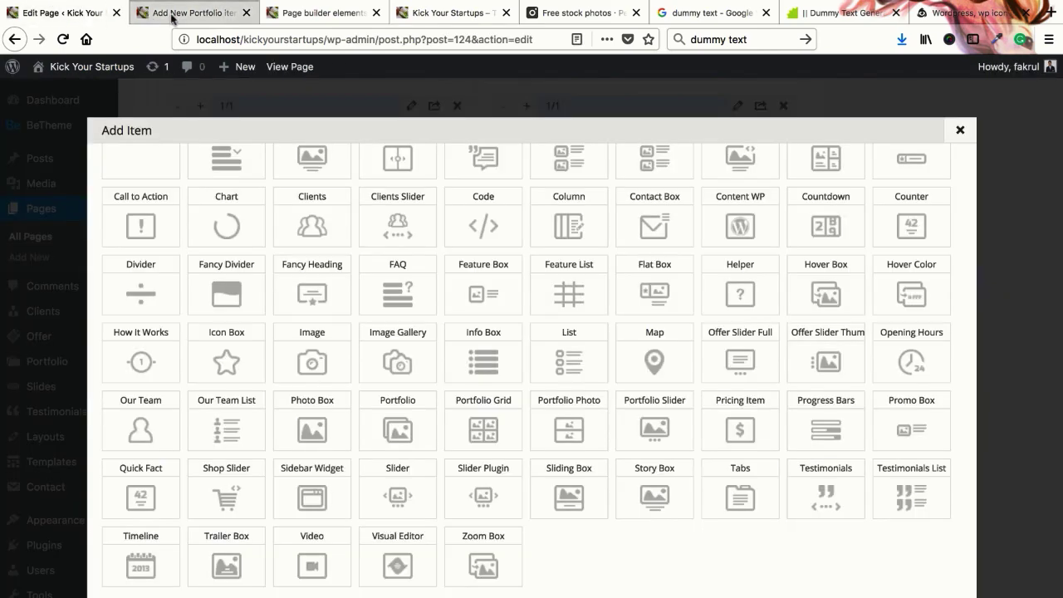
{"action": "left_click", "coordinate": [650, 357]}
Widen the Map item twice and open its settings down to the Advanced section
{"action": "scroll", "coordinate": [501, 391], "scroll_direction": "down", "scroll_amount": 4}
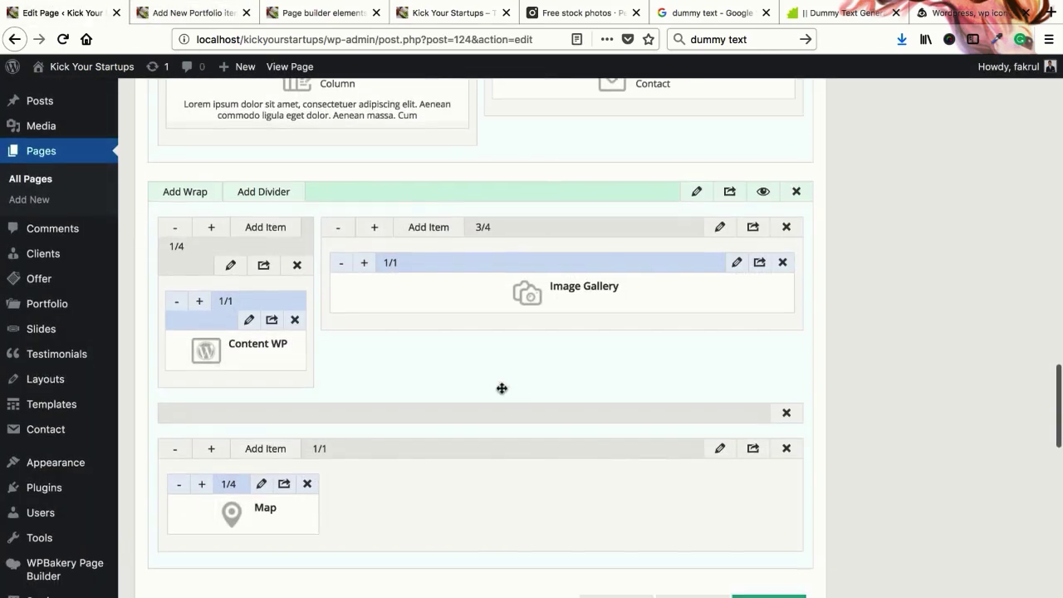
{"action": "left_click", "coordinate": [201, 385]}
{"action": "left_click", "coordinate": [201, 385]}
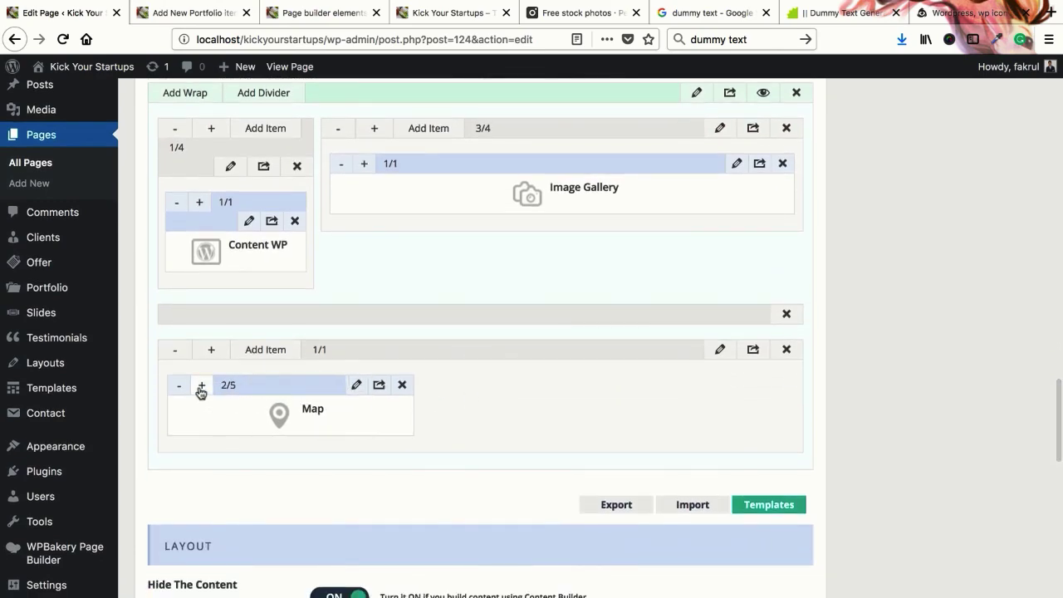
{"action": "left_click", "coordinate": [201, 385]}
{"action": "left_click", "coordinate": [201, 386]}
{"action": "left_click", "coordinate": [483, 387]}
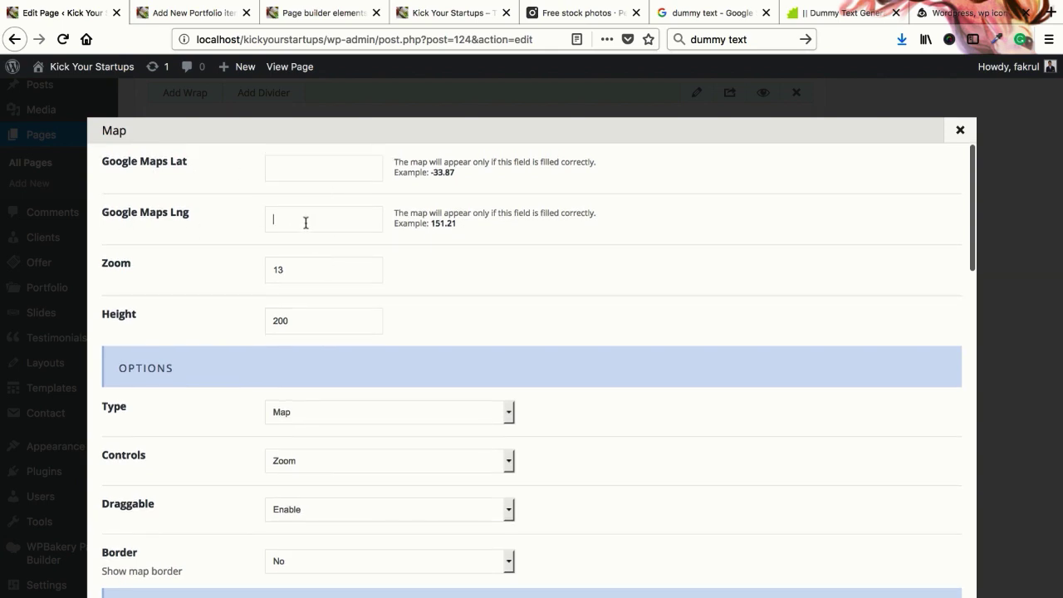
{"action": "scroll", "coordinate": [328, 332], "scroll_direction": "down", "scroll_amount": 3}
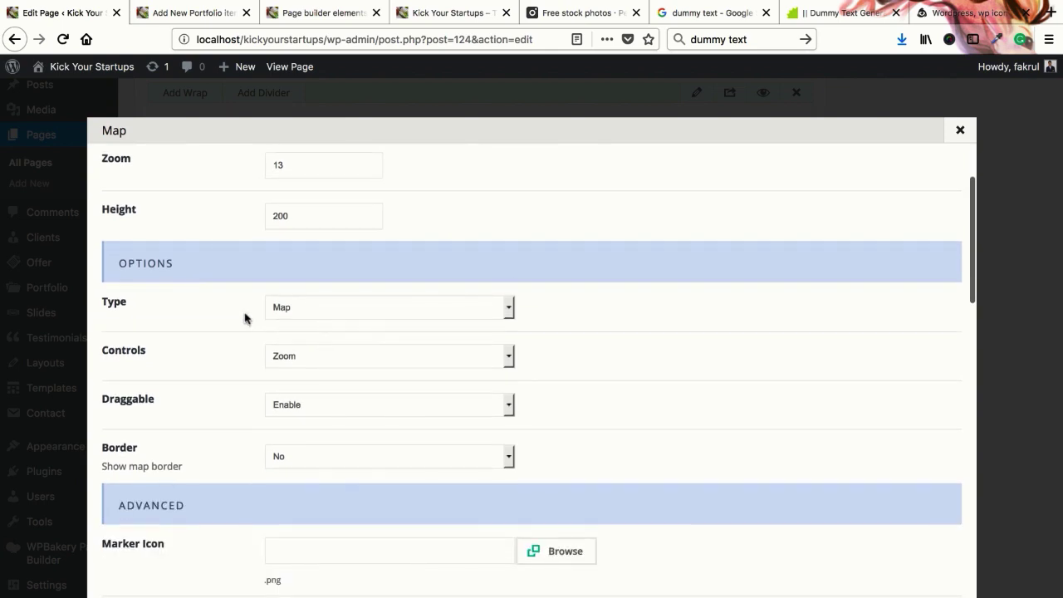
{"action": "scroll", "coordinate": [210, 369], "scroll_direction": "down", "scroll_amount": 5}
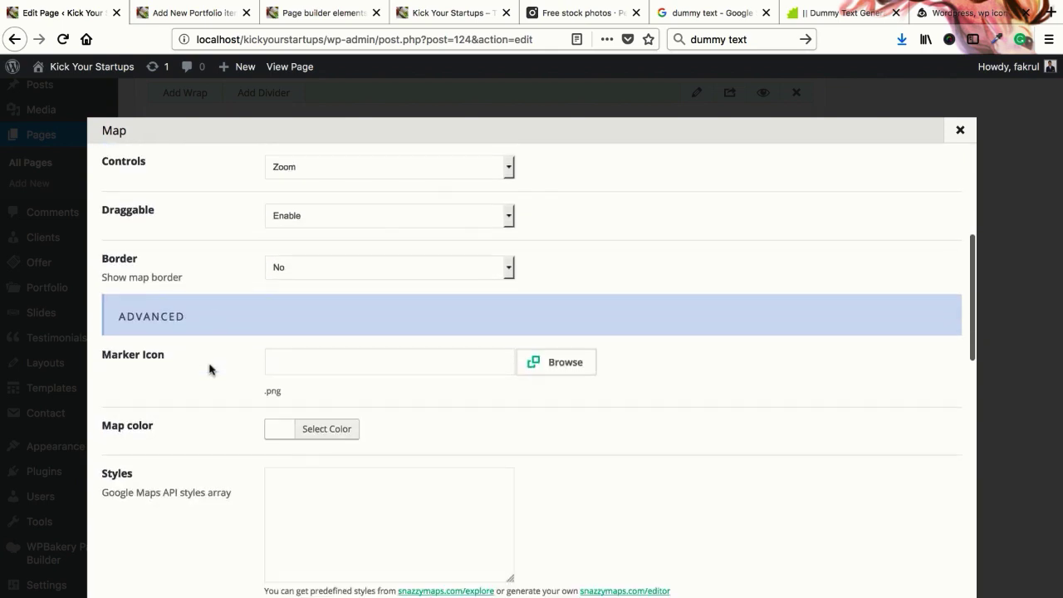
{"action": "scroll", "coordinate": [209, 369], "scroll_direction": "up", "scroll_amount": 7}
{"action": "scroll", "coordinate": [234, 368], "scroll_direction": "down", "scroll_amount": 10}
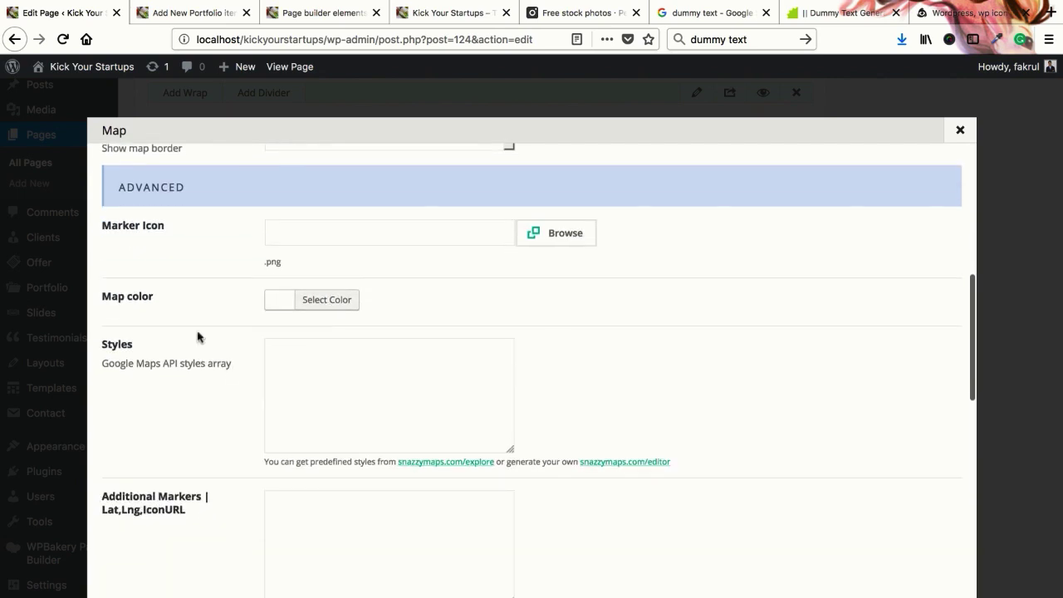
{"action": "scroll", "coordinate": [221, 323], "scroll_direction": "up", "scroll_amount": 1}
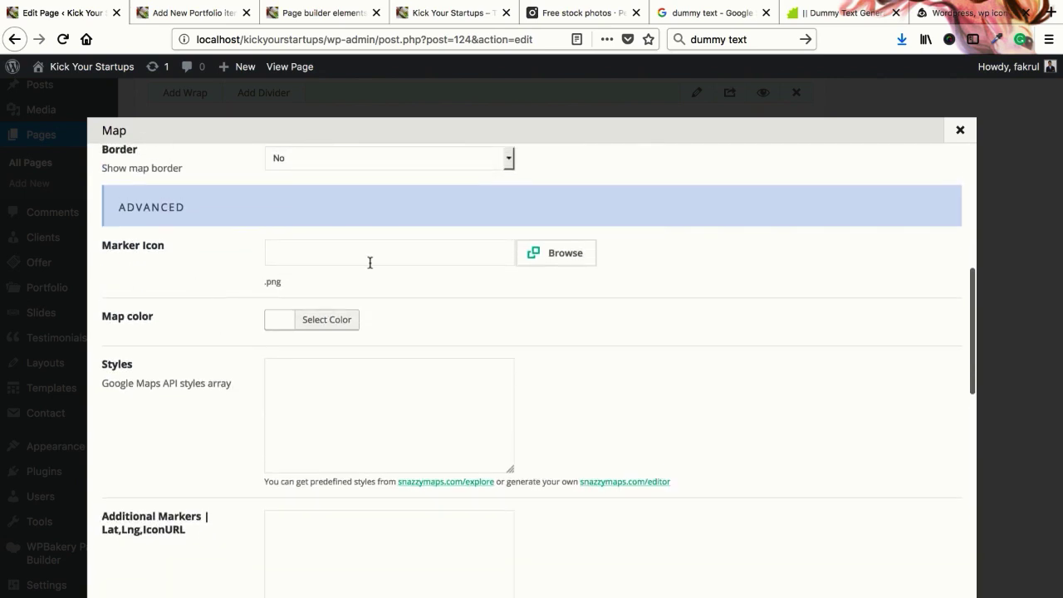
Search Iconfinder for free marker icons and open the red map marker icon
{"action": "left_click", "coordinate": [963, 12]}
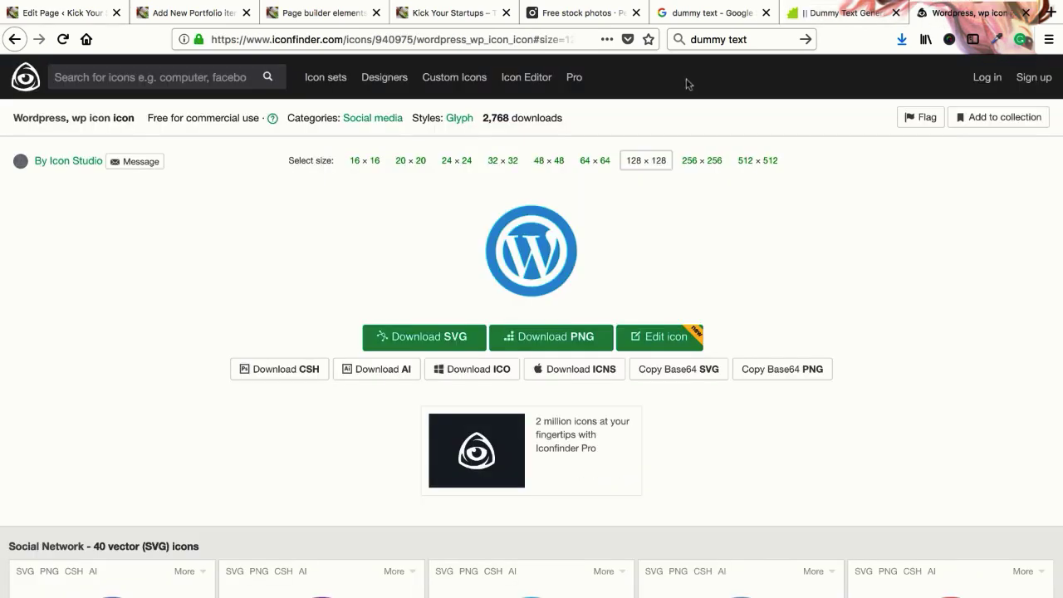
{"action": "left_click", "coordinate": [140, 80]}
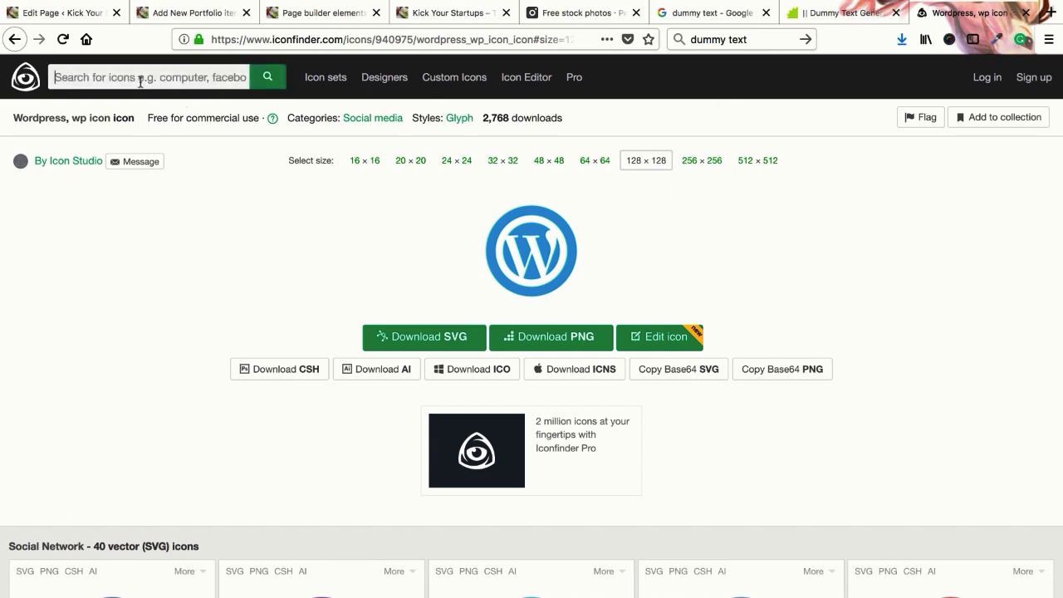
{"action": "type", "text": "marker"}
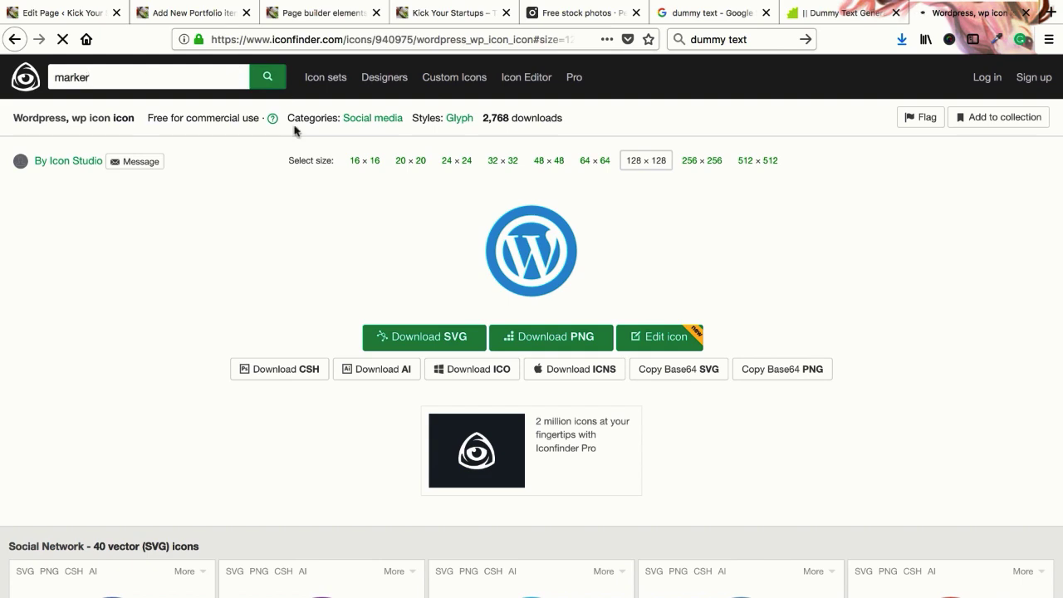
{"action": "key", "text": "Return"}
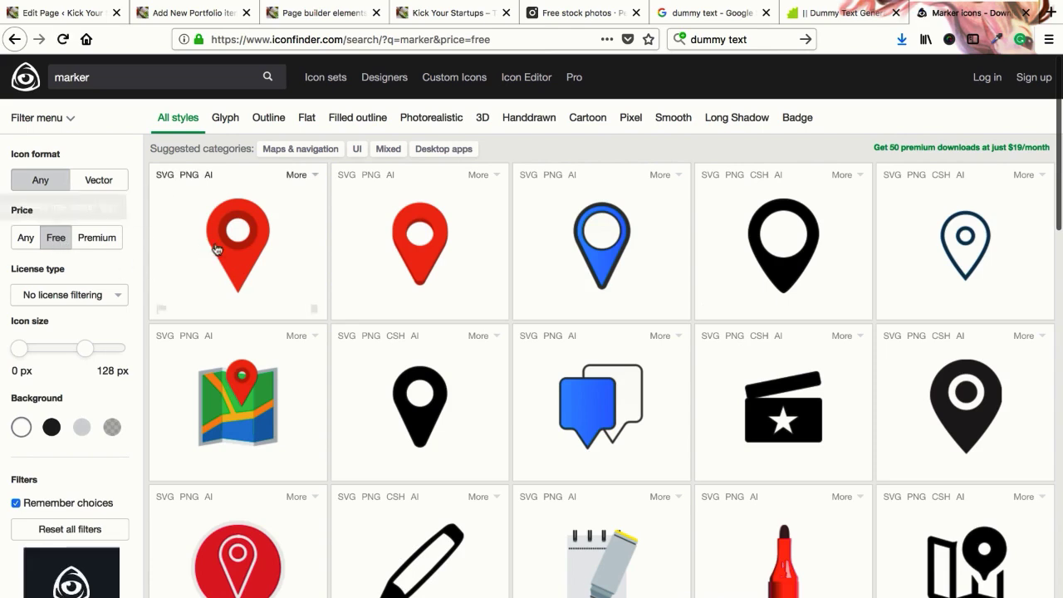
{"action": "left_click", "coordinate": [318, 375]}
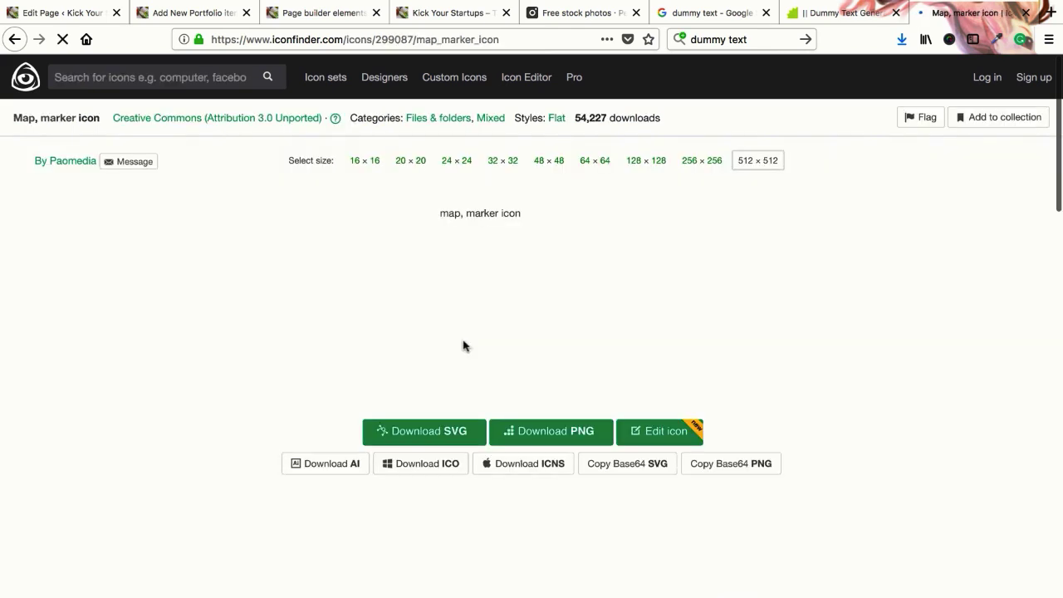
Download the red marker as a 48×48 PNG and return to WordPress
{"action": "left_click", "coordinate": [413, 167]}
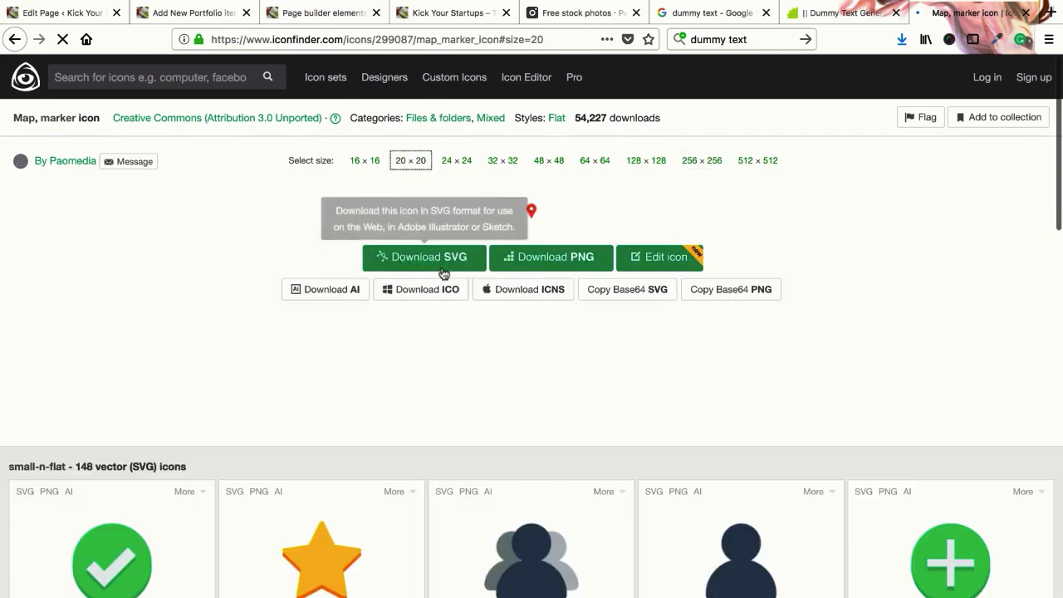
{"action": "left_click", "coordinate": [502, 160]}
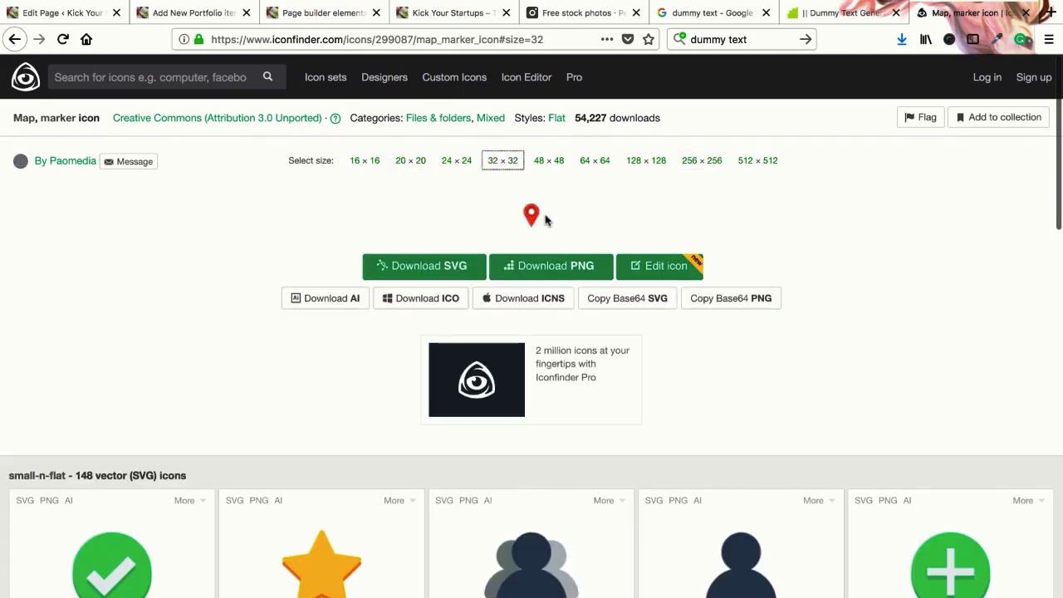
{"action": "left_click", "coordinate": [549, 161]}
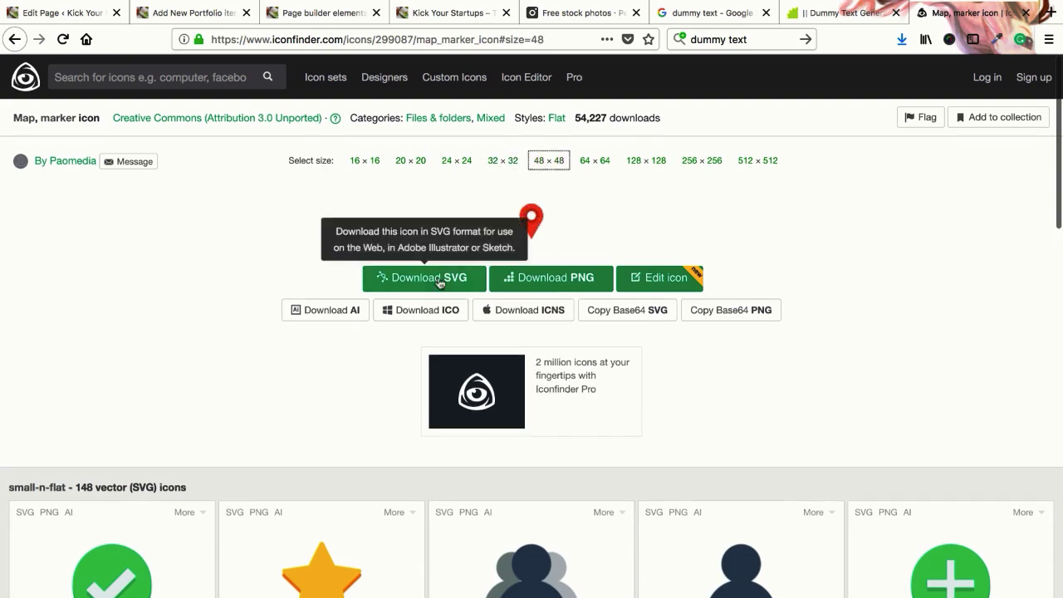
{"action": "left_click", "coordinate": [526, 281]}
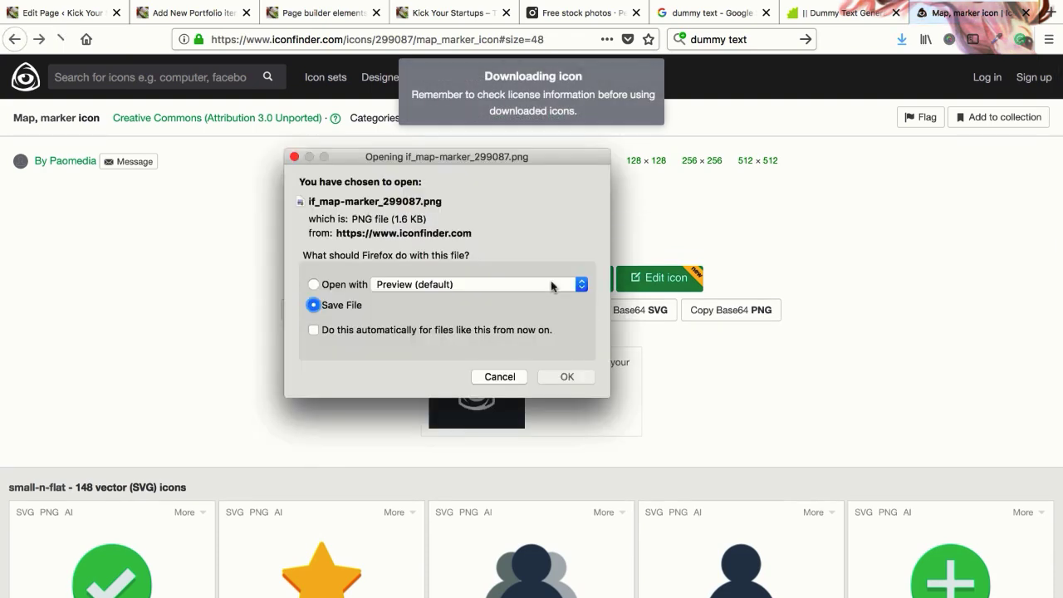
{"action": "left_click", "coordinate": [567, 376]}
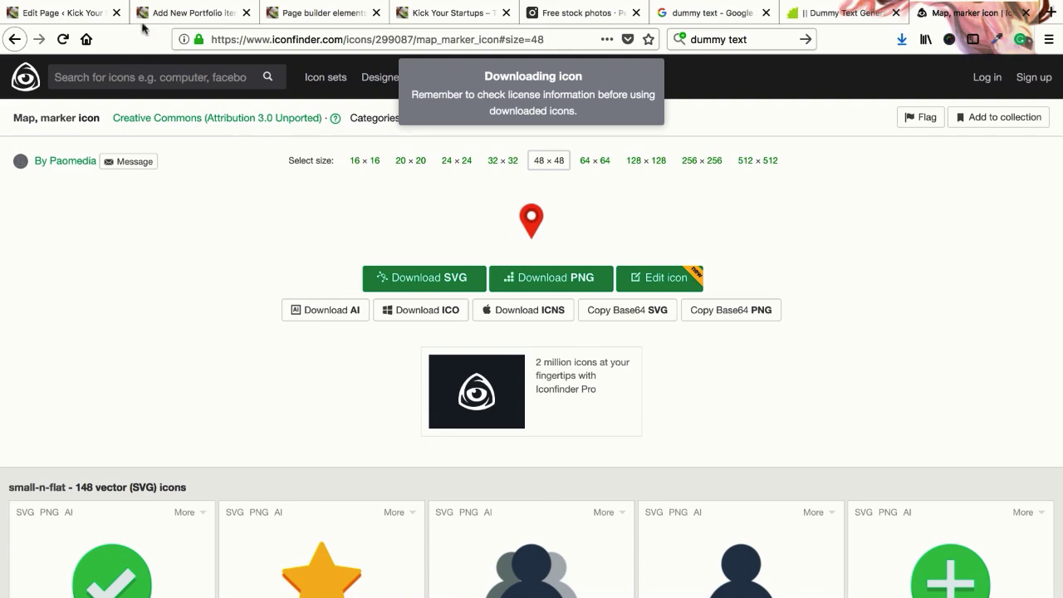
{"action": "left_click", "coordinate": [66, 13]}
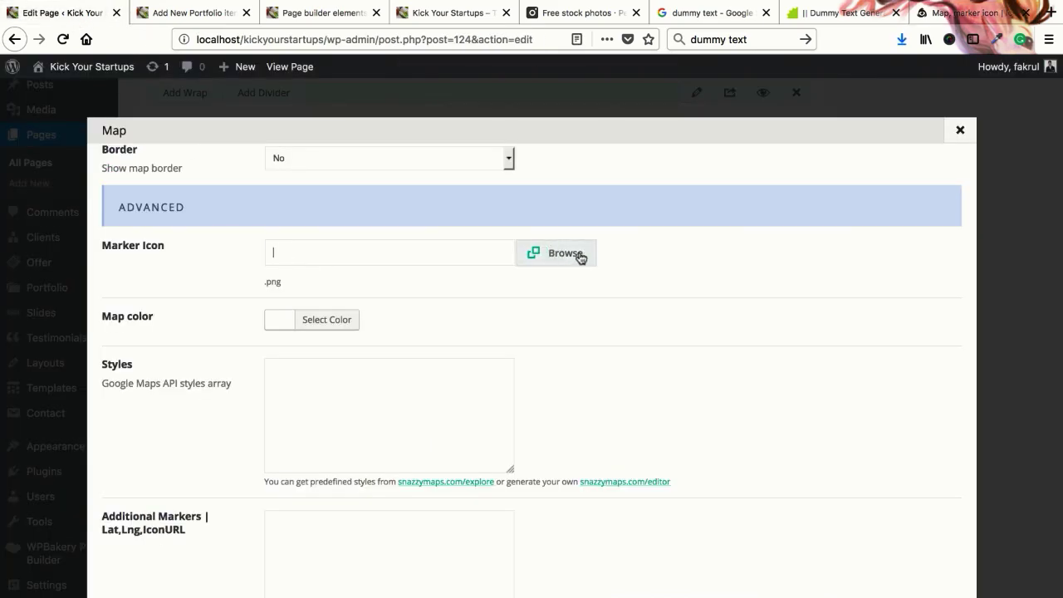
Upload if_map-marker_299087.png and set it as the Map's Marker Icon
{"action": "left_click", "coordinate": [572, 254]}
{"action": "left_click", "coordinate": [86, 132]}
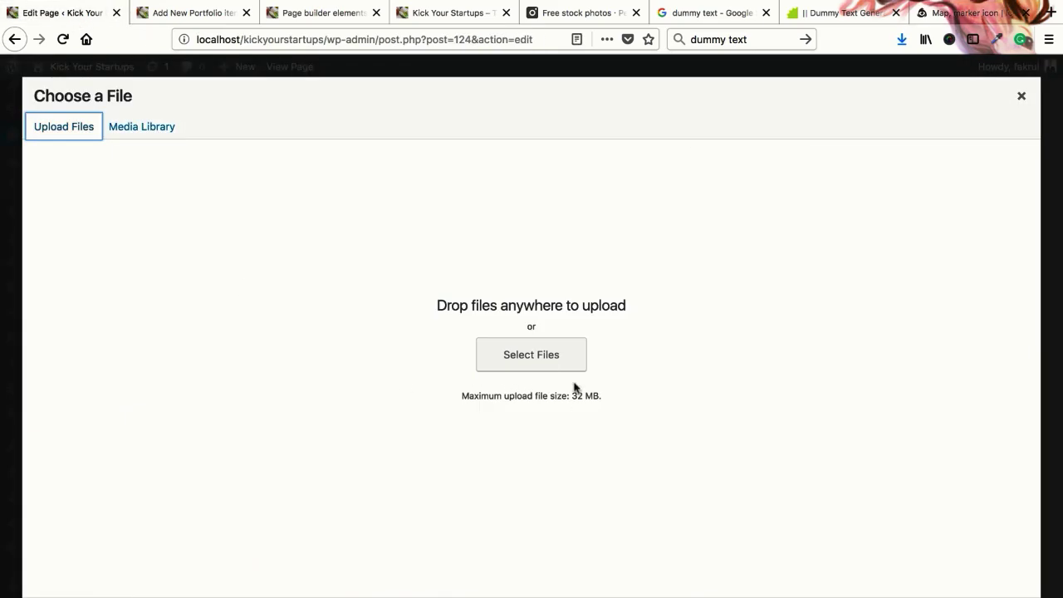
{"action": "left_click", "coordinate": [532, 355]}
{"action": "left_click", "coordinate": [386, 146]}
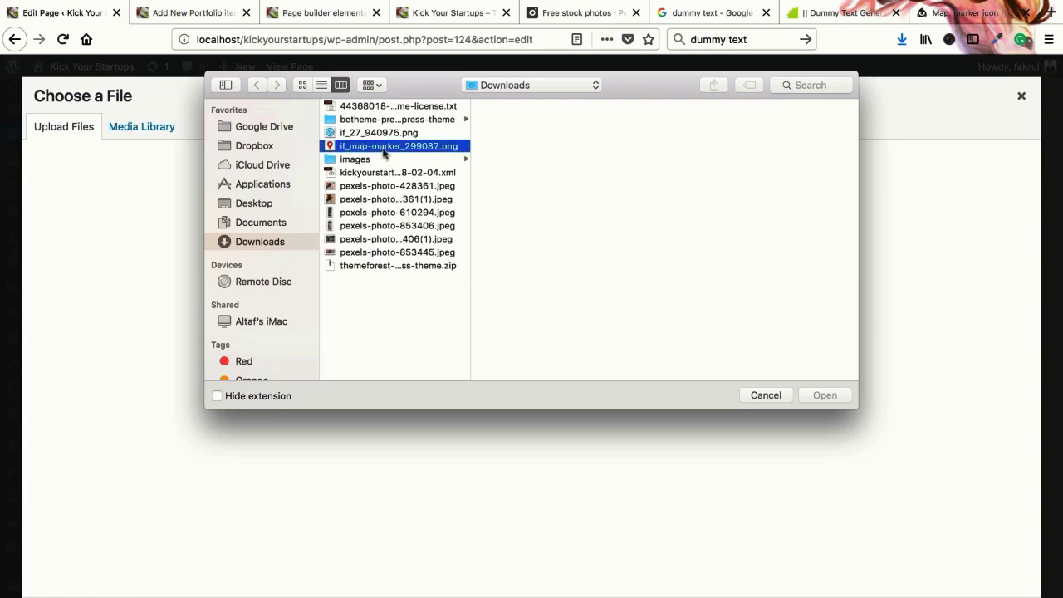
{"action": "left_click", "coordinate": [824, 395]}
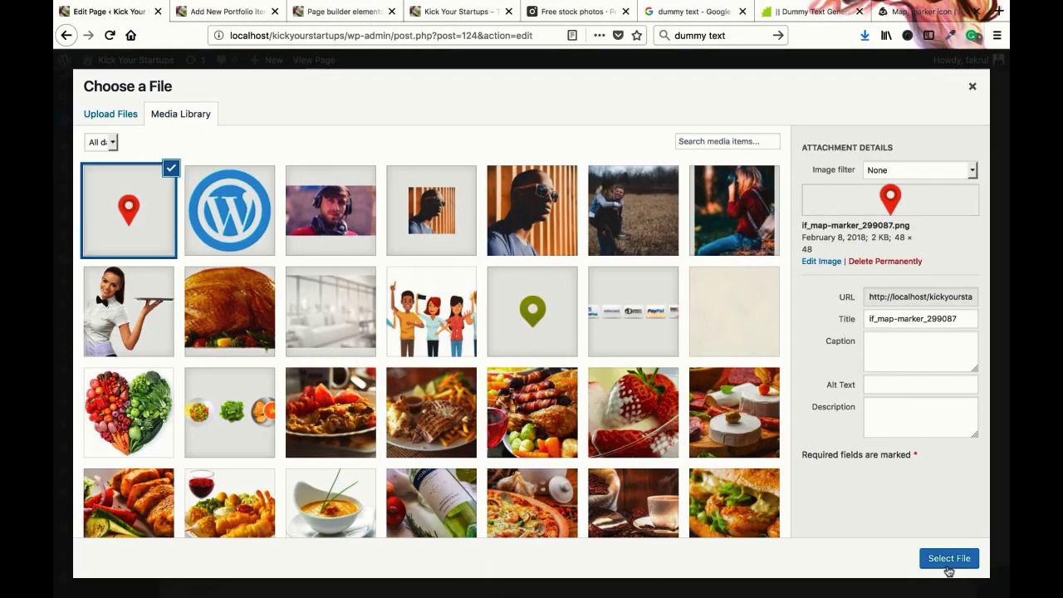
{"action": "left_click", "coordinate": [950, 560]}
Check the live home page and builder elements page, then go to Add New Portfolio
{"action": "left_click", "coordinate": [456, 11]}
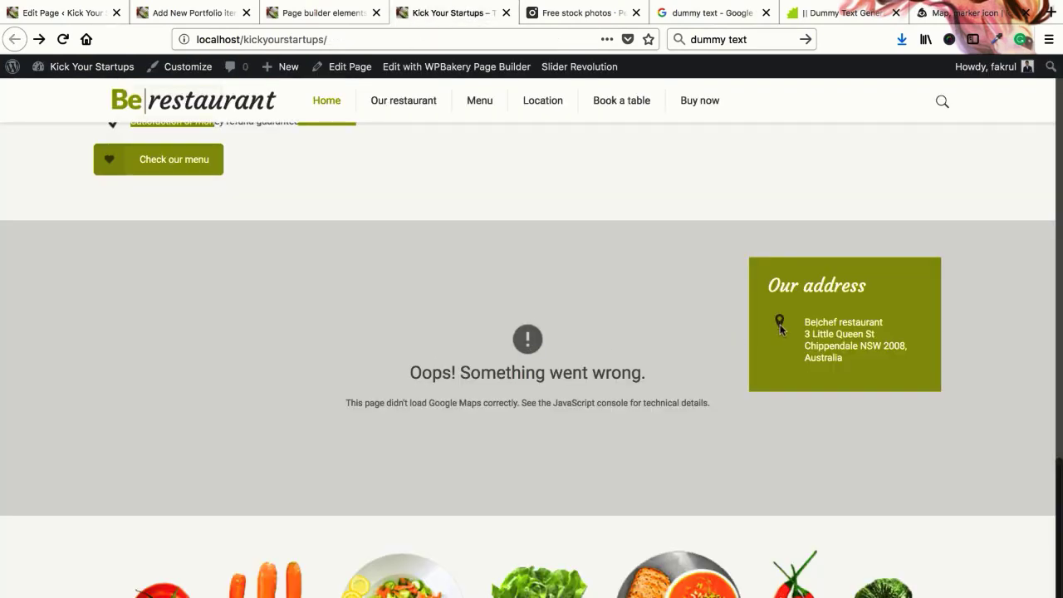
{"action": "left_click", "coordinate": [95, 12]}
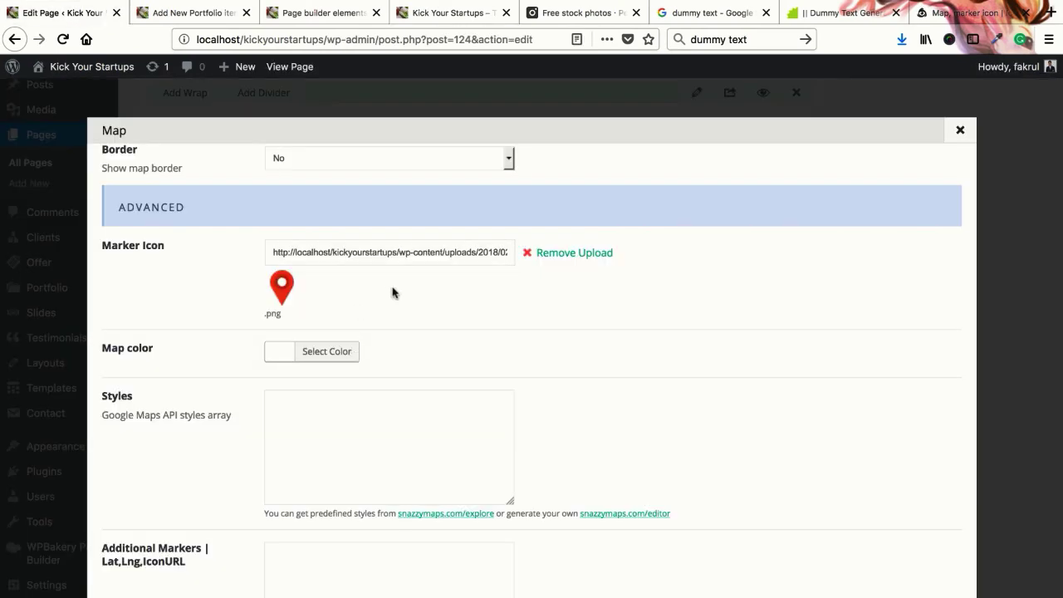
{"action": "left_click", "coordinate": [306, 14]}
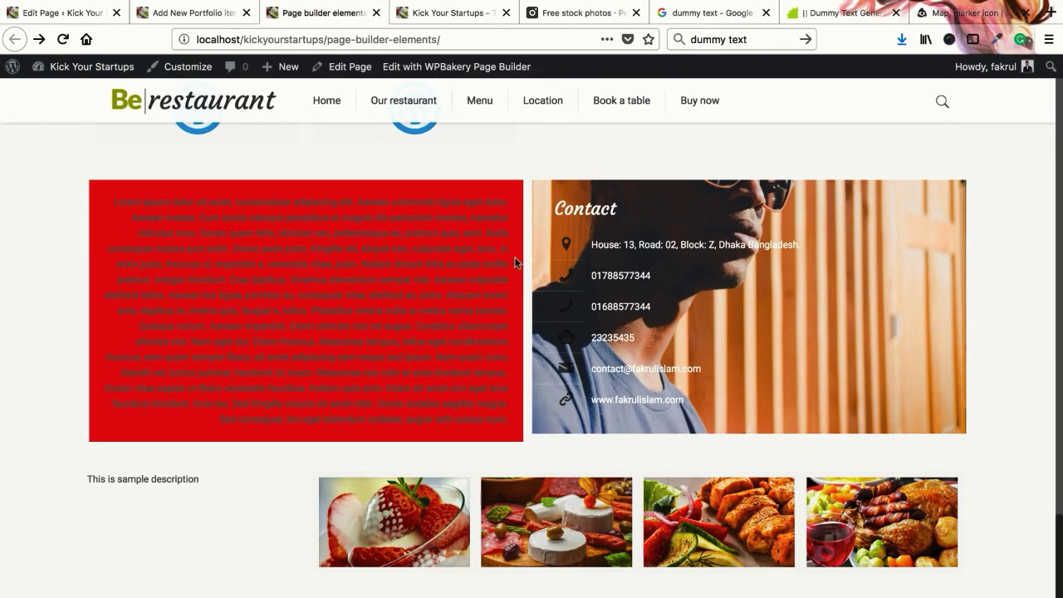
{"action": "left_click", "coordinate": [441, 14]}
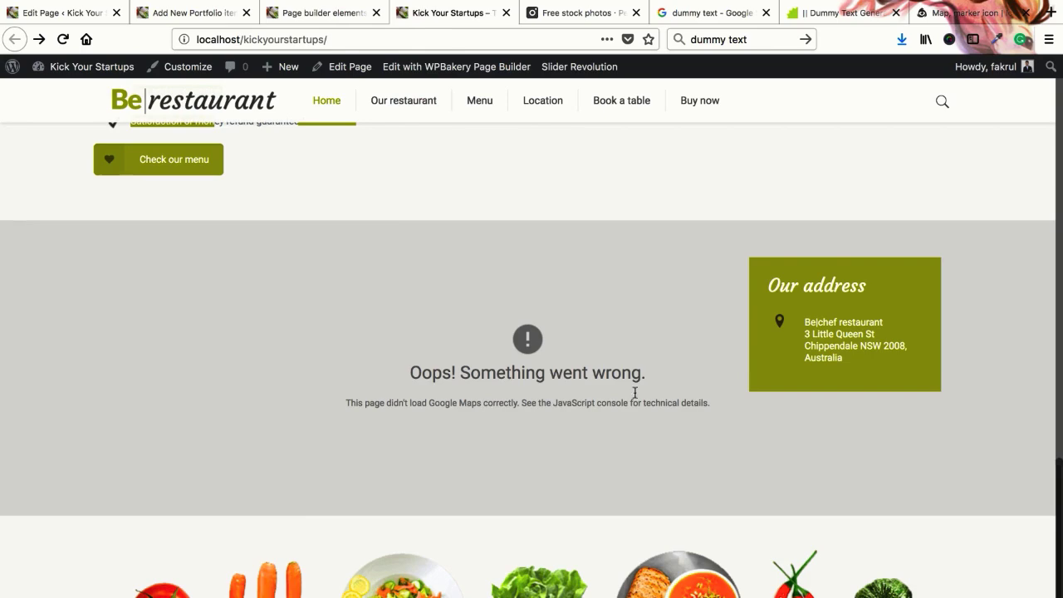
{"action": "left_click", "coordinate": [66, 12]}
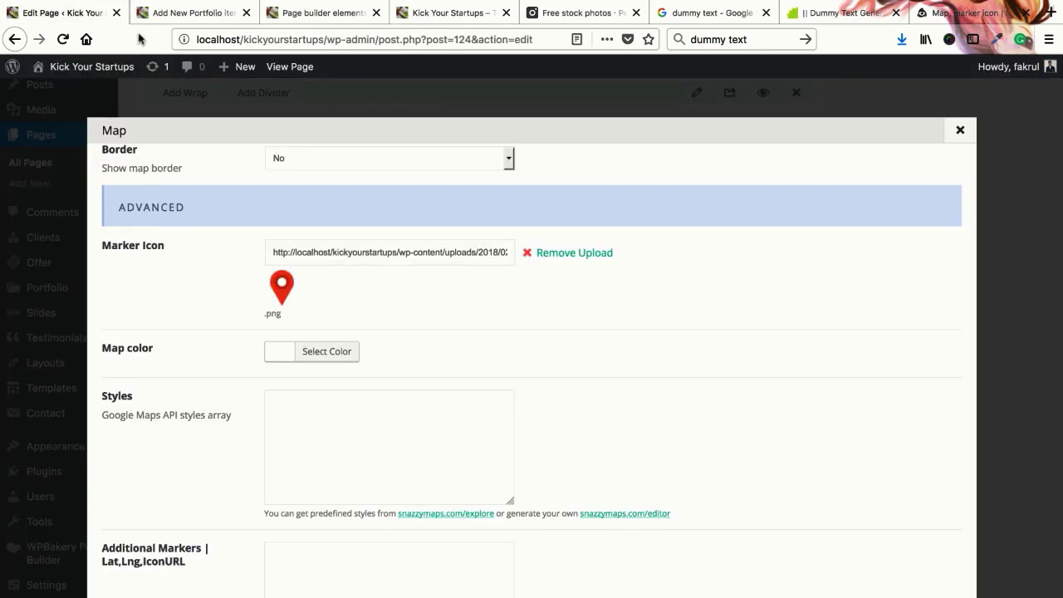
{"action": "left_click", "coordinate": [193, 12]}
{"action": "scroll", "coordinate": [58, 158], "scroll_direction": "up", "scroll_amount": 10}
Open BeTheme Theme Options and look through the Global General section
{"action": "scroll", "coordinate": [55, 146], "scroll_direction": "up", "scroll_amount": 5}
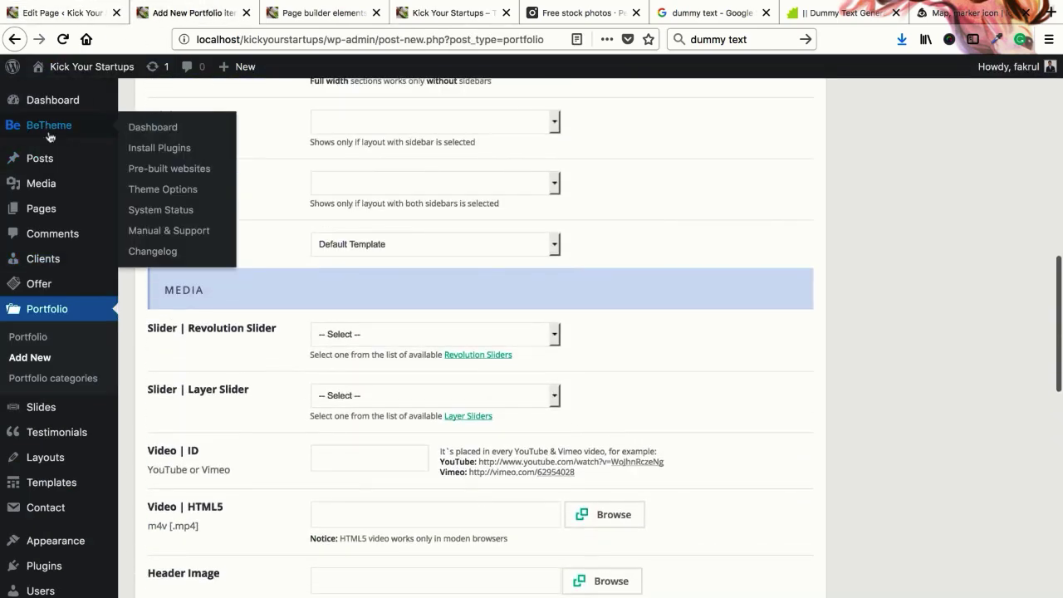
{"action": "left_click", "coordinate": [157, 193]}
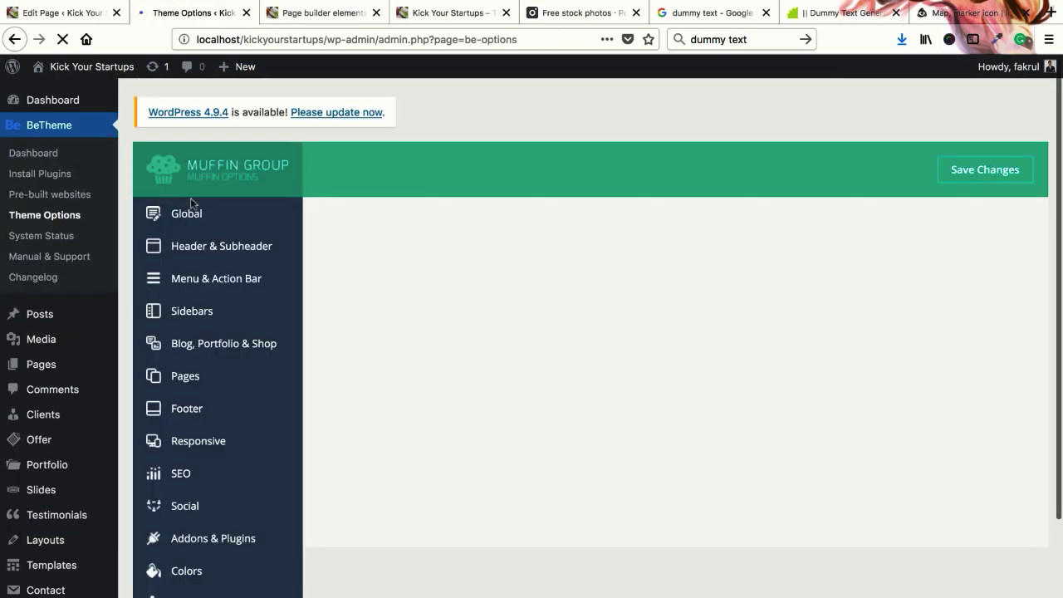
{"action": "scroll", "coordinate": [199, 274], "scroll_direction": "down", "scroll_amount": 4}
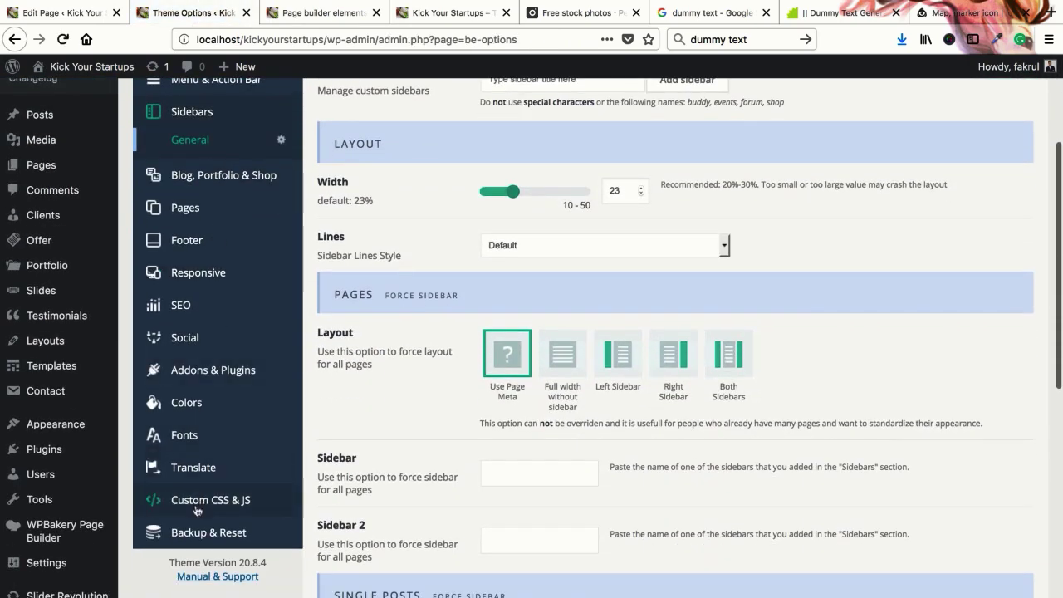
{"action": "scroll", "coordinate": [208, 380], "scroll_direction": "up", "scroll_amount": 4}
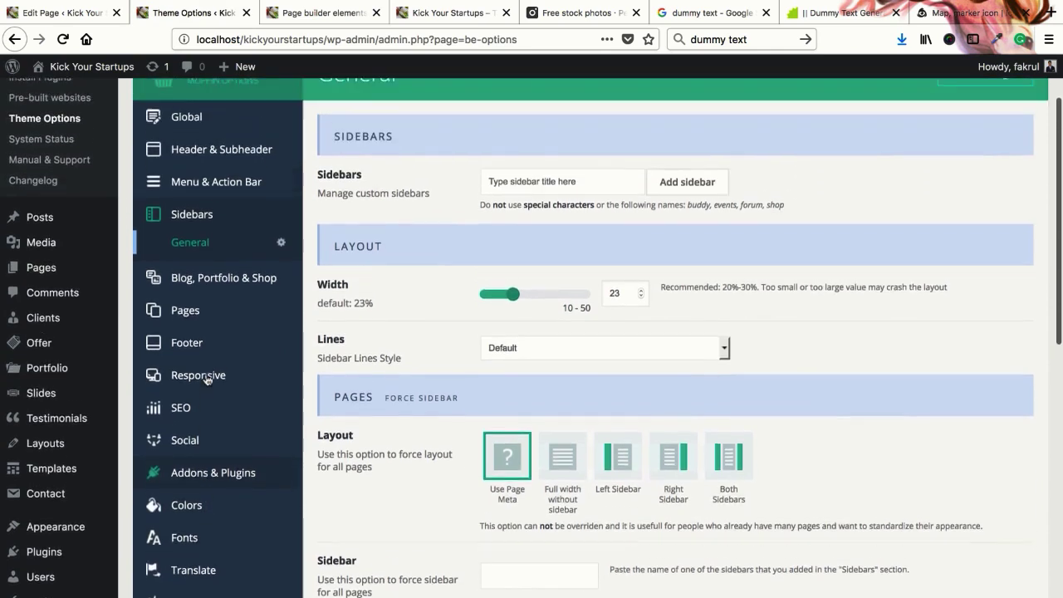
{"action": "left_click", "coordinate": [190, 214]}
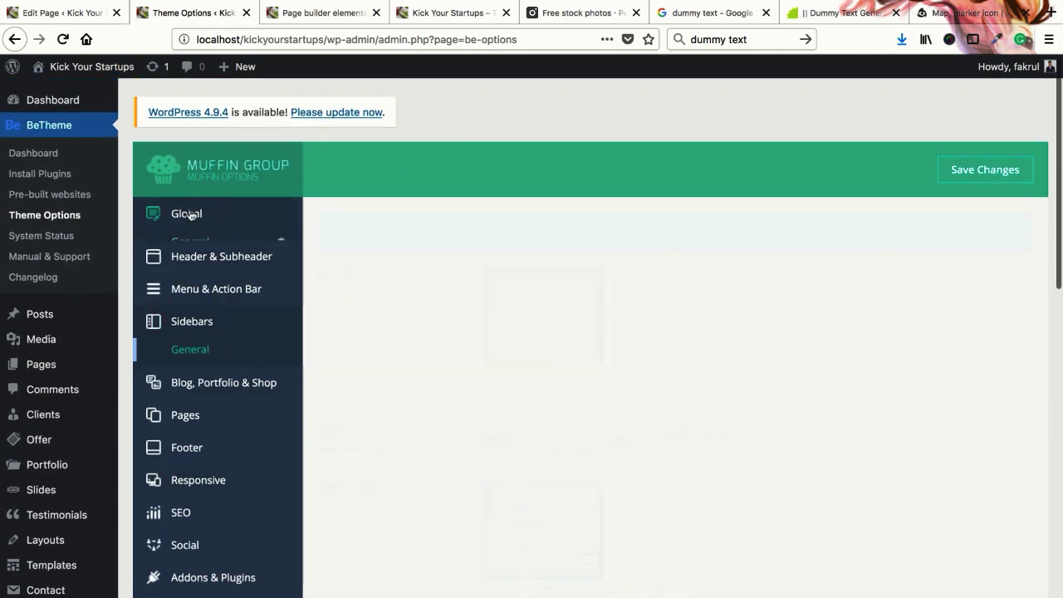
{"action": "scroll", "coordinate": [448, 301], "scroll_direction": "down", "scroll_amount": 15}
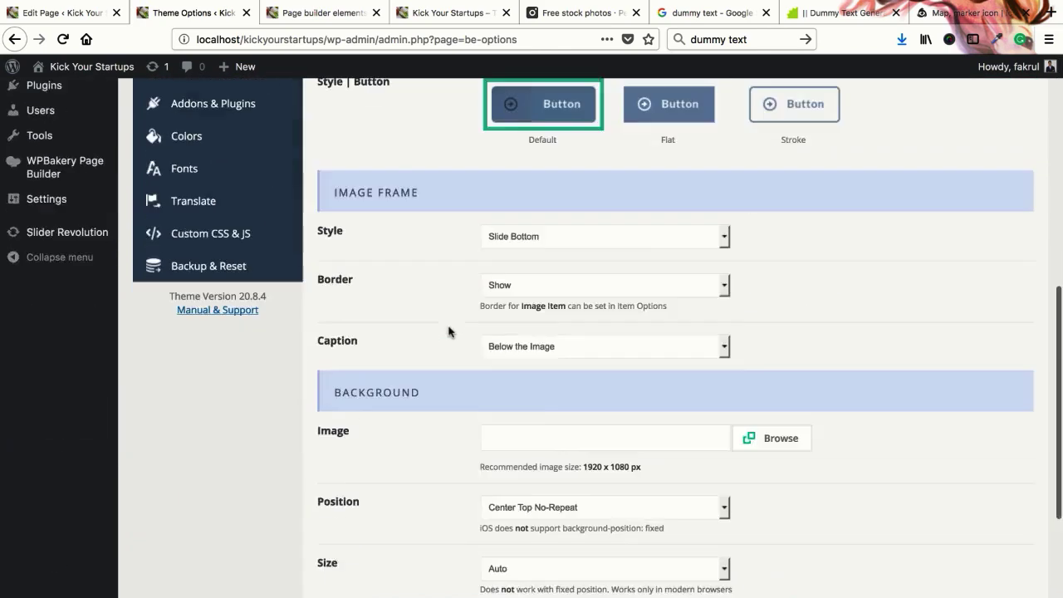
{"action": "scroll", "coordinate": [449, 329], "scroll_direction": "down", "scroll_amount": 2}
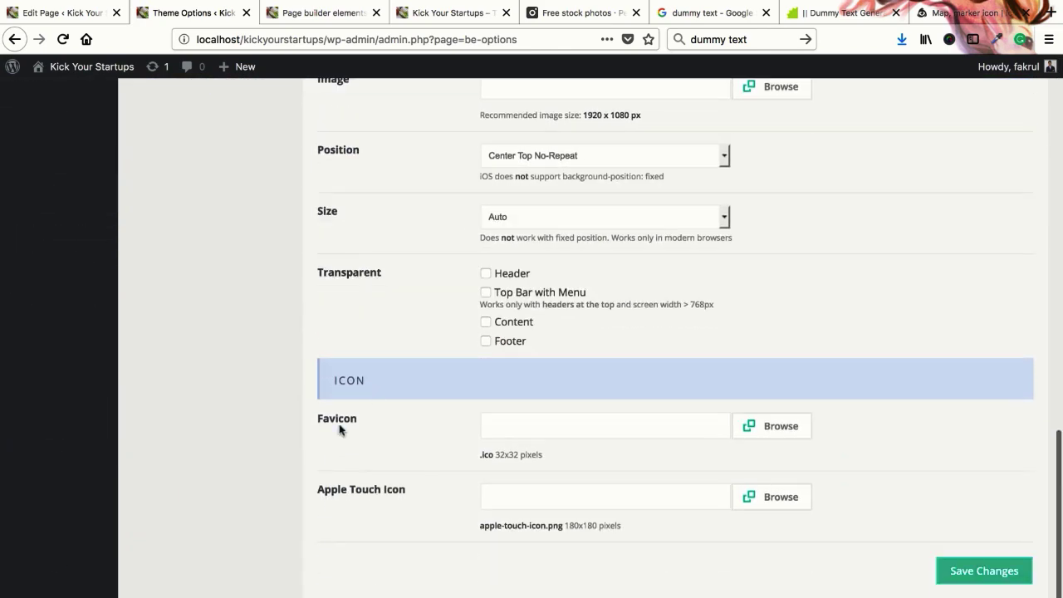
{"action": "scroll", "coordinate": [351, 400], "scroll_direction": "up", "scroll_amount": 14}
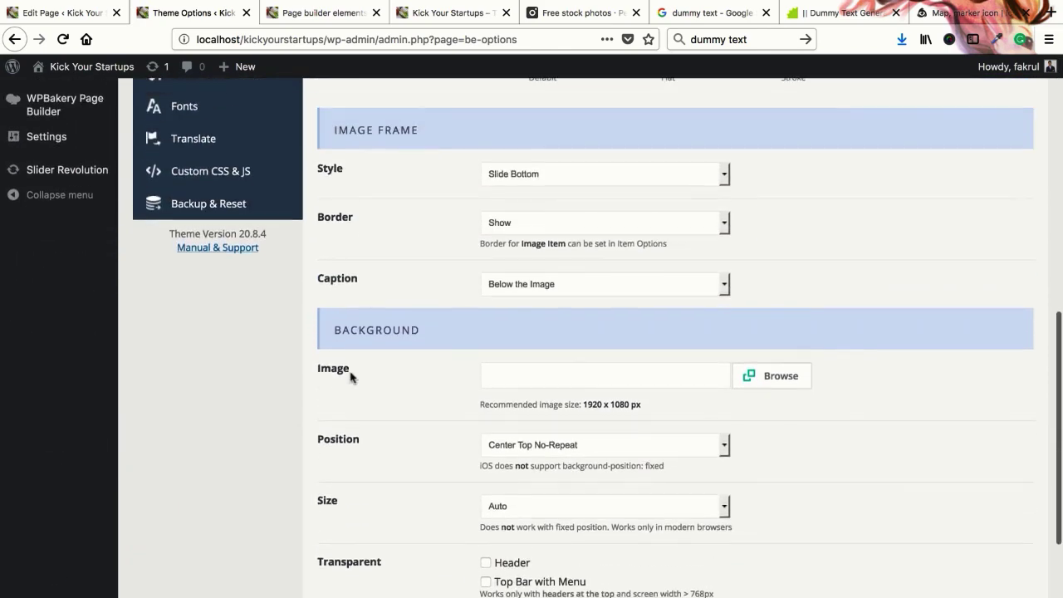
{"action": "scroll", "coordinate": [351, 373], "scroll_direction": "up", "scroll_amount": 5}
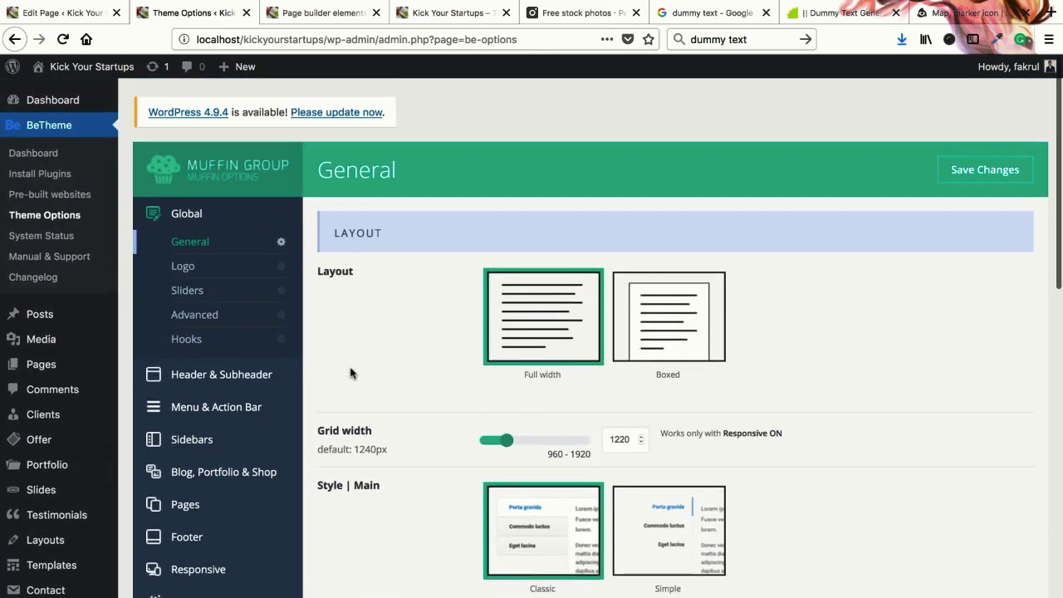
{"action": "scroll", "coordinate": [351, 373], "scroll_direction": "down", "scroll_amount": 1}
Scroll through the Advanced global theme options
{"action": "left_click", "coordinate": [185, 273]}
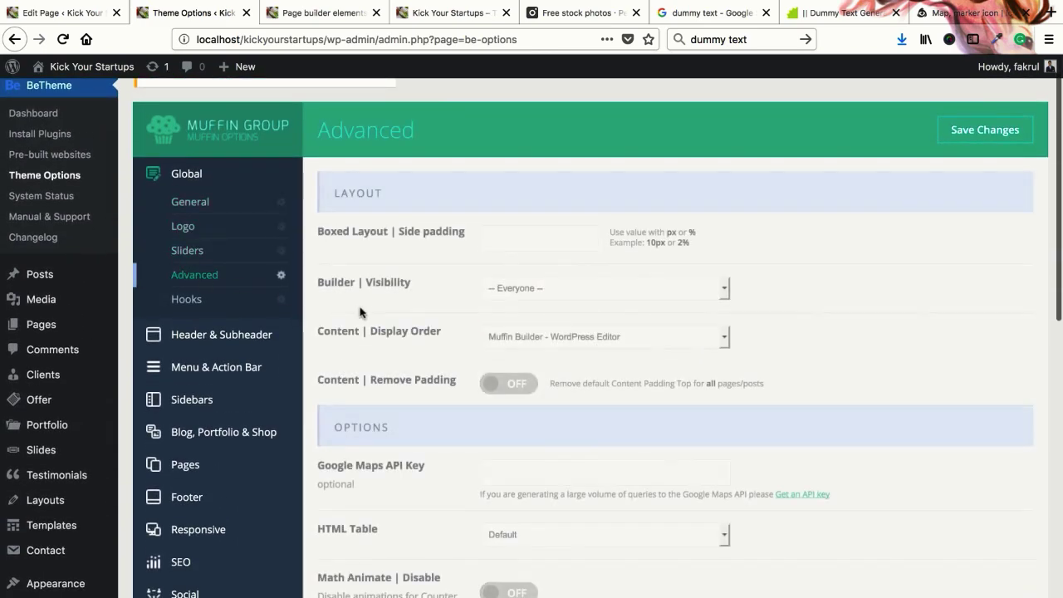
{"action": "scroll", "coordinate": [360, 311], "scroll_direction": "down", "scroll_amount": 3}
{"action": "scroll", "coordinate": [359, 310], "scroll_direction": "down", "scroll_amount": 3}
{"action": "scroll", "coordinate": [360, 309], "scroll_direction": "down", "scroll_amount": 5}
{"action": "scroll", "coordinate": [360, 311], "scroll_direction": "up", "scroll_amount": 8}
{"action": "scroll", "coordinate": [359, 311], "scroll_direction": "up", "scroll_amount": 3}
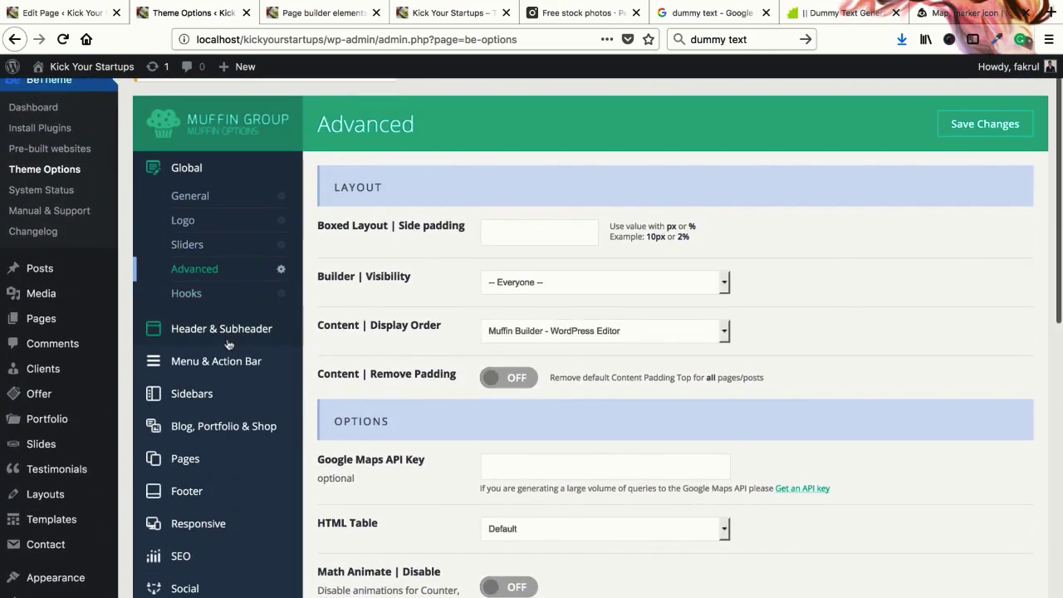
{"action": "scroll", "coordinate": [229, 344], "scroll_direction": "down", "scroll_amount": 2}
{"action": "scroll", "coordinate": [203, 353], "scroll_direction": "down", "scroll_amount": 2}
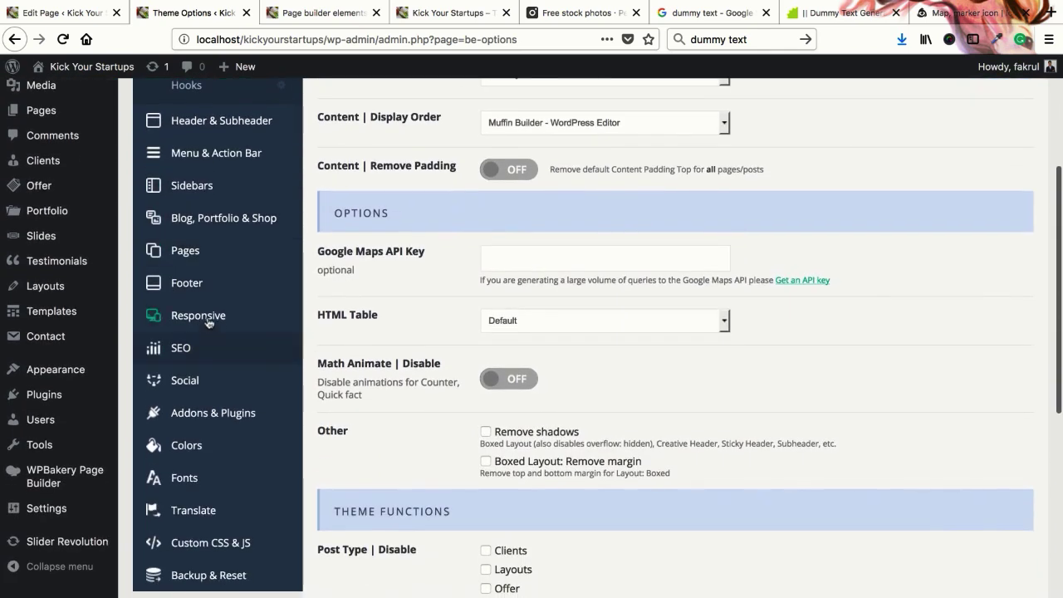
Step through Addons & Plugins, Colors, Fonts and Translate, ending on Custom CSS & JS
{"action": "left_click", "coordinate": [193, 412]}
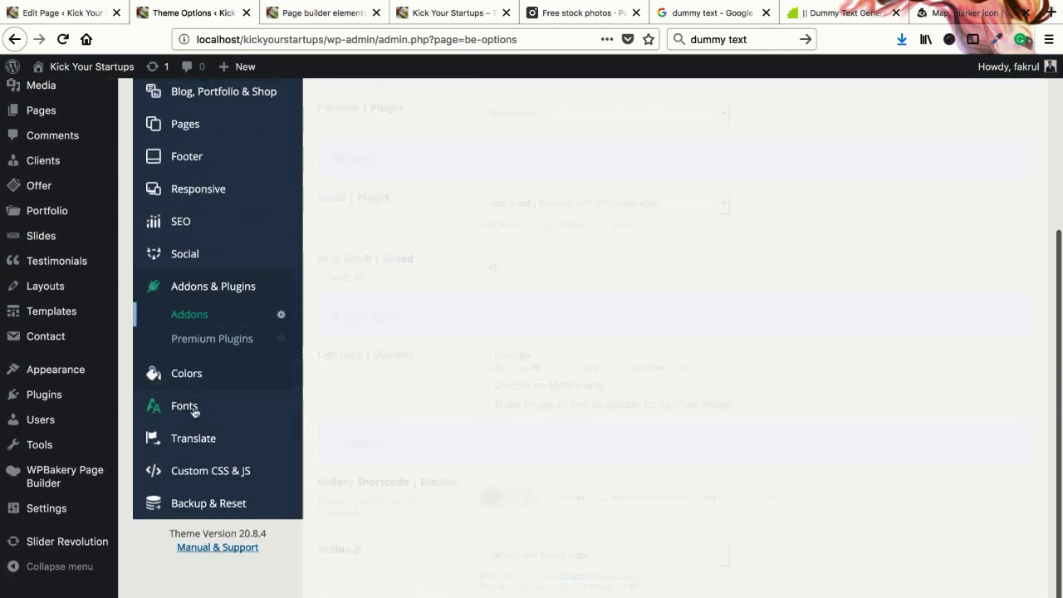
{"action": "left_click", "coordinate": [191, 371]}
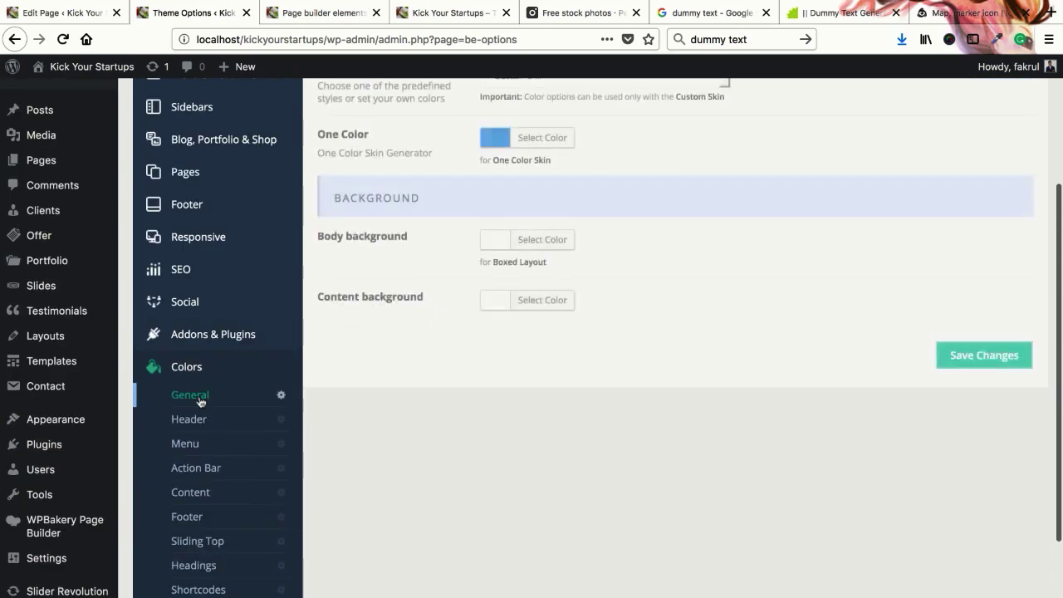
{"action": "scroll", "coordinate": [193, 374], "scroll_direction": "down", "scroll_amount": 5}
{"action": "left_click", "coordinate": [184, 453]}
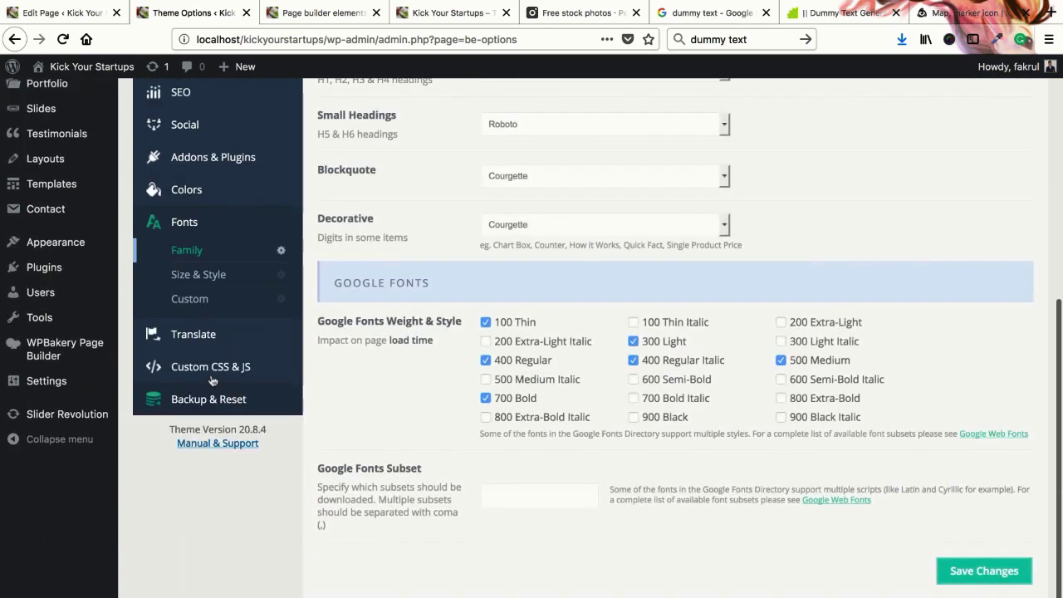
{"action": "left_click", "coordinate": [216, 334]}
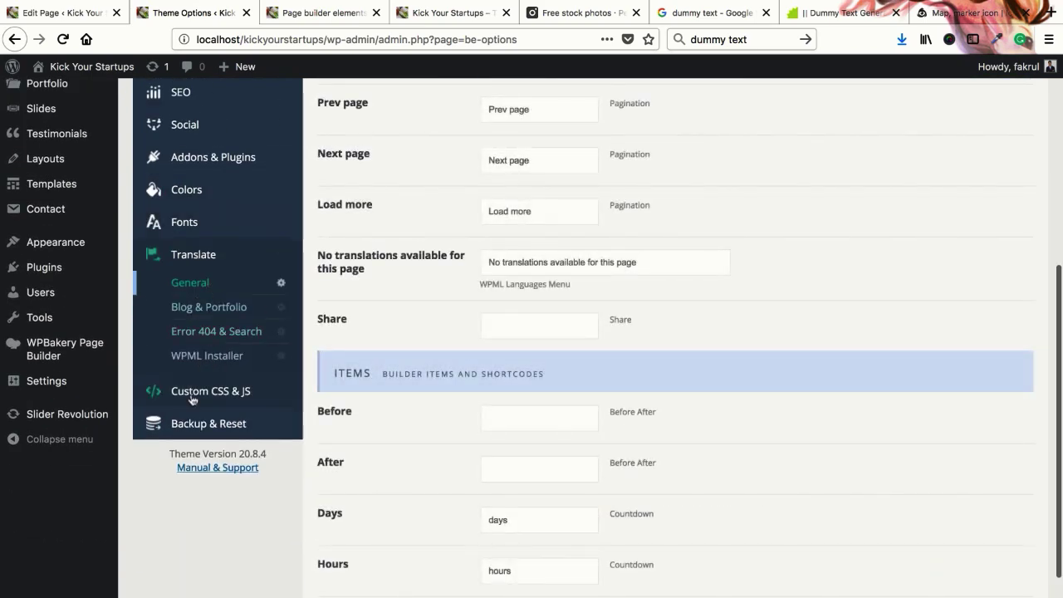
{"action": "left_click", "coordinate": [194, 393]}
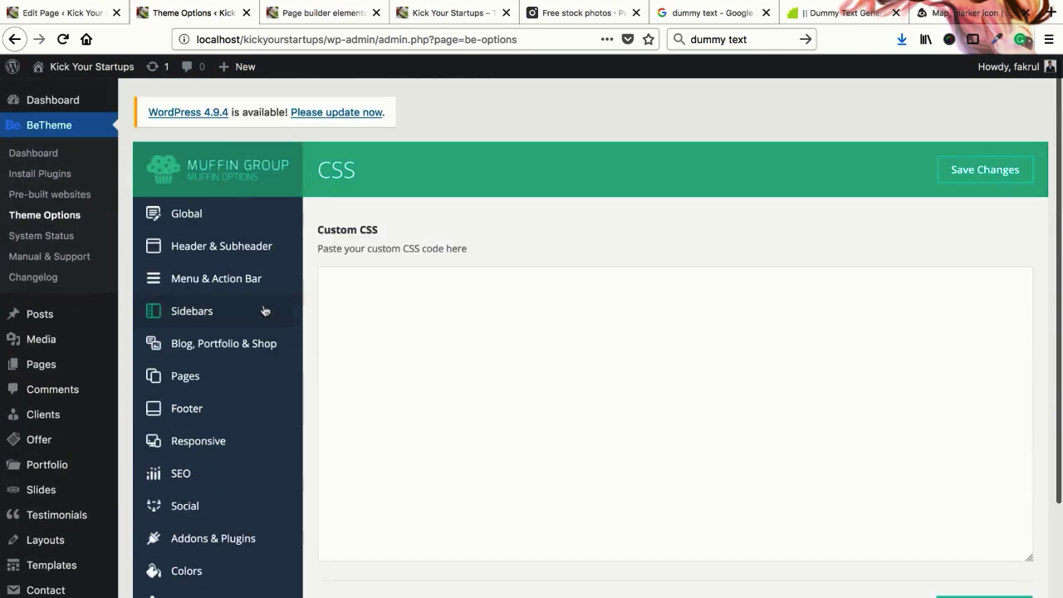
Browse the Menu & Action Bar, Header & Subheader, Advanced and General options
{"action": "left_click", "coordinate": [230, 285]}
{"action": "left_click", "coordinate": [213, 245]}
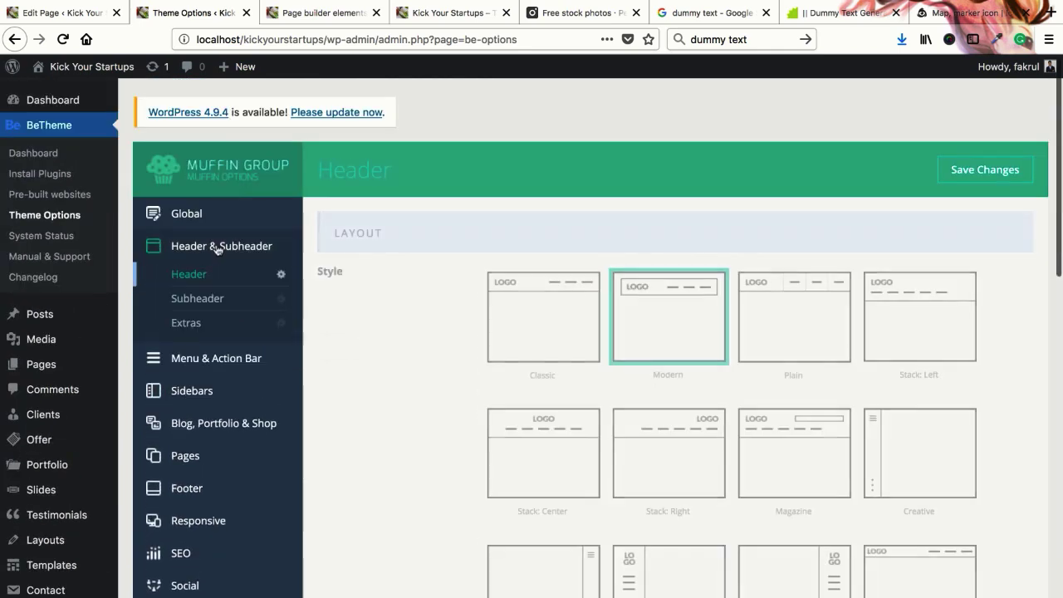
{"action": "left_click", "coordinate": [193, 218]}
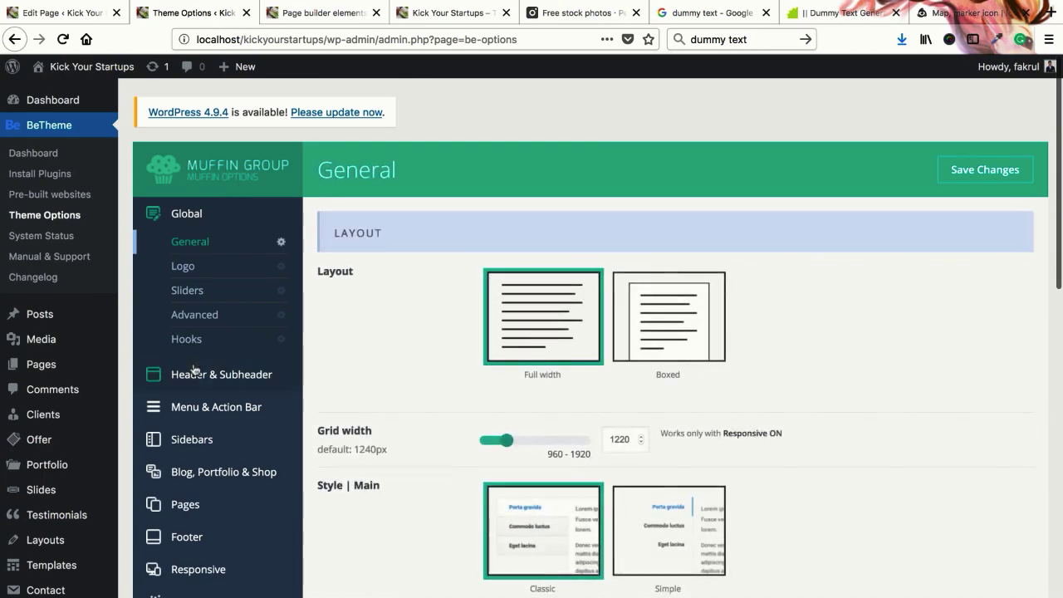
{"action": "left_click", "coordinate": [206, 320]}
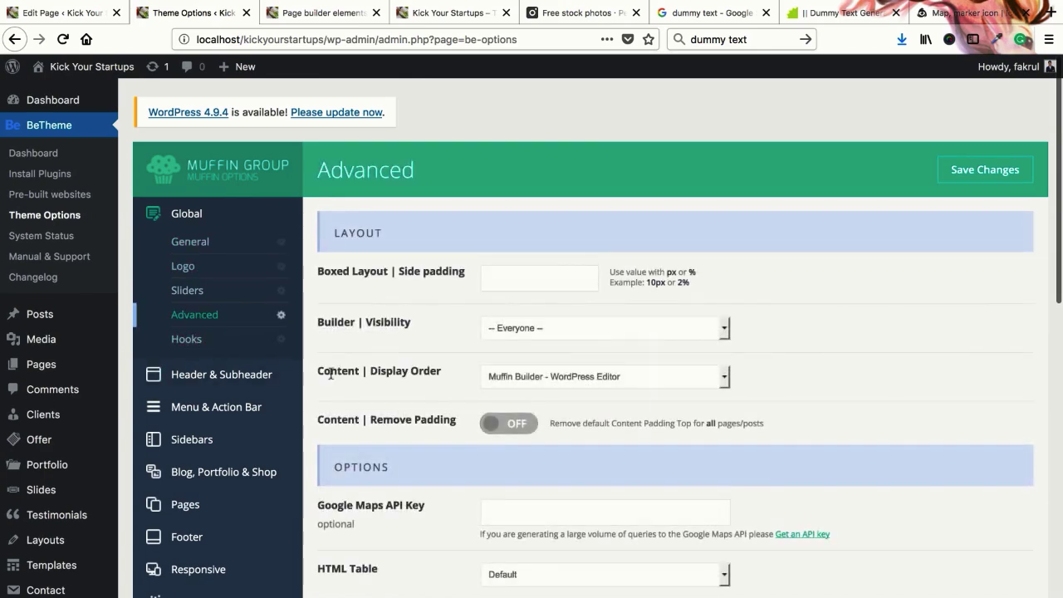
{"action": "scroll", "coordinate": [331, 374], "scroll_direction": "down", "scroll_amount": 10}
{"action": "scroll", "coordinate": [331, 374], "scroll_direction": "up", "scroll_amount": 10}
{"action": "left_click", "coordinate": [195, 241]}
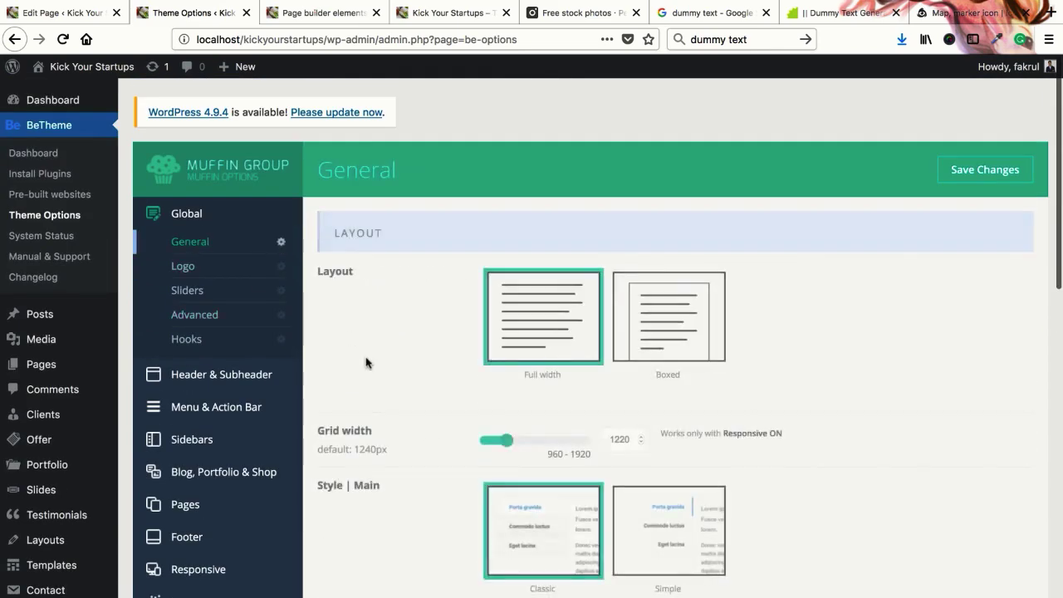
{"action": "scroll", "coordinate": [366, 361], "scroll_direction": "down", "scroll_amount": 4}
{"action": "scroll", "coordinate": [366, 359], "scroll_direction": "up", "scroll_amount": 3}
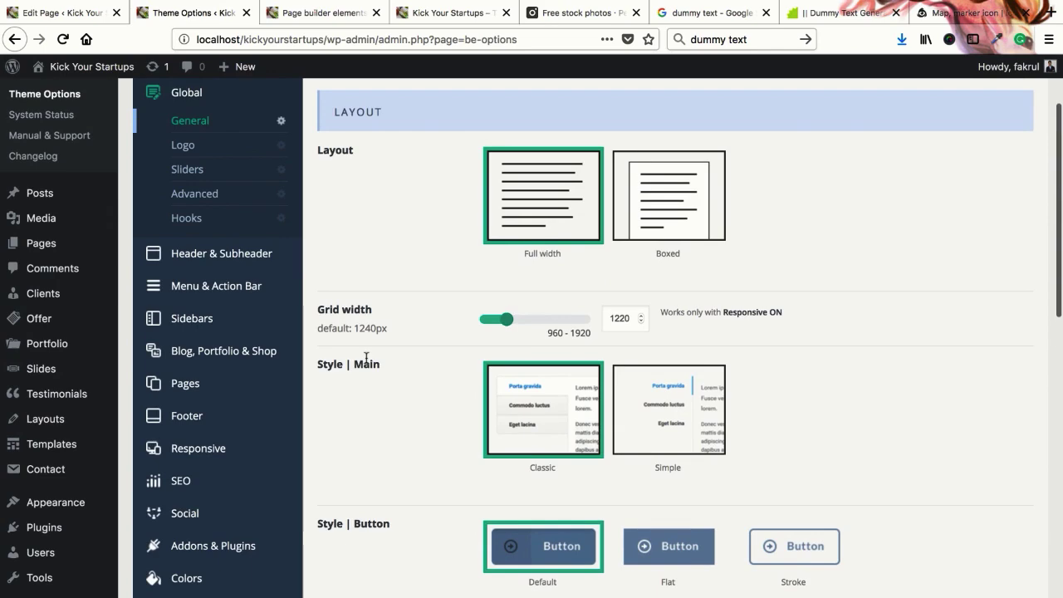
{"action": "scroll", "coordinate": [366, 357], "scroll_direction": "down", "scroll_amount": 5}
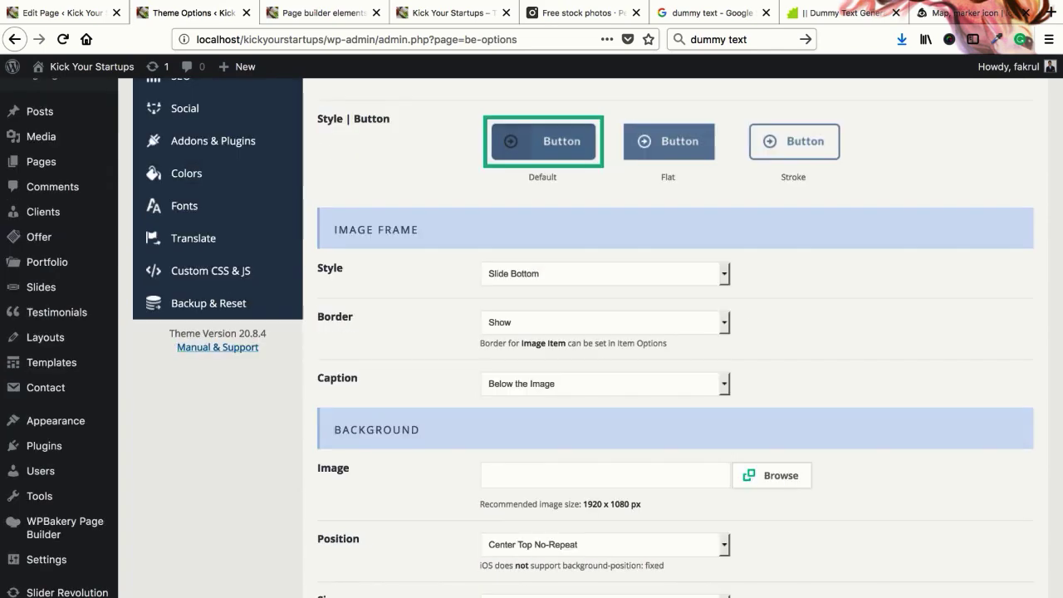
{"action": "scroll", "coordinate": [345, 342], "scroll_direction": "up", "scroll_amount": 6}
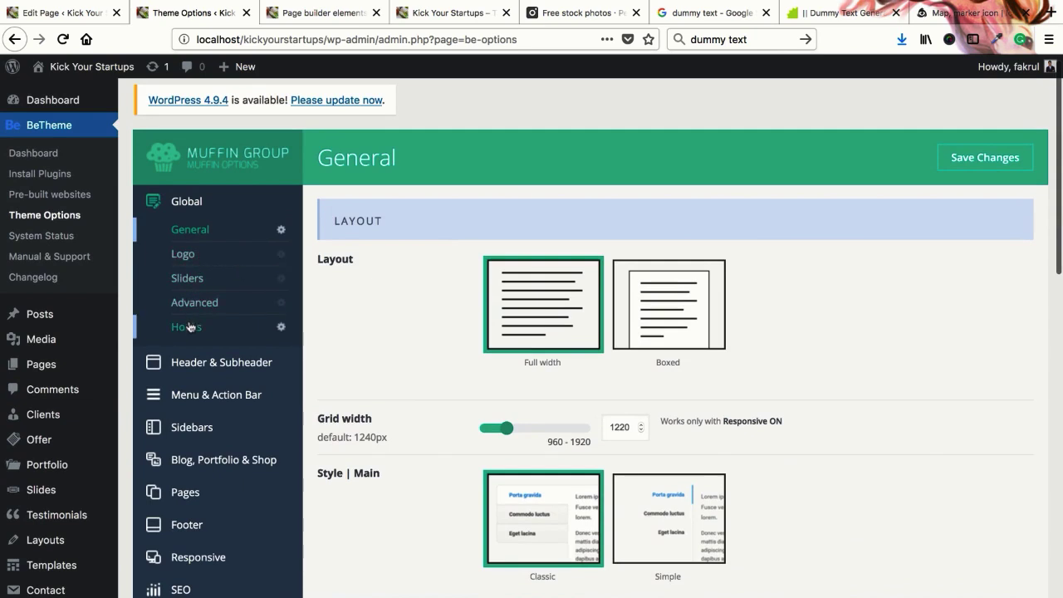
In Advanced options, find Google Maps API Key and follow its 'Get an API key' link
{"action": "left_click", "coordinate": [195, 303]}
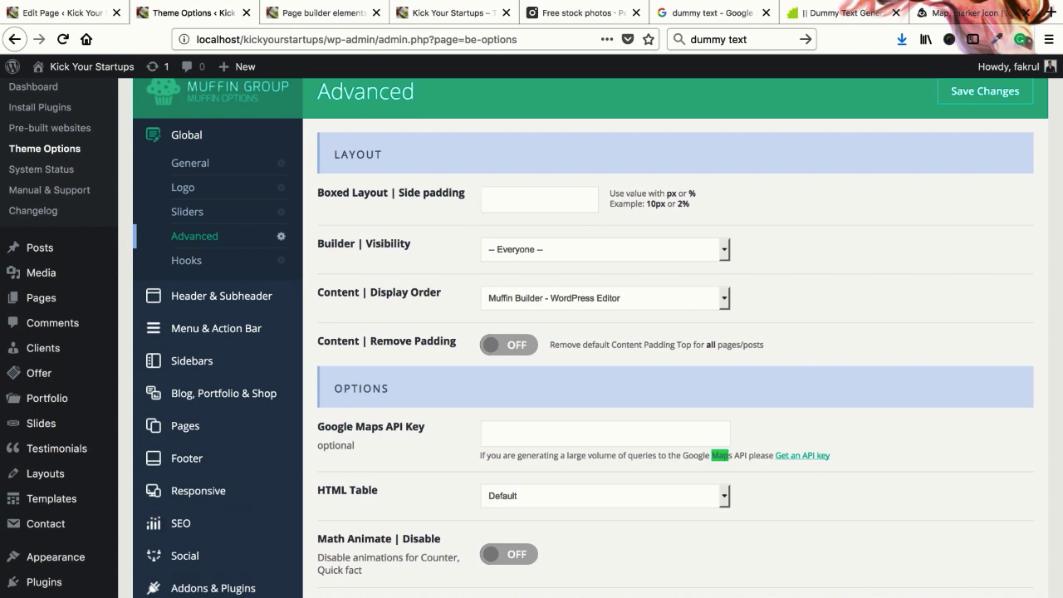
{"action": "scroll", "coordinate": [379, 337], "scroll_direction": "down", "scroll_amount": 1}
{"action": "left_click", "coordinate": [397, 382]}
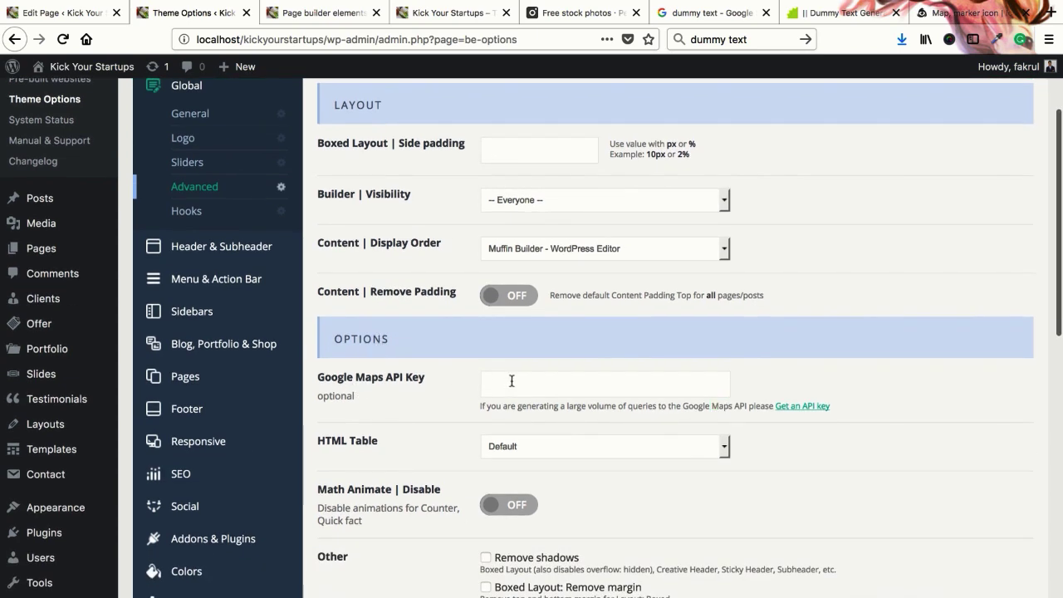
{"action": "left_click", "coordinate": [791, 407]}
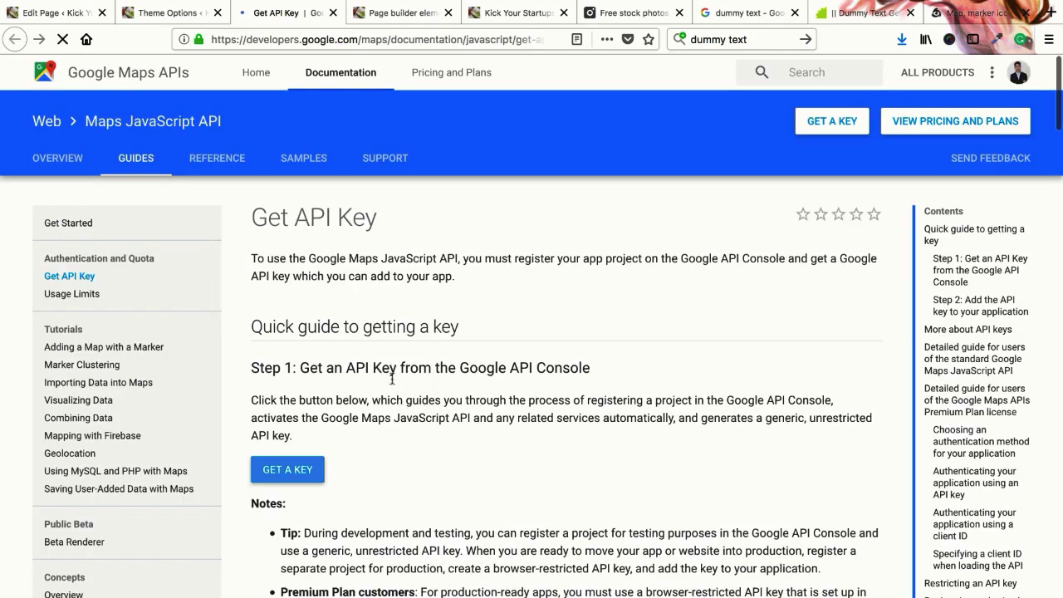
Start getting a Maps JavaScript API key using an existing Google project
{"action": "scroll", "coordinate": [390, 382], "scroll_direction": "down", "scroll_amount": 1}
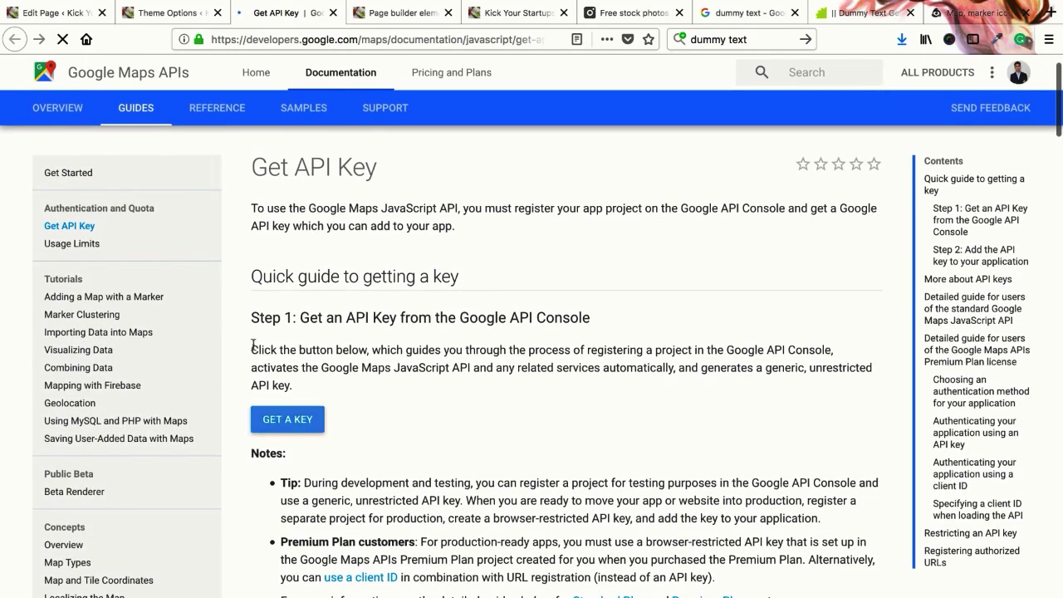
{"action": "left_click", "coordinate": [287, 422]}
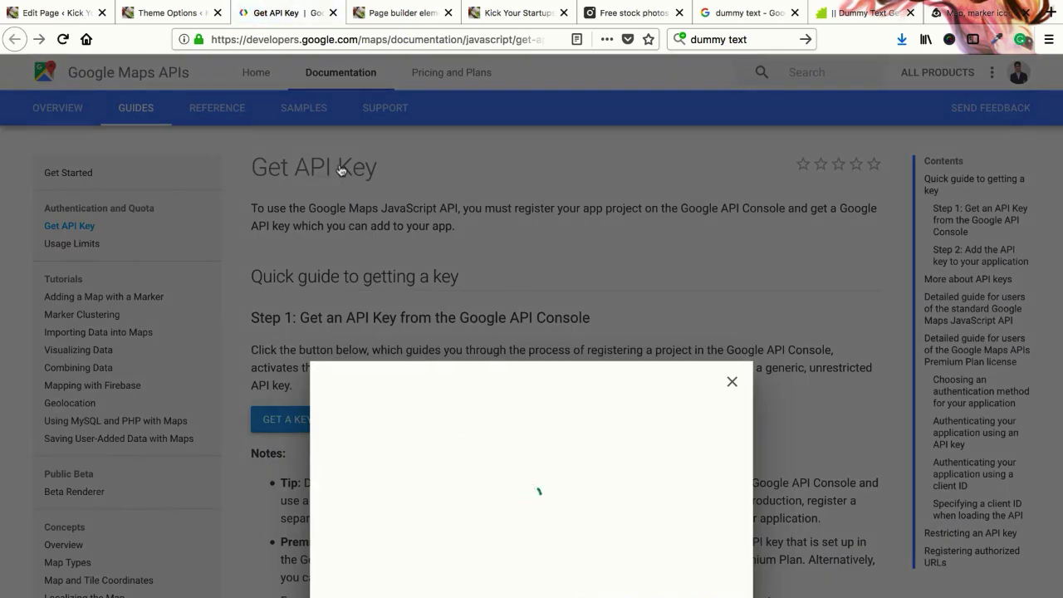
{"action": "left_click", "coordinate": [410, 333]}
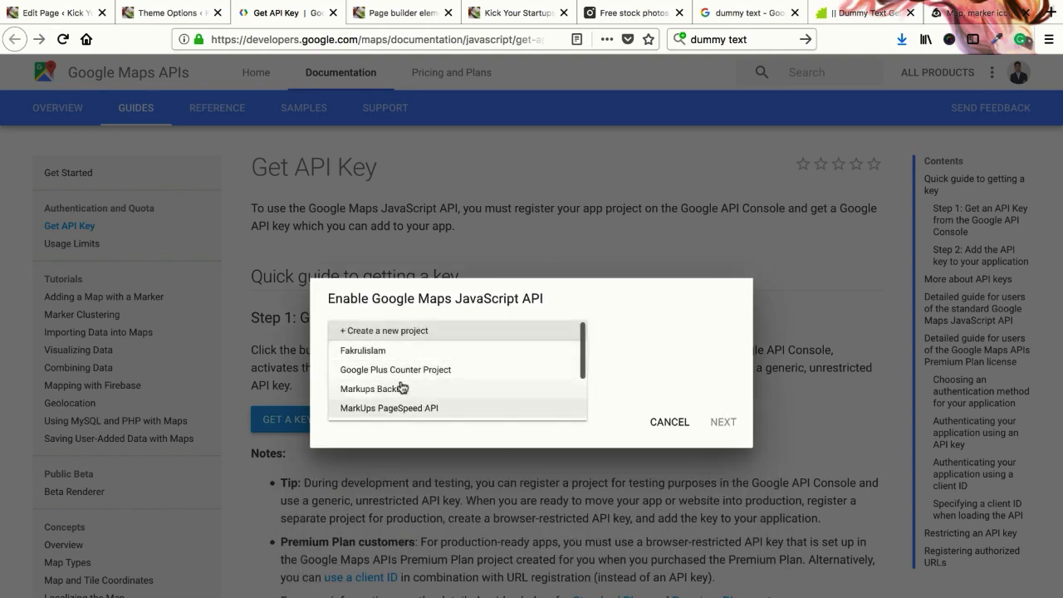
{"action": "left_click", "coordinate": [393, 351]}
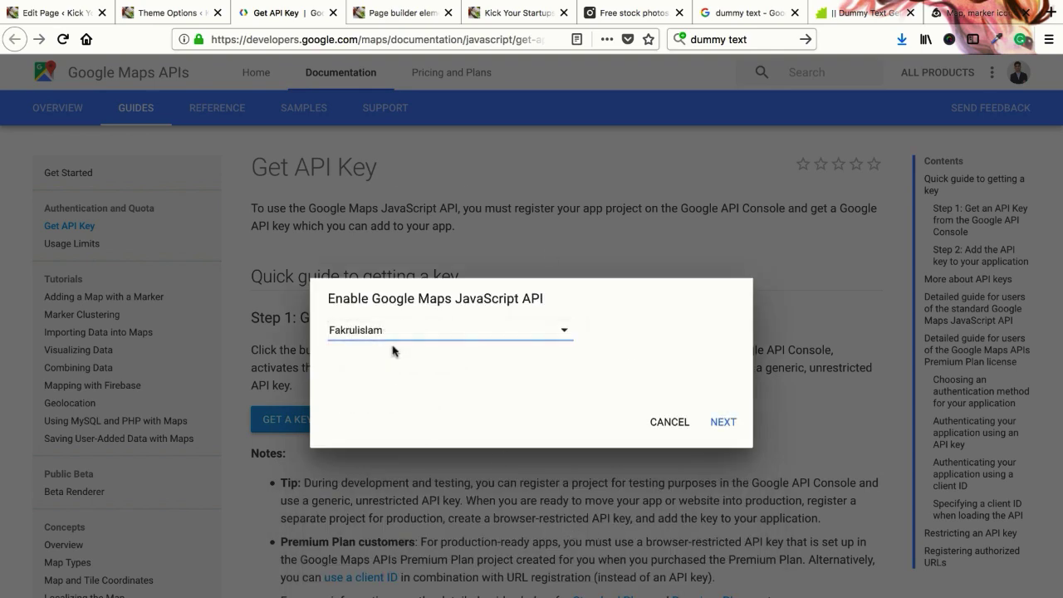
{"action": "left_click", "coordinate": [718, 427]}
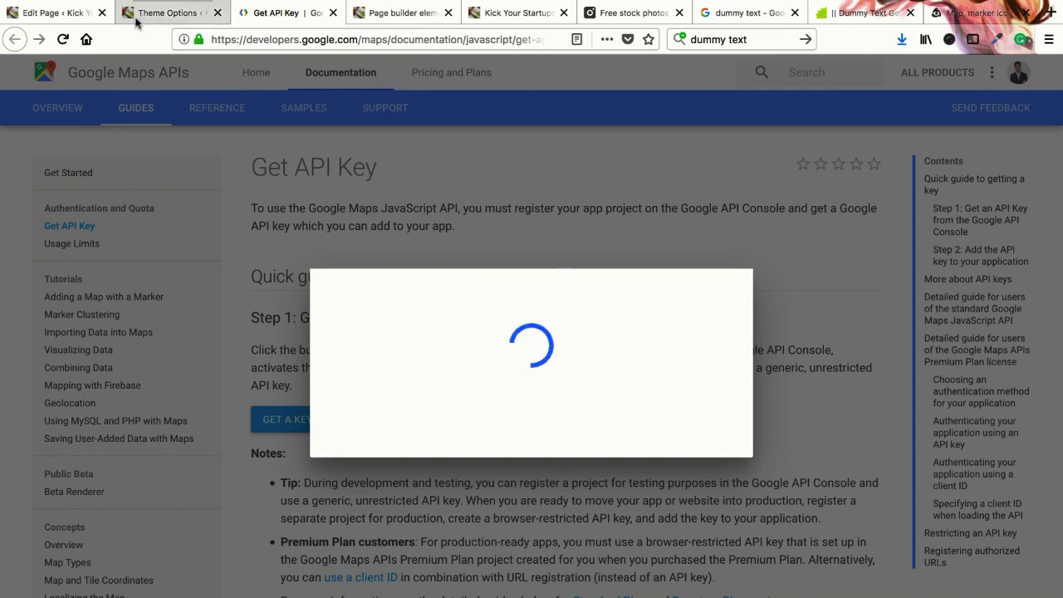
Glance at the other open tabs, then select and copy the generated API key
{"action": "left_click", "coordinate": [72, 13]}
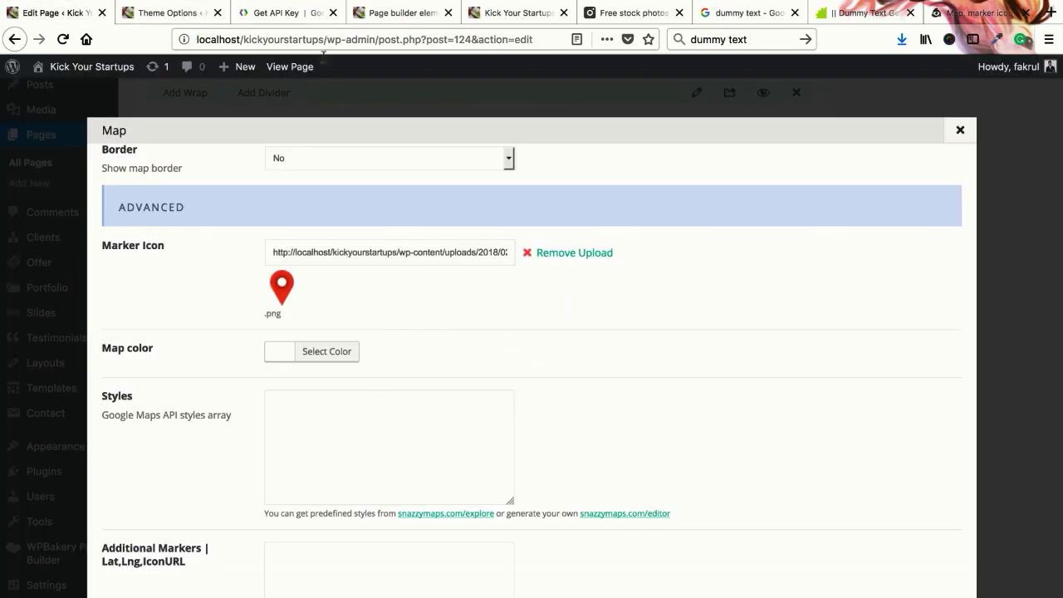
{"action": "left_click", "coordinate": [166, 12]}
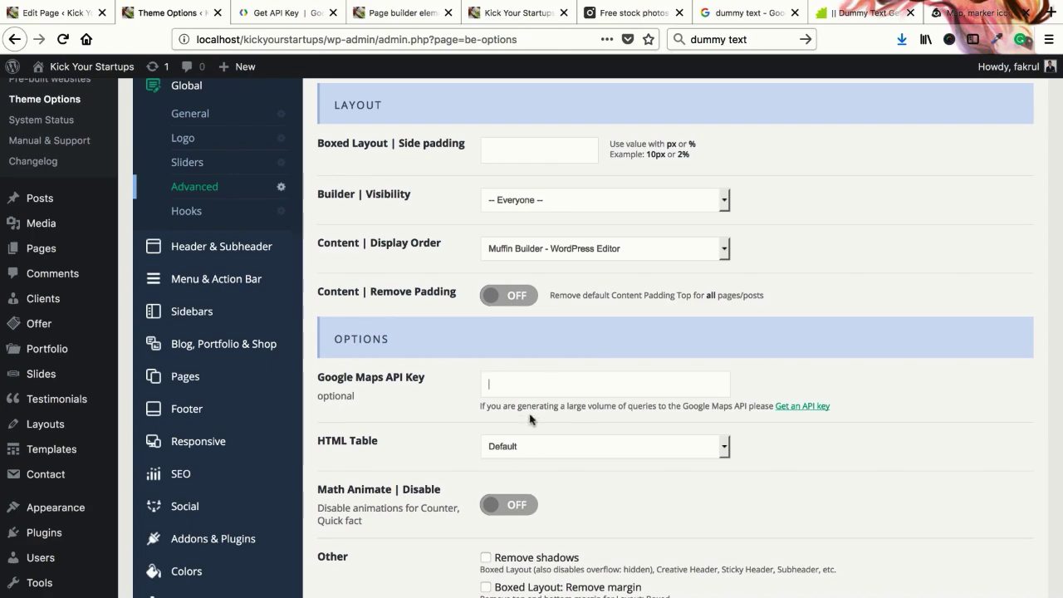
{"action": "left_click", "coordinate": [748, 15]}
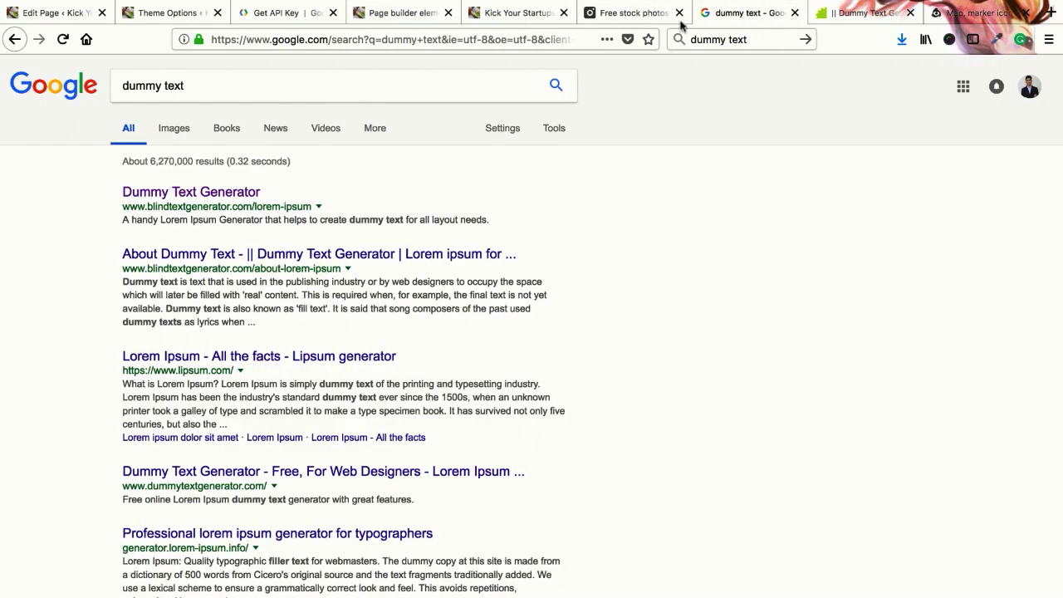
{"action": "left_click", "coordinate": [942, 15]}
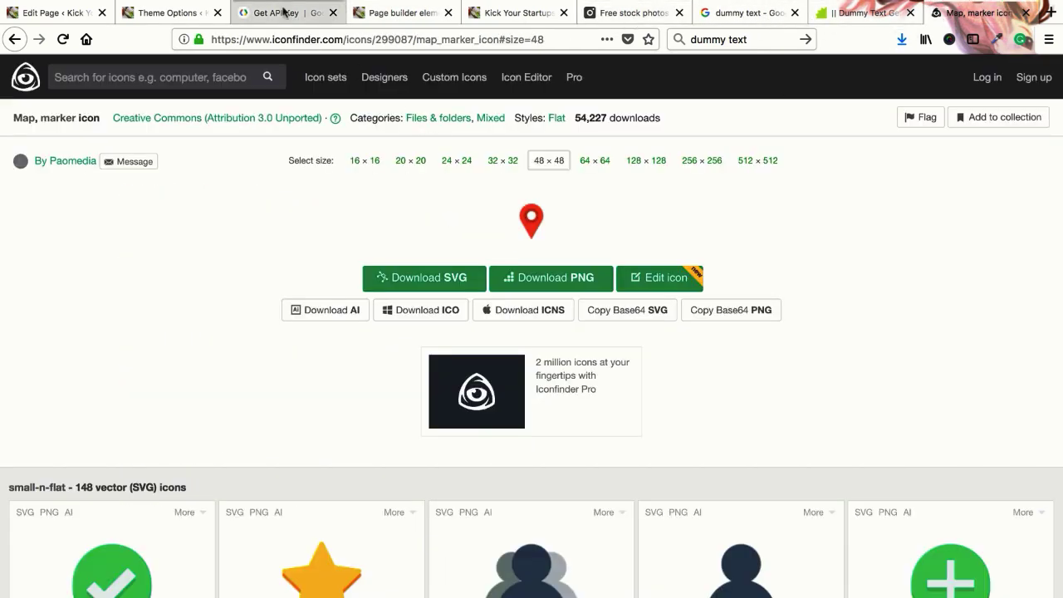
{"action": "left_click", "coordinate": [287, 12]}
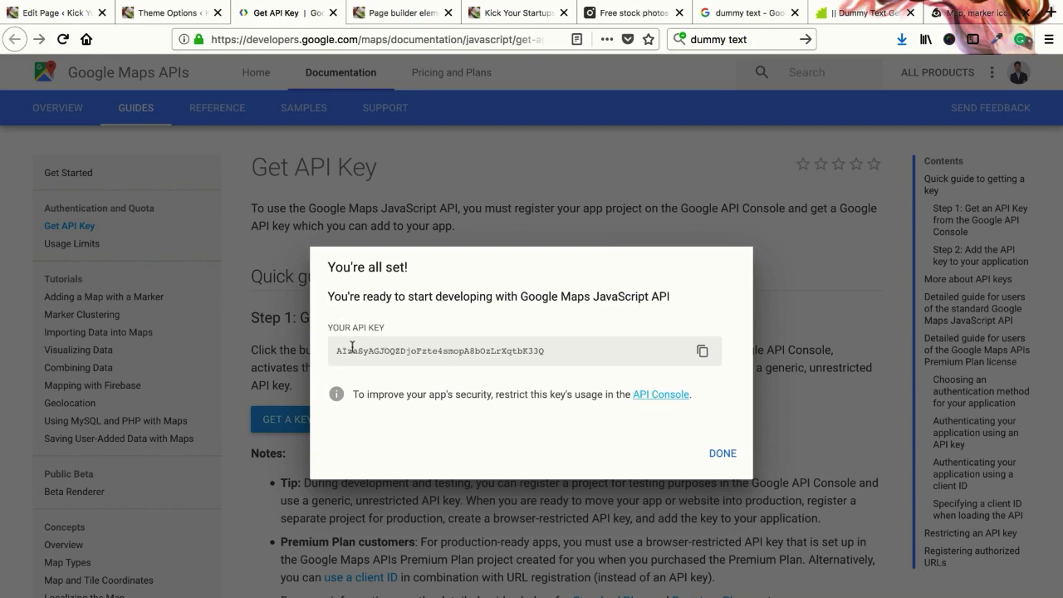
{"action": "left_click_drag", "start_coordinate": [338, 351], "coordinate": [545, 352]}
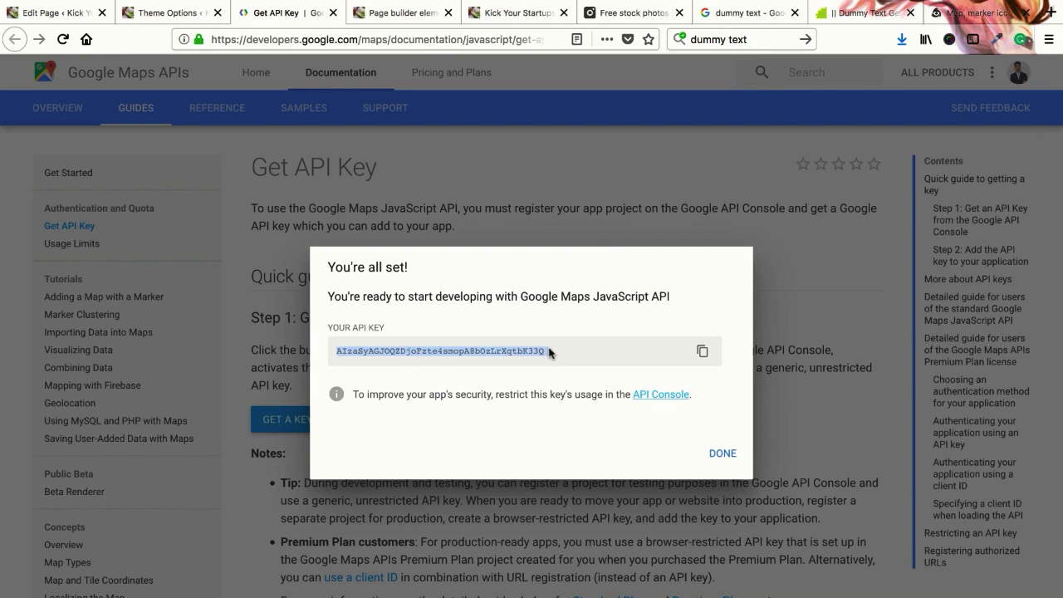
{"action": "left_click", "coordinate": [703, 354]}
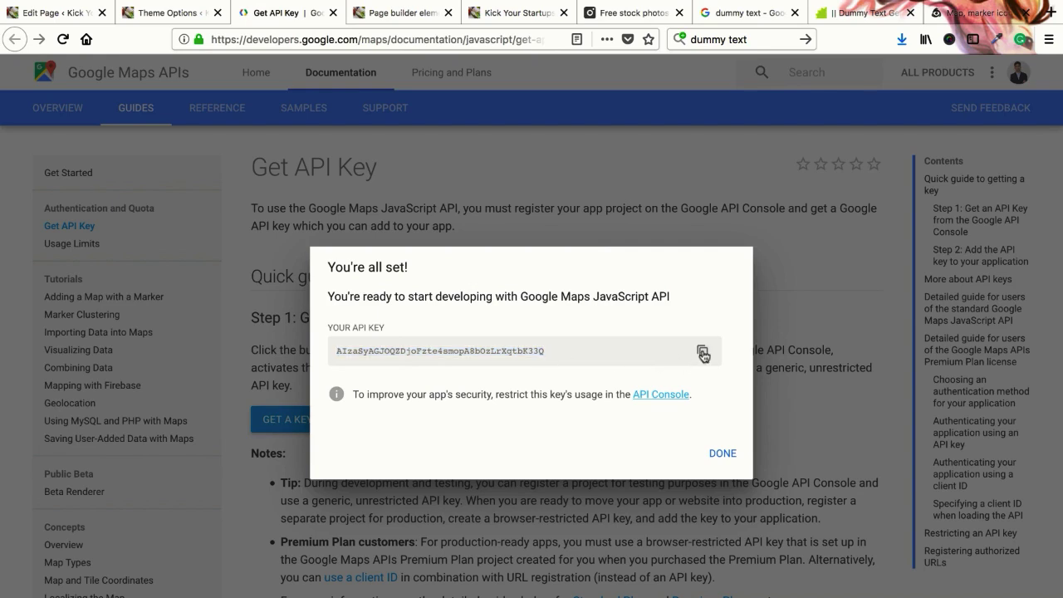
Paste the key into BeTheme's Google Maps API Key field and click Save Changes
{"action": "left_click", "coordinate": [401, 13]}
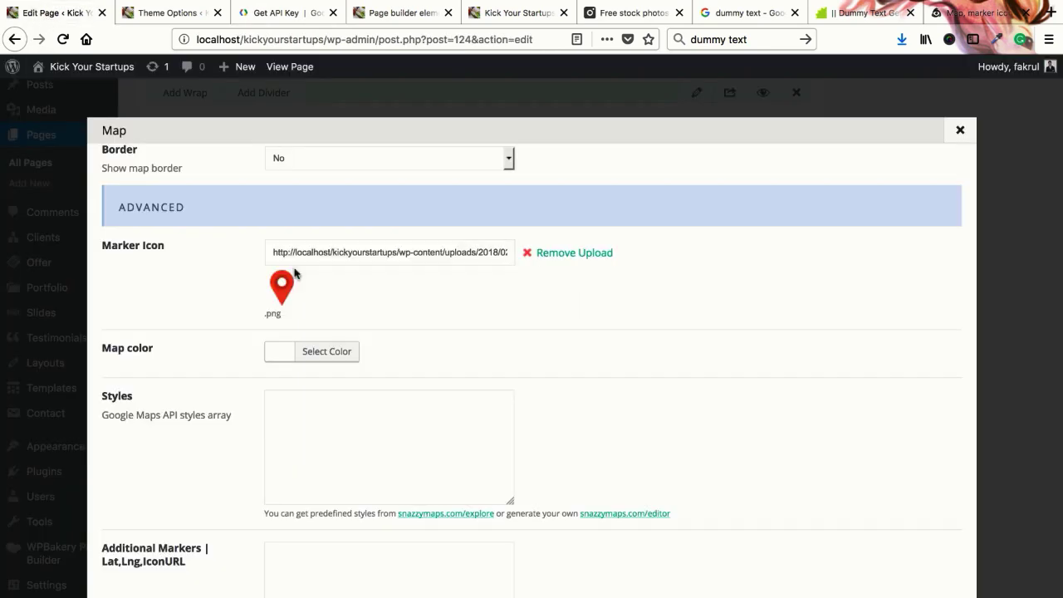
{"action": "left_click", "coordinate": [167, 13]}
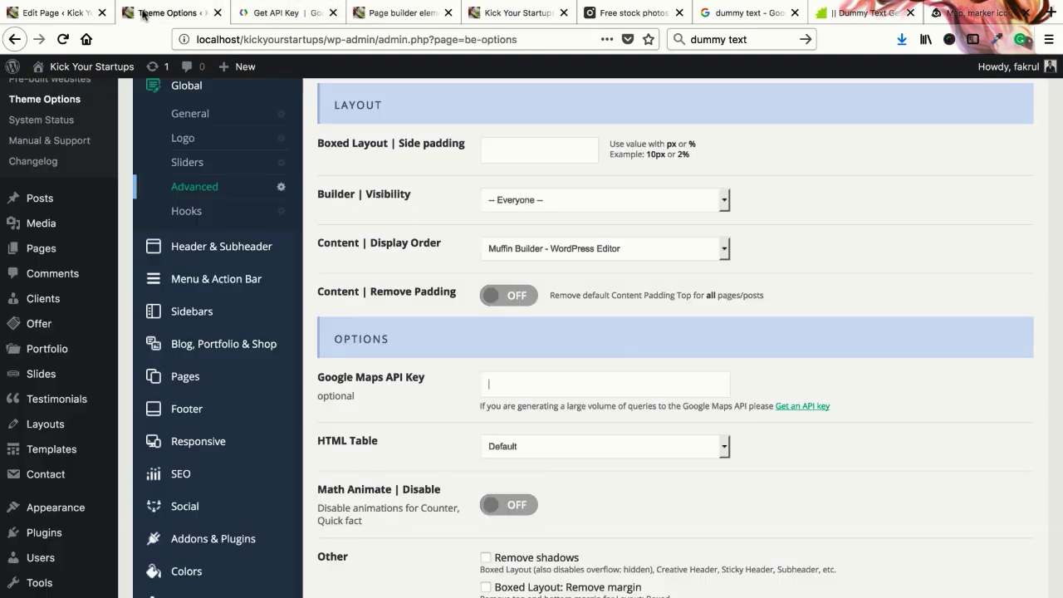
{"action": "right_click", "coordinate": [525, 378]}
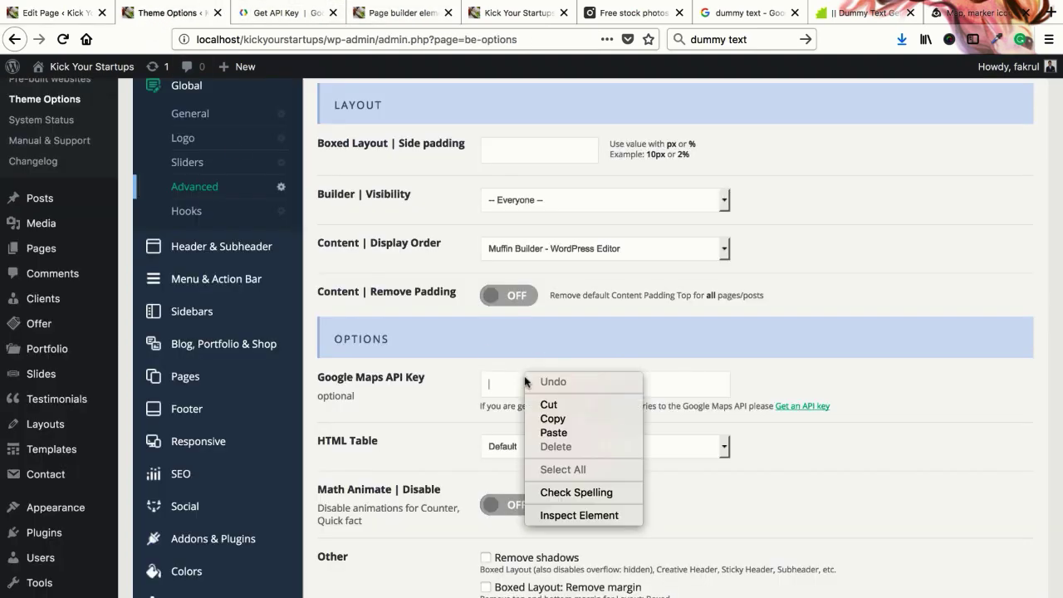
{"action": "left_click", "coordinate": [546, 432]}
{"action": "scroll", "coordinate": [457, 418], "scroll_direction": "down", "scroll_amount": 10}
{"action": "left_click", "coordinate": [992, 548]}
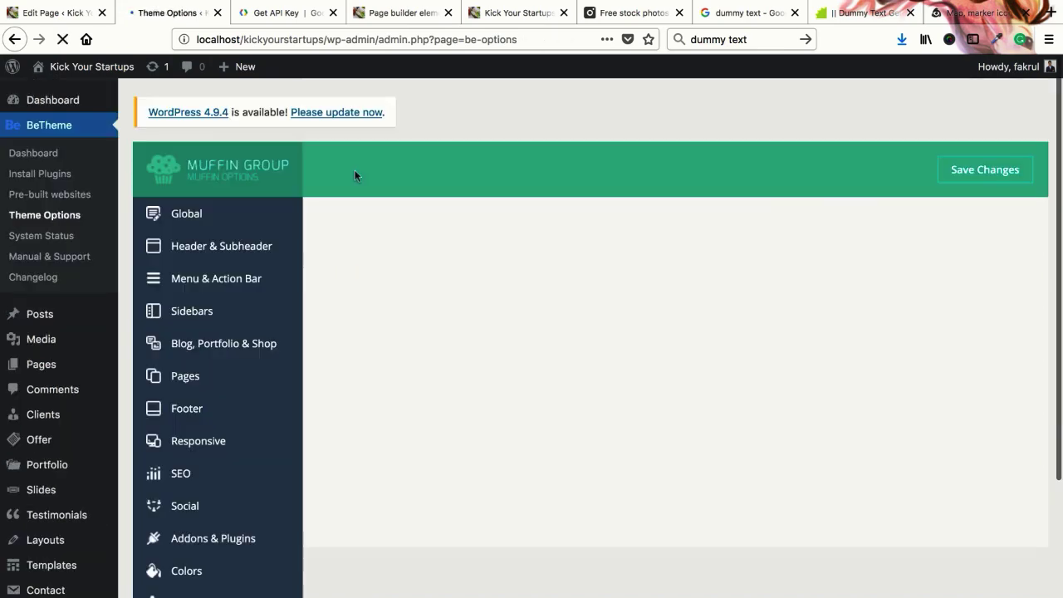
Reload the Kick Your Startups page to see the map render, then return to the Get API Key guide
{"action": "left_click", "coordinate": [491, 24]}
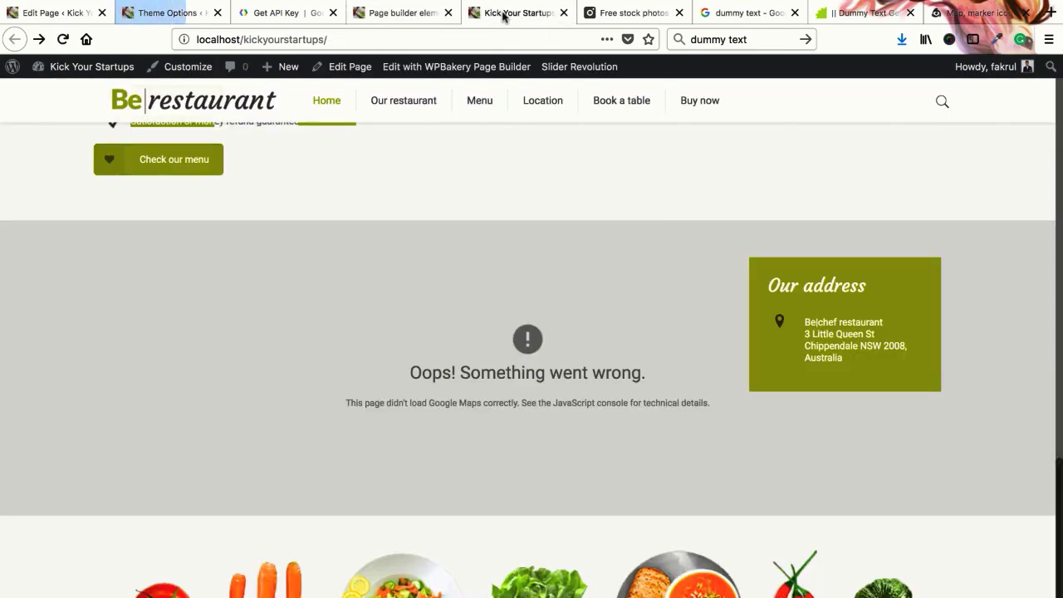
{"action": "right_click", "coordinate": [503, 15]}
{"action": "left_click", "coordinate": [510, 16]}
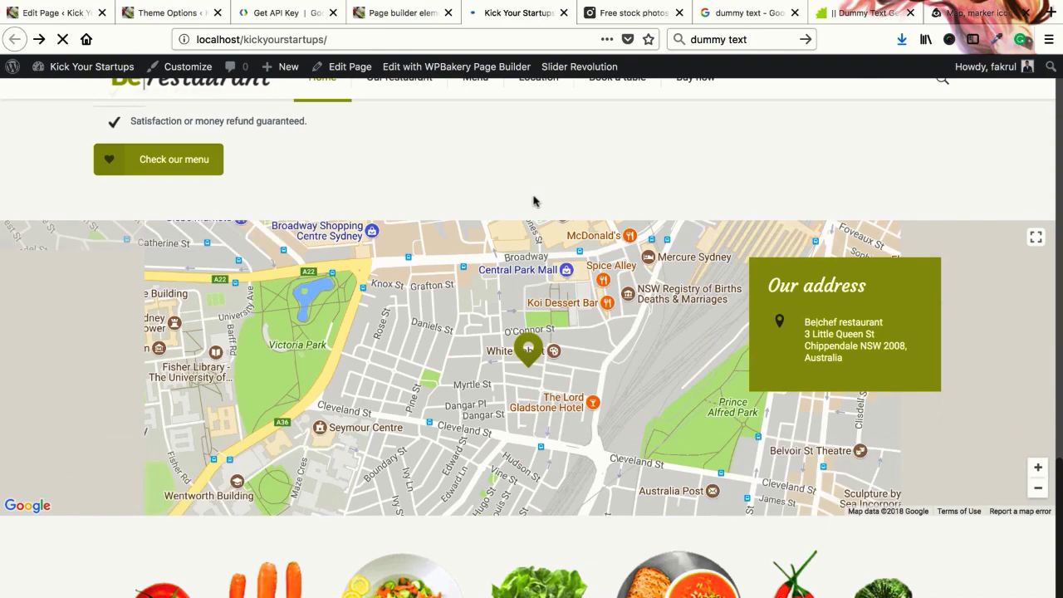
{"action": "scroll", "coordinate": [519, 200], "scroll_direction": "up", "scroll_amount": 5}
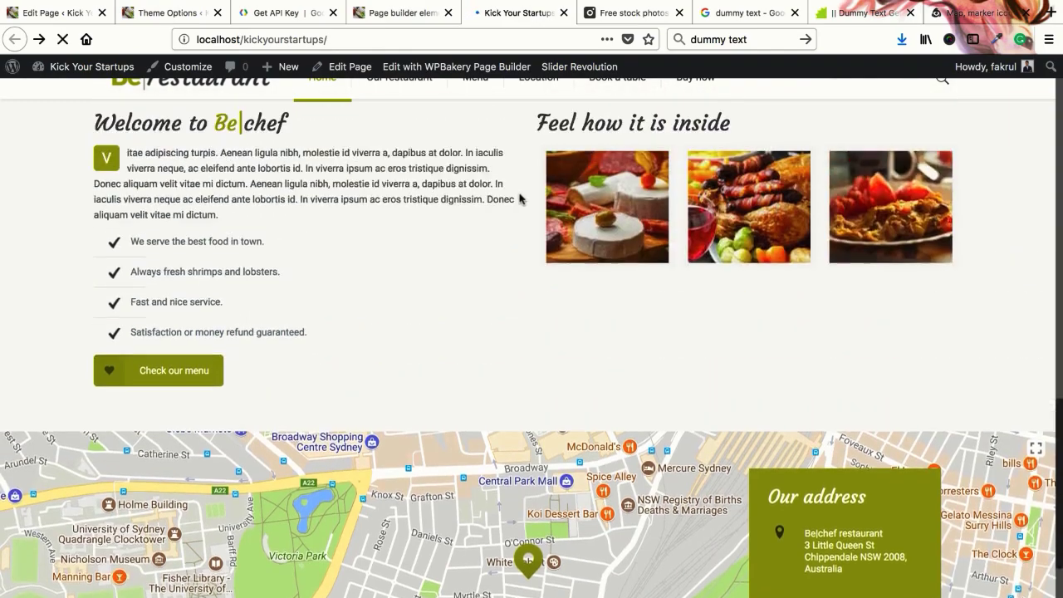
{"action": "scroll", "coordinate": [525, 274], "scroll_direction": "down", "scroll_amount": 6}
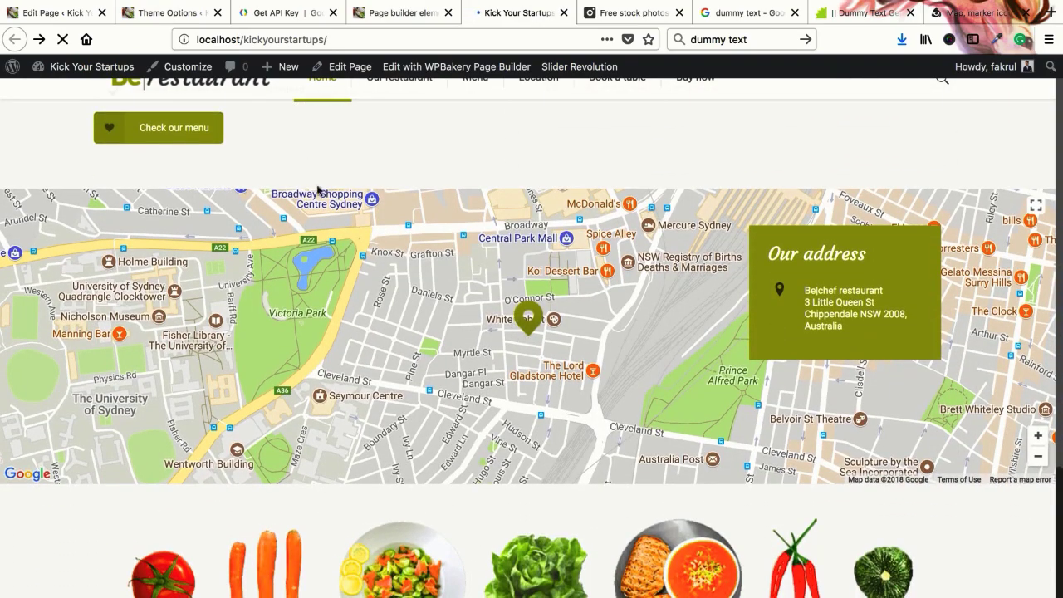
{"action": "left_click", "coordinate": [278, 12]}
Dismiss the API key confirmation and start getting a new key from Google's instructions
{"action": "left_click", "coordinate": [723, 453]}
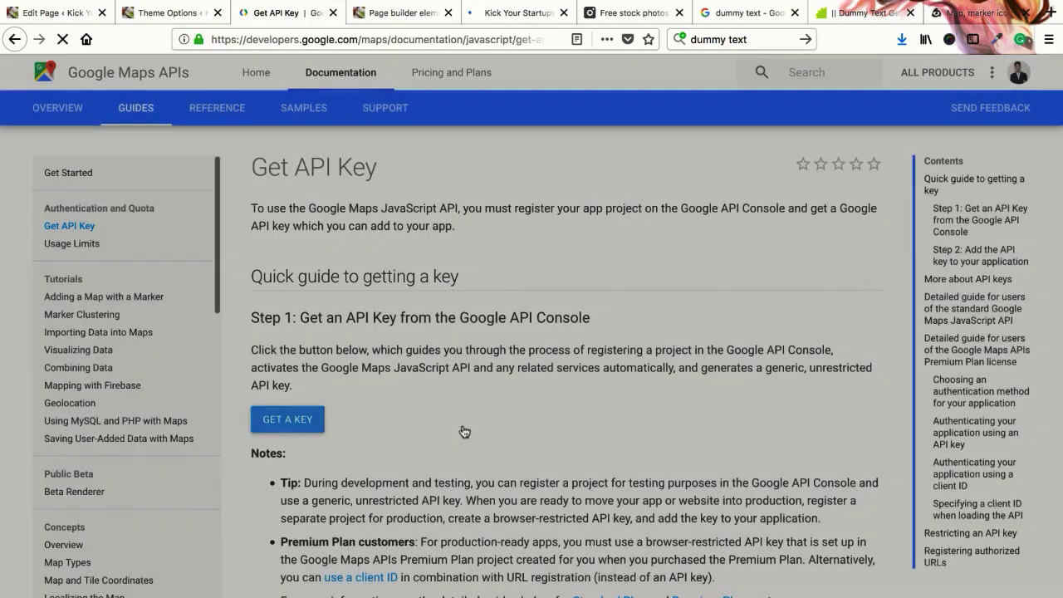
{"action": "key", "text": "ctrl+shift+Tab"}
{"action": "scroll", "coordinate": [742, 446], "scroll_direction": "down", "scroll_amount": 1}
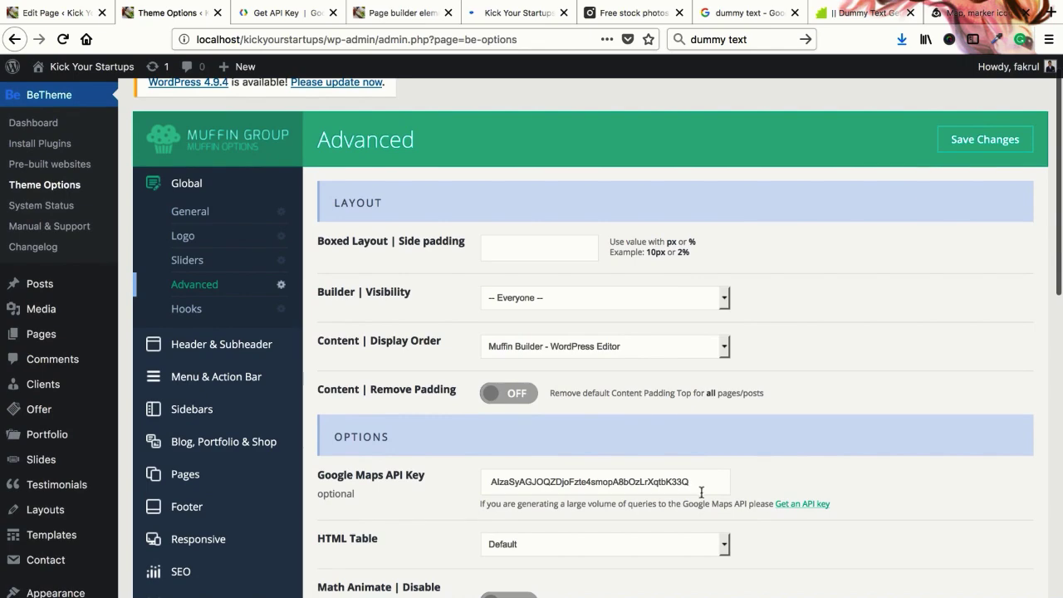
{"action": "left_click", "coordinate": [797, 504]}
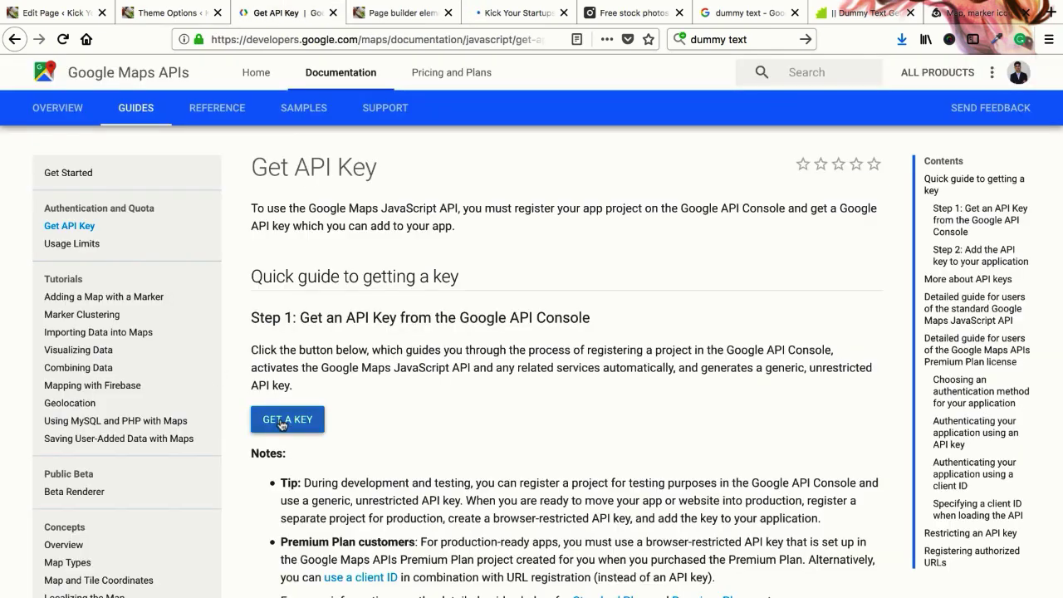
{"action": "left_click", "coordinate": [282, 422]}
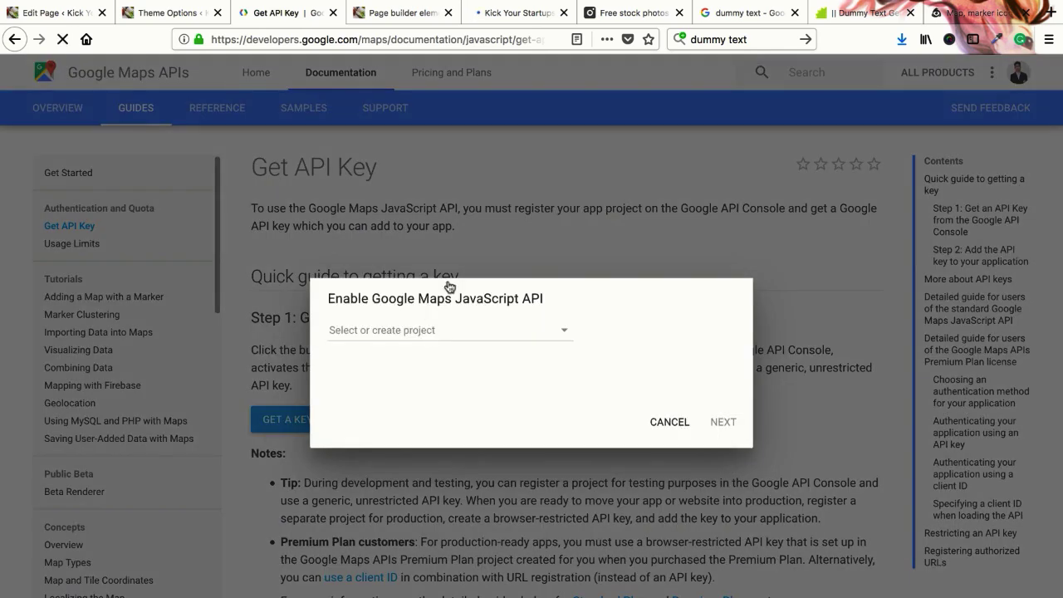
Create a new project named 'learning' for the Maps JavaScript API and continue
{"action": "left_click", "coordinate": [403, 331]}
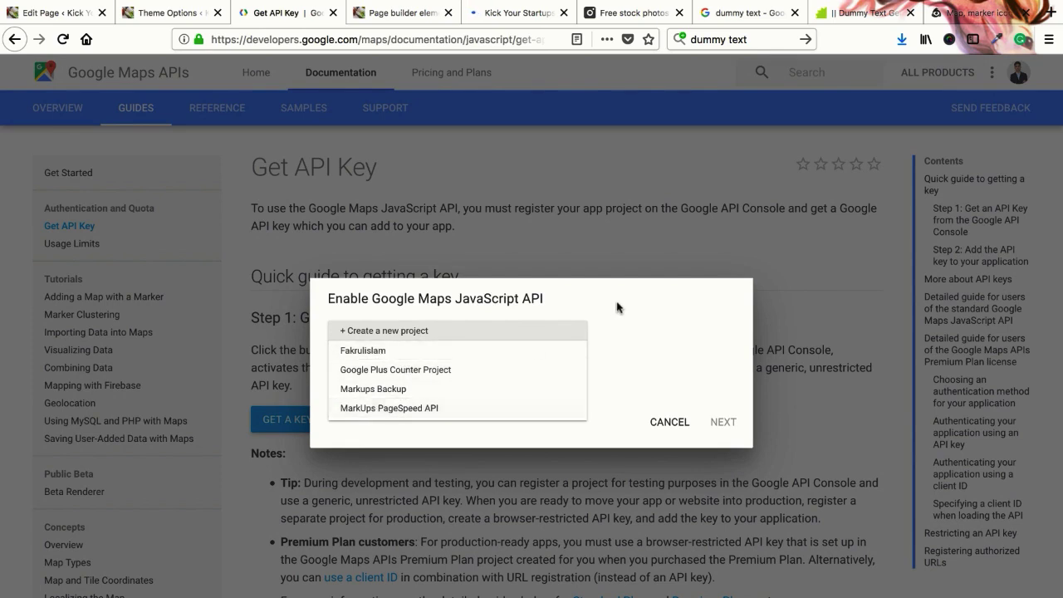
{"action": "left_click", "coordinate": [382, 336]}
{"action": "left_click", "coordinate": [384, 337]}
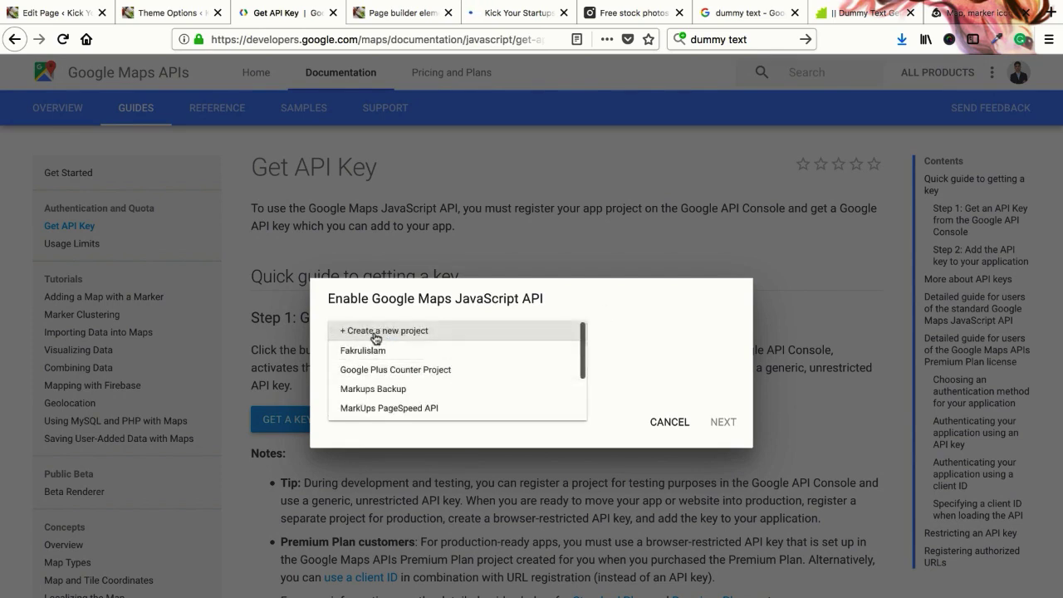
{"action": "left_click", "coordinate": [372, 334]}
{"action": "left_click", "coordinate": [401, 334]}
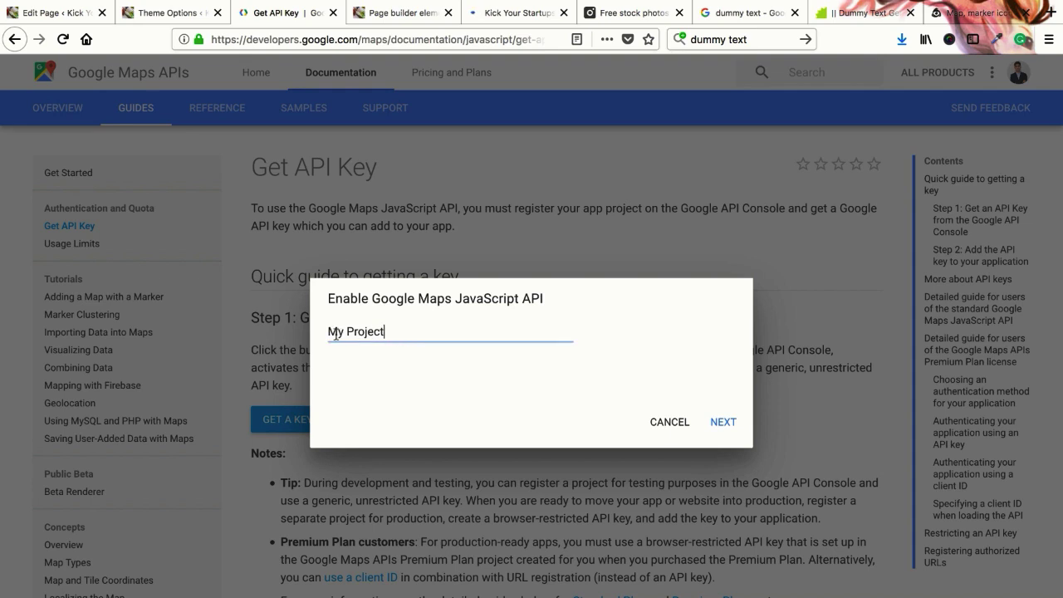
{"action": "triple_click", "coordinate": [402, 335]}
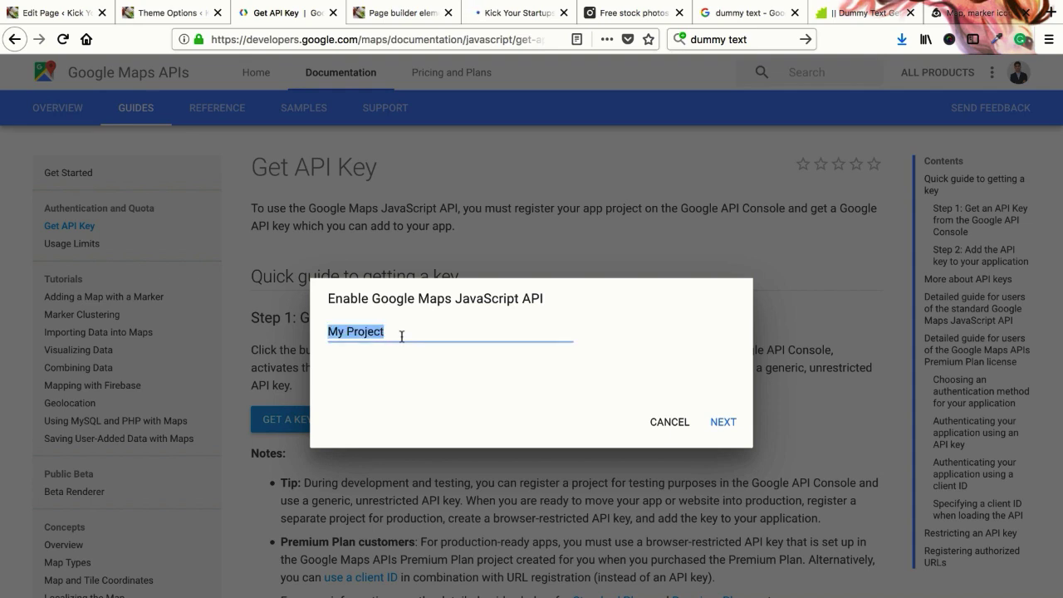
{"action": "type", "text": "learning"}
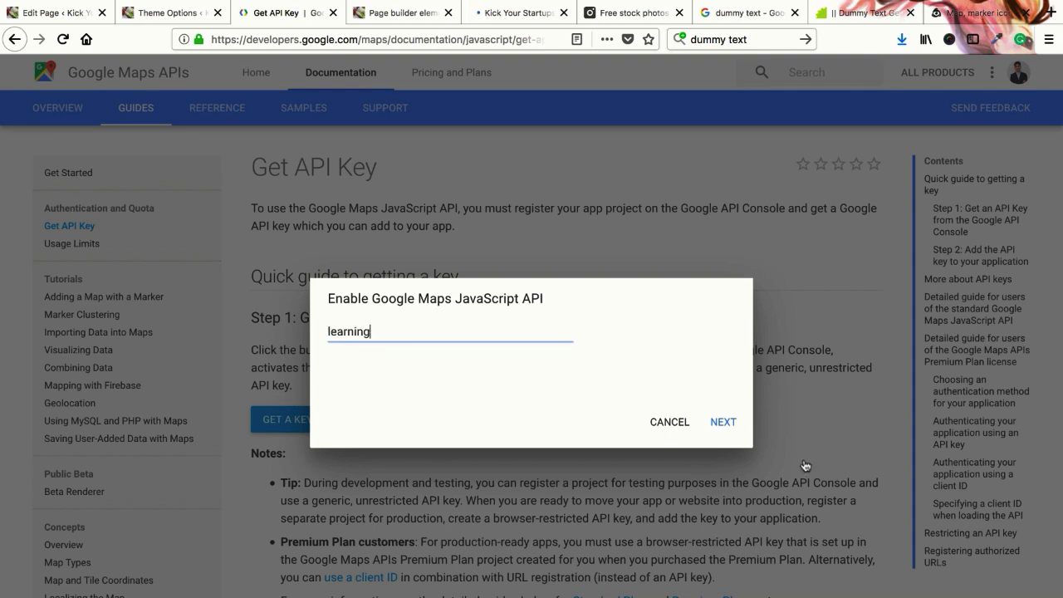
{"action": "left_click", "coordinate": [719, 422]}
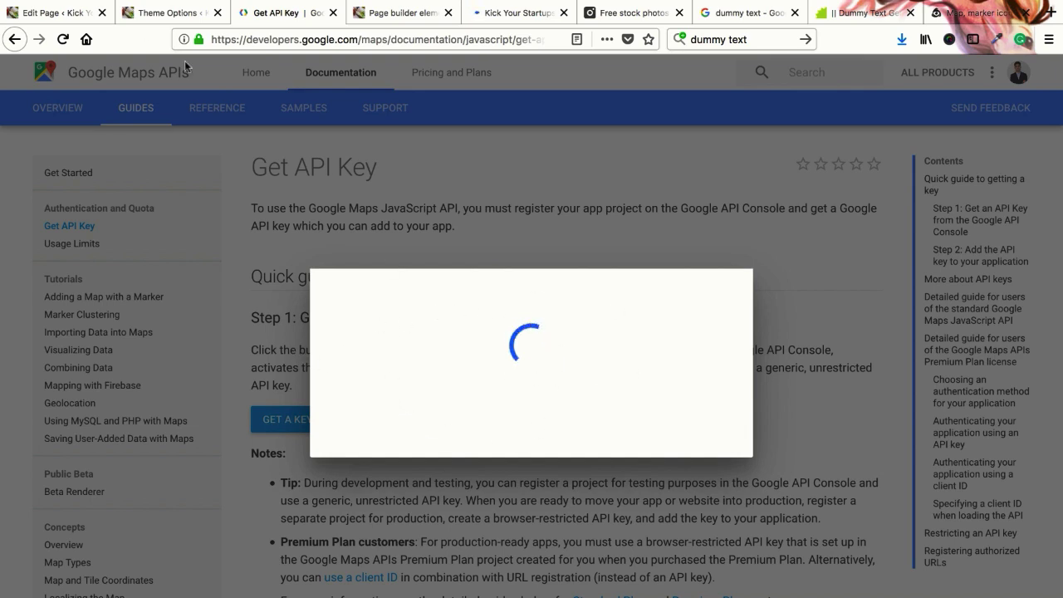
{"action": "left_click", "coordinate": [153, 13]}
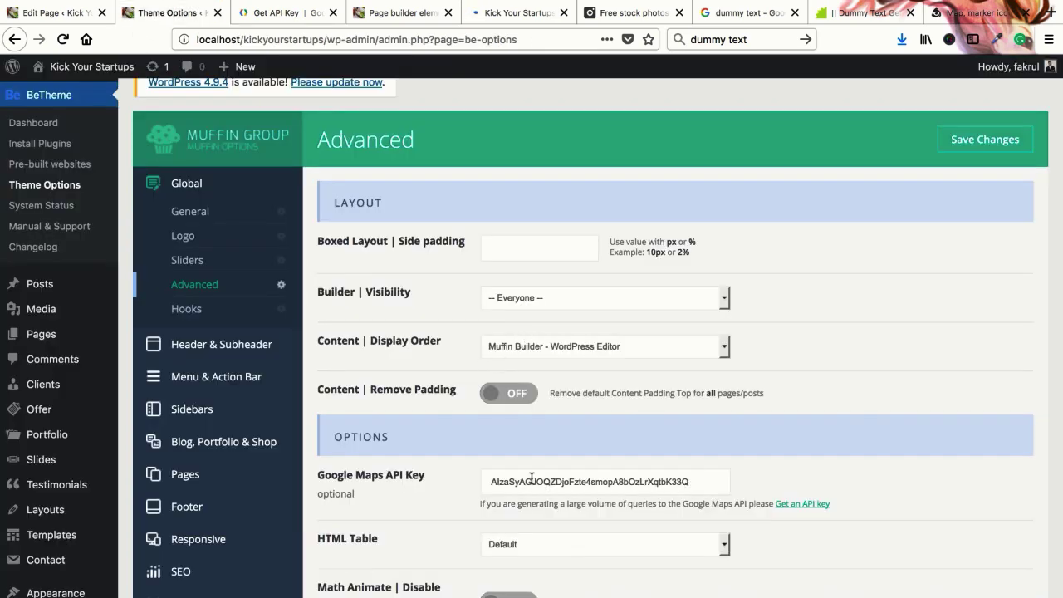
Check the restaurant page, close the Theme Options tab and return to the Map dialog
{"action": "scroll", "coordinate": [519, 472], "scroll_direction": "down", "scroll_amount": 1}
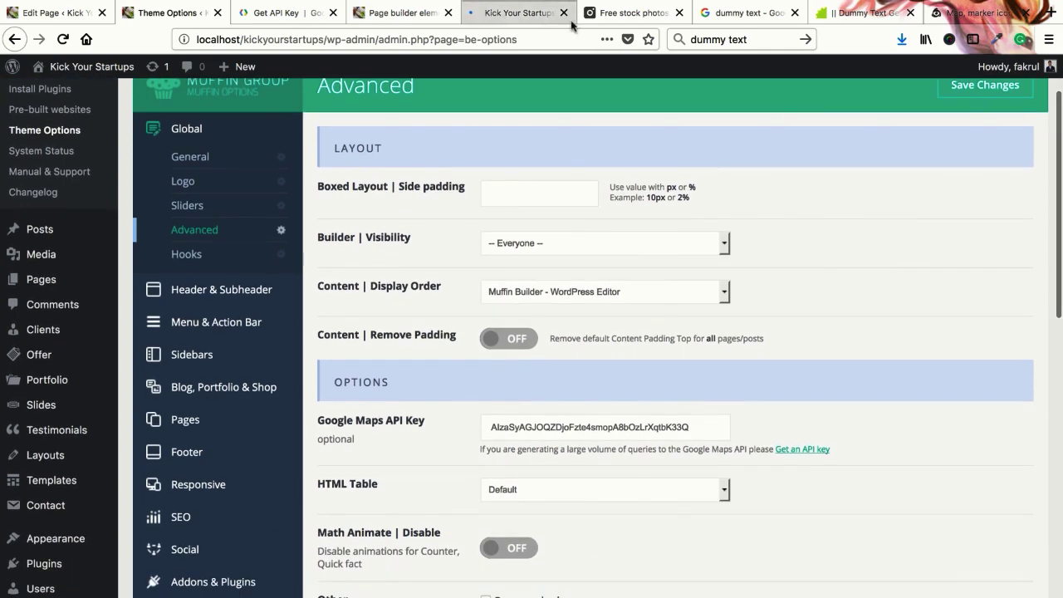
{"action": "left_click", "coordinate": [505, 17]}
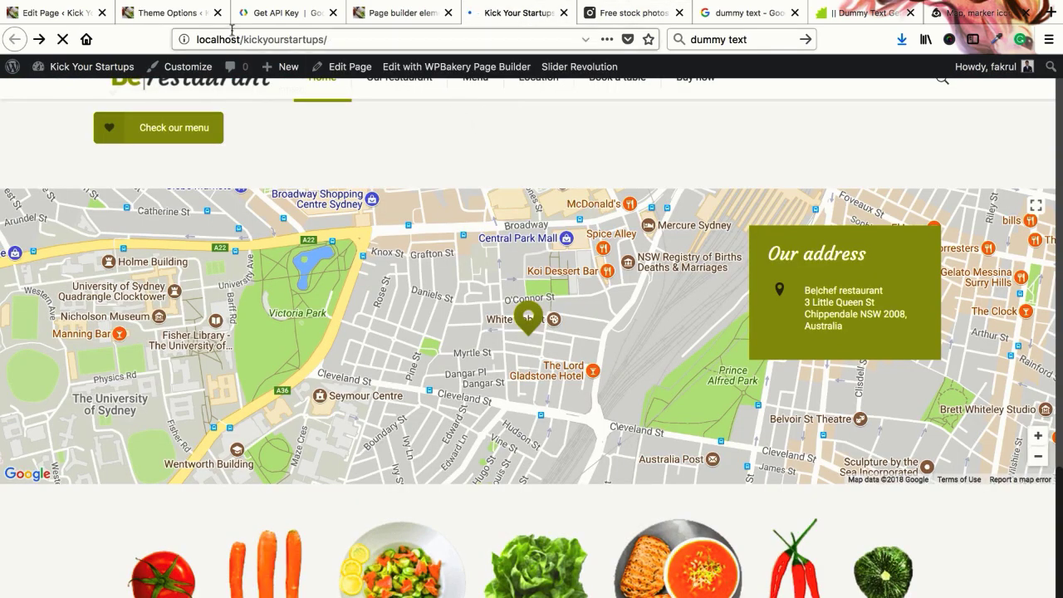
{"action": "left_click", "coordinate": [282, 14]}
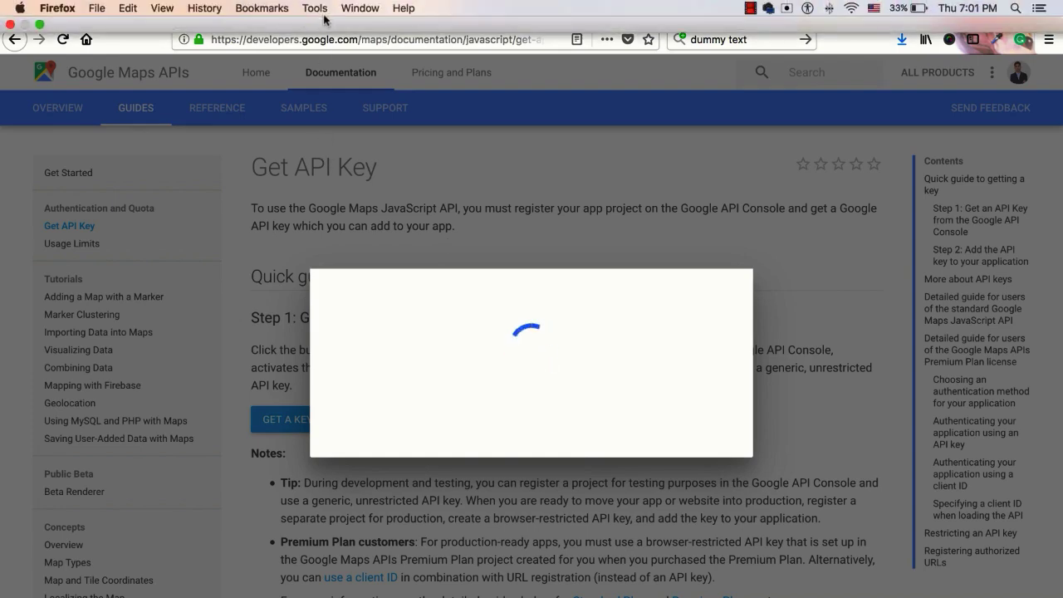
{"action": "left_click", "coordinate": [177, 13]}
{"action": "left_click", "coordinate": [217, 13]}
{"action": "left_click", "coordinate": [58, 13]}
Keep the map type as Map and leave map dragging enabled
{"action": "scroll", "coordinate": [451, 388], "scroll_direction": "down", "scroll_amount": 1}
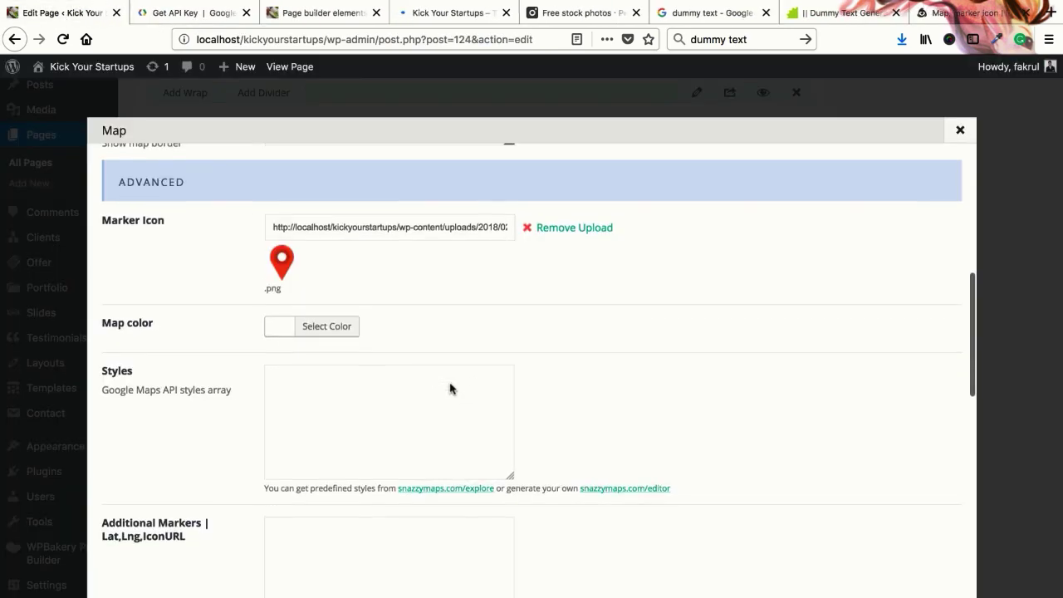
{"action": "scroll", "coordinate": [451, 387], "scroll_direction": "up", "scroll_amount": 10}
{"action": "scroll", "coordinate": [413, 317], "scroll_direction": "up", "scroll_amount": 1}
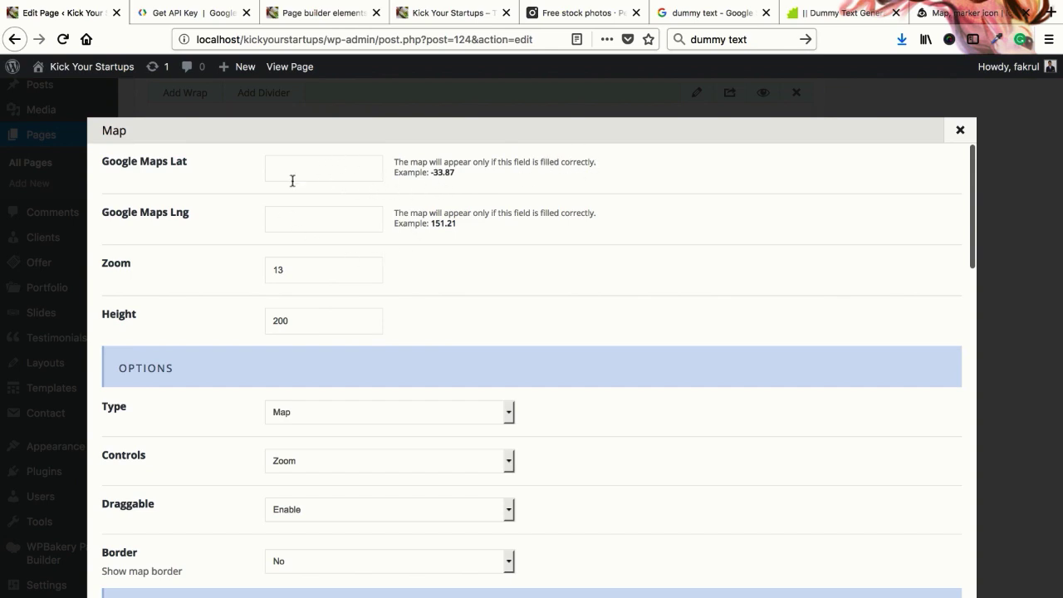
{"action": "scroll", "coordinate": [270, 298], "scroll_direction": "down", "scroll_amount": 1}
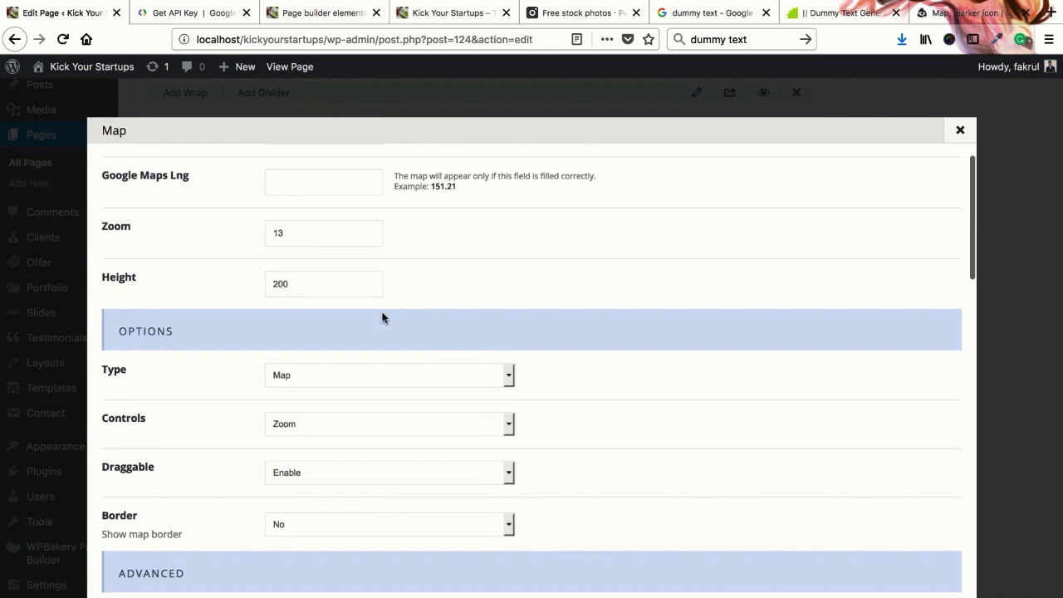
{"action": "scroll", "coordinate": [385, 315], "scroll_direction": "up", "scroll_amount": 1}
{"action": "scroll", "coordinate": [382, 318], "scroll_direction": "down", "scroll_amount": 3}
{"action": "left_click", "coordinate": [355, 316]}
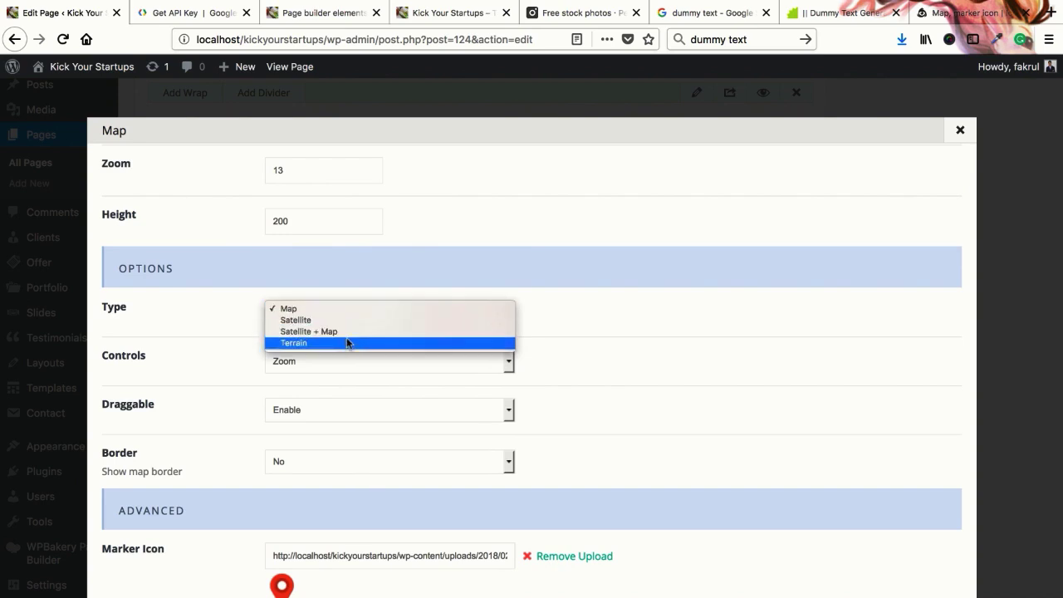
{"action": "left_click", "coordinate": [407, 281]}
{"action": "scroll", "coordinate": [255, 377], "scroll_direction": "down", "scroll_amount": 3}
{"action": "scroll", "coordinate": [256, 377], "scroll_direction": "down", "scroll_amount": 2}
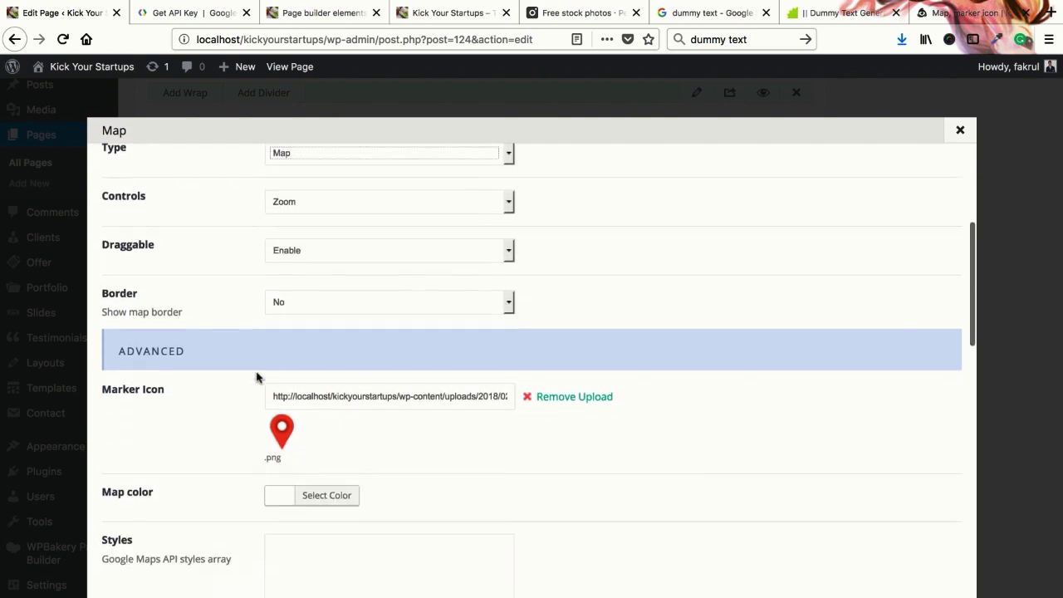
{"action": "left_click", "coordinate": [285, 251]}
{"action": "left_click", "coordinate": [305, 247]}
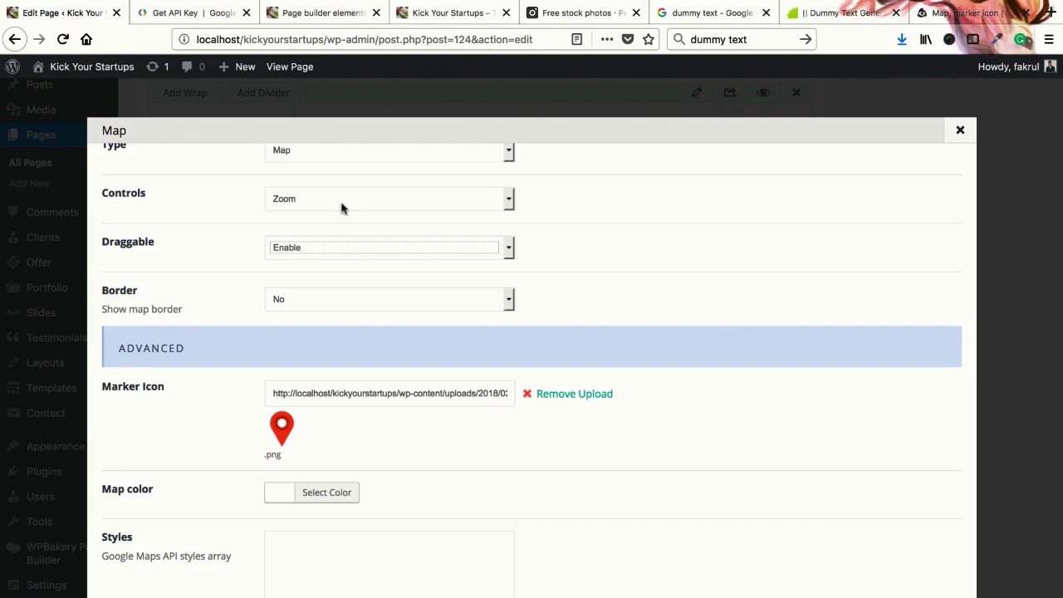
Test dragging on the live map, then confirm dragging Enable and no map border
{"action": "left_click", "coordinate": [485, 18]}
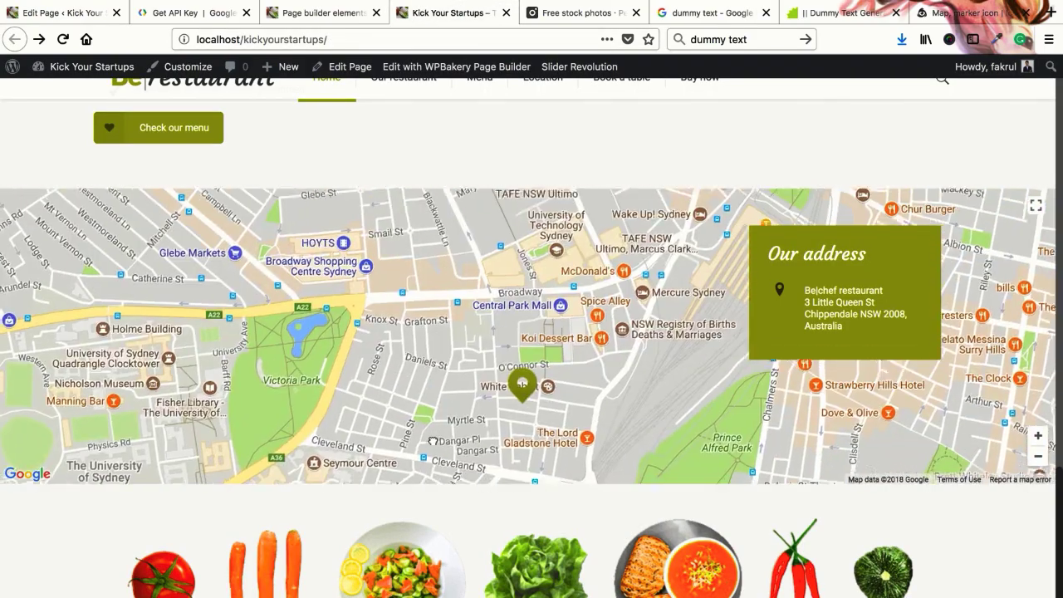
{"action": "mouse_move", "coordinate": [513, 387]}
{"action": "left_mouse_down"}
{"action": "mouse_move", "coordinate": [657, 381]}
{"action": "mouse_move", "coordinate": [268, 464]}
{"action": "mouse_move", "coordinate": [493, 448]}
{"action": "left_mouse_up"}
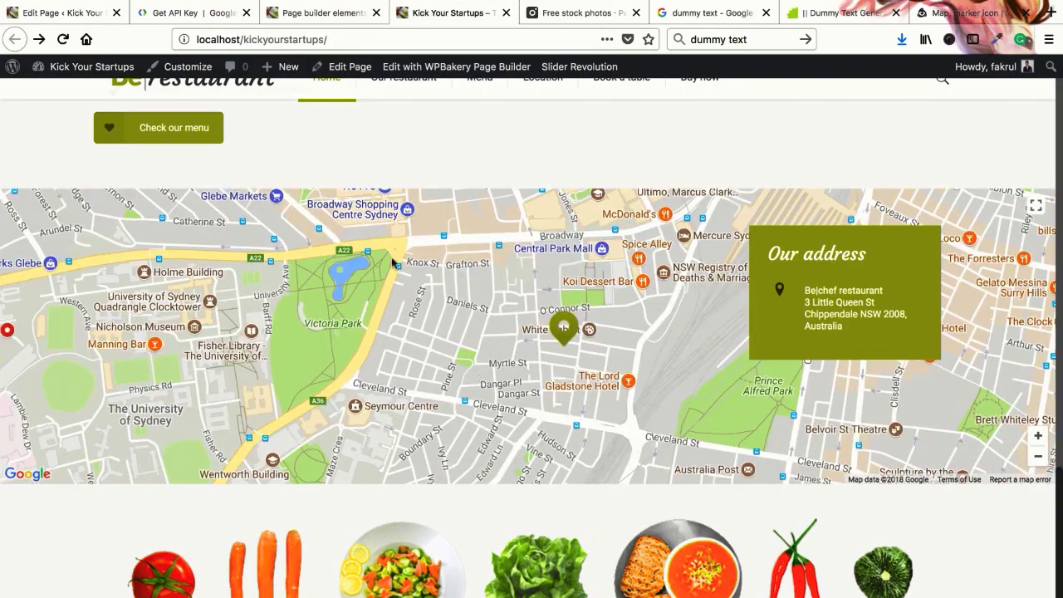
{"action": "left_click", "coordinate": [79, 13]}
{"action": "left_click", "coordinate": [372, 256]}
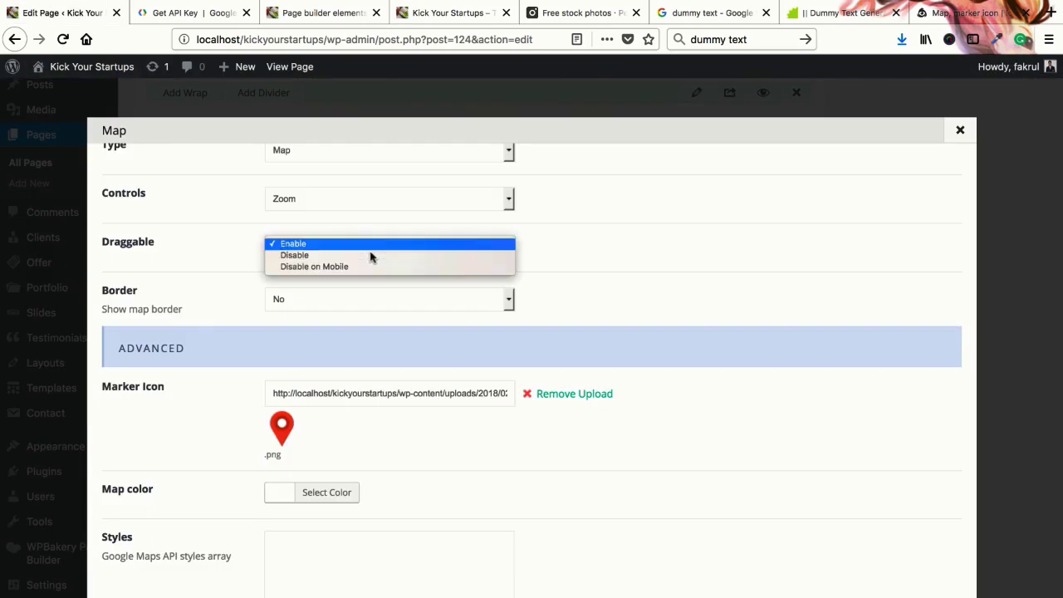
{"action": "left_click", "coordinate": [568, 254]}
{"action": "left_click", "coordinate": [363, 303]}
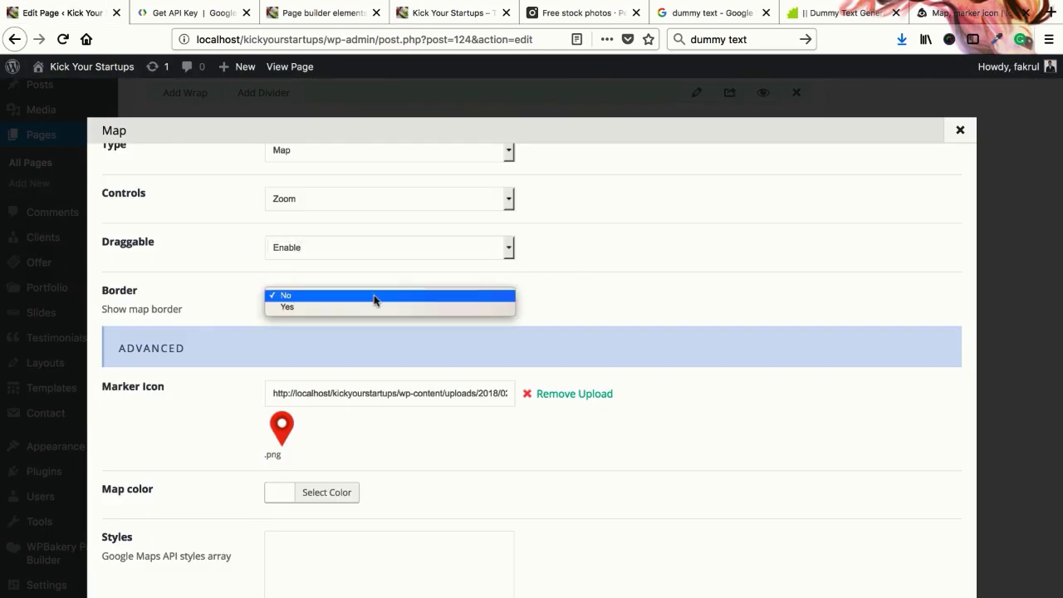
{"action": "left_click", "coordinate": [585, 301]}
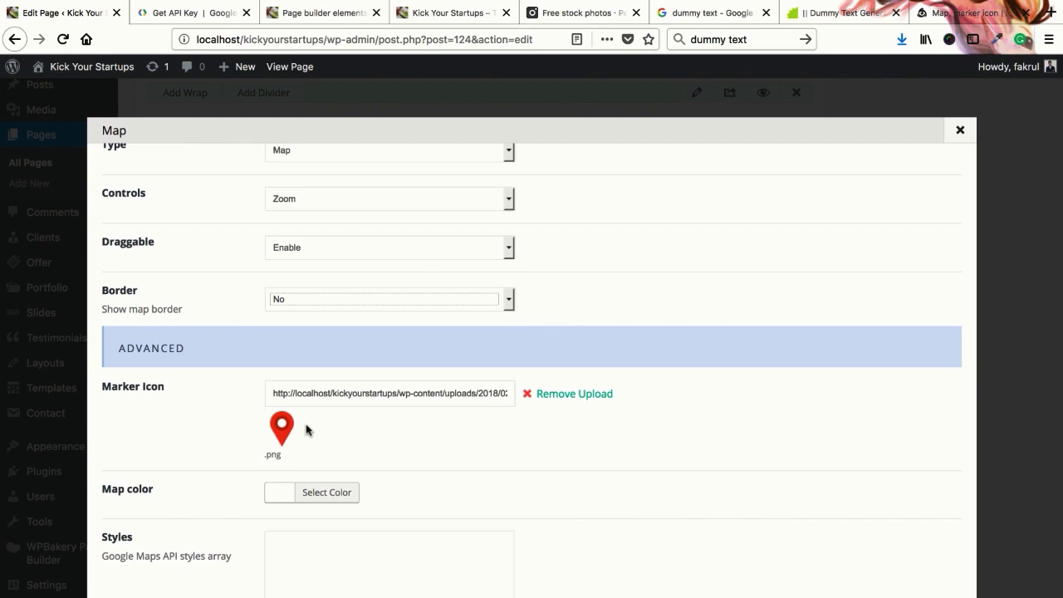
Set the map colour to yellow #eeee22 and glance at the Google Maps styles field
{"action": "scroll", "coordinate": [310, 431], "scroll_direction": "down", "scroll_amount": 4}
{"action": "left_click", "coordinate": [314, 345]}
{"action": "left_click", "coordinate": [351, 525]}
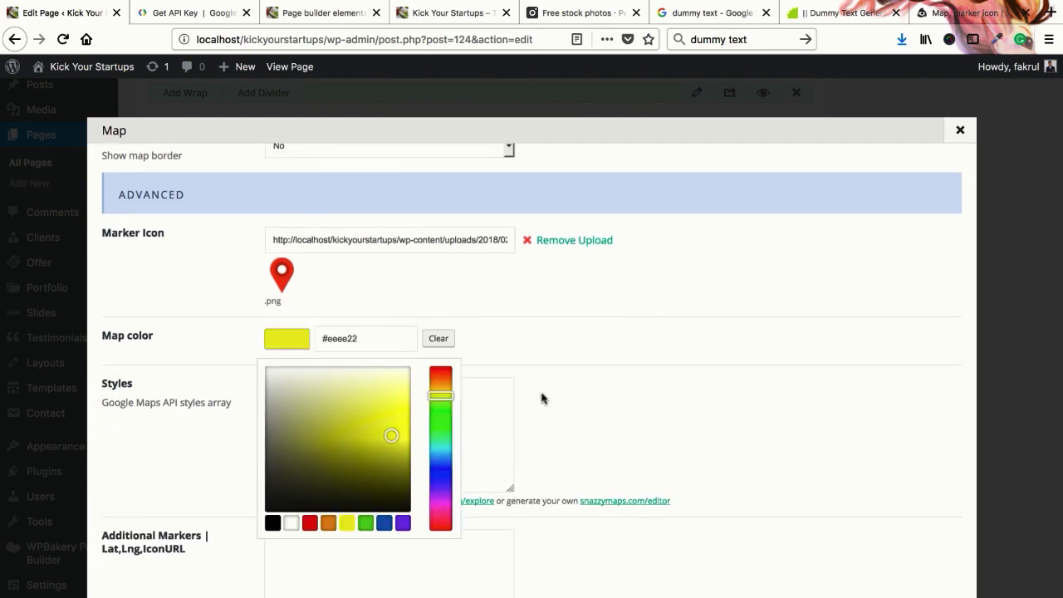
{"action": "left_click", "coordinate": [351, 392]}
{"action": "scroll", "coordinate": [313, 420], "scroll_direction": "down", "scroll_amount": 4}
{"action": "scroll", "coordinate": [313, 420], "scroll_direction": "down", "scroll_amount": 1}
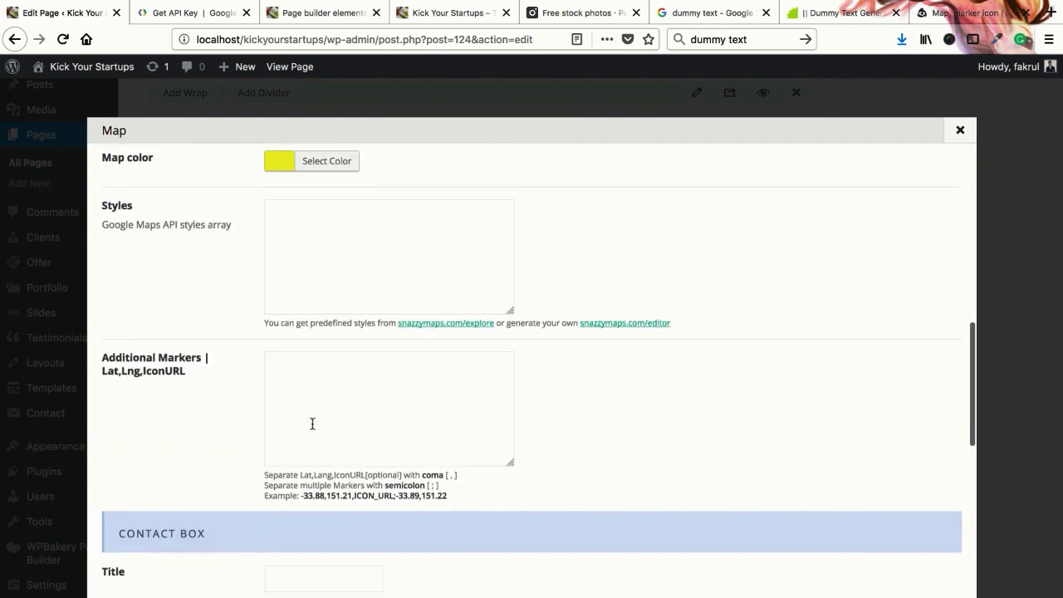
{"action": "left_click", "coordinate": [361, 265]}
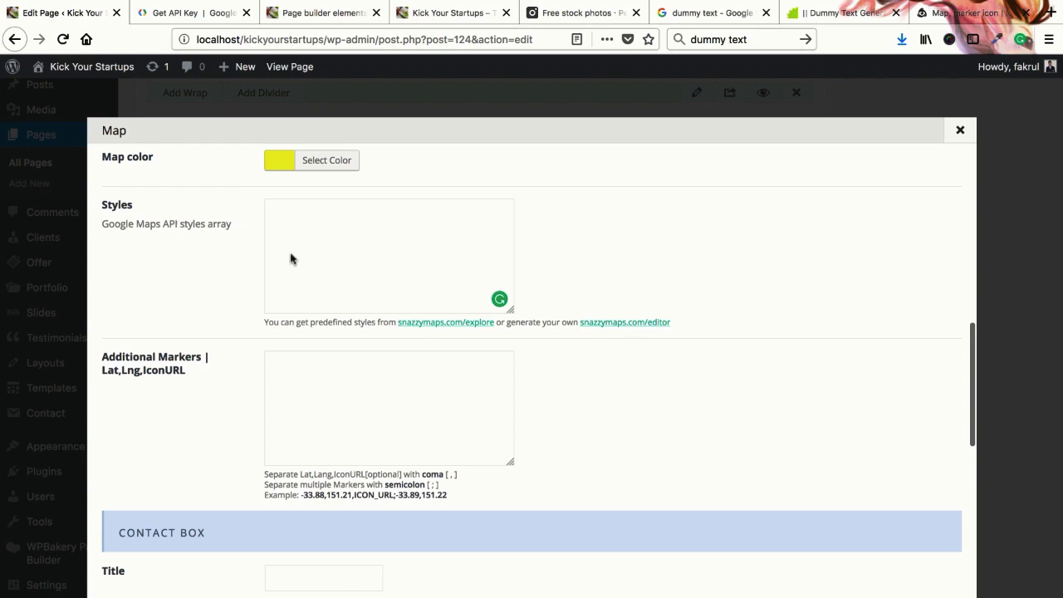
{"action": "left_click", "coordinate": [191, 12]}
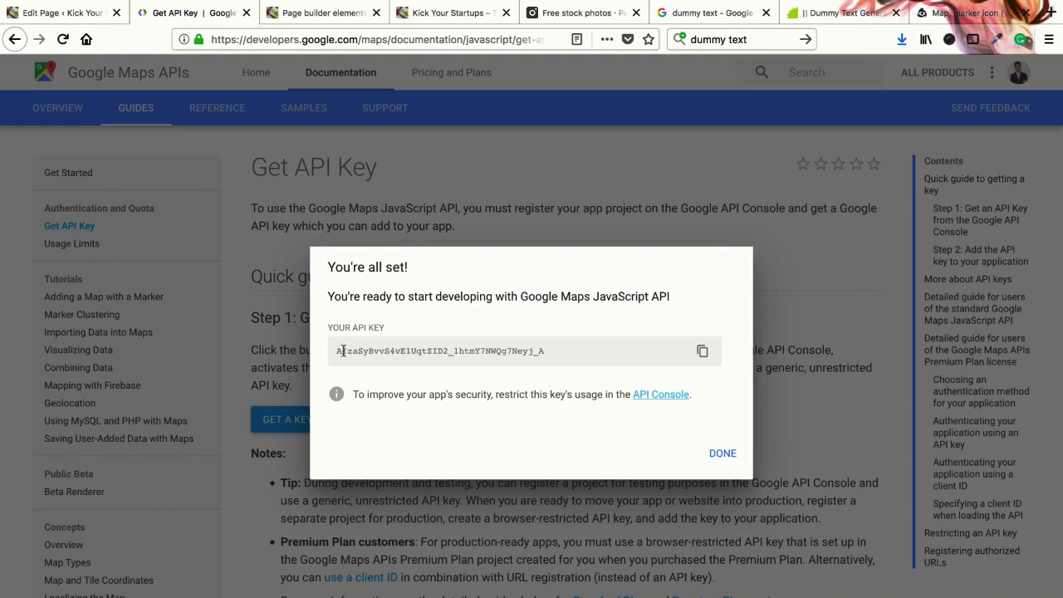
Select the generated API key, dismiss the confirmation and close the Get API Key page
{"action": "left_click_drag", "start_coordinate": [337, 351], "coordinate": [553, 355]}
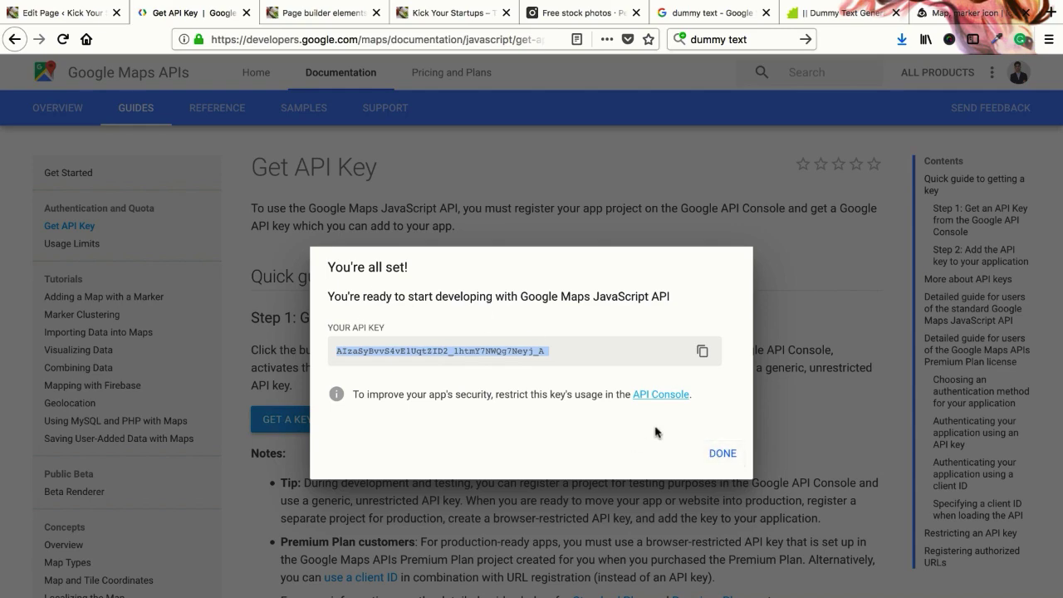
{"action": "left_click", "coordinate": [737, 463]}
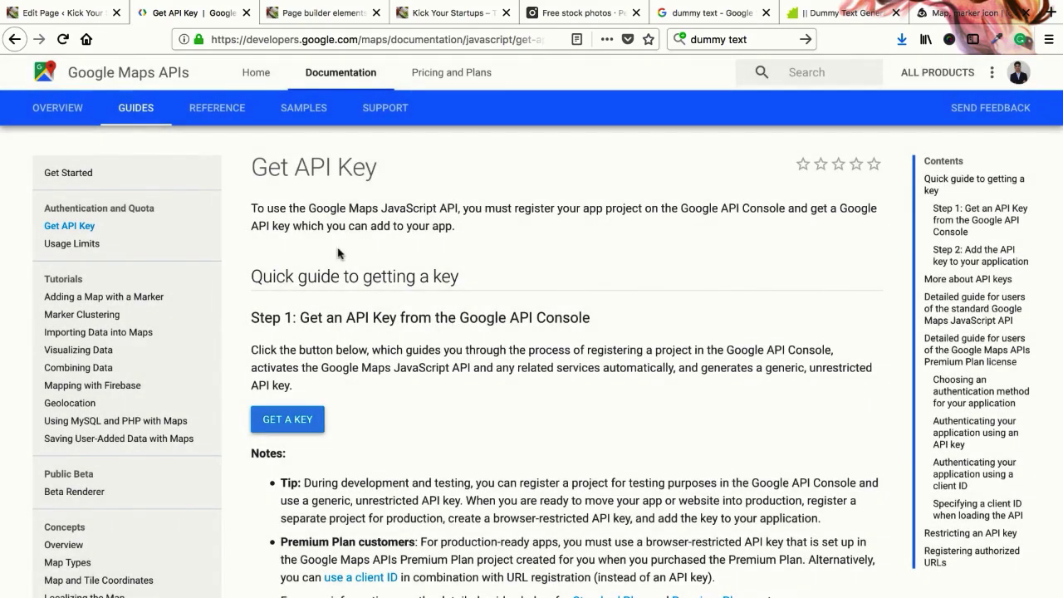
{"action": "left_click", "coordinate": [248, 12]}
{"action": "left_click", "coordinate": [72, 13]}
Compare the Map's contact box fields with the live page's Our address box
{"action": "scroll", "coordinate": [397, 402], "scroll_direction": "down", "scroll_amount": 2}
{"action": "scroll", "coordinate": [358, 341], "scroll_direction": "down", "scroll_amount": 4}
{"action": "scroll", "coordinate": [356, 346], "scroll_direction": "up", "scroll_amount": 4}
{"action": "scroll", "coordinate": [358, 342], "scroll_direction": "down", "scroll_amount": 5}
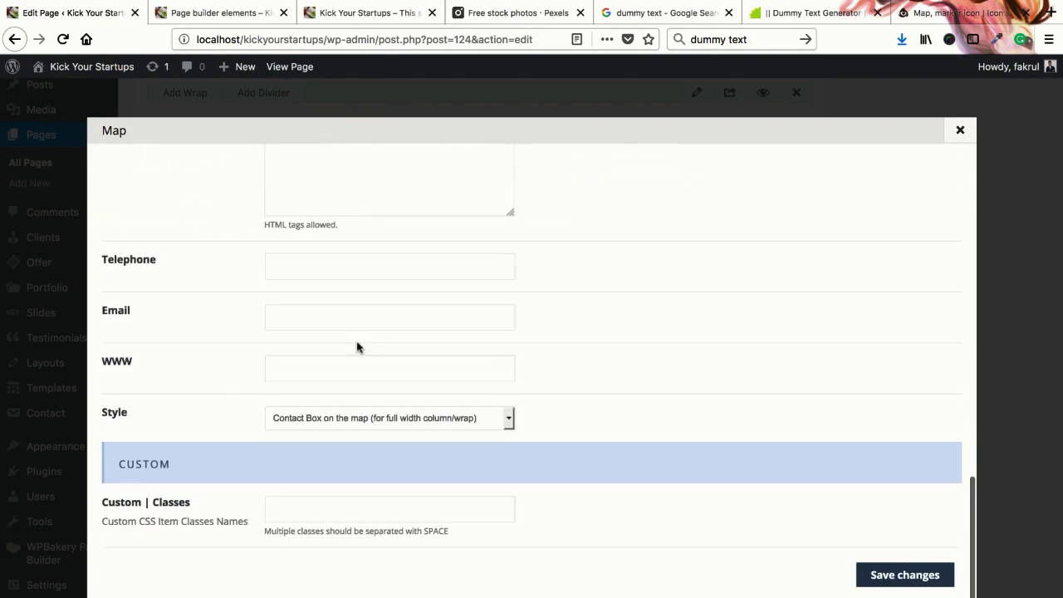
{"action": "scroll", "coordinate": [357, 342], "scroll_direction": "up", "scroll_amount": 1}
{"action": "scroll", "coordinate": [357, 342], "scroll_direction": "up", "scroll_amount": 3}
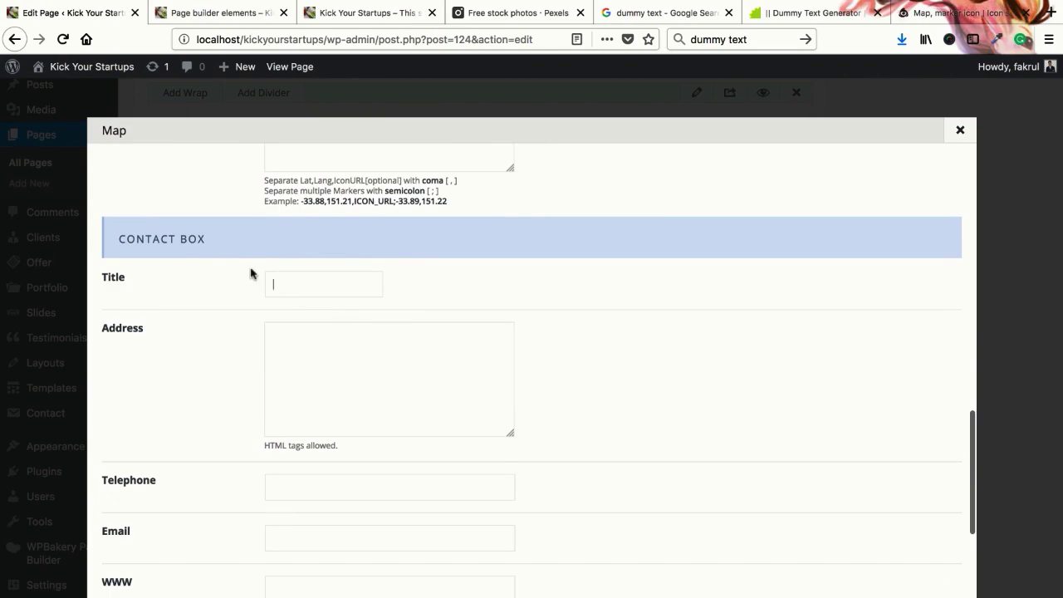
{"action": "scroll", "coordinate": [396, 351], "scroll_direction": "up", "scroll_amount": 5}
{"action": "scroll", "coordinate": [364, 324], "scroll_direction": "down", "scroll_amount": 10}
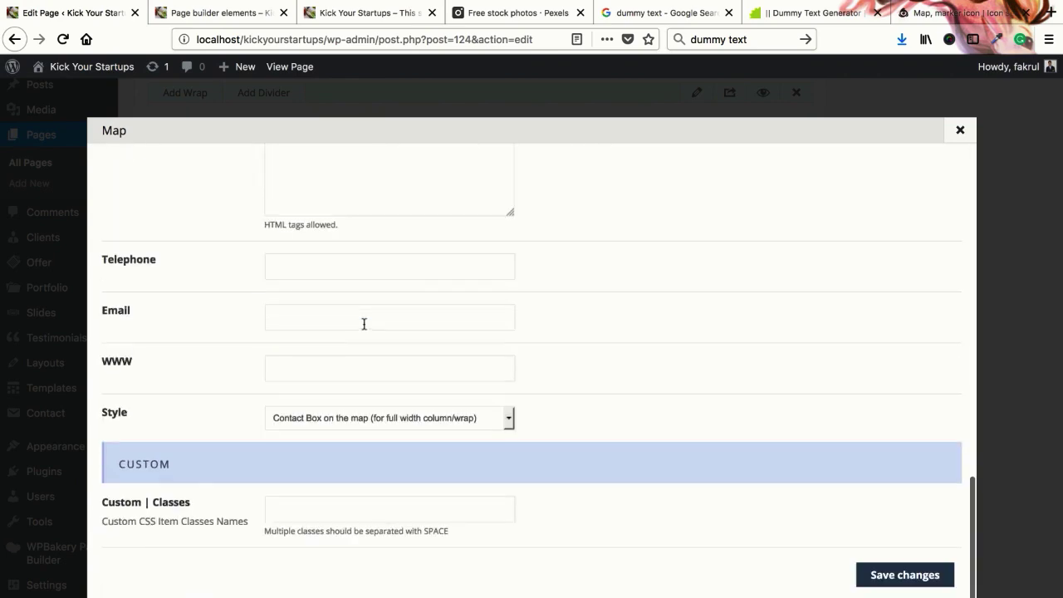
{"action": "left_click", "coordinate": [365, 12]}
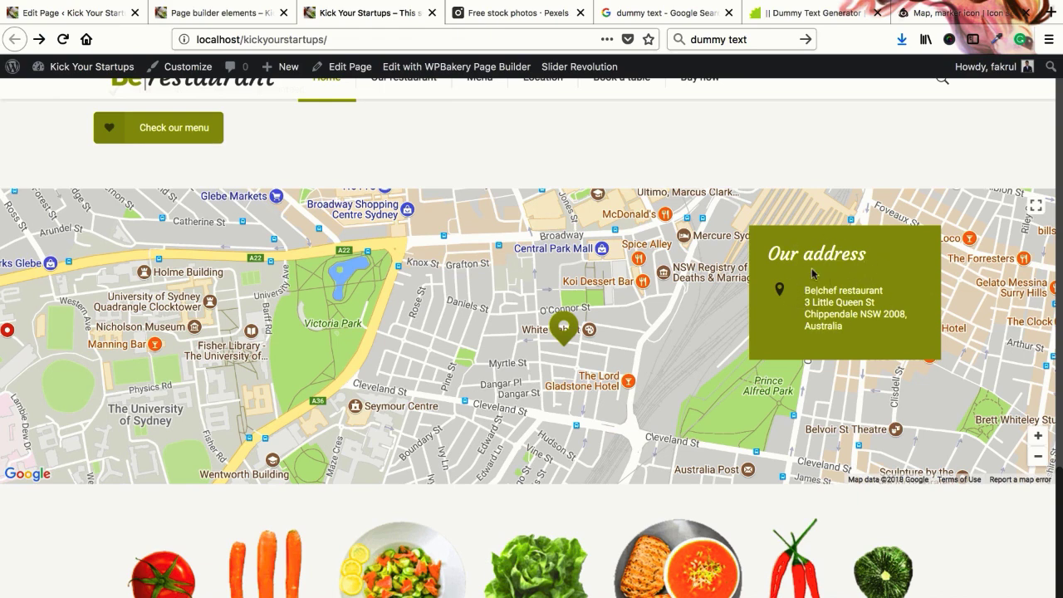
{"action": "left_click", "coordinate": [79, 13]}
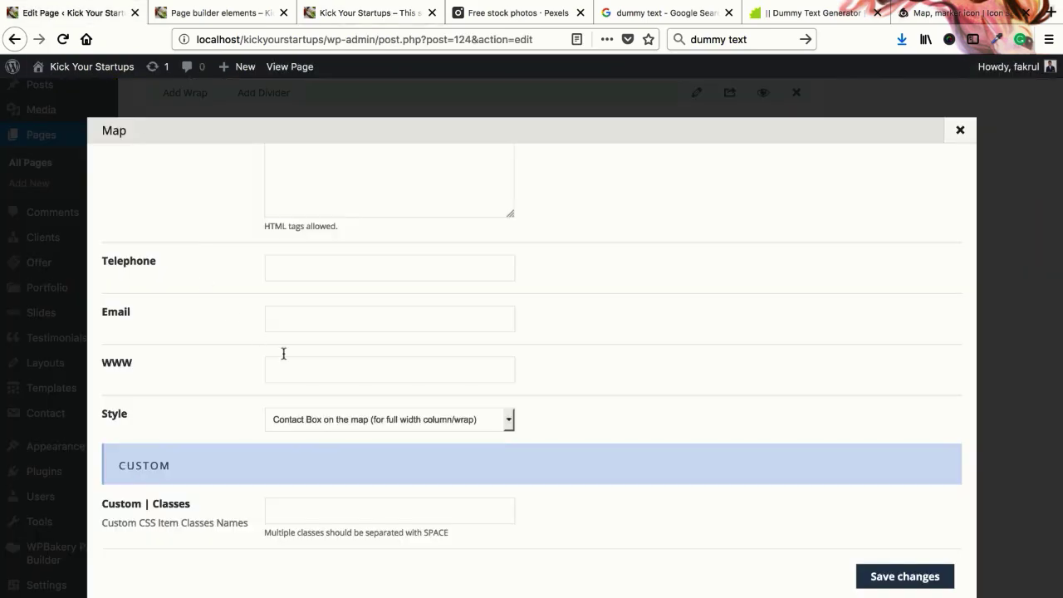
{"action": "scroll", "coordinate": [303, 246], "scroll_direction": "up", "scroll_amount": 5}
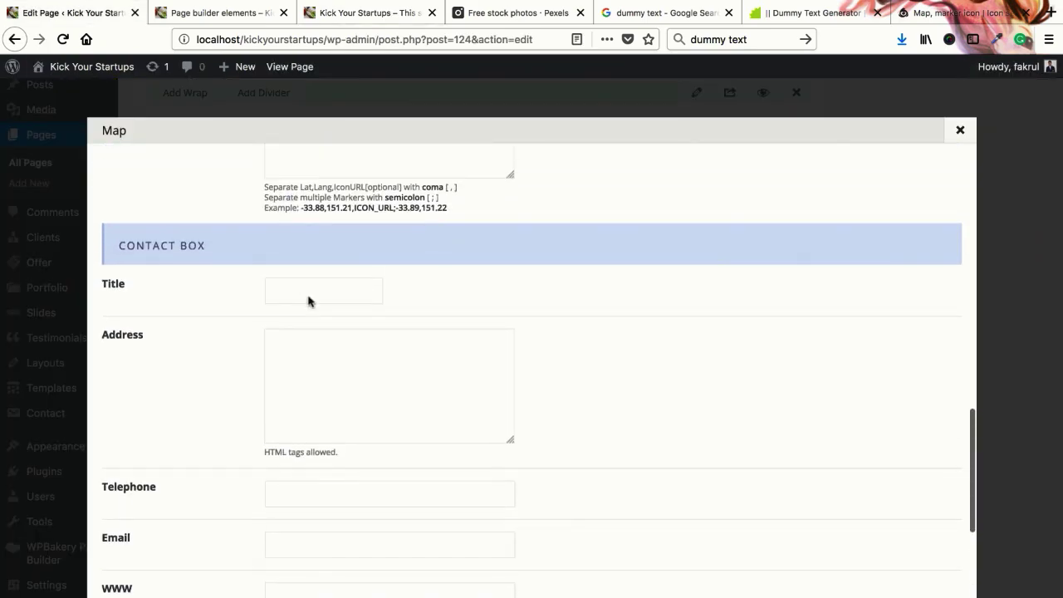
{"action": "left_click", "coordinate": [372, 12]}
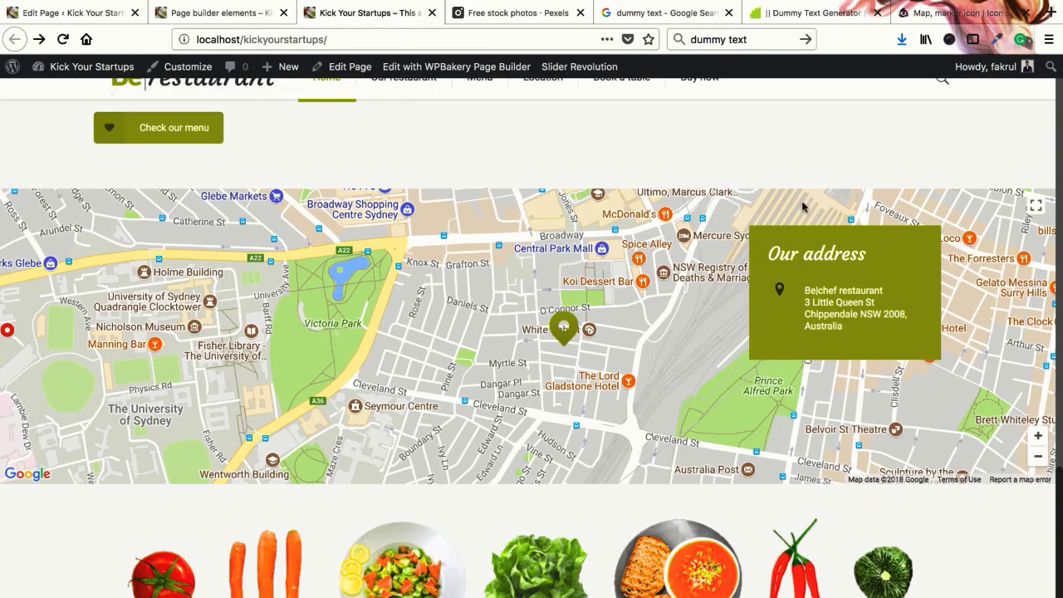
{"action": "left_click", "coordinate": [79, 12]}
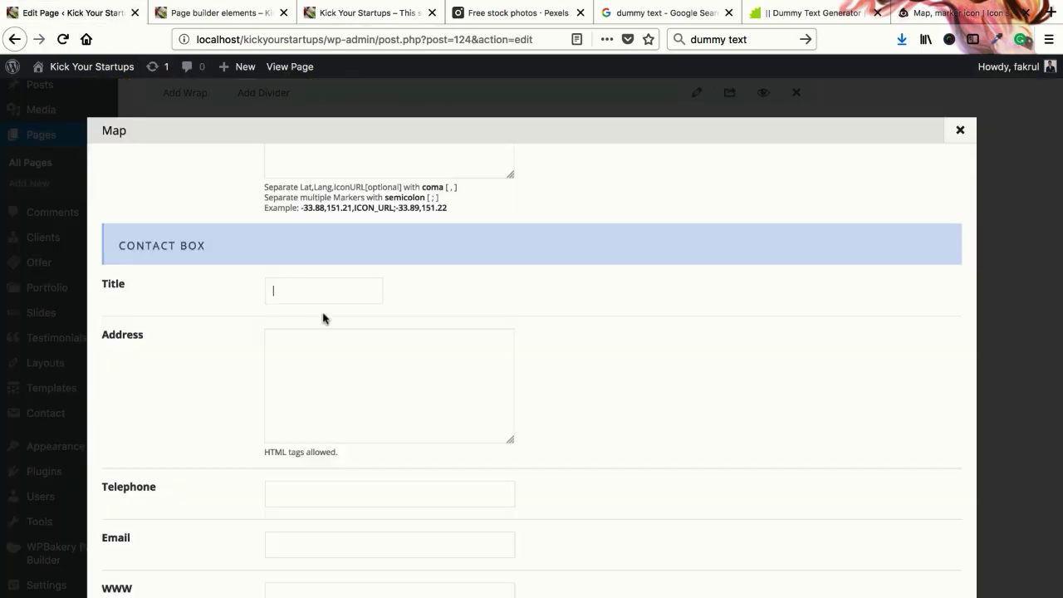
{"action": "left_click", "coordinate": [272, 342]}
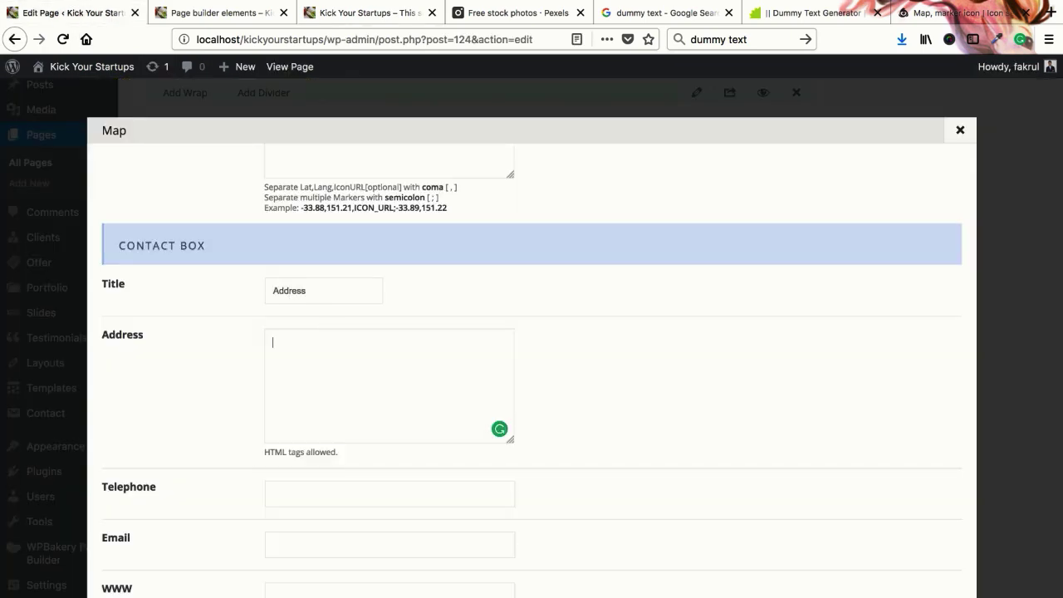
{"action": "left_click", "coordinate": [349, 14]}
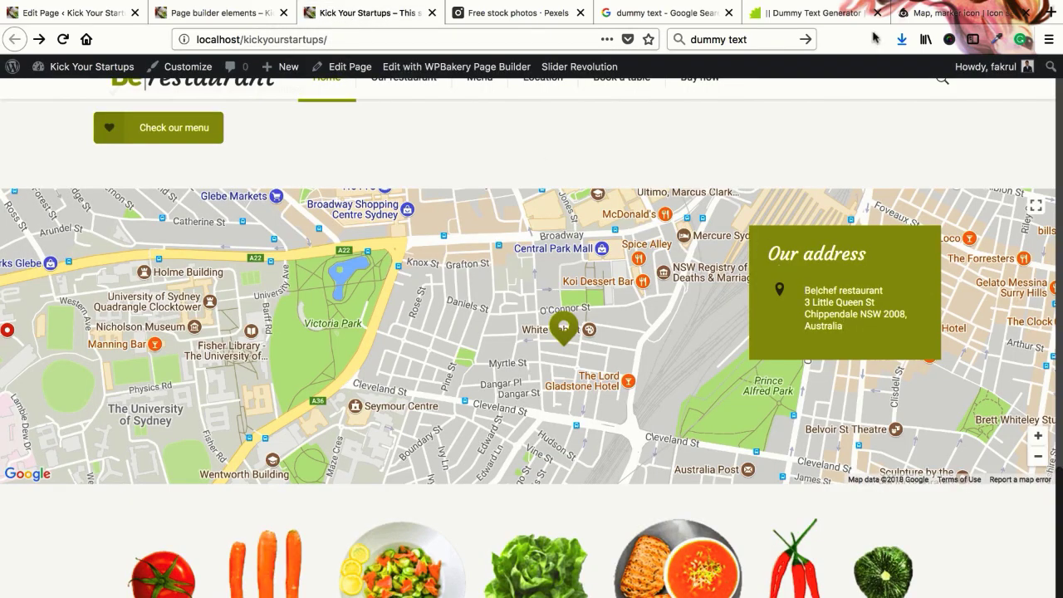
Copy the opening Lorem ipsum words from the dummy text generator into the Address field
{"action": "left_click", "coordinate": [843, 16]}
{"action": "left_click", "coordinate": [475, 196]}
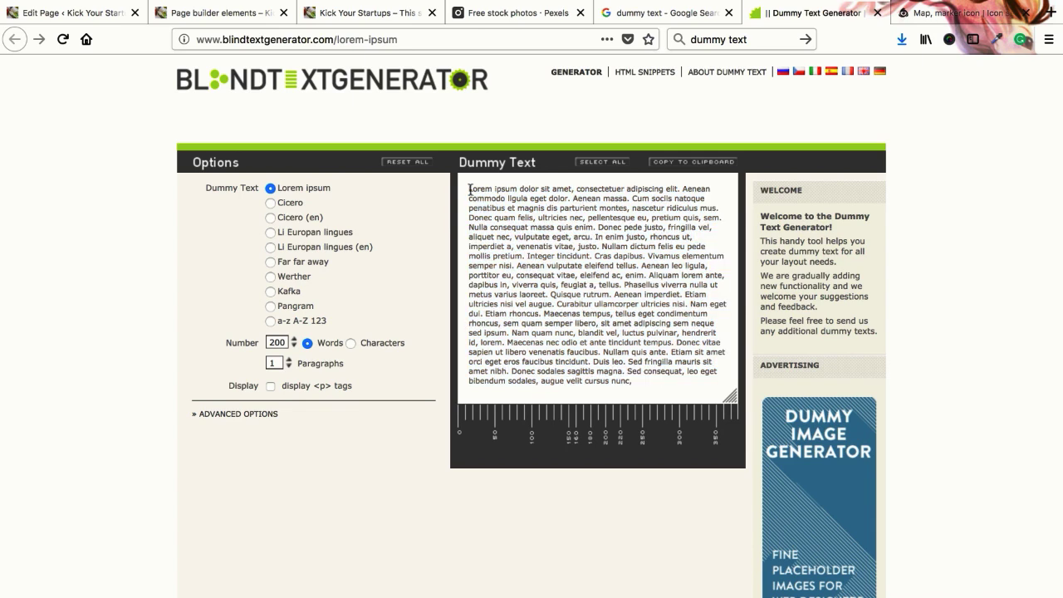
{"action": "left_click_drag", "start_coordinate": [470, 189], "coordinate": [495, 197]}
{"action": "left_click", "coordinate": [70, 13]}
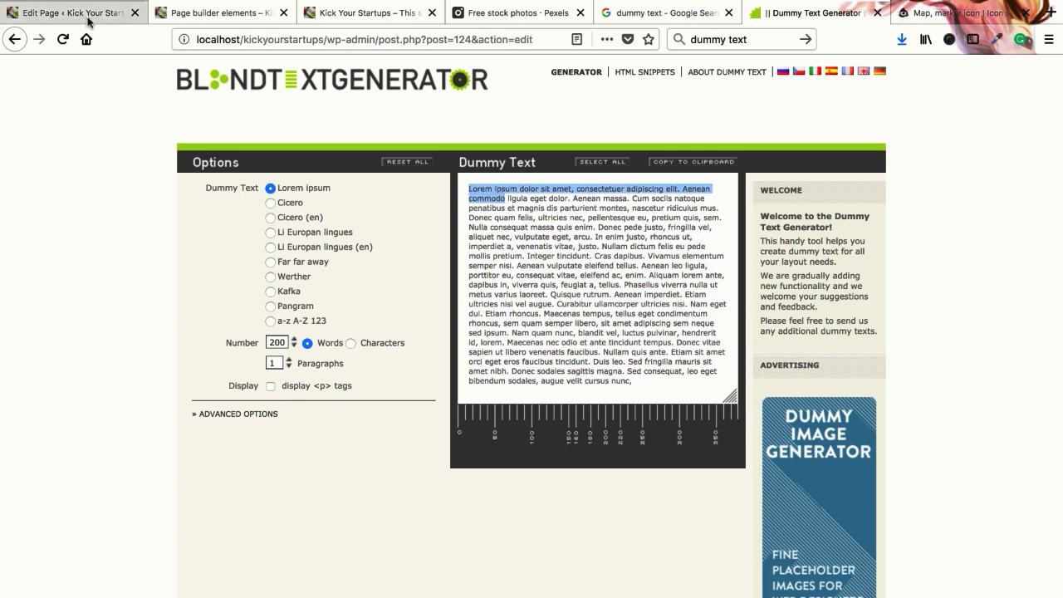
{"action": "left_click", "coordinate": [348, 368]}
{"action": "type", "text": "Lorem ipsum dolor sit amet, consectetuer adipiscing elit. Aenean commodo"}
{"action": "scroll", "coordinate": [349, 395], "scroll_direction": "down", "scroll_amount": 4}
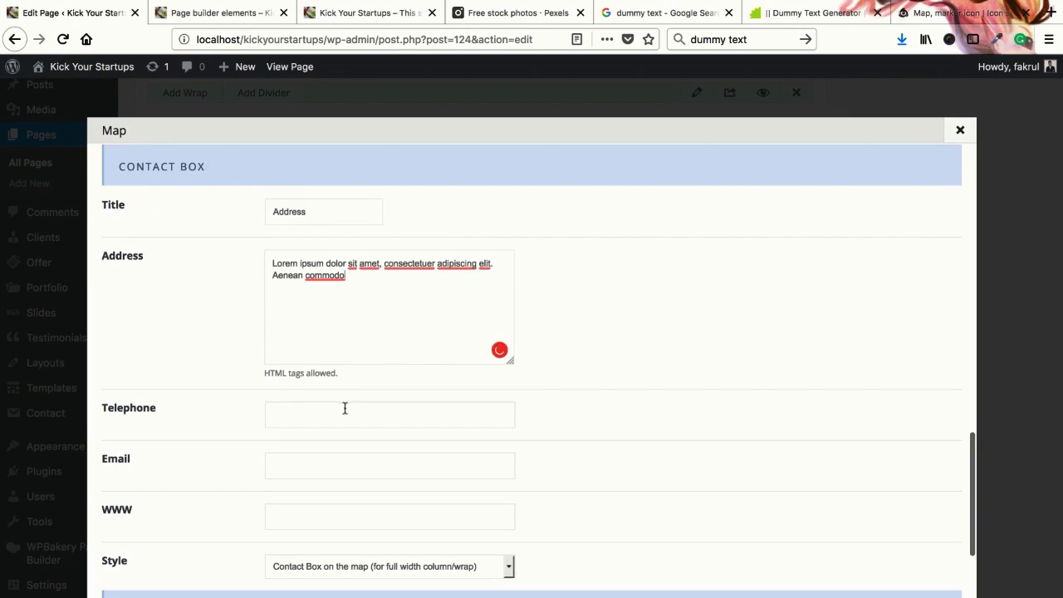
Enter the contact telephone number in the Contact Box
{"action": "left_click", "coordinate": [344, 348]}
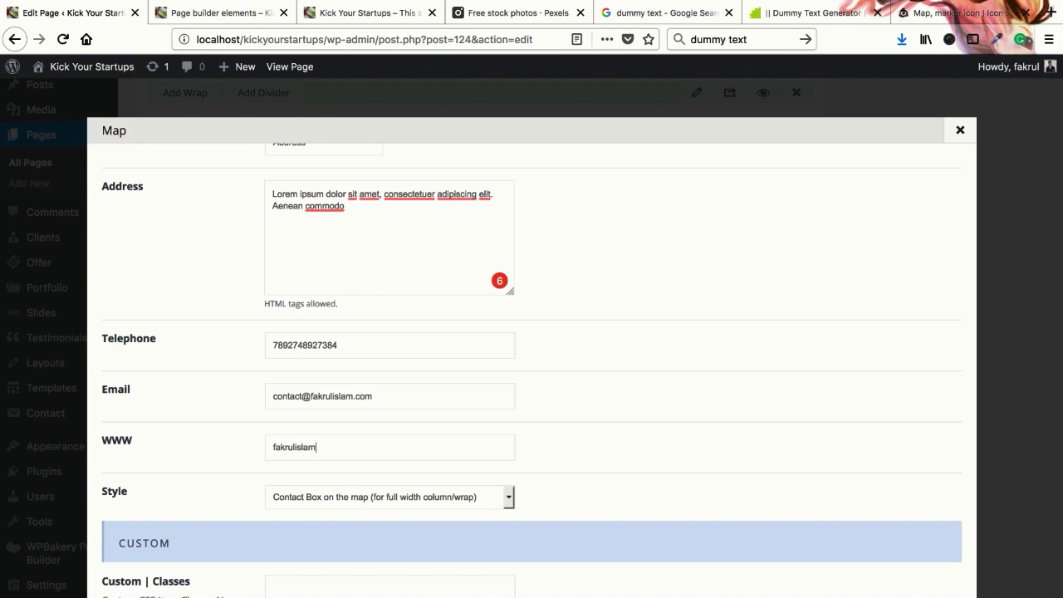
{"action": "scroll", "coordinate": [347, 382], "scroll_direction": "down", "scroll_amount": 2}
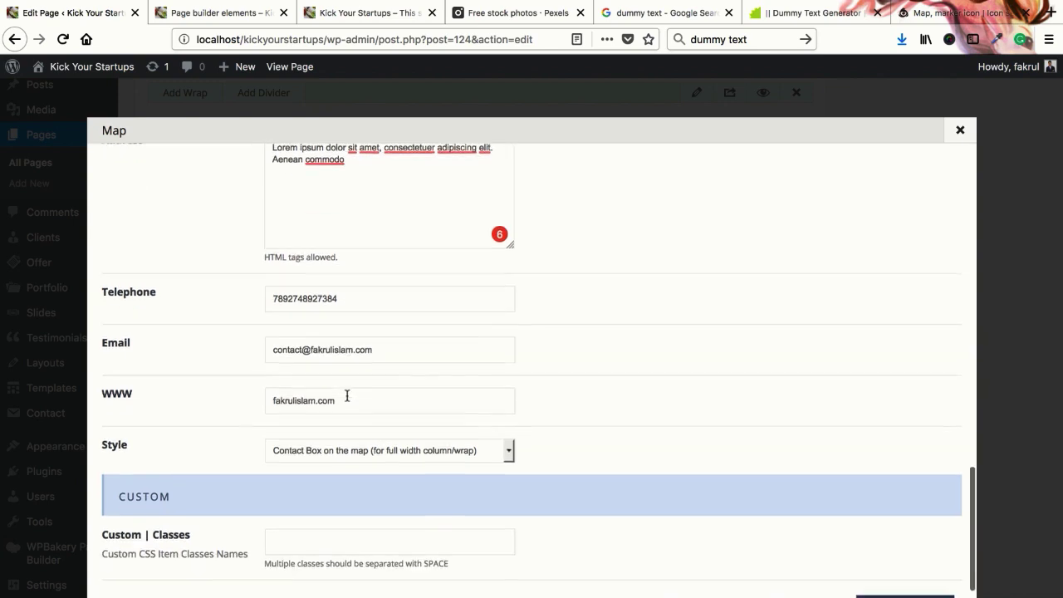
Keep the contact box style as box on the map after checking the live page
{"action": "left_click", "coordinate": [344, 422]}
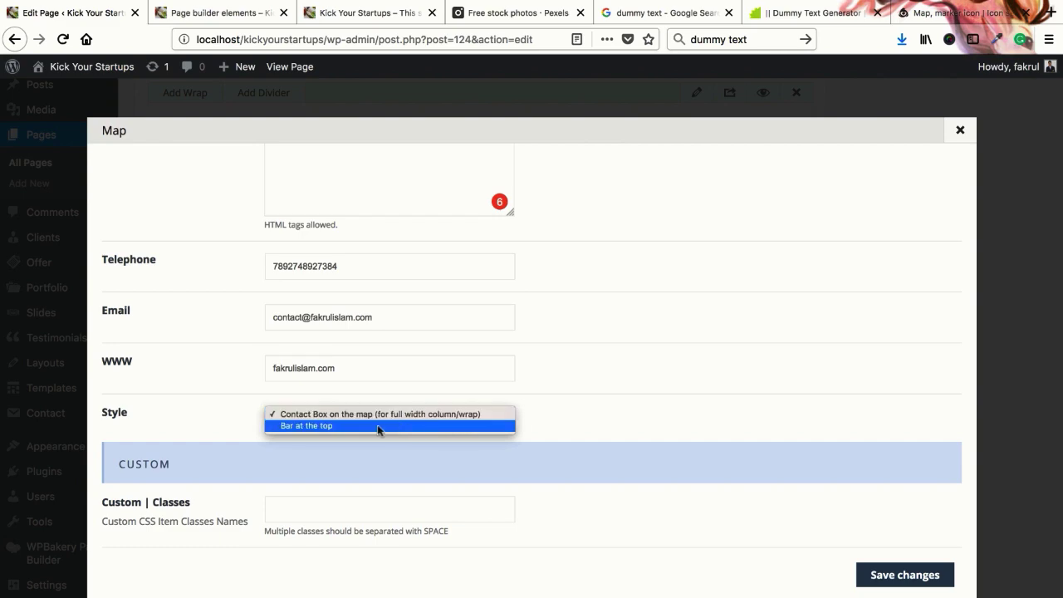
{"action": "left_click", "coordinate": [387, 23]}
{"action": "left_click", "coordinate": [386, 19]}
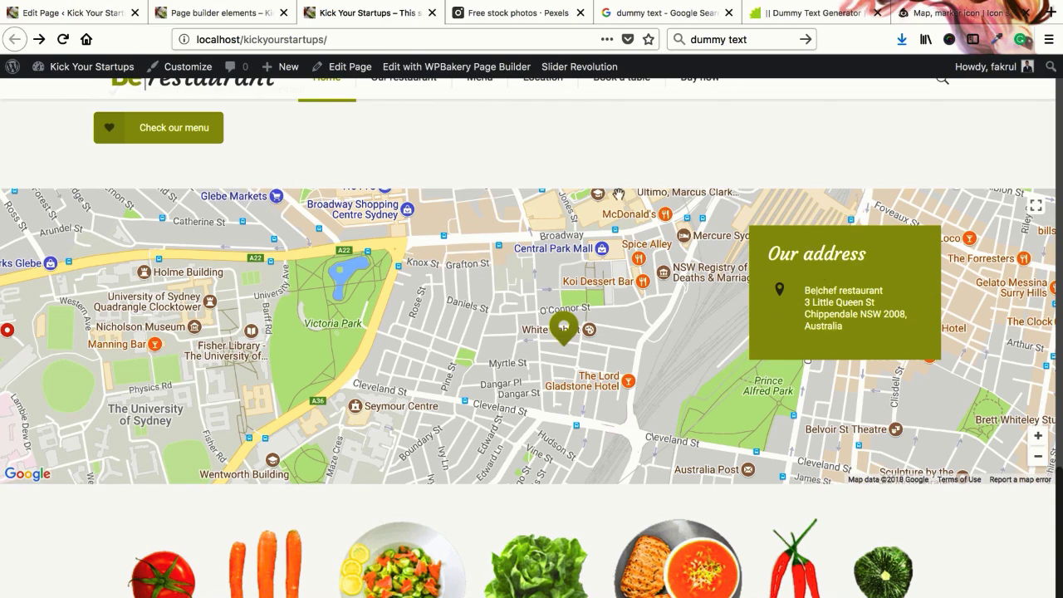
{"action": "left_click", "coordinate": [79, 12]}
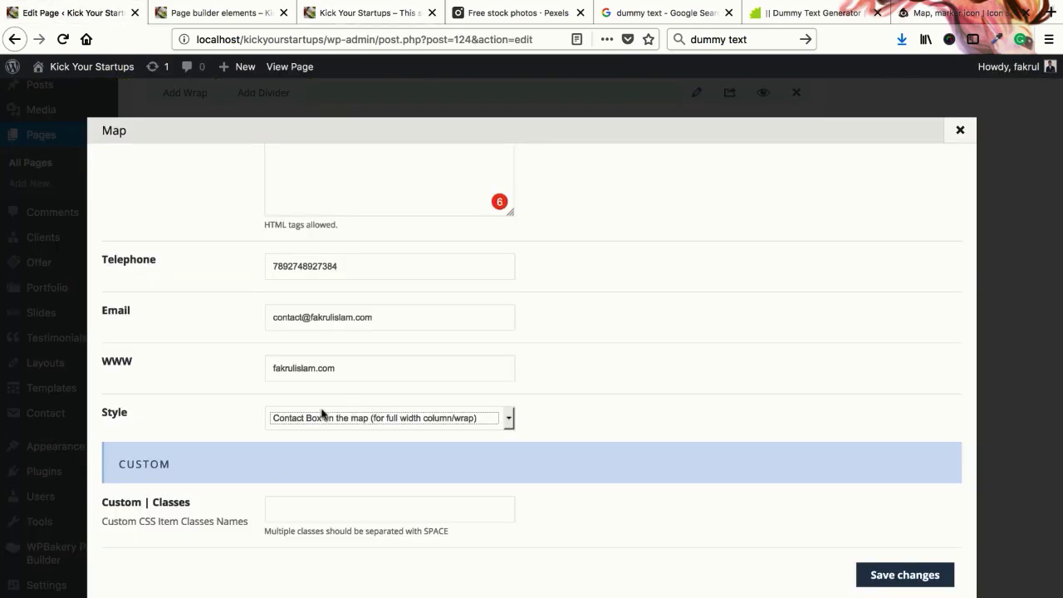
{"action": "left_click", "coordinate": [293, 418]}
{"action": "left_click", "coordinate": [349, 418]}
{"action": "scroll", "coordinate": [353, 448], "scroll_direction": "up", "scroll_amount": 15}
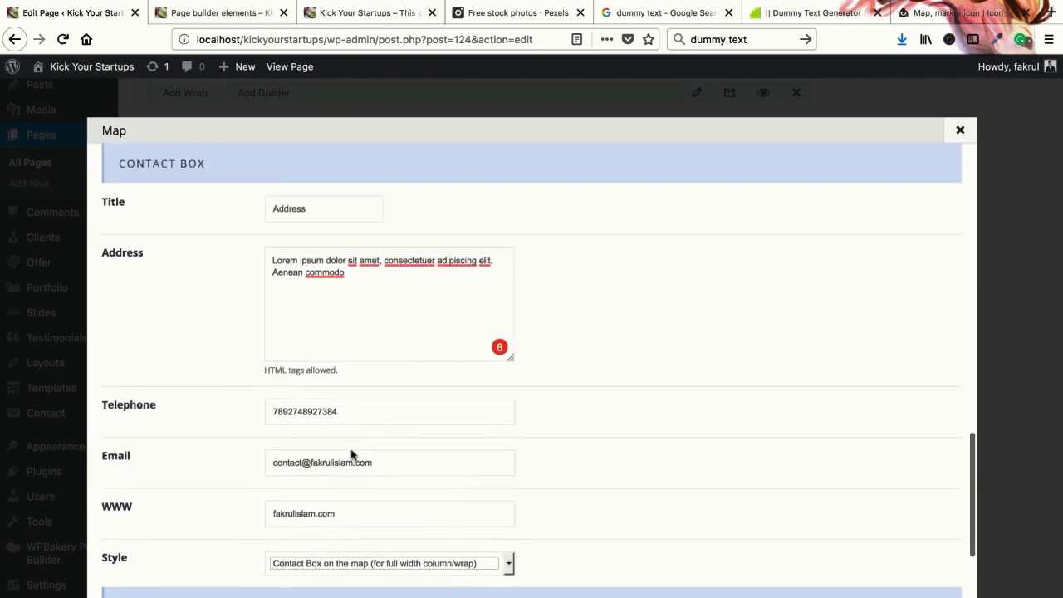
{"action": "scroll", "coordinate": [355, 429], "scroll_direction": "down", "scroll_amount": 4}
{"action": "scroll", "coordinate": [354, 430], "scroll_direction": "up", "scroll_amount": 5}
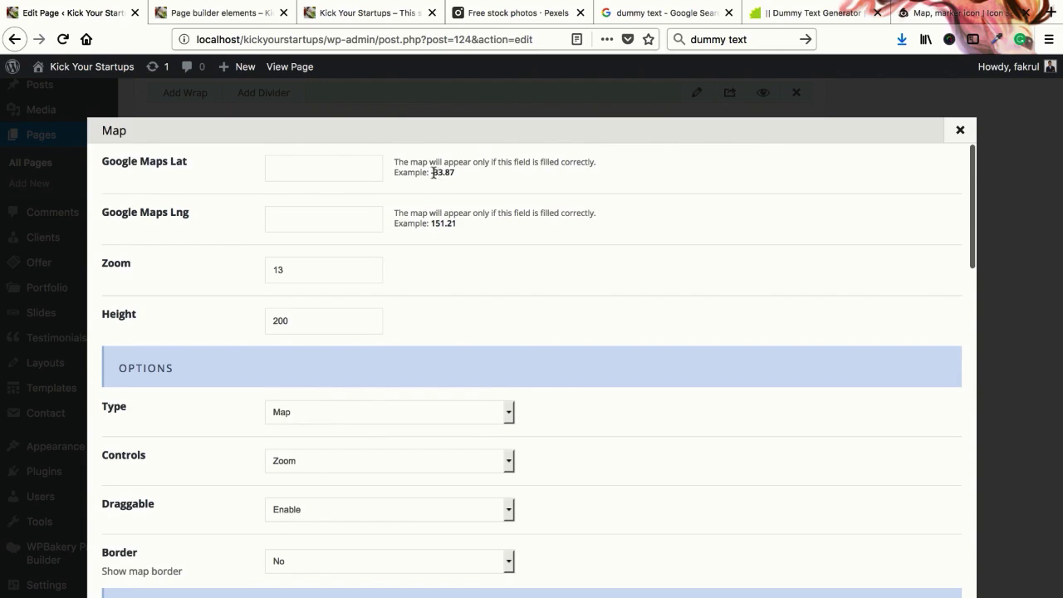
Paste latitude -33.87 and longitude 151.21 into the map fields and save the Map element
{"action": "left_click_drag", "start_coordinate": [431, 172], "coordinate": [430, 172]}
{"action": "key", "text": "ctrl+c"}
{"action": "left_click", "coordinate": [449, 171]}
{"action": "left_click", "coordinate": [313, 170]}
{"action": "key", "text": "ctrl+v"}
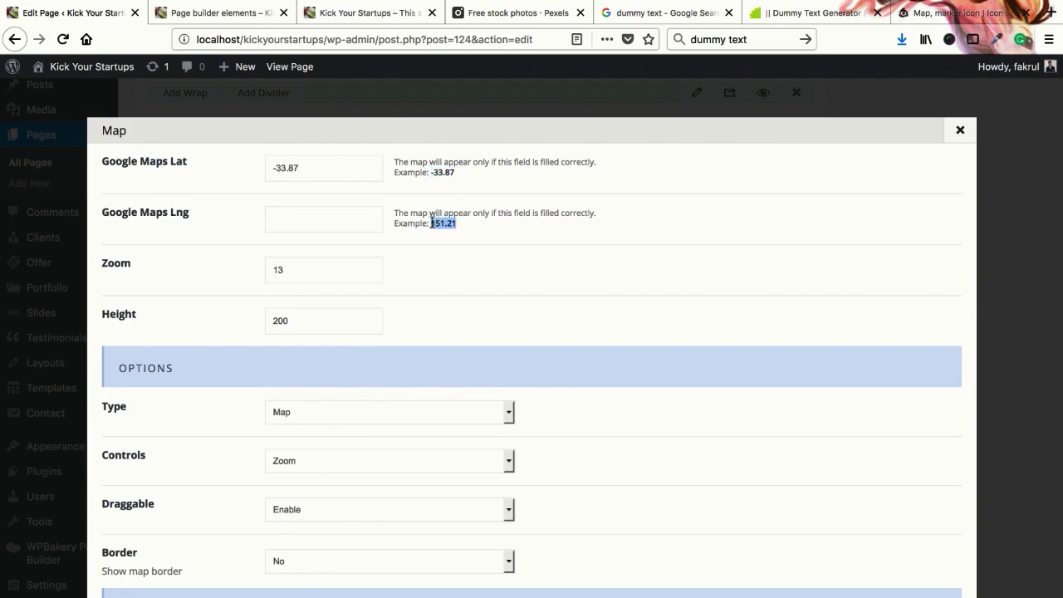
{"action": "left_click", "coordinate": [276, 220]}
{"action": "type", "text": "151.21"}
{"action": "scroll", "coordinate": [618, 338], "scroll_direction": "down", "scroll_amount": 10}
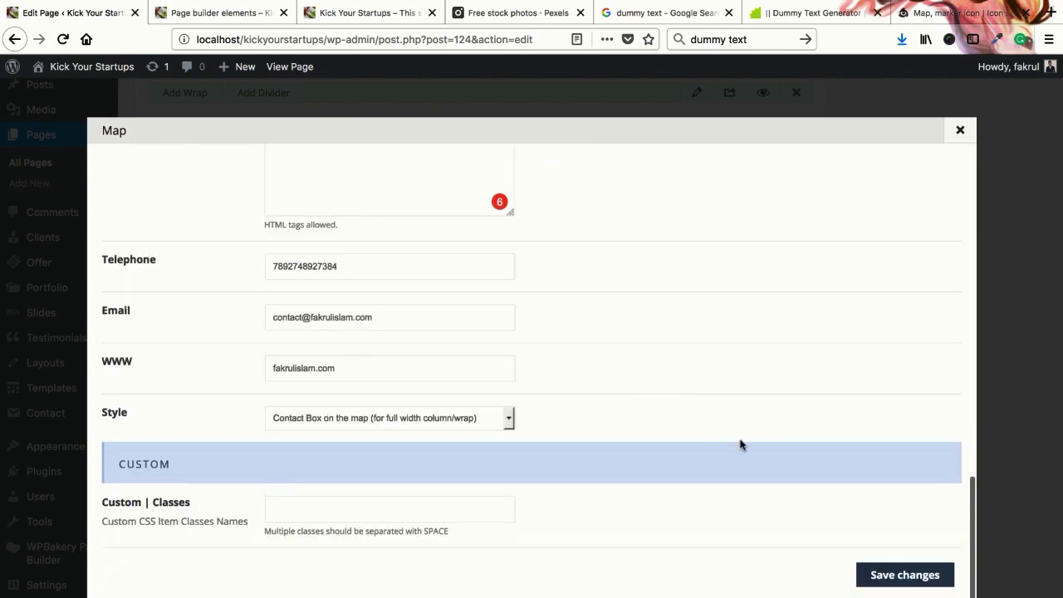
{"action": "left_click", "coordinate": [915, 574]}
{"action": "scroll", "coordinate": [985, 379], "scroll_direction": "up", "scroll_amount": 10}
Update the page and reload the live site to see the yellow map with red marker
{"action": "left_click", "coordinate": [1013, 408]}
{"action": "left_click", "coordinate": [224, 17]}
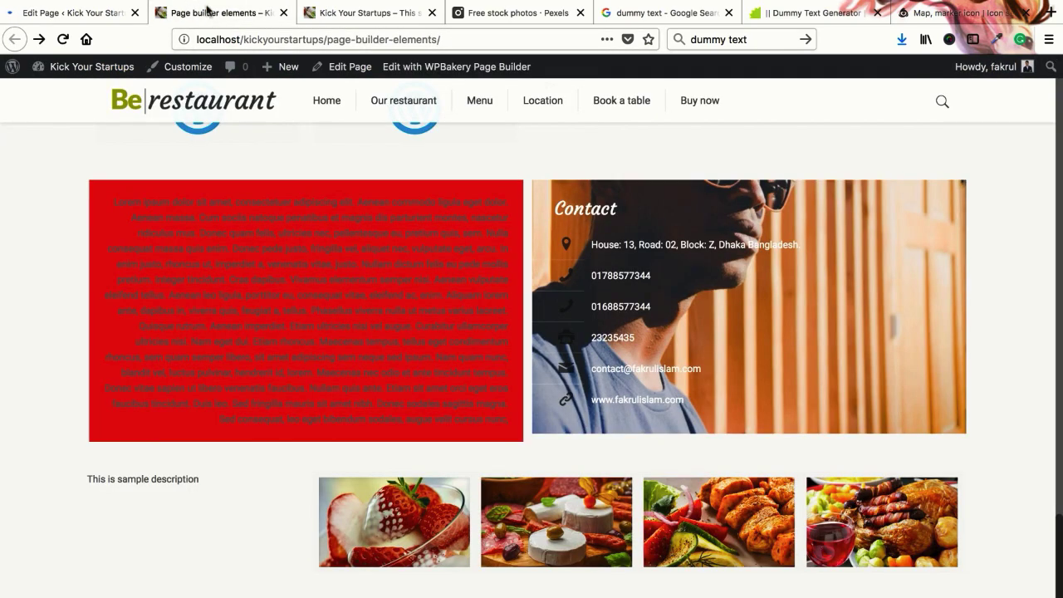
{"action": "right_click", "coordinate": [209, 12]}
{"action": "left_click", "coordinate": [232, 12]}
{"action": "scroll", "coordinate": [452, 363], "scroll_direction": "down", "scroll_amount": 4}
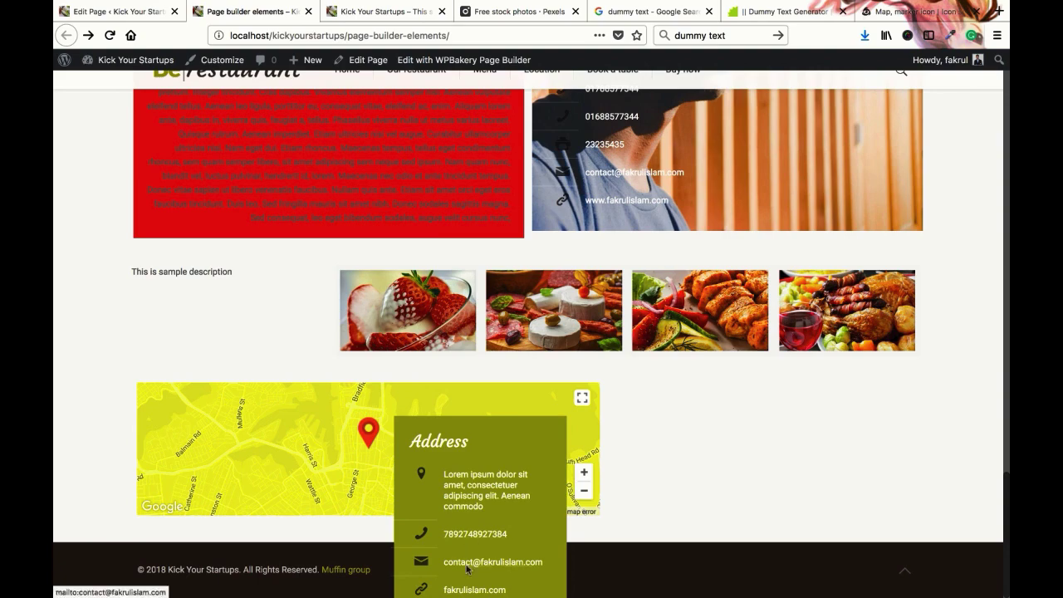
{"action": "left_click", "coordinate": [140, 13]}
{"action": "left_click", "coordinate": [382, 11]}
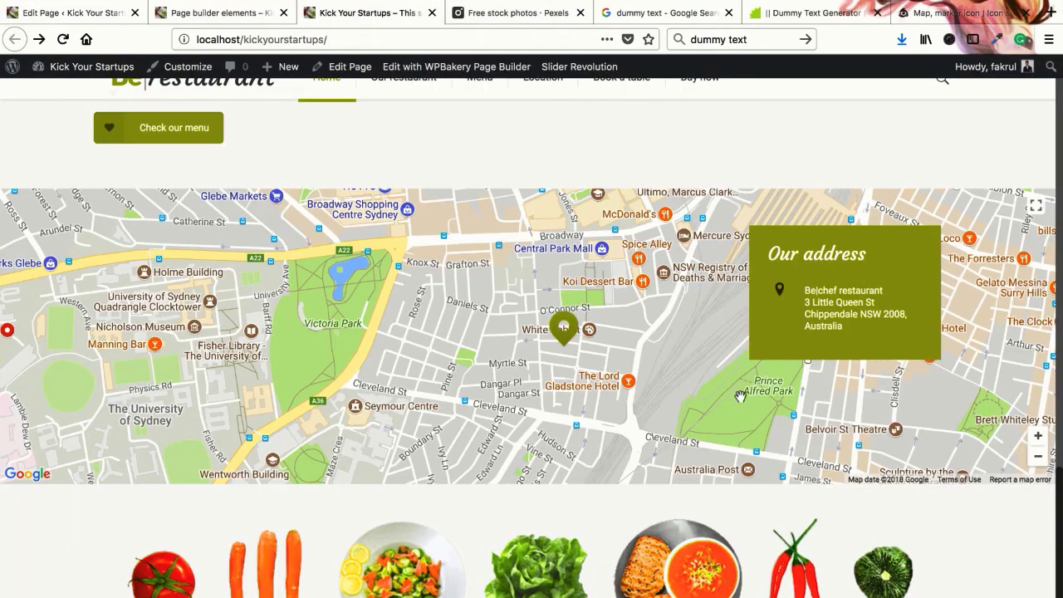
{"action": "left_click", "coordinate": [83, 12]}
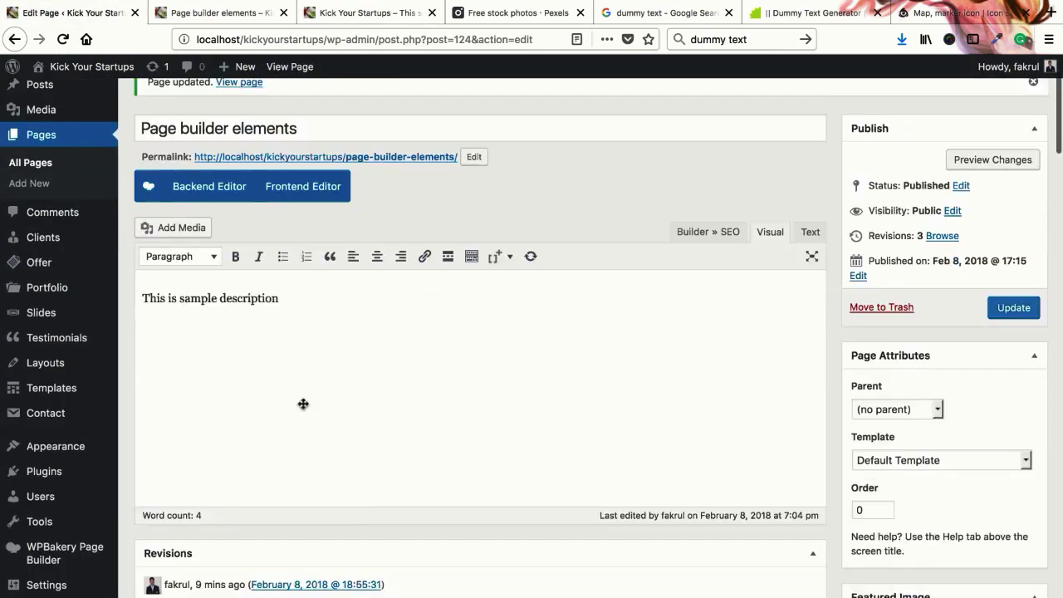
Reopen the Map settings and delete the contact email and telephone values
{"action": "scroll", "coordinate": [304, 407], "scroll_direction": "down", "scroll_amount": 15}
{"action": "scroll", "coordinate": [349, 411], "scroll_direction": "down", "scroll_amount": 14}
{"action": "scroll", "coordinate": [416, 373], "scroll_direction": "up", "scroll_amount": 9}
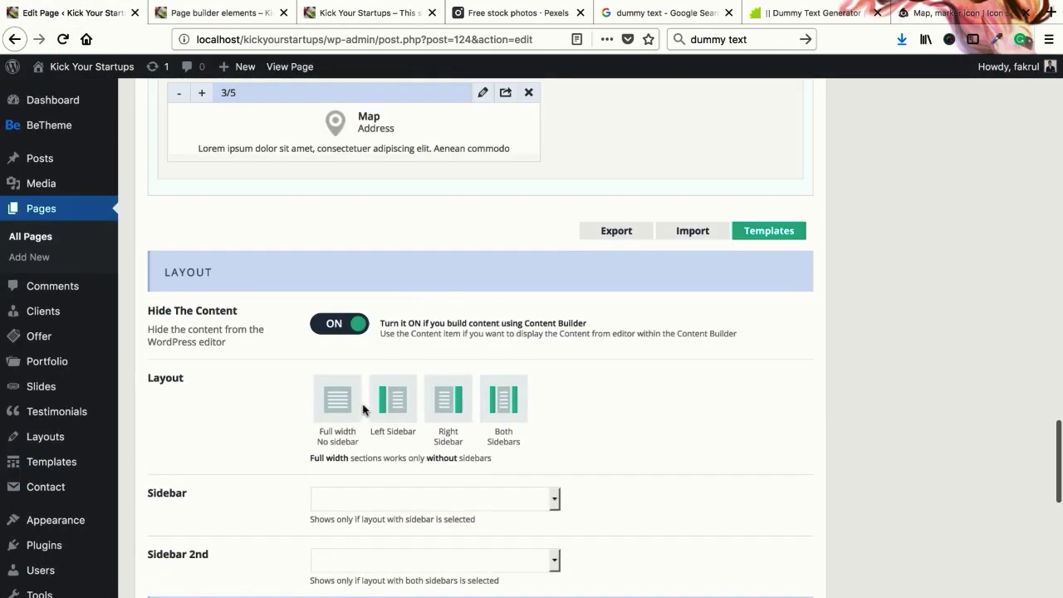
{"action": "left_click", "coordinate": [483, 329]}
{"action": "left_click_drag", "start_coordinate": [261, 381], "coordinate": [390, 383]}
{"action": "key", "text": "BackSpace"}
{"action": "left_click_drag", "start_coordinate": [337, 332], "coordinate": [268, 332]}
{"action": "key", "text": "BackSpace"}
Break the address into lines, choose the Bar at the top style and set height to 400
{"action": "left_click", "coordinate": [353, 193]}
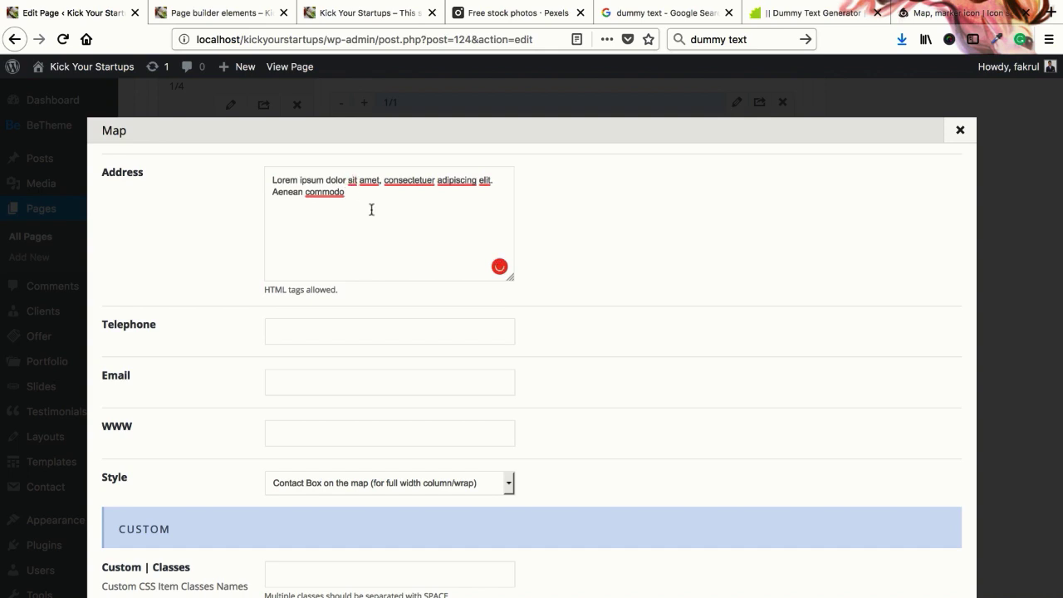
{"action": "key", "text": "Return"}
{"action": "mouse_move", "coordinate": [364, 192]}
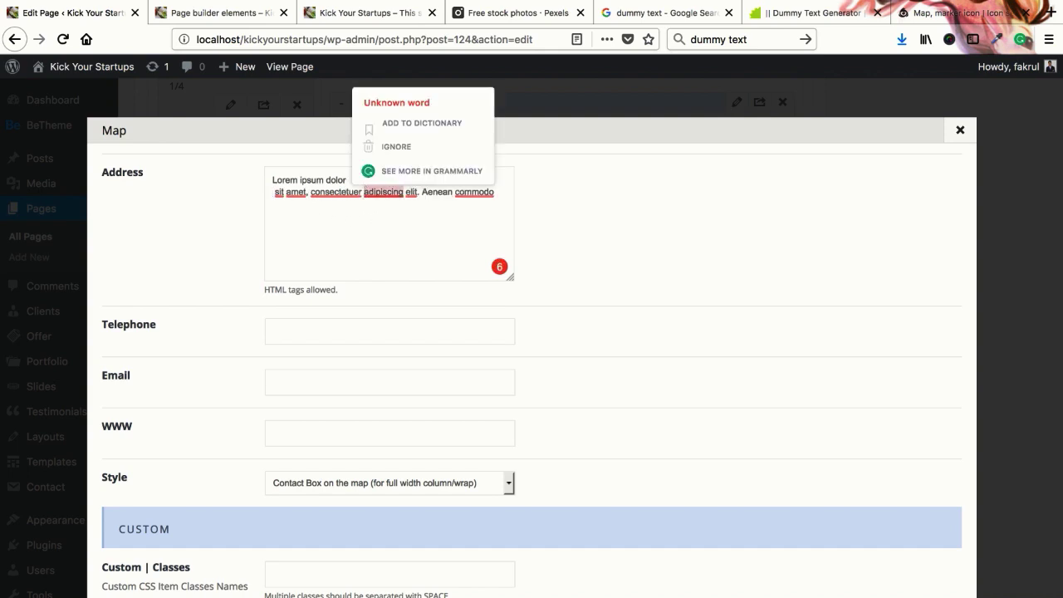
{"action": "key", "text": "Return"}
{"action": "scroll", "coordinate": [357, 378], "scroll_direction": "down", "scroll_amount": 2}
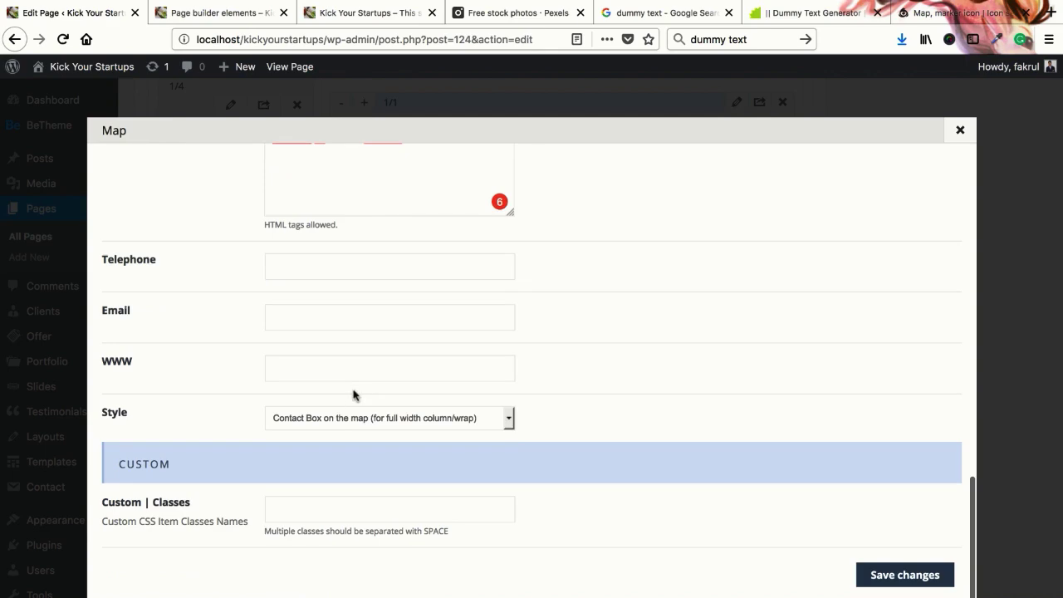
{"action": "left_click", "coordinate": [353, 419]}
{"action": "left_click", "coordinate": [347, 428]}
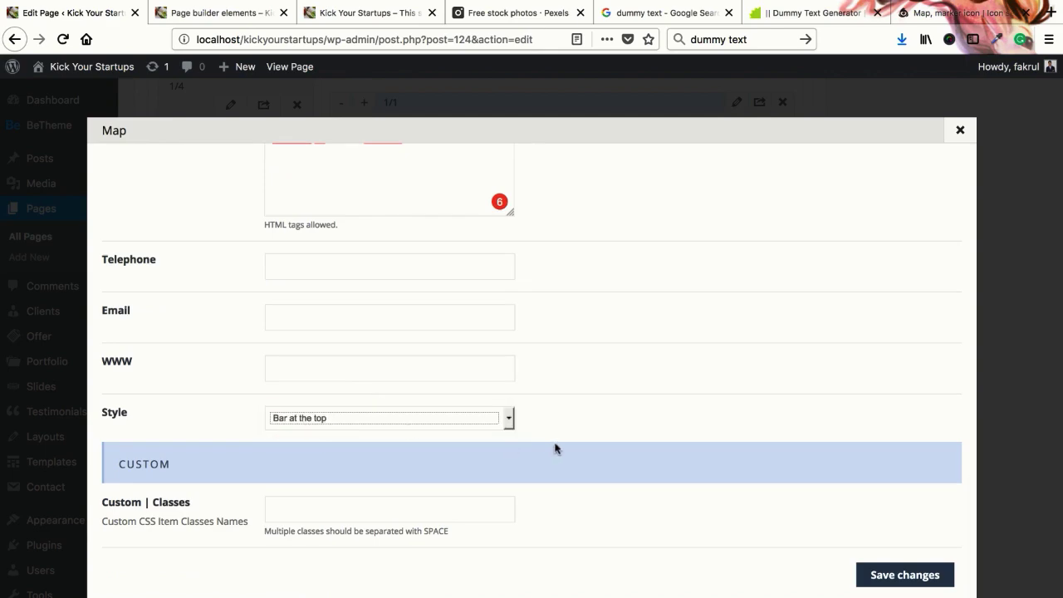
{"action": "scroll", "coordinate": [553, 311], "scroll_direction": "up", "scroll_amount": 15}
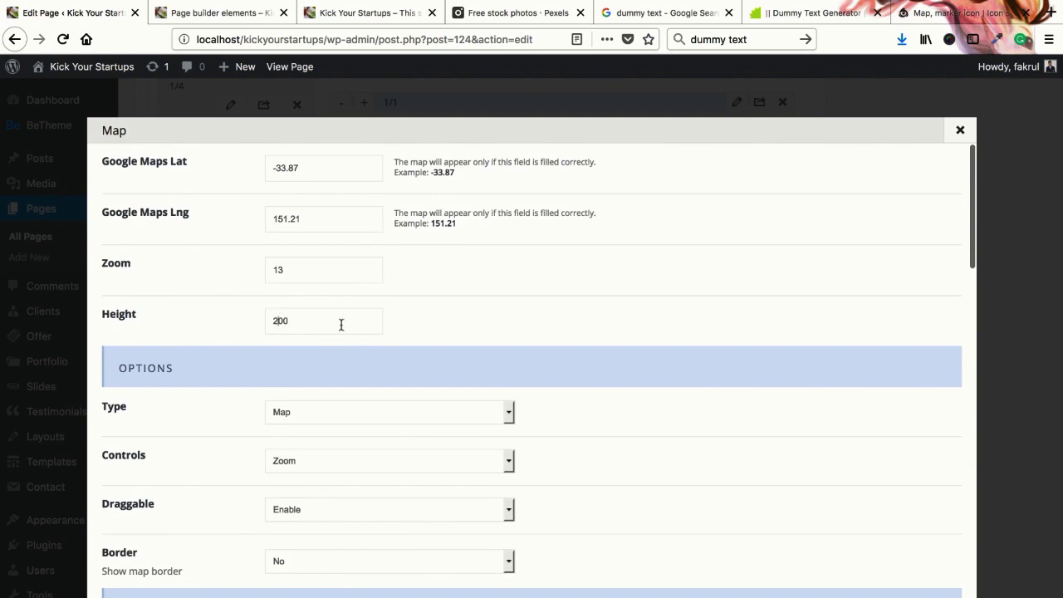
{"action": "key", "text": "shift+Left"}
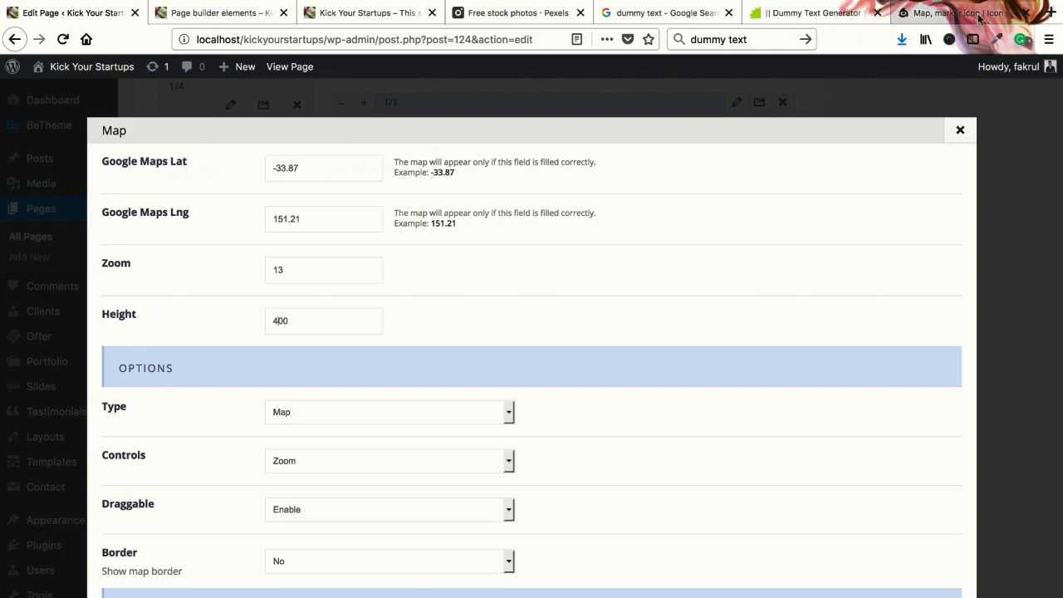
Close the marker icon page and load maps.google.com in a new tab
{"action": "left_click", "coordinate": [1027, 13]}
{"action": "left_click", "coordinate": [1050, 13]}
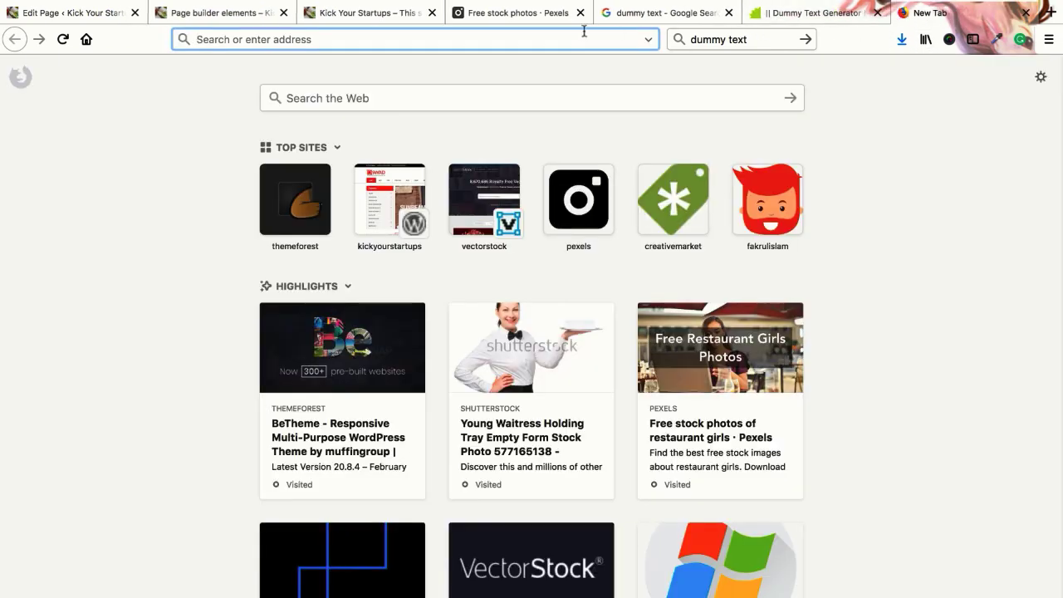
{"action": "type", "text": "maps.googl"}
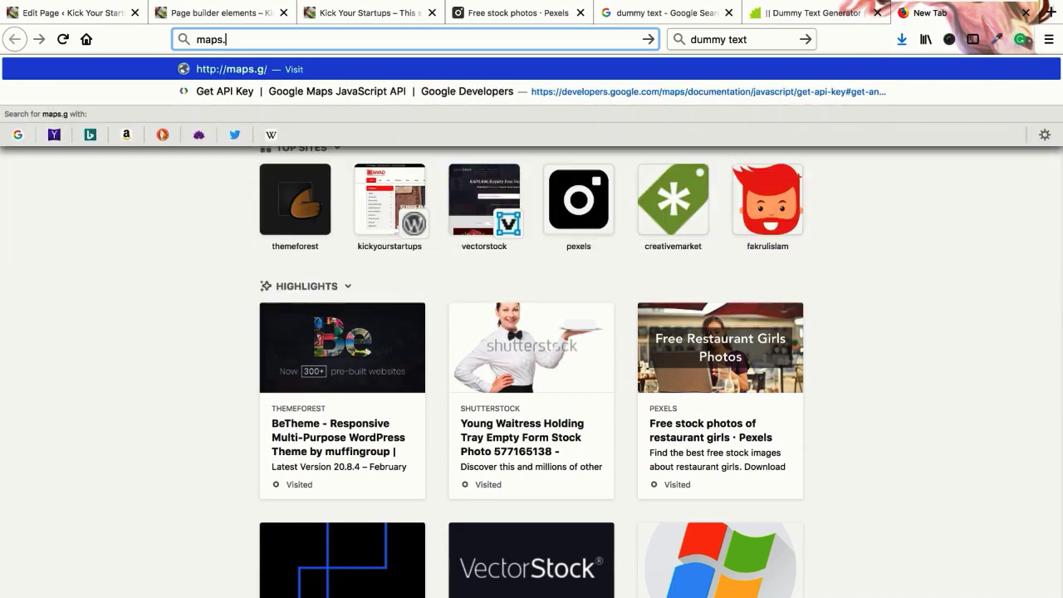
{"action": "type", "text": "e.com"}
{"action": "key", "text": "Return"}
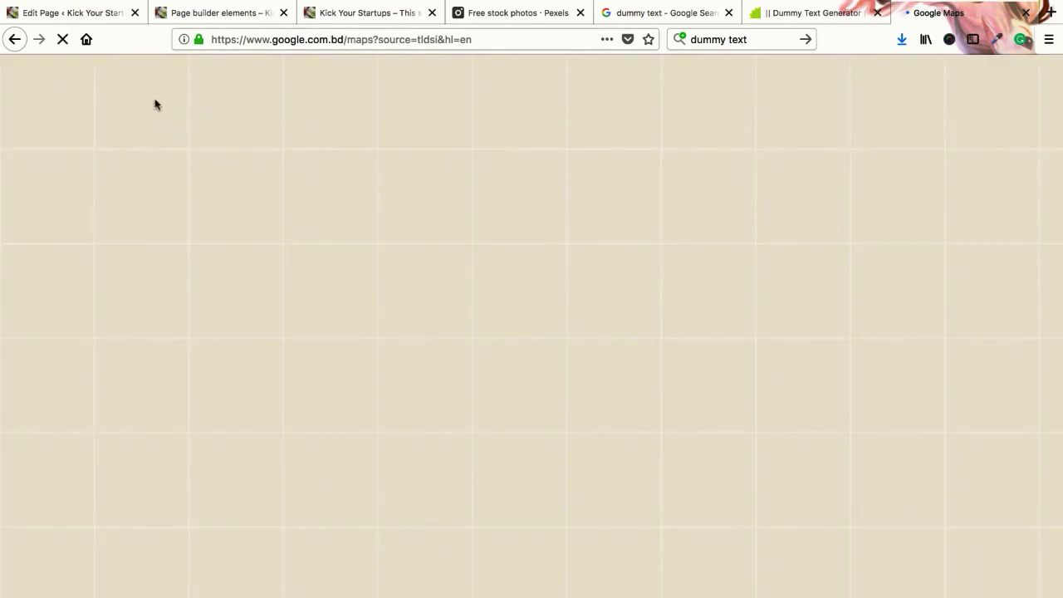
{"action": "left_click", "coordinate": [88, 12]}
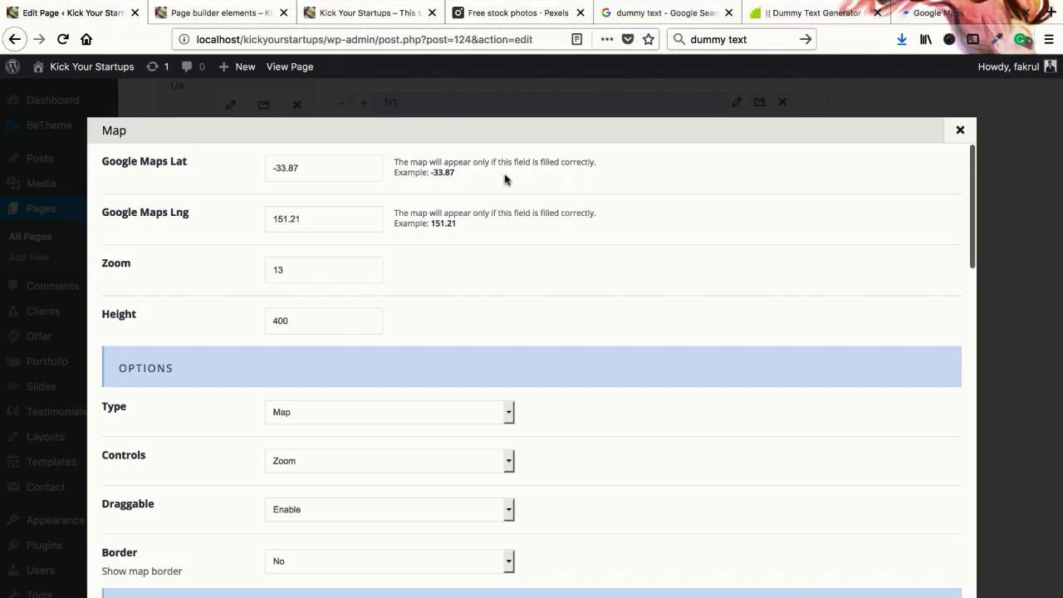
{"action": "key", "text": "ctrl+shift+Tab"}
Search Google Maps for 'mirpur dhaka'
{"action": "left_click", "coordinate": [175, 83]}
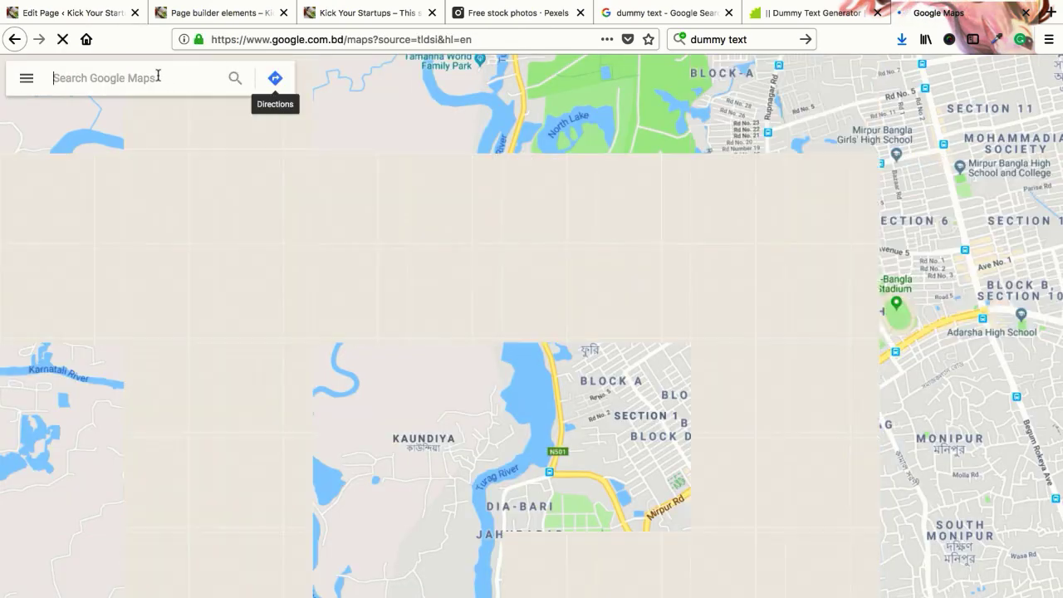
{"action": "type", "text": "mirpur dhak"}
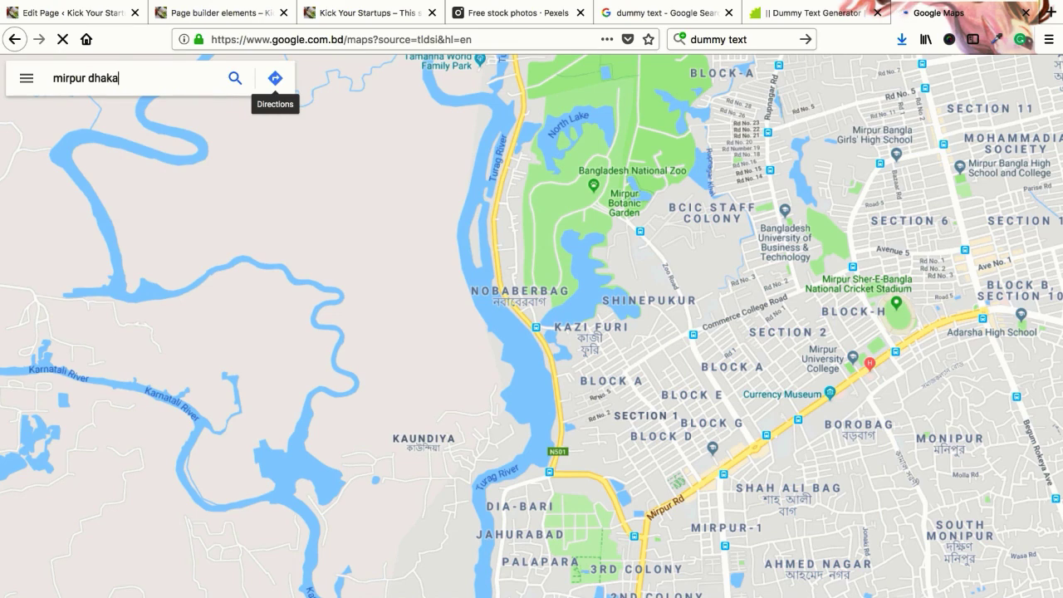
{"action": "type", "text": "a"}
{"action": "key", "text": "Return"}
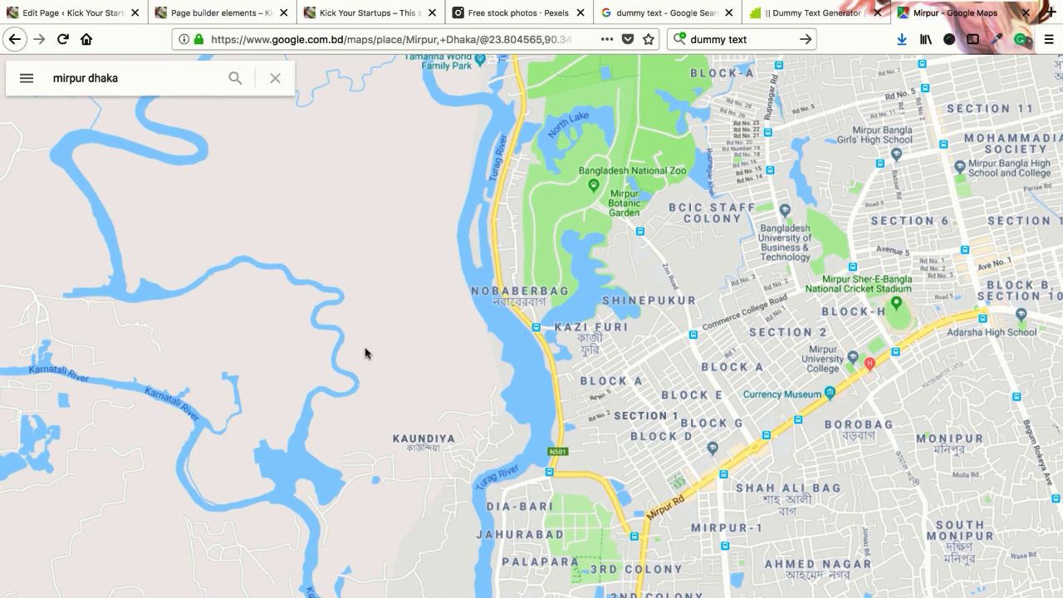
{"action": "scroll", "coordinate": [387, 252], "scroll_direction": "down", "scroll_amount": 5}
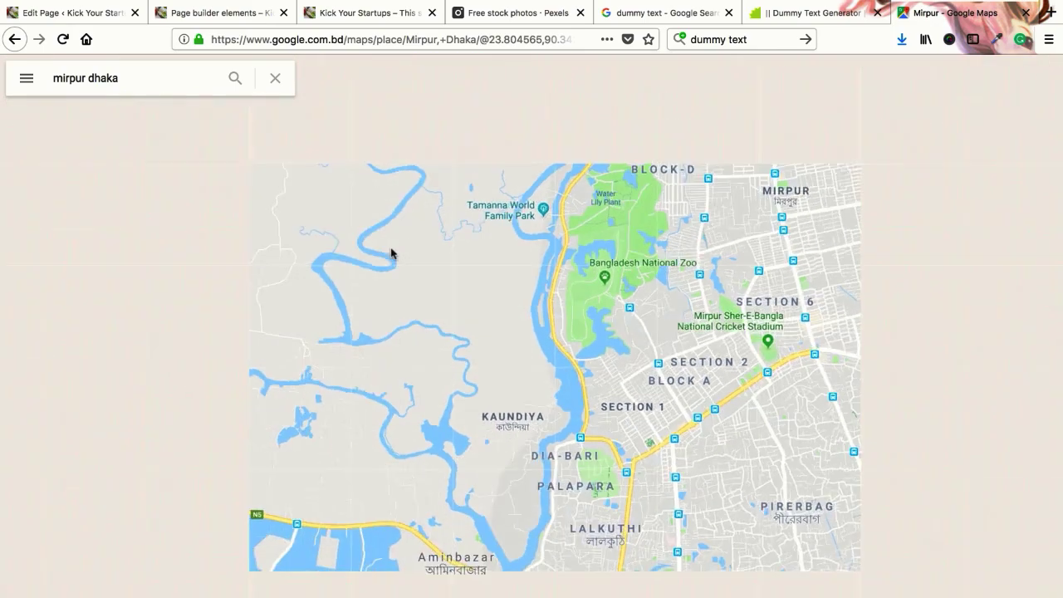
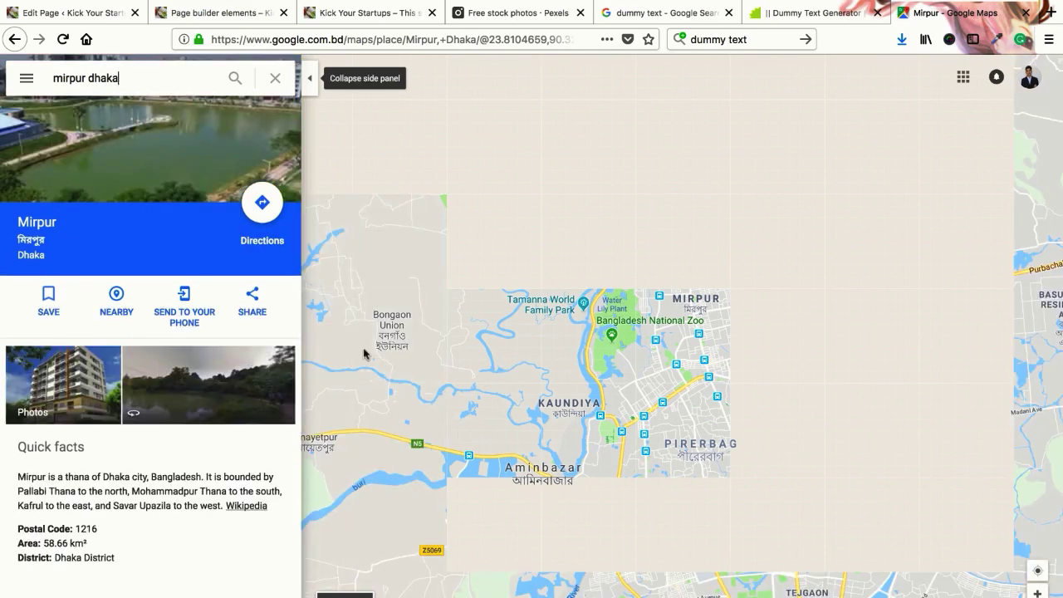
Bring up the Mirpur map's Embed map iframe code from Share and scroll through it
{"action": "left_click", "coordinate": [254, 304]}
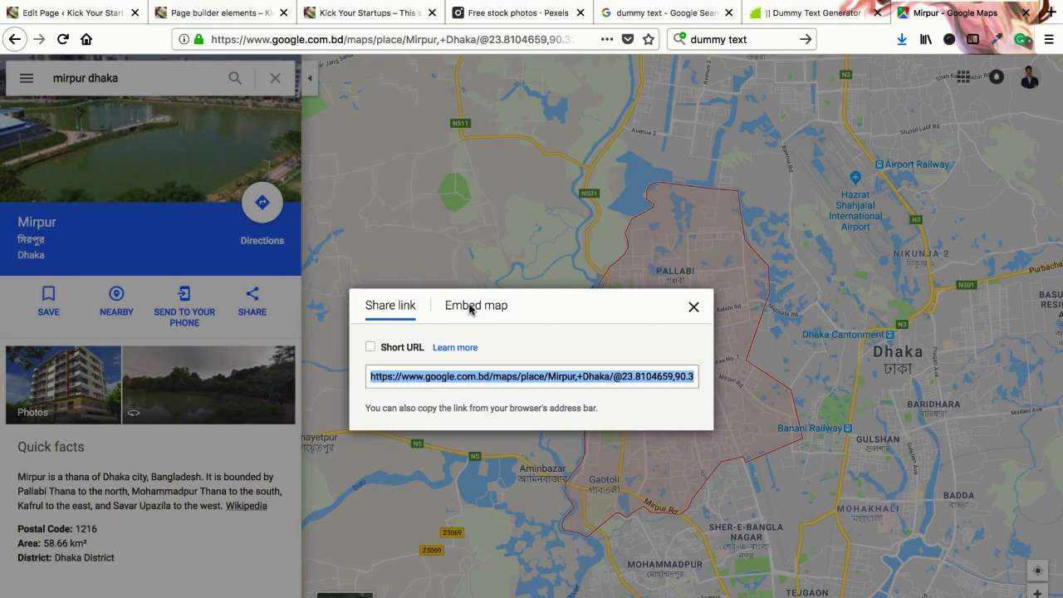
{"action": "left_click", "coordinate": [471, 307]}
{"action": "scroll", "coordinate": [532, 193], "scroll_direction": "right", "scroll_amount": 5}
{"action": "scroll", "coordinate": [532, 193], "scroll_direction": "right", "scroll_amount": 10}
{"action": "scroll", "coordinate": [532, 193], "scroll_direction": "right", "scroll_amount": 10}
{"action": "scroll", "coordinate": [532, 192], "scroll_direction": "left", "scroll_amount": 3}
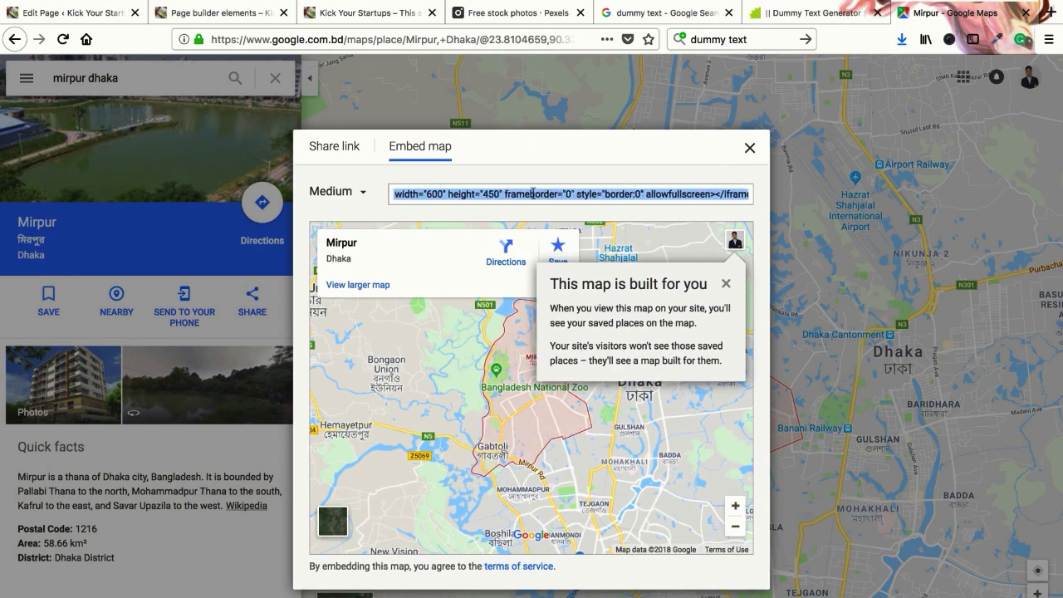
{"action": "scroll", "coordinate": [532, 193], "scroll_direction": "right", "scroll_amount": 3}
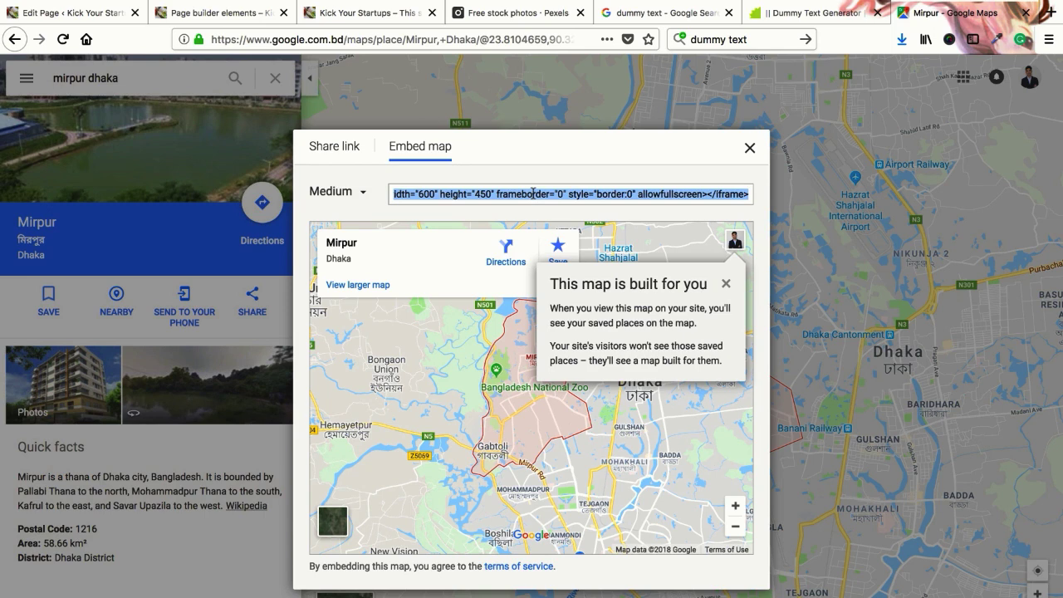
{"action": "scroll", "coordinate": [532, 193], "scroll_direction": "left", "scroll_amount": 10}
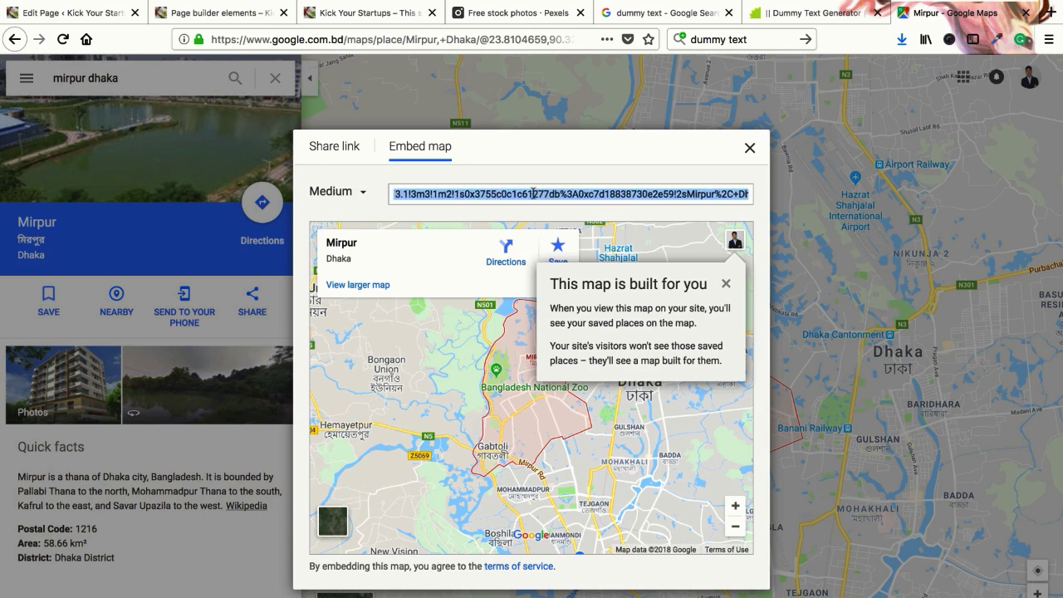
{"action": "scroll", "coordinate": [532, 192], "scroll_direction": "left", "scroll_amount": 10}
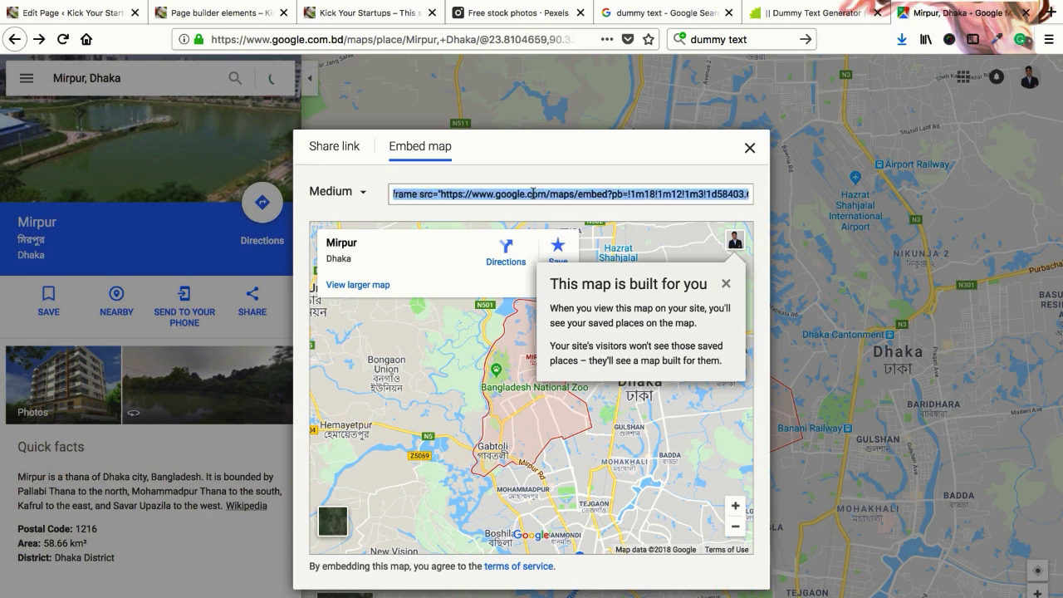
{"action": "scroll", "coordinate": [532, 192], "scroll_direction": "left", "scroll_amount": 3}
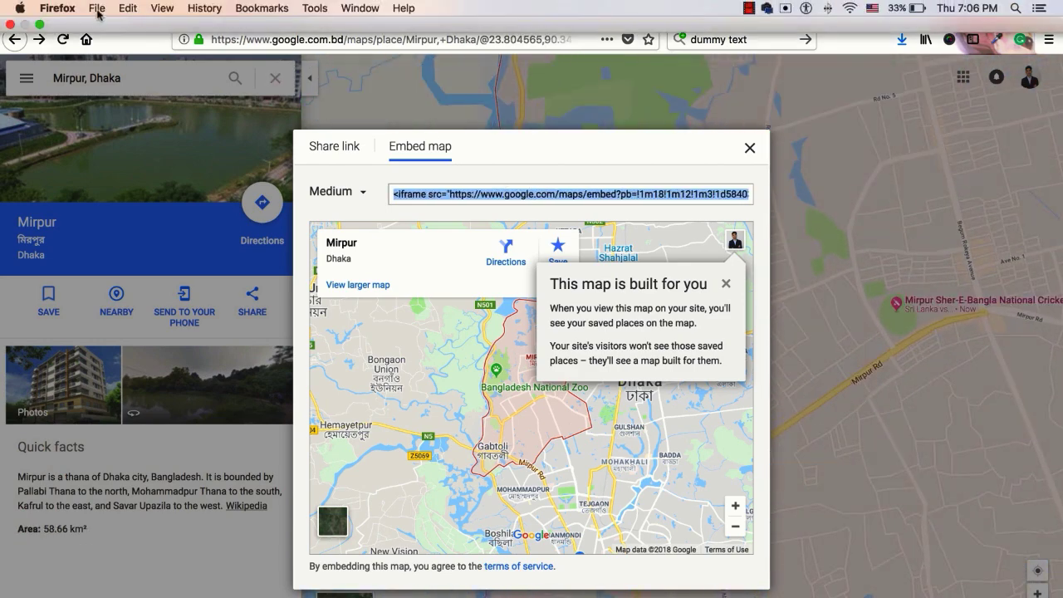
In WordPress, select the 'Google Maps Lat' label and search Google for it
{"action": "left_click", "coordinate": [96, 14]}
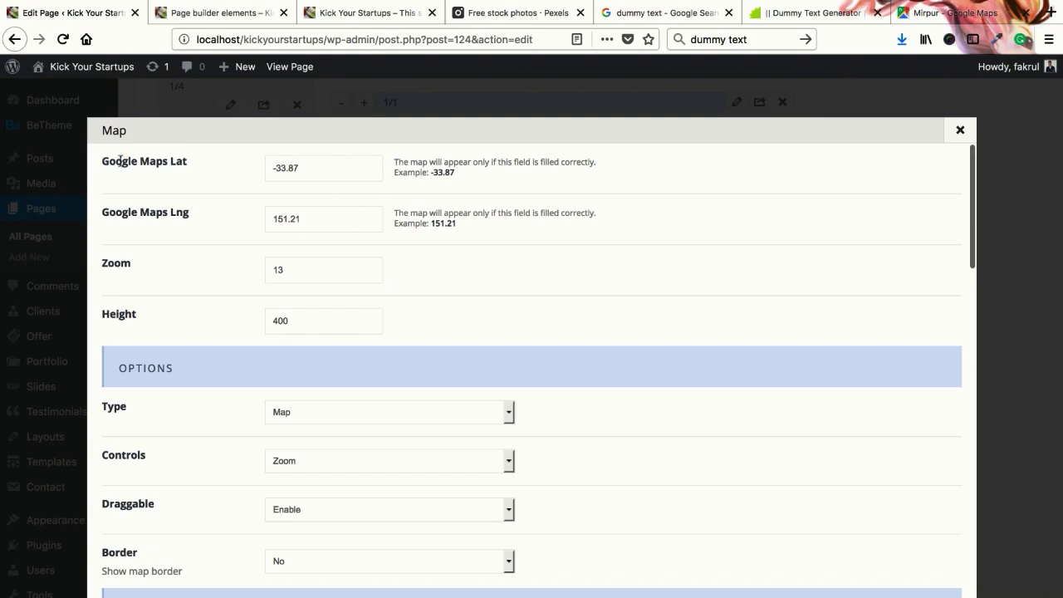
{"action": "left_click_drag", "start_coordinate": [105, 161], "coordinate": [181, 159]}
{"action": "right_click", "coordinate": [184, 160]}
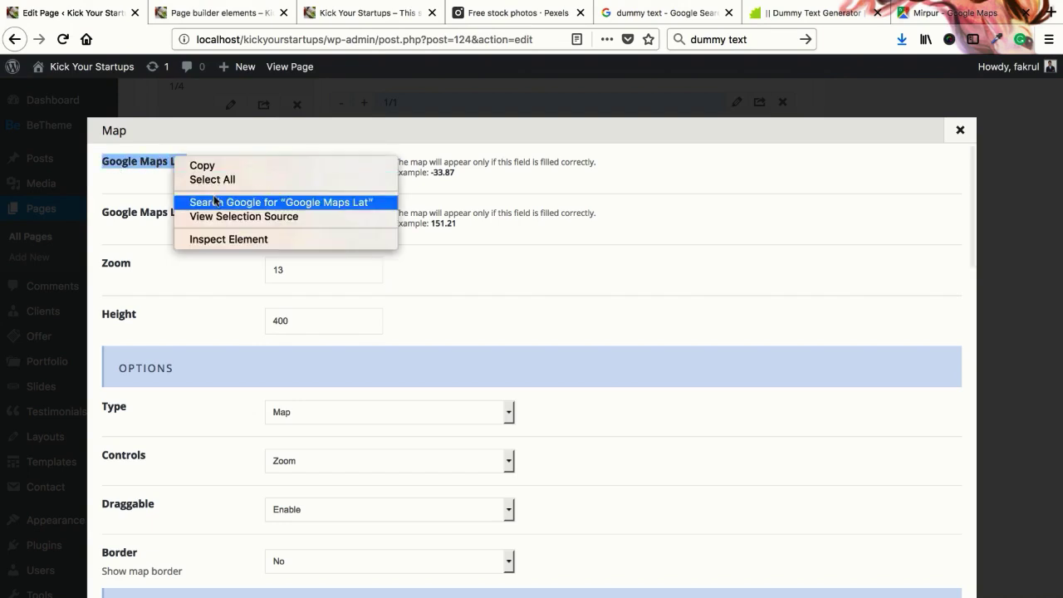
{"action": "left_click", "coordinate": [214, 204]}
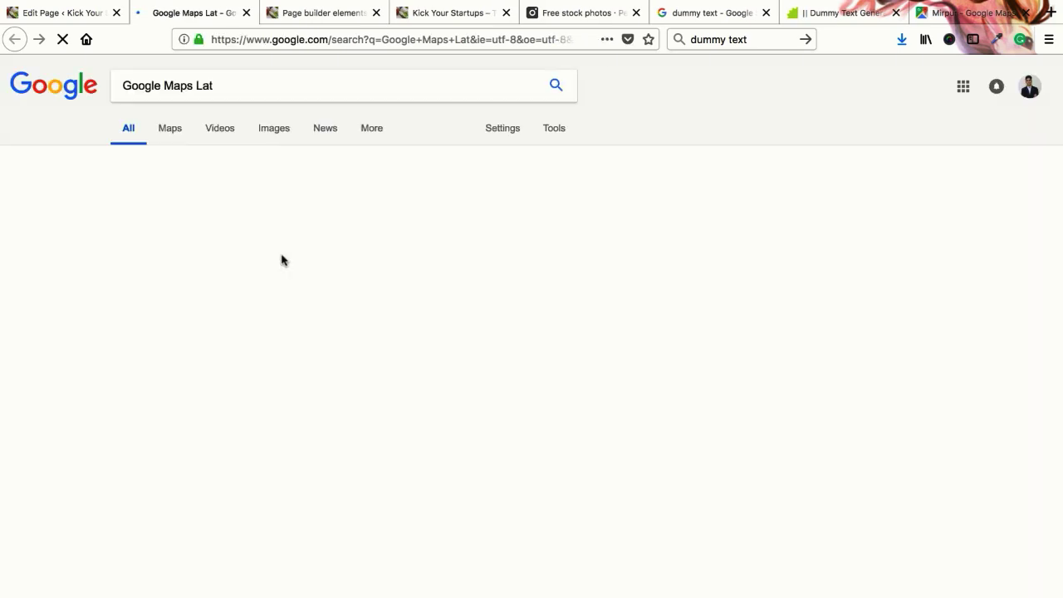
Open the mapcoordinates.net result from the Google Maps Lat search in a new tab
{"action": "scroll", "coordinate": [117, 276], "scroll_direction": "down", "scroll_amount": 1}
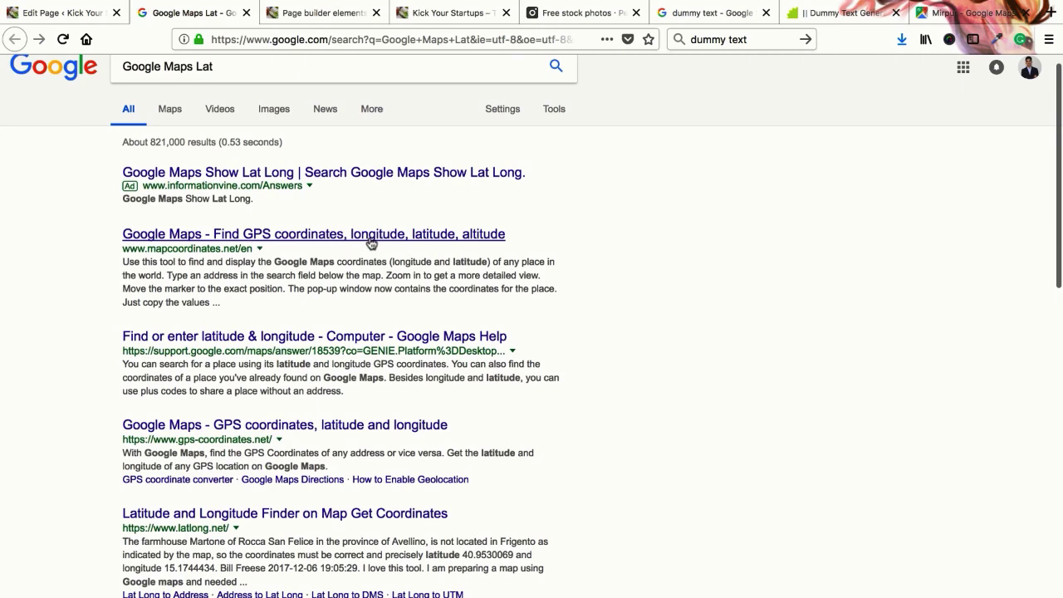
{"action": "left_click", "coordinate": [437, 243]}
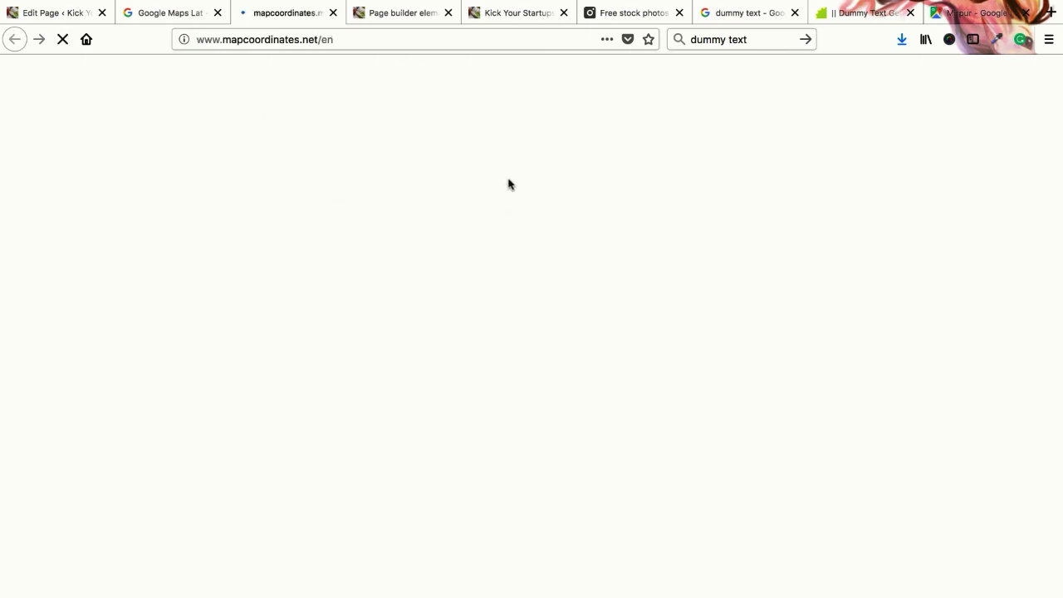
{"action": "left_click", "coordinate": [972, 12]}
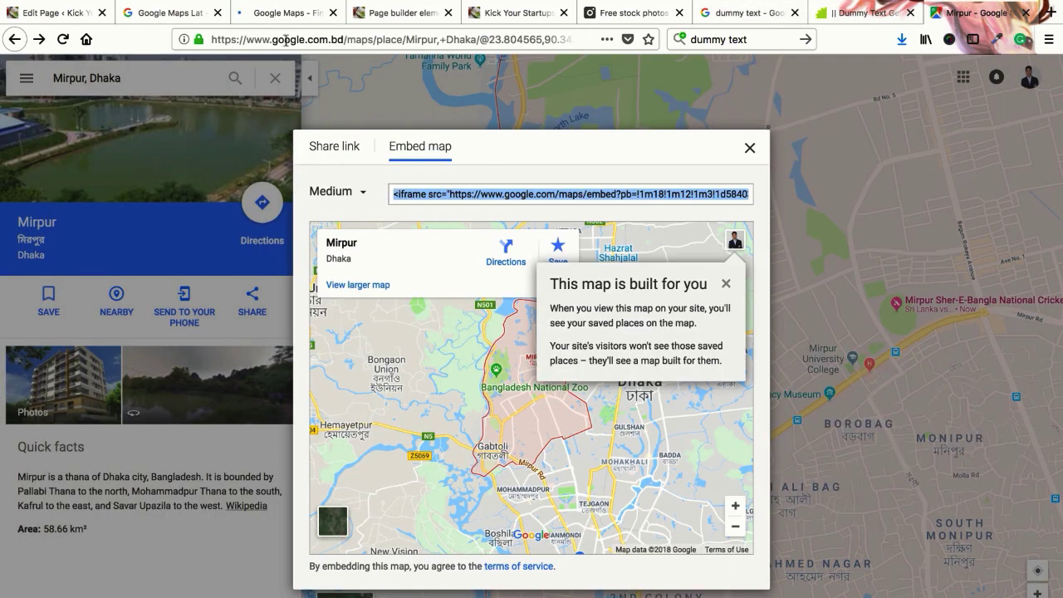
{"action": "left_click", "coordinate": [287, 15]}
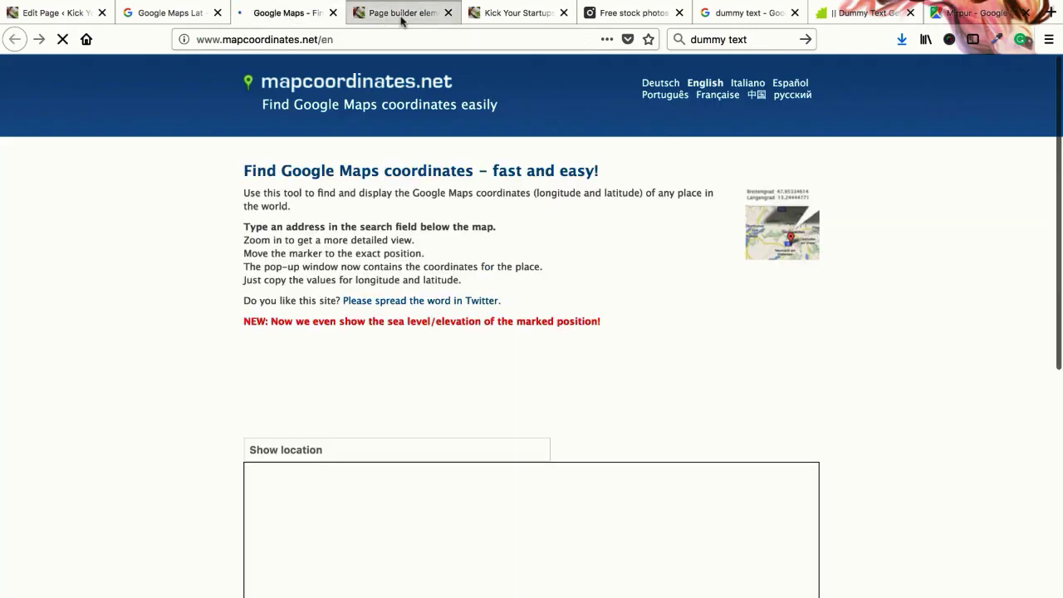
Search 'mirpur dhaka' in mapcoordinates.net's location field and pick the Mirpur, Dhaka suggestion
{"action": "left_click", "coordinate": [402, 14]}
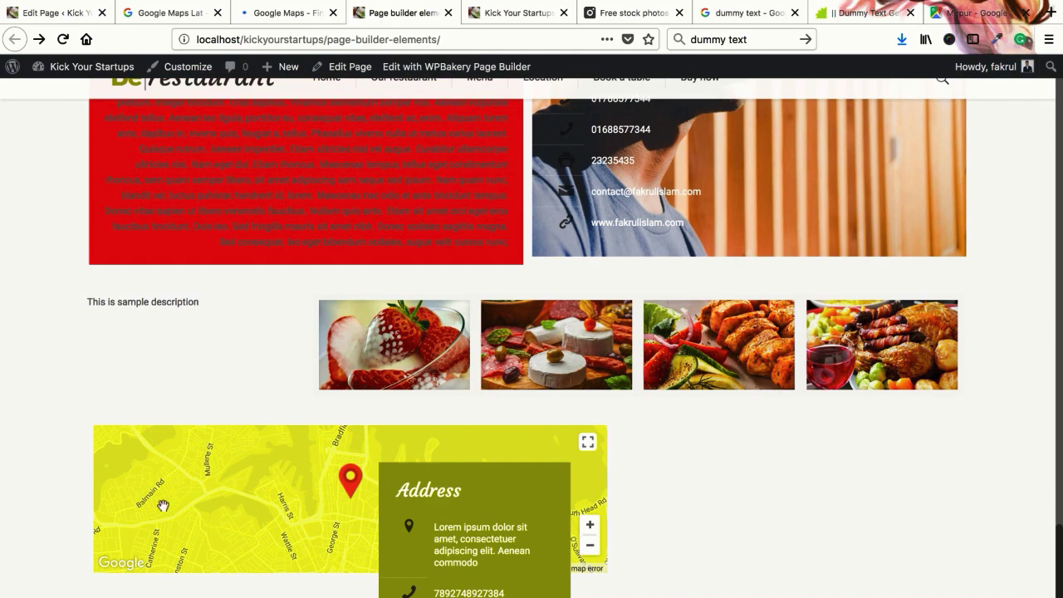
{"action": "left_click", "coordinate": [275, 13]}
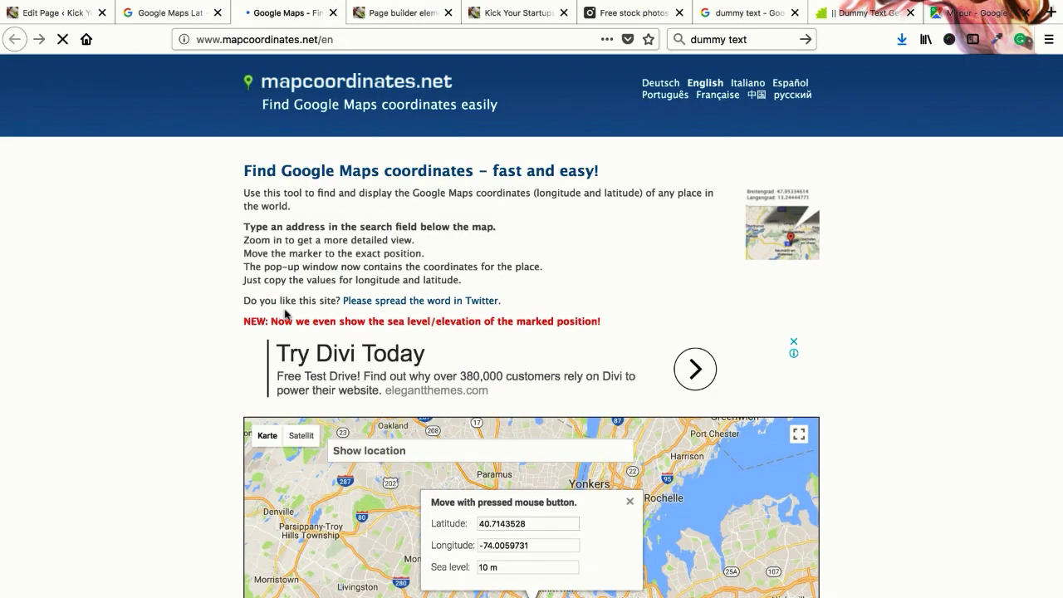
{"action": "scroll", "coordinate": [216, 339], "scroll_direction": "down", "scroll_amount": 1}
{"action": "left_click", "coordinate": [491, 368]}
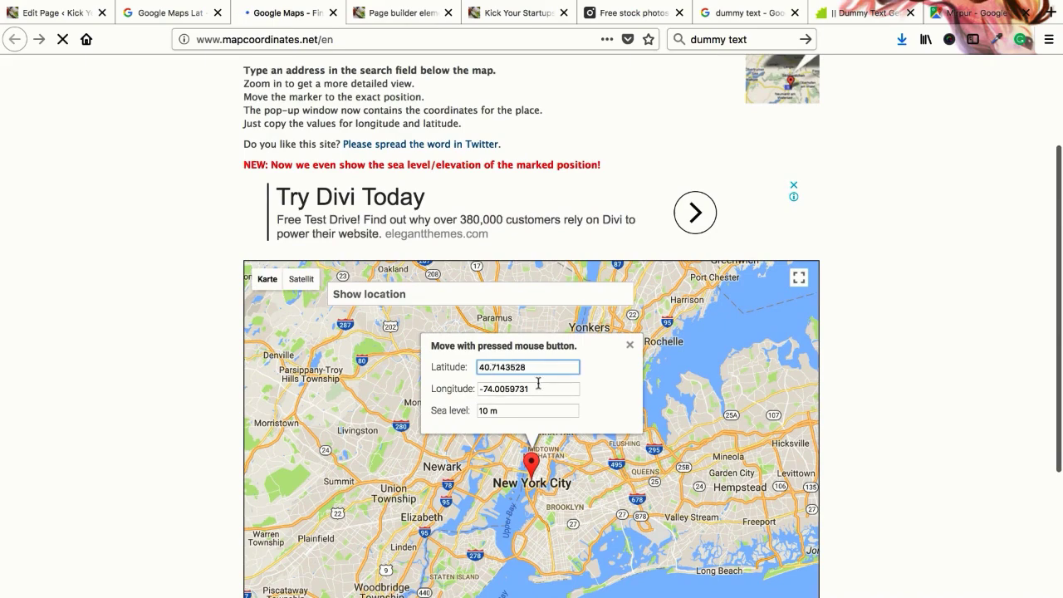
{"action": "scroll", "coordinate": [539, 383], "scroll_direction": "down", "scroll_amount": 2}
{"action": "left_click", "coordinate": [388, 218]}
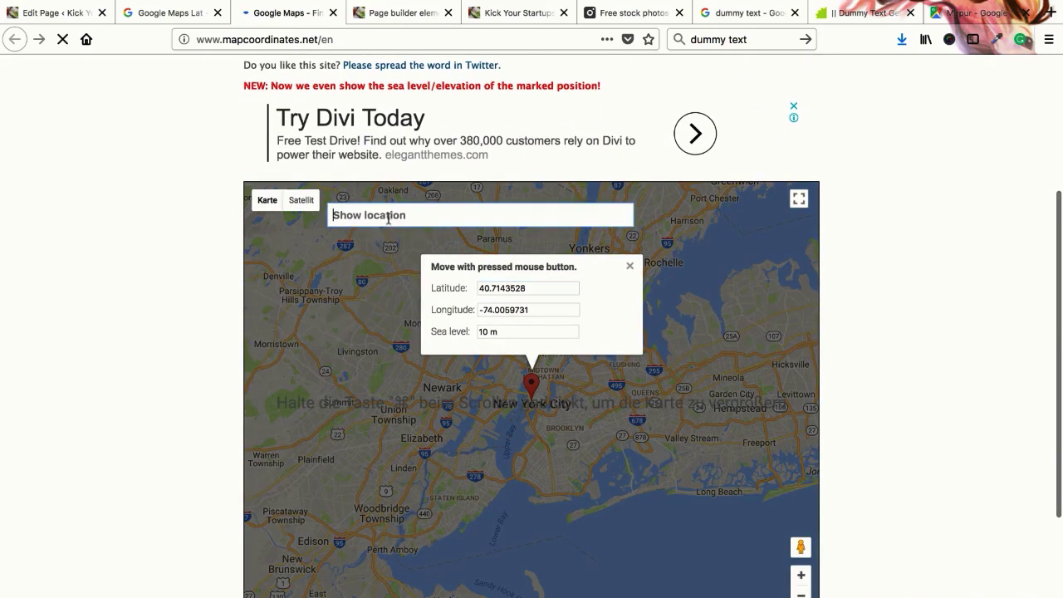
{"action": "type", "text": "mi"}
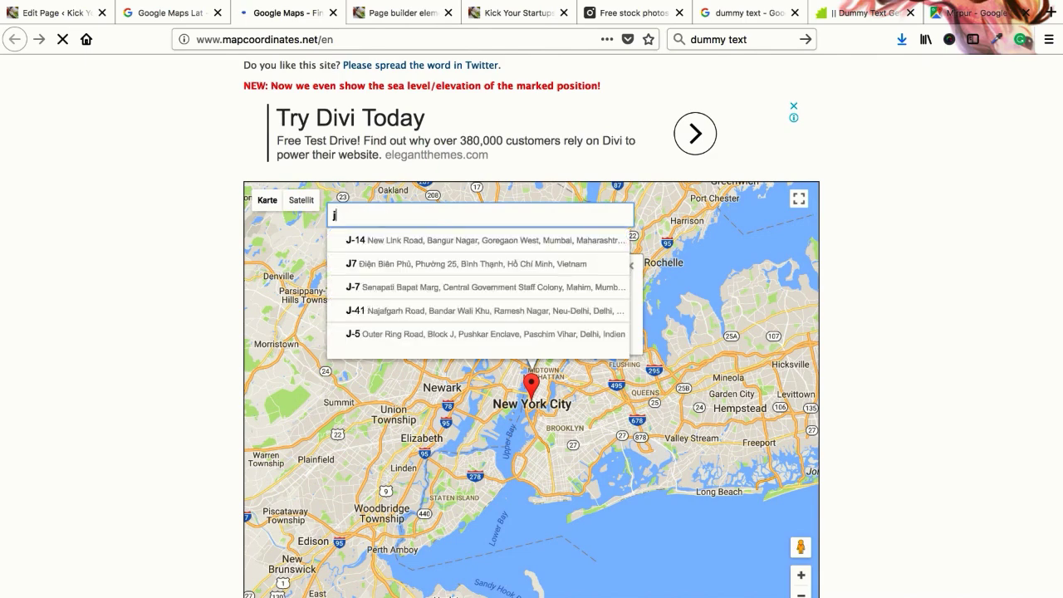
{"action": "type", "text": "rpur dhaka"}
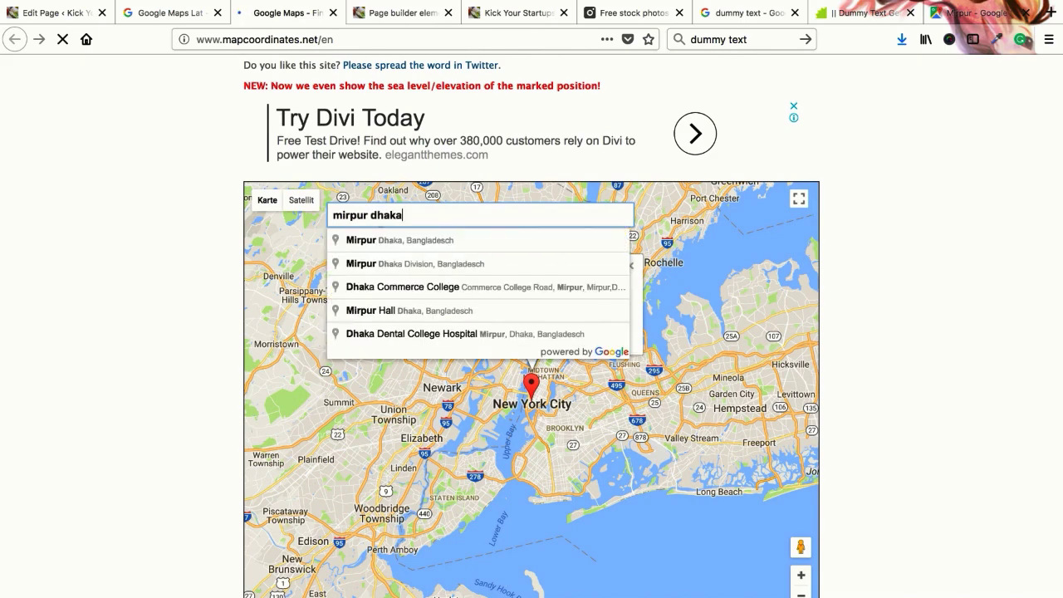
{"action": "left_click", "coordinate": [400, 239]}
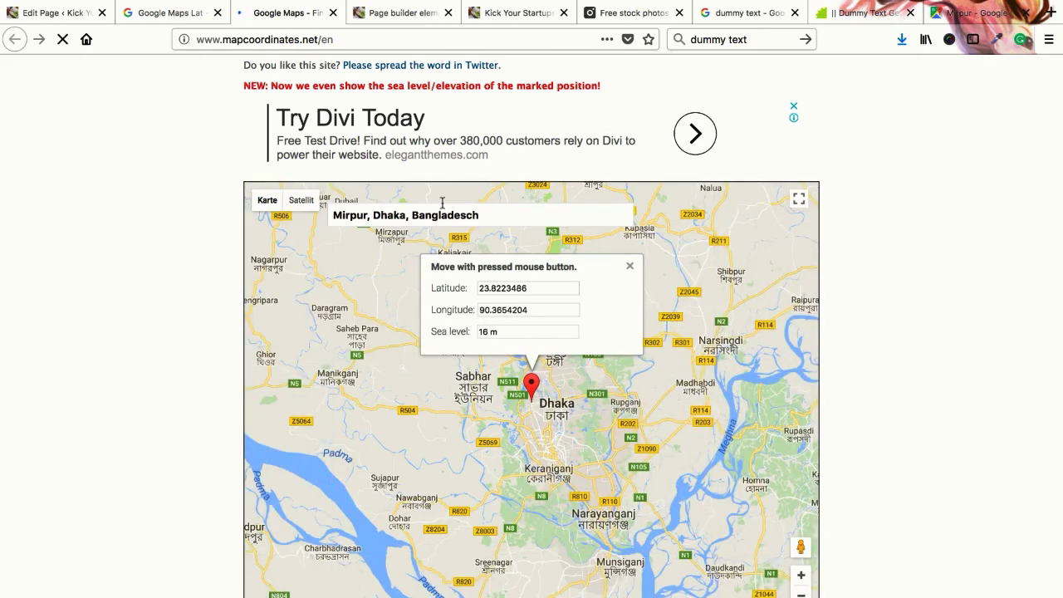
{"action": "left_click", "coordinate": [500, 291]}
{"action": "left_click", "coordinate": [496, 312]}
Choose Mirpur Road and read latitude 23.8067008 and longitude 90.366575
{"action": "triple_click", "coordinate": [393, 214]}
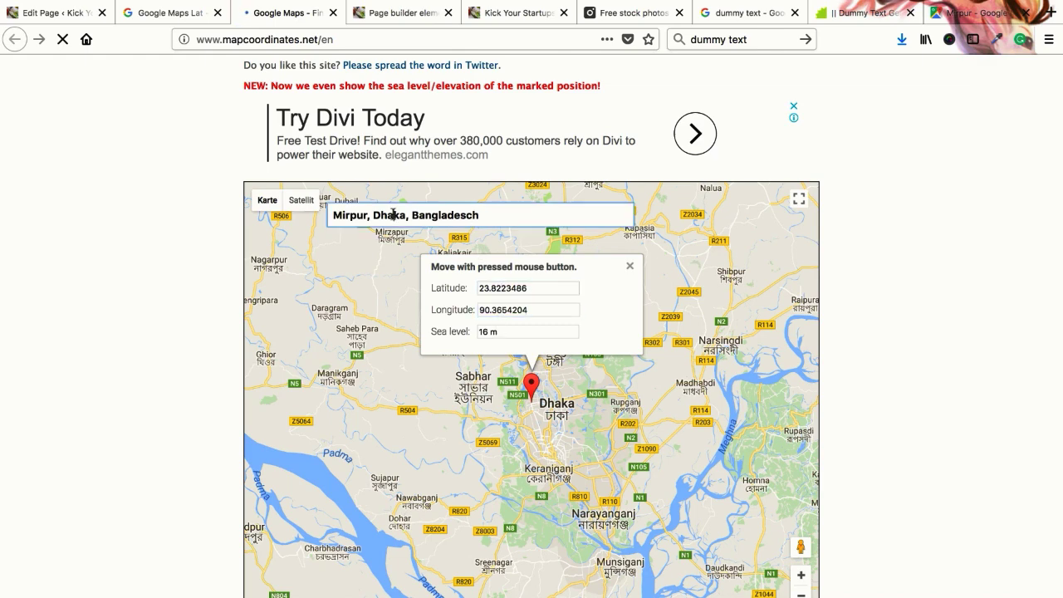
{"action": "key", "text": "Down"}
{"action": "key", "text": "Down"}
{"action": "key", "text": "Down"}
{"action": "key", "text": "Down"}
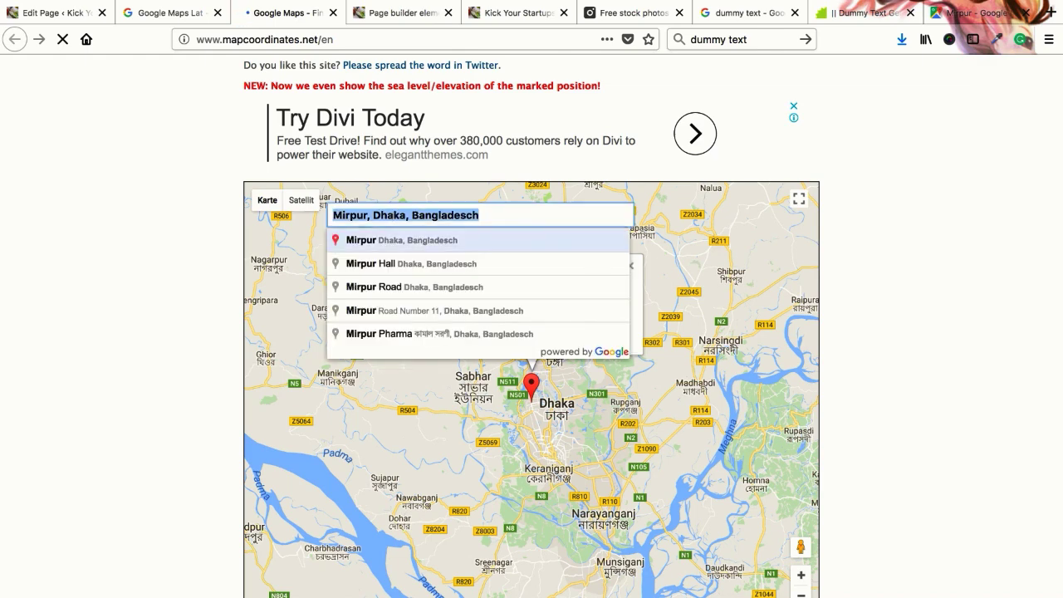
{"action": "key", "text": "Up"}
{"action": "key", "text": "Return"}
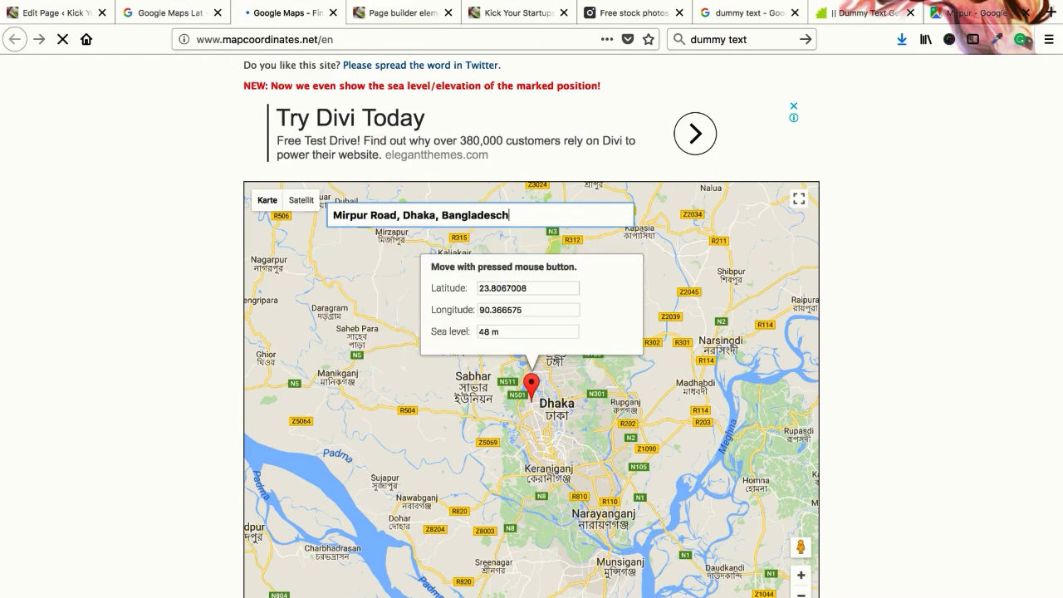
{"action": "left_click", "coordinate": [518, 289]}
{"action": "left_click", "coordinate": [511, 310]}
{"action": "left_click", "coordinate": [505, 291]}
{"action": "scroll", "coordinate": [498, 332], "scroll_direction": "down", "scroll_amount": 3}
{"action": "scroll", "coordinate": [254, 378], "scroll_direction": "up", "scroll_amount": 5}
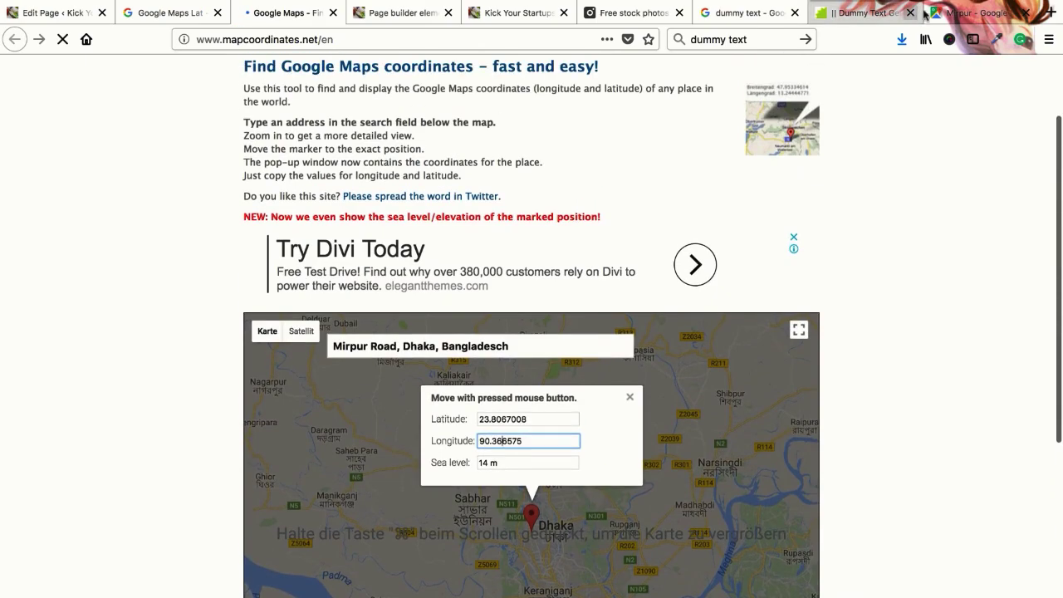
Check the Maps and WordPress tabs, then select the whole address search text to replace
{"action": "key", "text": "super+9"}
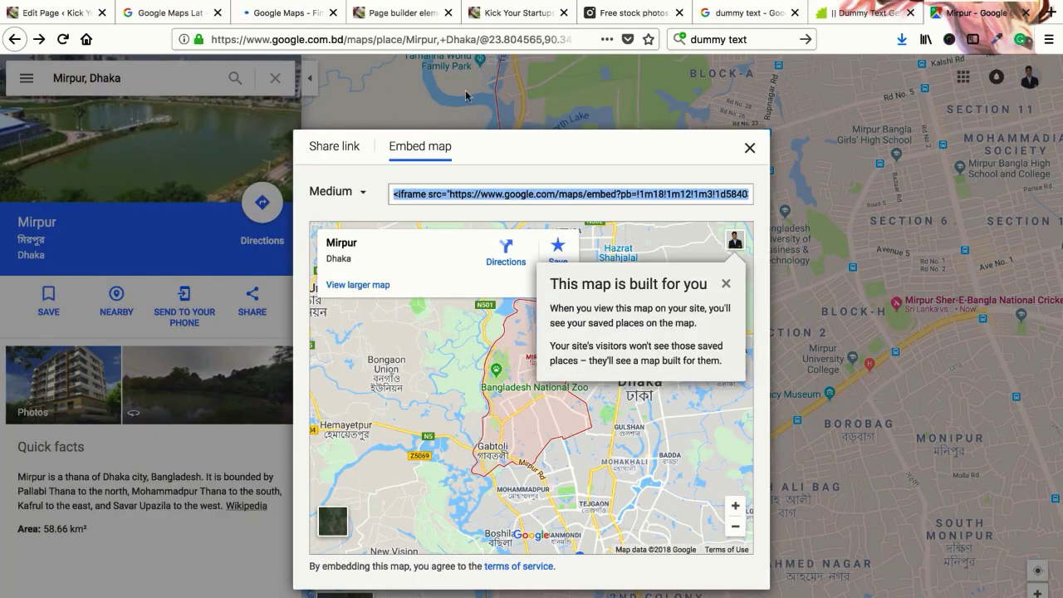
{"action": "left_click", "coordinate": [280, 15]}
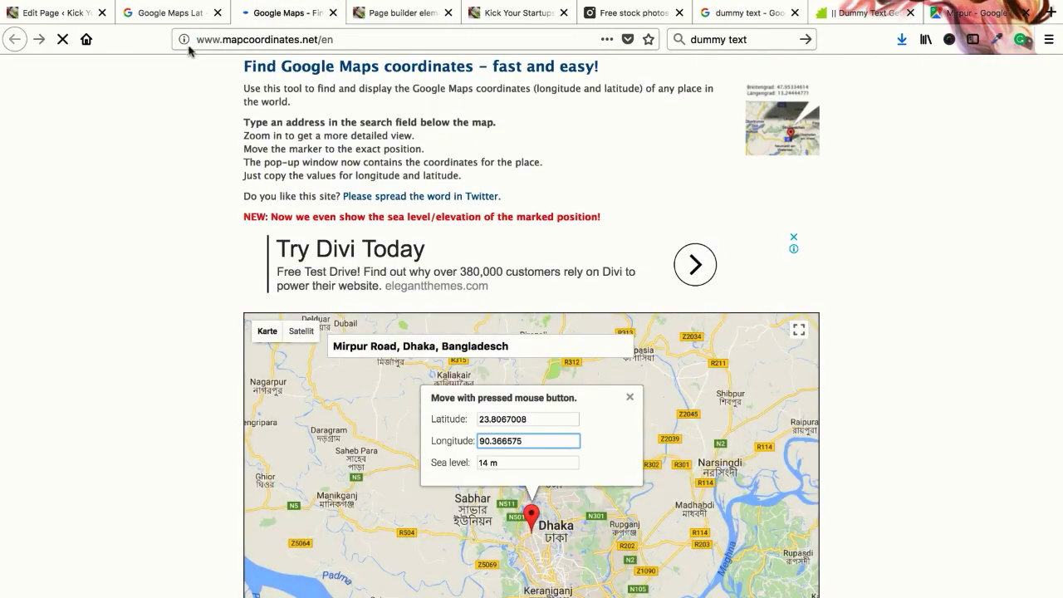
{"action": "left_click", "coordinate": [67, 14]}
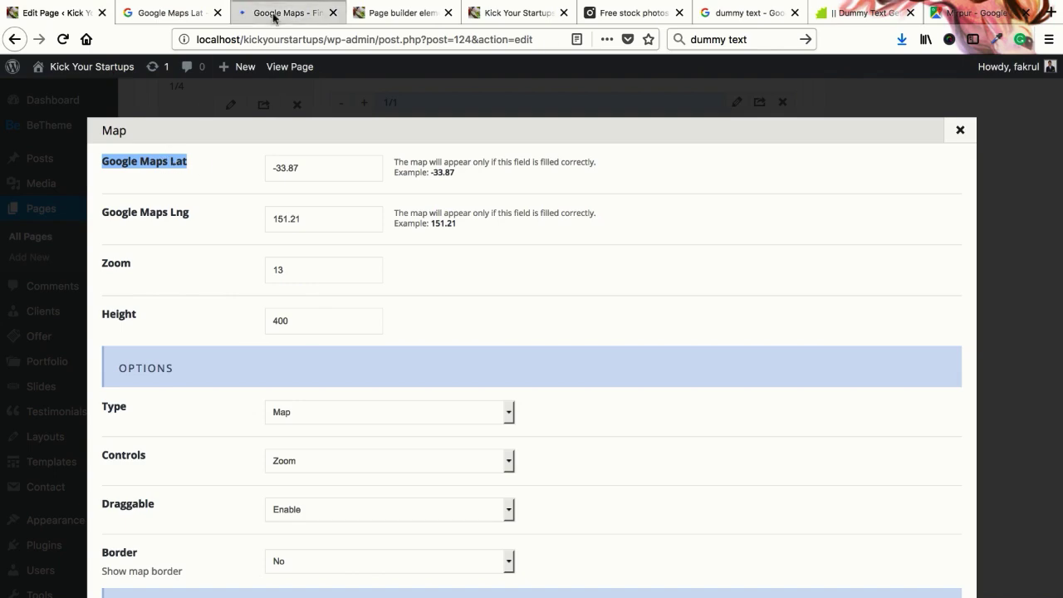
{"action": "left_click", "coordinate": [279, 14]}
{"action": "scroll", "coordinate": [564, 197], "scroll_direction": "down", "scroll_amount": 3}
{"action": "left_click", "coordinate": [545, 230]}
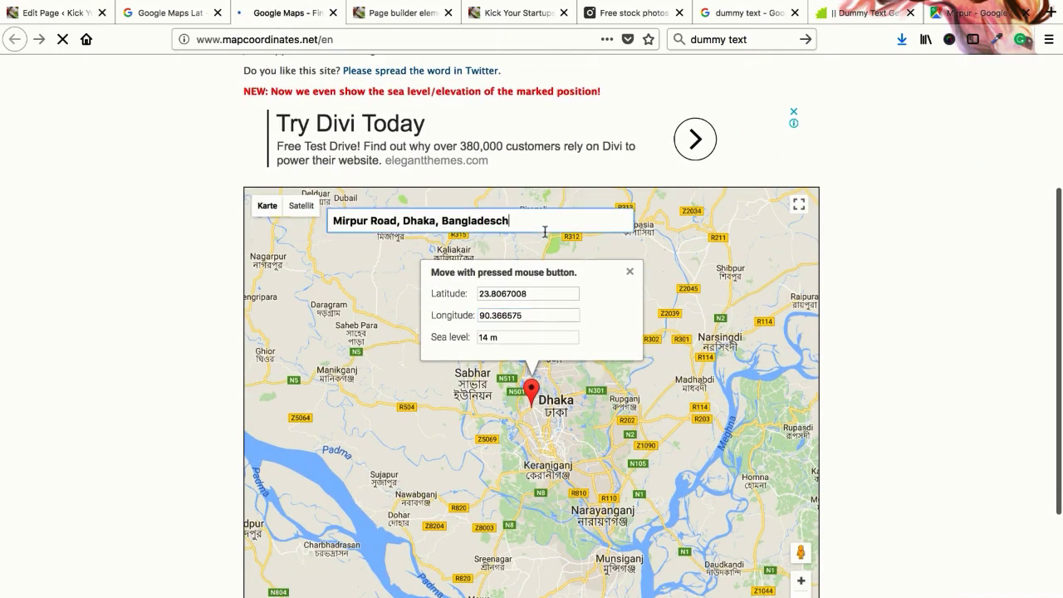
{"action": "key", "text": "super+a"}
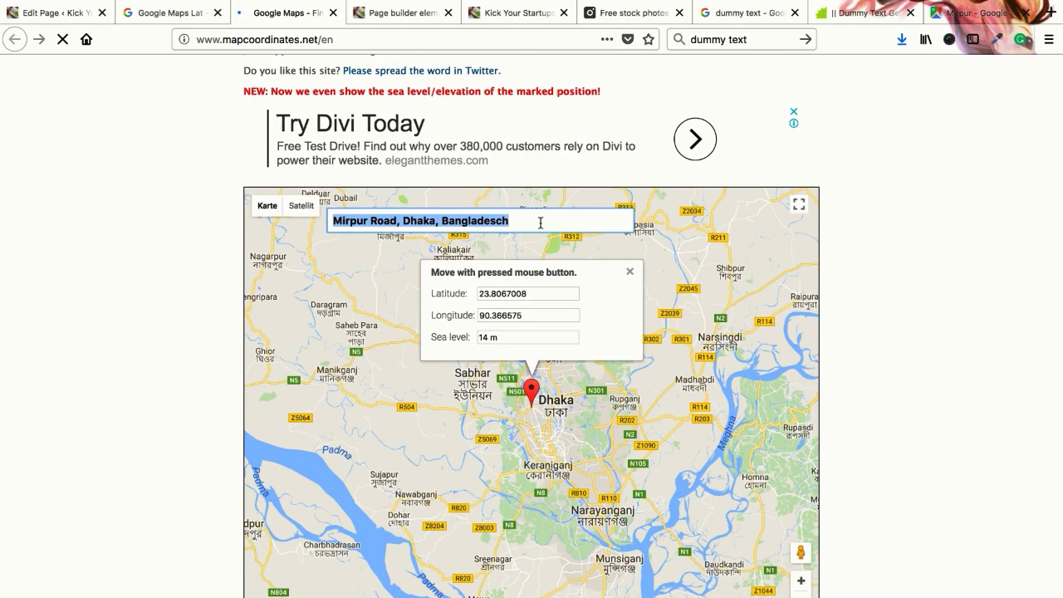
Search 'mirpur' again and confirm Mirpur Road, Dhaka as the location
{"action": "type", "text": "f"}
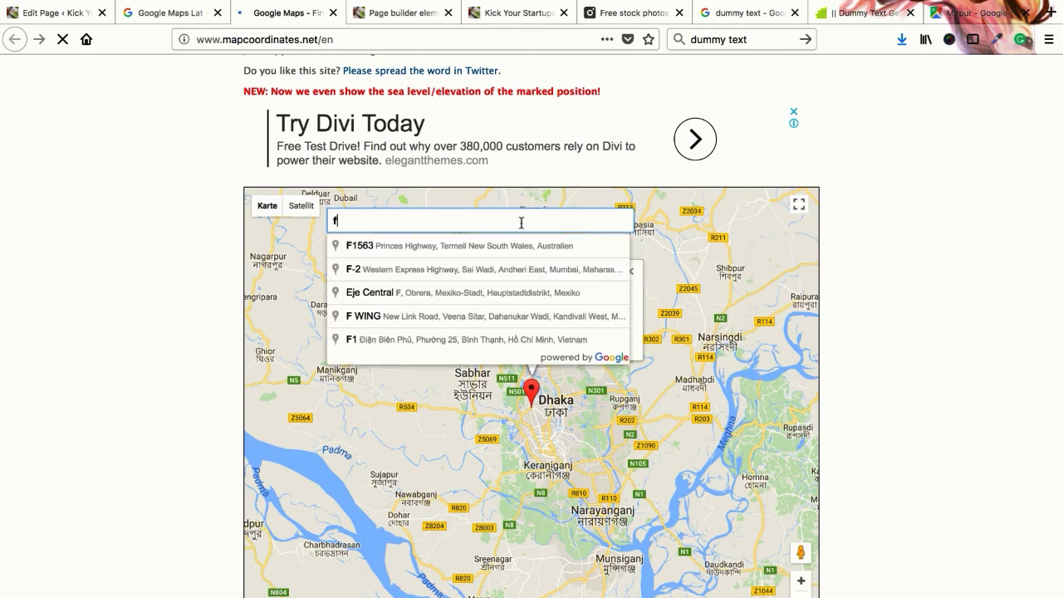
{"action": "key", "text": "BackSpace"}
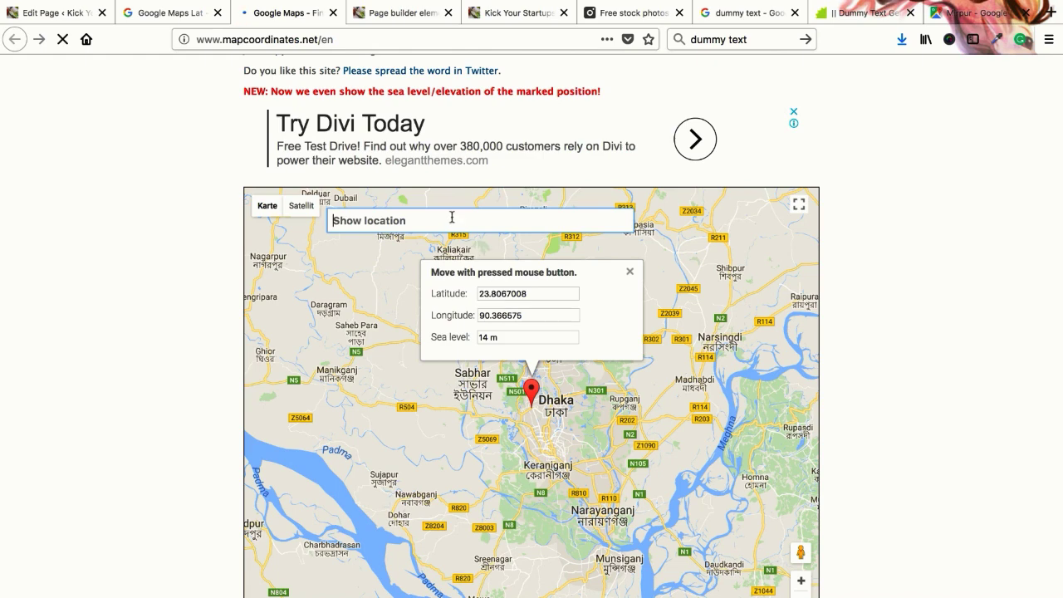
{"action": "type", "text": "mirpur"}
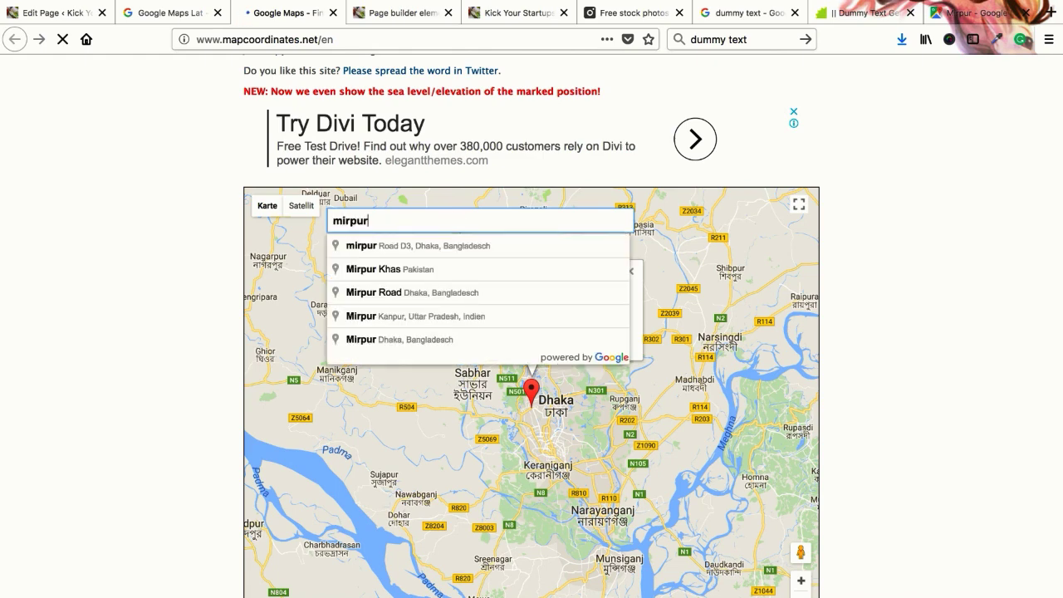
{"action": "key", "text": "Down"}
{"action": "key", "text": "Down"}
{"action": "key", "text": "Down"}
{"action": "key", "text": "Down"}
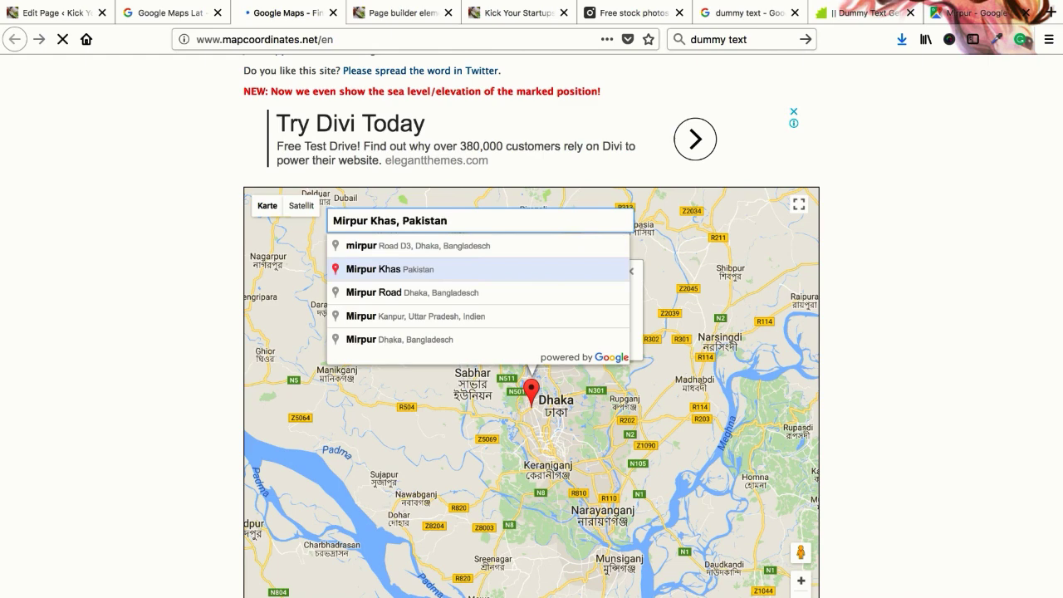
{"action": "key", "text": "Up"}
{"action": "key", "text": "Return"}
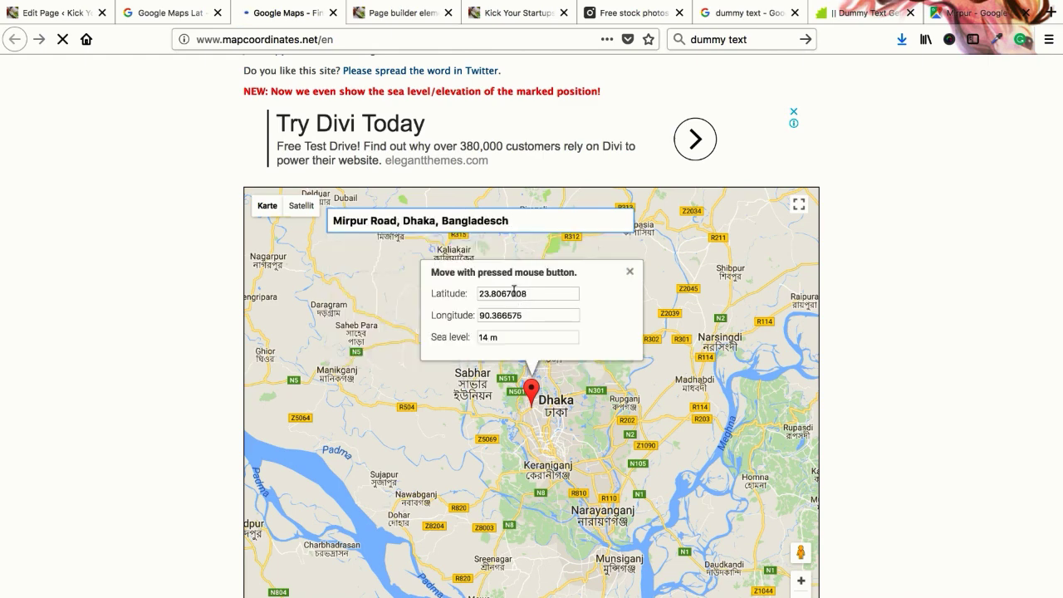
Search 'firmgate dhaka', pick Farmgate, and copy its latitude 23.7561067
{"action": "triple_click", "coordinate": [447, 230]}
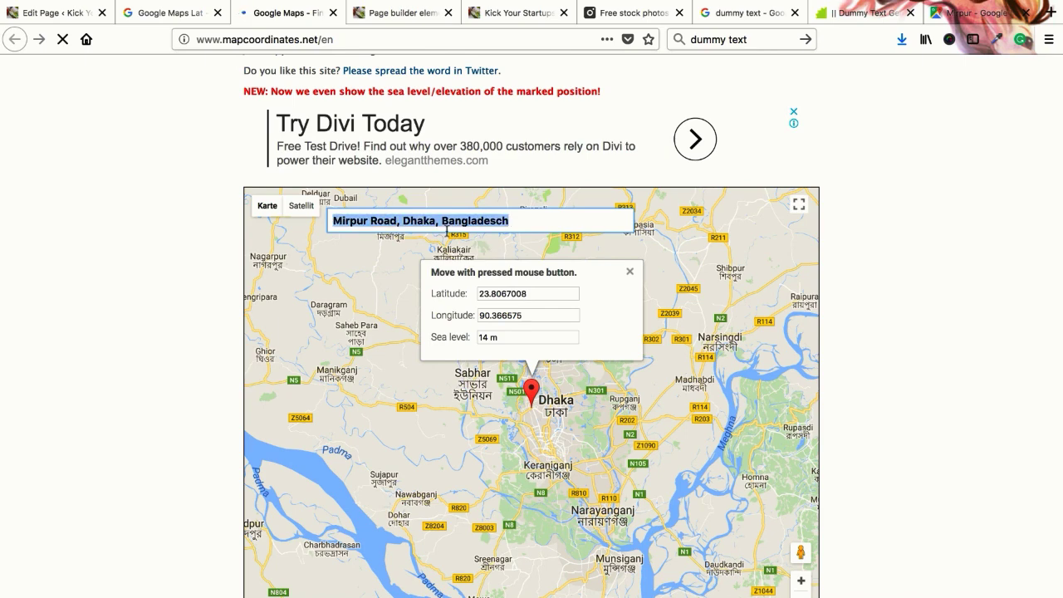
{"action": "type", "text": "firmg"}
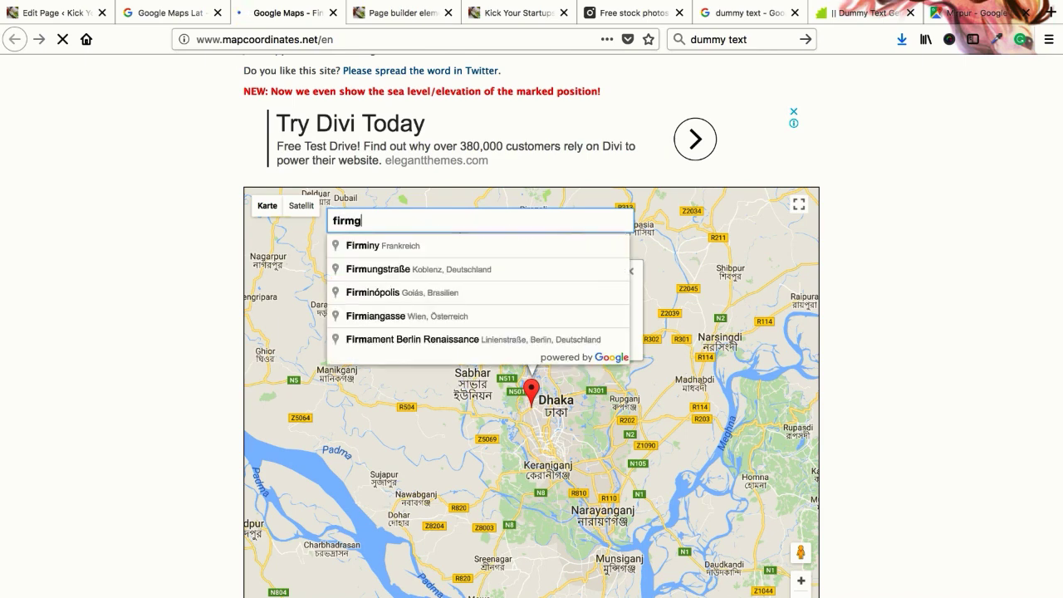
{"action": "type", "text": "ate dhaka"}
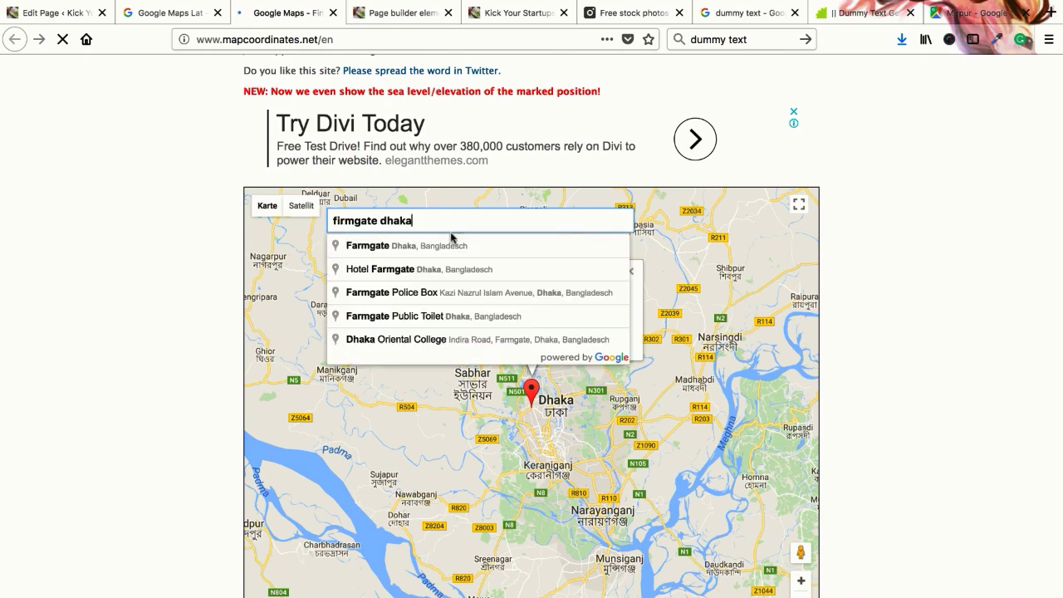
{"action": "left_click", "coordinate": [435, 248]}
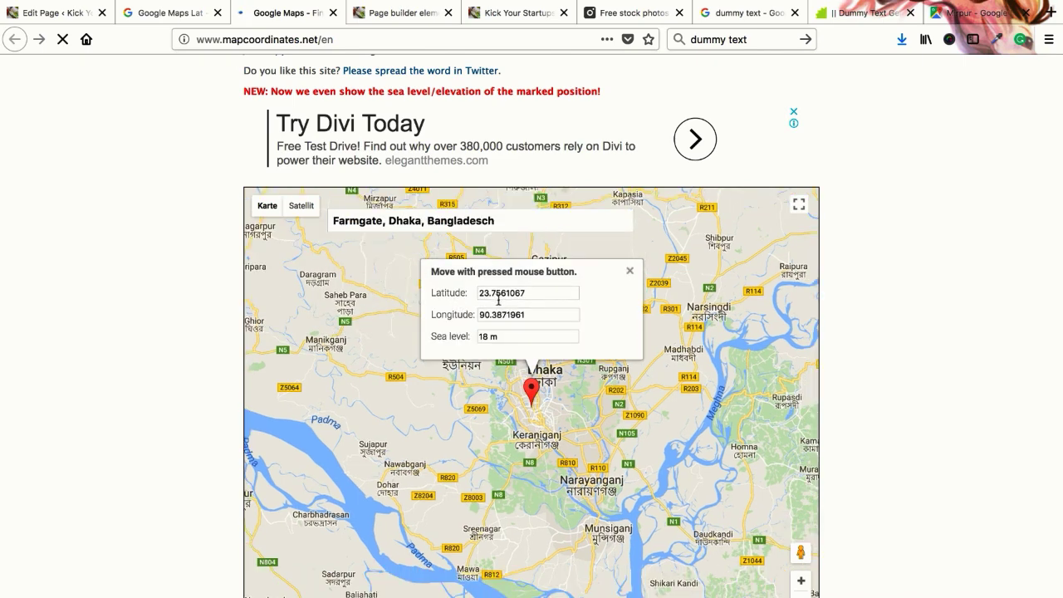
{"action": "left_click_drag", "start_coordinate": [541, 293], "coordinate": [472, 292]}
{"action": "key", "text": "ctrl+c"}
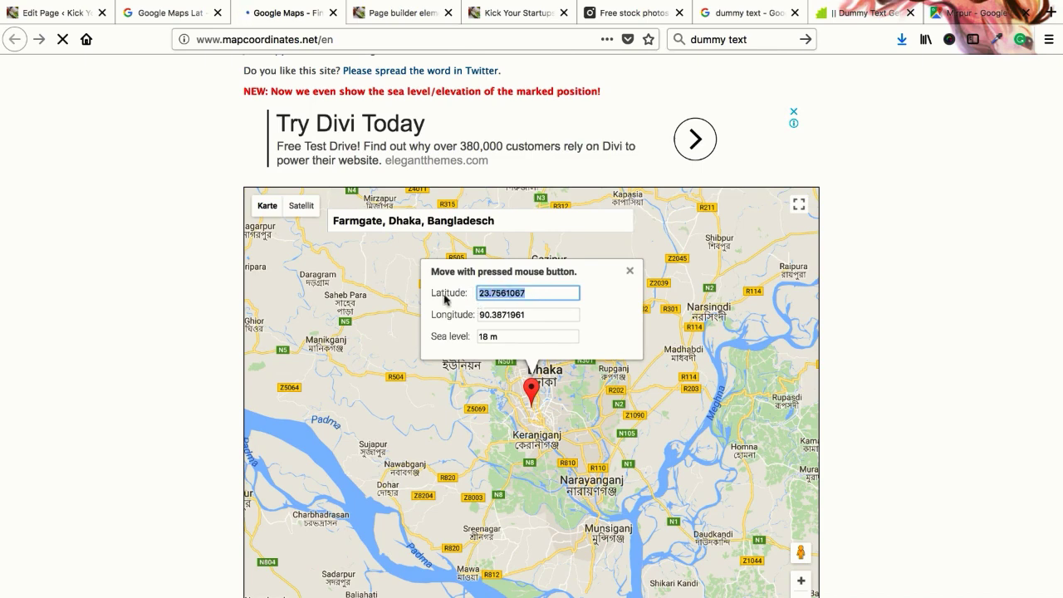
Replace the WordPress map's Lat value -33.87 with 23.7561067, then select longitude 90.3871961
{"action": "left_click", "coordinate": [62, 13]}
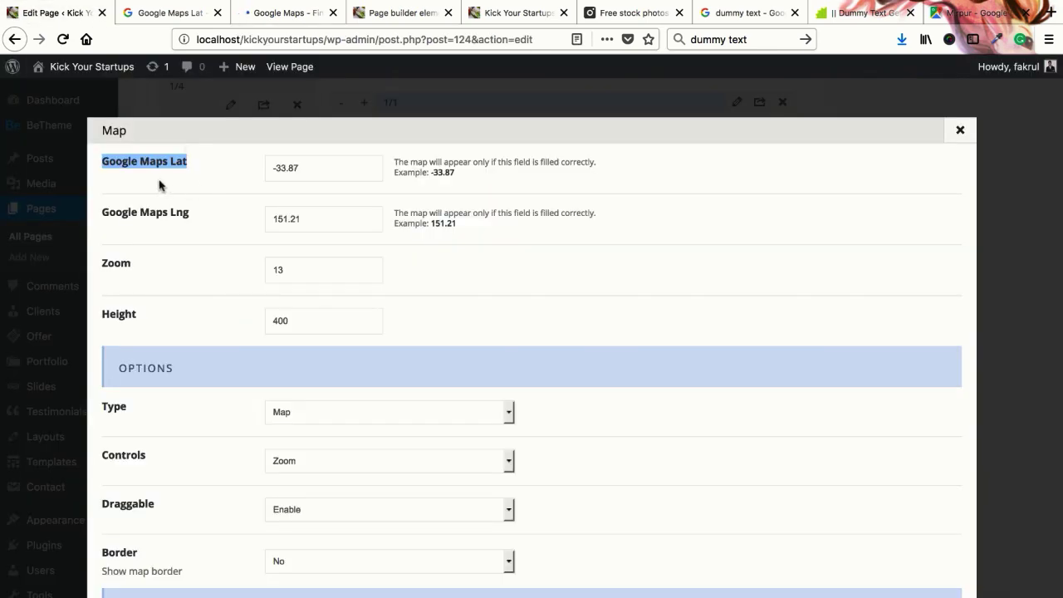
{"action": "left_click", "coordinate": [179, 183]}
{"action": "triple_click", "coordinate": [342, 167]}
{"action": "key", "text": "ctrl+v"}
{"action": "left_click", "coordinate": [283, 13]}
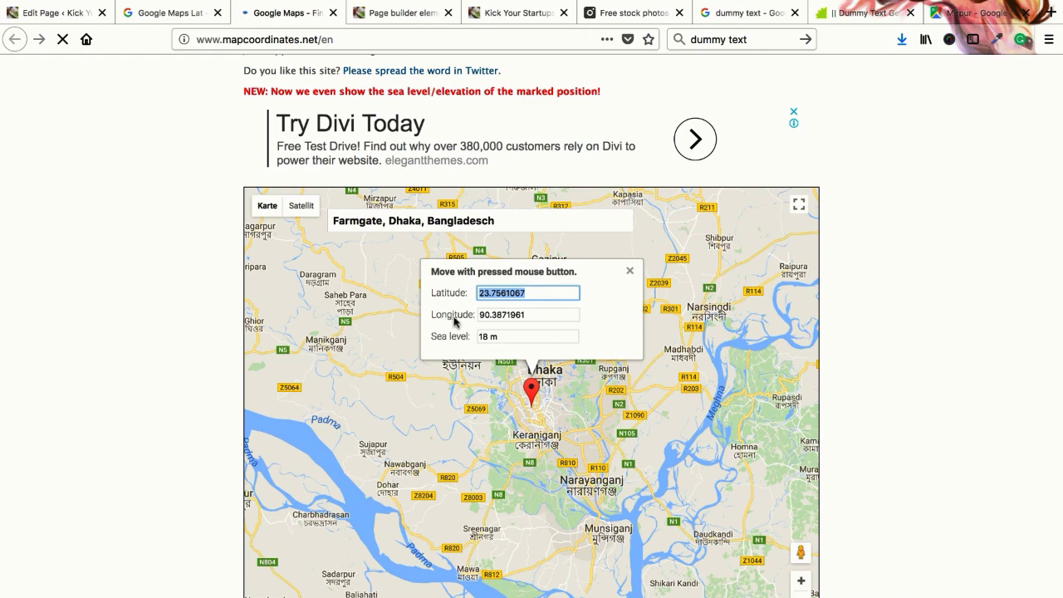
{"action": "triple_click", "coordinate": [543, 317]}
{"action": "key", "text": "ctrl+c"}
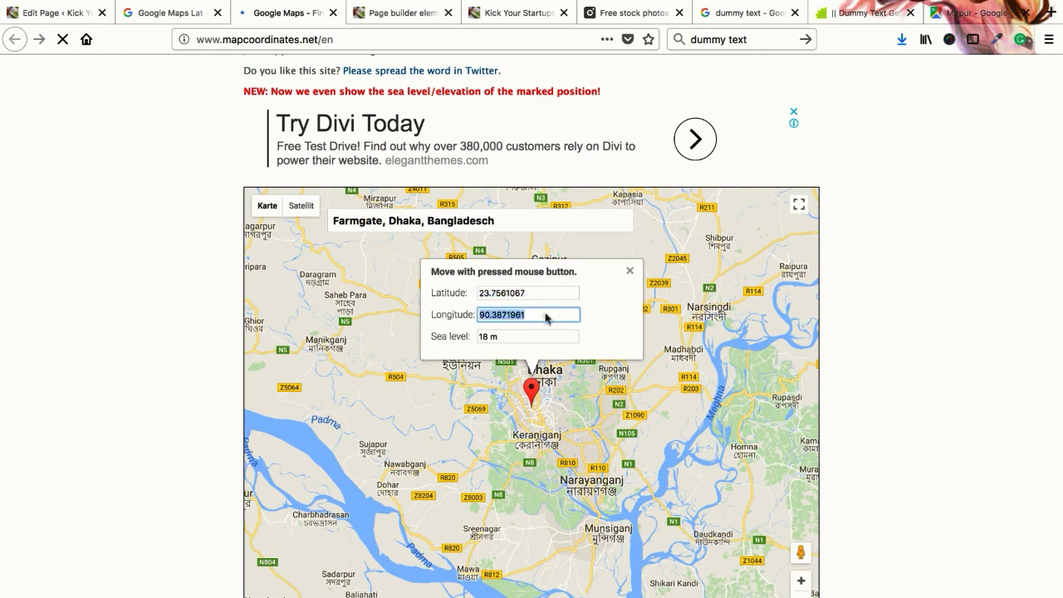
Replace Lng 151.21 with 90.3871961, save the Map item and update the page
{"action": "left_click", "coordinate": [54, 12]}
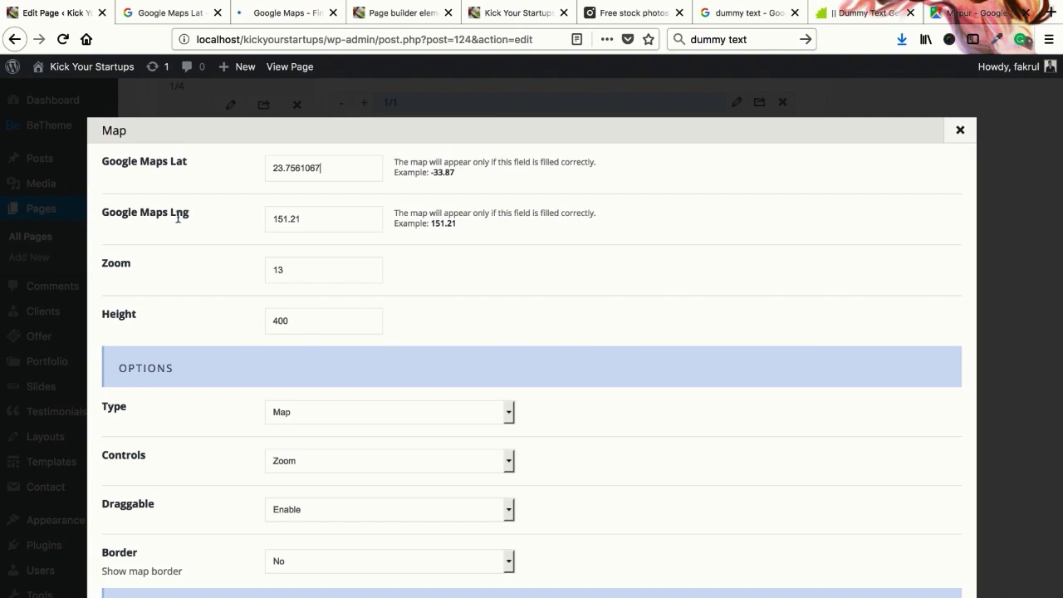
{"action": "key", "text": "ctrl+a"}
{"action": "key", "text": "ctrl+v"}
{"action": "scroll", "coordinate": [461, 334], "scroll_direction": "down", "scroll_amount": 10}
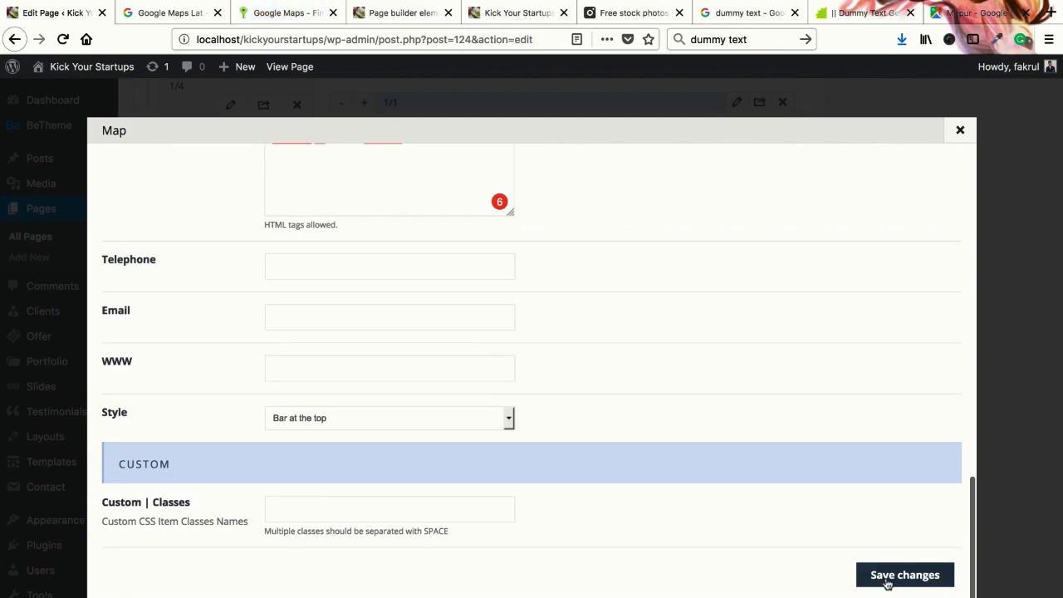
{"action": "left_click", "coordinate": [888, 579]}
{"action": "scroll", "coordinate": [856, 328], "scroll_direction": "up", "scroll_amount": 15}
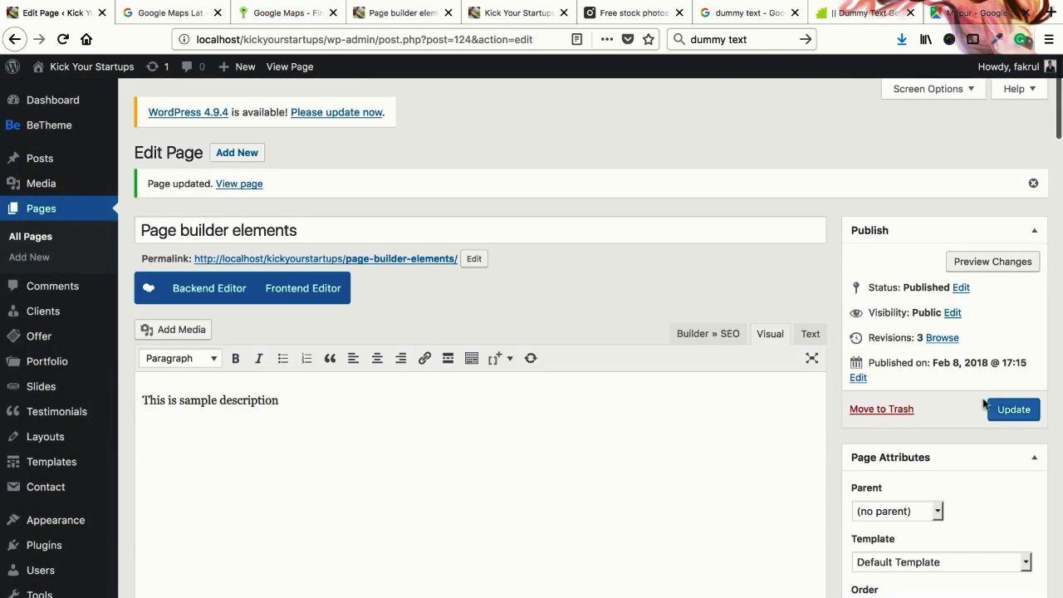
{"action": "left_click", "coordinate": [997, 409]}
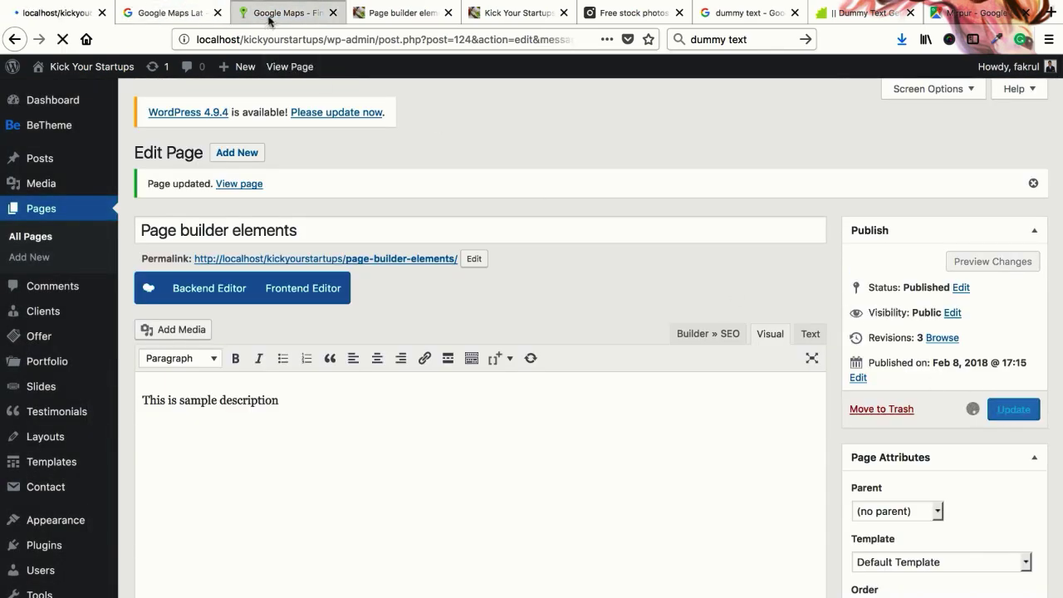
Reload the live Page builder elements page to see the Farmgate map, then return to mapcoordinates.net
{"action": "left_click", "coordinate": [315, 13]}
{"action": "left_click", "coordinate": [400, 14]}
{"action": "right_click", "coordinate": [401, 13]}
{"action": "left_click", "coordinate": [411, 16]}
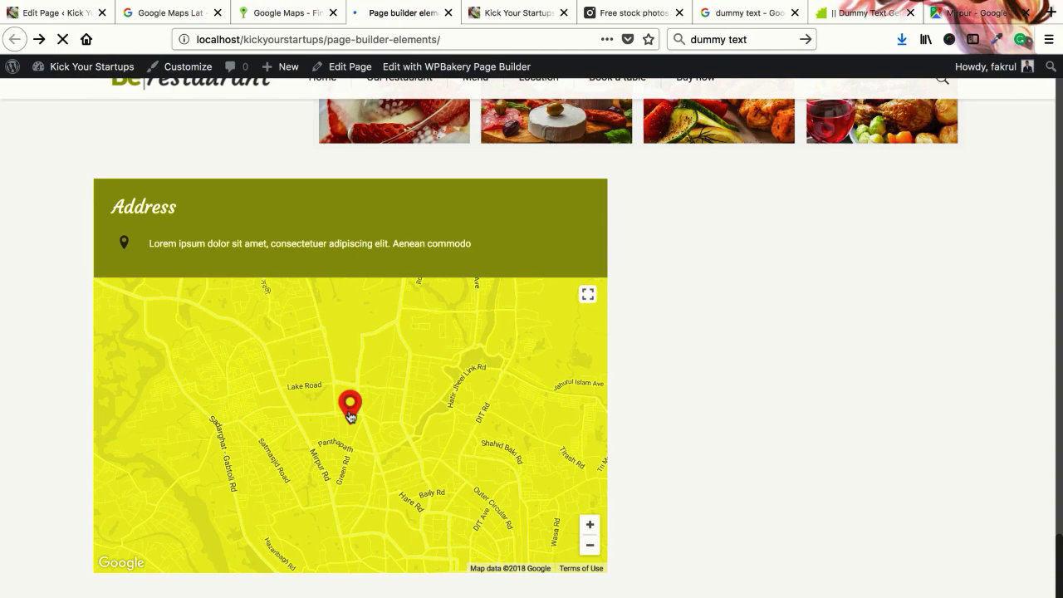
{"action": "left_click", "coordinate": [280, 15]}
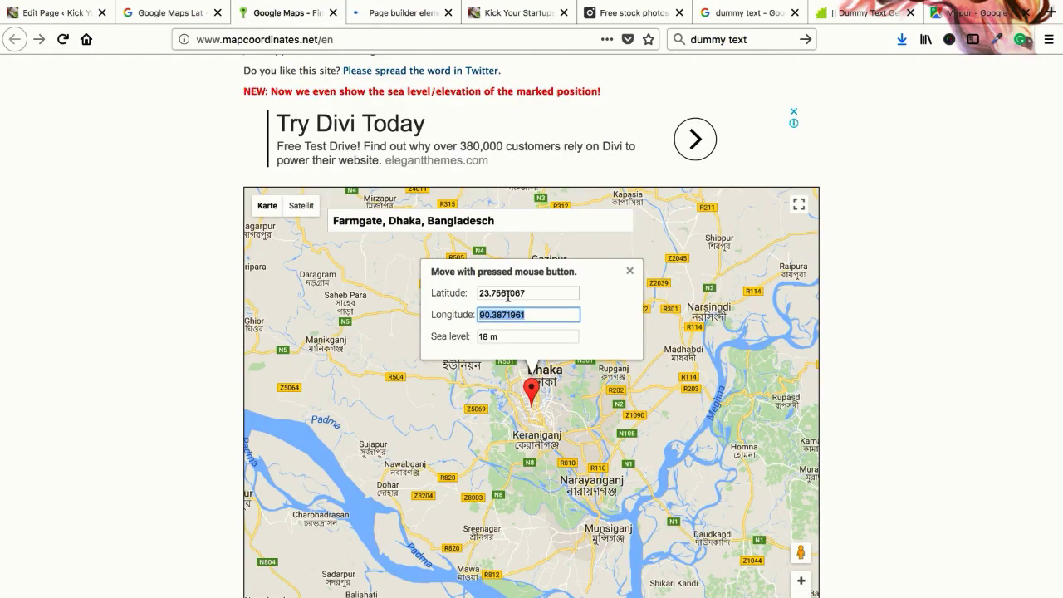
Look over the Google Maps embed tab and the WordPress page editor
{"action": "scroll", "coordinate": [517, 440], "scroll_direction": "down", "scroll_amount": 5}
{"action": "scroll", "coordinate": [762, 125], "scroll_direction": "up", "scroll_amount": 10}
{"action": "scroll", "coordinate": [582, 291], "scroll_direction": "down", "scroll_amount": 6}
{"action": "scroll", "coordinate": [598, 260], "scroll_direction": "up", "scroll_amount": 1}
{"action": "scroll", "coordinate": [598, 260], "scroll_direction": "up", "scroll_amount": 3}
{"action": "left_click", "coordinate": [967, 13]}
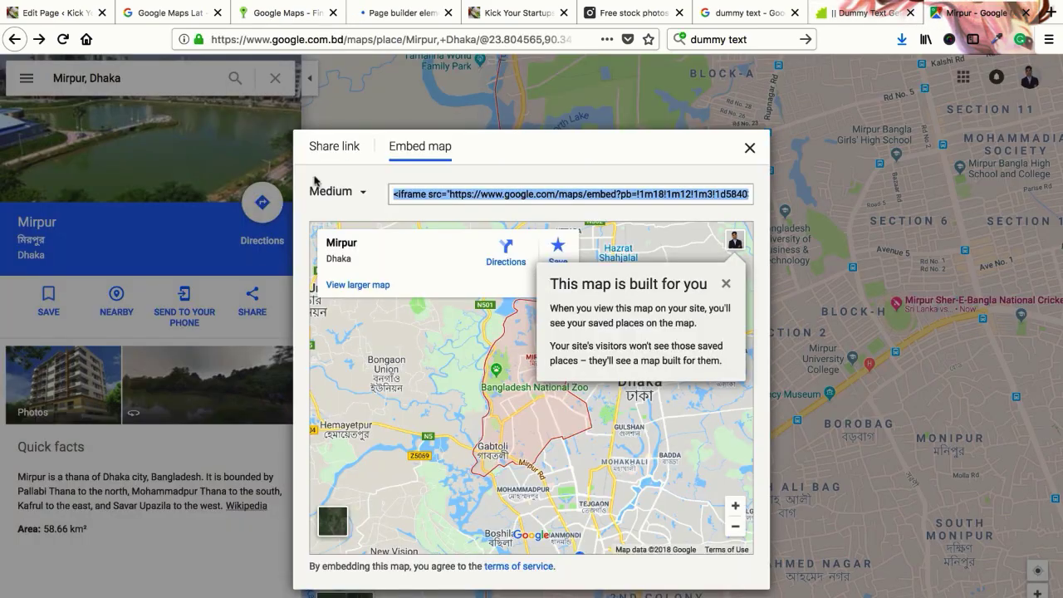
{"action": "left_click", "coordinate": [54, 13]}
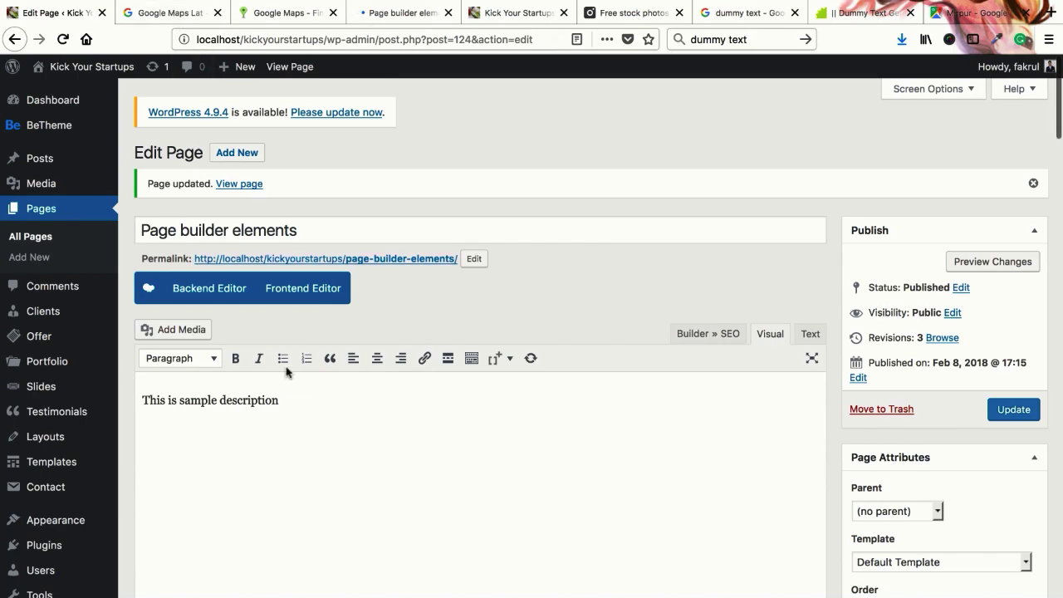
{"action": "scroll", "coordinate": [285, 368], "scroll_direction": "down", "scroll_amount": 20}
{"action": "scroll", "coordinate": [360, 388], "scroll_direction": "down", "scroll_amount": 5}
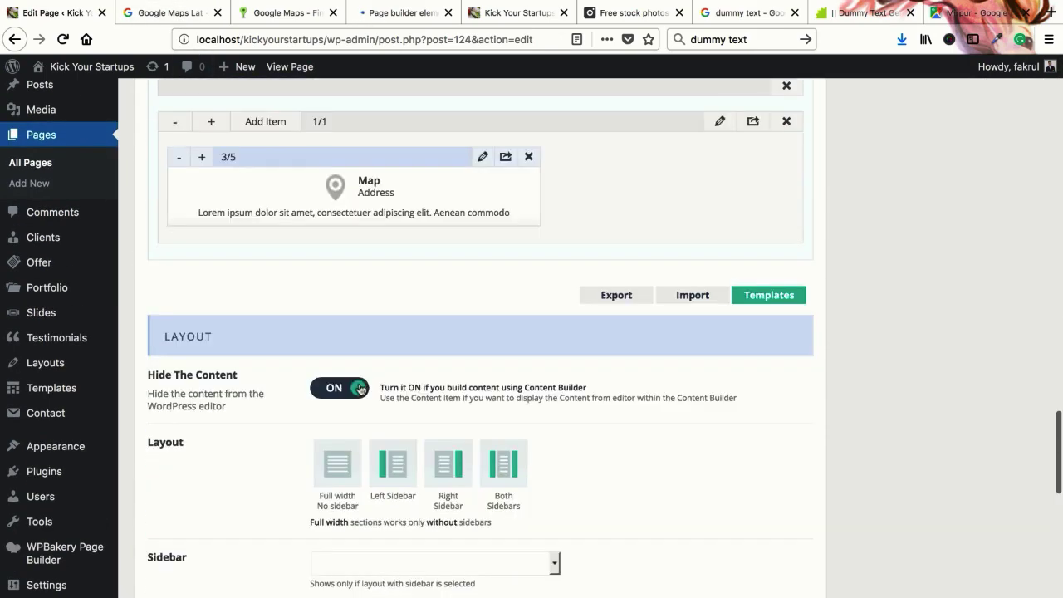
{"action": "scroll", "coordinate": [363, 375], "scroll_direction": "up", "scroll_amount": 2}
{"action": "scroll", "coordinate": [366, 369], "scroll_direction": "down", "scroll_amount": 1}
{"action": "scroll", "coordinate": [381, 313], "scroll_direction": "up", "scroll_amount": 1}
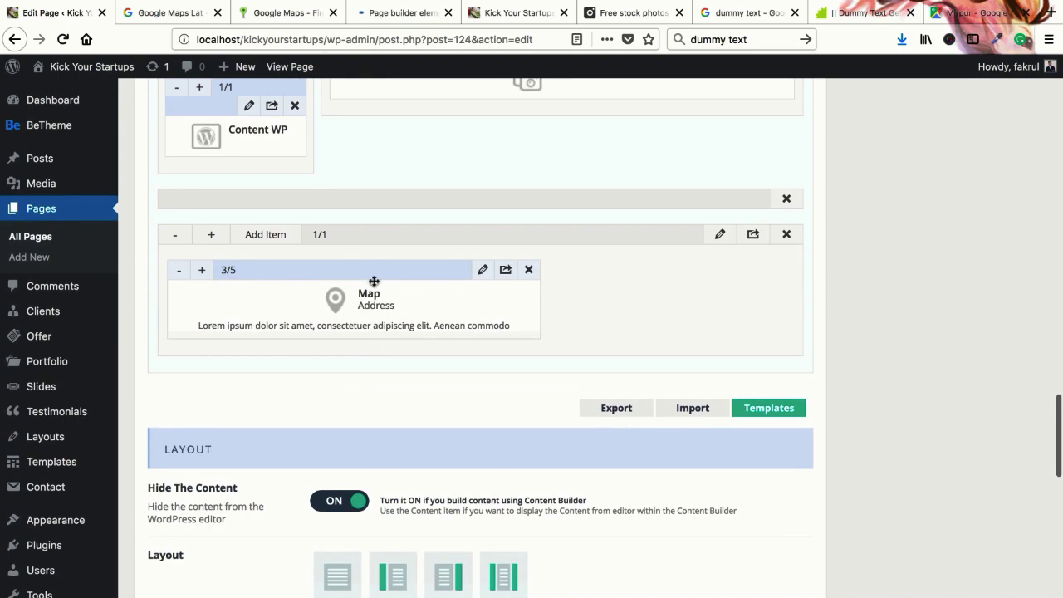
Review Farmgate's coordinates, then close the mapcoordinates.net and Google search tabs
{"action": "left_click", "coordinate": [278, 13]}
{"action": "scroll", "coordinate": [532, 474], "scroll_direction": "down", "scroll_amount": 1}
{"action": "scroll", "coordinate": [586, 403], "scroll_direction": "up", "scroll_amount": 2}
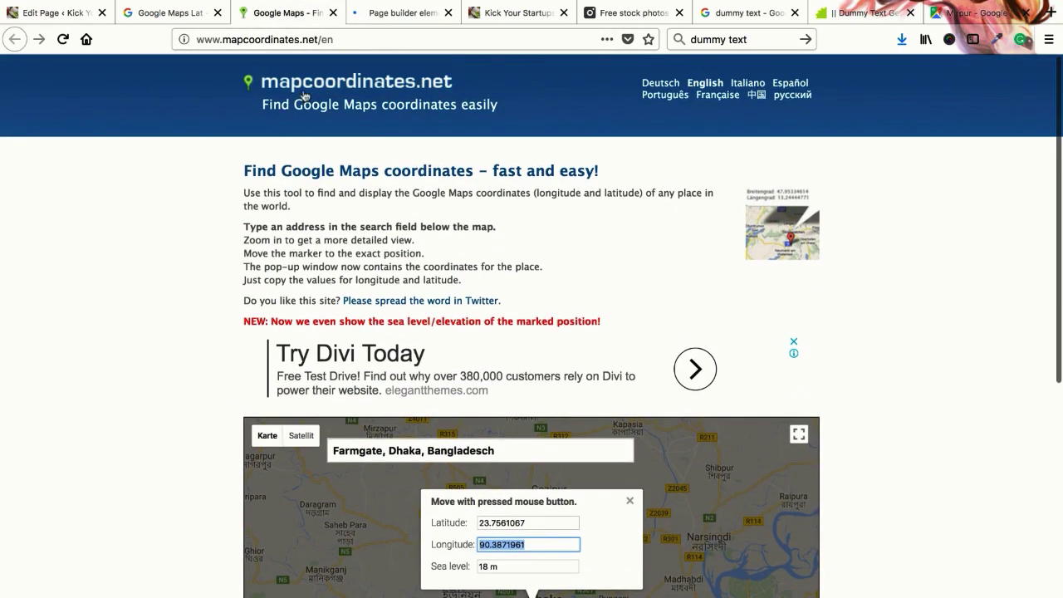
{"action": "scroll", "coordinate": [116, 343], "scroll_direction": "down", "scroll_amount": 2}
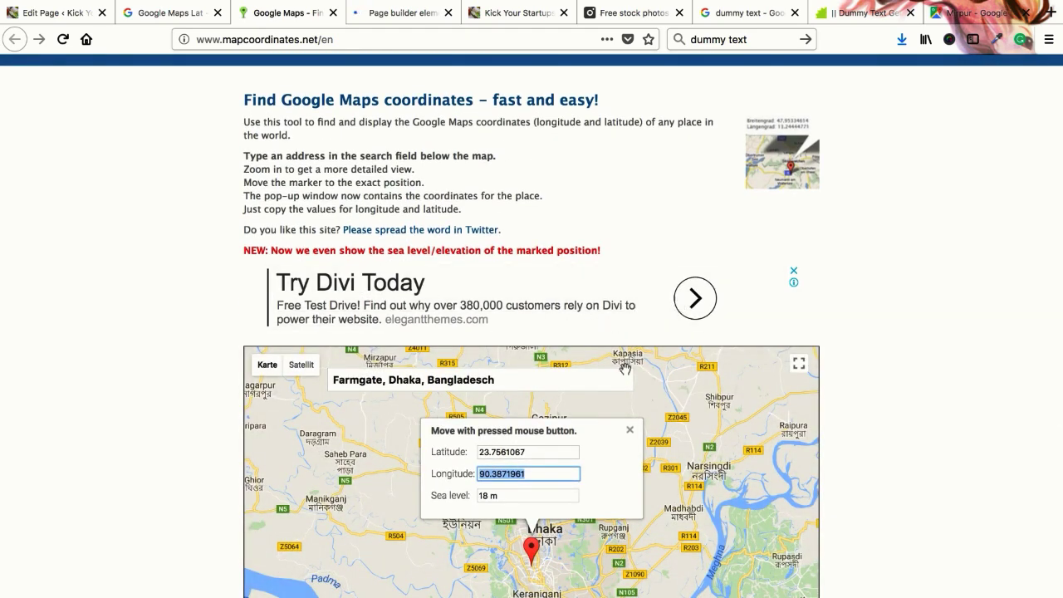
{"action": "scroll", "coordinate": [554, 307], "scroll_direction": "up", "scroll_amount": 2}
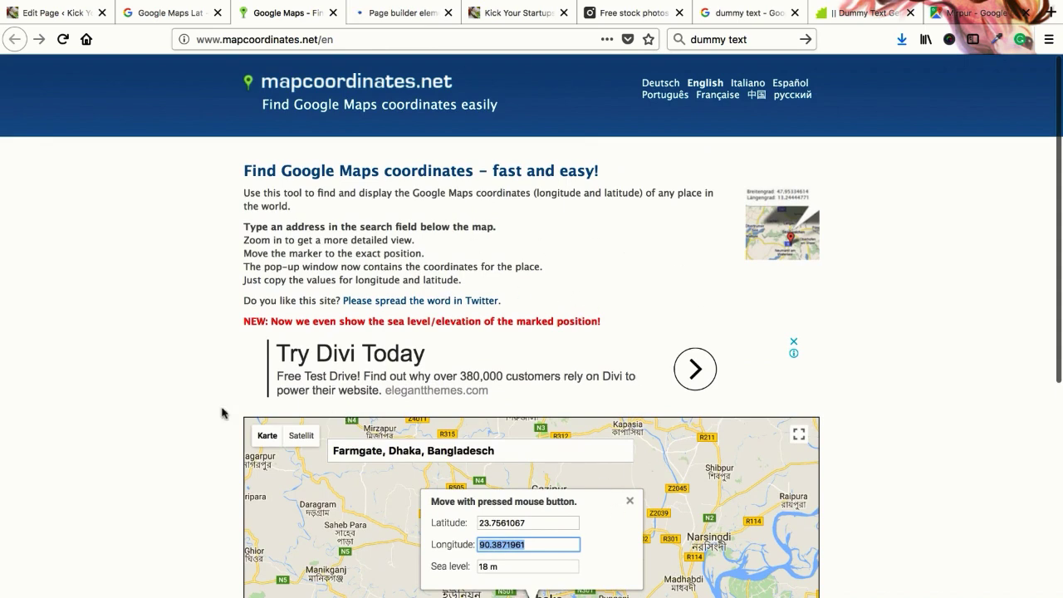
{"action": "scroll", "coordinate": [213, 284], "scroll_direction": "down", "scroll_amount": 2}
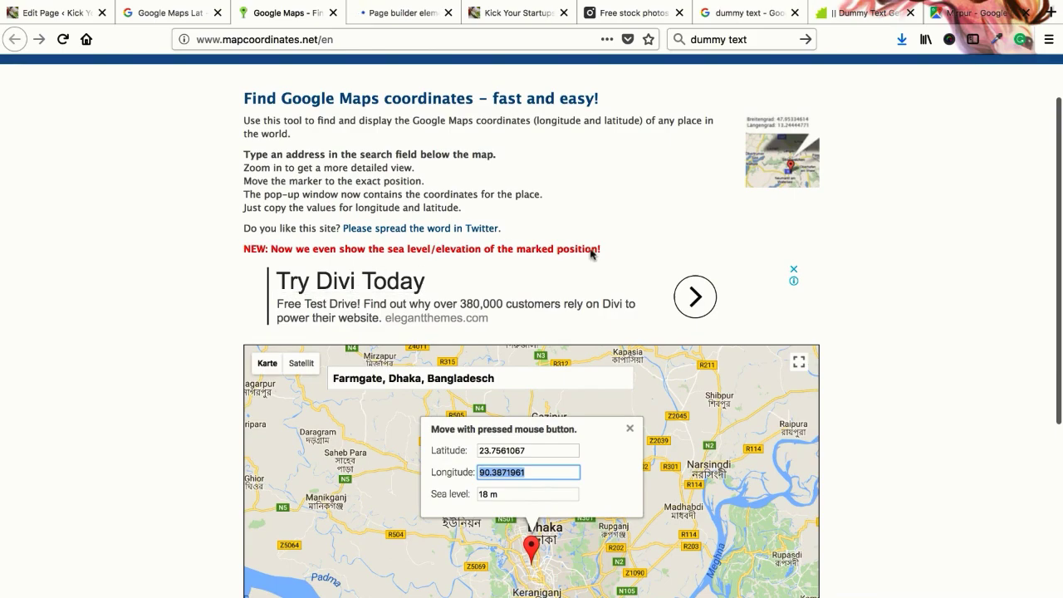
{"action": "scroll", "coordinate": [257, 316], "scroll_direction": "up", "scroll_amount": 2}
{"action": "scroll", "coordinate": [255, 311], "scroll_direction": "down", "scroll_amount": 10}
{"action": "scroll", "coordinate": [254, 311], "scroll_direction": "up", "scroll_amount": 3}
{"action": "scroll", "coordinate": [254, 311], "scroll_direction": "up", "scroll_amount": 5}
{"action": "scroll", "coordinate": [415, 99], "scroll_direction": "down", "scroll_amount": 4}
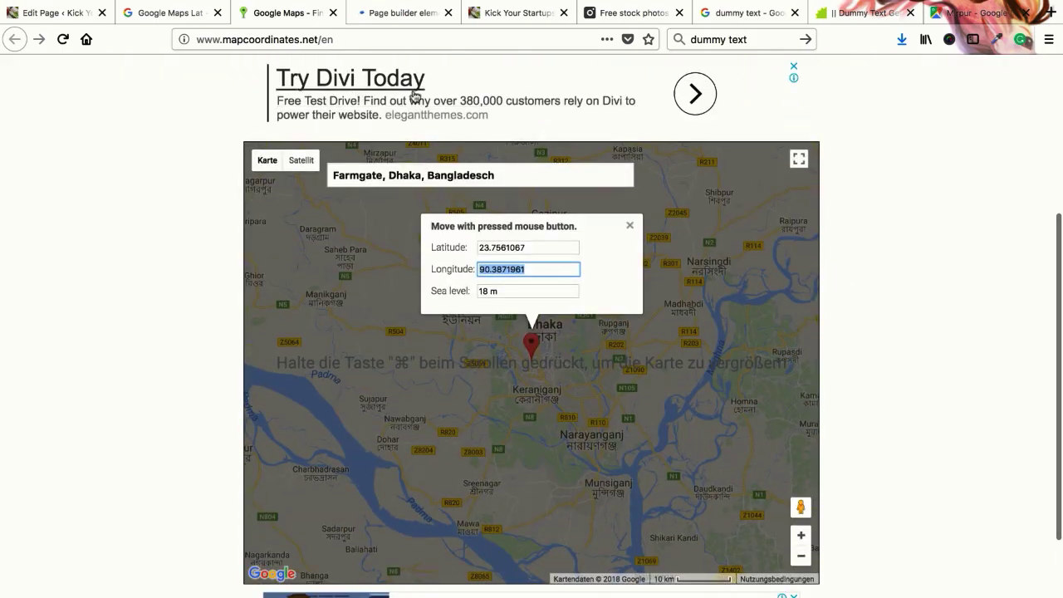
{"action": "scroll", "coordinate": [401, 264], "scroll_direction": "down", "scroll_amount": 2}
{"action": "scroll", "coordinate": [401, 264], "scroll_direction": "down", "scroll_amount": 3}
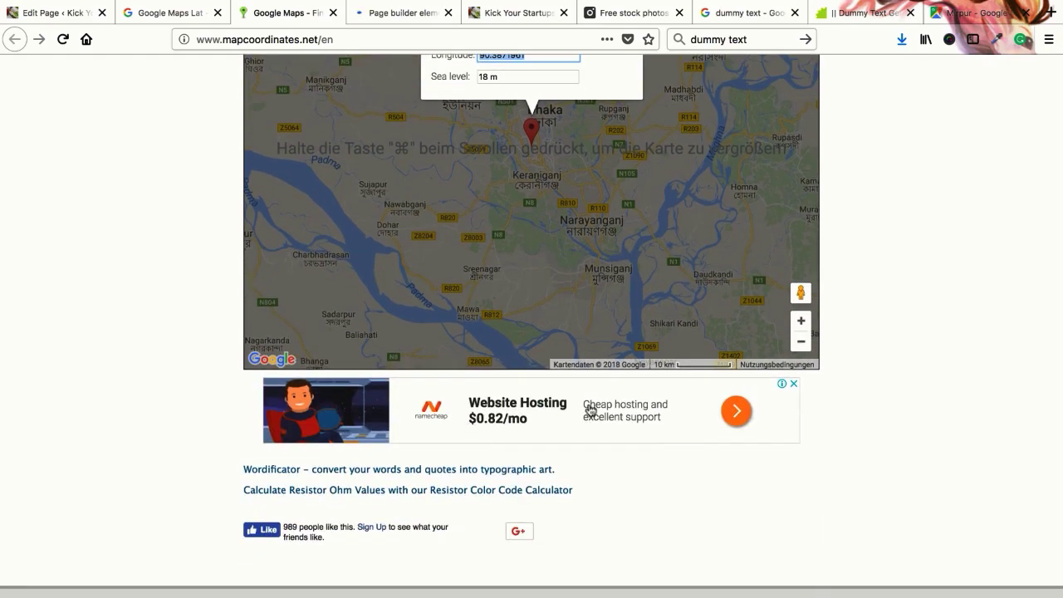
{"action": "scroll", "coordinate": [588, 404], "scroll_direction": "up", "scroll_amount": 5}
{"action": "scroll", "coordinate": [588, 404], "scroll_direction": "up", "scroll_amount": 1}
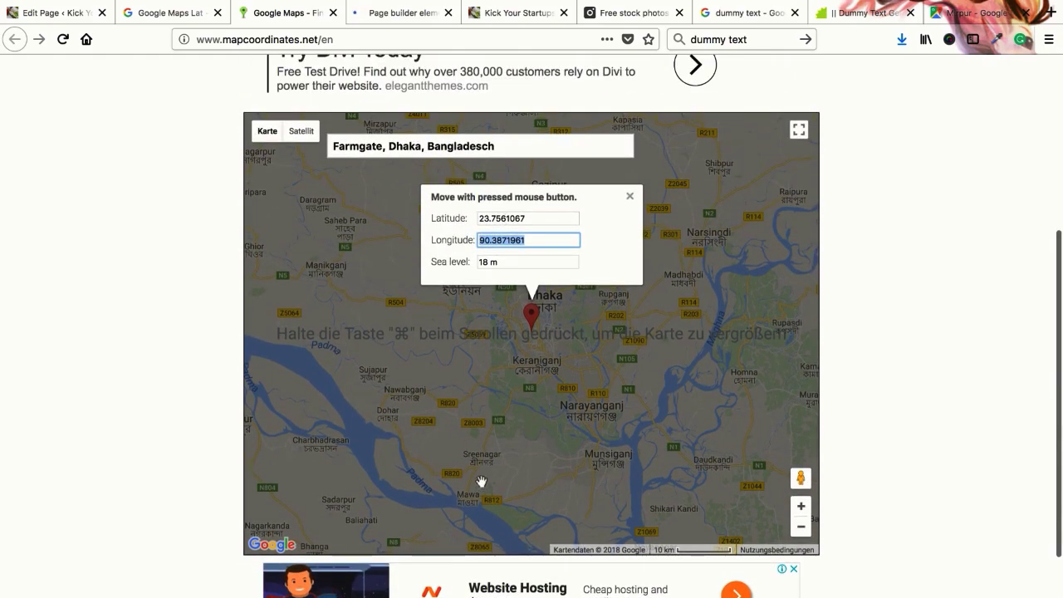
{"action": "scroll", "coordinate": [207, 249], "scroll_direction": "up", "scroll_amount": 8}
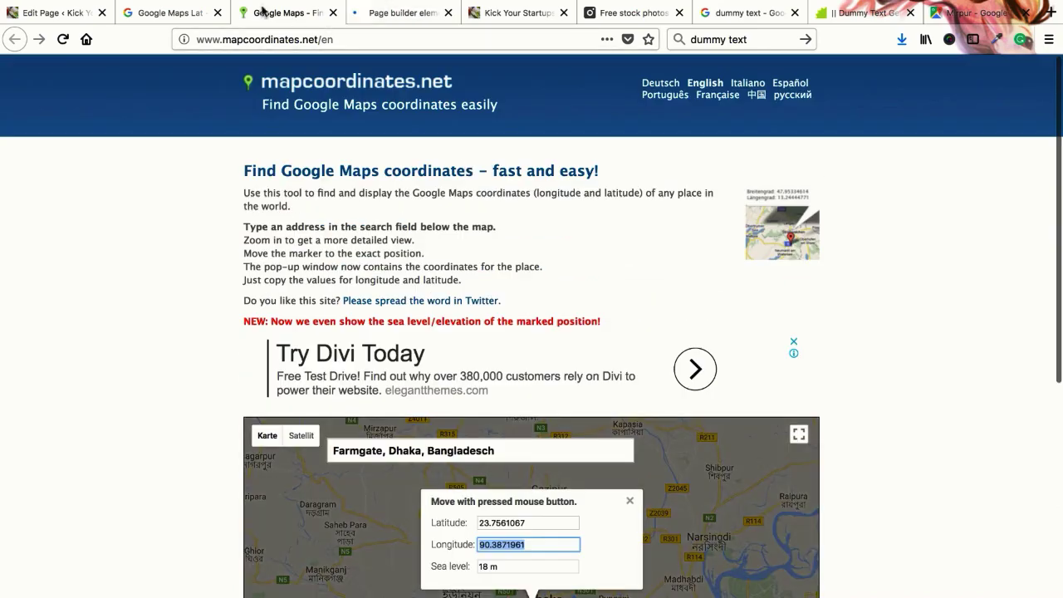
{"action": "left_click", "coordinate": [331, 15]}
{"action": "left_click", "coordinate": [171, 12]}
Close the last map tab, edit the Map item and clear its map colour
{"action": "left_click", "coordinate": [217, 13]}
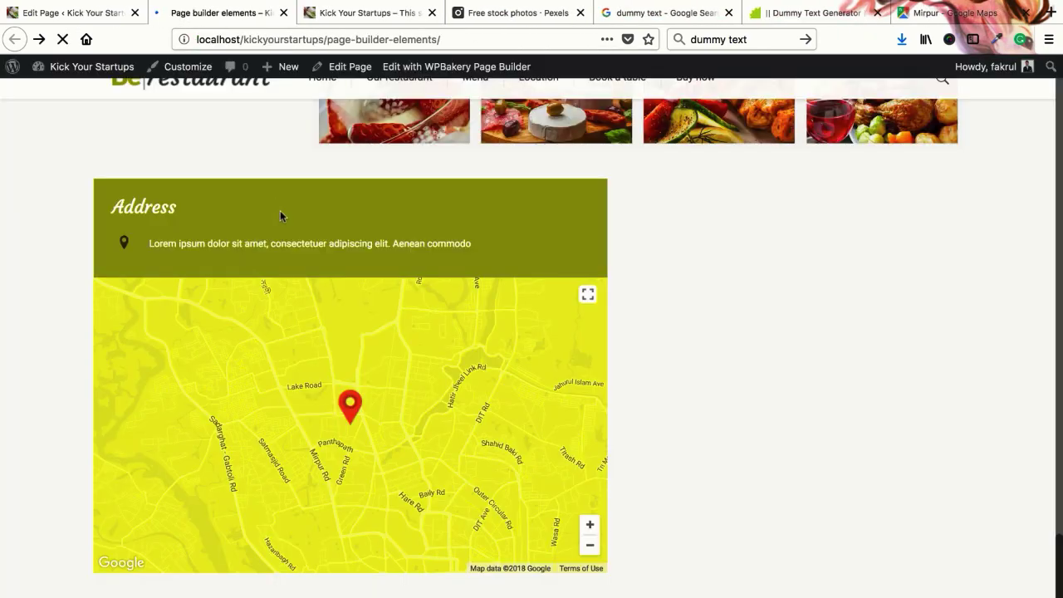
{"action": "left_click", "coordinate": [90, 12]}
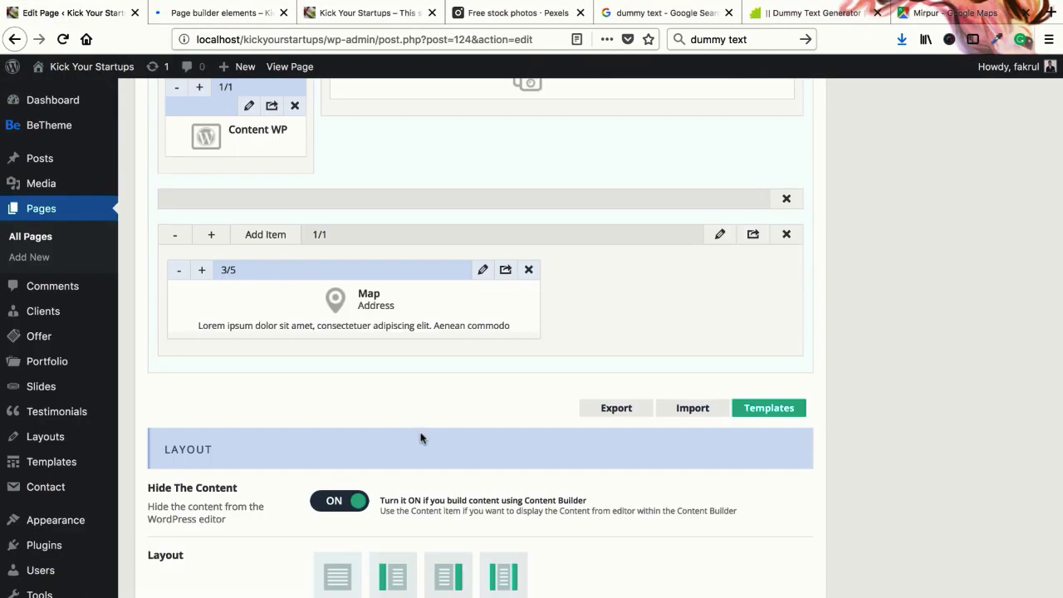
{"action": "left_click", "coordinate": [482, 269]}
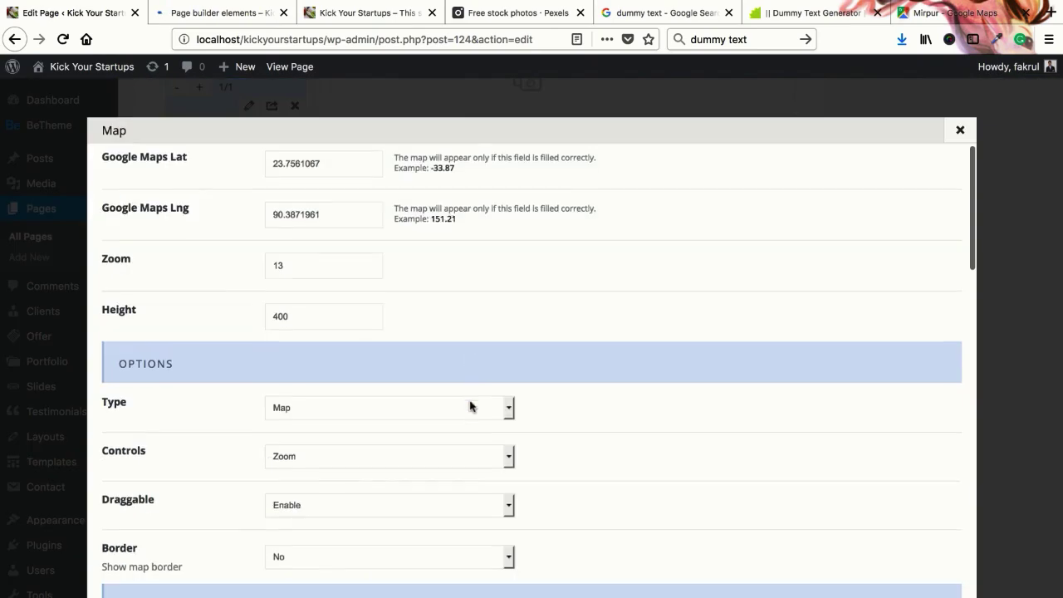
{"action": "scroll", "coordinate": [470, 403], "scroll_direction": "down", "scroll_amount": 10}
{"action": "scroll", "coordinate": [470, 402], "scroll_direction": "up", "scroll_amount": 5}
{"action": "left_click", "coordinate": [329, 323]}
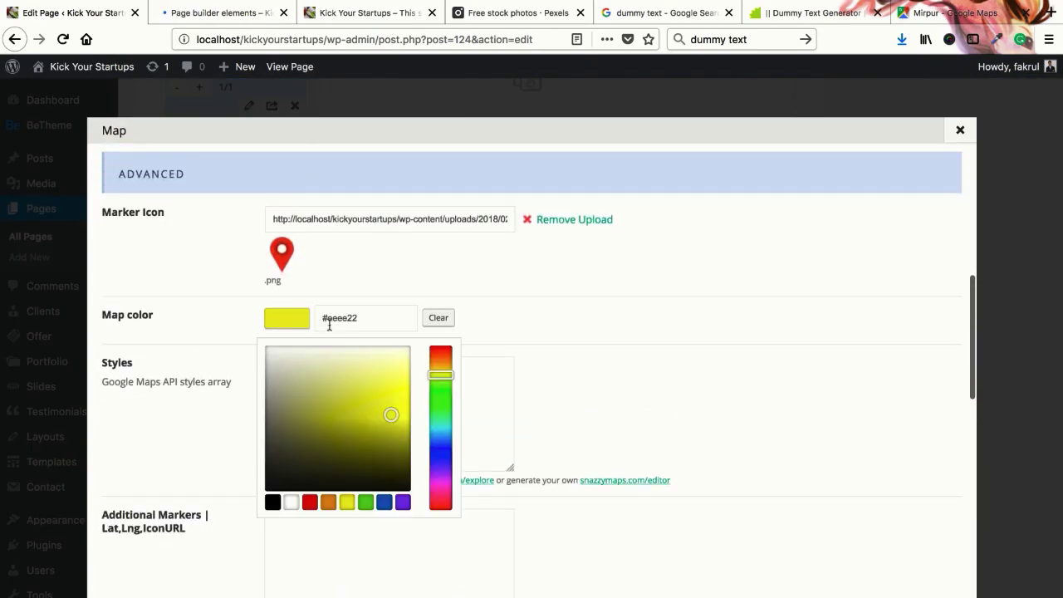
{"action": "left_click", "coordinate": [290, 502]}
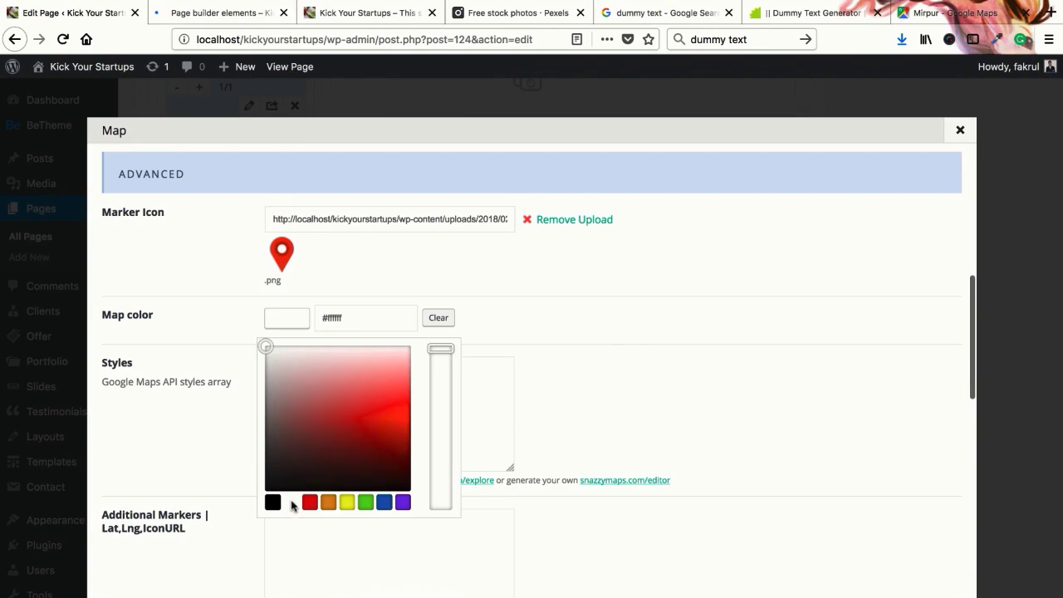
{"action": "left_click", "coordinate": [629, 331]}
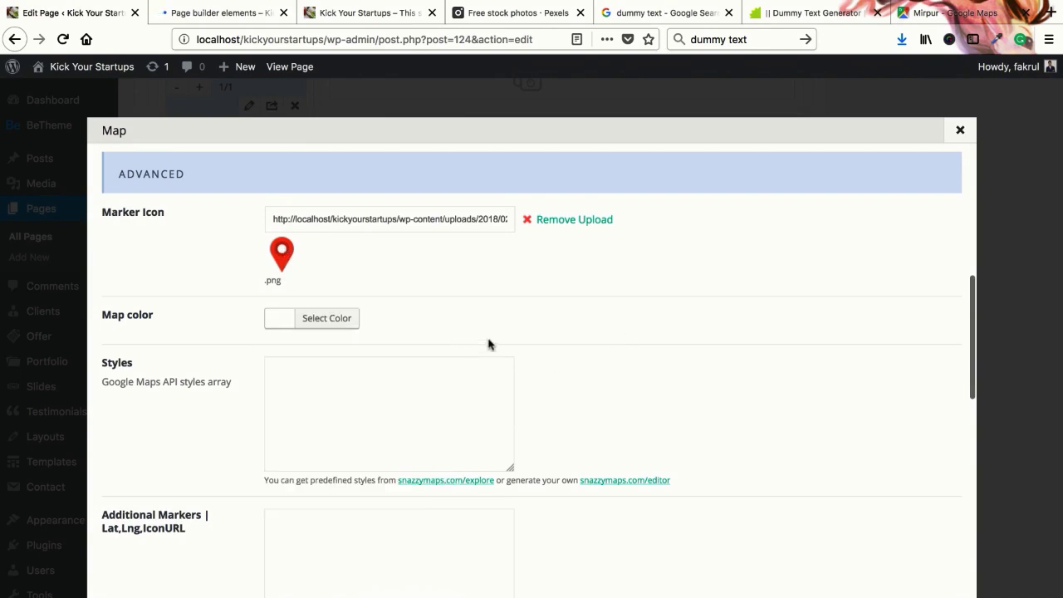
Set the Map's contact box Style to 'Contact Box on the map'
{"action": "scroll", "coordinate": [499, 348], "scroll_direction": "down", "scroll_amount": 4}
{"action": "scroll", "coordinate": [499, 348], "scroll_direction": "up", "scroll_amount": 8}
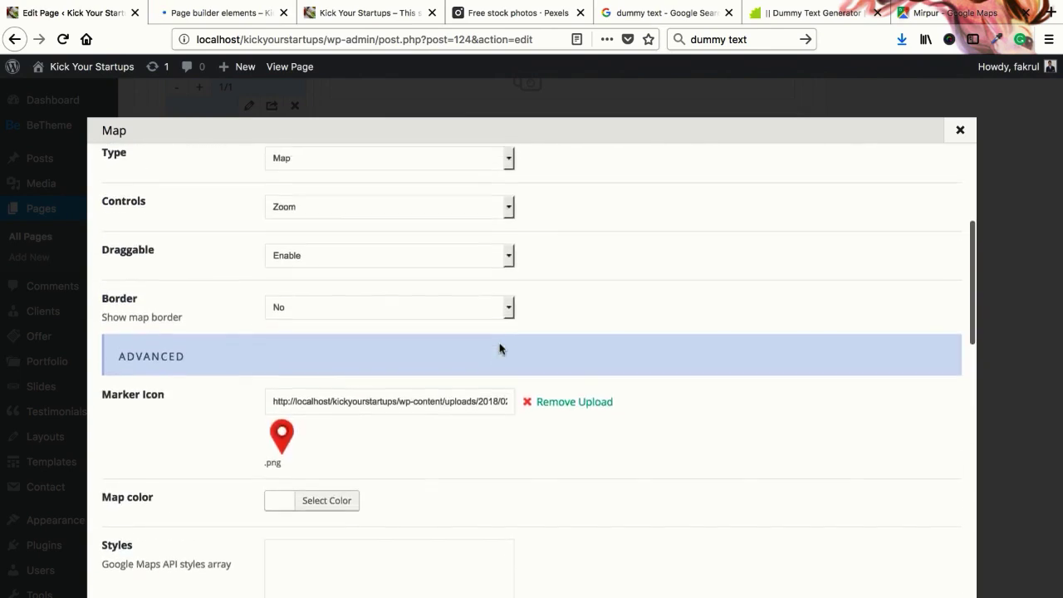
{"action": "scroll", "coordinate": [499, 348], "scroll_direction": "up", "scroll_amount": 1}
{"action": "scroll", "coordinate": [394, 344], "scroll_direction": "down", "scroll_amount": 7}
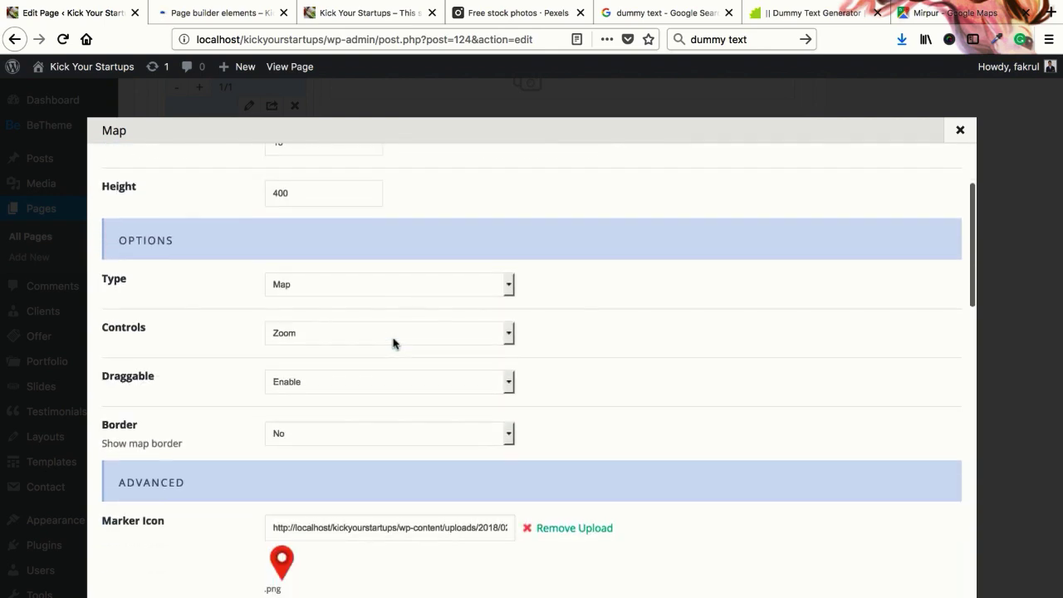
{"action": "scroll", "coordinate": [394, 339], "scroll_direction": "up", "scroll_amount": 1}
{"action": "scroll", "coordinate": [394, 339], "scroll_direction": "down", "scroll_amount": 5}
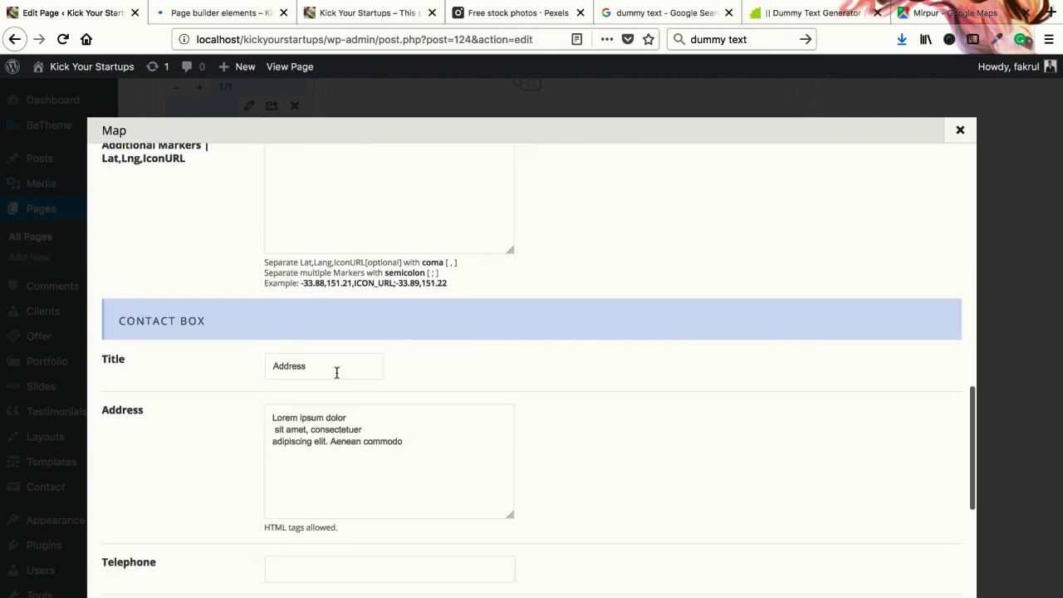
{"action": "scroll", "coordinate": [336, 376], "scroll_direction": "down", "scroll_amount": 4}
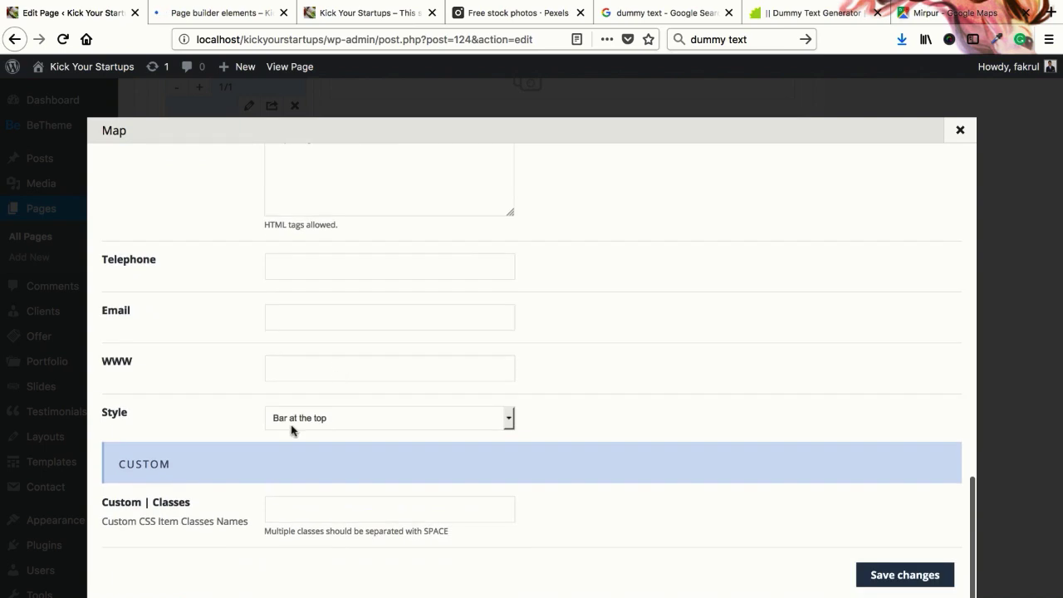
{"action": "left_click", "coordinate": [291, 425]}
{"action": "left_click", "coordinate": [223, 15]}
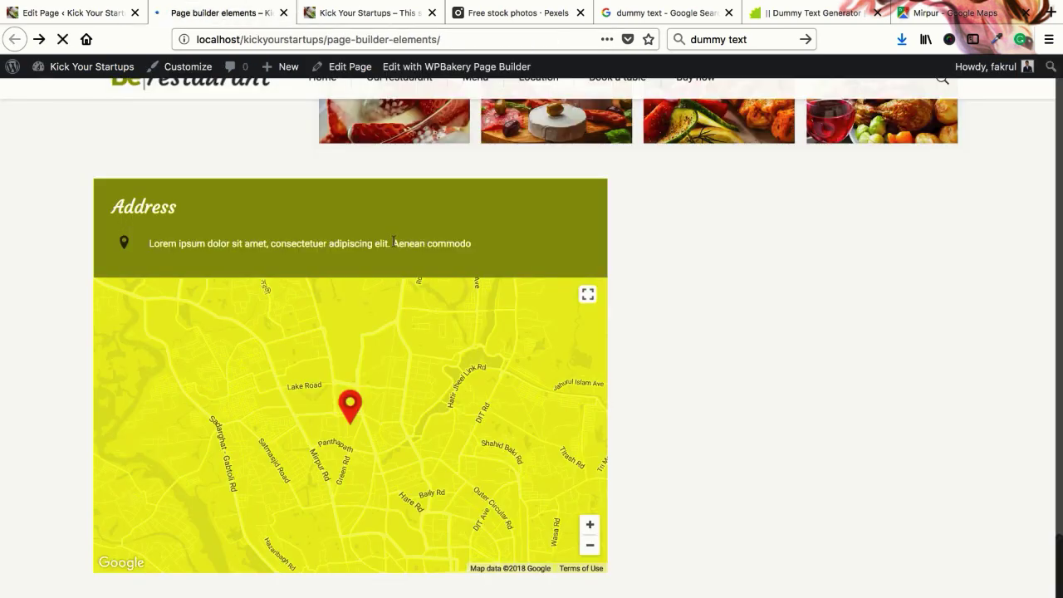
{"action": "left_click", "coordinate": [97, 13]}
{"action": "left_click", "coordinate": [307, 424]}
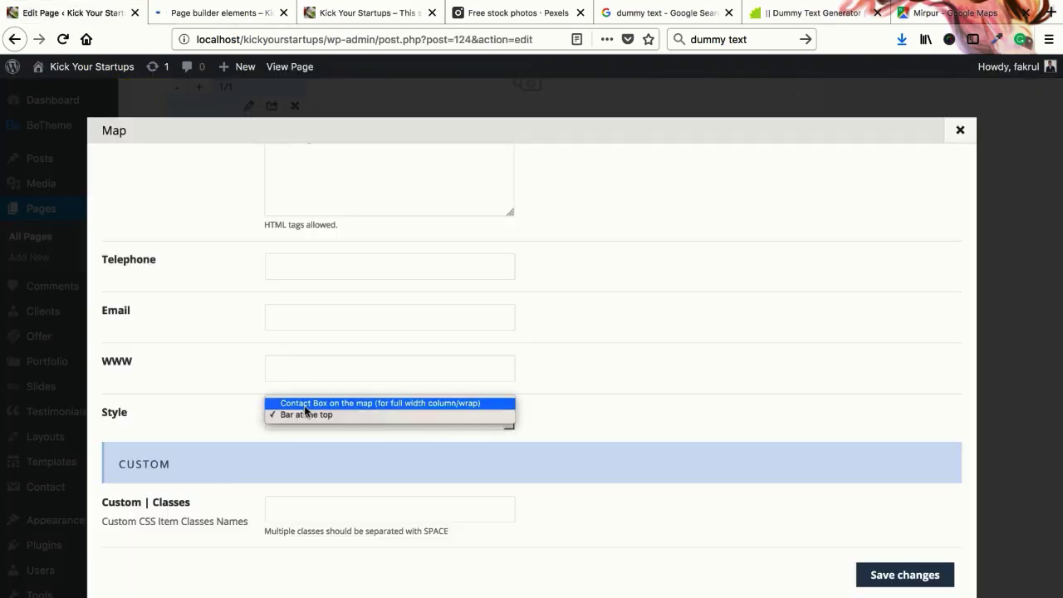
{"action": "left_click", "coordinate": [305, 404]}
Save the Map item, update the page and reload the live preview
{"action": "left_click", "coordinate": [889, 575]}
{"action": "scroll", "coordinate": [882, 457], "scroll_direction": "up", "scroll_amount": 15}
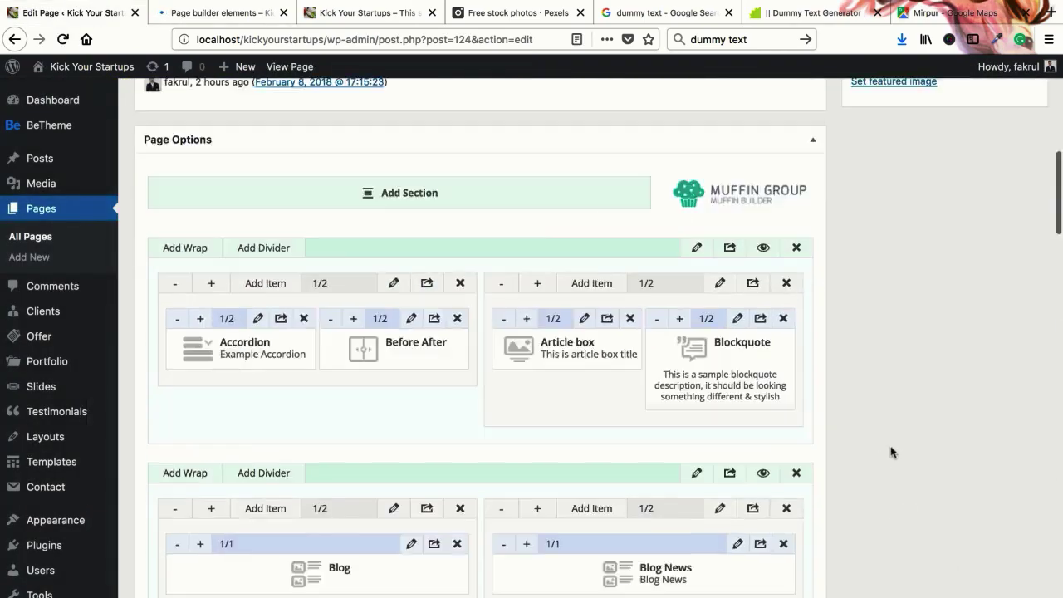
{"action": "left_click", "coordinate": [1009, 410]}
{"action": "left_click", "coordinate": [220, 13]}
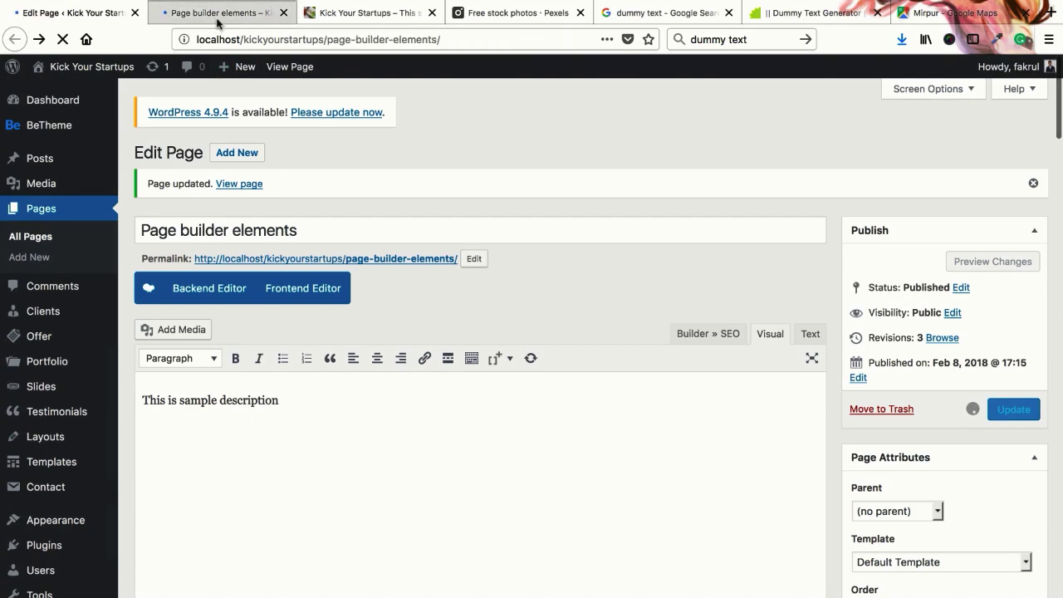
{"action": "right_click", "coordinate": [221, 14]}
{"action": "left_click", "coordinate": [239, 20]}
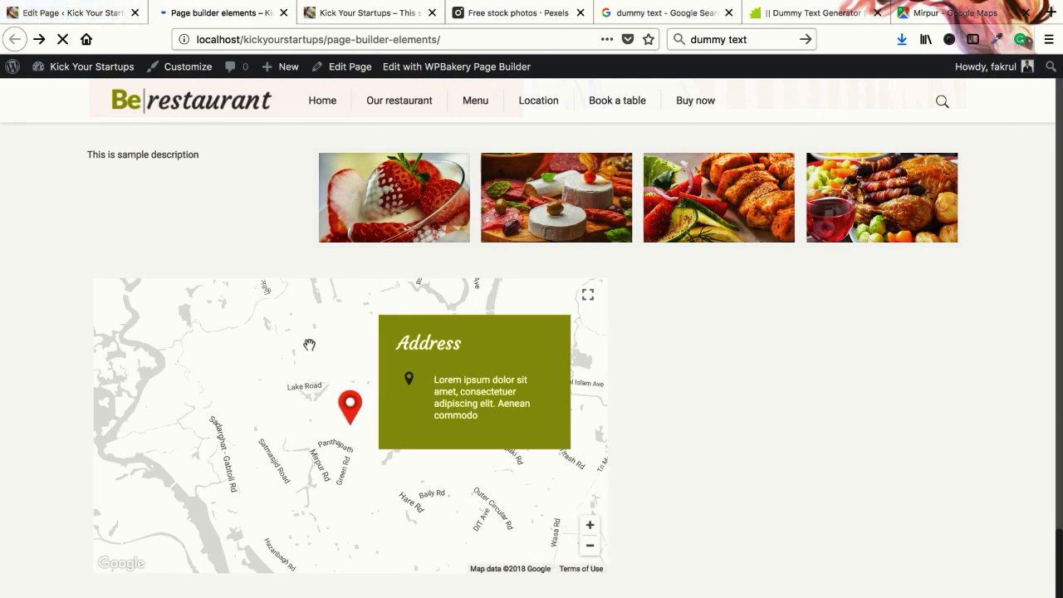
Pan the untinted grey map to check the Address box overlaid near Farmgate
{"action": "mouse_move", "coordinate": [308, 347]}
{"action": "left_mouse_down"}
{"action": "mouse_move", "coordinate": [190, 387]}
{"action": "mouse_move", "coordinate": [343, 352]}
{"action": "mouse_move", "coordinate": [318, 332]}
{"action": "left_mouse_up"}
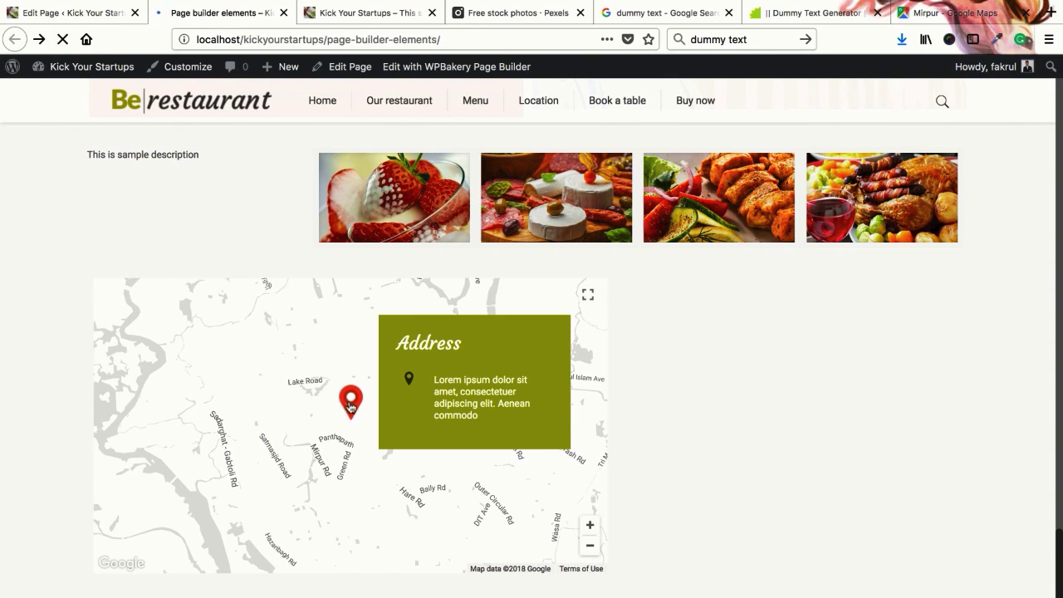
{"action": "left_click_drag", "start_coordinate": [353, 411], "coordinate": [341, 410]}
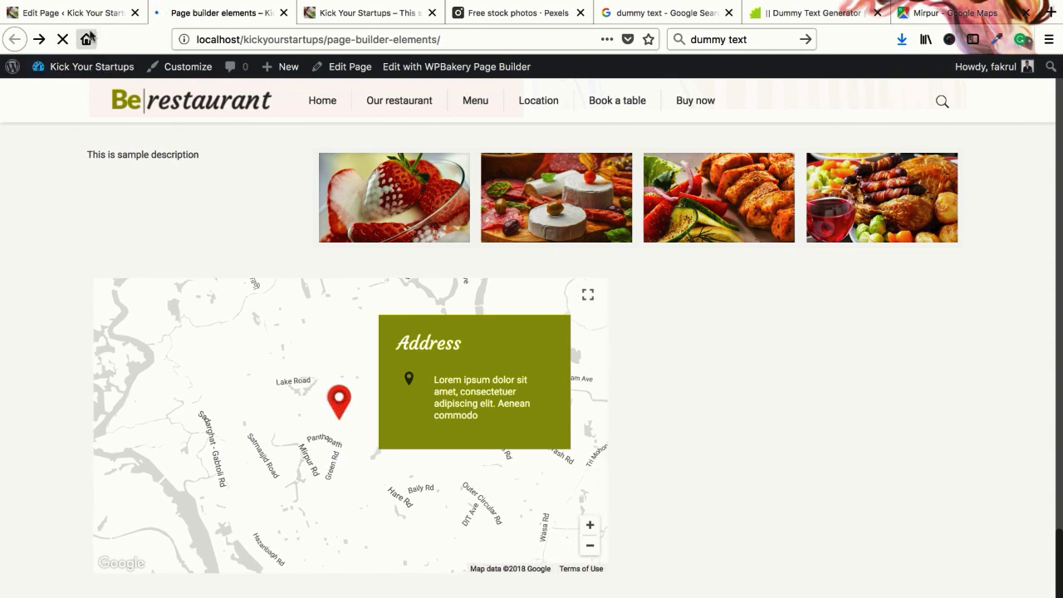
{"action": "scroll", "coordinate": [200, 278], "scroll_direction": "up", "scroll_amount": 2}
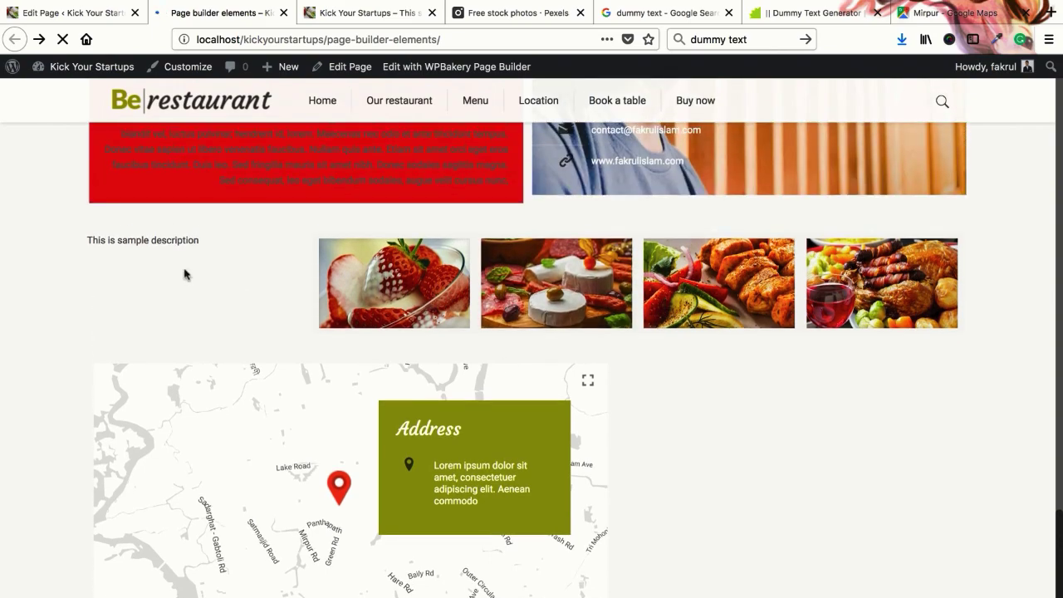
{"action": "scroll", "coordinate": [465, 314], "scroll_direction": "down", "scroll_amount": 2}
In the page editor, add an empty wrap below the Map row and narrow its width
{"action": "key", "text": "ctrl+shift+Tab"}
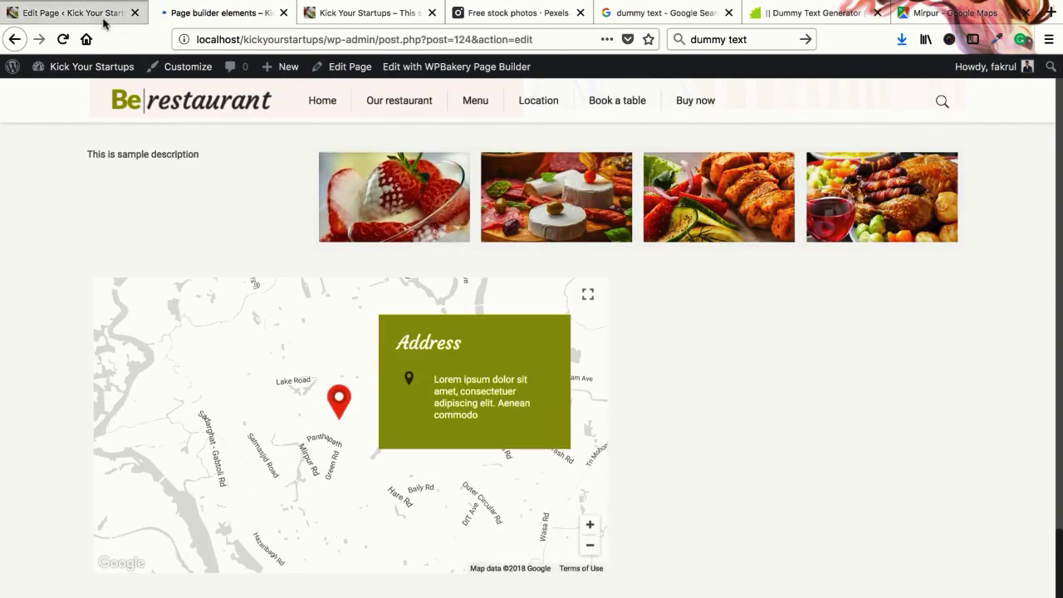
{"action": "scroll", "coordinate": [402, 431], "scroll_direction": "down", "scroll_amount": 20}
{"action": "scroll", "coordinate": [451, 438], "scroll_direction": "up", "scroll_amount": 5}
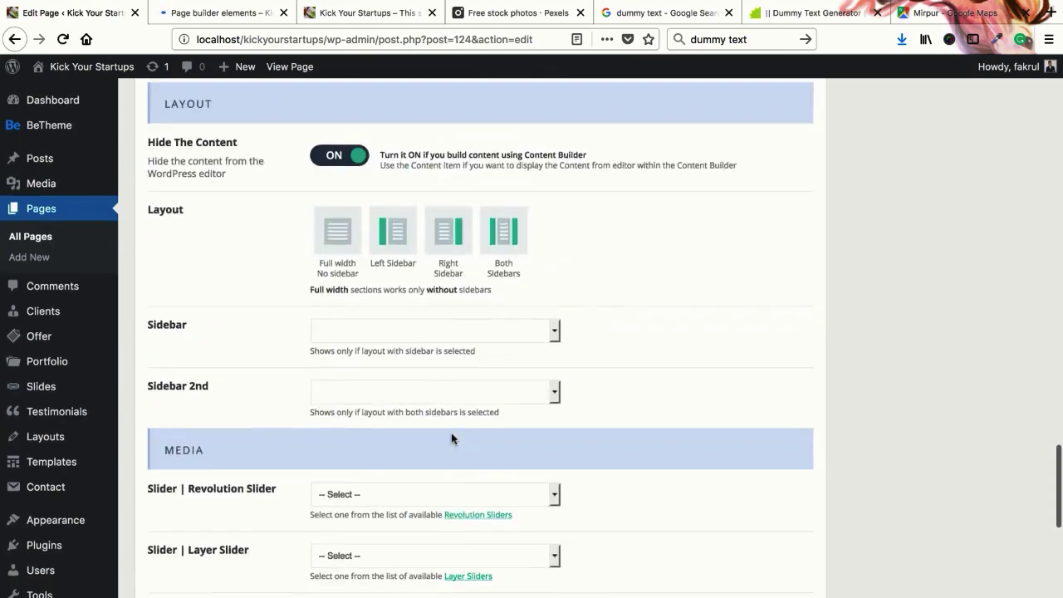
{"action": "scroll", "coordinate": [457, 432], "scroll_direction": "up", "scroll_amount": 1}
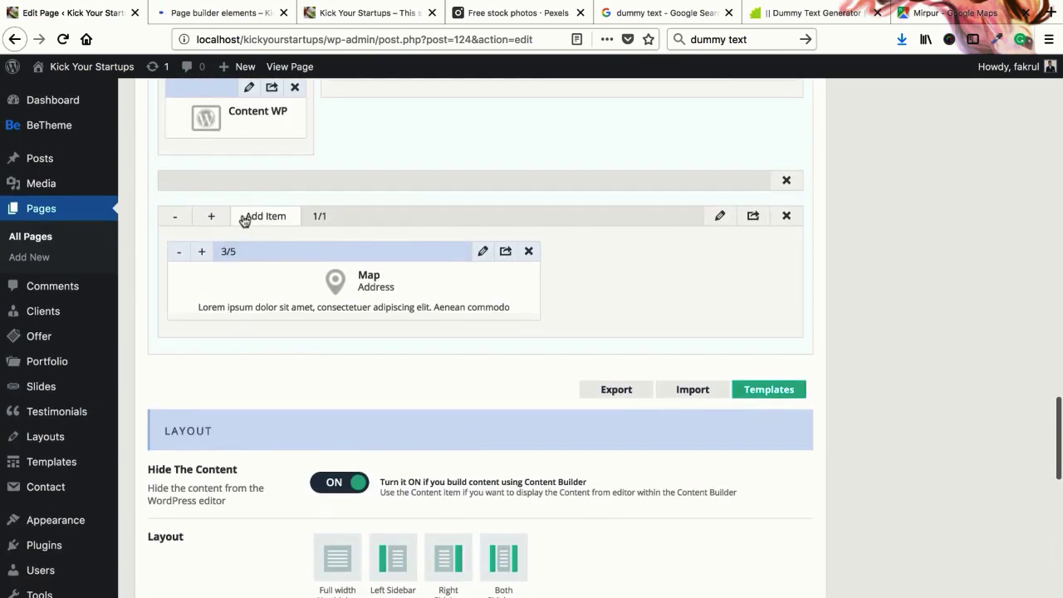
{"action": "scroll", "coordinate": [202, 292], "scroll_direction": "up", "scroll_amount": 2}
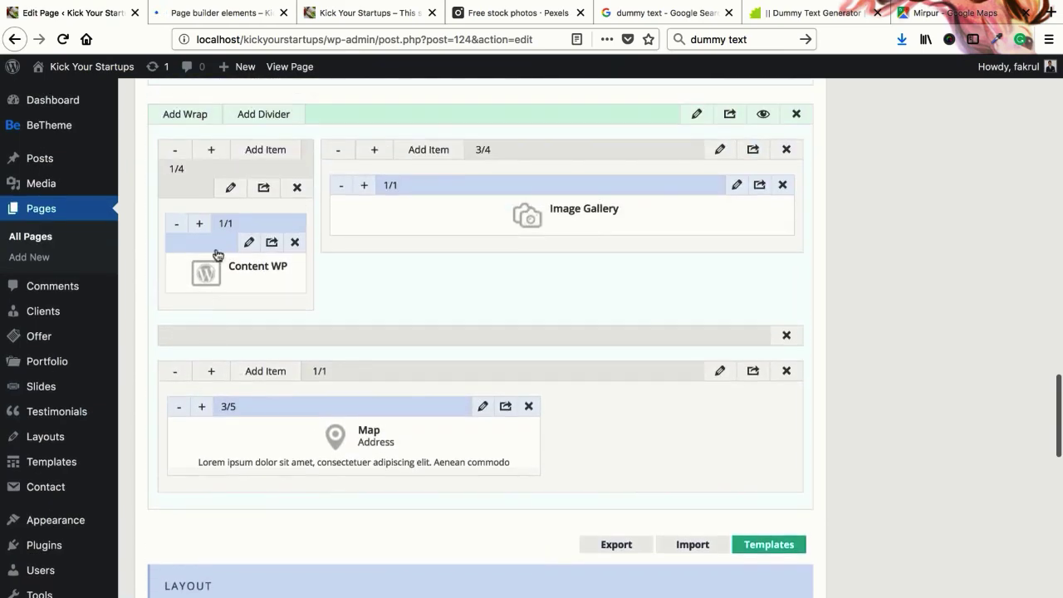
{"action": "left_click", "coordinate": [194, 113]}
{"action": "scroll", "coordinate": [261, 419], "scroll_direction": "down", "scroll_amount": 1}
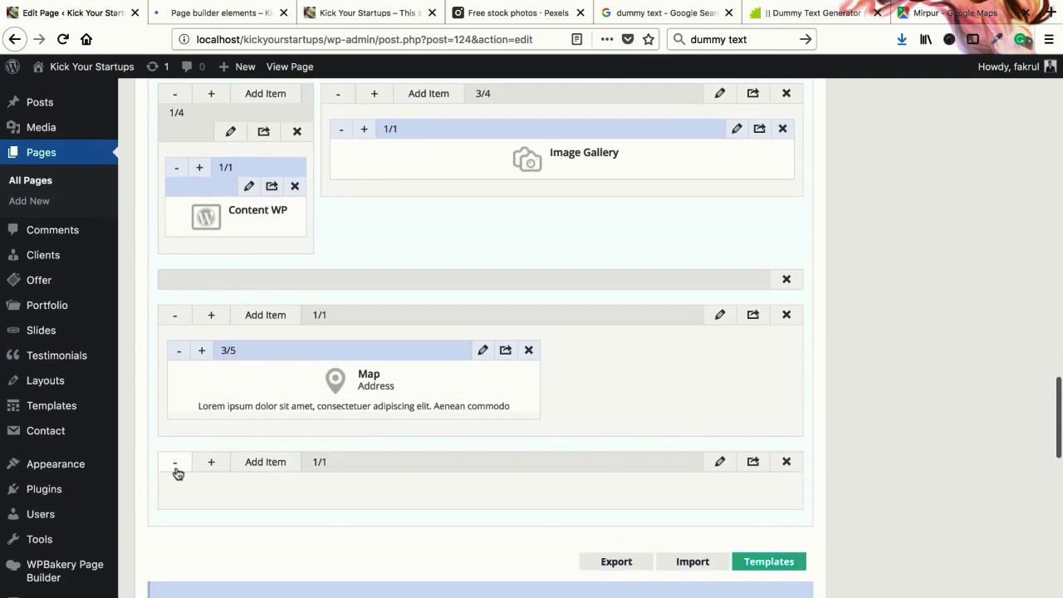
{"action": "left_click", "coordinate": [176, 463]}
Resize the Map wrap to 2/3 with its Map item at 1/1, and the empty wrap to 1/3
{"action": "left_click", "coordinate": [175, 467]}
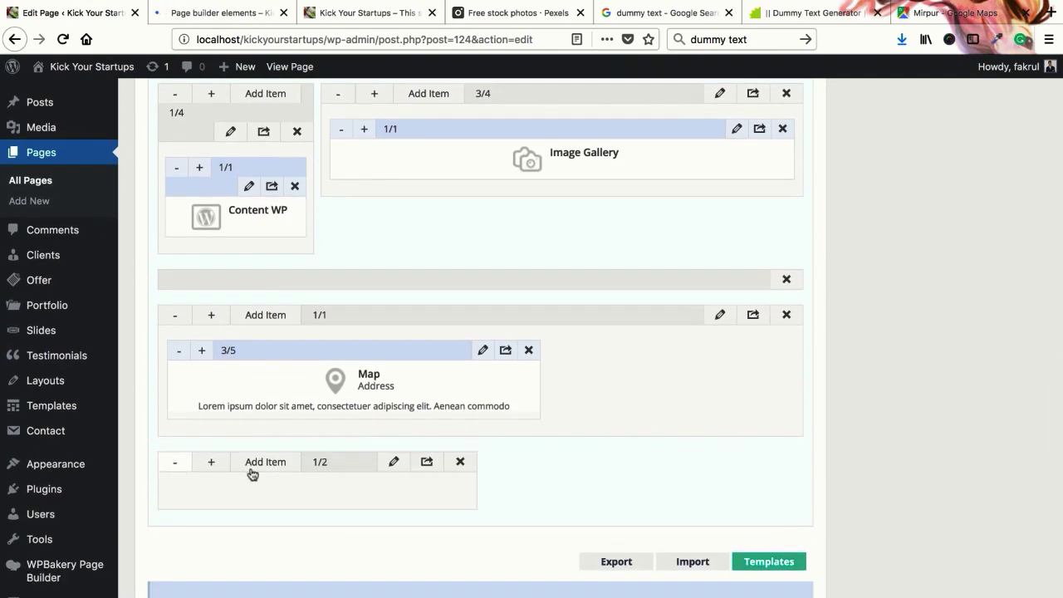
{"action": "left_click", "coordinate": [175, 314]}
{"action": "left_click", "coordinate": [175, 314]}
{"action": "left_click", "coordinate": [175, 314]}
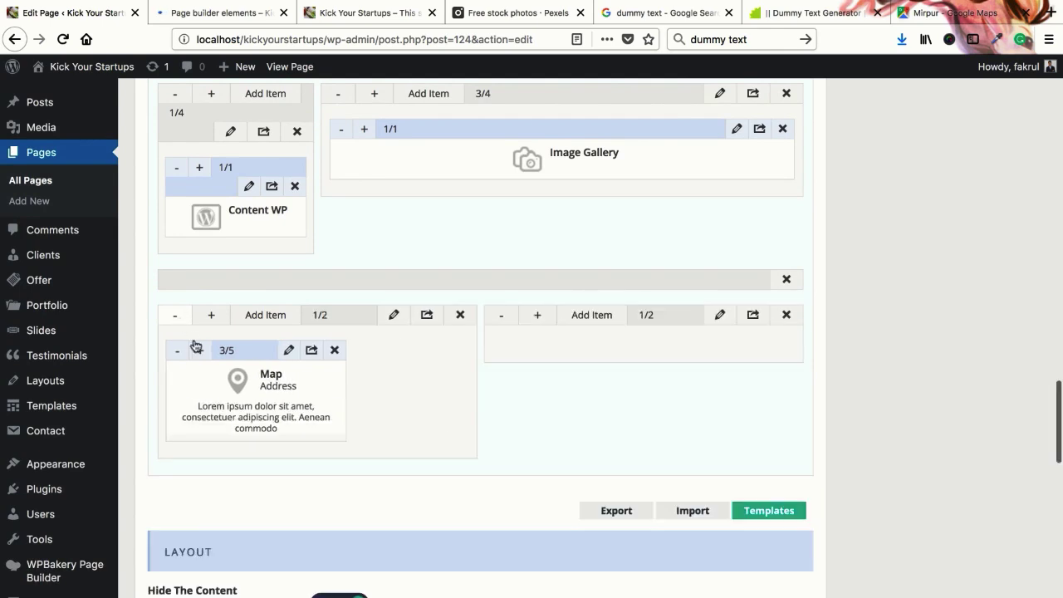
{"action": "left_click", "coordinate": [199, 350]}
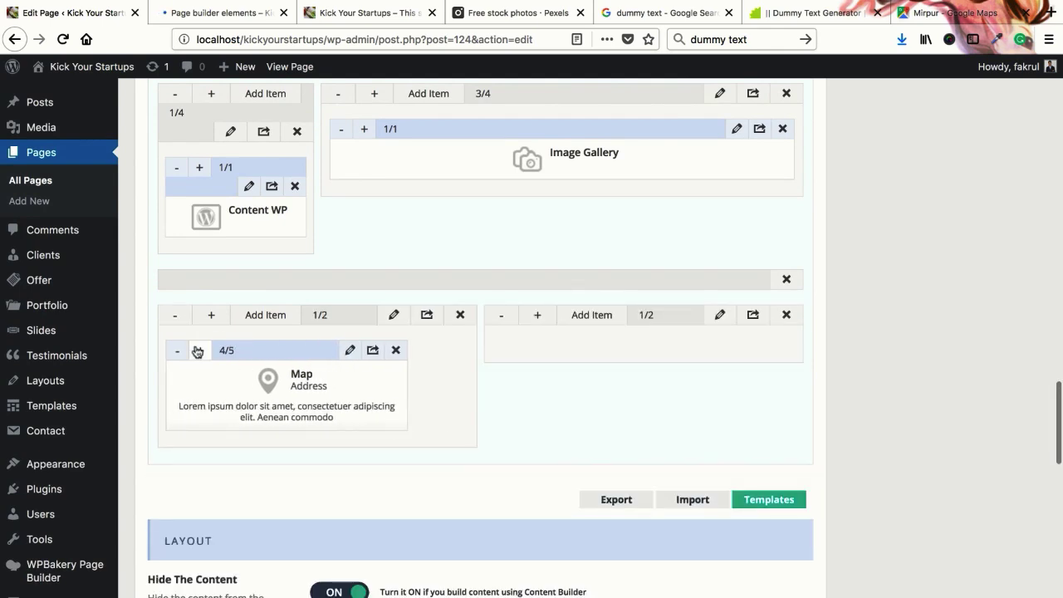
{"action": "left_click", "coordinate": [199, 351]}
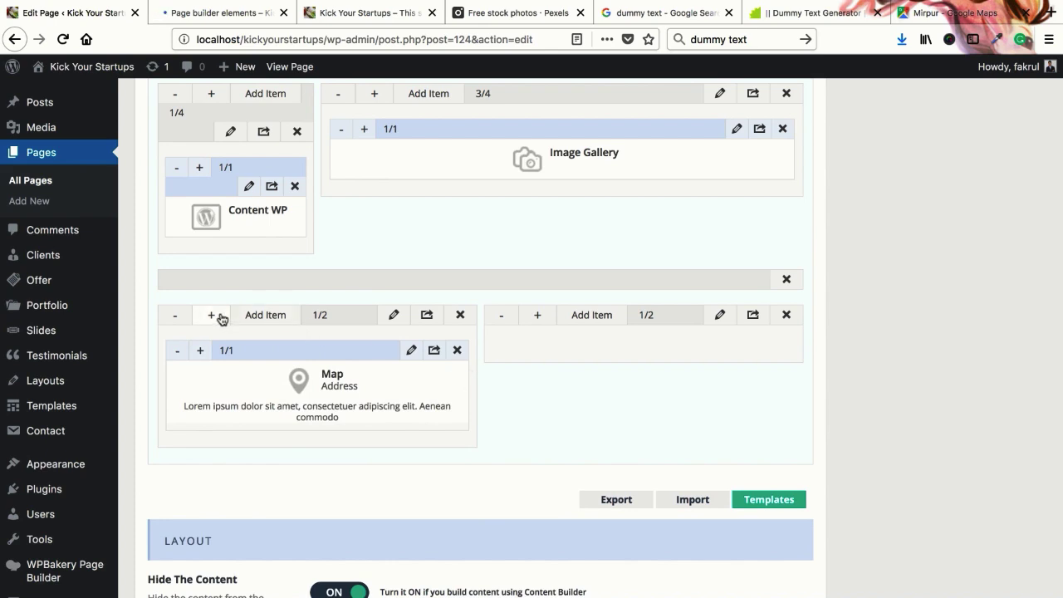
{"action": "left_click", "coordinate": [218, 316]}
{"action": "left_click", "coordinate": [218, 316]}
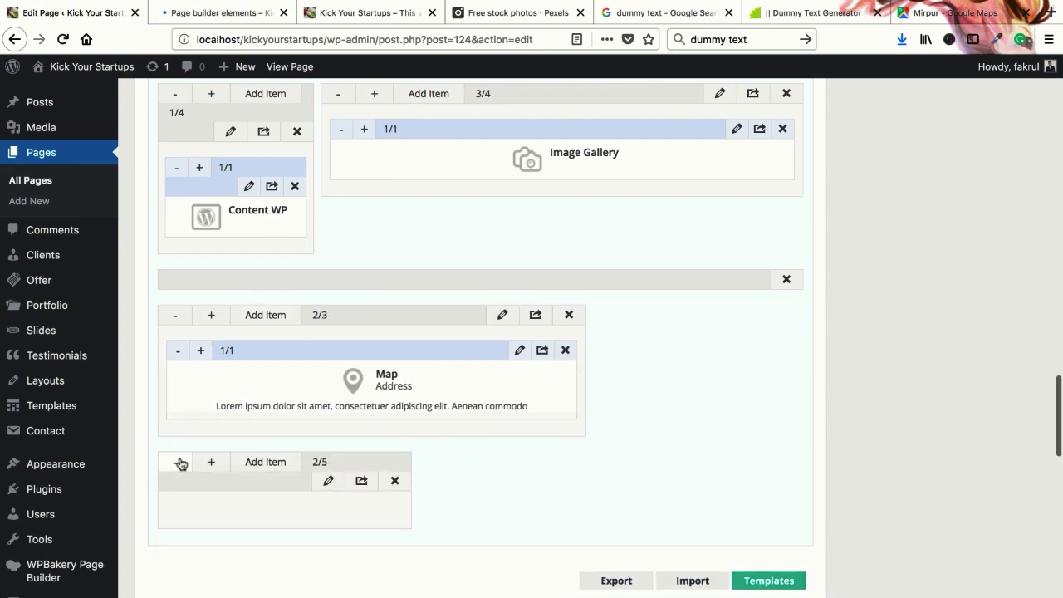
{"action": "left_click", "coordinate": [177, 462]}
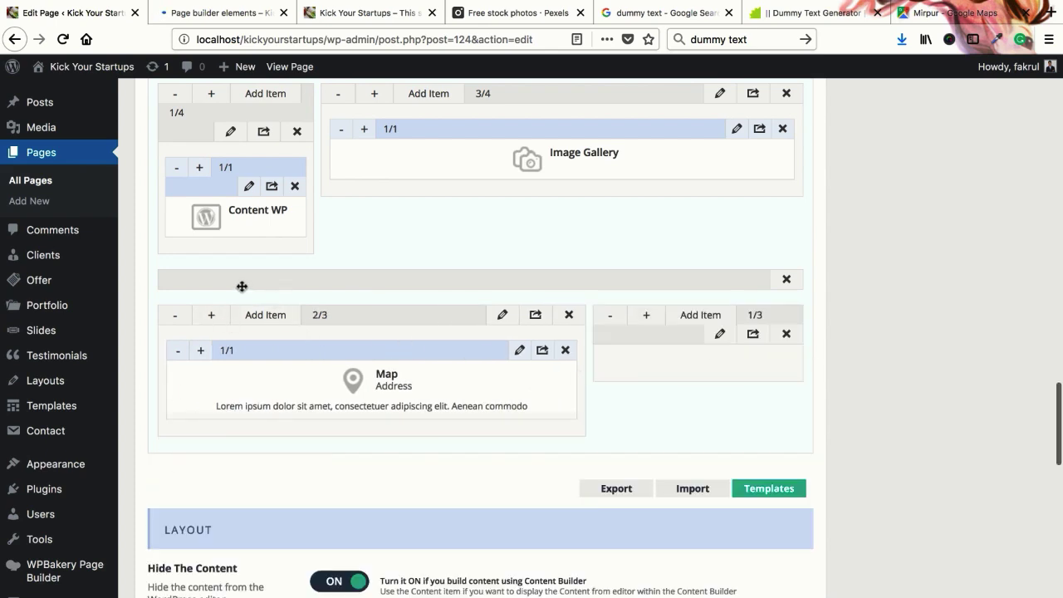
{"action": "left_click", "coordinate": [233, 23]}
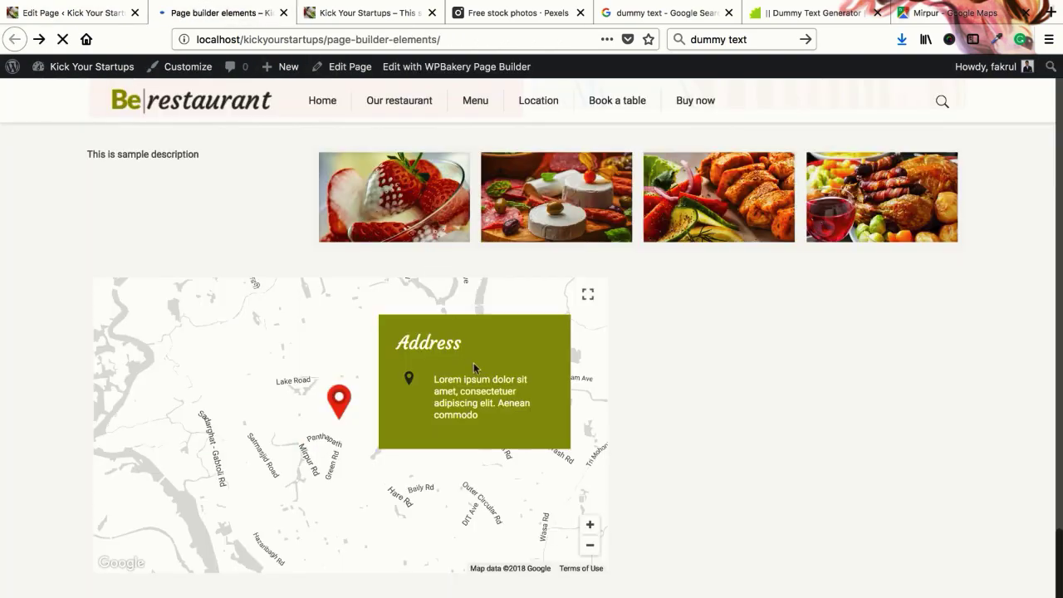
Back in the page editor, start deleting the empty row but cancel, then try moving it
{"action": "scroll", "coordinate": [473, 368], "scroll_direction": "down", "scroll_amount": 4}
{"action": "left_click", "coordinate": [68, 13]}
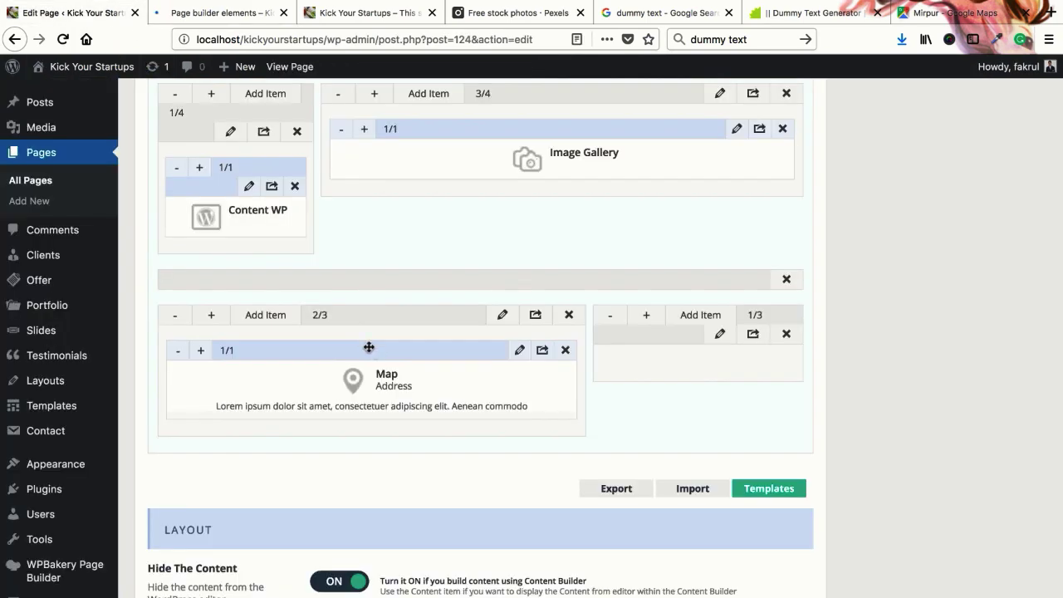
{"action": "scroll", "coordinate": [366, 346], "scroll_direction": "up", "scroll_amount": 3}
{"action": "left_click", "coordinate": [786, 404]}
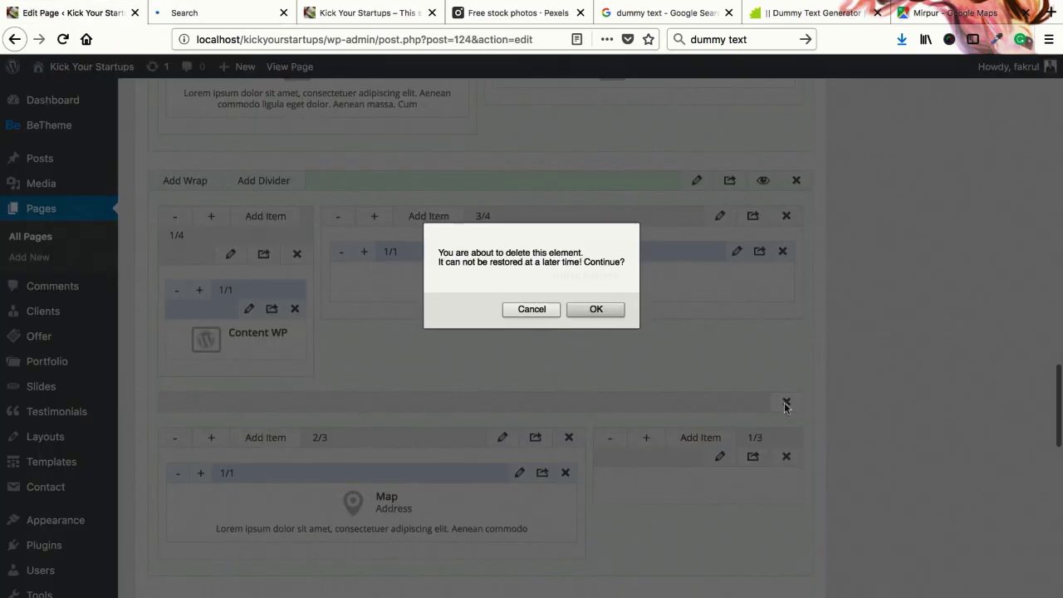
{"action": "left_click", "coordinate": [538, 310]}
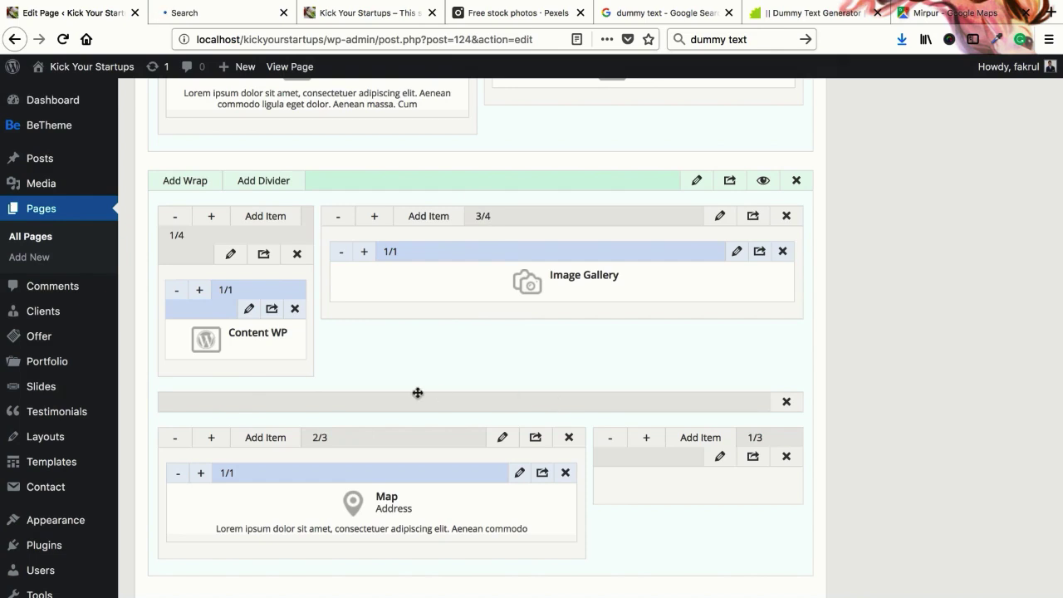
{"action": "scroll", "coordinate": [418, 392], "scroll_direction": "down", "scroll_amount": 1}
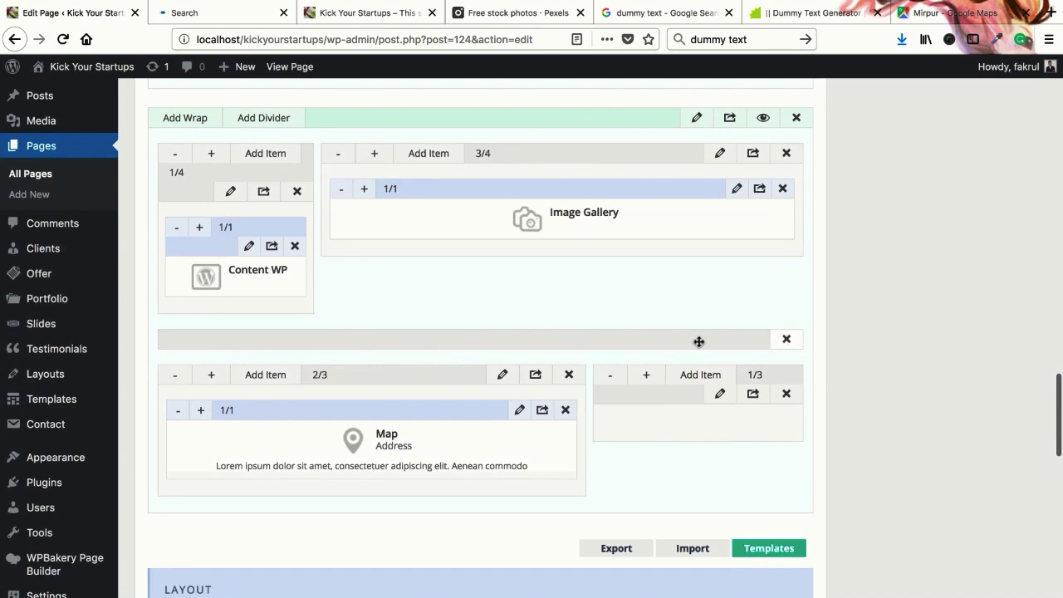
{"action": "left_click_drag", "start_coordinate": [446, 350], "coordinate": [446, 359]}
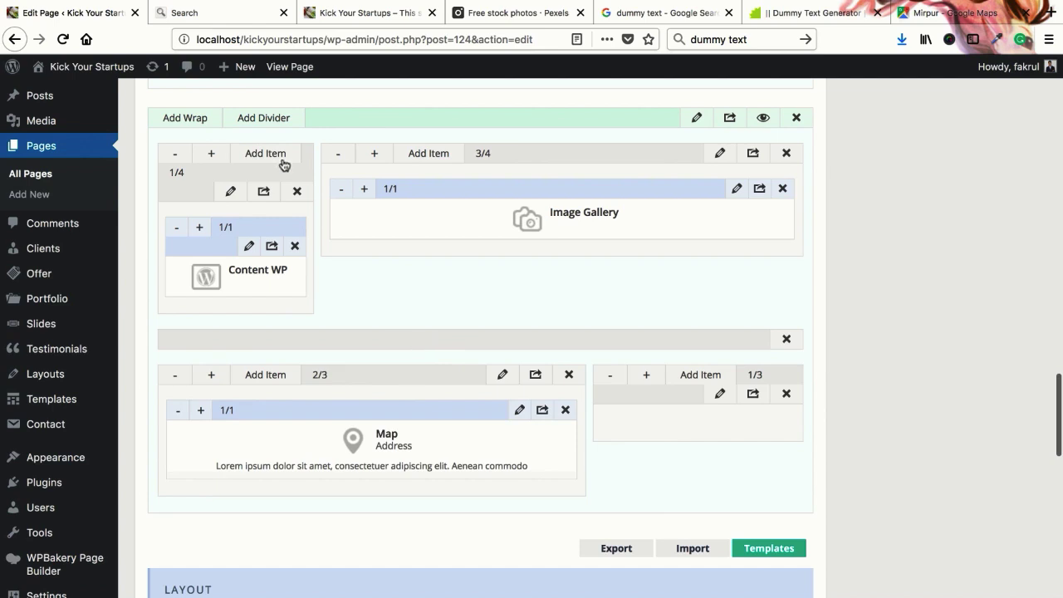
Add two divider rows and drag both up above the 2/3 Map row
{"action": "left_click", "coordinate": [272, 123]}
{"action": "left_click", "coordinate": [272, 122]}
{"action": "left_click_drag", "start_coordinate": [386, 521], "coordinate": [291, 390]}
{"action": "left_click_drag", "start_coordinate": [304, 536], "coordinate": [259, 397]}
{"action": "scroll", "coordinate": [864, 419], "scroll_direction": "up", "scroll_amount": 10}
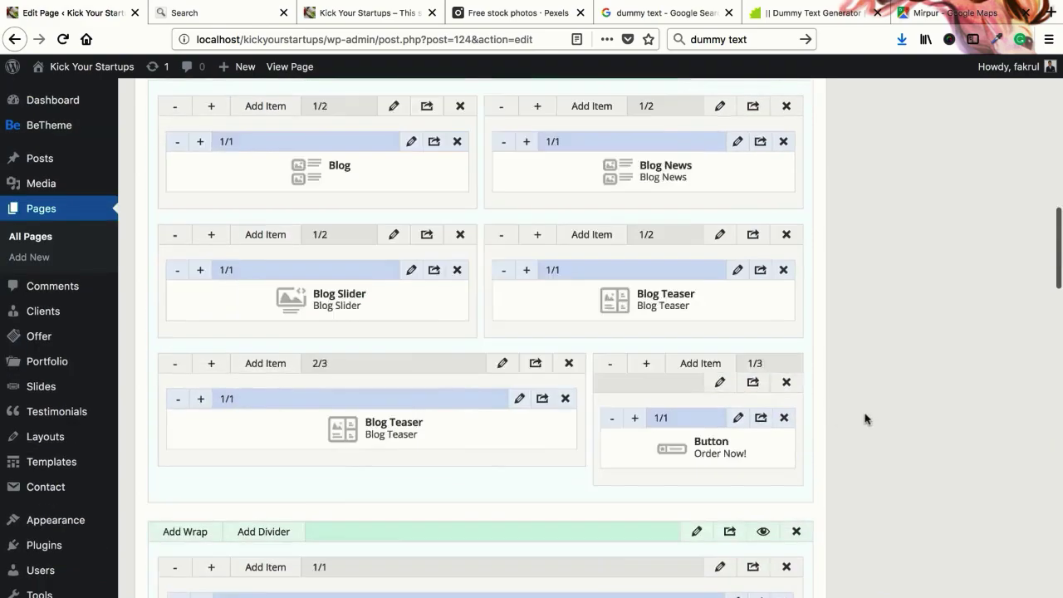
{"action": "scroll", "coordinate": [865, 418], "scroll_direction": "up", "scroll_amount": 10}
Update the page and close the stray Search tab
{"action": "left_click", "coordinate": [1001, 413]}
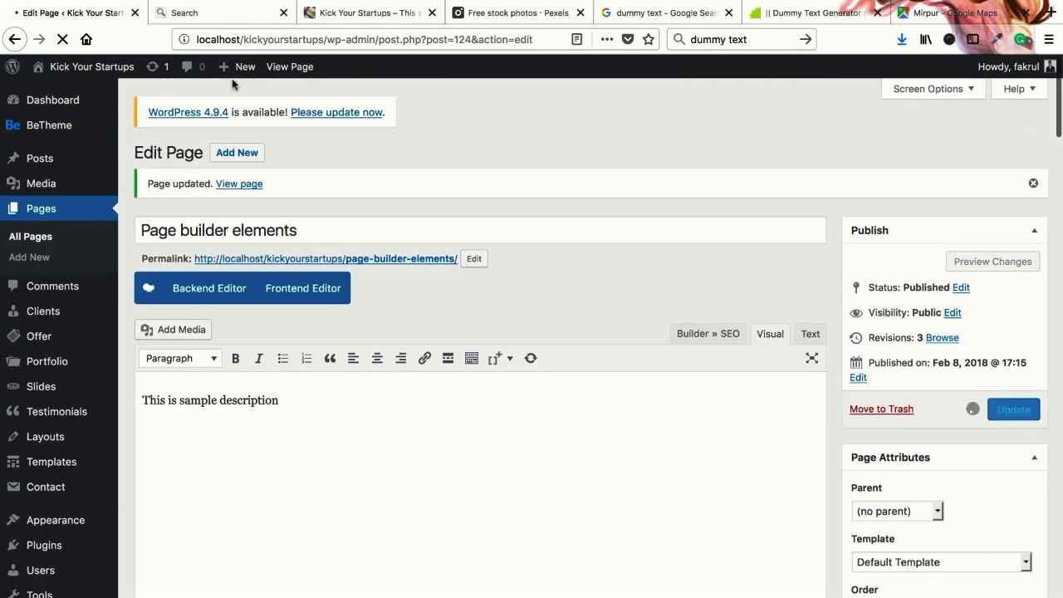
{"action": "left_click", "coordinate": [261, 14]}
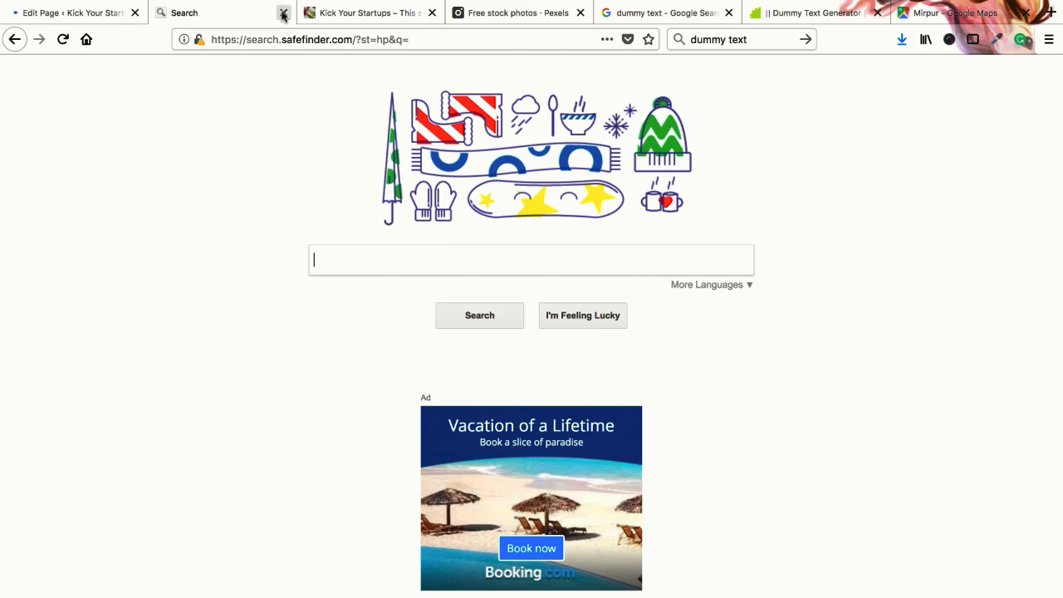
{"action": "left_click", "coordinate": [284, 12]}
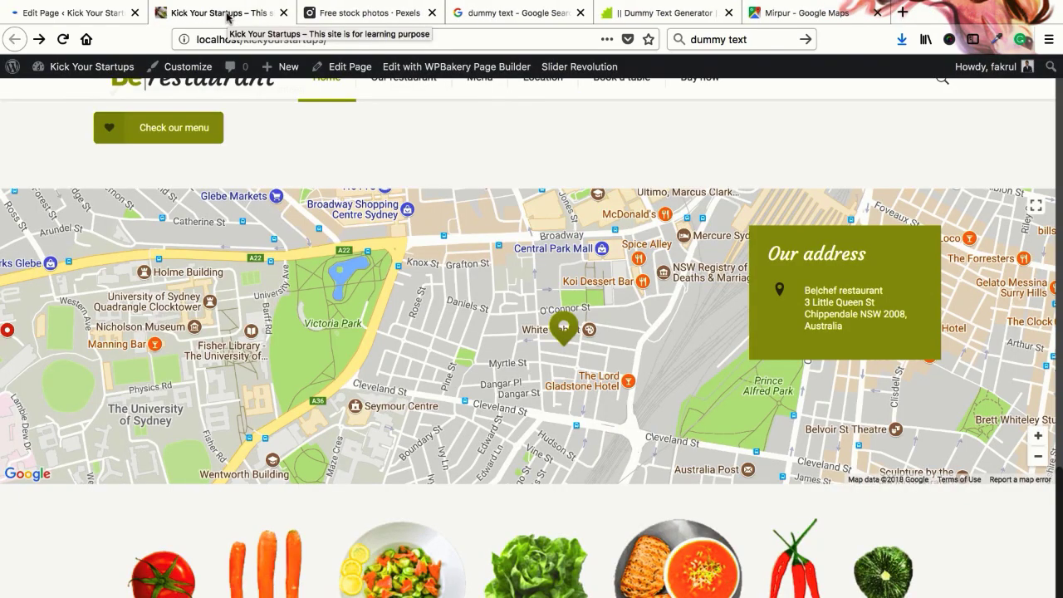
{"action": "left_click", "coordinate": [109, 15]}
Open the page's permalink in a new tab, check the live page, and return to the editor
{"action": "right_click", "coordinate": [331, 264]}
{"action": "left_click", "coordinate": [390, 264]}
{"action": "left_click", "coordinate": [238, 12]}
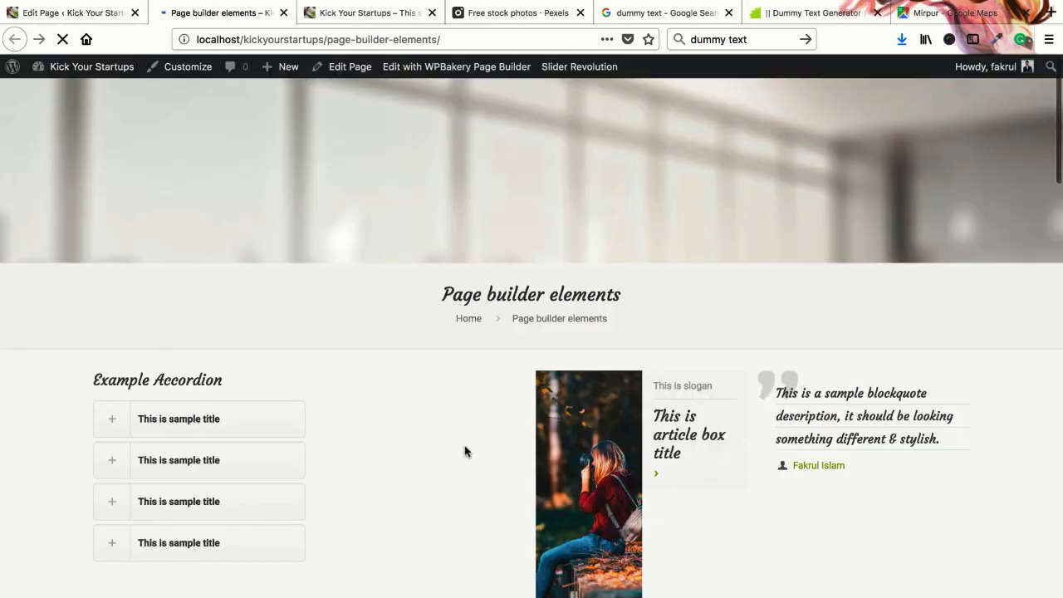
{"action": "scroll", "coordinate": [464, 450], "scroll_direction": "down", "scroll_amount": 15}
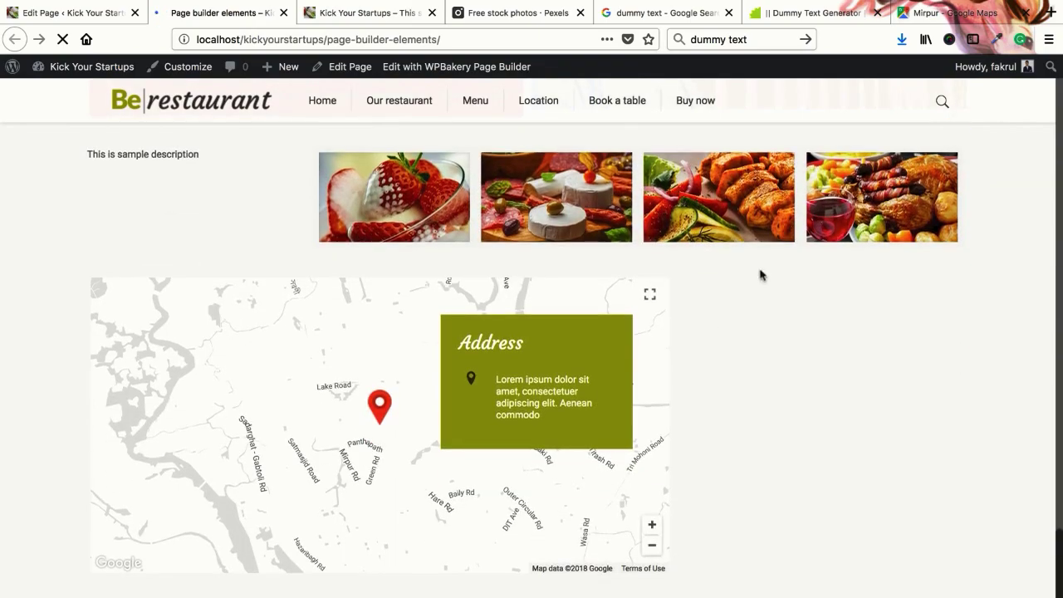
{"action": "left_click", "coordinate": [107, 14]}
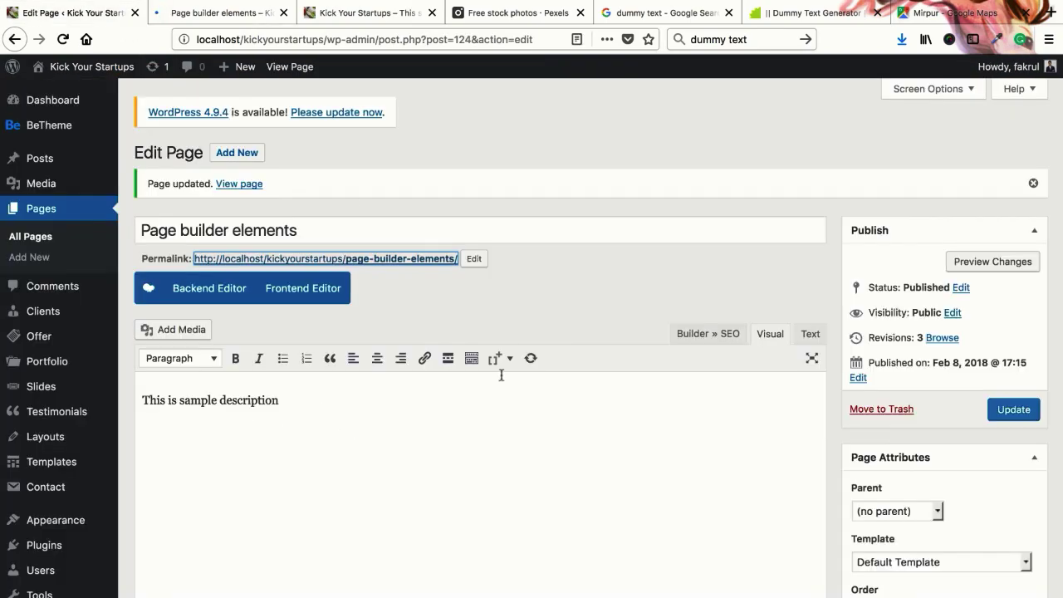
Delete the four empty divider rows, confirming each removal with OK
{"action": "scroll", "coordinate": [503, 391], "scroll_direction": "down", "scroll_amount": 20}
{"action": "scroll", "coordinate": [484, 403], "scroll_direction": "up", "scroll_amount": 5}
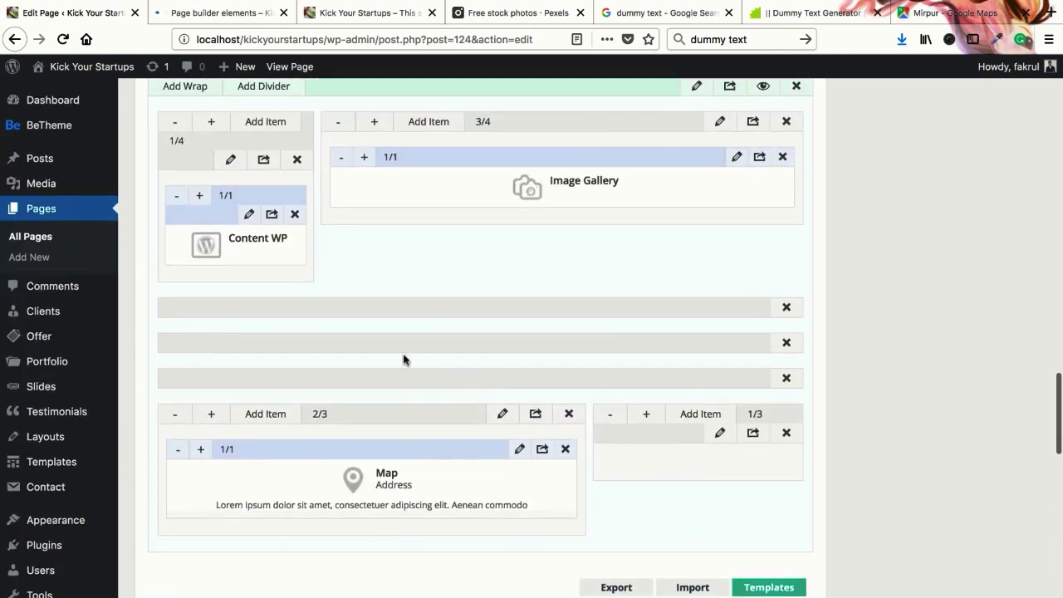
{"action": "scroll", "coordinate": [399, 307], "scroll_direction": "up", "scroll_amount": 1}
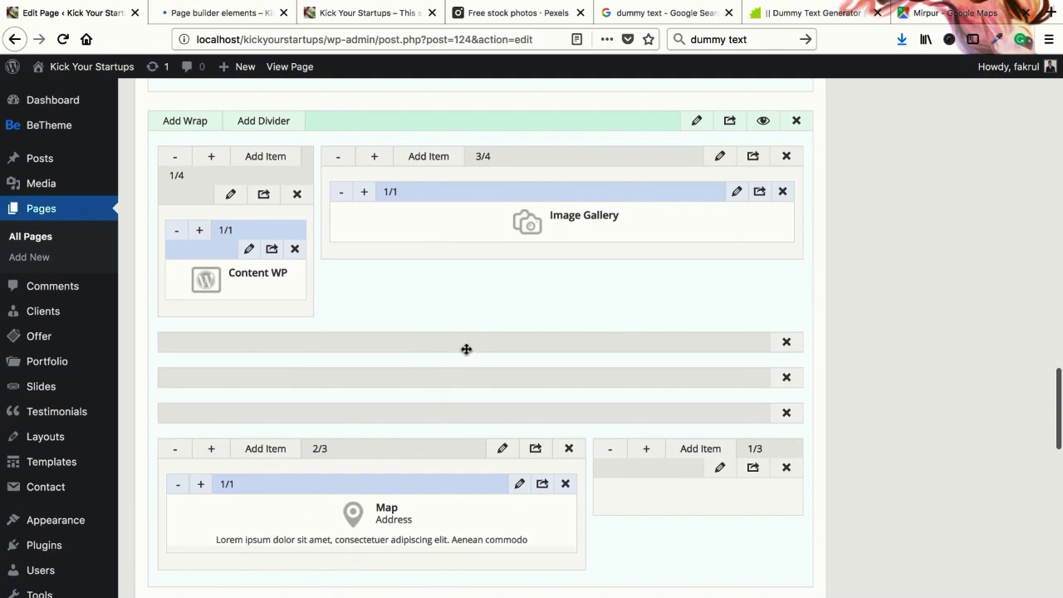
{"action": "scroll", "coordinate": [366, 276], "scroll_direction": "up", "scroll_amount": 1}
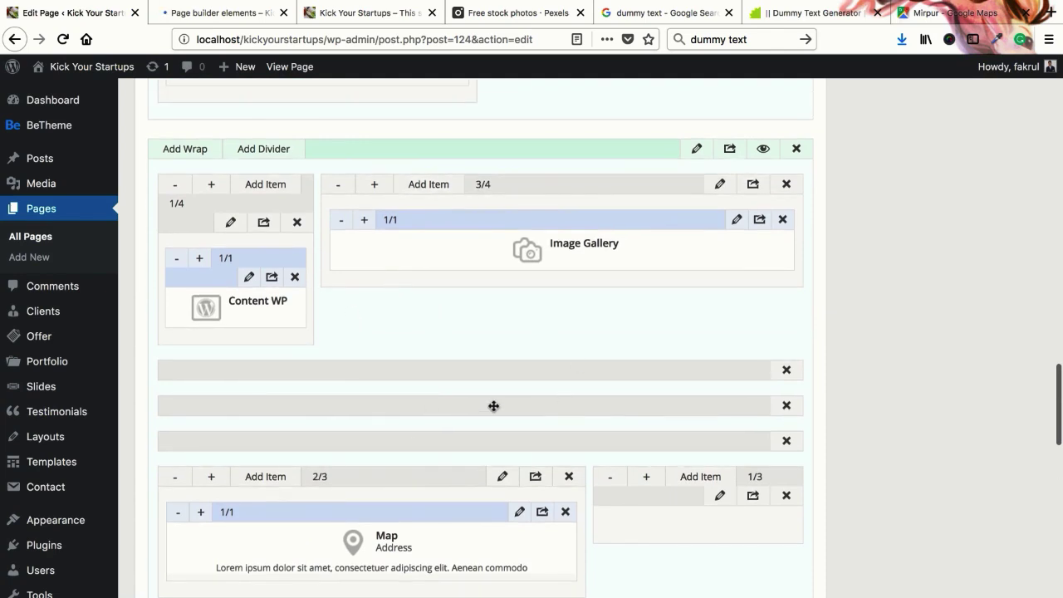
{"action": "scroll", "coordinate": [427, 378], "scroll_direction": "down", "scroll_amount": 2}
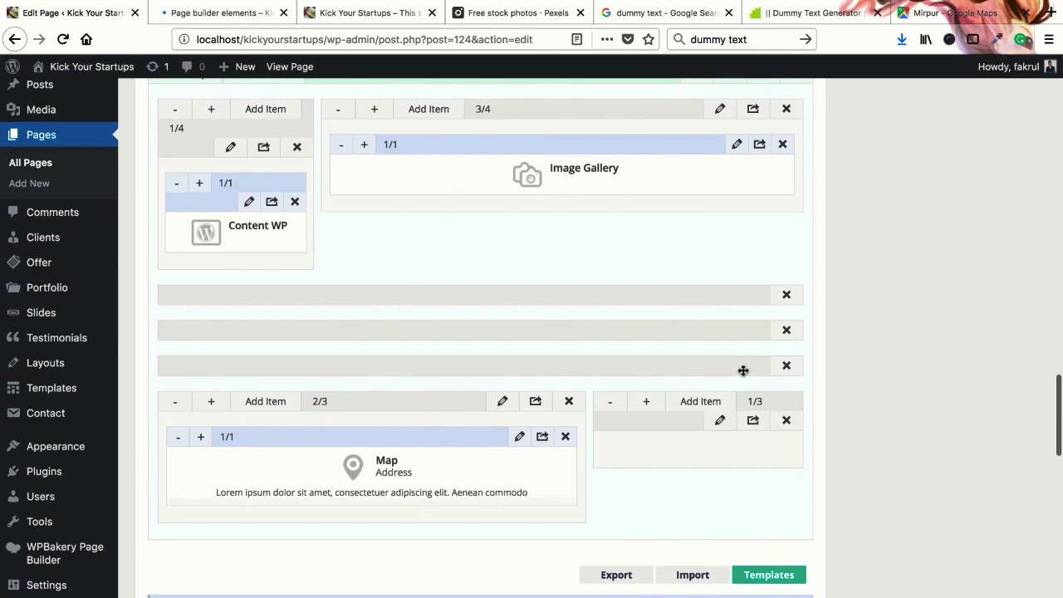
{"action": "left_click", "coordinate": [787, 365]}
{"action": "left_click", "coordinate": [595, 309]}
{"action": "left_click", "coordinate": [786, 331]}
{"action": "left_click", "coordinate": [596, 314]}
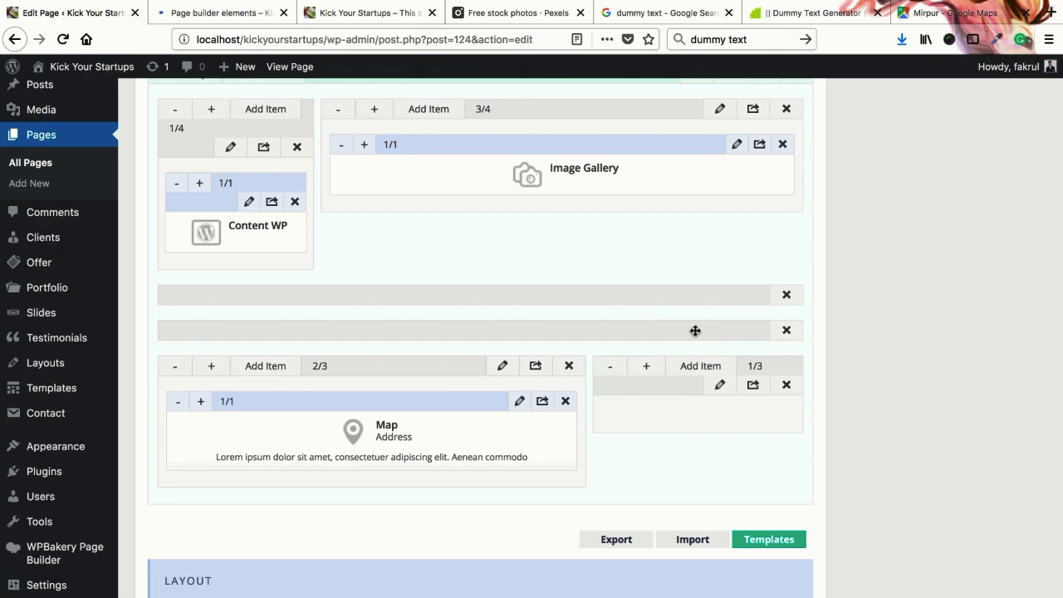
{"action": "left_click", "coordinate": [785, 330]}
{"action": "left_click", "coordinate": [622, 316]}
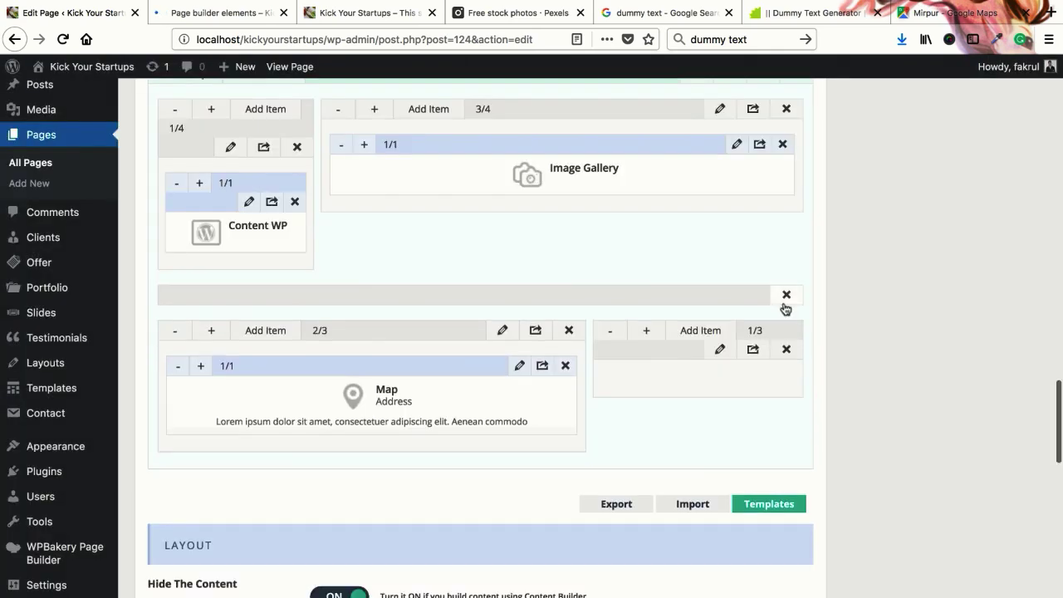
{"action": "left_click", "coordinate": [786, 295]}
{"action": "left_click", "coordinate": [619, 309]}
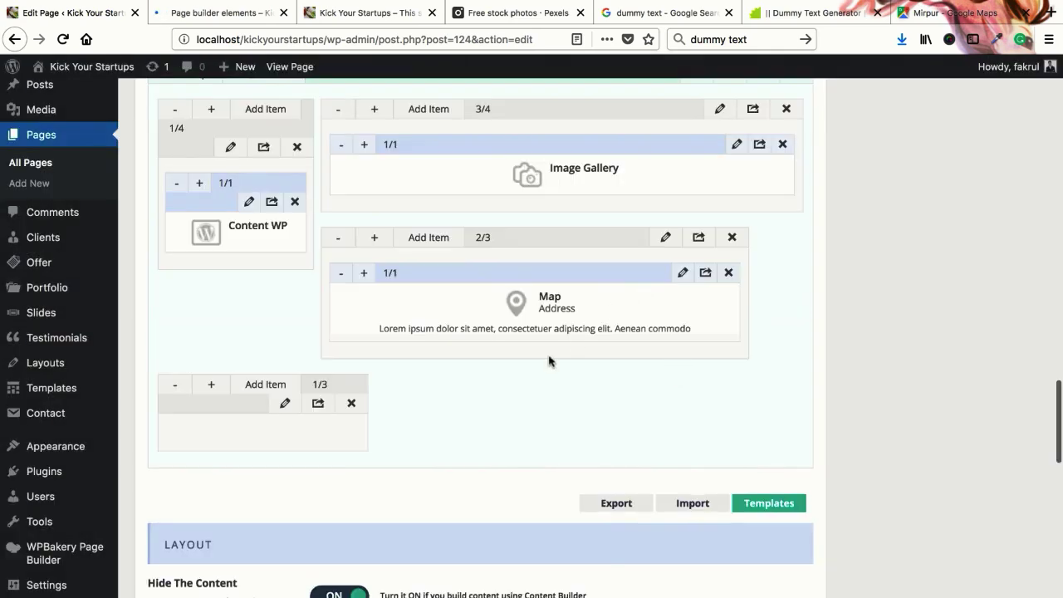
Add a divider, drag it between the gallery and map rows, then delete it again
{"action": "scroll", "coordinate": [428, 391], "scroll_direction": "up", "scroll_amount": 2}
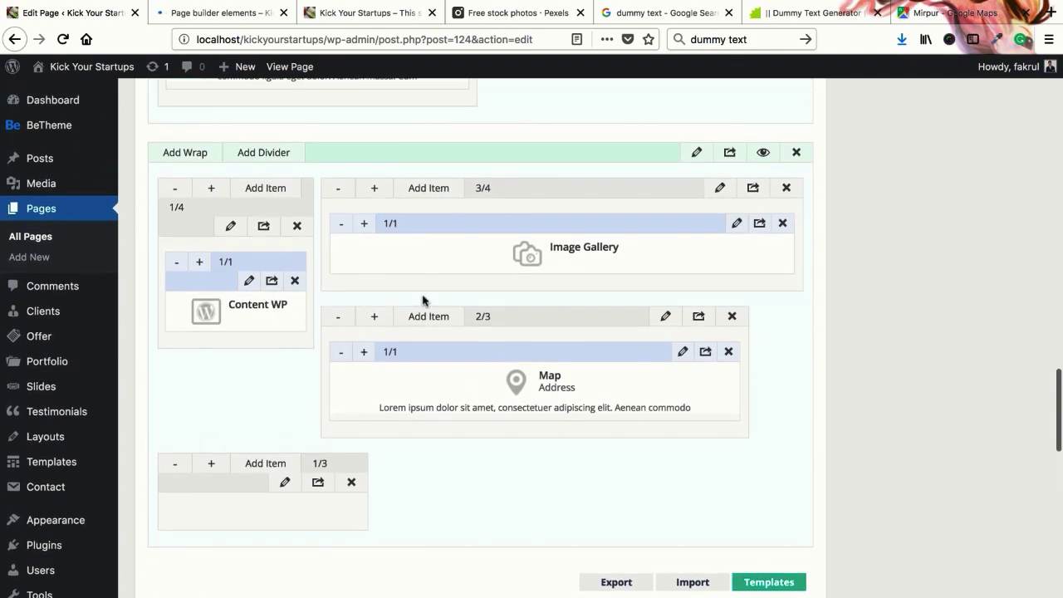
{"action": "left_click", "coordinate": [265, 153]}
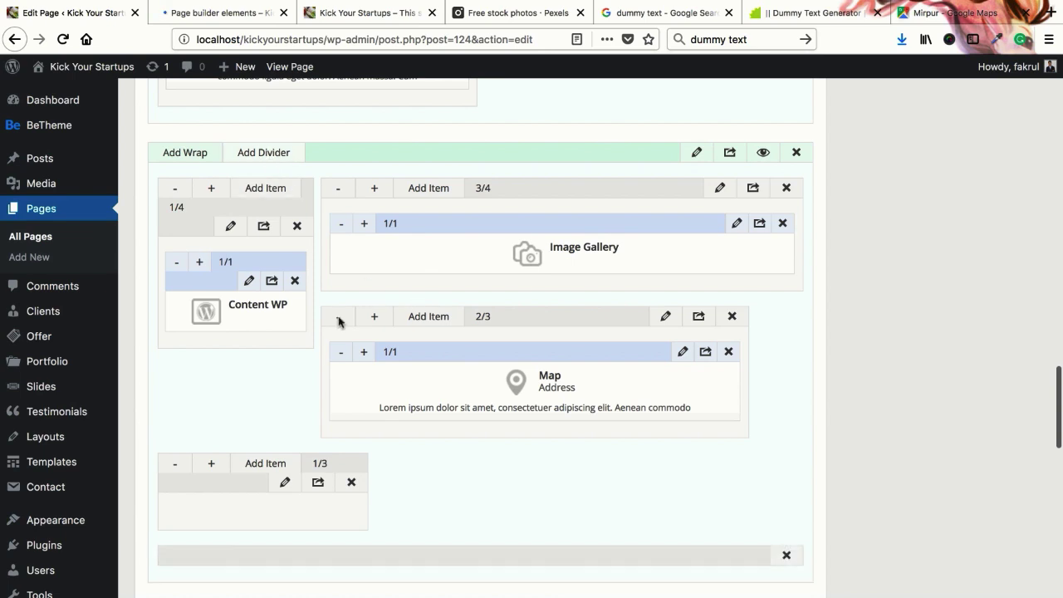
{"action": "left_click_drag", "start_coordinate": [369, 448], "coordinate": [221, 380]}
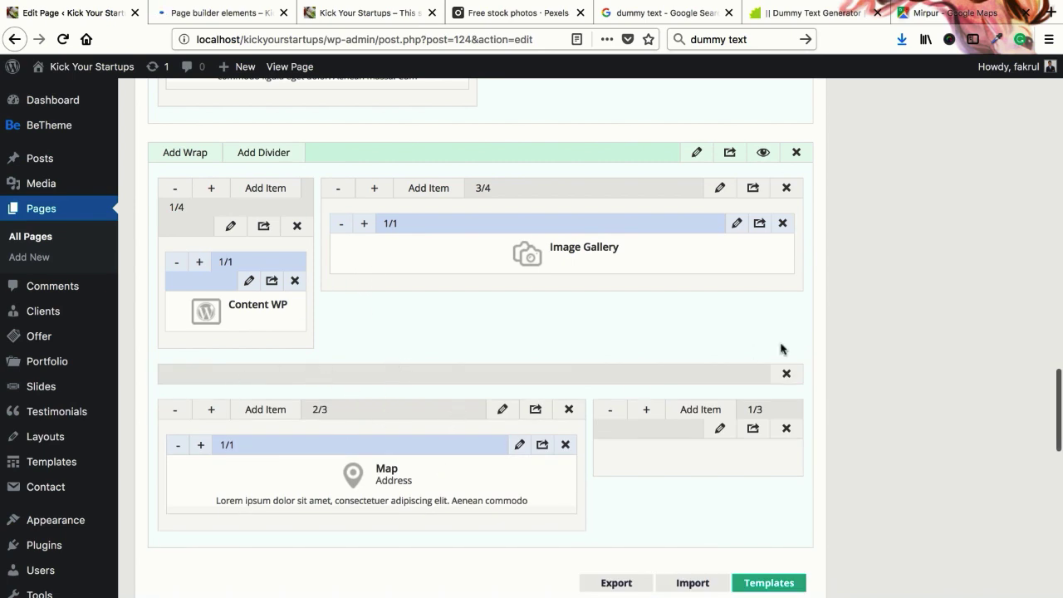
{"action": "left_click", "coordinate": [785, 374]}
{"action": "left_click", "coordinate": [591, 316]}
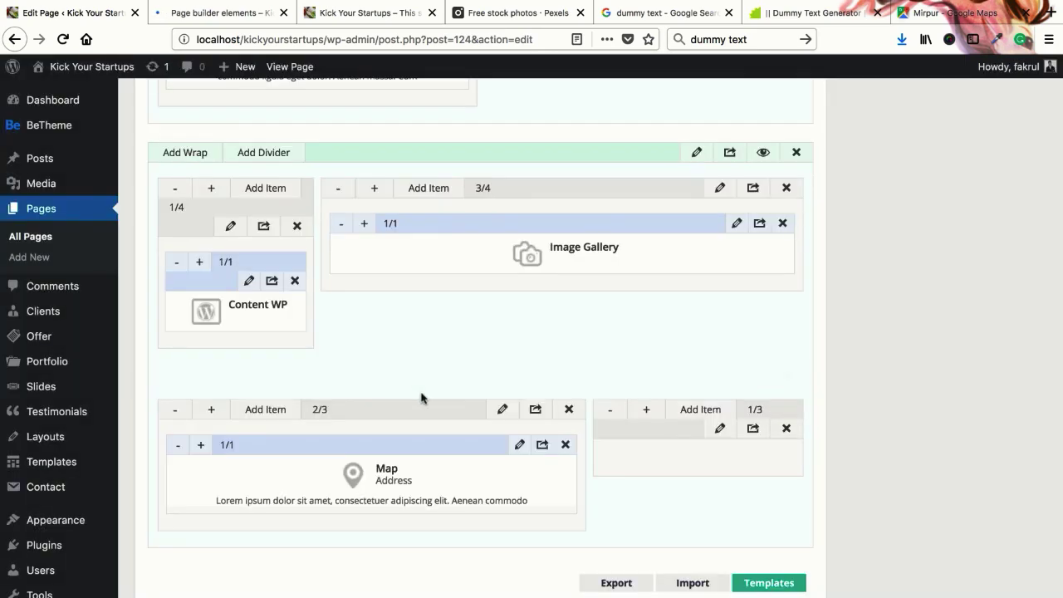
Update the page, reload the live Page builder elements tab, and return to the editor
{"action": "scroll", "coordinate": [943, 363], "scroll_direction": "up", "scroll_amount": 15}
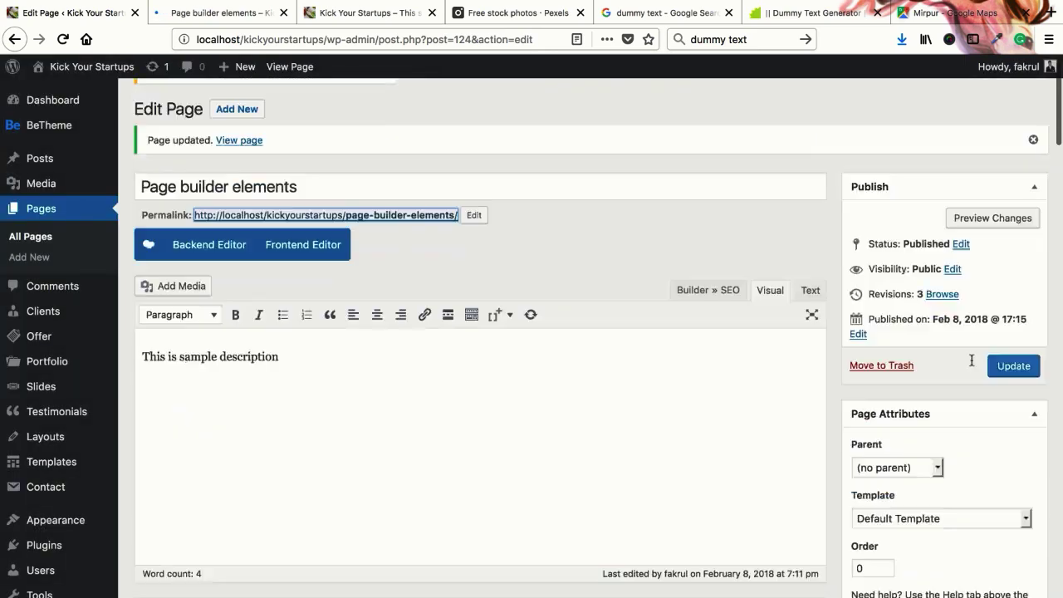
{"action": "left_click", "coordinate": [1011, 407]}
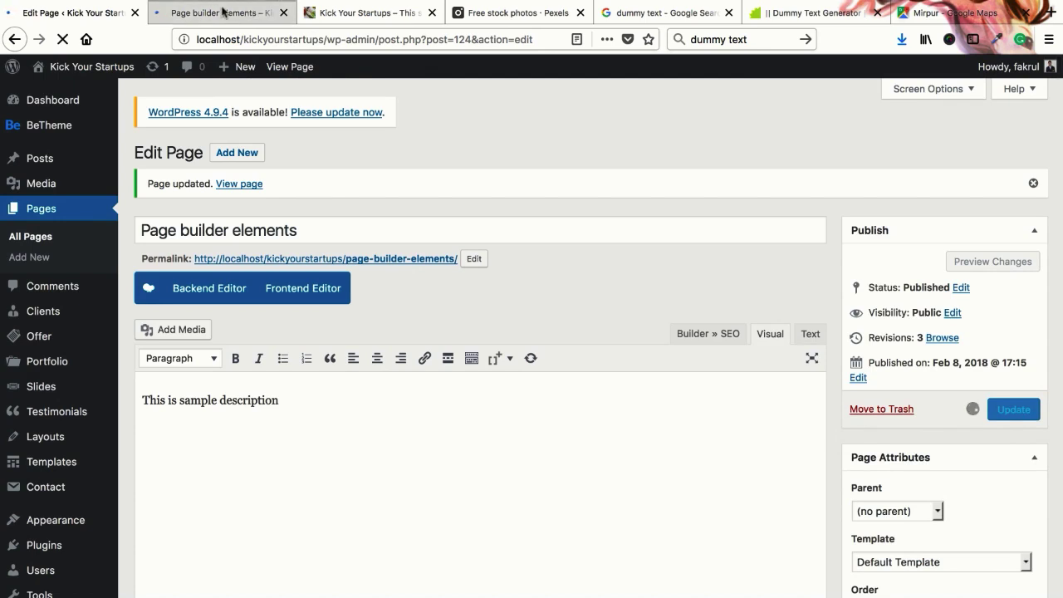
{"action": "left_click", "coordinate": [221, 10]}
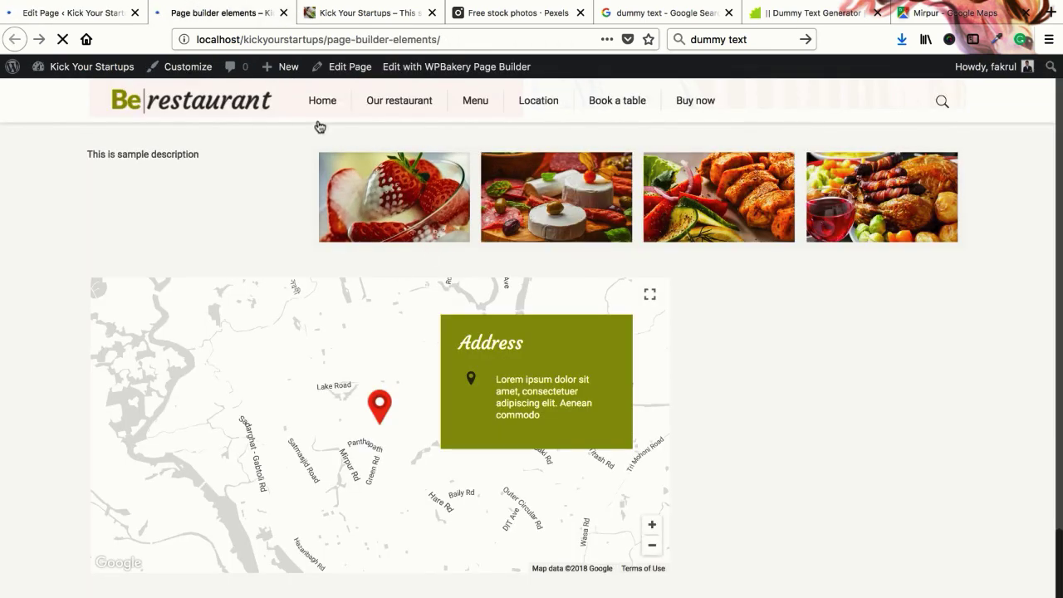
{"action": "right_click", "coordinate": [249, 15]}
{"action": "left_click", "coordinate": [264, 18]}
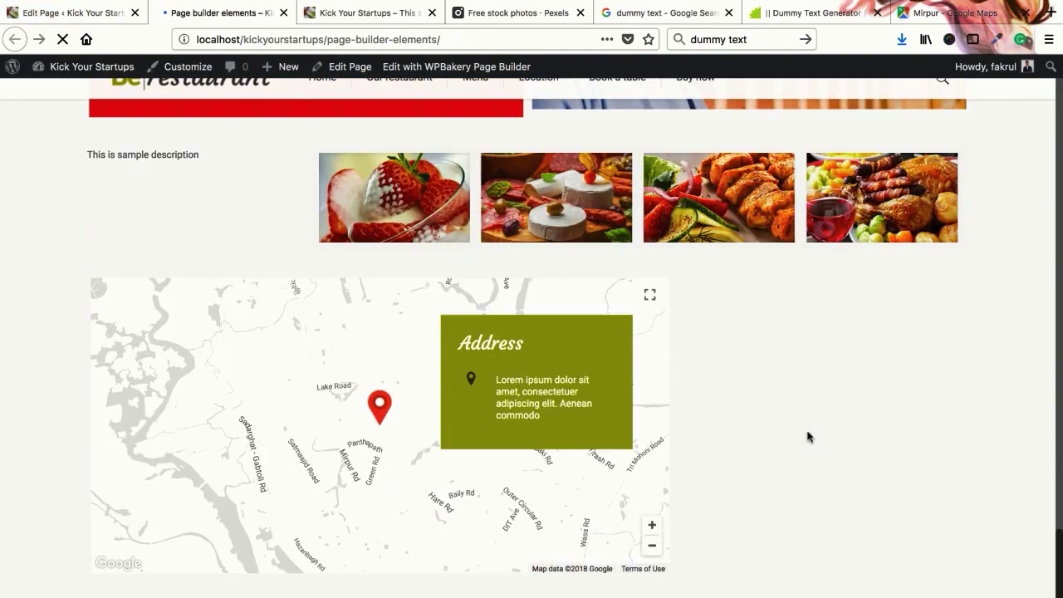
{"action": "left_click", "coordinate": [113, 22]}
Add a divider row and drag it up above the 2/3 Map column
{"action": "scroll", "coordinate": [531, 482], "scroll_direction": "down", "scroll_amount": 15}
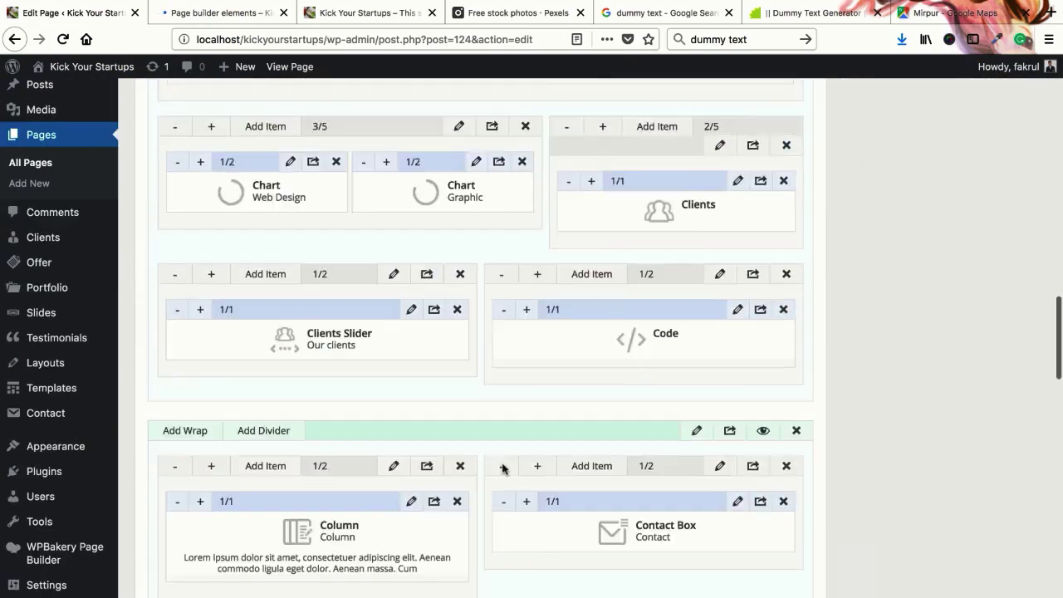
{"action": "scroll", "coordinate": [486, 462], "scroll_direction": "down", "scroll_amount": 6}
{"action": "scroll", "coordinate": [485, 463], "scroll_direction": "up", "scroll_amount": 4}
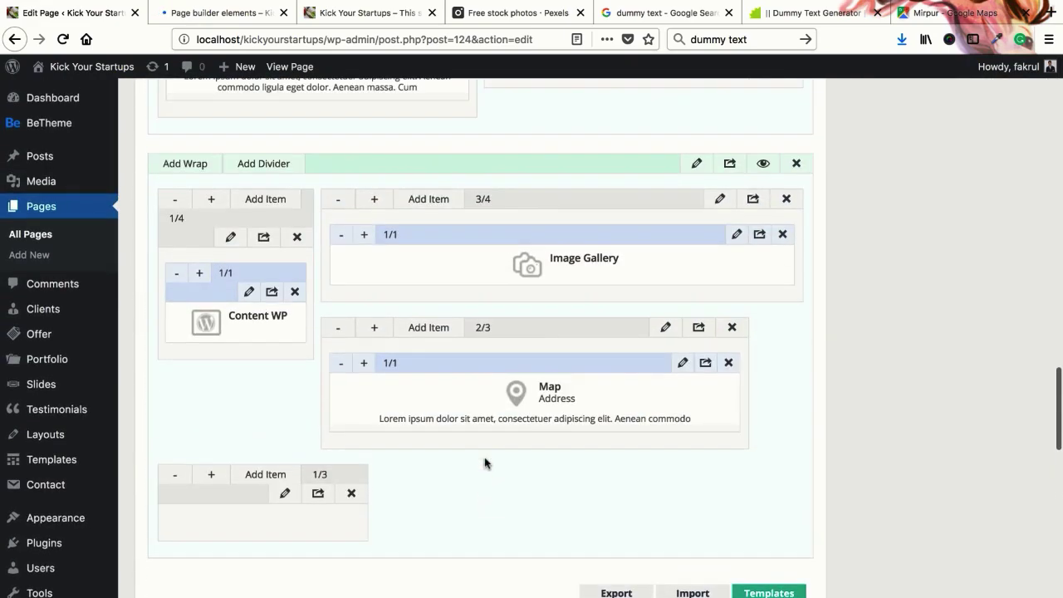
{"action": "left_click", "coordinate": [276, 171]}
{"action": "left_click_drag", "start_coordinate": [398, 574], "coordinate": [308, 376]}
{"action": "scroll", "coordinate": [283, 385], "scroll_direction": "down", "scroll_amount": 5}
{"action": "scroll", "coordinate": [435, 393], "scroll_direction": "up", "scroll_amount": 1}
{"action": "scroll", "coordinate": [436, 393], "scroll_direction": "up", "scroll_amount": 3}
{"action": "scroll", "coordinate": [453, 401], "scroll_direction": "up", "scroll_amount": 1}
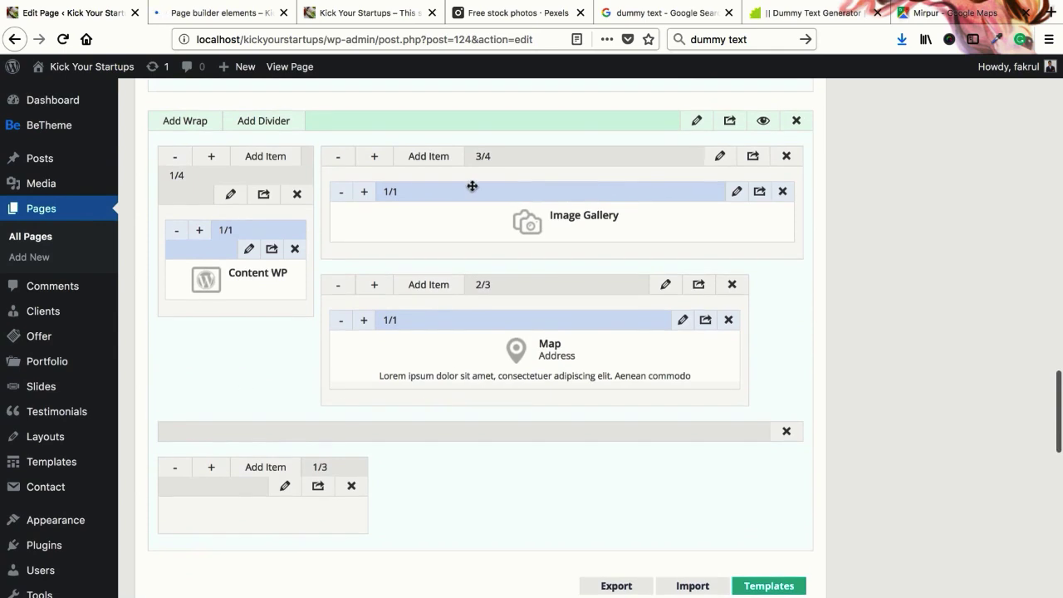
{"action": "scroll", "coordinate": [522, 387], "scroll_direction": "up", "scroll_amount": 1}
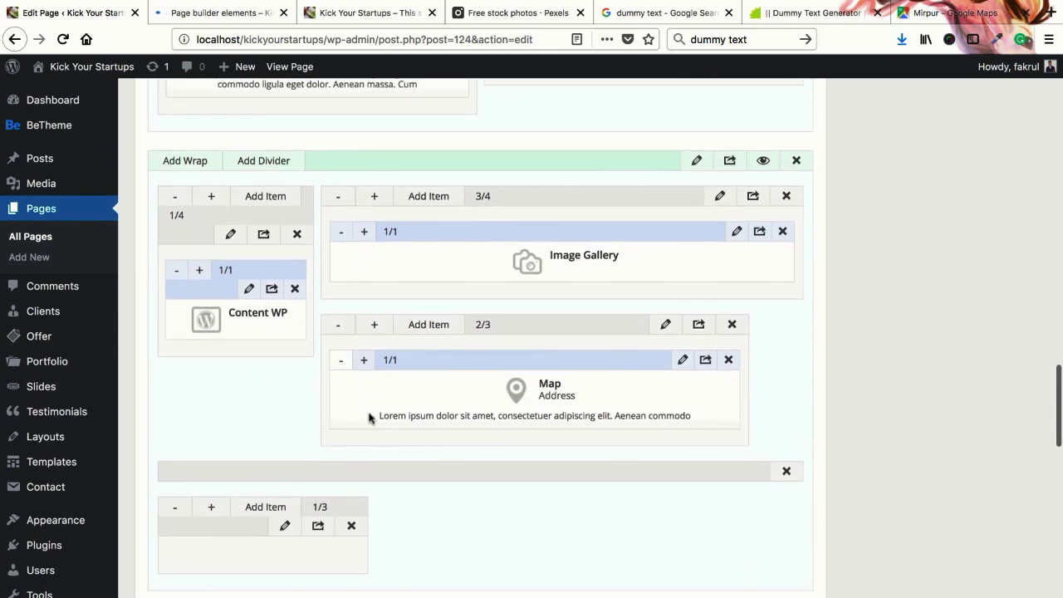
{"action": "left_click_drag", "start_coordinate": [404, 473], "coordinate": [196, 409]}
Bring up the Add Item element list for the empty 1/3 column
{"action": "scroll", "coordinate": [473, 348], "scroll_direction": "down", "scroll_amount": 3}
{"action": "left_click", "coordinate": [699, 299]}
{"action": "scroll", "coordinate": [498, 403], "scroll_direction": "down", "scroll_amount": 1}
{"action": "scroll", "coordinate": [510, 405], "scroll_direction": "down", "scroll_amount": 1}
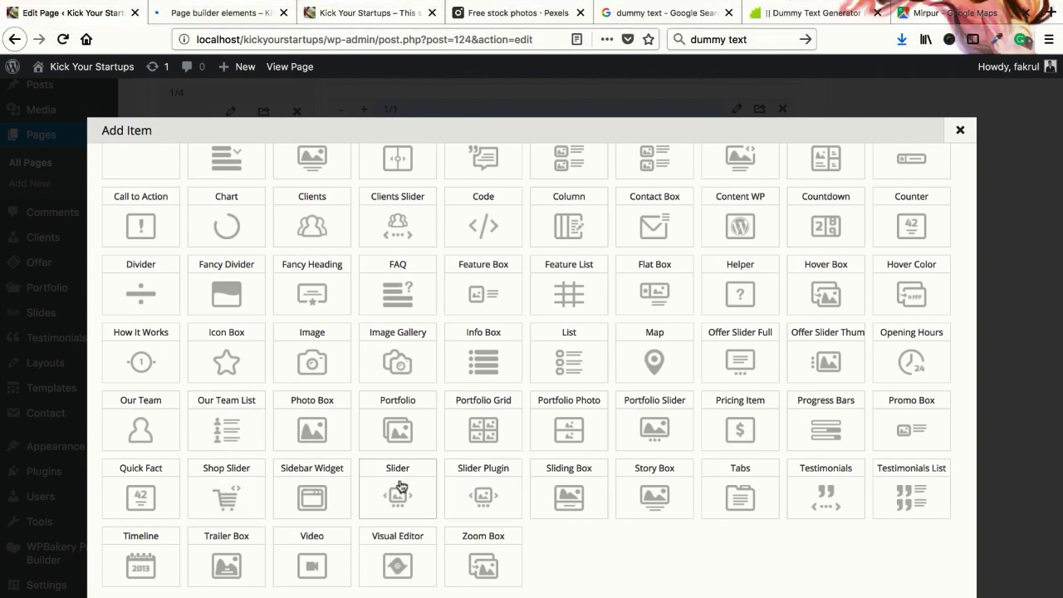
Add a Slider Plugin to the 1/3 column, leave Revolution Slider on -- Select --, and select its label
{"action": "left_click", "coordinate": [479, 484]}
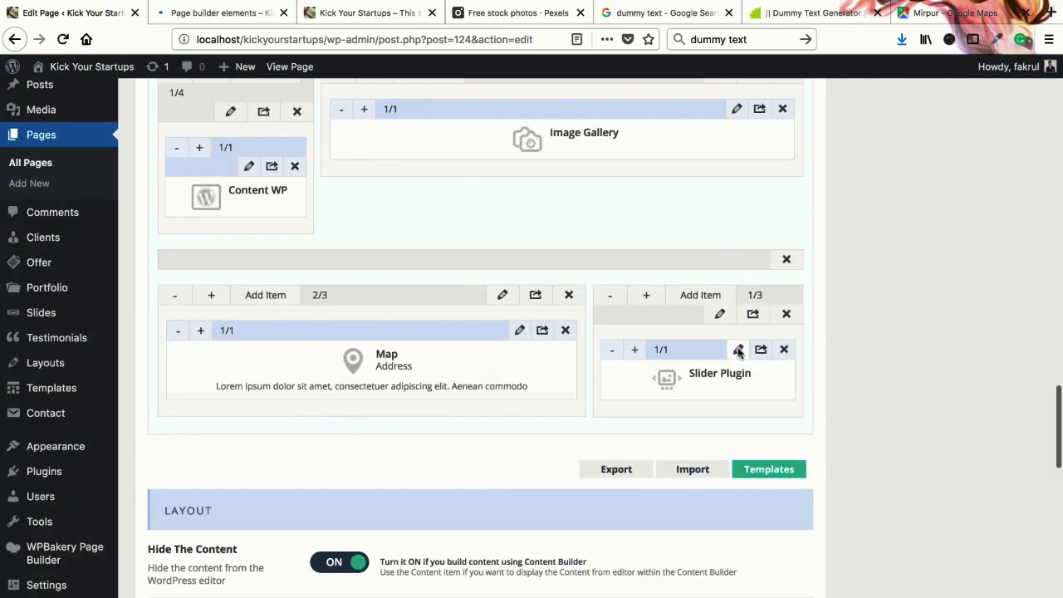
{"action": "left_click", "coordinate": [738, 350]}
{"action": "left_click", "coordinate": [307, 167]}
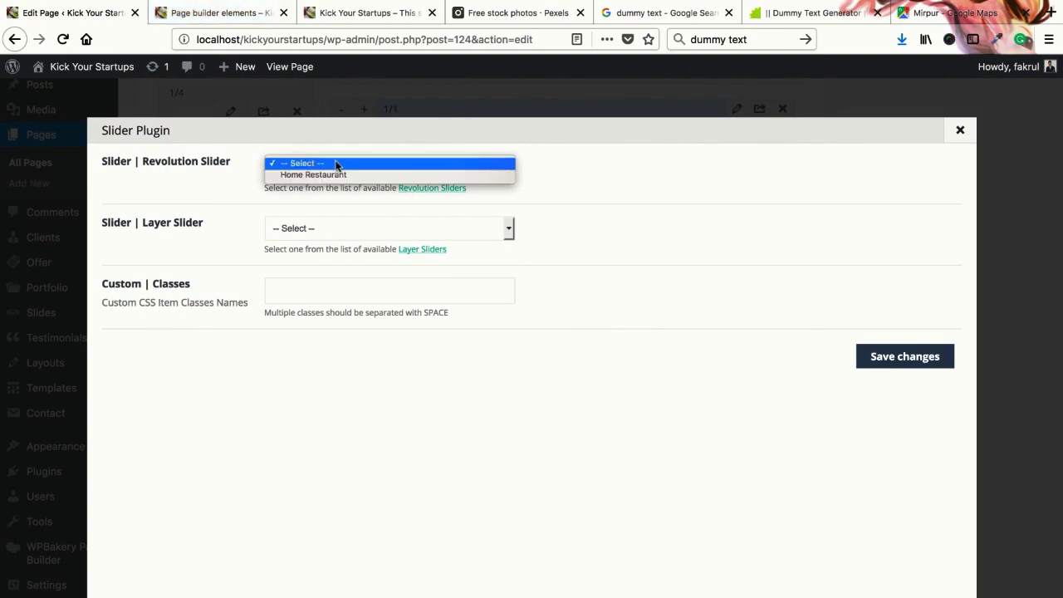
{"action": "left_click", "coordinate": [312, 163]}
{"action": "left_click", "coordinate": [418, 170]}
{"action": "left_click", "coordinate": [146, 169]}
{"action": "left_click_drag", "start_coordinate": [142, 161], "coordinate": [229, 161]}
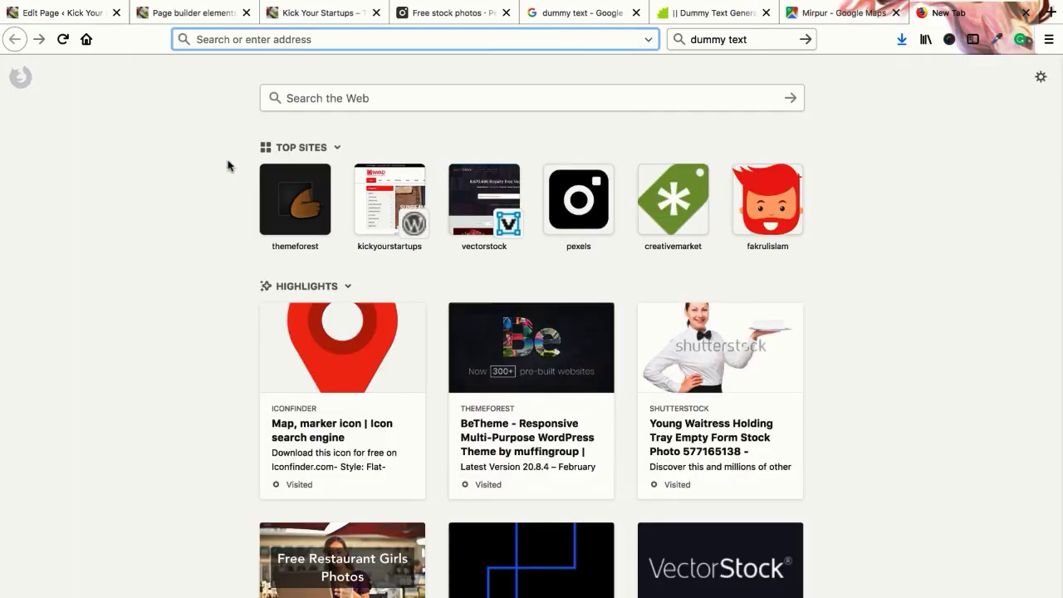
Search the web for 'Revolution Slider examples' and open the Example Sliders result
{"action": "type", "text": "Revolution Slider"}
{"action": "type", "text": "examples"}
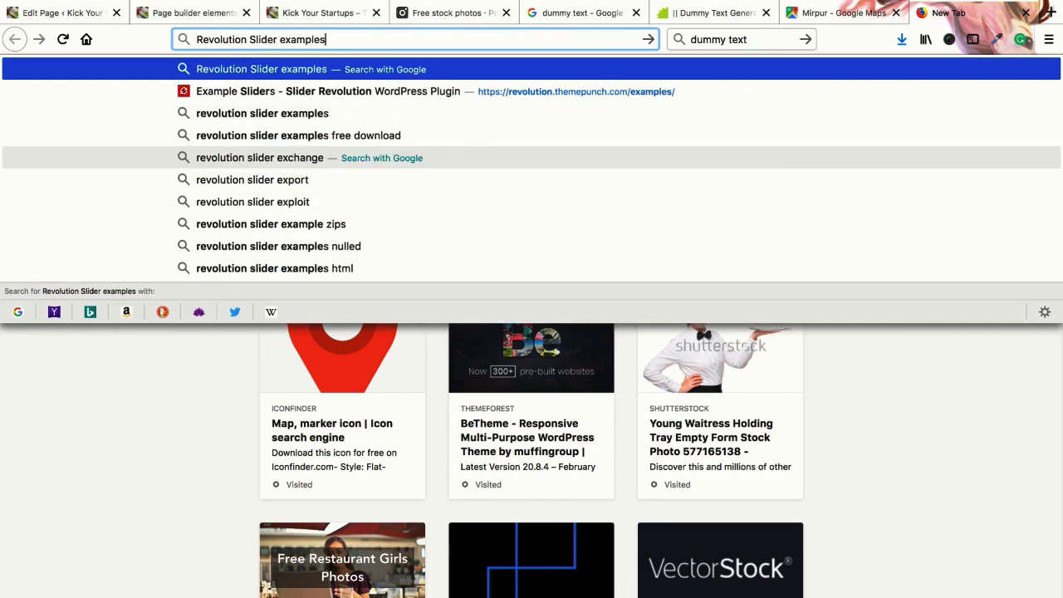
{"action": "key", "text": "Return"}
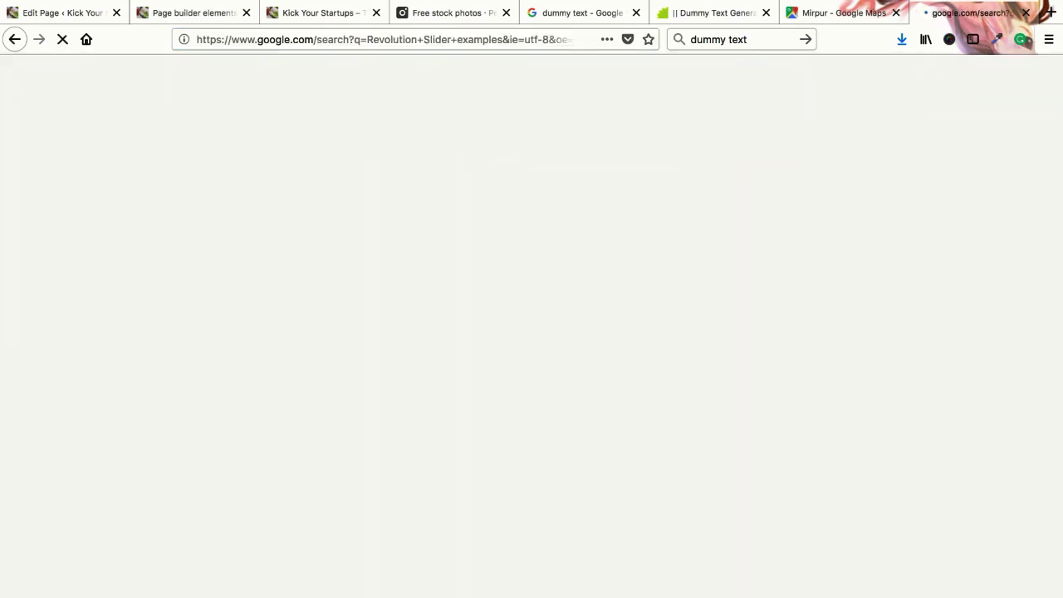
{"action": "left_click", "coordinate": [242, 195]}
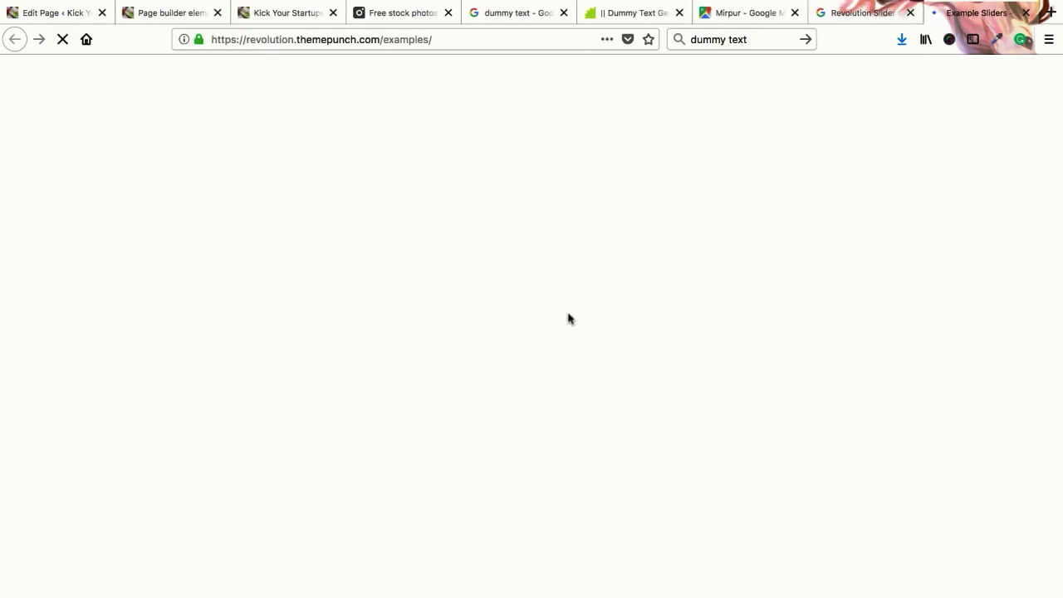
Browse the Example Sliders thumbnail grid, then return to the page editor
{"action": "left_click", "coordinate": [58, 17]}
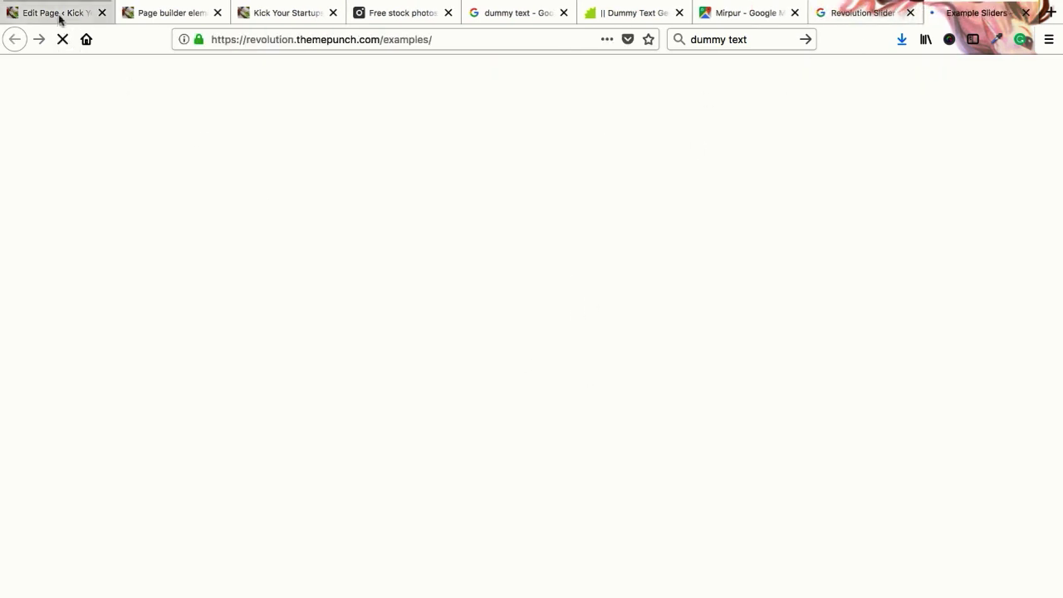
{"action": "left_click", "coordinate": [942, 14]}
{"action": "scroll", "coordinate": [614, 382], "scroll_direction": "down", "scroll_amount": 10}
{"action": "scroll", "coordinate": [611, 388], "scroll_direction": "up", "scroll_amount": 4}
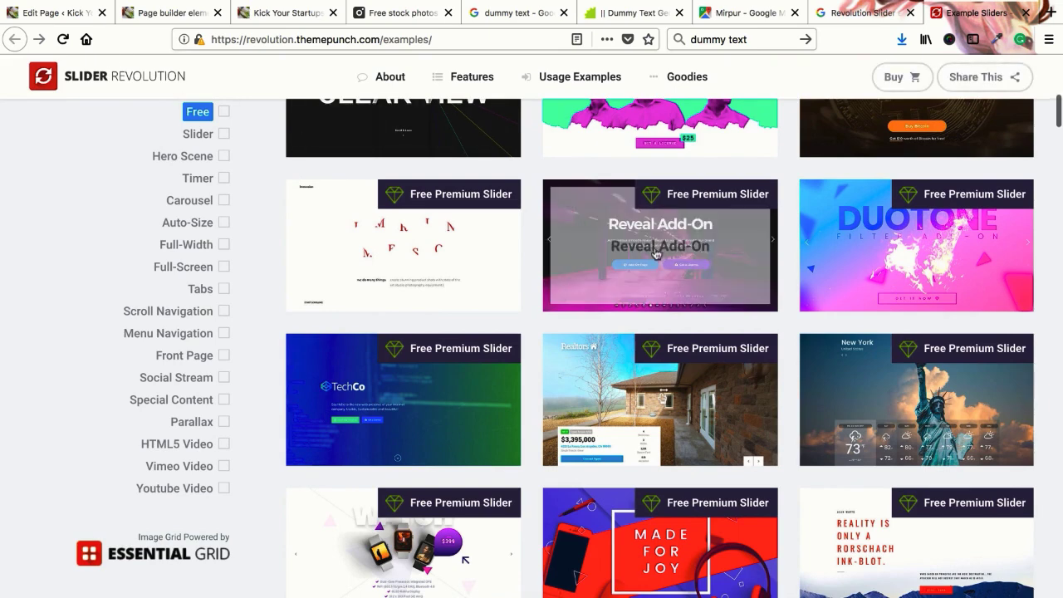
{"action": "left_click", "coordinate": [28, 15]}
Check the Revolution slider list, then compare the site's front page with the example sliders
{"action": "left_click", "coordinate": [309, 169]}
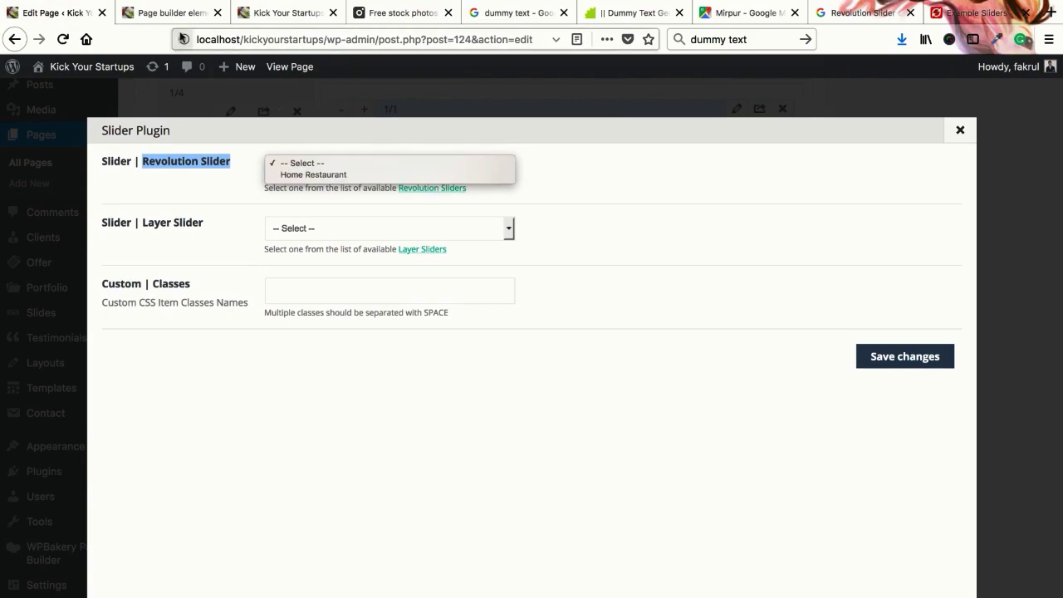
{"action": "key", "text": "Escape"}
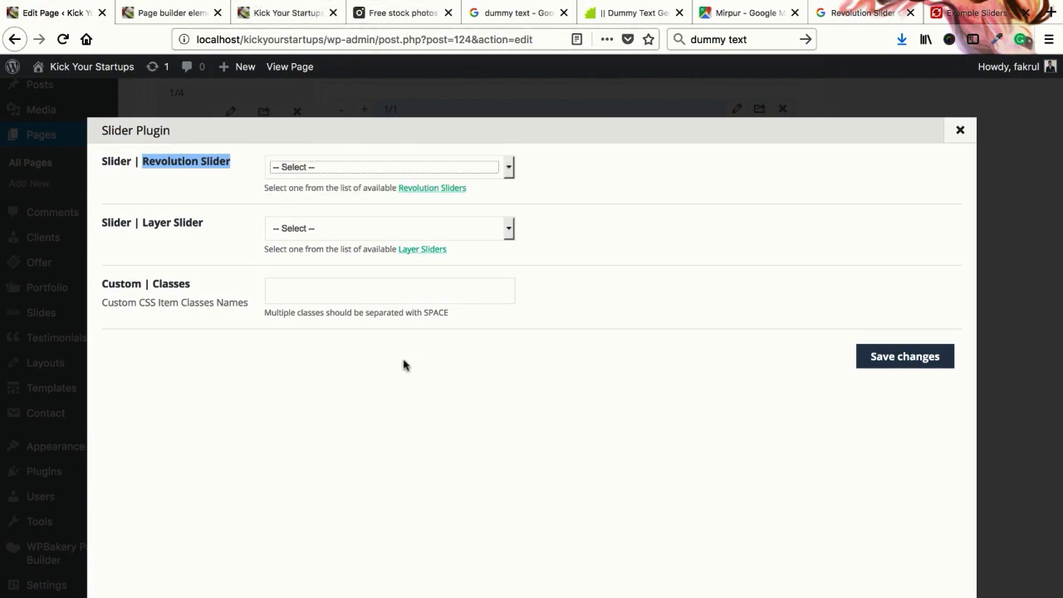
{"action": "left_click", "coordinate": [298, 12]}
{"action": "scroll", "coordinate": [368, 257], "scroll_direction": "up", "scroll_amount": 10}
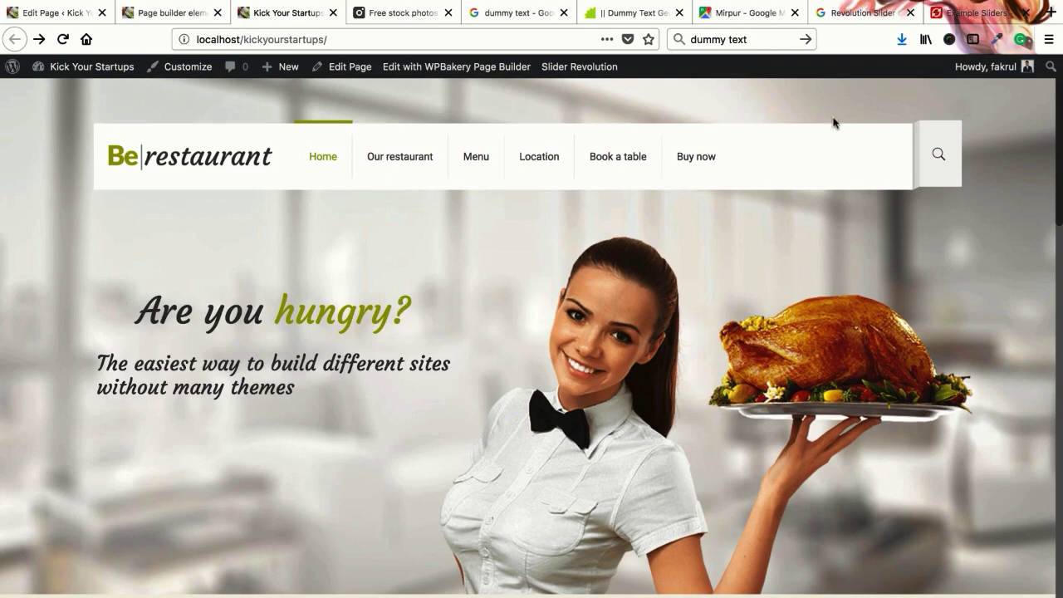
{"action": "left_click", "coordinate": [971, 12]}
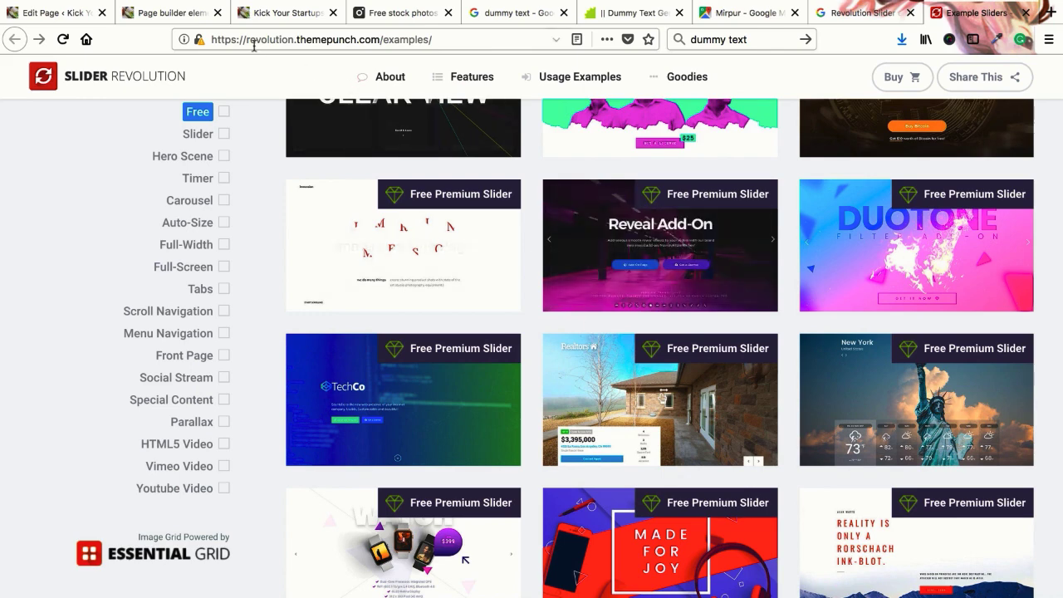
{"action": "left_click", "coordinate": [49, 12]}
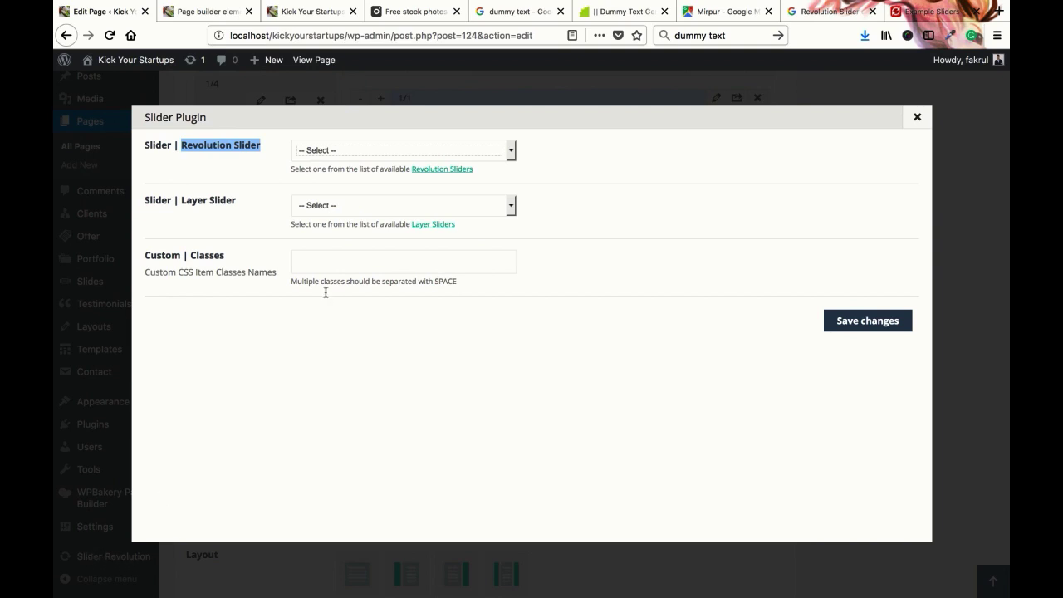
Recheck the Revolution slider list against the examples page, then close the Slider Plugin settings
{"action": "left_click", "coordinate": [364, 150]}
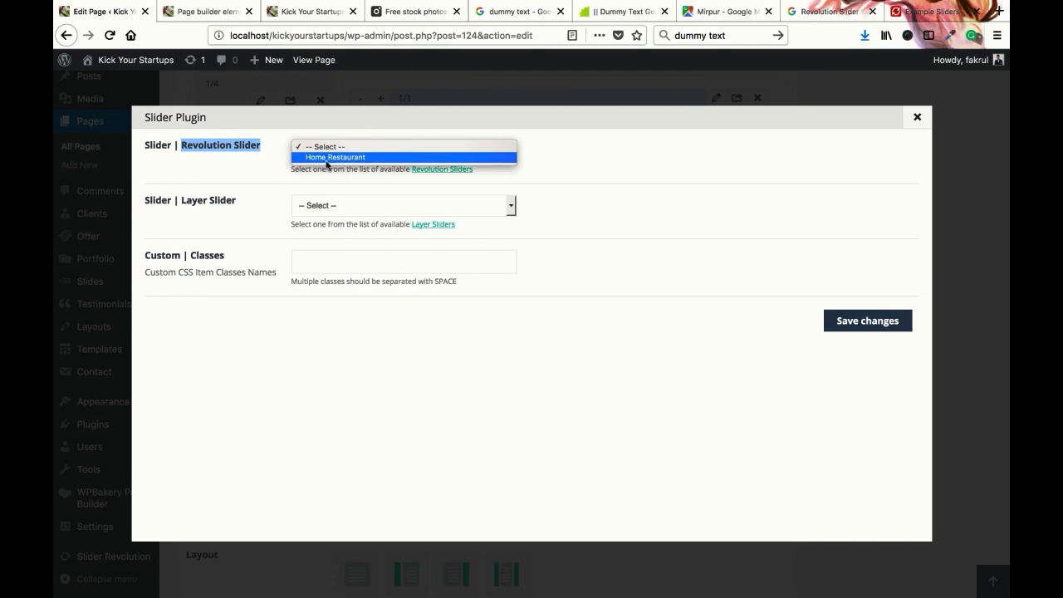
{"action": "left_click", "coordinate": [324, 167]}
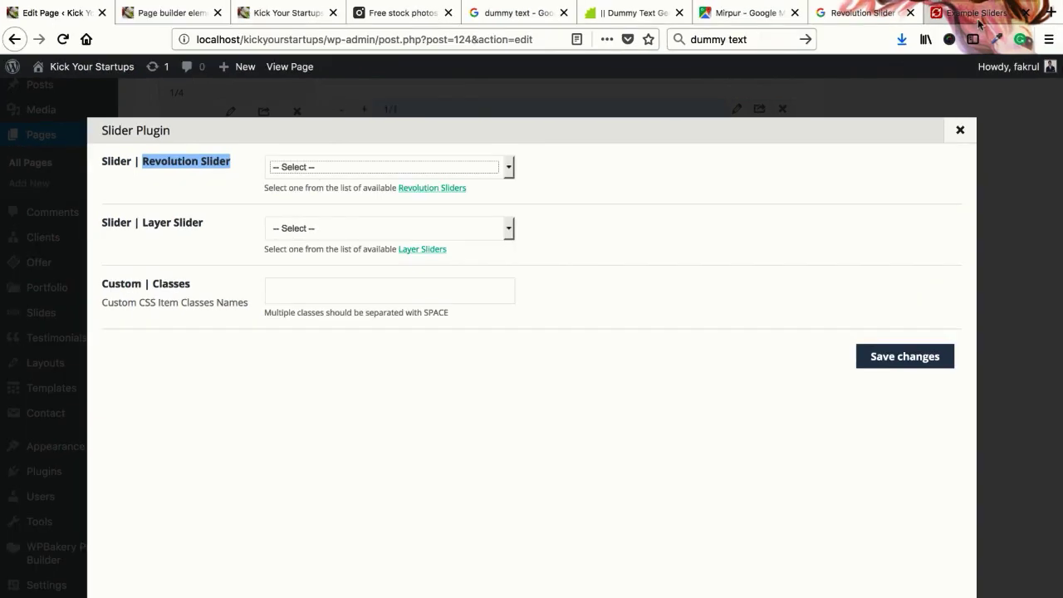
{"action": "left_click", "coordinate": [970, 13]}
{"action": "left_click", "coordinate": [83, 15]}
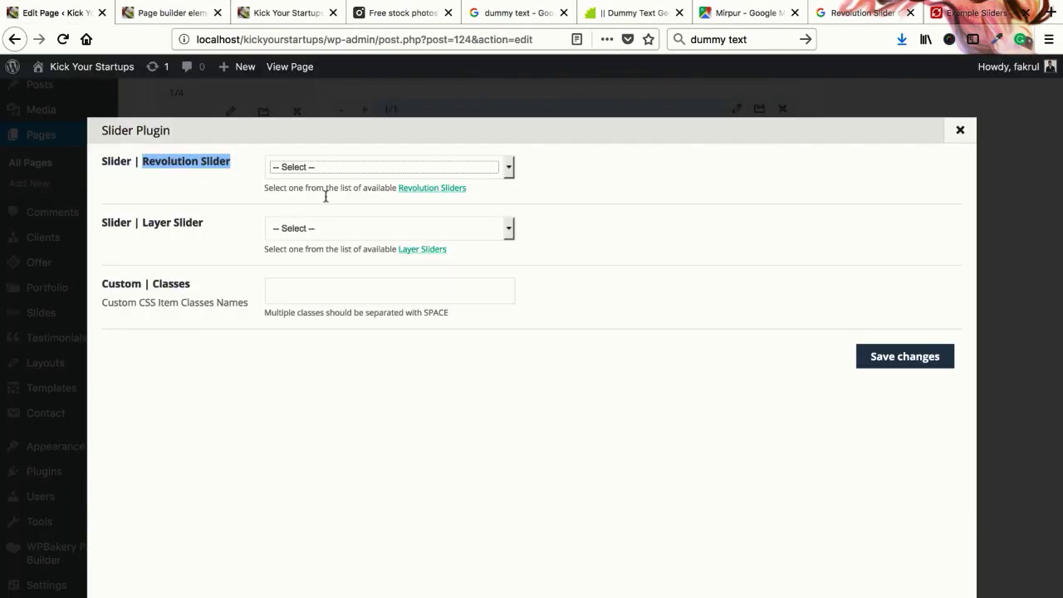
{"action": "left_click", "coordinate": [251, 250]}
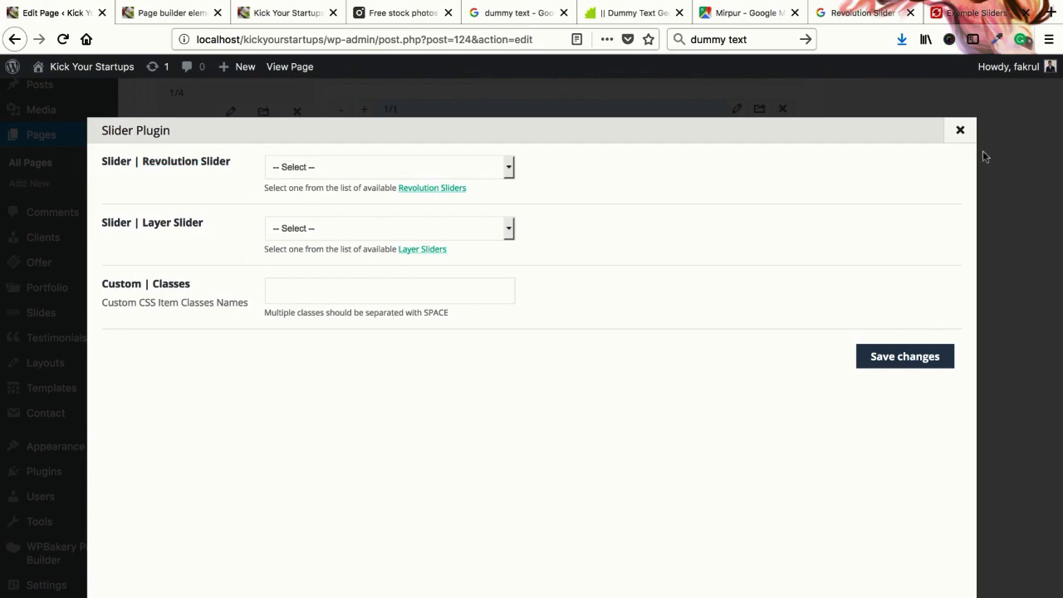
{"action": "left_click", "coordinate": [960, 131]}
Reopen the Slider Plugin settings and browse the Layer Slider and Revolution Slider lists unchanged
{"action": "scroll", "coordinate": [700, 376], "scroll_direction": "down", "scroll_amount": 1}
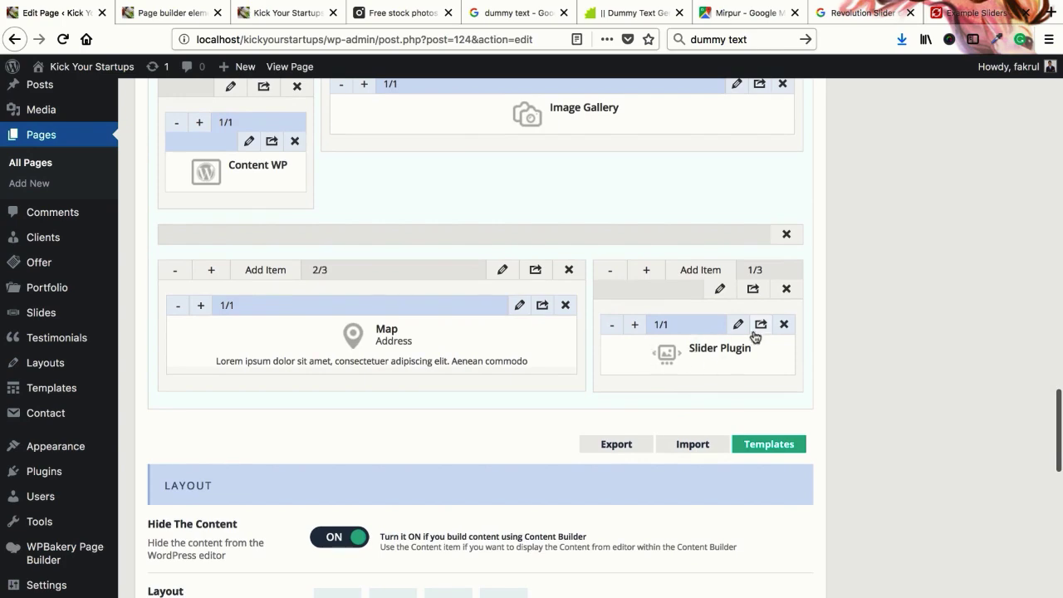
{"action": "left_click", "coordinate": [737, 325]}
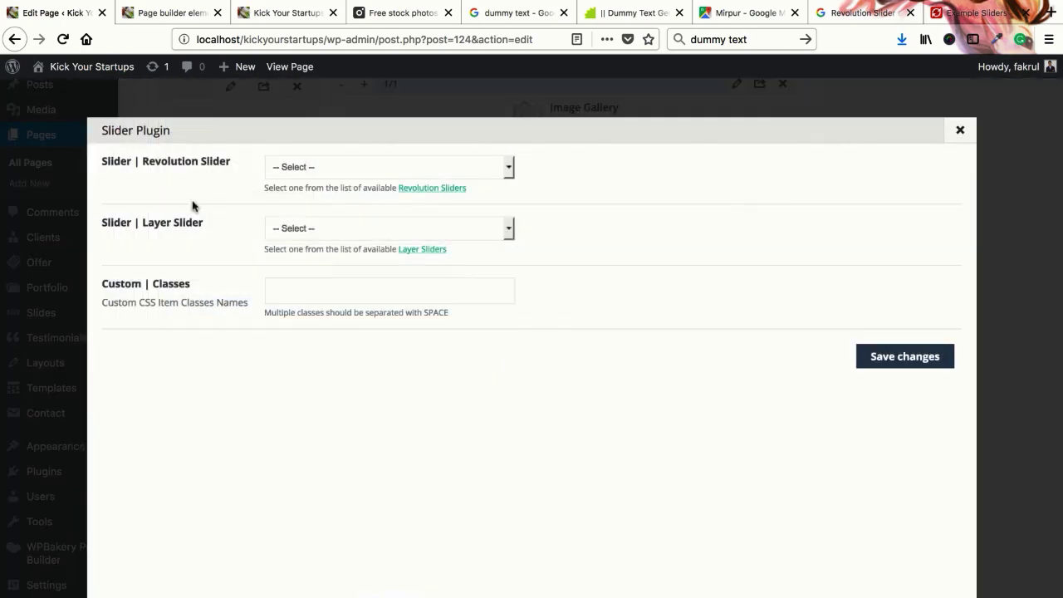
{"action": "left_click", "coordinate": [343, 231]}
{"action": "left_click", "coordinate": [335, 231]}
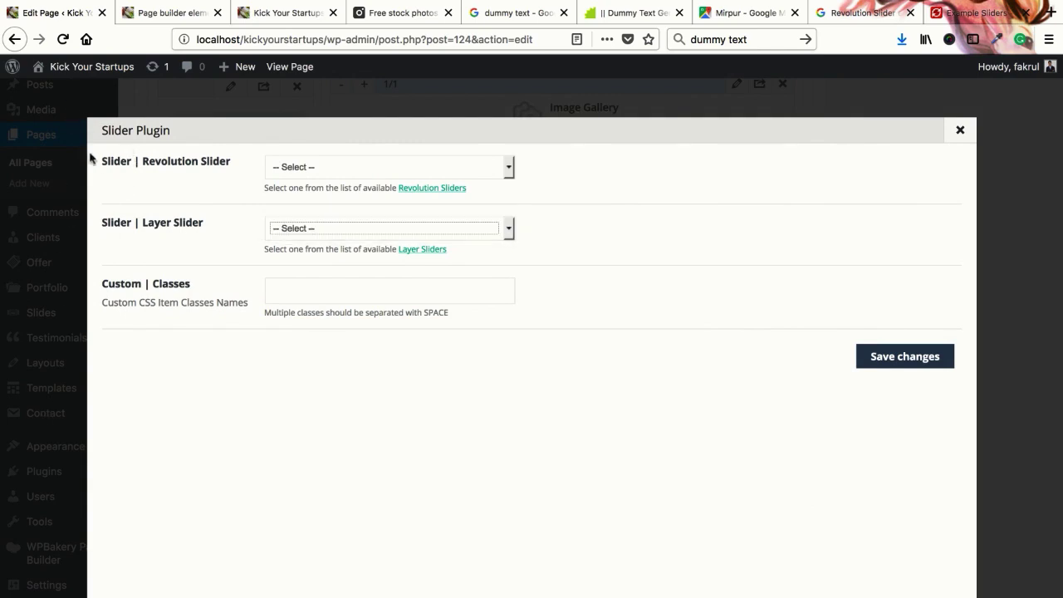
{"action": "left_click", "coordinate": [290, 233]}
{"action": "left_click", "coordinate": [167, 168]}
{"action": "left_click", "coordinate": [310, 168]}
{"action": "left_click", "coordinate": [218, 186]}
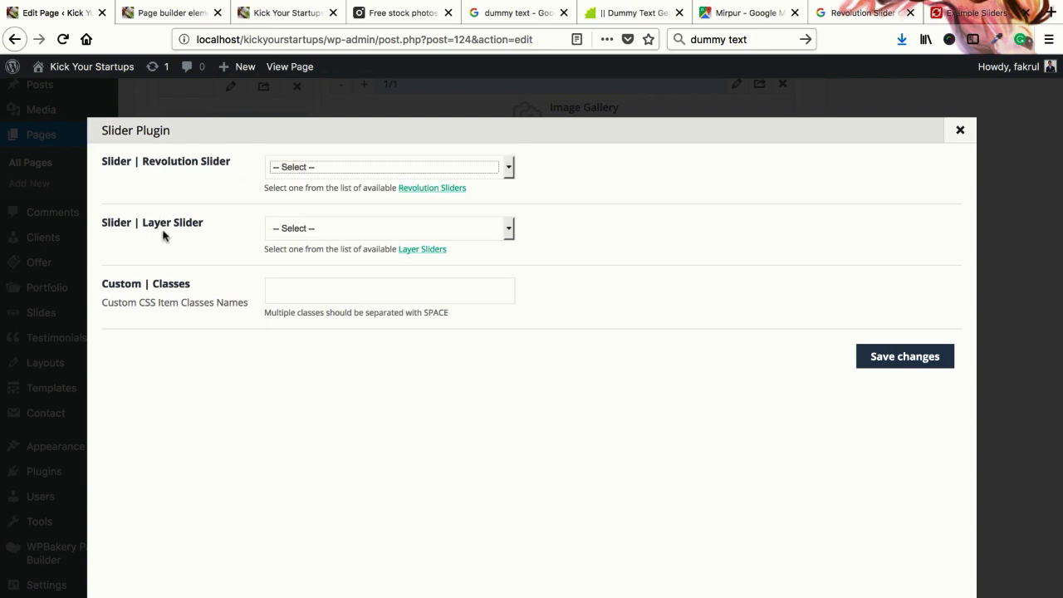
Keep inspecting both slider lists without choosing anything, then close the settings
{"action": "left_click", "coordinate": [349, 234]}
{"action": "left_click", "coordinate": [153, 162]}
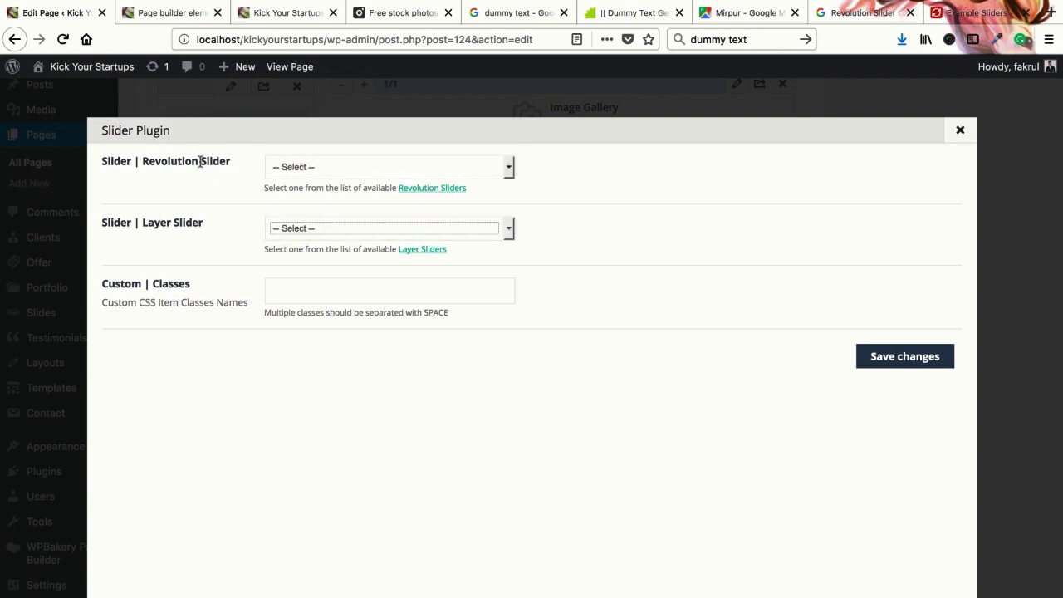
{"action": "left_click", "coordinate": [298, 169]}
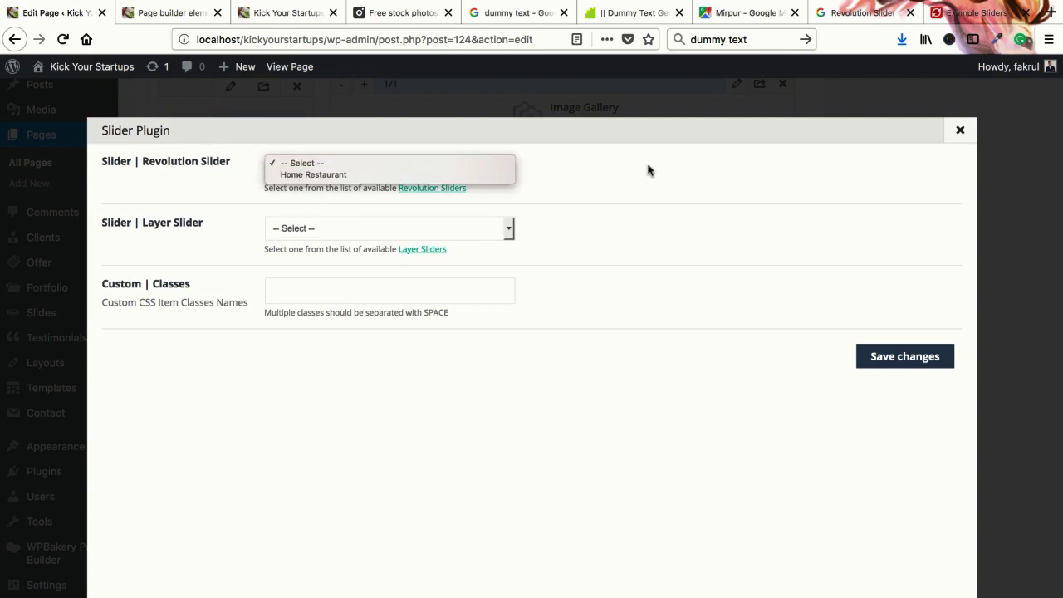
{"action": "left_click", "coordinate": [649, 171]}
{"action": "left_click", "coordinate": [338, 165]}
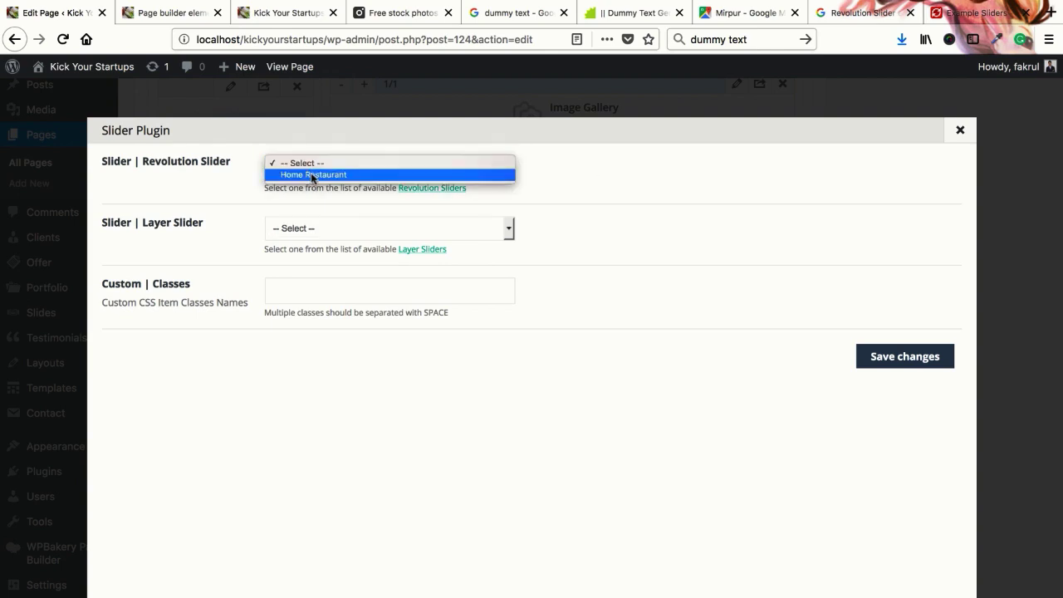
{"action": "left_click", "coordinate": [207, 200]}
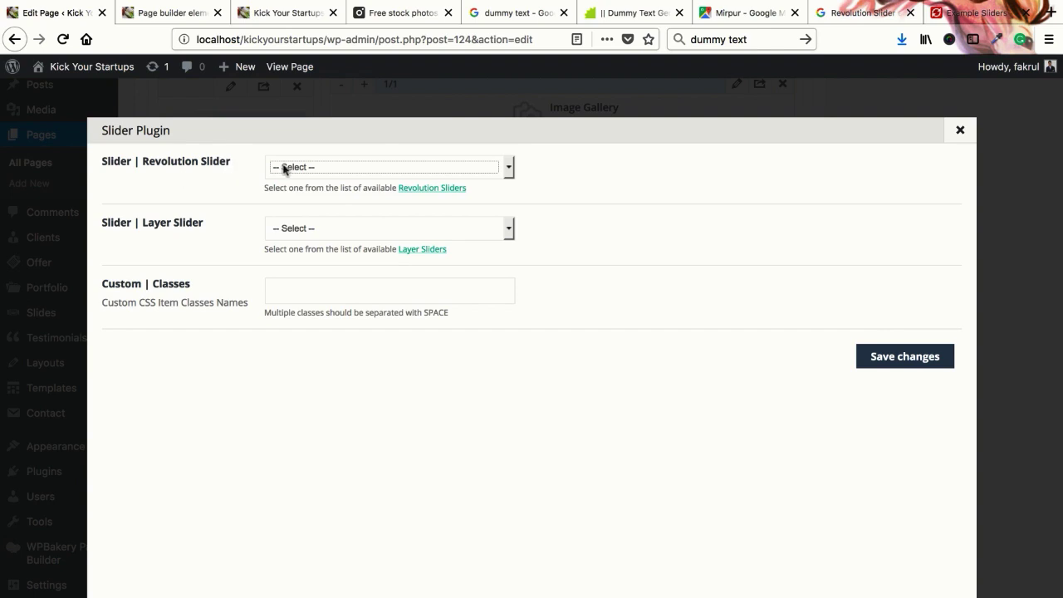
{"action": "left_click", "coordinate": [283, 168]}
{"action": "left_click", "coordinate": [235, 216]}
{"action": "left_click", "coordinate": [956, 133]}
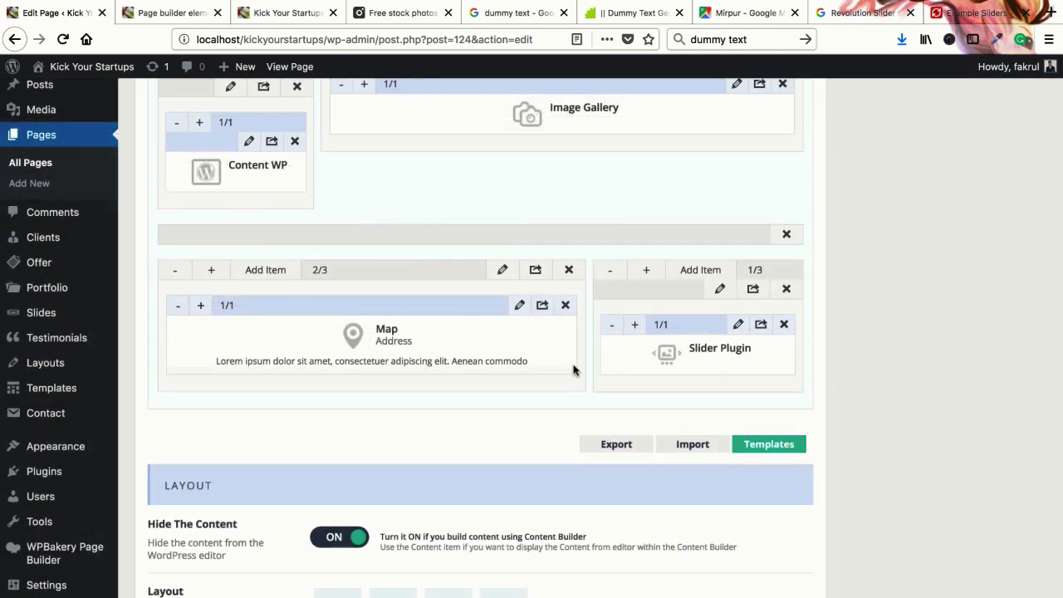
Choose Home Restaurant as the Revolution slider and save the Slider Plugin settings
{"action": "left_click", "coordinate": [739, 325]}
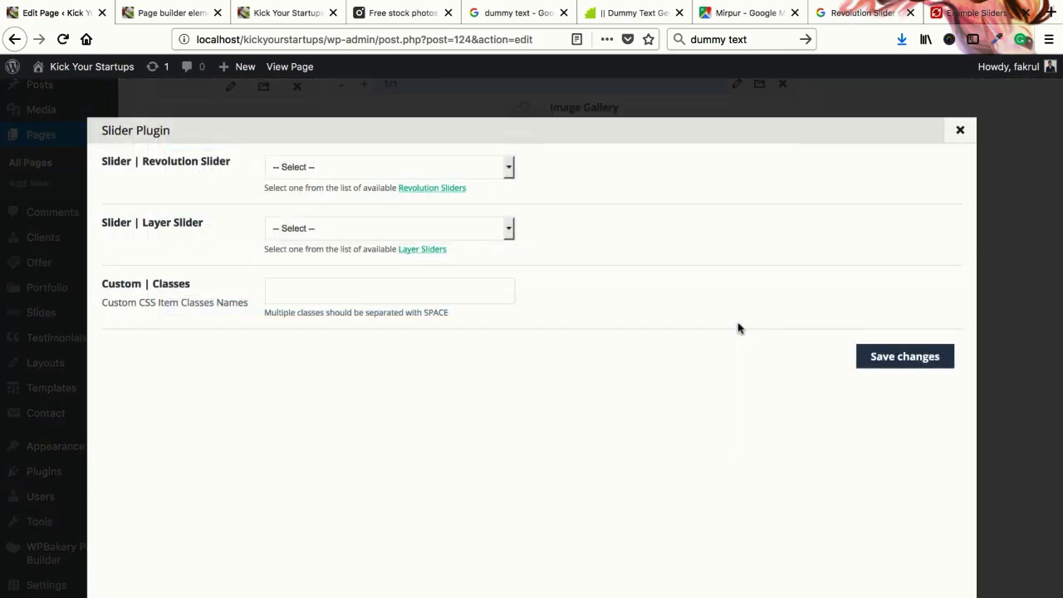
{"action": "left_click", "coordinate": [287, 169]}
{"action": "left_click", "coordinate": [310, 176]}
{"action": "left_click", "coordinate": [895, 359]}
{"action": "scroll", "coordinate": [930, 371], "scroll_direction": "up", "scroll_amount": 15}
Update the page and reload the live Page builder elements tab to show the Home Restaurant slider
{"action": "left_click", "coordinate": [1013, 409]}
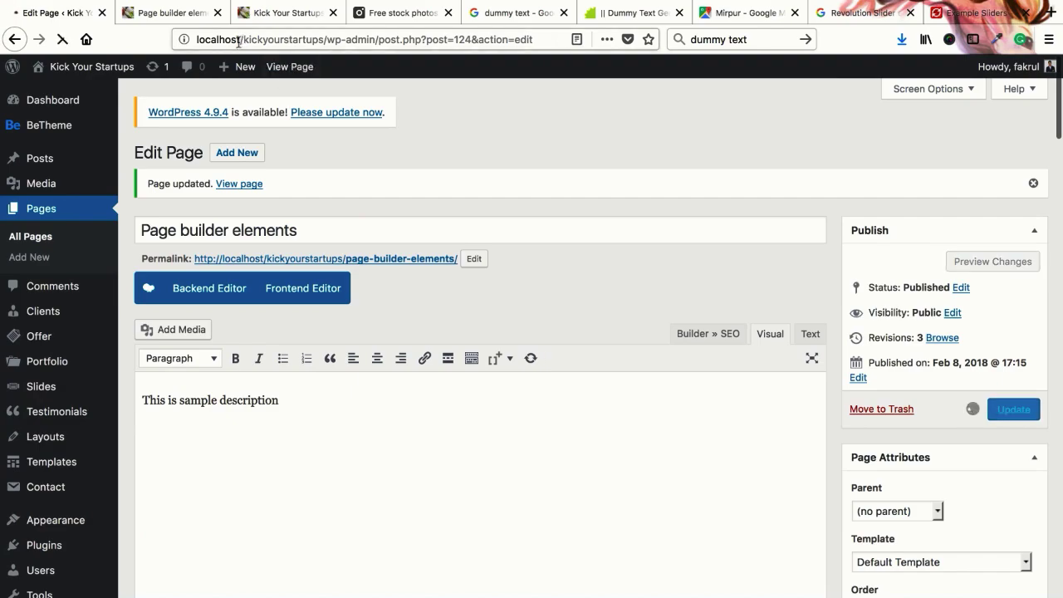
{"action": "left_click", "coordinate": [285, 12]}
{"action": "scroll", "coordinate": [598, 392], "scroll_direction": "down", "scroll_amount": 10}
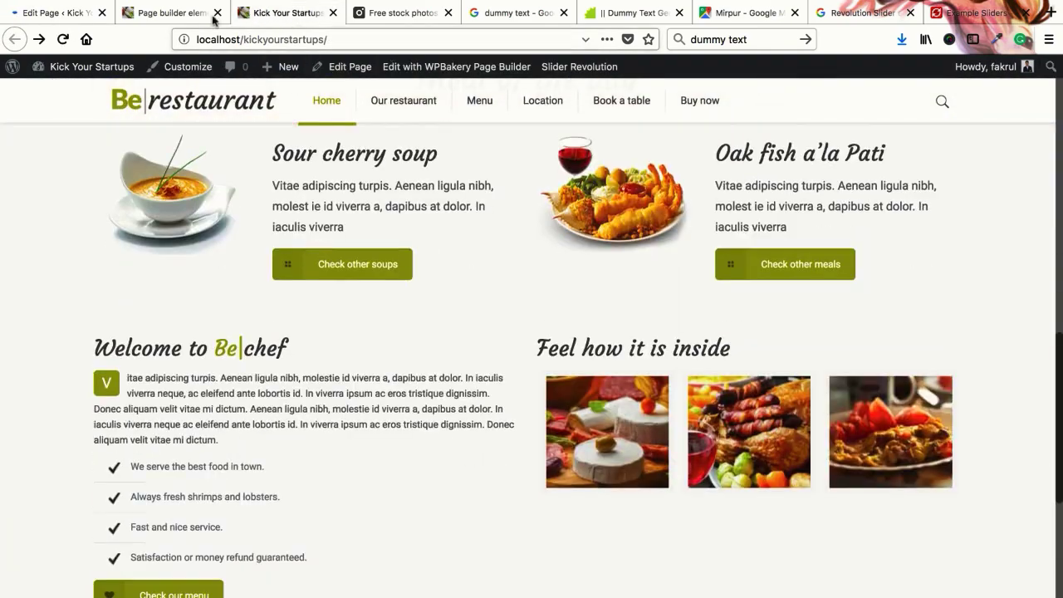
{"action": "key", "text": "ctrl+shift+Tab"}
{"action": "scroll", "coordinate": [574, 393], "scroll_direction": "down", "scroll_amount": 15}
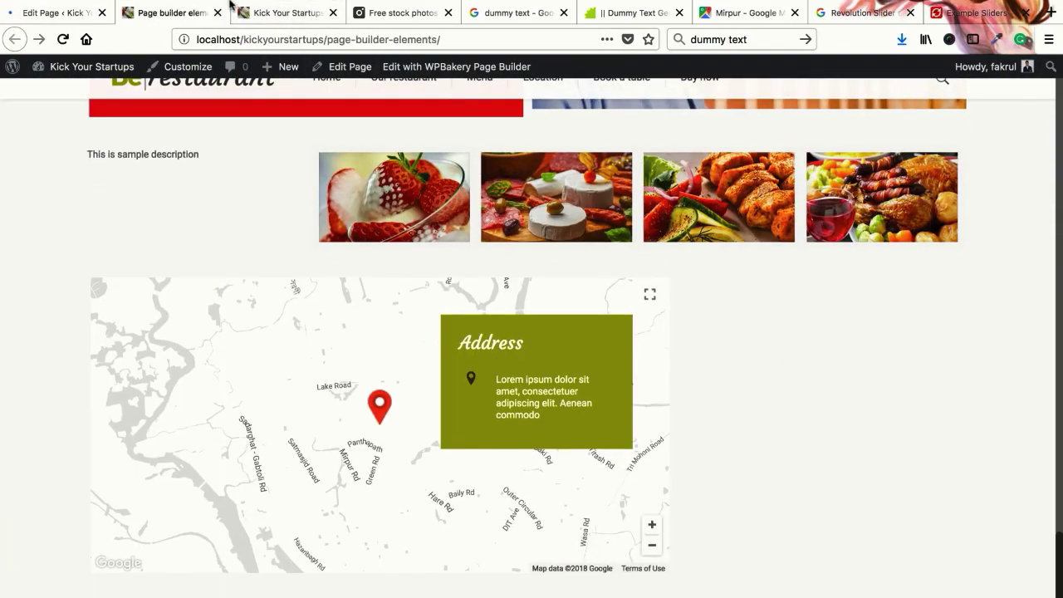
{"action": "right_click", "coordinate": [181, 14]}
{"action": "left_click", "coordinate": [218, 14]}
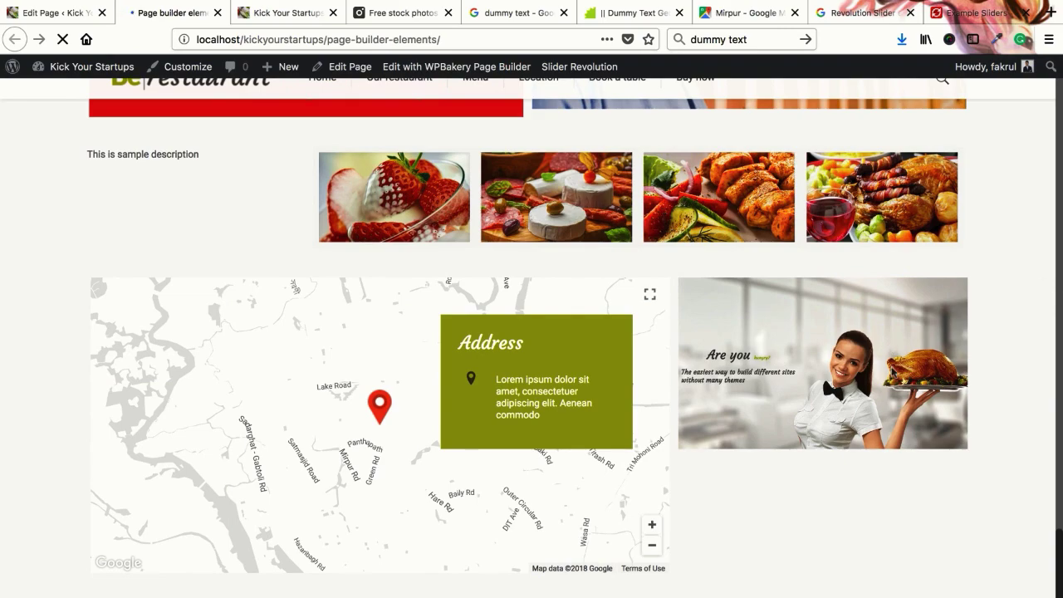
Return to the page editor and scroll through the Muffin Builder content
{"action": "left_click", "coordinate": [61, 16]}
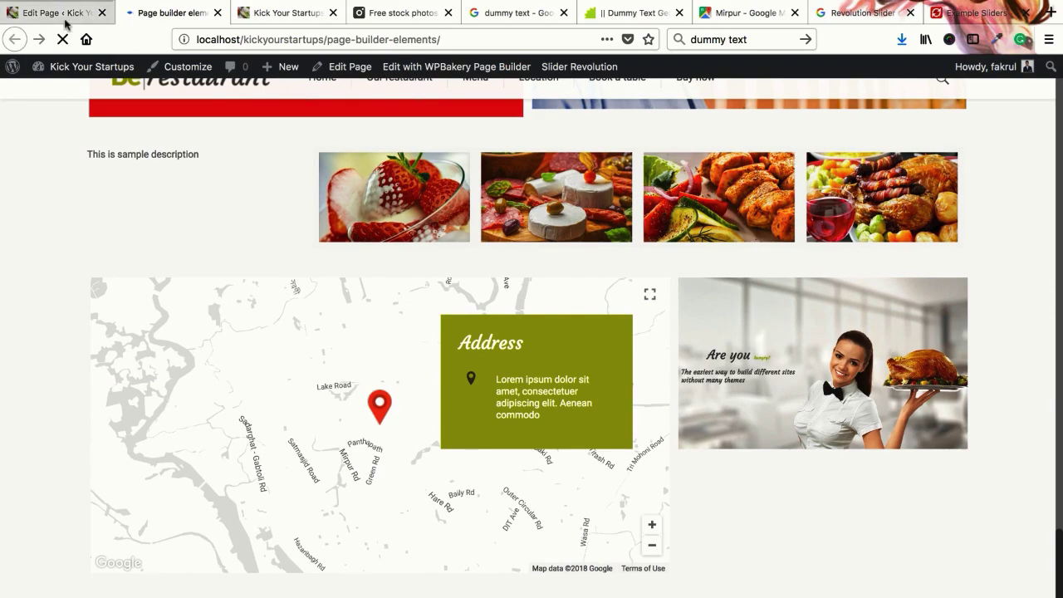
{"action": "scroll", "coordinate": [478, 422], "scroll_direction": "down", "scroll_amount": 3}
{"action": "scroll", "coordinate": [477, 422], "scroll_direction": "down", "scroll_amount": 10}
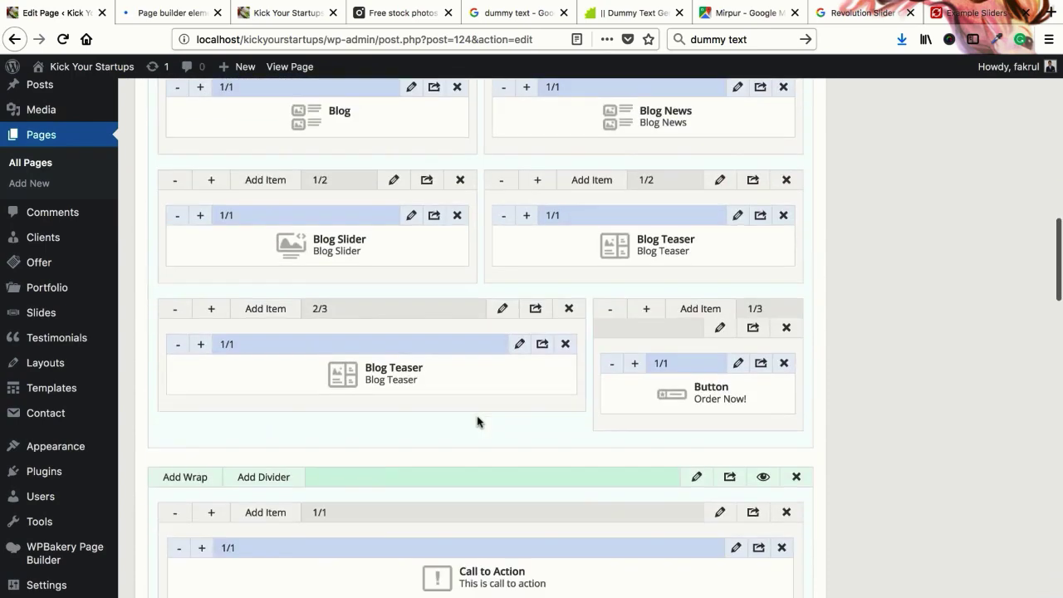
{"action": "scroll", "coordinate": [478, 421], "scroll_direction": "down", "scroll_amount": 9}
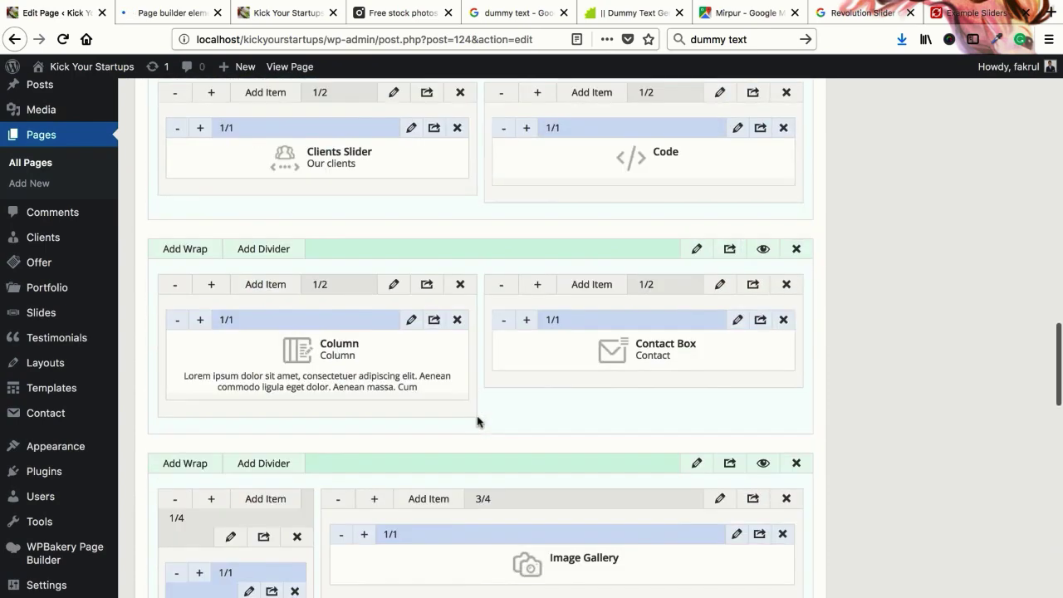
{"action": "scroll", "coordinate": [482, 407], "scroll_direction": "up", "scroll_amount": 2}
{"action": "scroll", "coordinate": [483, 401], "scroll_direction": "up", "scroll_amount": 2}
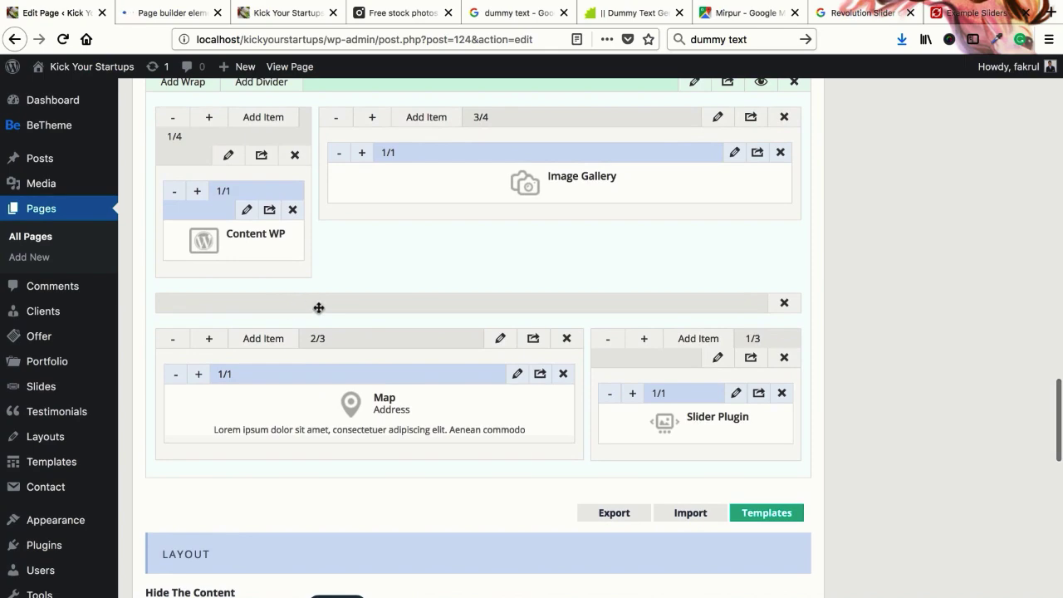
Preview the live Page builder elements page, expanding and collapsing its third accordion item
{"action": "left_click", "coordinate": [316, 23]}
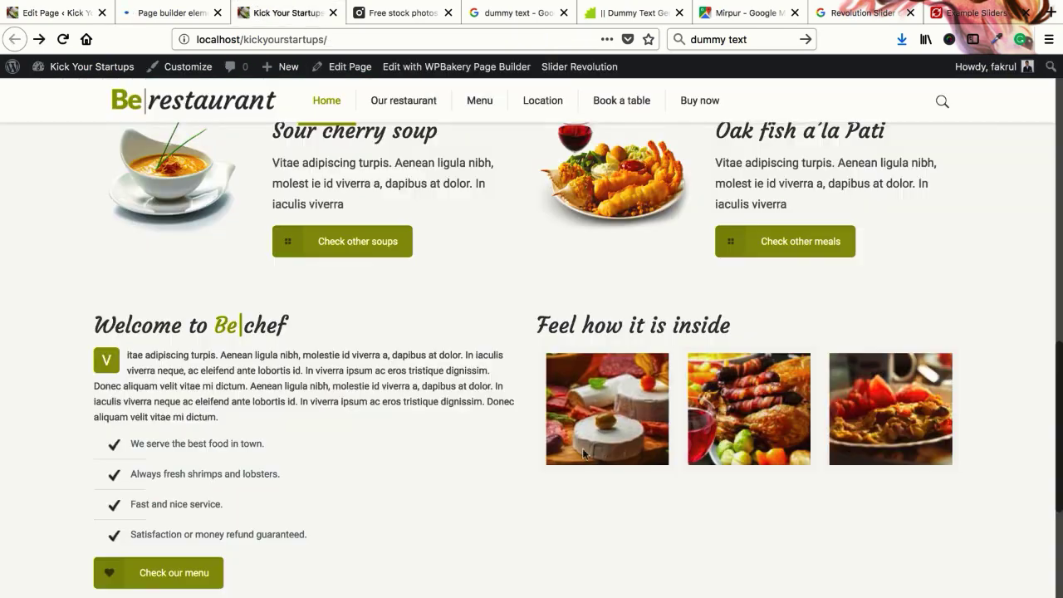
{"action": "left_click", "coordinate": [170, 13]}
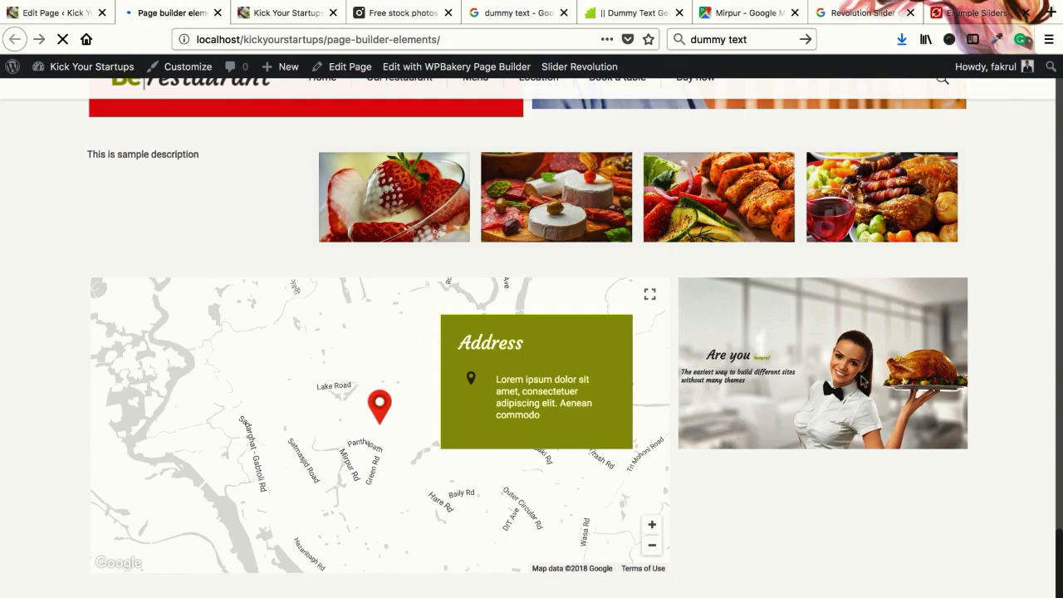
{"action": "scroll", "coordinate": [592, 267], "scroll_direction": "up", "scroll_amount": 15}
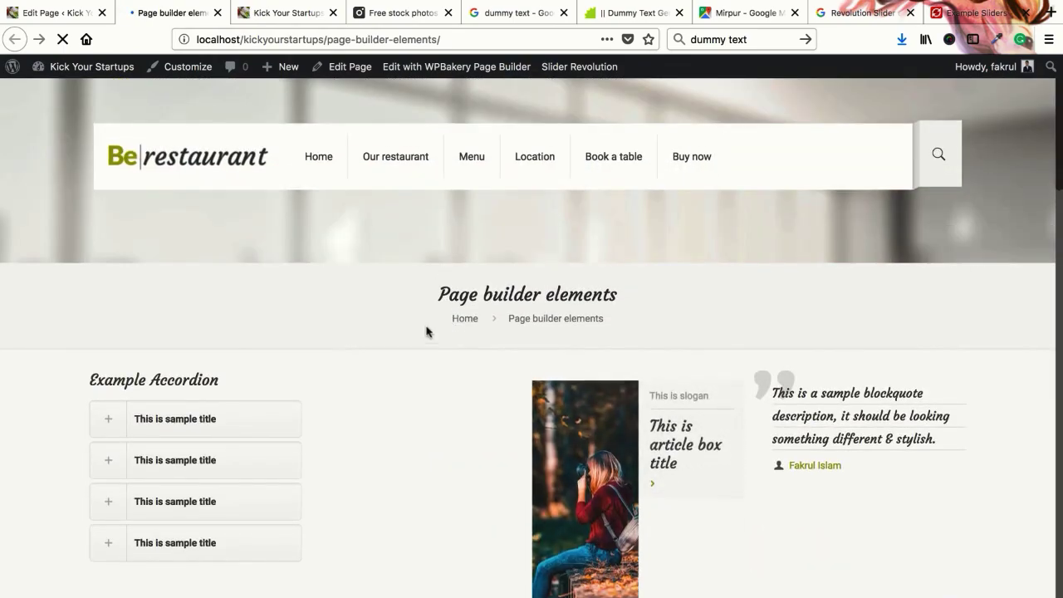
{"action": "scroll", "coordinate": [425, 336], "scroll_direction": "down", "scroll_amount": 10}
{"action": "scroll", "coordinate": [427, 338], "scroll_direction": "up", "scroll_amount": 4}
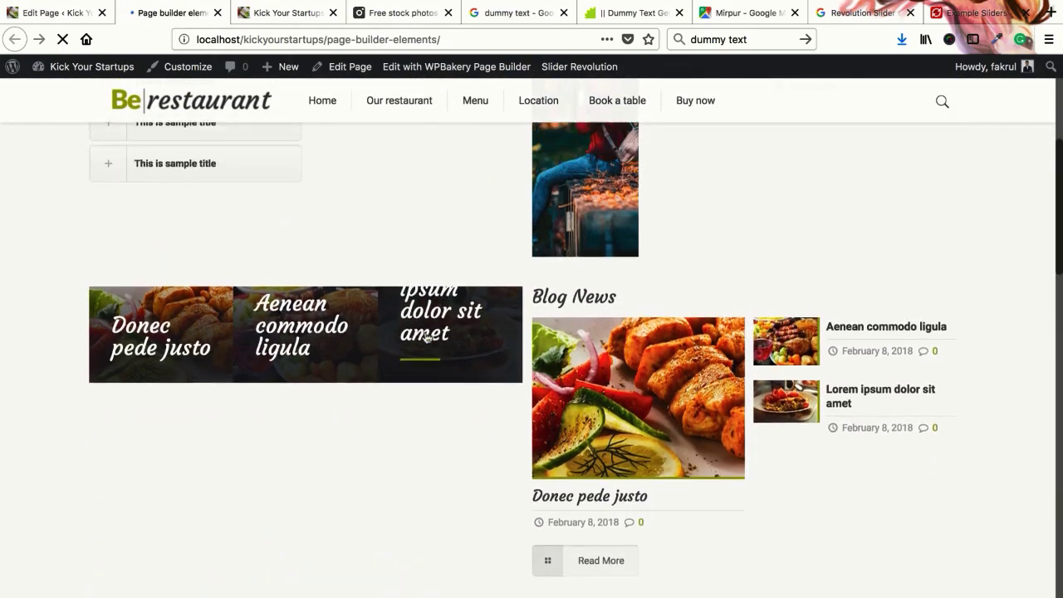
{"action": "scroll", "coordinate": [230, 275], "scroll_direction": "up", "scroll_amount": 2}
{"action": "left_click", "coordinate": [196, 242]}
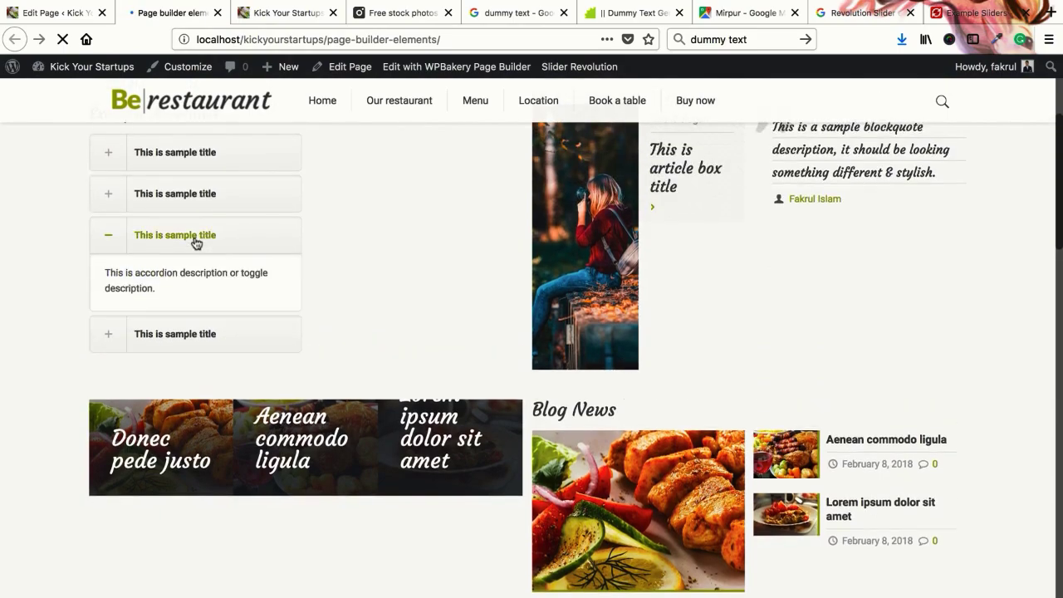
{"action": "left_click", "coordinate": [198, 236]}
{"action": "scroll", "coordinate": [466, 345], "scroll_direction": "down", "scroll_amount": 10}
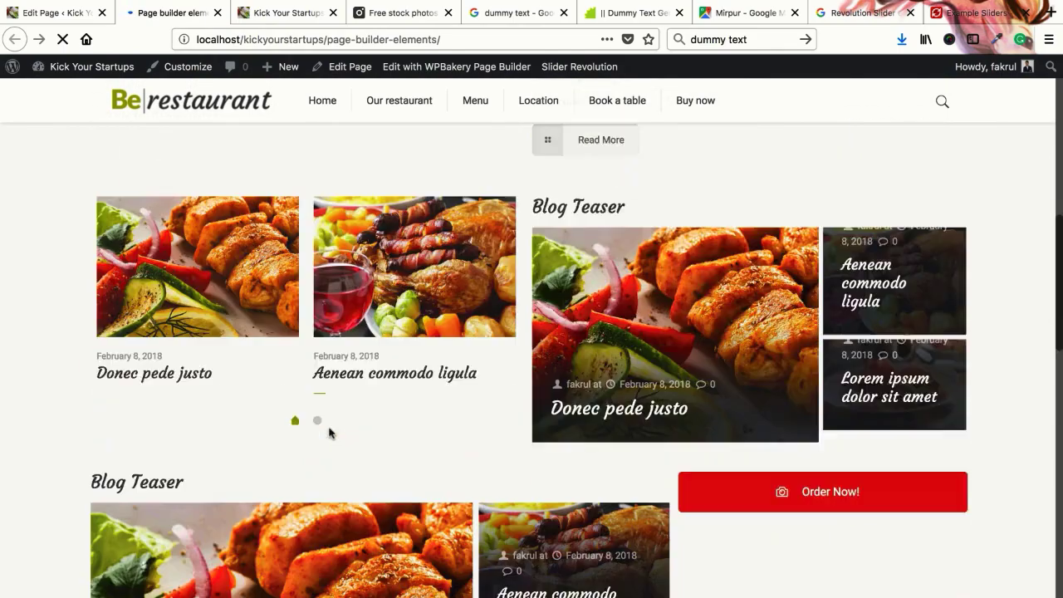
{"action": "scroll", "coordinate": [327, 431], "scroll_direction": "up", "scroll_amount": 3}
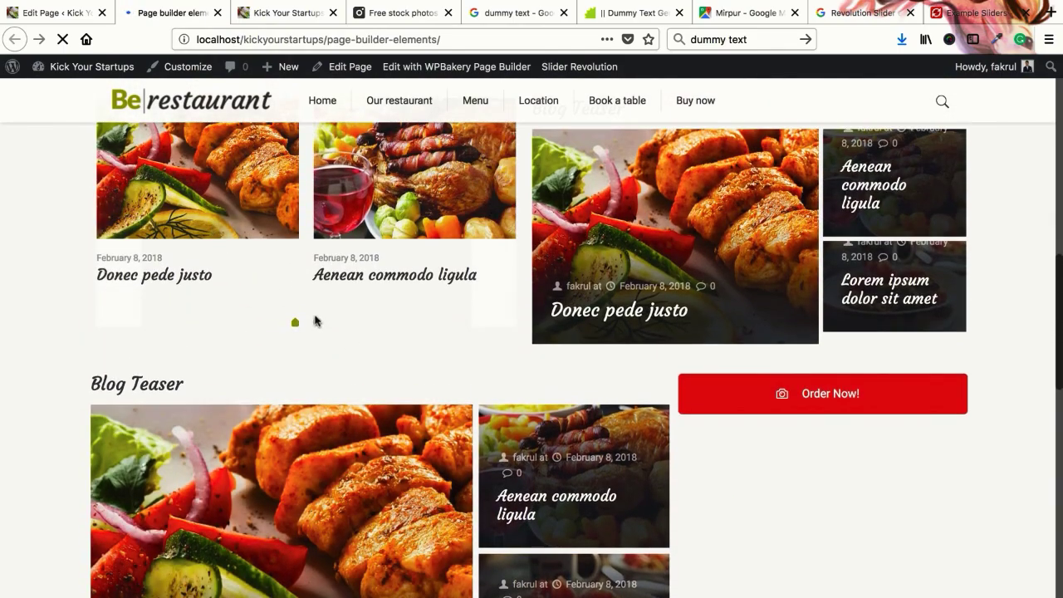
{"action": "scroll", "coordinate": [328, 382], "scroll_direction": "down", "scroll_amount": 10}
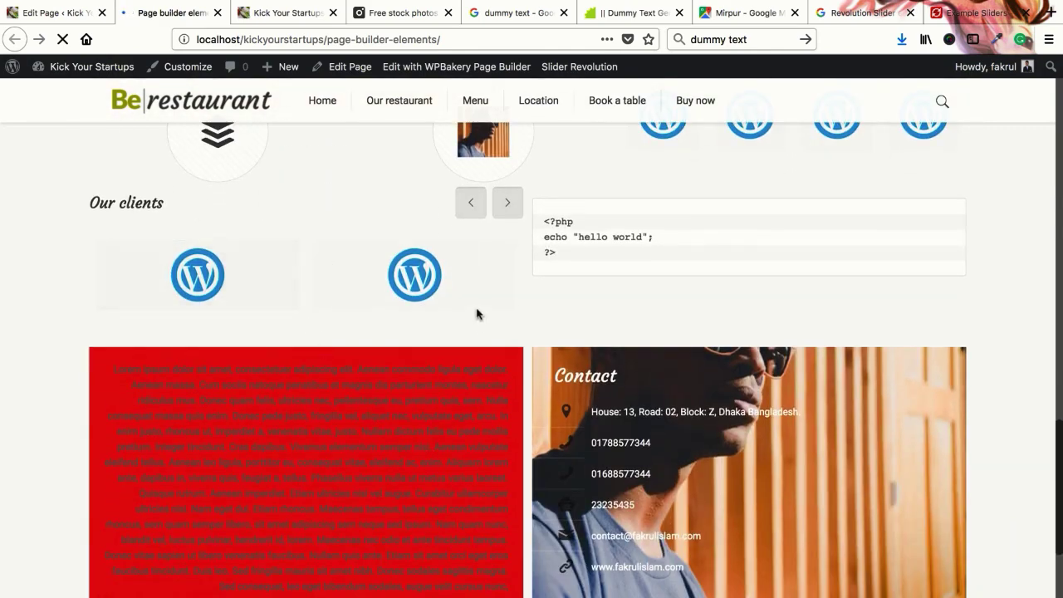
{"action": "scroll", "coordinate": [515, 270], "scroll_direction": "up", "scroll_amount": 2}
Add an empty wrap below the Map and Slider Plugin row and open its Add Item list
{"action": "left_click", "coordinate": [83, 13]}
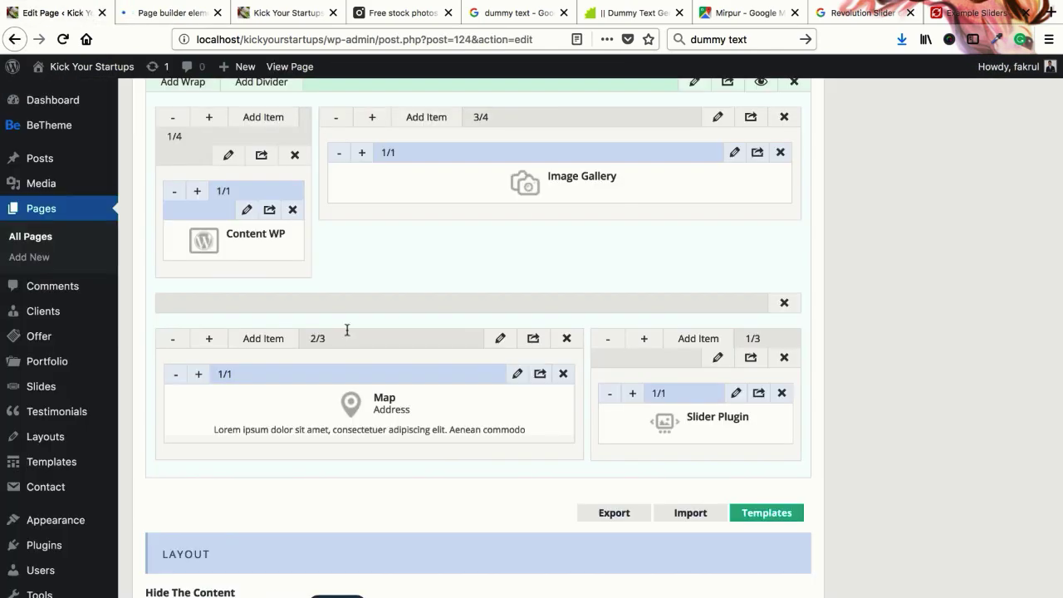
{"action": "scroll", "coordinate": [431, 433], "scroll_direction": "up", "scroll_amount": 6}
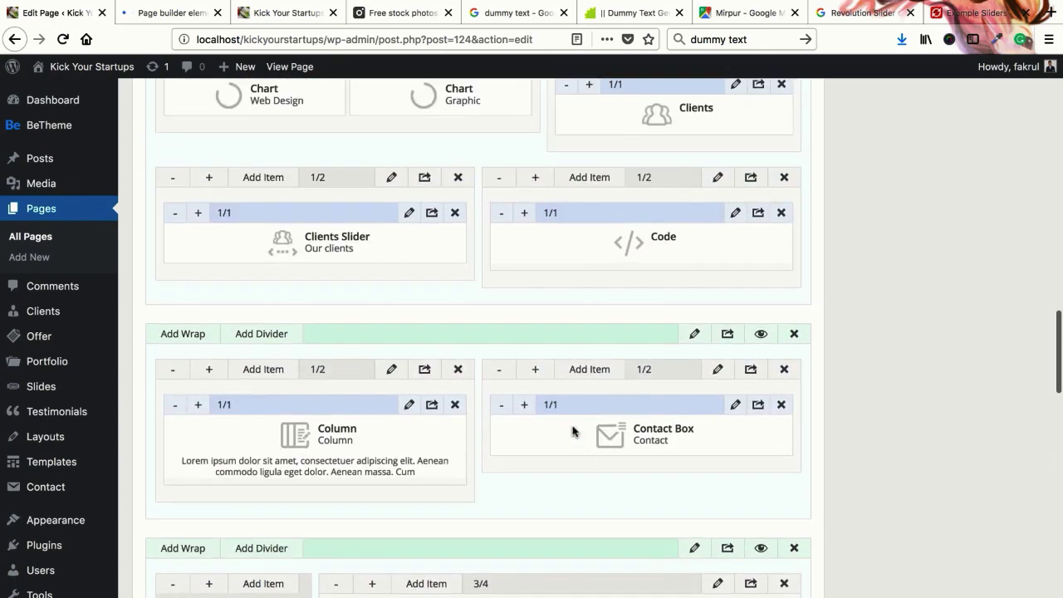
{"action": "scroll", "coordinate": [254, 433], "scroll_direction": "down", "scroll_amount": 5}
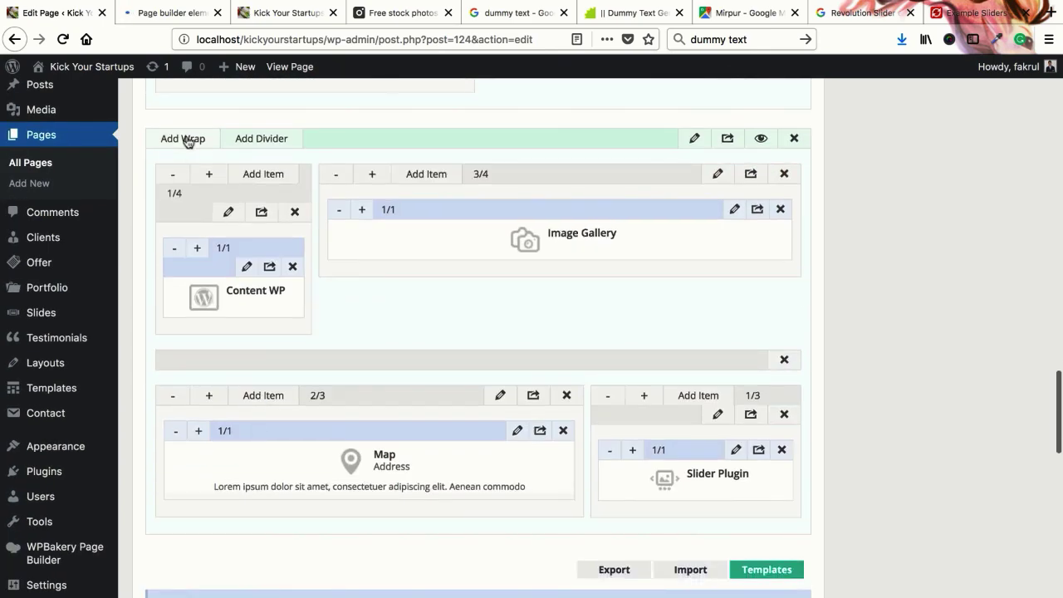
{"action": "left_click", "coordinate": [188, 140]}
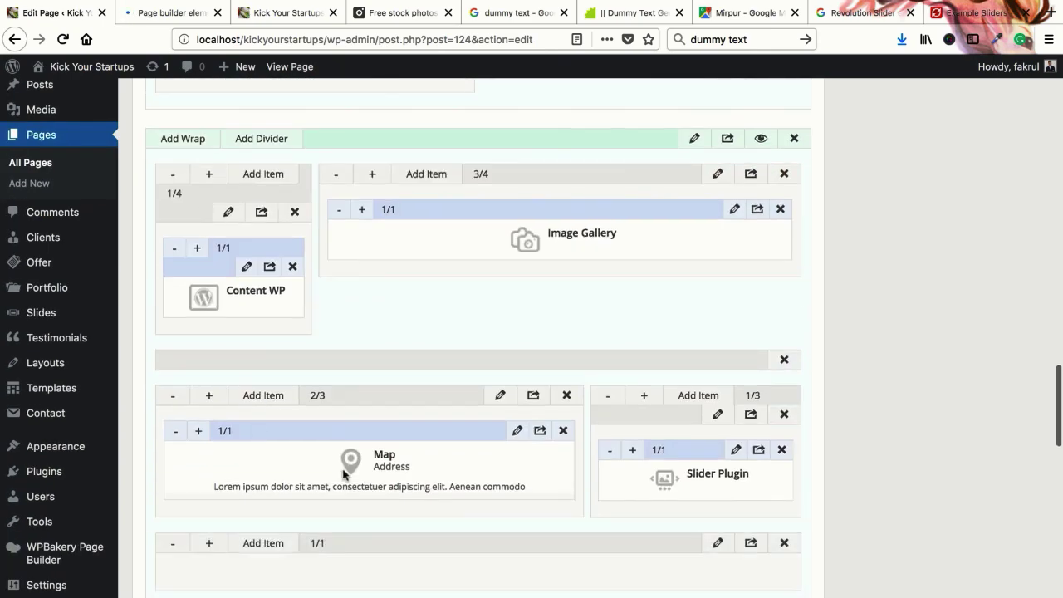
{"action": "scroll", "coordinate": [368, 527], "scroll_direction": "down", "scroll_amount": 1}
{"action": "left_click", "coordinate": [272, 496]}
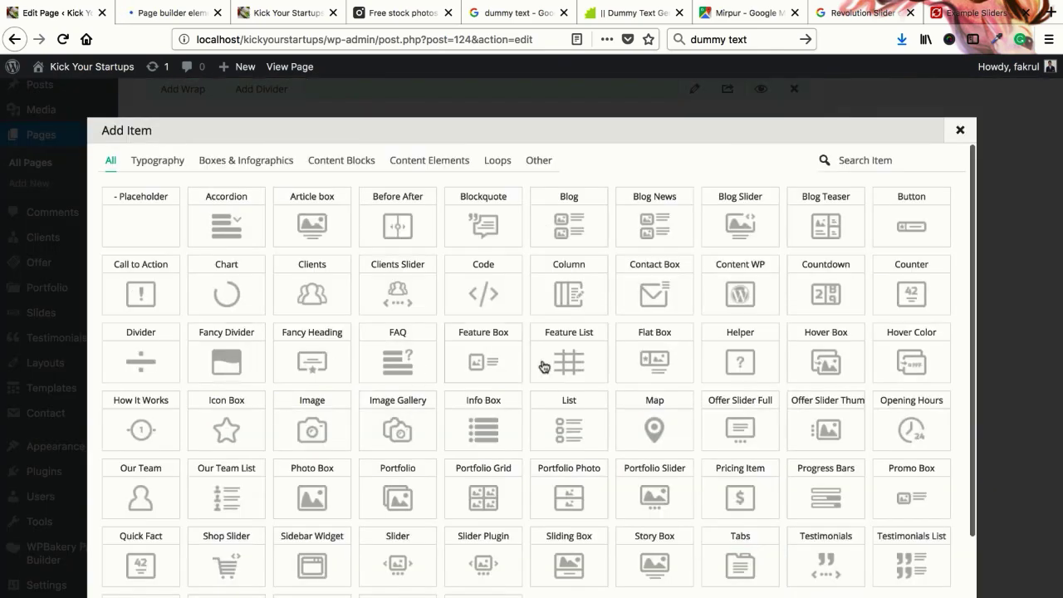
Browse the Add Item grid, close it without adding anything, and return to the editor top
{"action": "scroll", "coordinate": [569, 371], "scroll_direction": "down", "scroll_amount": 2}
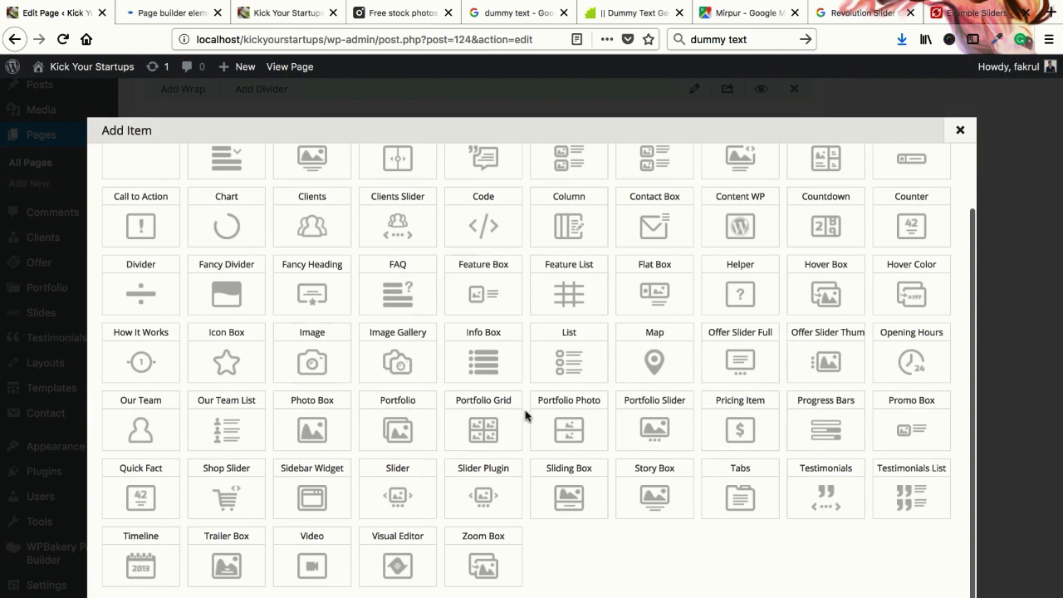
{"action": "scroll", "coordinate": [525, 415], "scroll_direction": "up", "scroll_amount": 2}
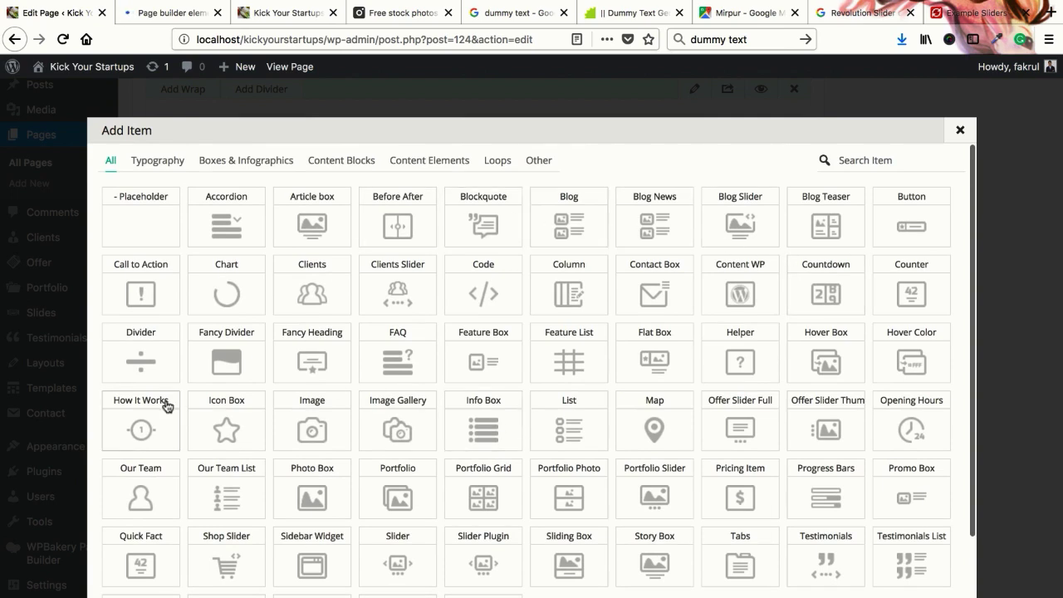
{"action": "scroll", "coordinate": [538, 378], "scroll_direction": "down", "scroll_amount": 2}
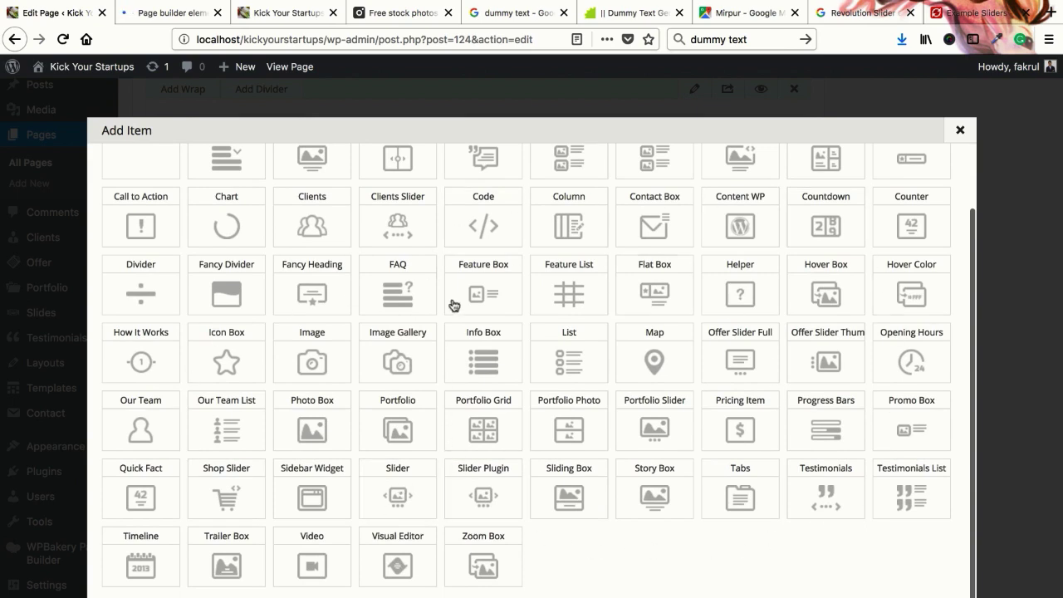
{"action": "left_click", "coordinate": [922, 157]}
{"action": "scroll", "coordinate": [456, 346], "scroll_direction": "up", "scroll_amount": 15}
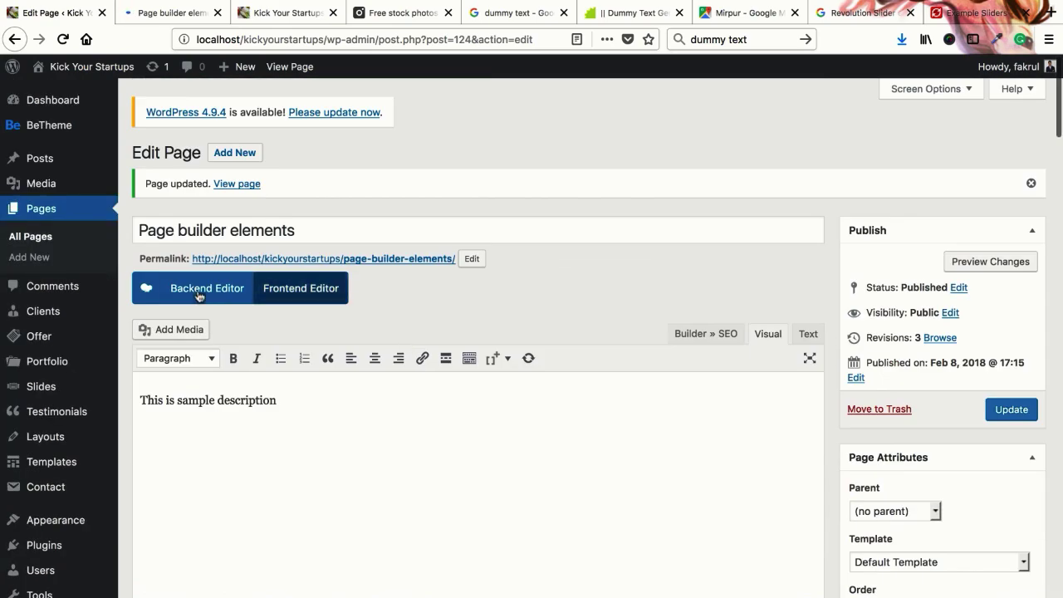
Delete the 'This is sample description' text from the content editor
{"action": "left_click", "coordinate": [199, 295]}
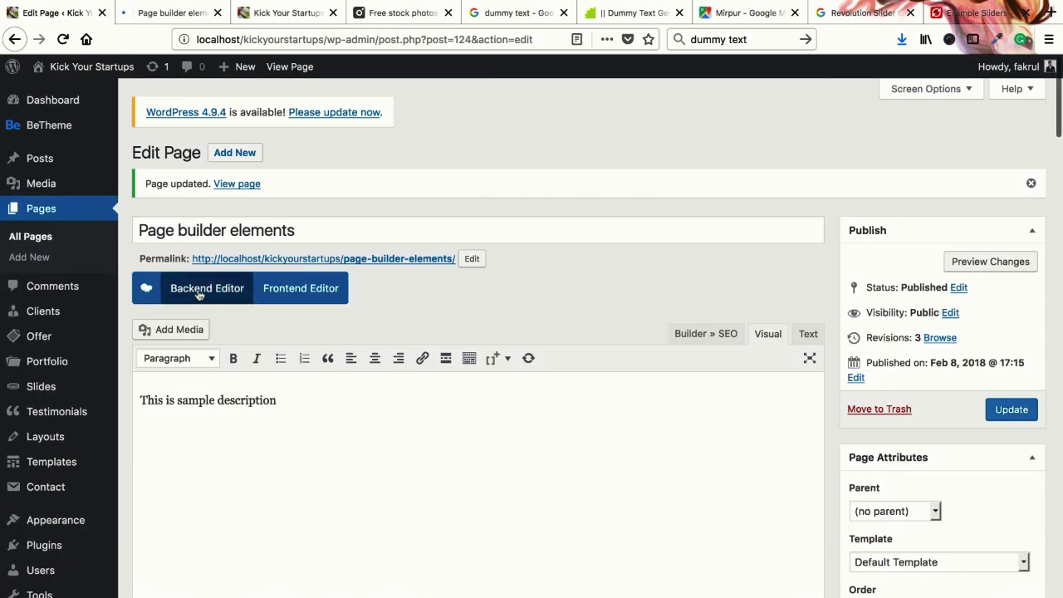
{"action": "key", "text": "ctrl+a"}
{"action": "key", "text": "BackSpace"}
Switch to the WPBakery backend editor and add an empty one-column row
{"action": "left_click", "coordinate": [185, 291]}
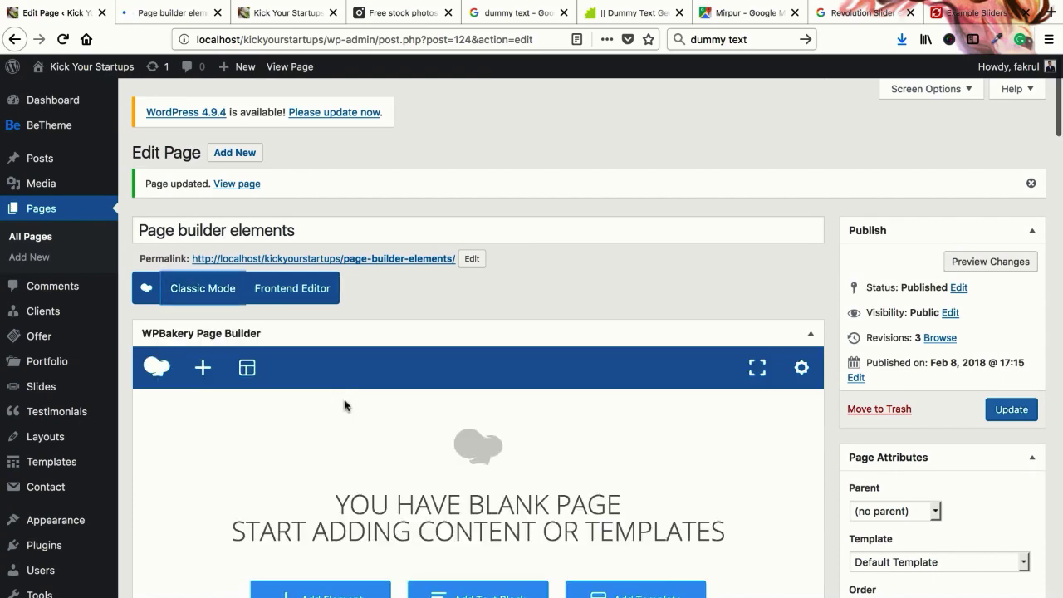
{"action": "scroll", "coordinate": [347, 407], "scroll_direction": "down", "scroll_amount": 1}
{"action": "left_click", "coordinate": [344, 443]}
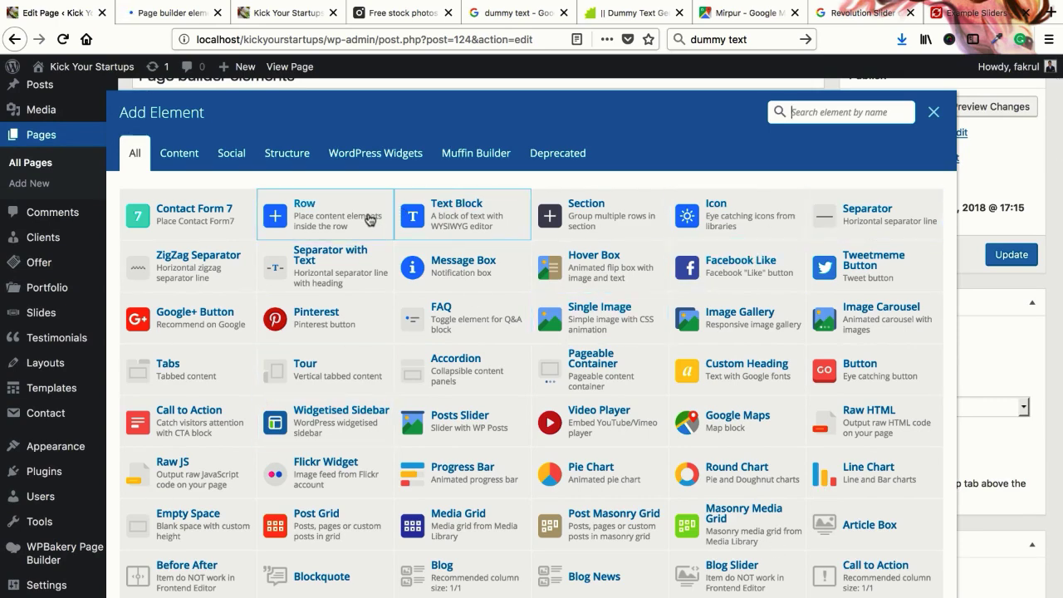
{"action": "left_click", "coordinate": [304, 213]}
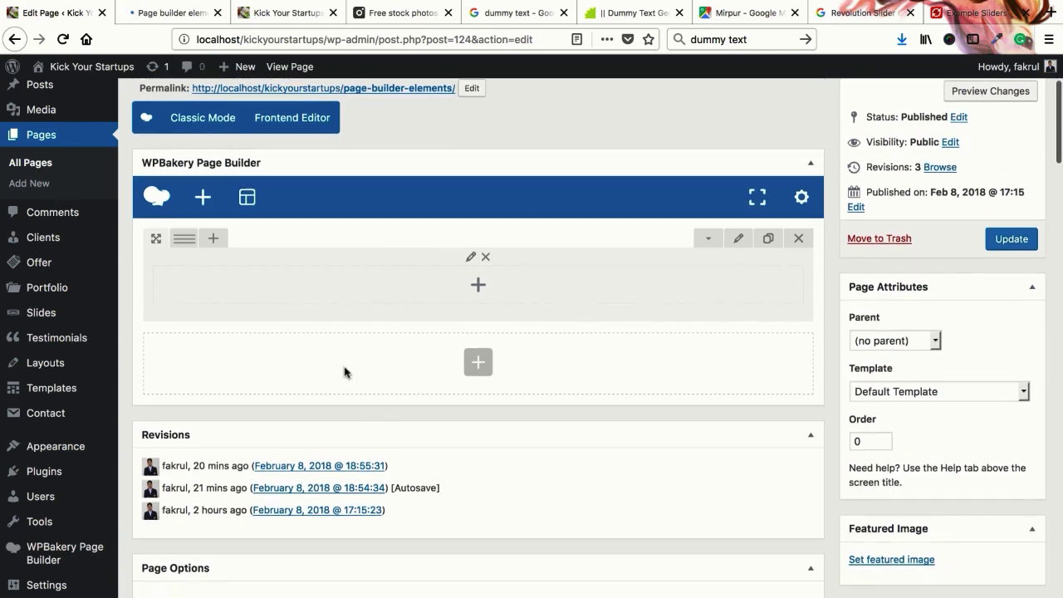
{"action": "scroll", "coordinate": [499, 370], "scroll_direction": "down", "scroll_amount": 5}
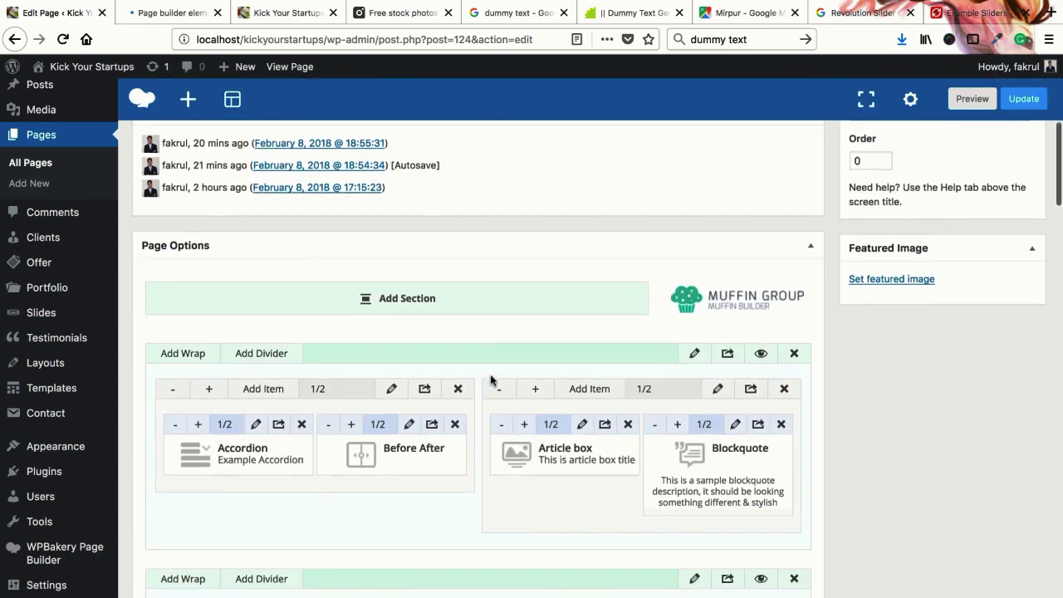
{"action": "scroll", "coordinate": [419, 308], "scroll_direction": "up", "scroll_amount": 2}
{"action": "scroll", "coordinate": [365, 302], "scroll_direction": "up", "scroll_amount": 5}
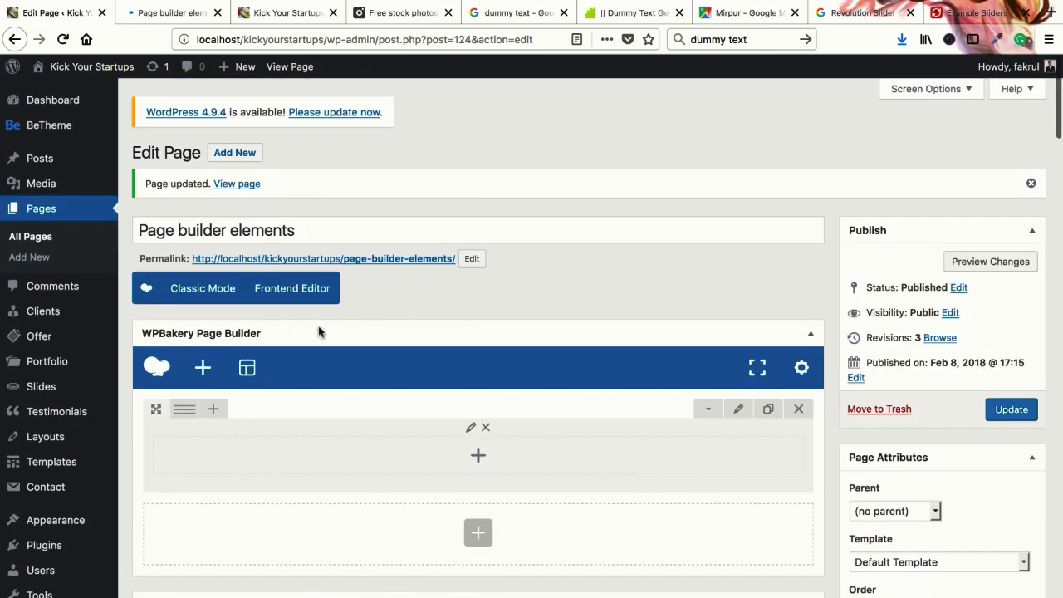
{"action": "scroll", "coordinate": [444, 395], "scroll_direction": "down", "scroll_amount": 1}
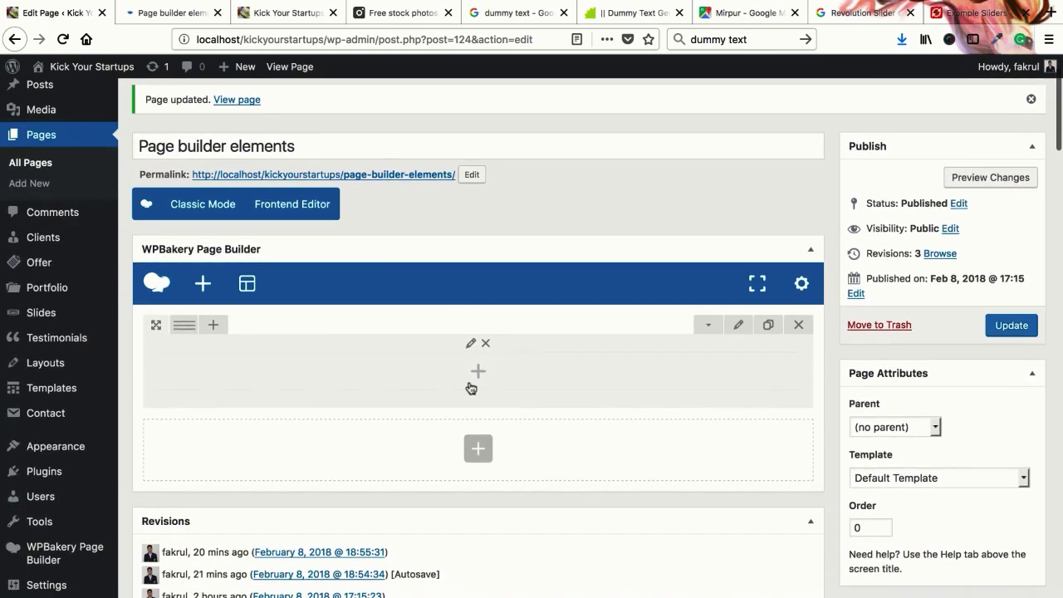
Split the row into 1/3+1/3+1/3 columns and insert an Accordion into the first column
{"action": "mouse_move", "coordinate": [179, 325]}
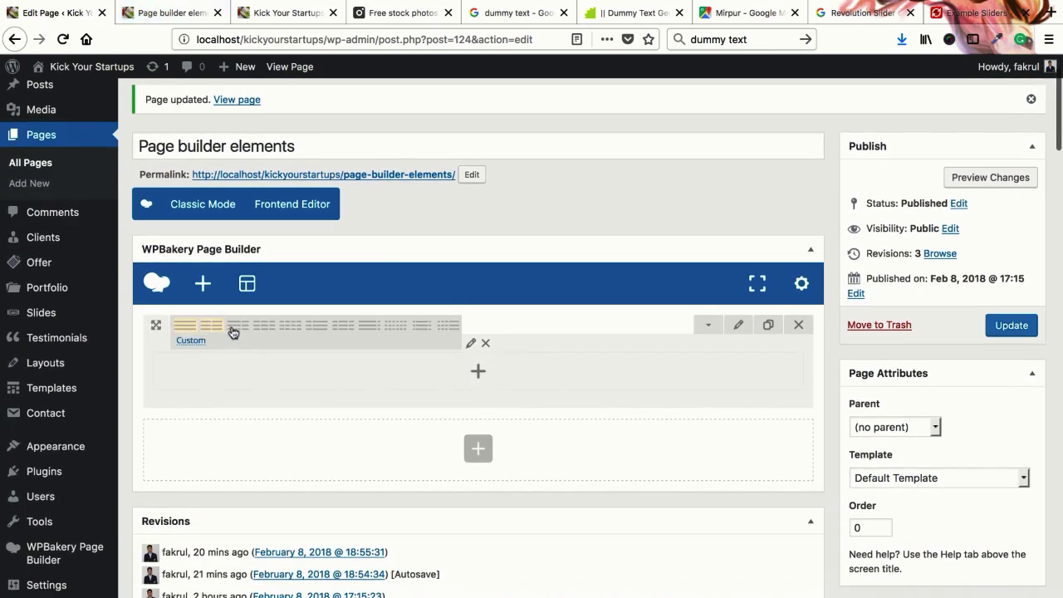
{"action": "left_click", "coordinate": [257, 333]}
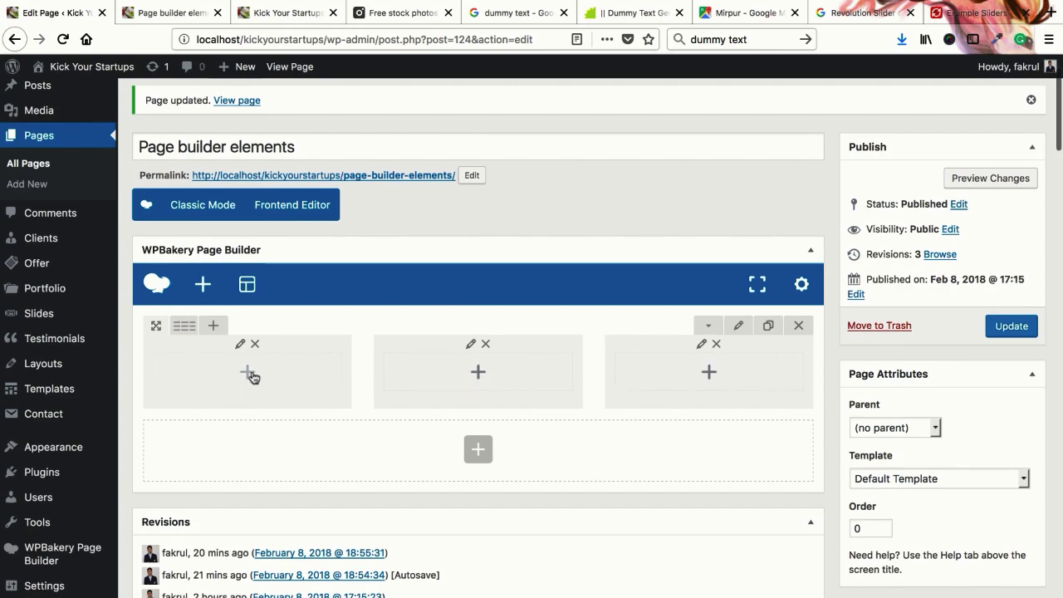
{"action": "left_click", "coordinate": [248, 373]}
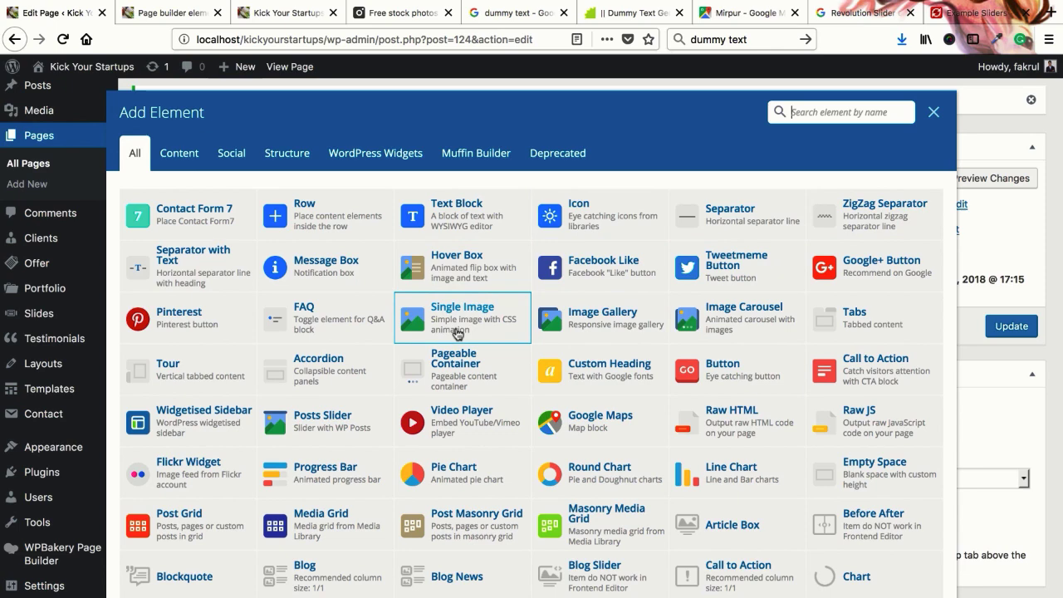
{"action": "left_click", "coordinate": [324, 378]}
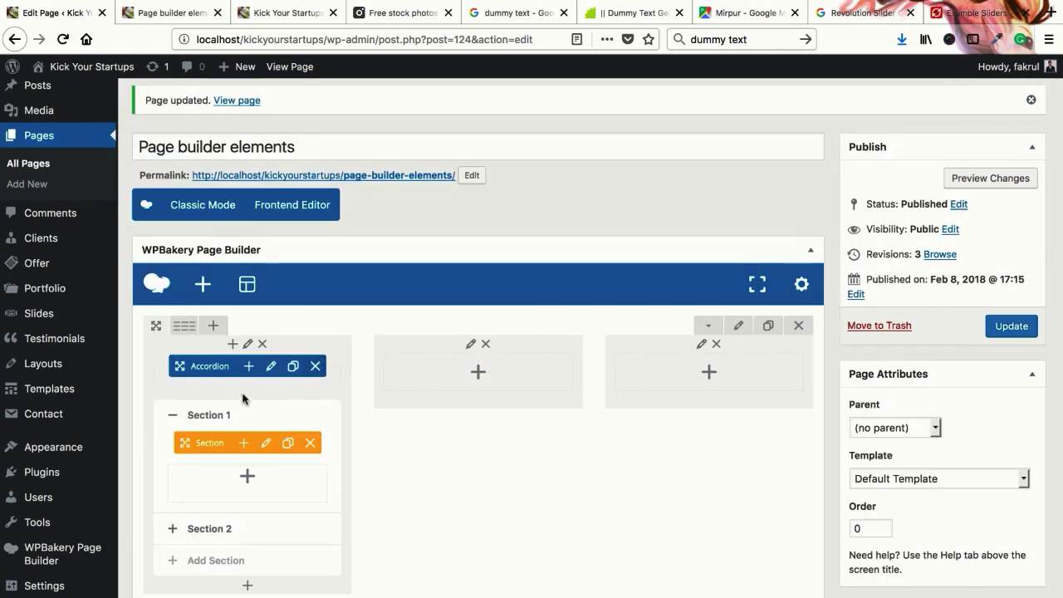
{"action": "scroll", "coordinate": [246, 402], "scroll_direction": "down", "scroll_amount": 6}
{"action": "scroll", "coordinate": [278, 428], "scroll_direction": "down", "scroll_amount": 2}
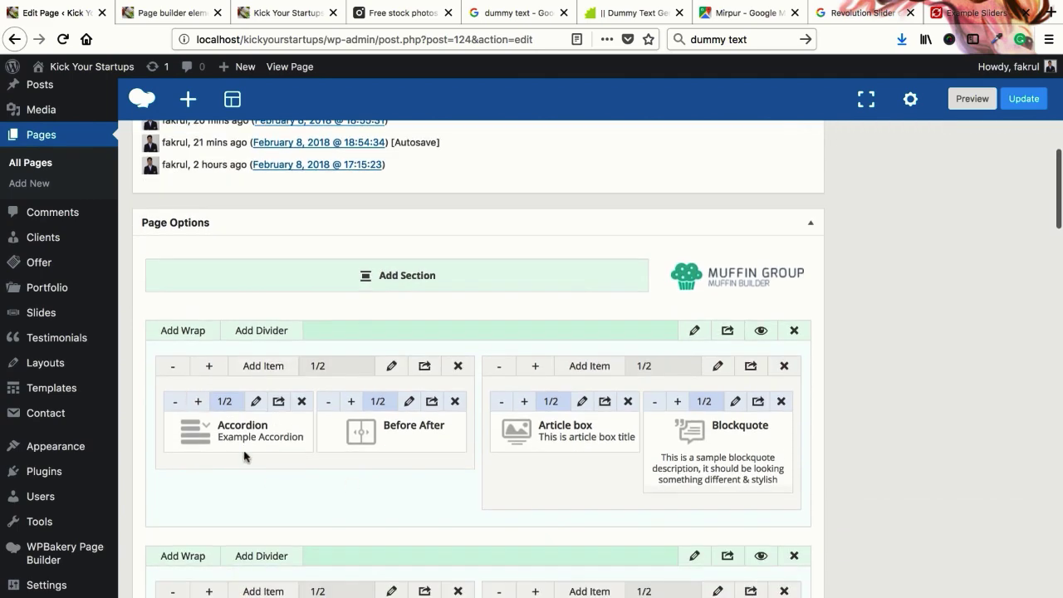
{"action": "scroll", "coordinate": [261, 432], "scroll_direction": "up", "scroll_amount": 15}
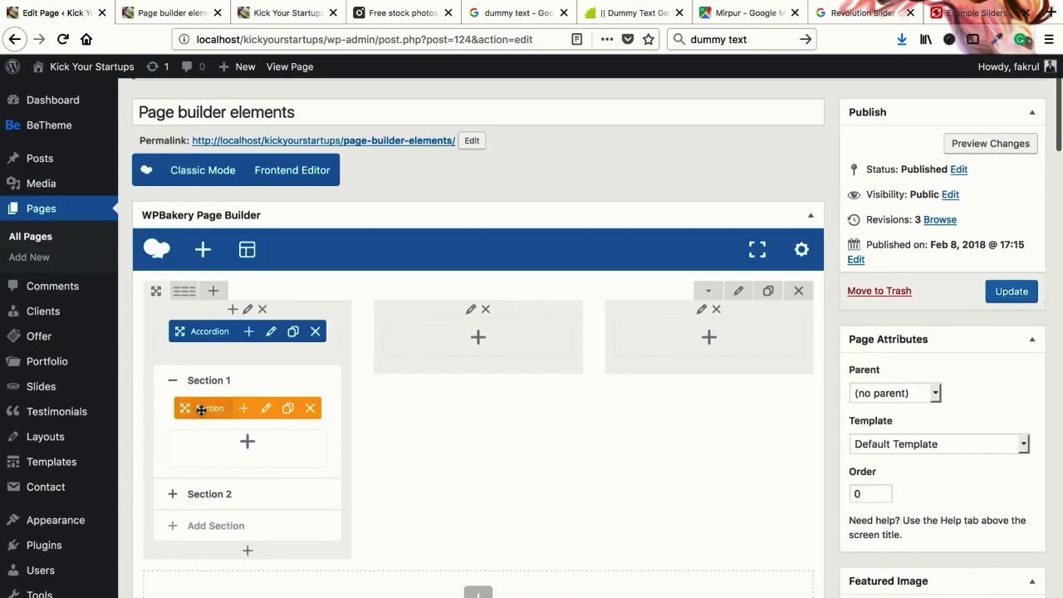
Inspect Section 1's settings, toggling the icon option on and off, and close without saving
{"action": "left_click", "coordinate": [266, 409]}
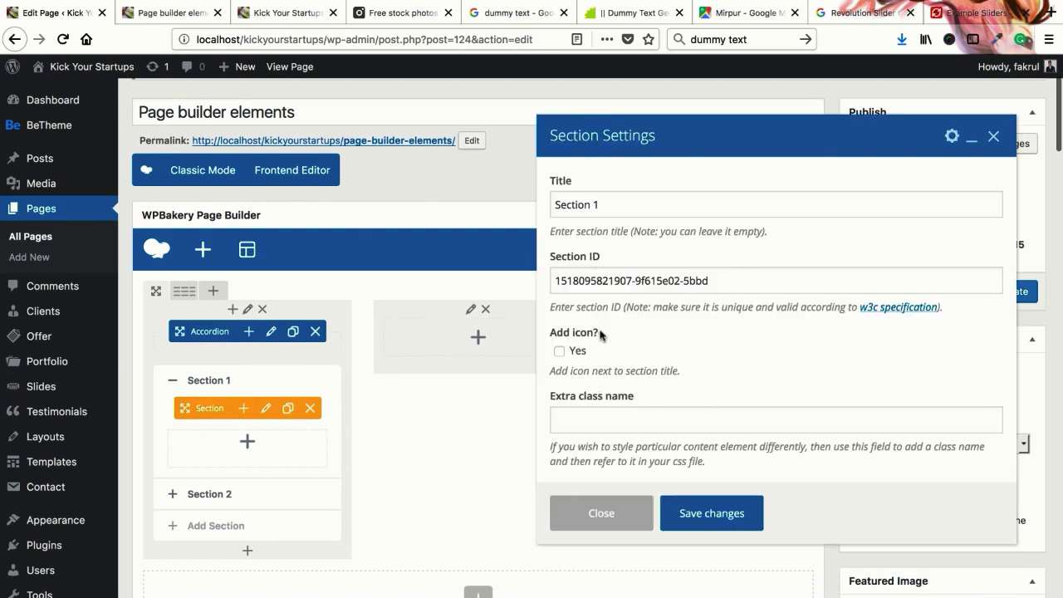
{"action": "scroll", "coordinate": [599, 324], "scroll_direction": "down", "scroll_amount": 4}
{"action": "scroll", "coordinate": [598, 336], "scroll_direction": "up", "scroll_amount": 2}
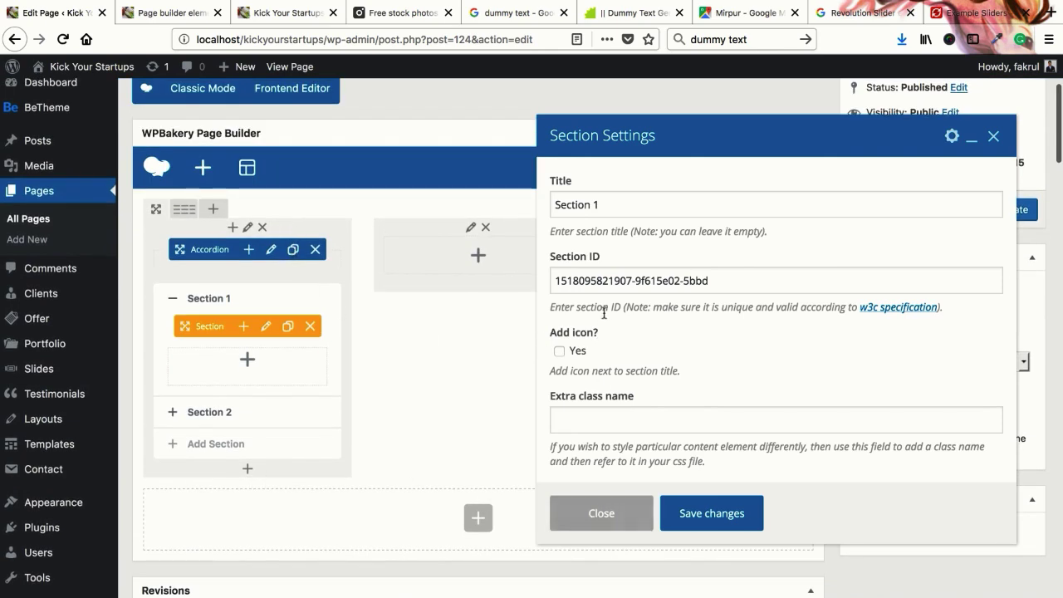
{"action": "left_click", "coordinate": [558, 356]}
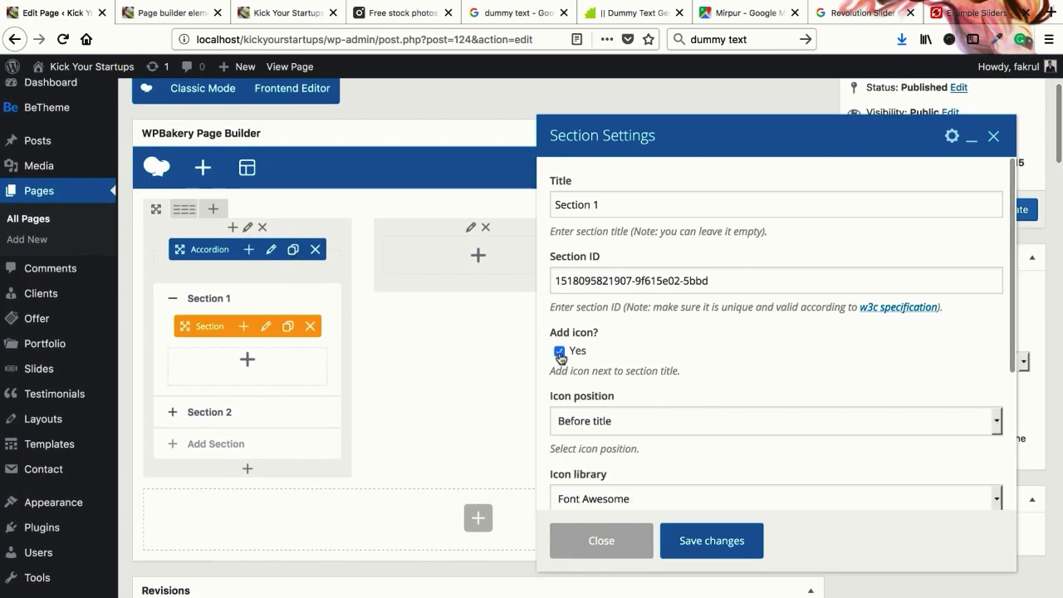
{"action": "left_click", "coordinate": [558, 356]}
{"action": "left_click", "coordinate": [591, 504]}
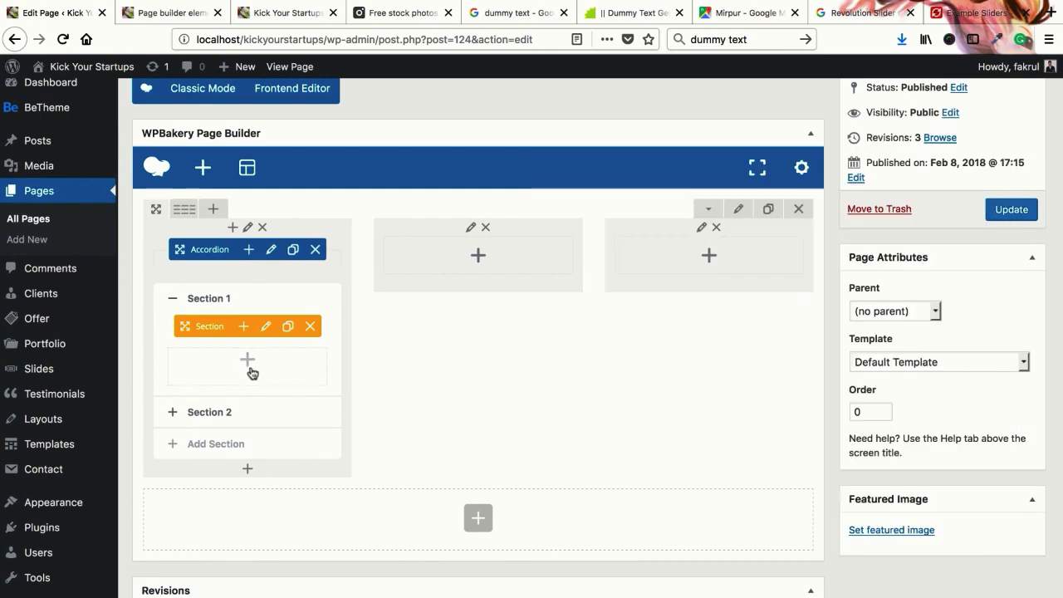
Add a third section to the accordion and start adding an element inside Section 1
{"action": "left_click", "coordinate": [228, 413]}
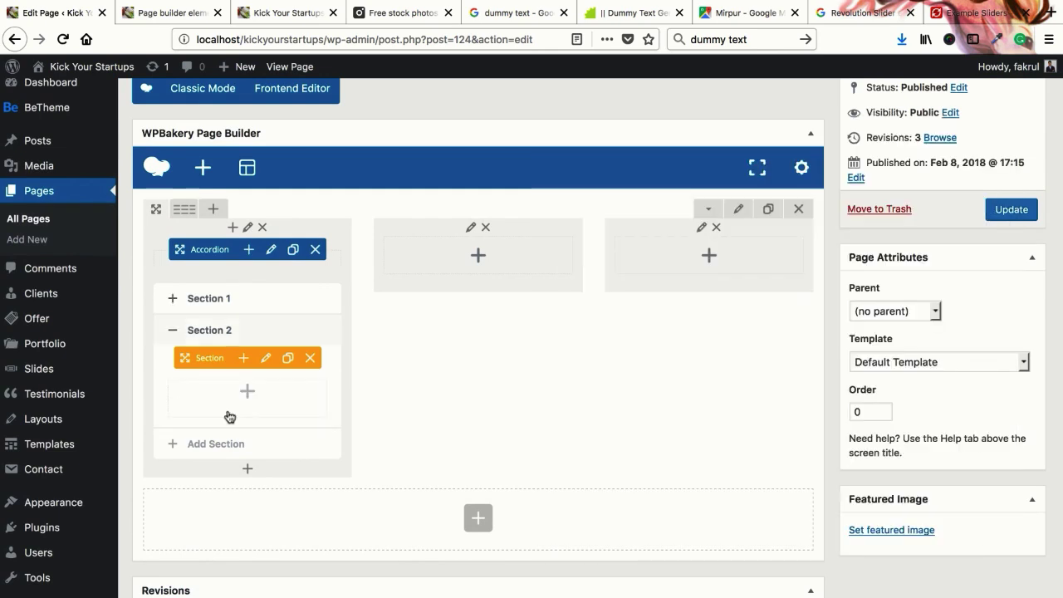
{"action": "left_click", "coordinate": [222, 459]}
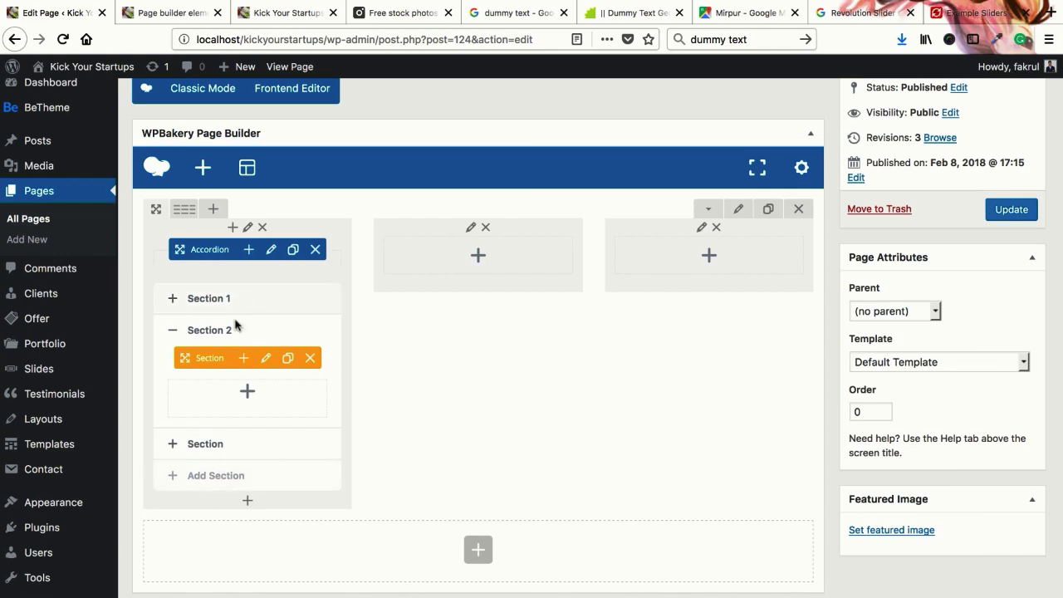
{"action": "left_click", "coordinate": [175, 300]}
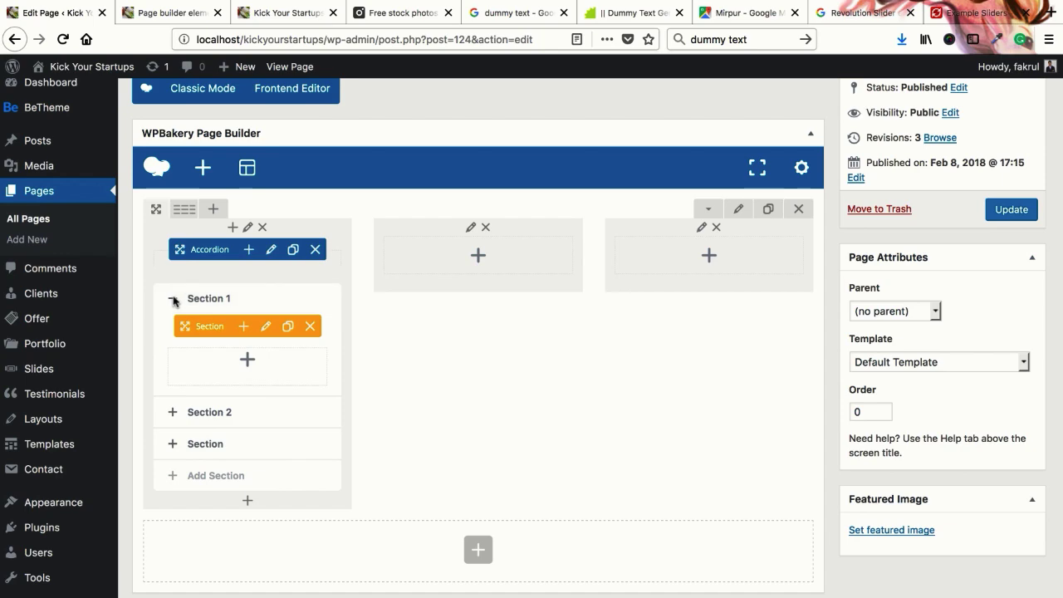
{"action": "left_click", "coordinate": [247, 363]}
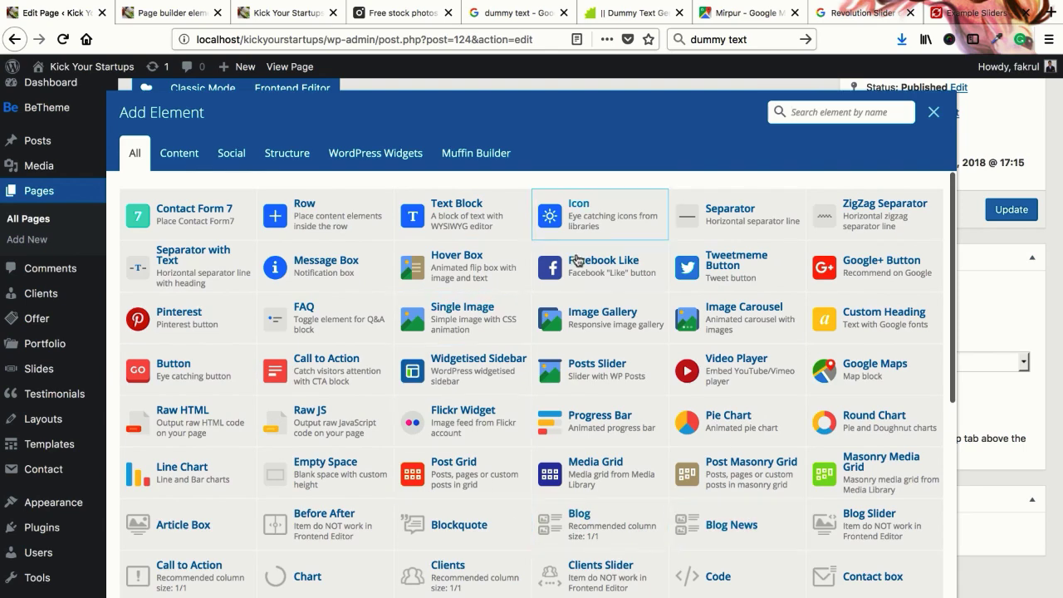
Clone Section 1 to make four accordion sections, then open the first section's settings
{"action": "left_click", "coordinate": [934, 111]}
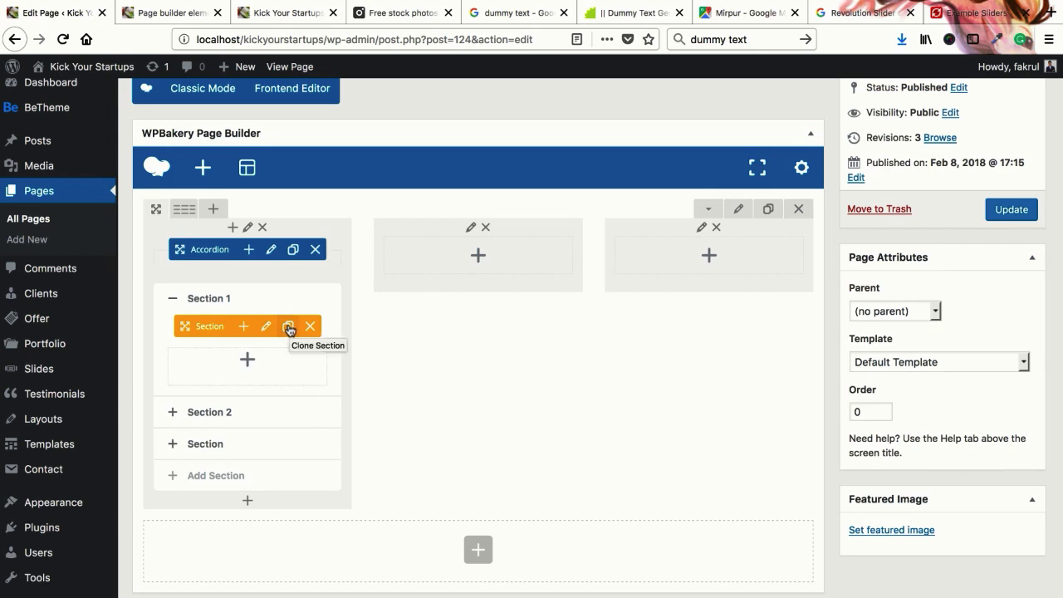
{"action": "left_click", "coordinate": [289, 328]}
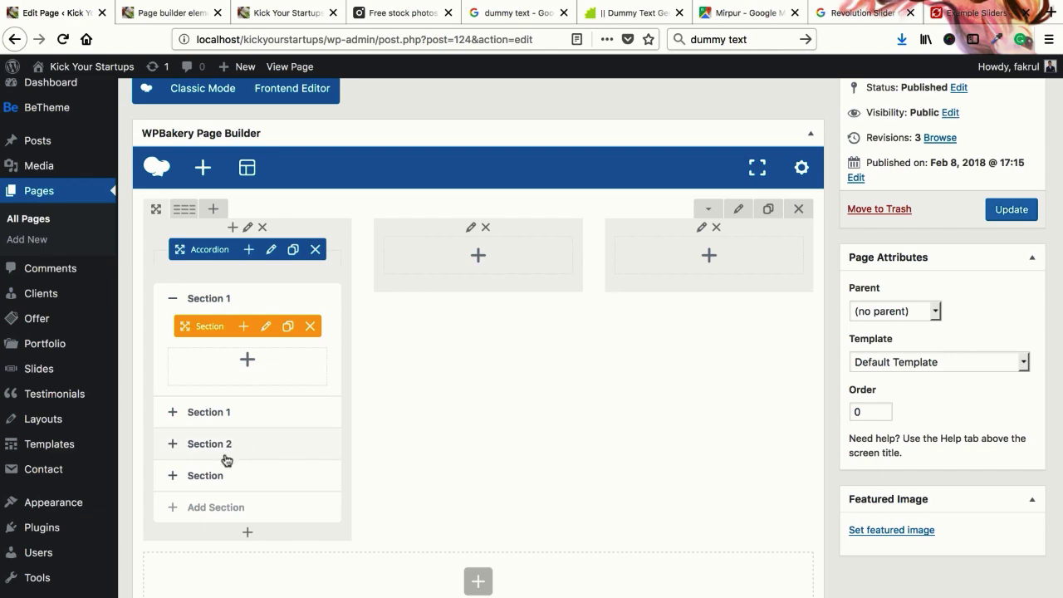
{"action": "left_click", "coordinate": [244, 327]}
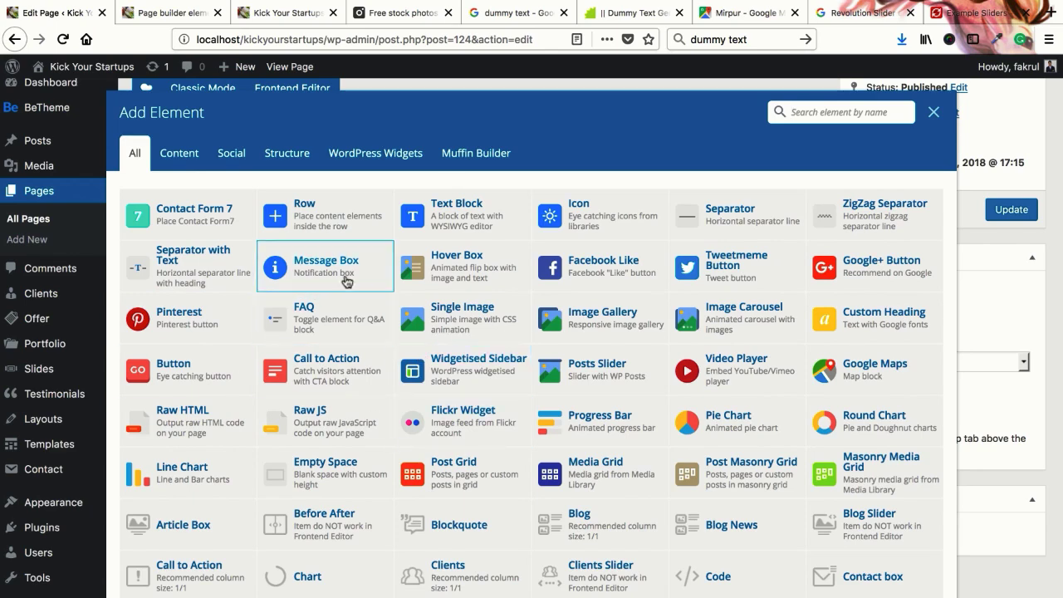
{"action": "left_click", "coordinate": [932, 115]}
{"action": "left_click", "coordinate": [267, 327]}
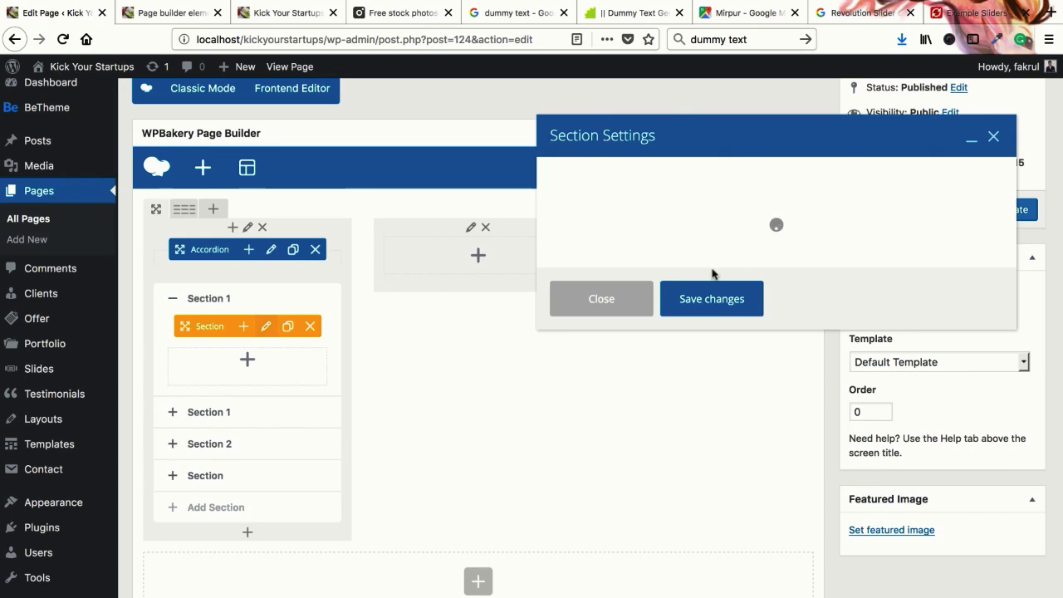
Change the first section's title to 'Accordion 1'
{"action": "left_click", "coordinate": [629, 208]}
{"action": "scroll", "coordinate": [640, 332], "scroll_direction": "down", "scroll_amount": 5}
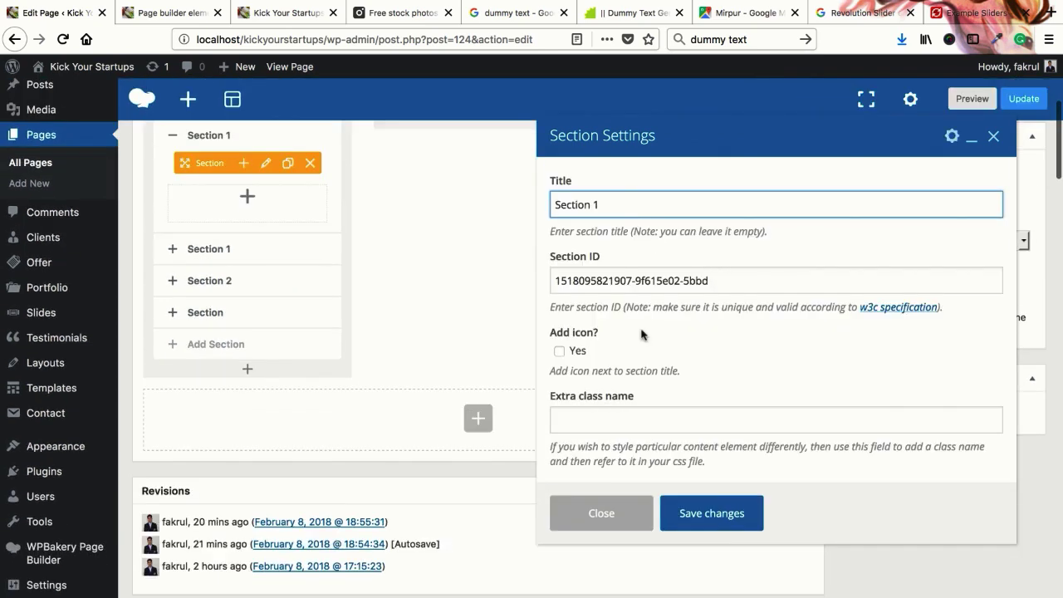
{"action": "scroll", "coordinate": [641, 334], "scroll_direction": "up", "scroll_amount": 5}
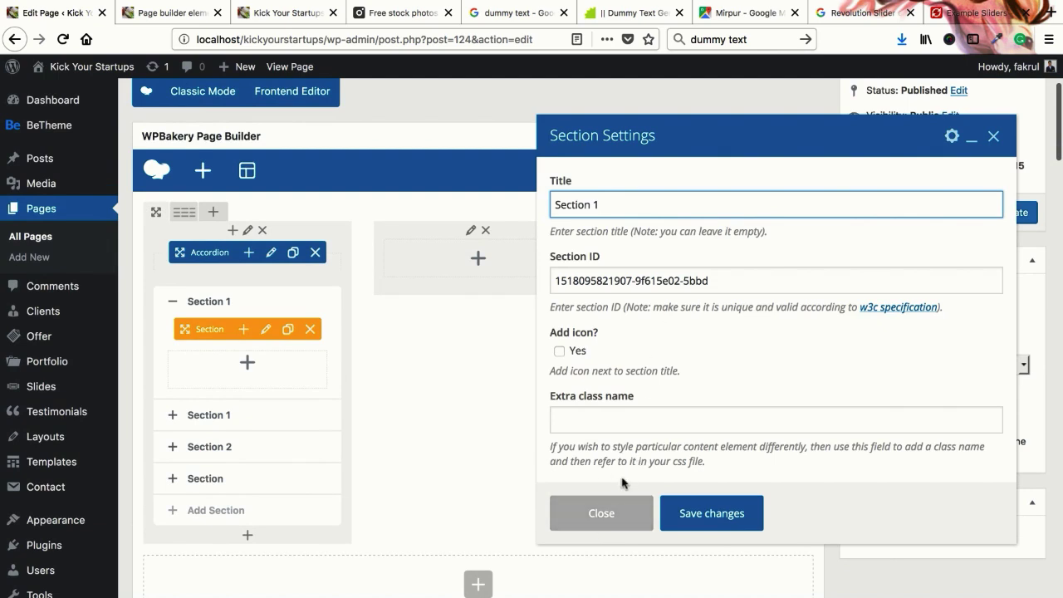
{"action": "key", "text": "ctrl+a"}
{"action": "type", "text": "A"}
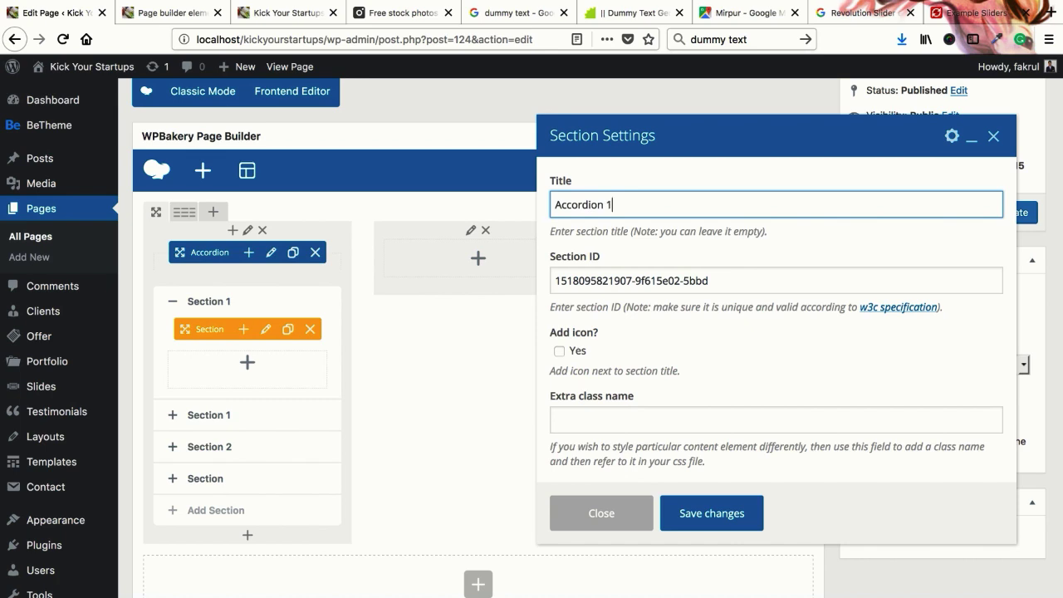
{"action": "left_click", "coordinate": [561, 350]}
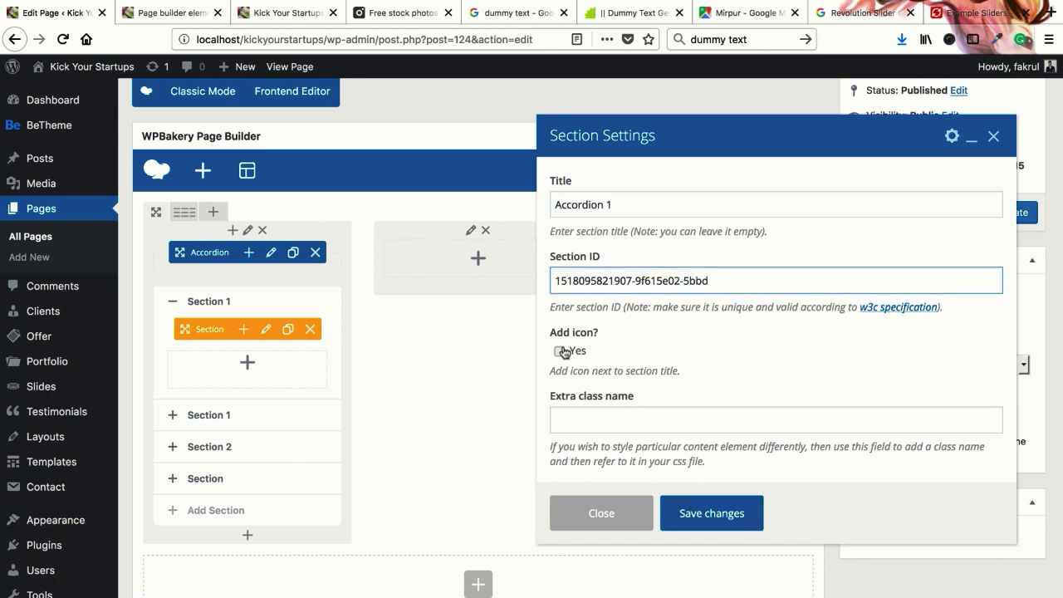
Add a Font Awesome open-envelope icon before the title and save the section
{"action": "left_click", "coordinate": [613, 421]}
{"action": "left_click", "coordinate": [624, 421]}
{"action": "left_click", "coordinate": [624, 421]}
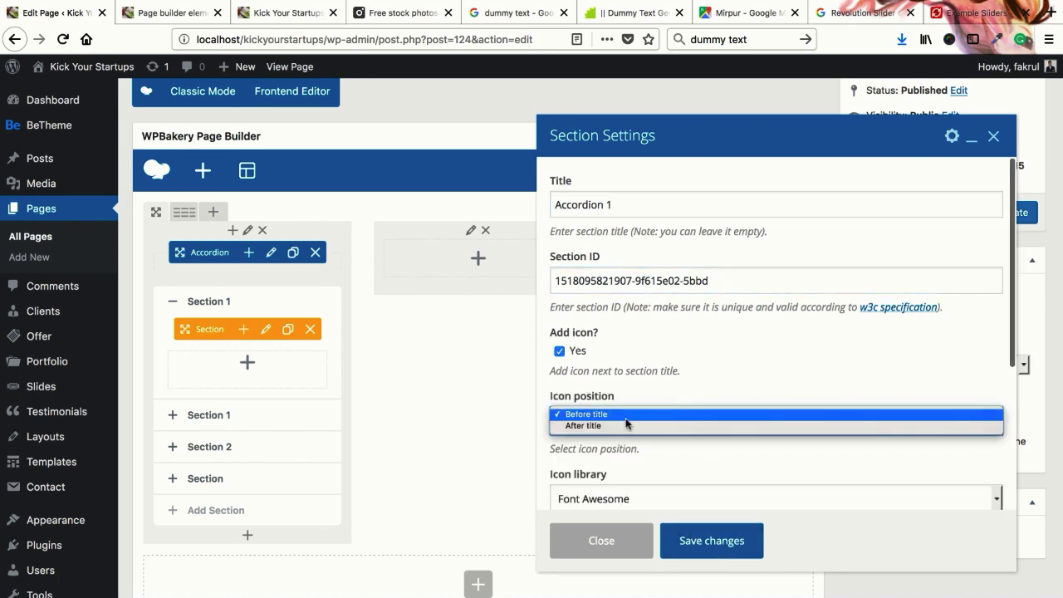
{"action": "left_click", "coordinate": [625, 410]}
{"action": "scroll", "coordinate": [631, 459], "scroll_direction": "down", "scroll_amount": 4}
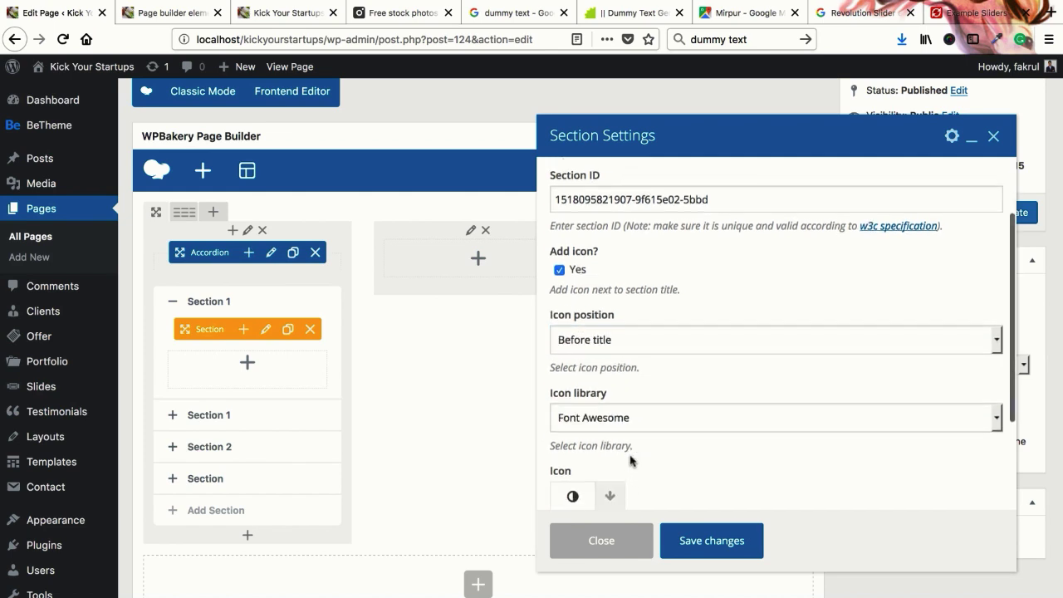
{"action": "left_click", "coordinate": [627, 328]}
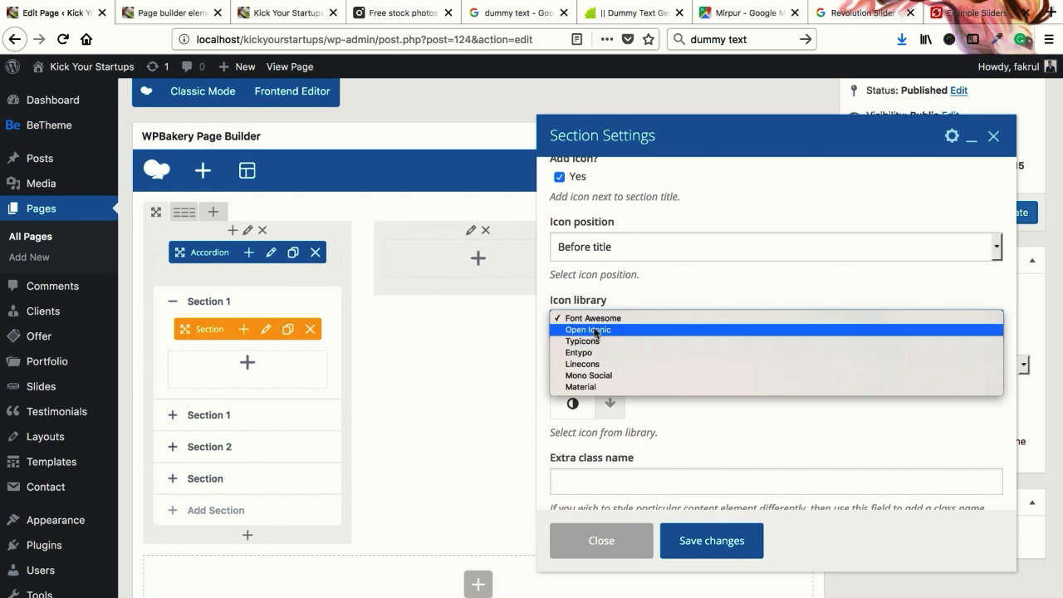
{"action": "left_click", "coordinate": [595, 324]}
{"action": "scroll", "coordinate": [598, 405], "scroll_direction": "down", "scroll_amount": 1}
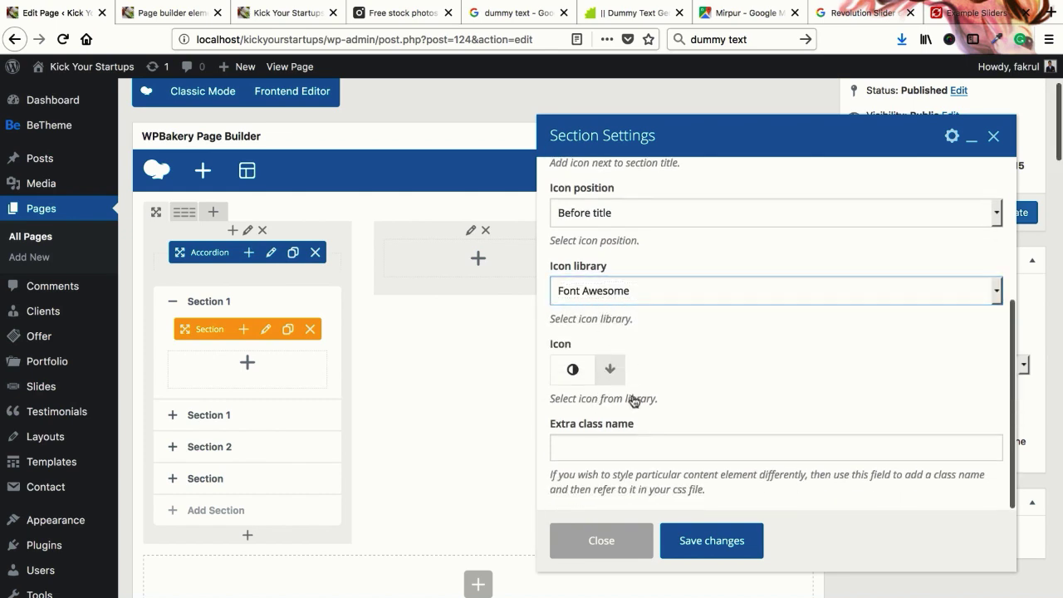
{"action": "left_click", "coordinate": [582, 368]}
{"action": "scroll", "coordinate": [615, 398], "scroll_direction": "down", "scroll_amount": 5}
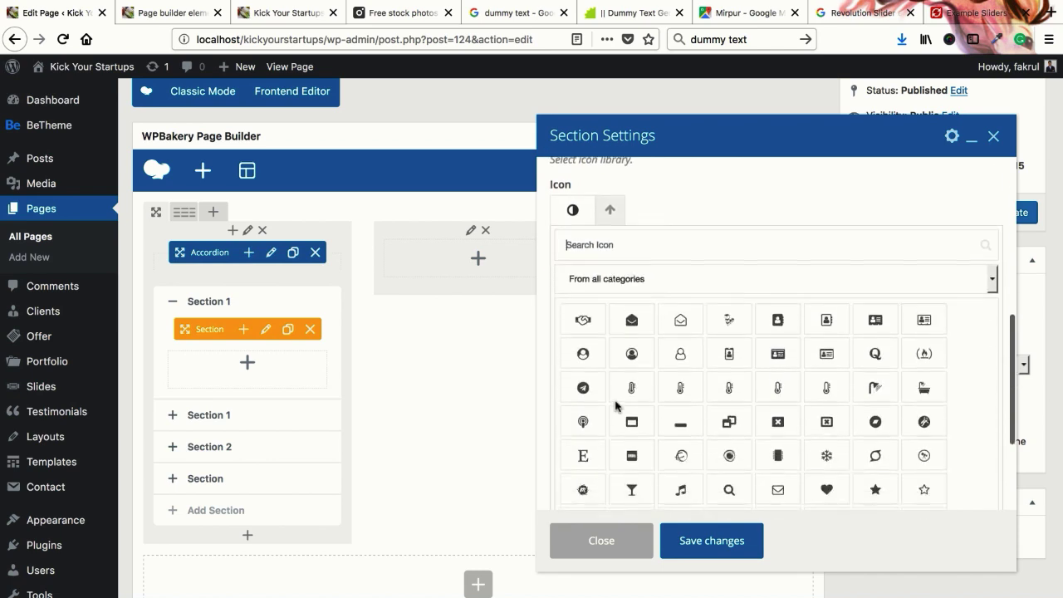
{"action": "left_click", "coordinate": [670, 284]}
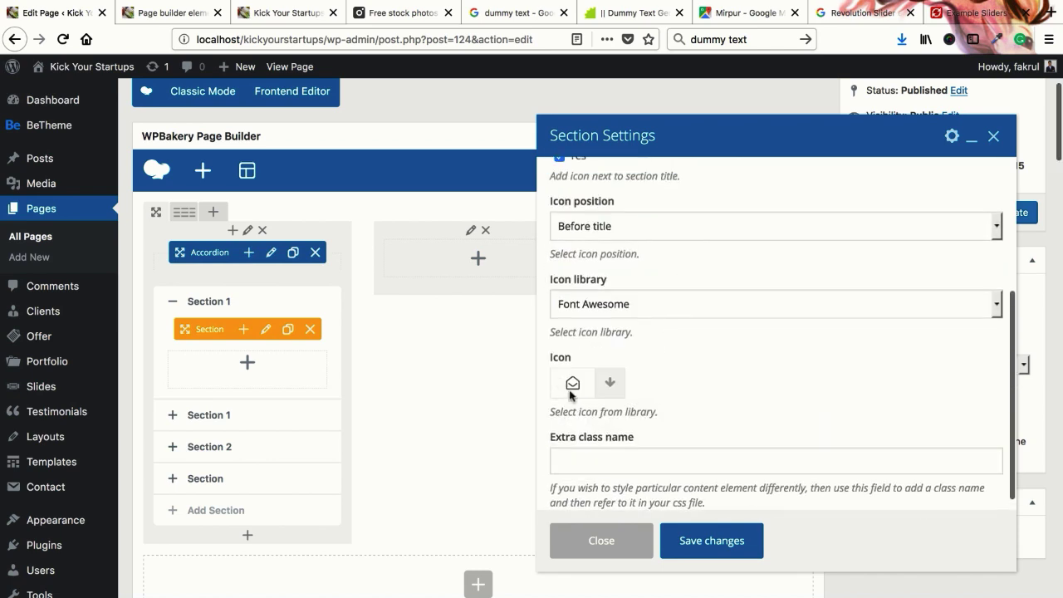
{"action": "scroll", "coordinate": [641, 359], "scroll_direction": "down", "scroll_amount": 3}
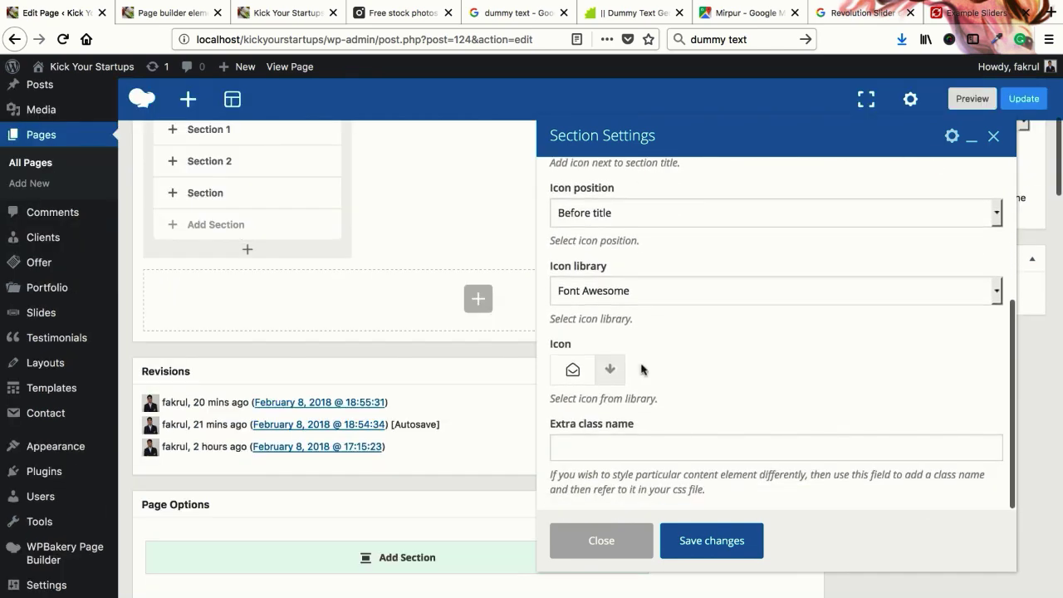
{"action": "left_click", "coordinate": [712, 541]}
{"action": "scroll", "coordinate": [397, 378], "scroll_direction": "up", "scroll_amount": 2}
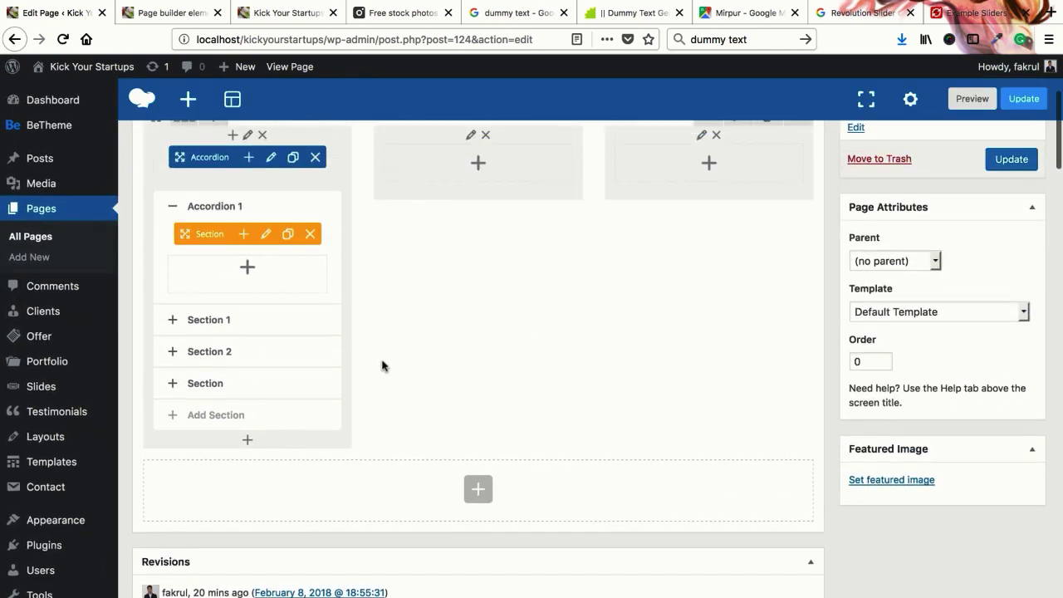
Retitle the cloned second section from 'Section 1' to 'Accordion 2' and save
{"action": "left_click", "coordinate": [211, 322]}
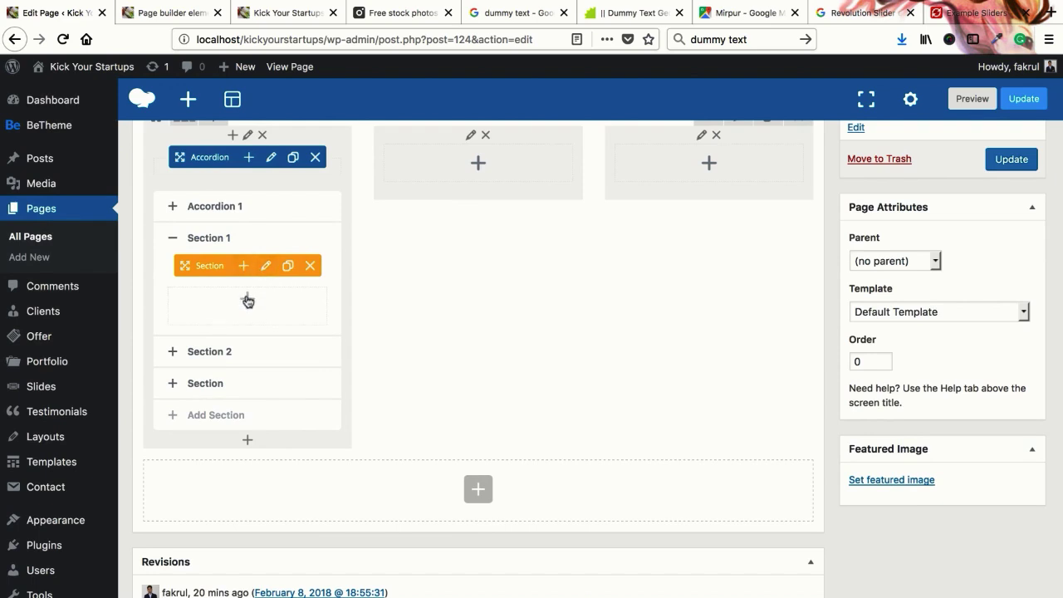
{"action": "left_click", "coordinate": [265, 273]}
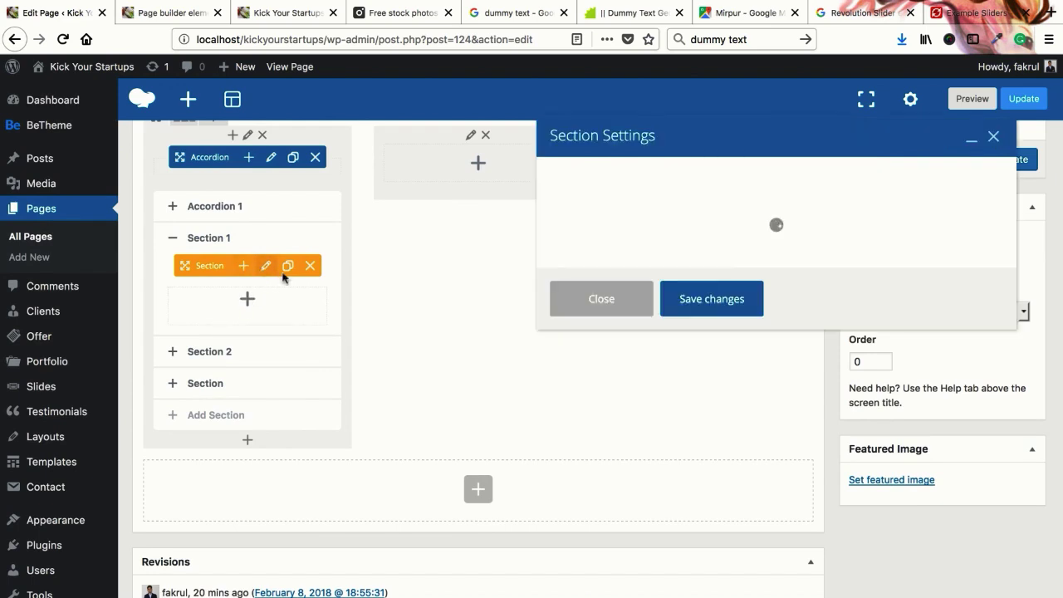
{"action": "left_click", "coordinate": [602, 206]}
{"action": "double_click", "coordinate": [606, 205]}
{"action": "type", "text": "a"}
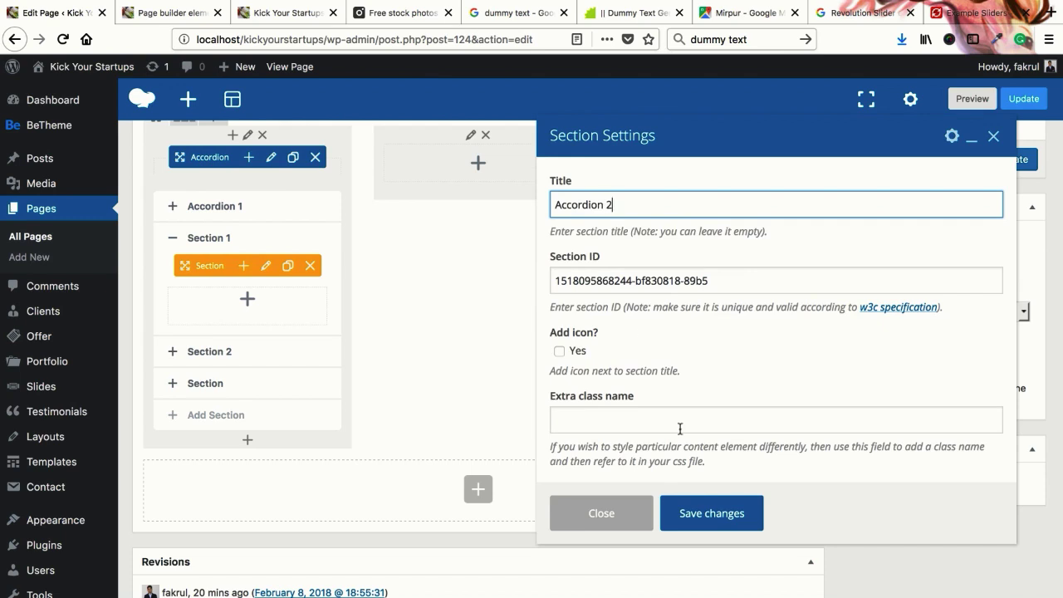
{"action": "left_click", "coordinate": [700, 513]}
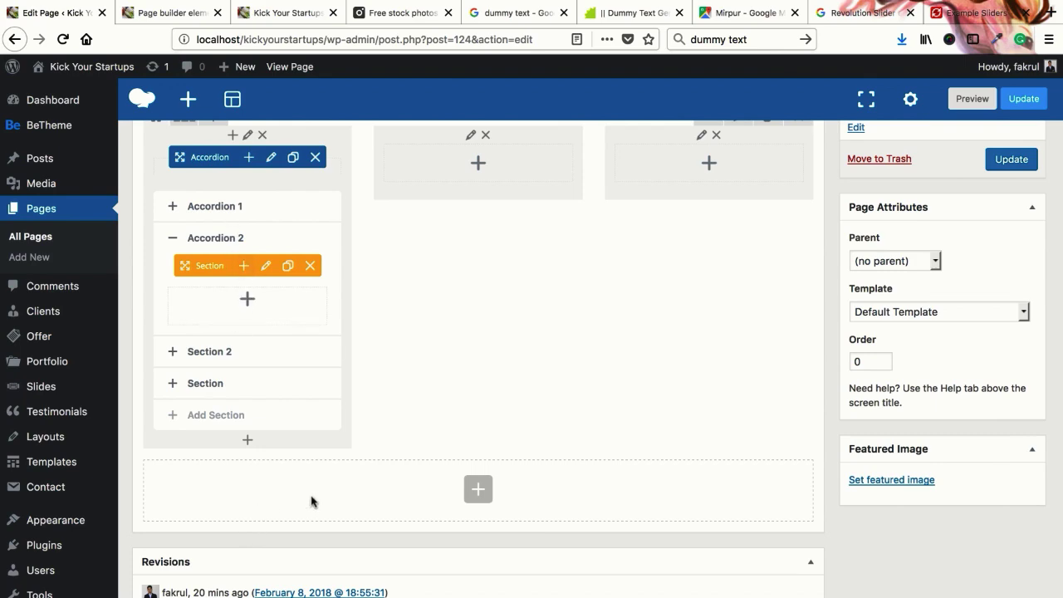
{"action": "scroll", "coordinate": [374, 520], "scroll_direction": "down", "scroll_amount": 3}
{"action": "scroll", "coordinate": [375, 520], "scroll_direction": "up", "scroll_amount": 5}
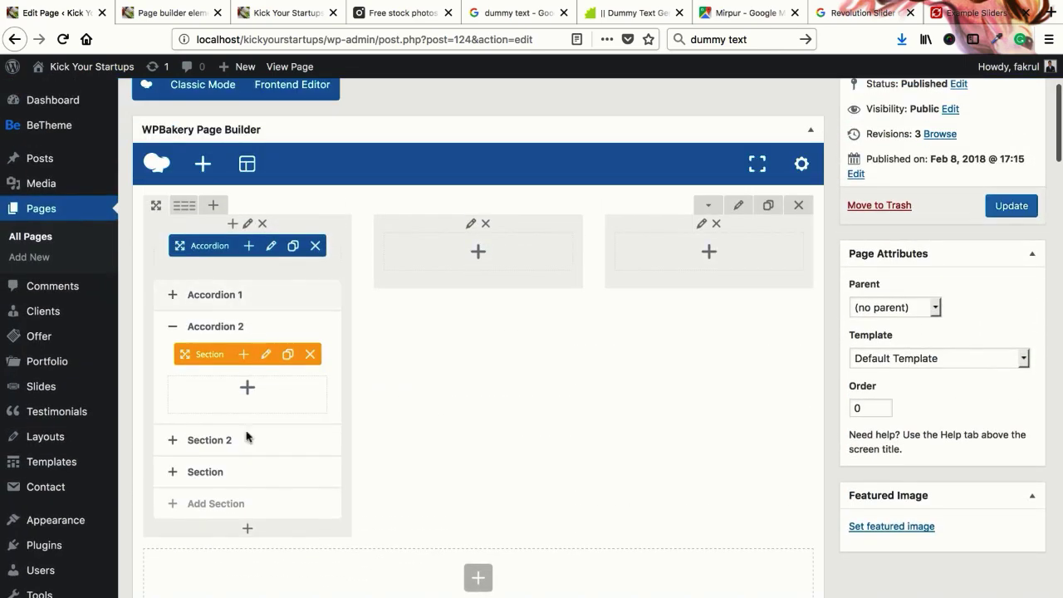
Add a default lorem ipsum Text Block inside Accordion 1 and save it
{"action": "left_click", "coordinate": [207, 327]}
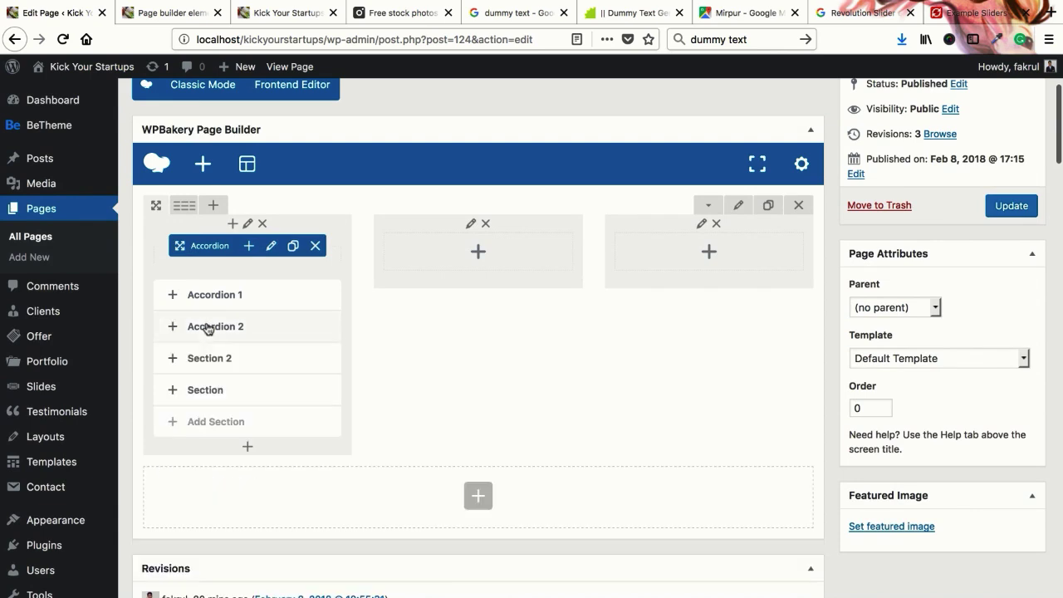
{"action": "left_click", "coordinate": [215, 296]}
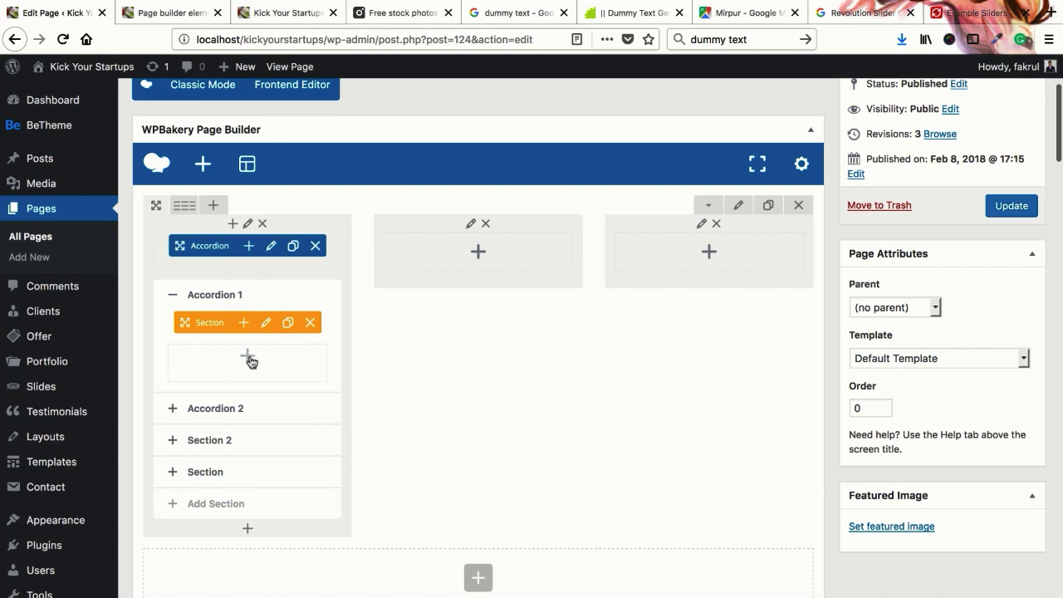
{"action": "left_click", "coordinate": [249, 358]}
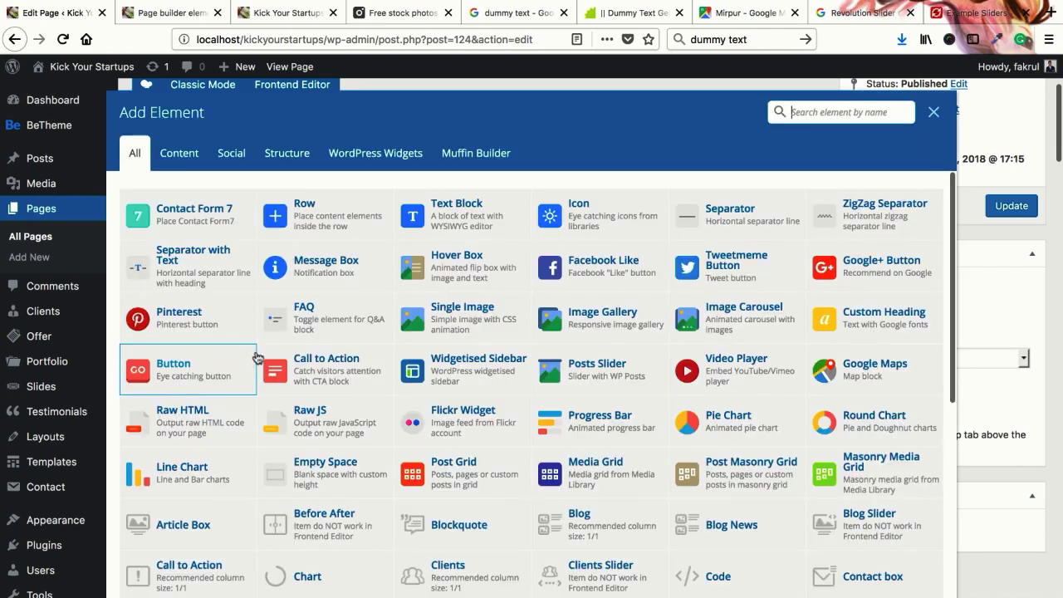
{"action": "left_click", "coordinate": [462, 226]}
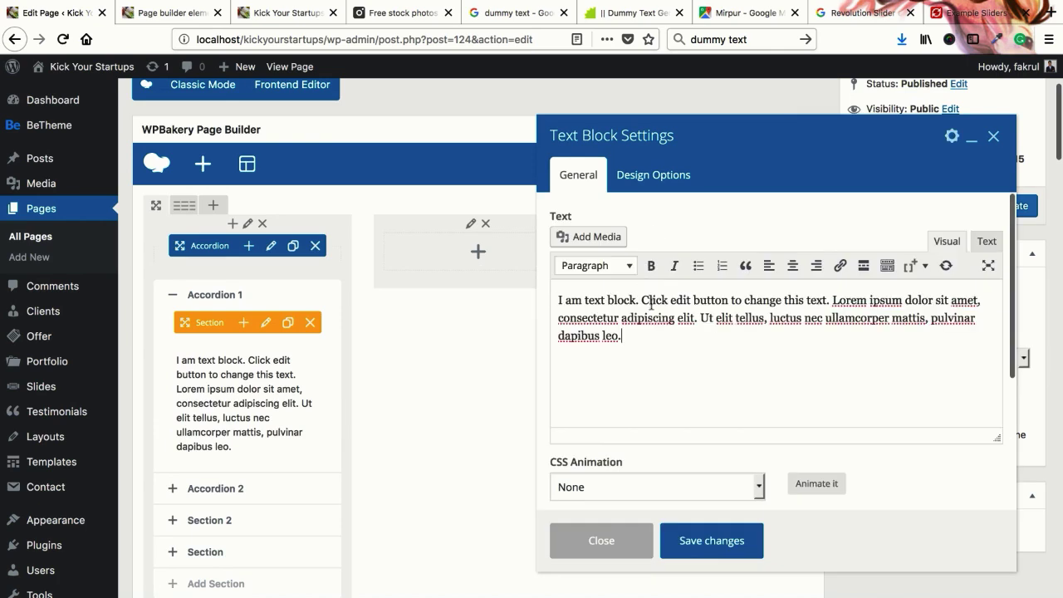
{"action": "left_click", "coordinate": [706, 541]}
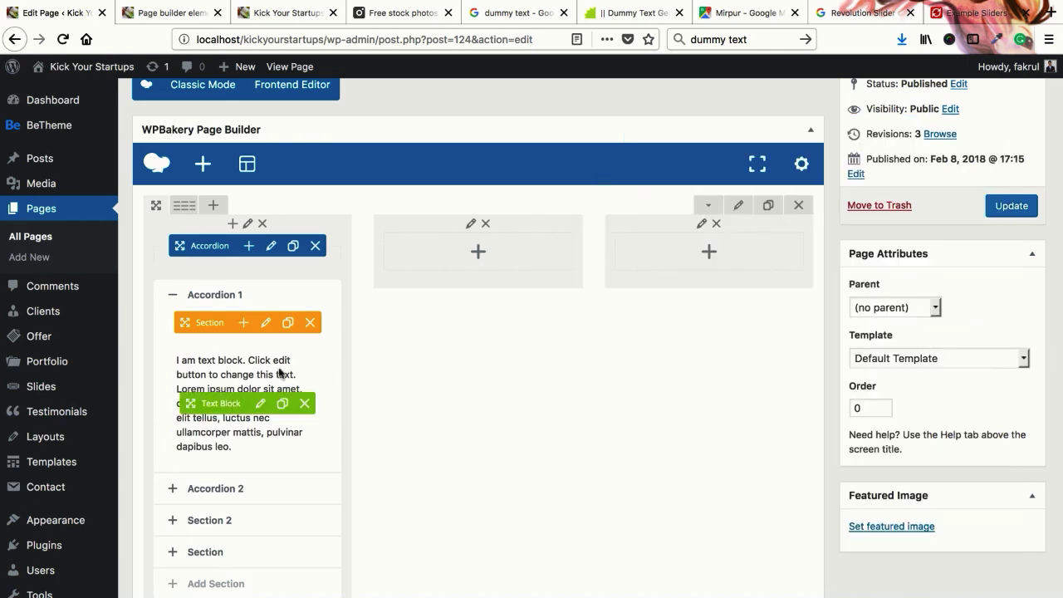
{"action": "scroll", "coordinate": [244, 370], "scroll_direction": "down", "scroll_amount": 3}
Add a default lorem ipsum Text Block inside Accordion 2 and save it
{"action": "left_click", "coordinate": [215, 374]}
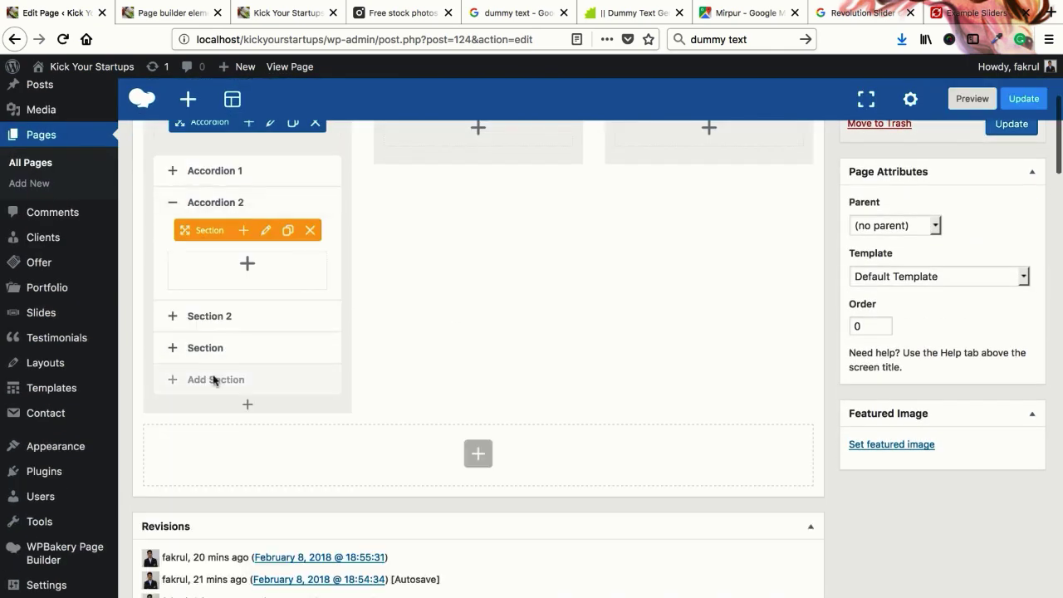
{"action": "left_click", "coordinate": [248, 265]}
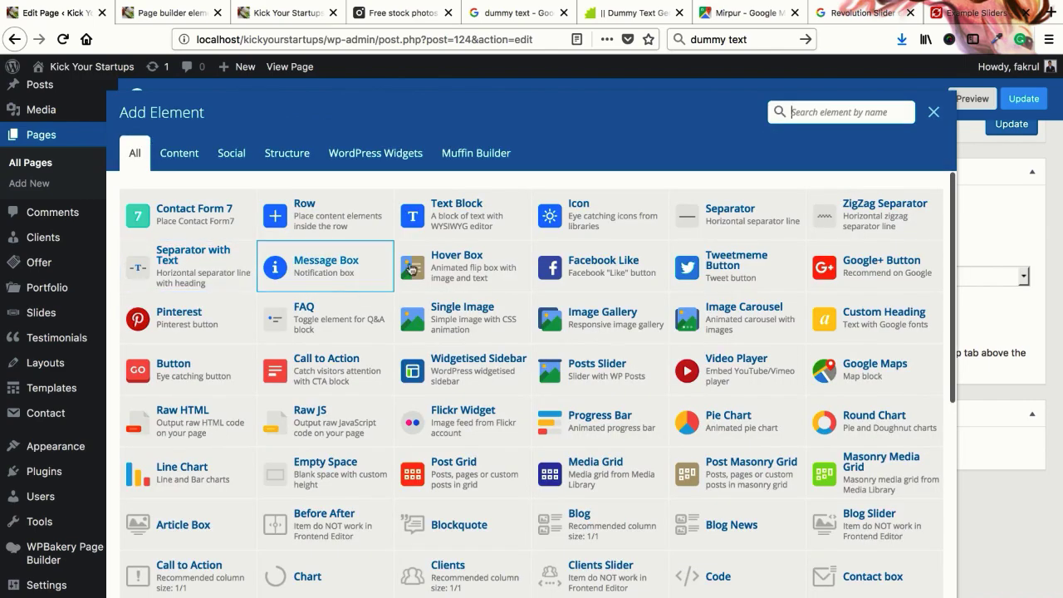
{"action": "left_click", "coordinate": [462, 207]}
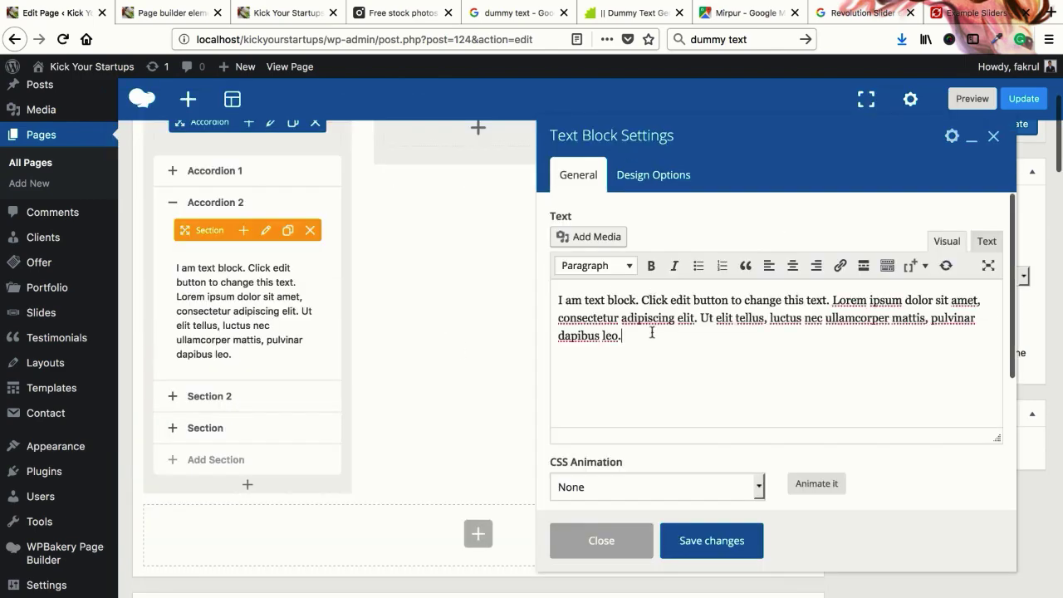
{"action": "triple_click", "coordinate": [640, 330]}
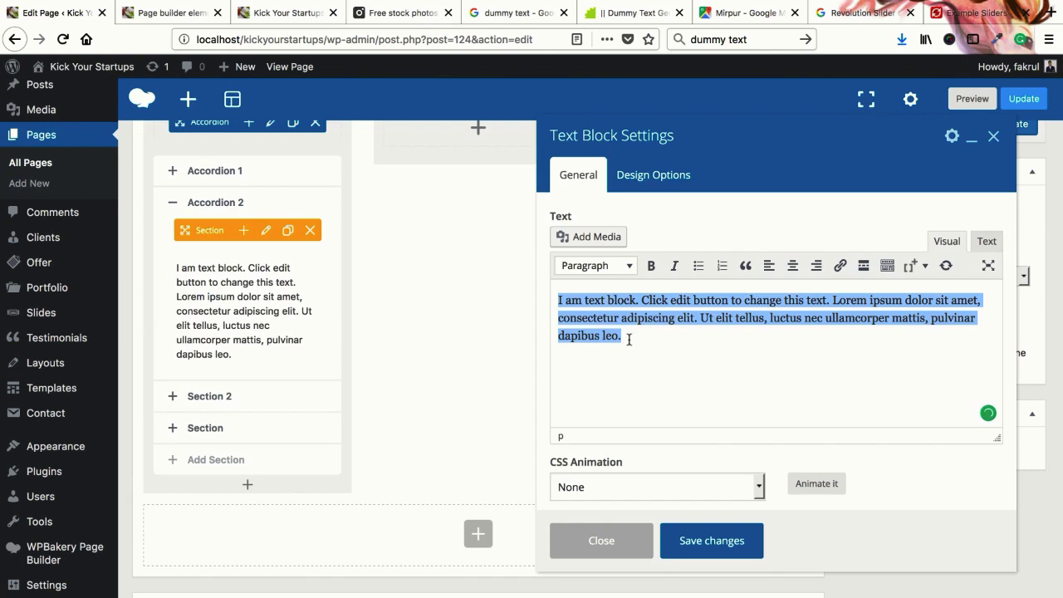
{"action": "left_click", "coordinate": [628, 339]}
{"action": "triple_click", "coordinate": [625, 334]}
{"action": "left_click", "coordinate": [628, 342]}
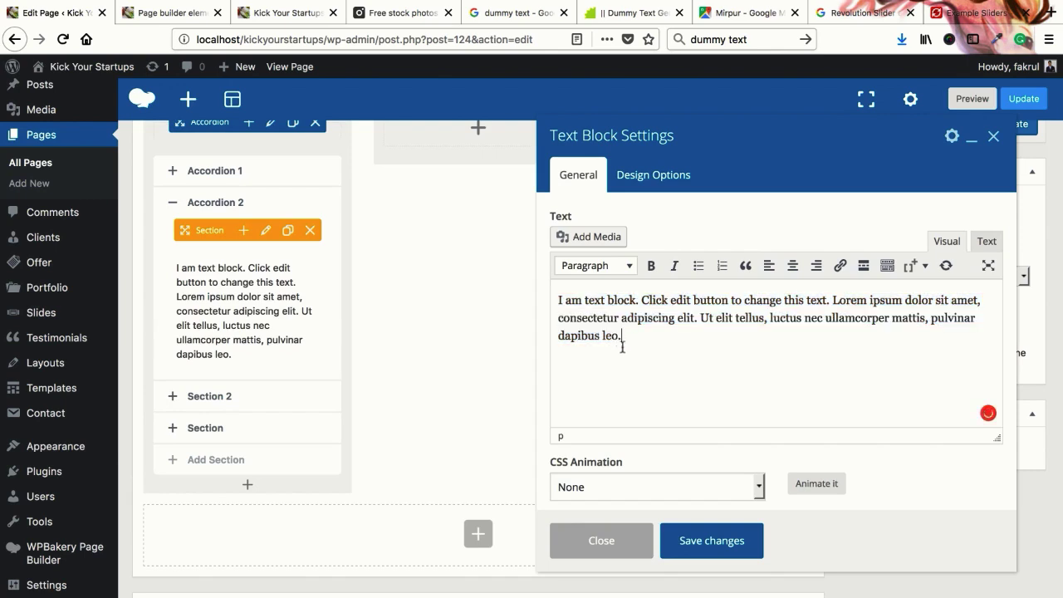
{"action": "left_click", "coordinate": [407, 179]}
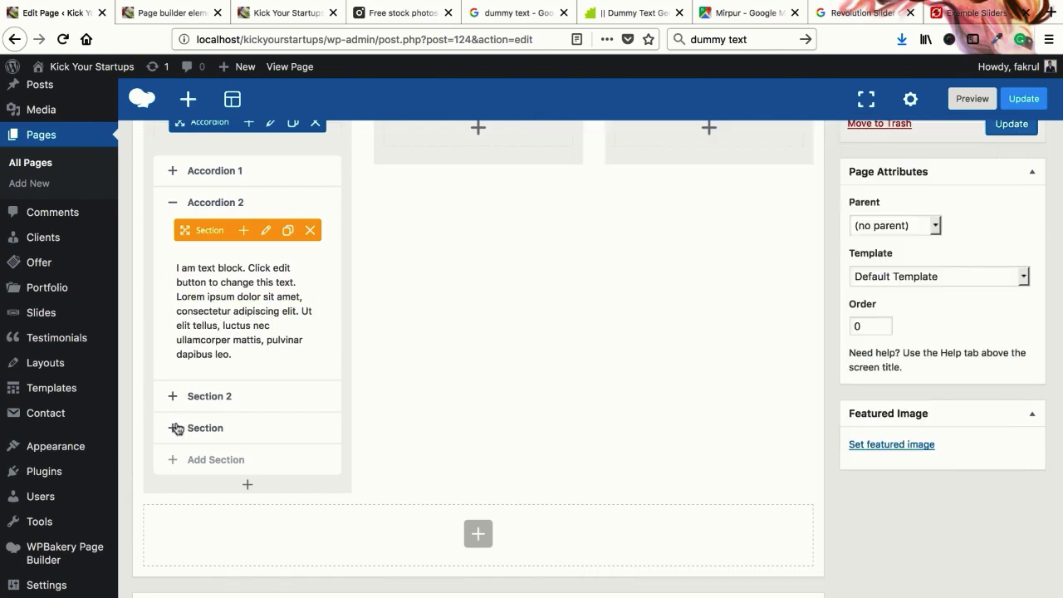
{"action": "left_click", "coordinate": [199, 404]}
Retitle Section 2 as 'Accordion 3' with an icon beside its title and save
{"action": "scroll", "coordinate": [235, 263], "scroll_direction": "up", "scroll_amount": 1}
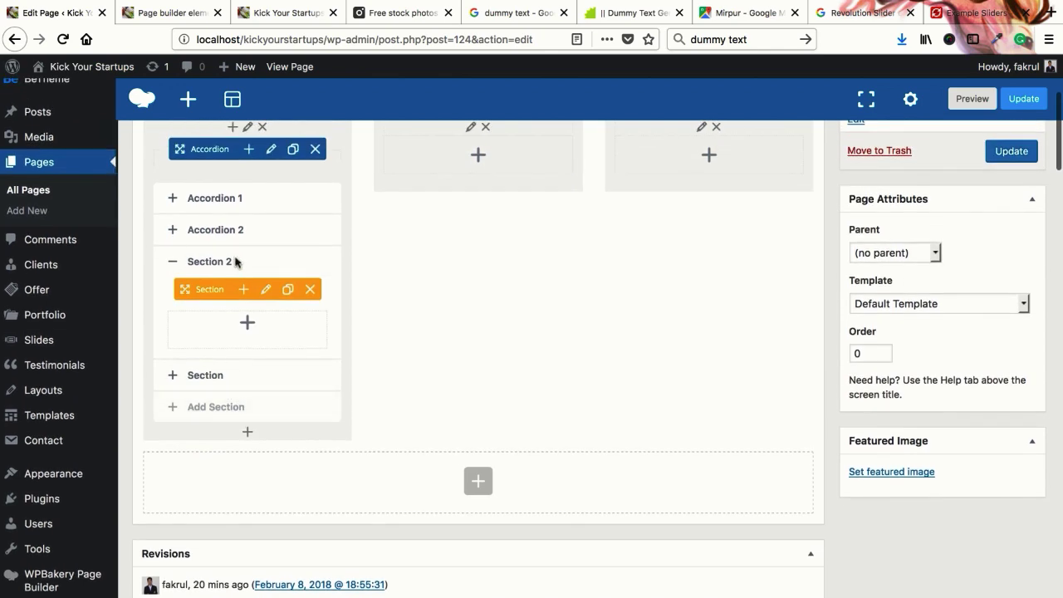
{"action": "left_click", "coordinate": [266, 289]}
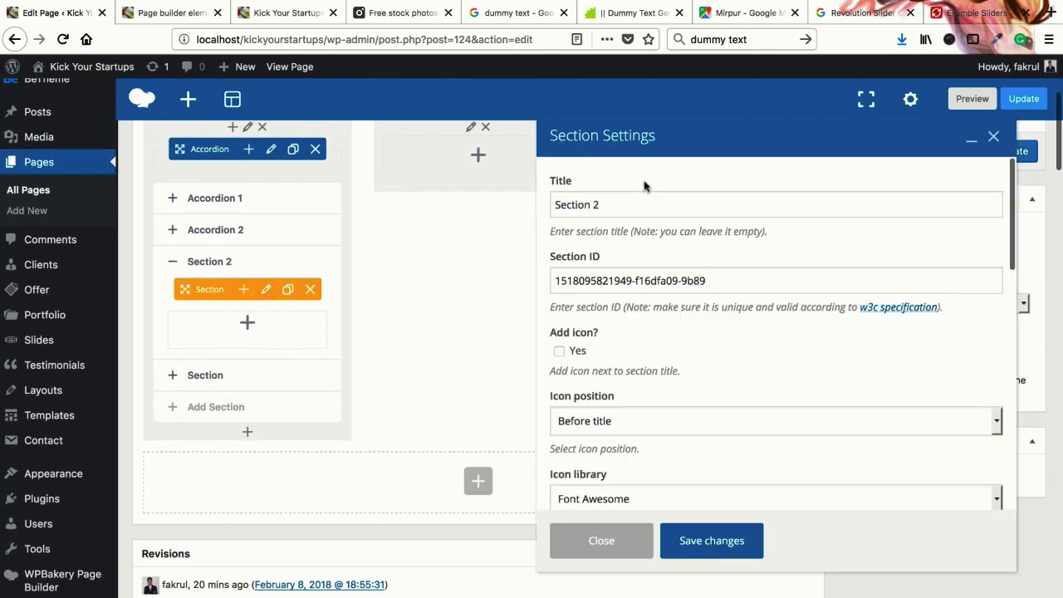
{"action": "triple_click", "coordinate": [629, 196]}
{"action": "type", "text": "Accord"}
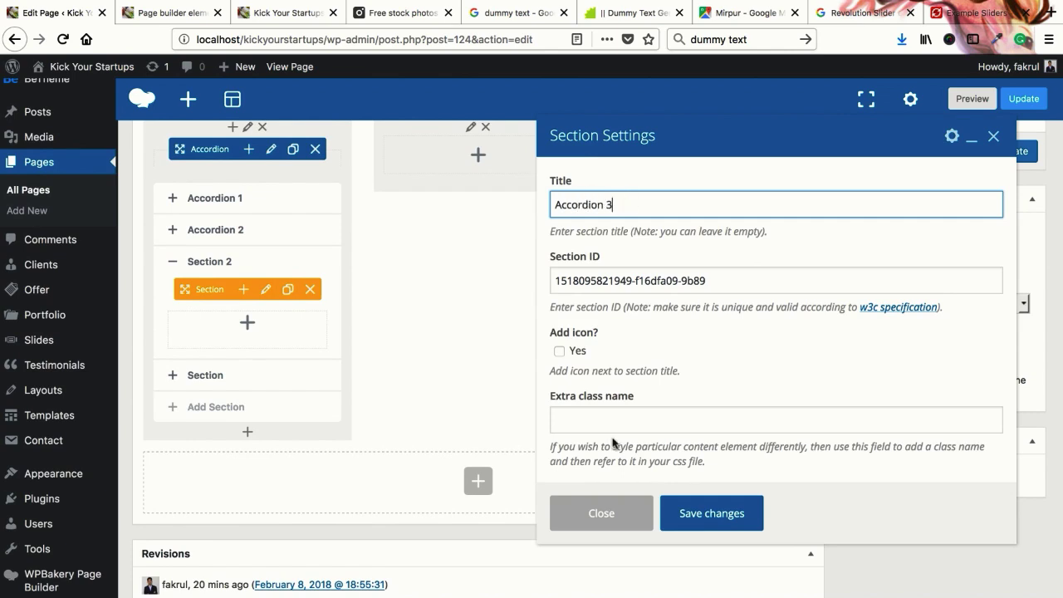
{"action": "left_click", "coordinate": [560, 352]}
{"action": "scroll", "coordinate": [586, 365], "scroll_direction": "down", "scroll_amount": 2}
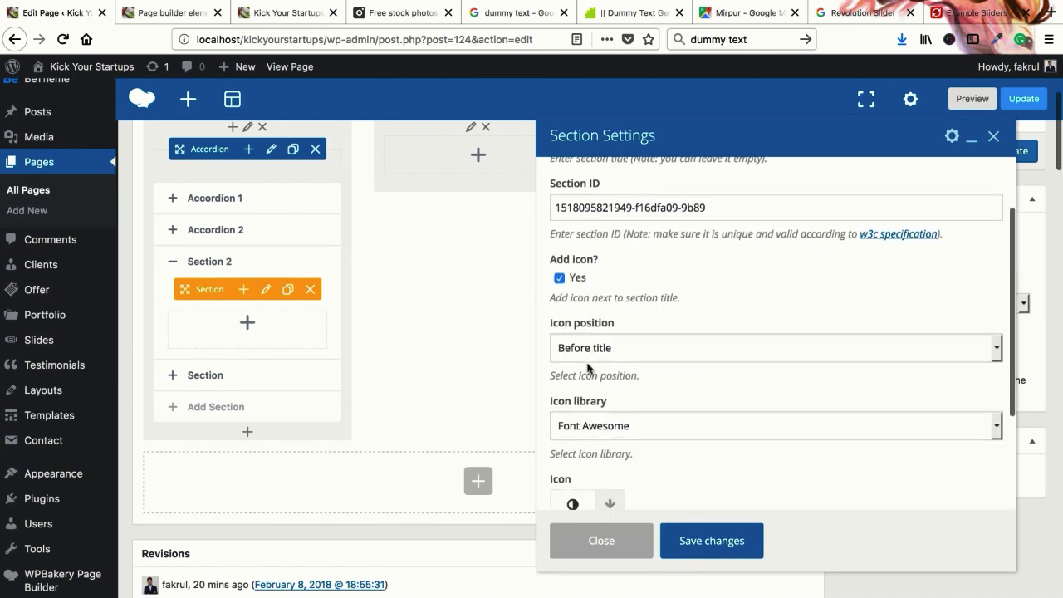
{"action": "scroll", "coordinate": [594, 420], "scroll_direction": "down", "scroll_amount": 2}
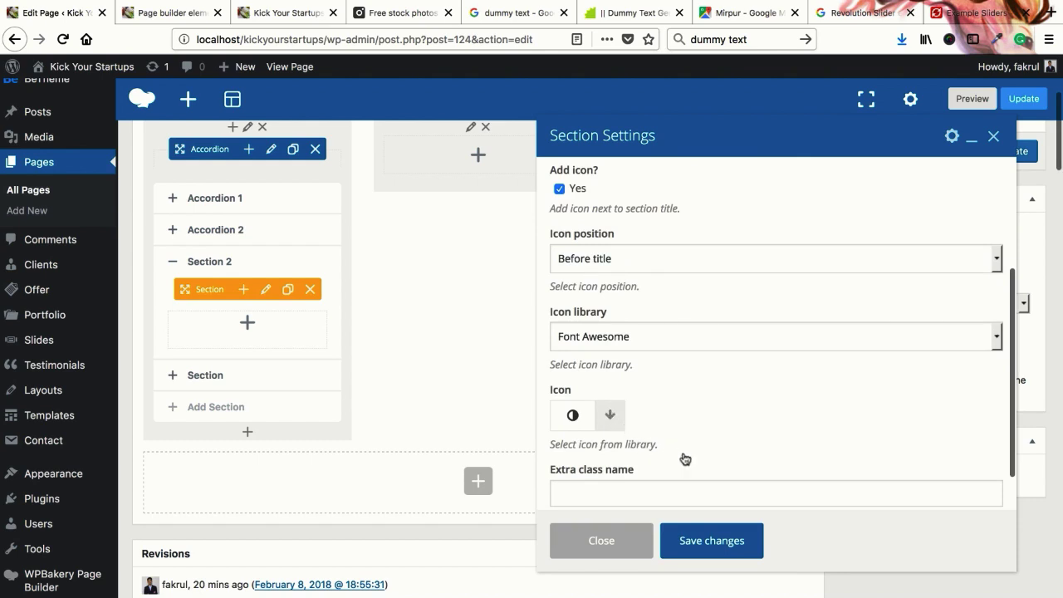
{"action": "scroll", "coordinate": [689, 407], "scroll_direction": "down", "scroll_amount": 1}
{"action": "left_click", "coordinate": [687, 406]}
{"action": "left_click", "coordinate": [779, 479]}
{"action": "left_click", "coordinate": [721, 541]}
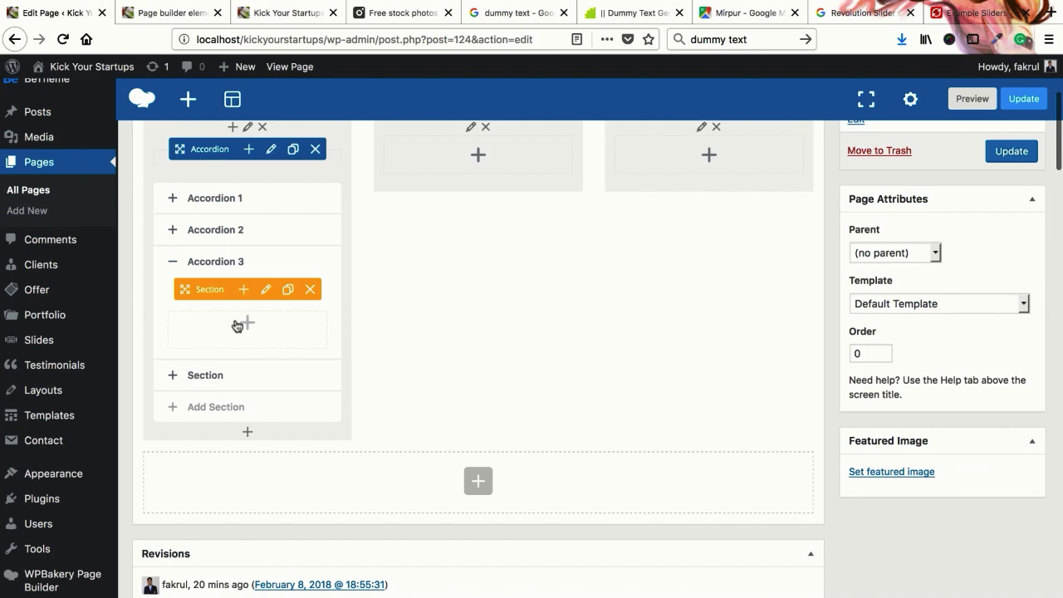
Add a default lorem ipsum Text Block inside Accordion 3 and save it
{"action": "left_click", "coordinate": [236, 326]}
{"action": "left_click", "coordinate": [450, 225]}
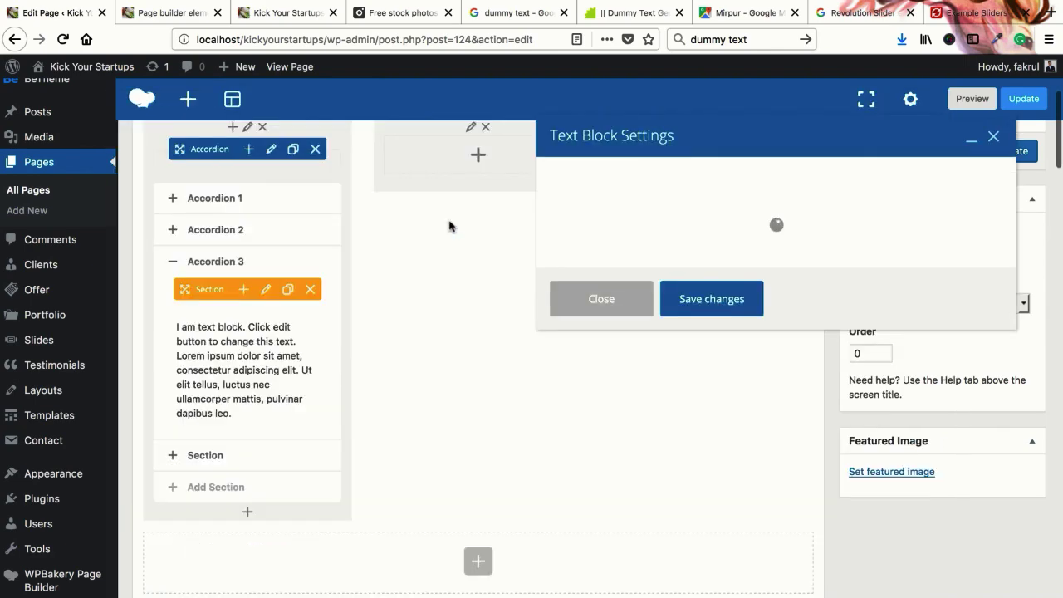
{"action": "left_click", "coordinate": [682, 536]}
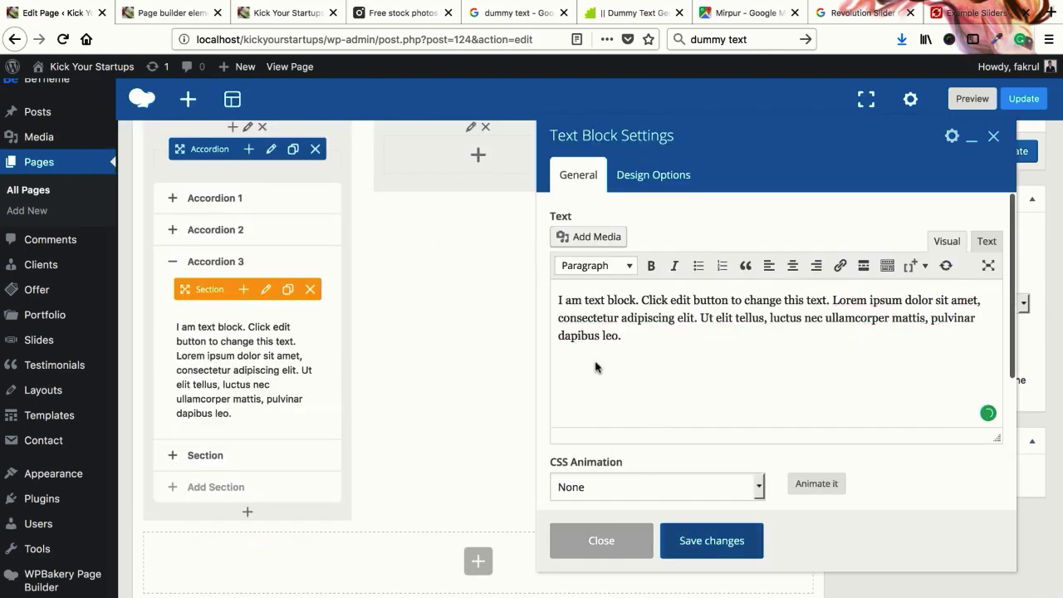
{"action": "left_click", "coordinate": [208, 455]}
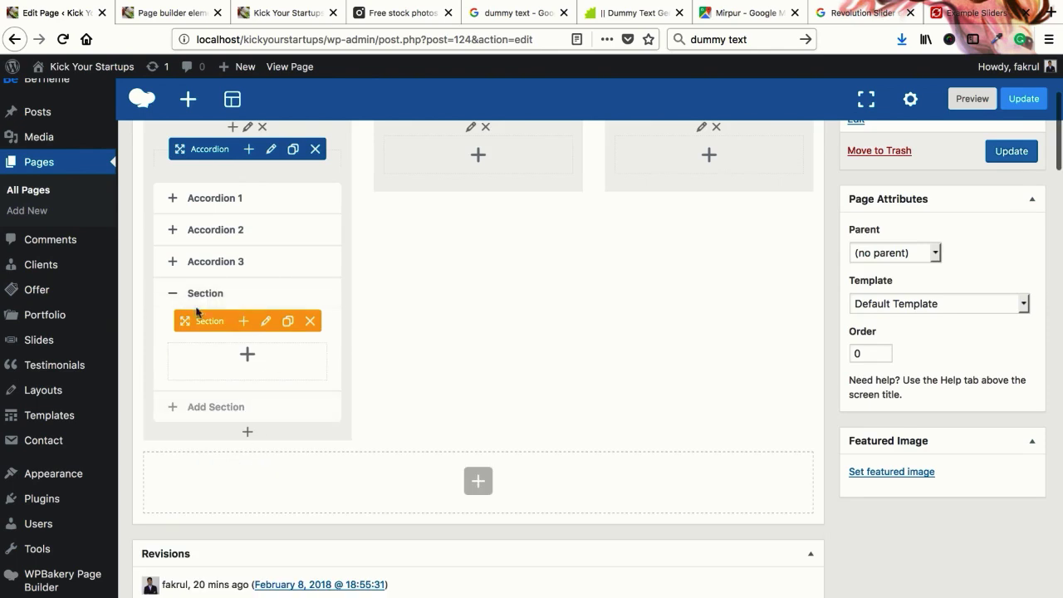
Rename the fourth accordion section's title to Accordion 4
{"action": "left_click", "coordinate": [265, 323]}
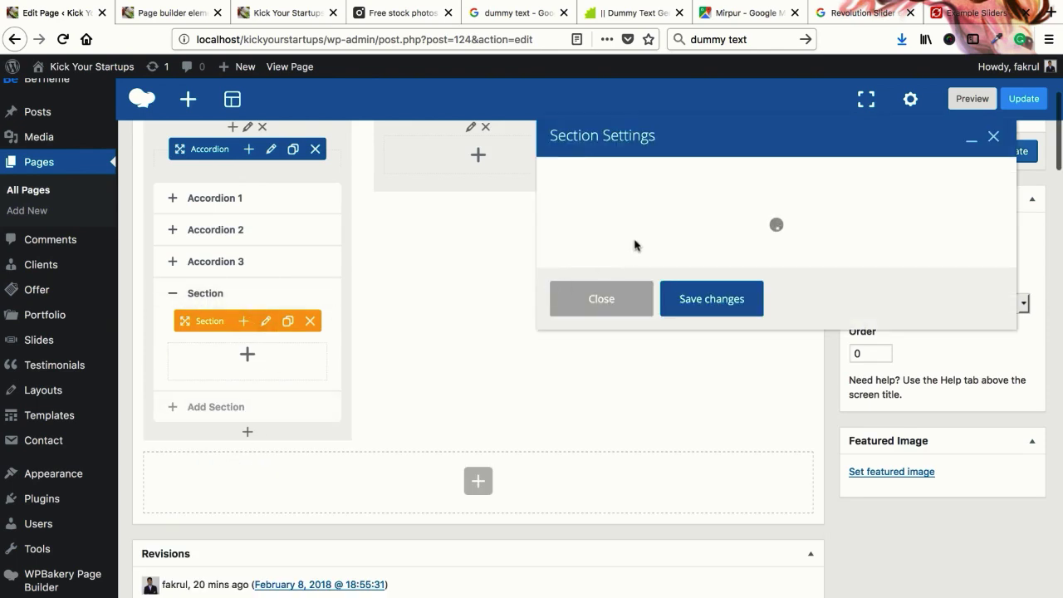
{"action": "double_click", "coordinate": [624, 206]}
{"action": "type", "text": "Accordion 4"}
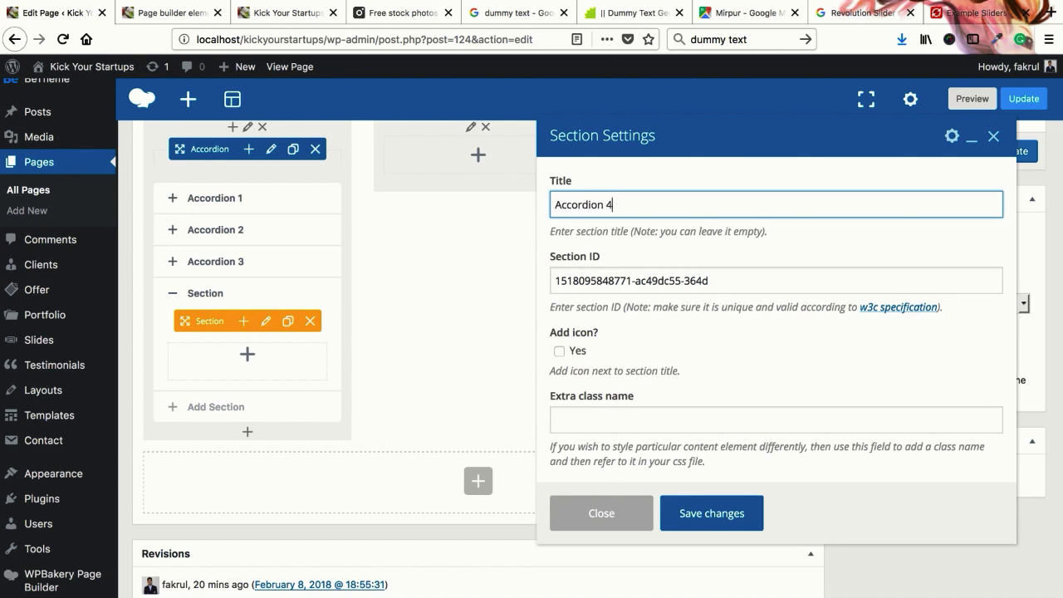
Give the section an Open Iconic umbrella icon and save its settings
{"action": "left_click", "coordinate": [559, 350]}
{"action": "scroll", "coordinate": [586, 399], "scroll_direction": "down", "scroll_amount": 2}
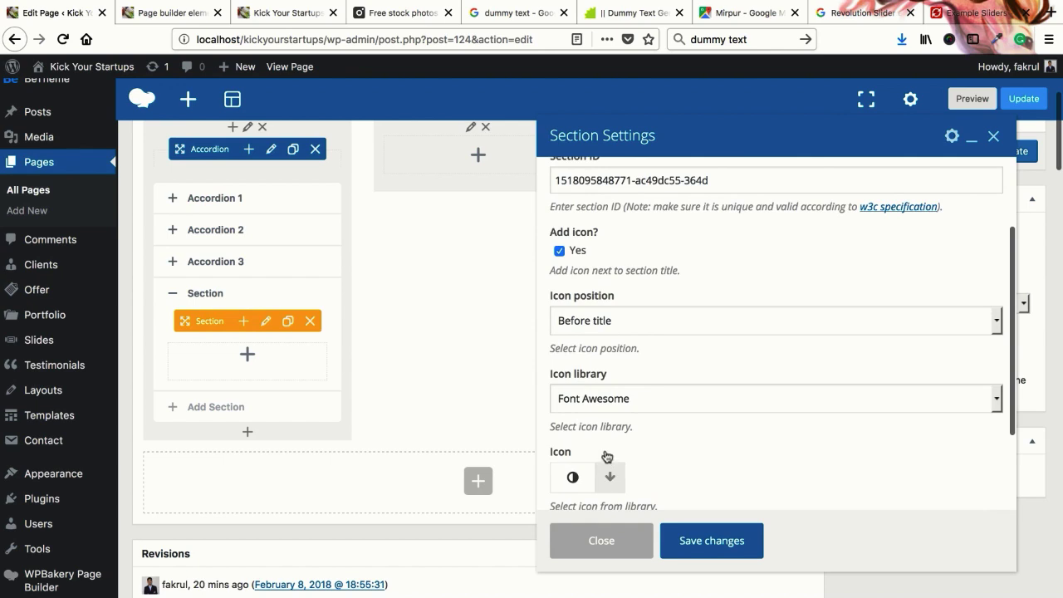
{"action": "left_click", "coordinate": [656, 398]}
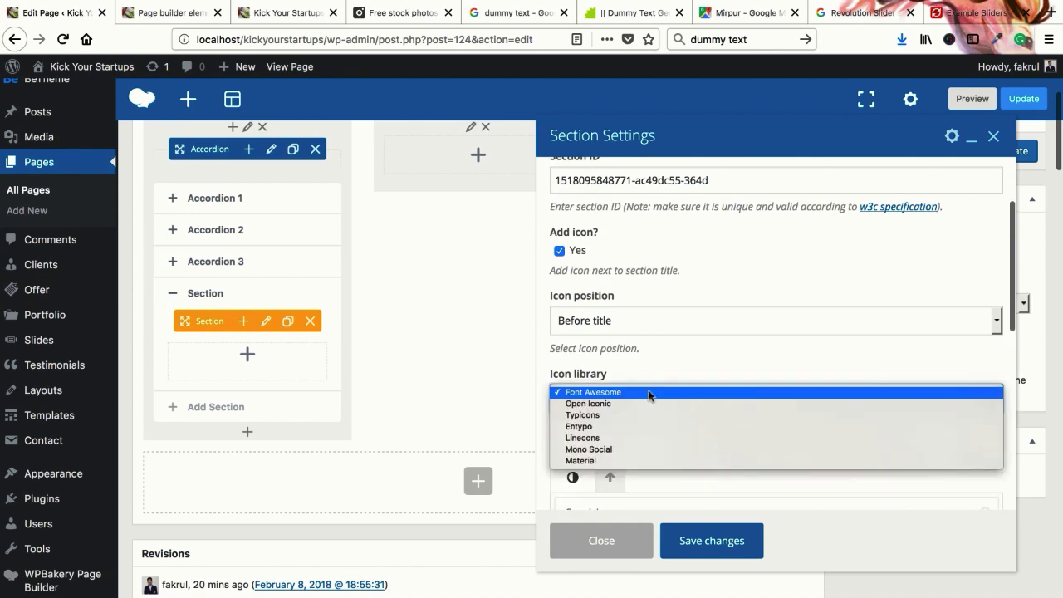
{"action": "left_click", "coordinate": [623, 407]}
{"action": "scroll", "coordinate": [618, 391], "scroll_direction": "down", "scroll_amount": 2}
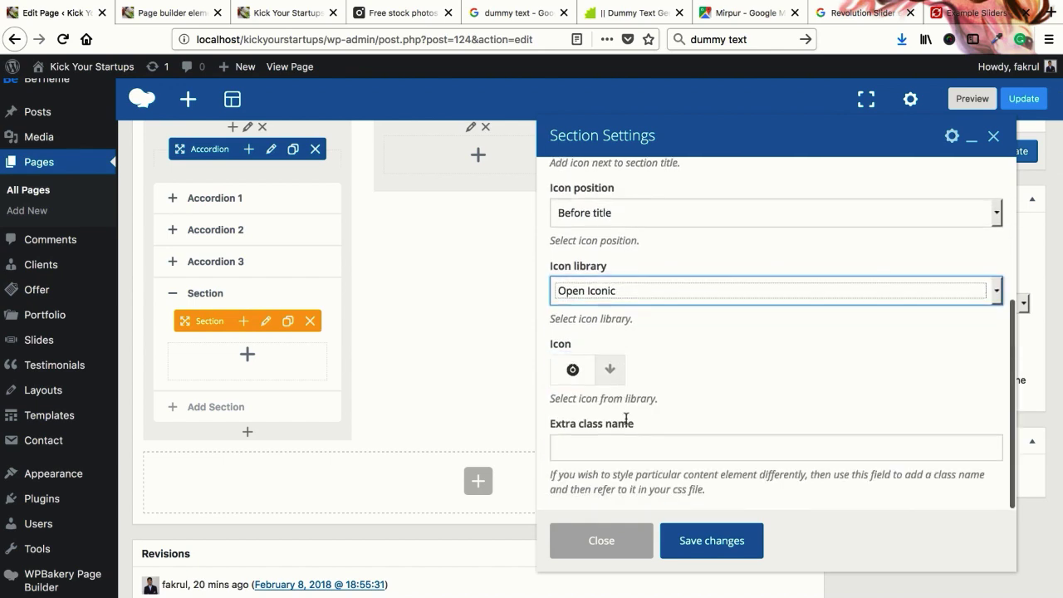
{"action": "left_click", "coordinate": [609, 375]}
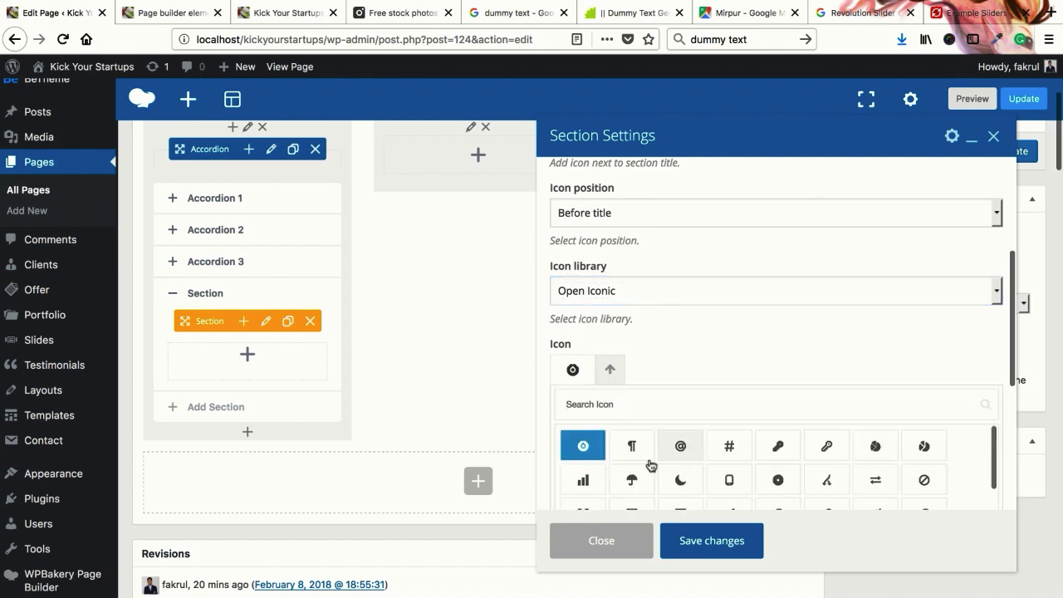
{"action": "left_click", "coordinate": [636, 481]}
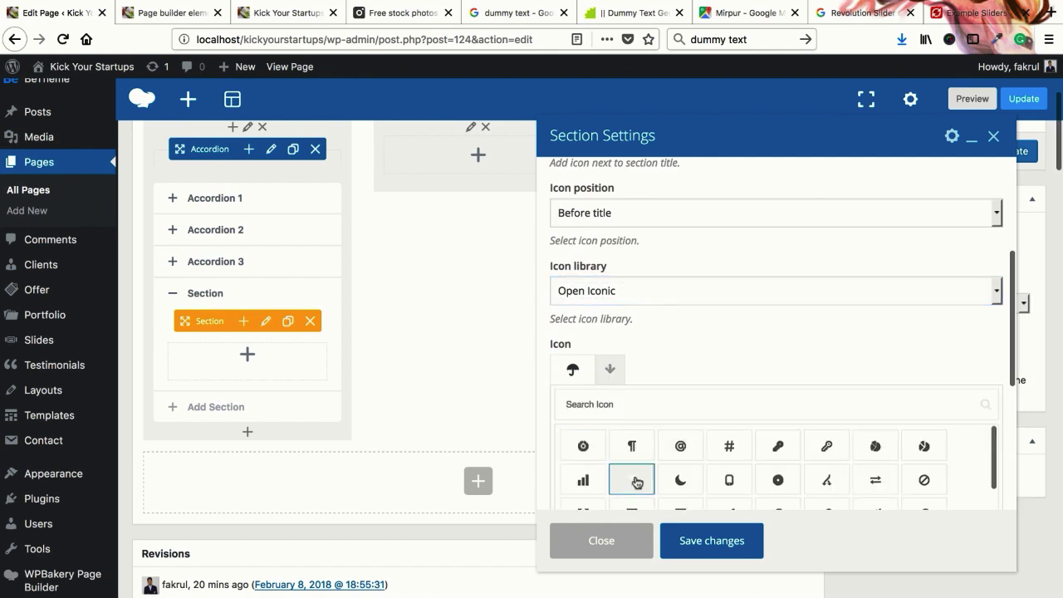
{"action": "left_click", "coordinate": [696, 554]}
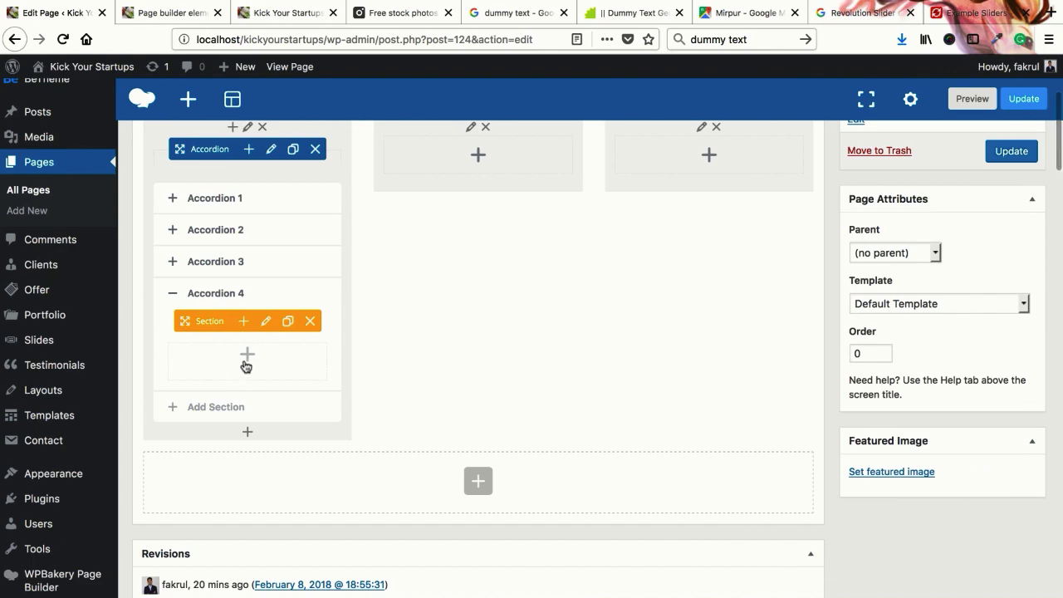
Add a Read More button to Accordion 4 linking to google.com in a new tab
{"action": "left_click", "coordinate": [246, 364]}
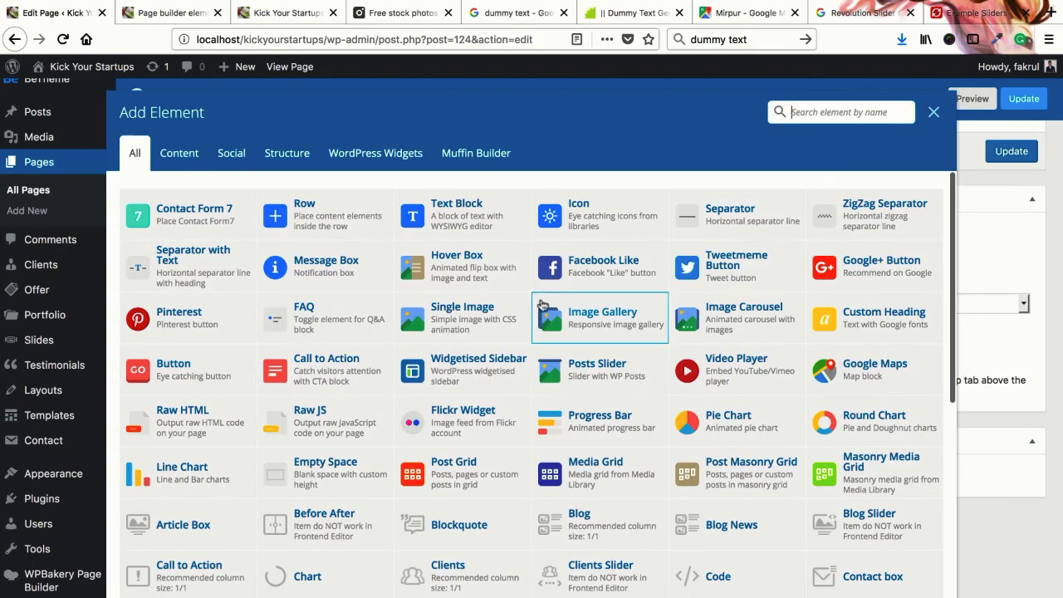
{"action": "left_click", "coordinate": [187, 380]}
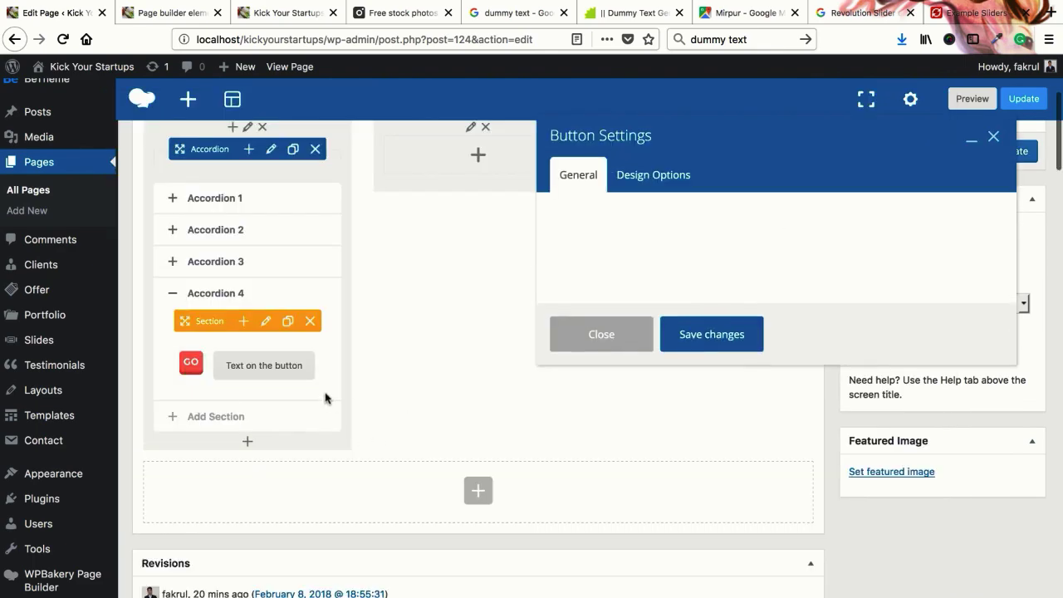
{"action": "triple_click", "coordinate": [664, 243]}
{"action": "type", "text": "Read More"}
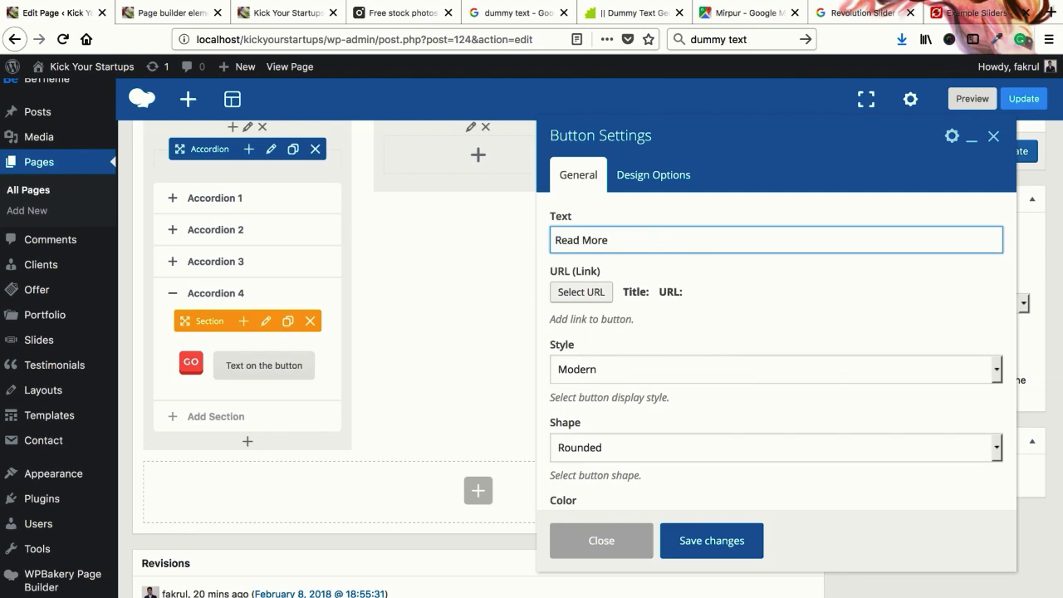
{"action": "left_click", "coordinate": [574, 291]}
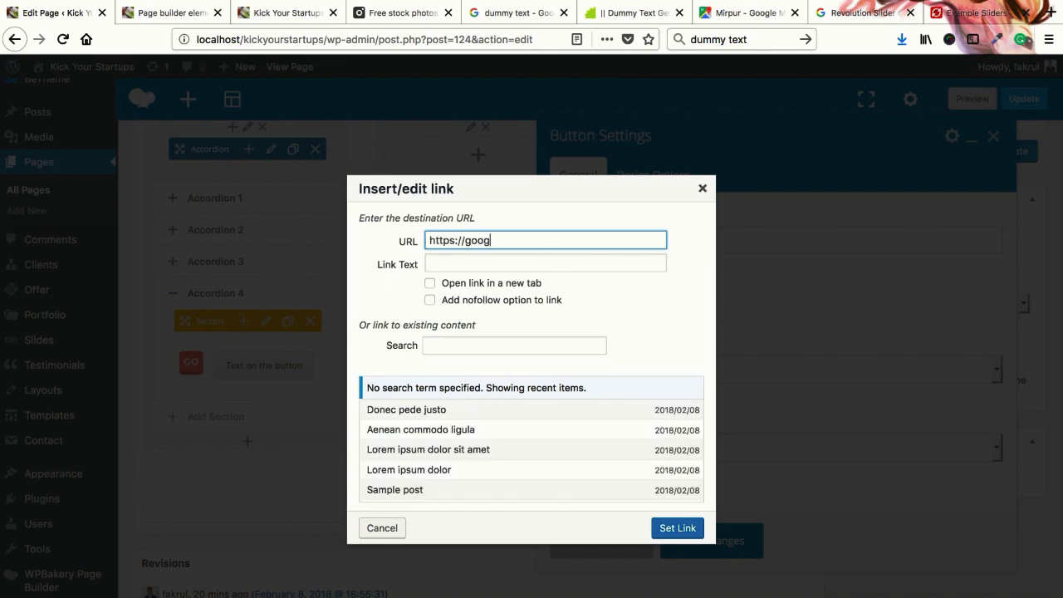
{"action": "left_click", "coordinate": [468, 288]}
{"action": "left_click", "coordinate": [670, 534]}
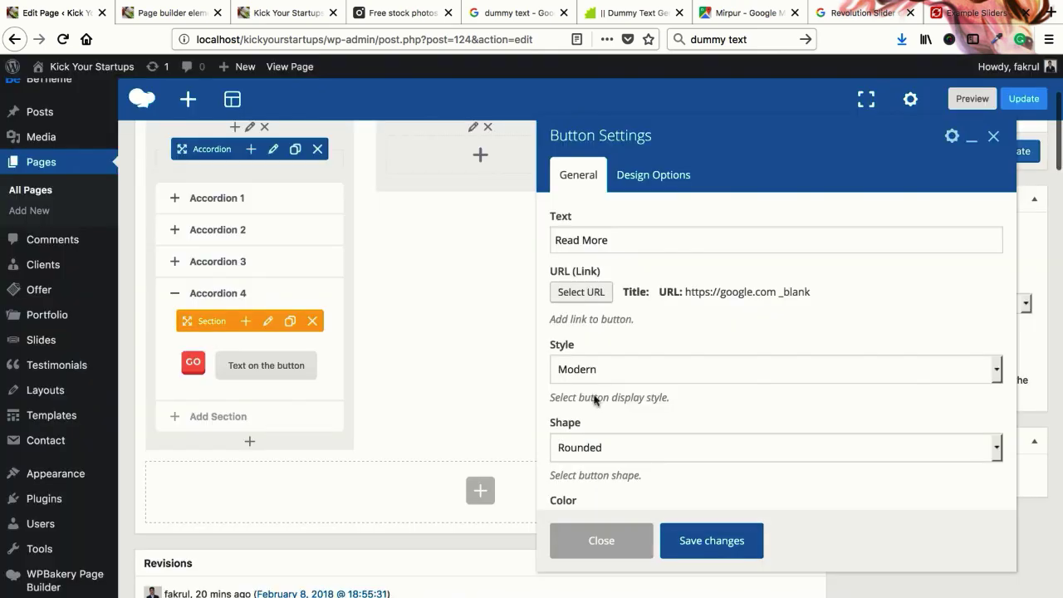
Keep the Rounded button shape and make the button Classic Red
{"action": "scroll", "coordinate": [626, 355], "scroll_direction": "down", "scroll_amount": 2}
{"action": "left_click", "coordinate": [580, 302]}
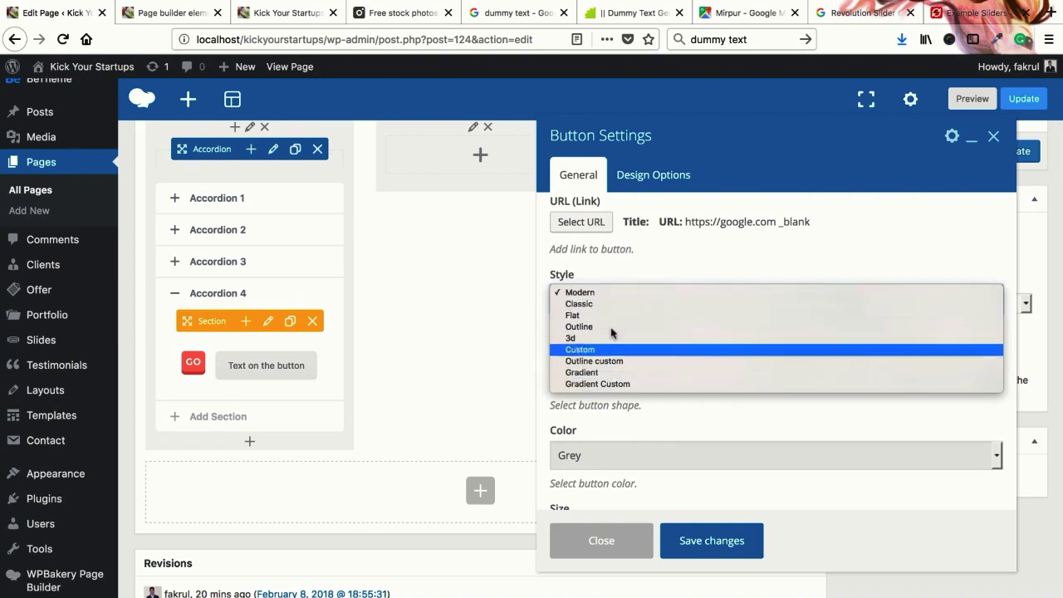
{"action": "scroll", "coordinate": [604, 368], "scroll_direction": "down", "scroll_amount": 1}
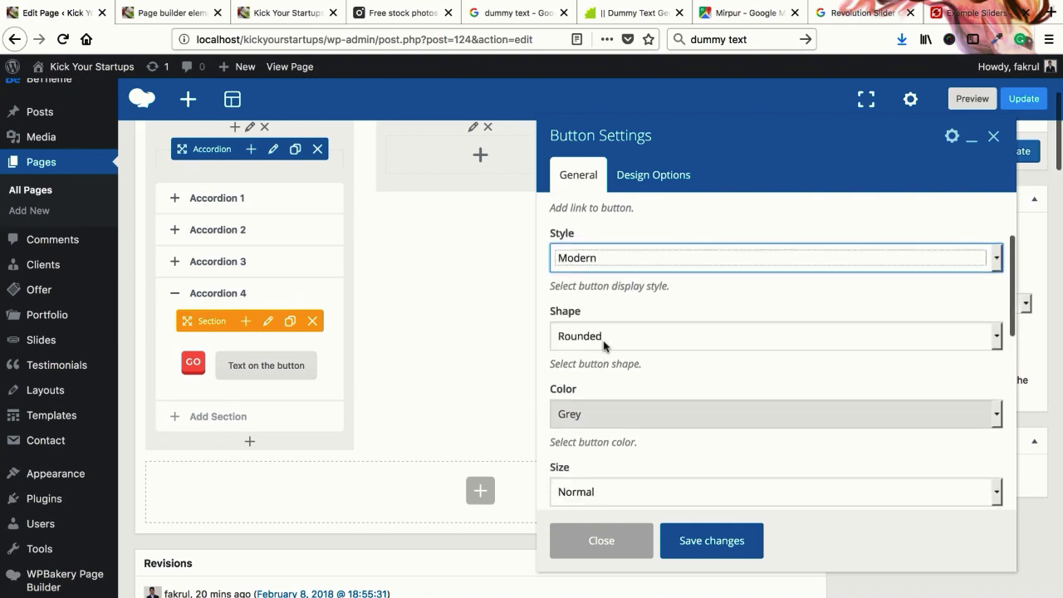
{"action": "left_click", "coordinate": [605, 340]}
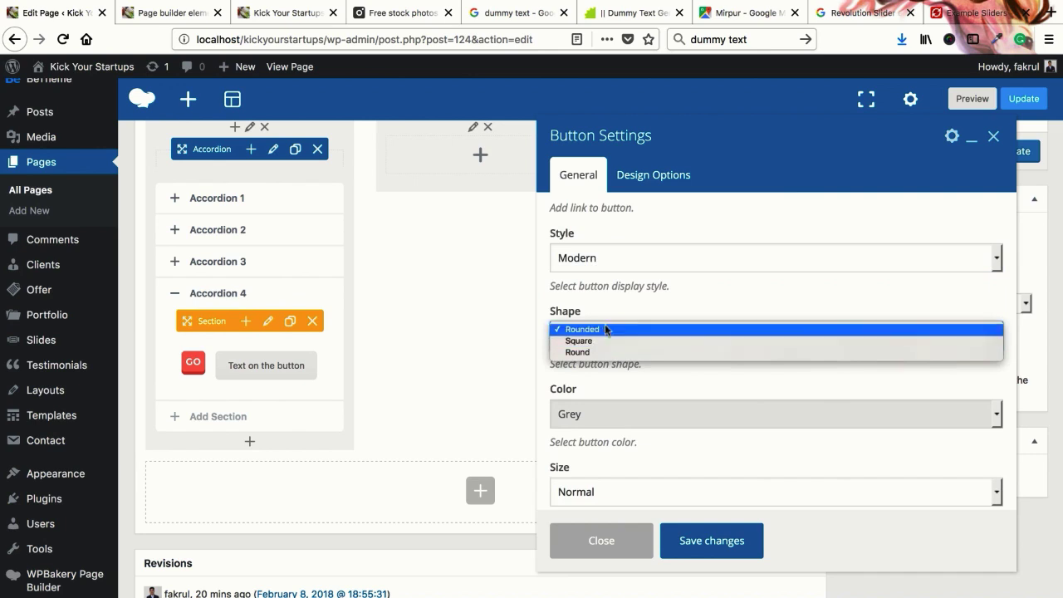
{"action": "left_click", "coordinate": [604, 329]}
{"action": "scroll", "coordinate": [604, 341], "scroll_direction": "down", "scroll_amount": 3}
{"action": "left_click", "coordinate": [604, 336]}
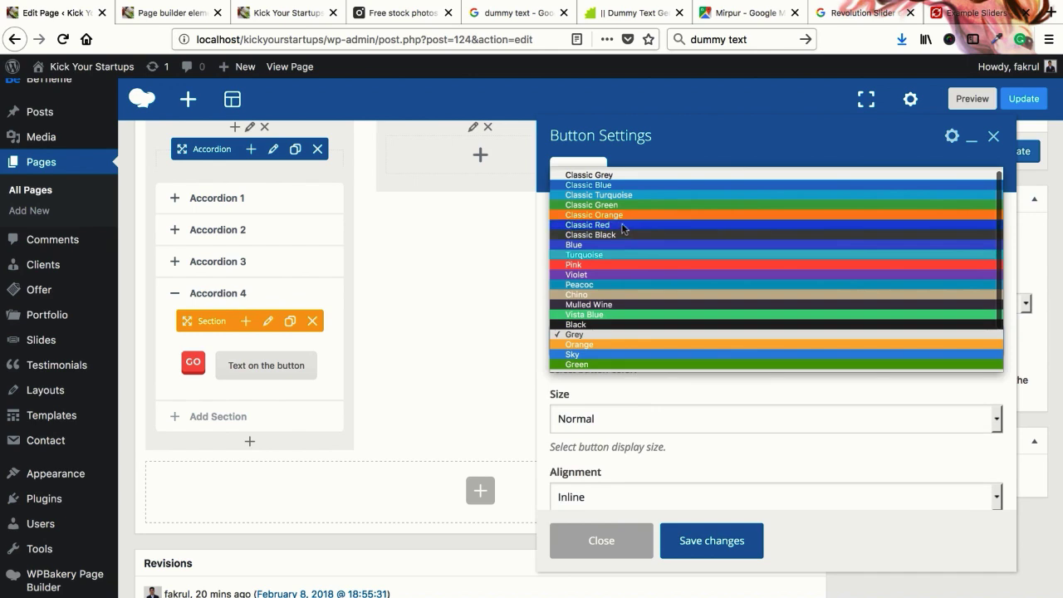
{"action": "left_click", "coordinate": [622, 229]}
Set the button size to Large and alignment to Center
{"action": "scroll", "coordinate": [619, 366], "scroll_direction": "down", "scroll_amount": 1}
{"action": "left_click", "coordinate": [605, 305]}
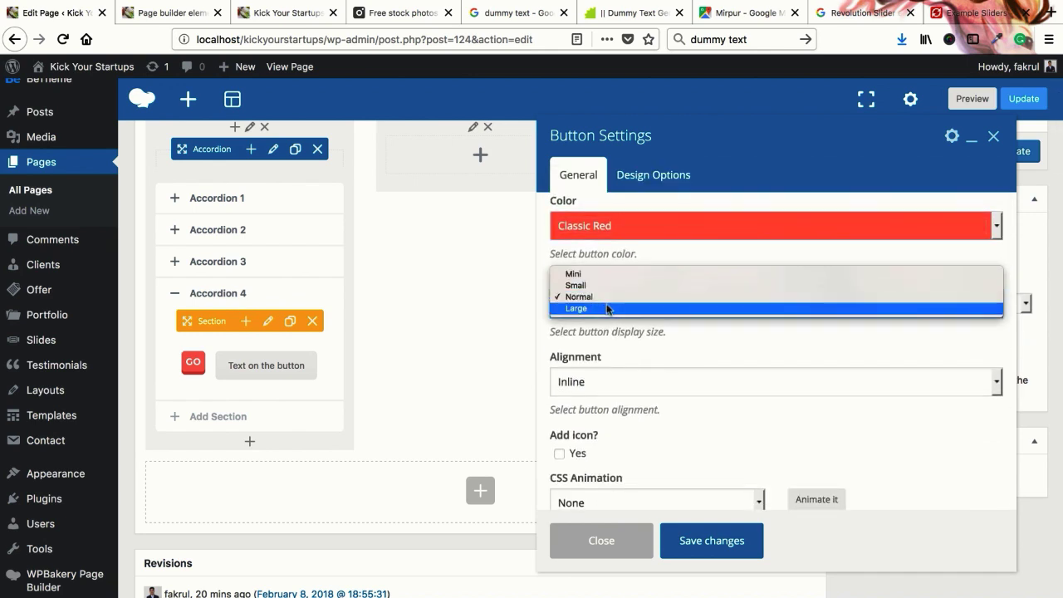
{"action": "left_click", "coordinate": [607, 309]}
{"action": "scroll", "coordinate": [594, 311], "scroll_direction": "down", "scroll_amount": 3}
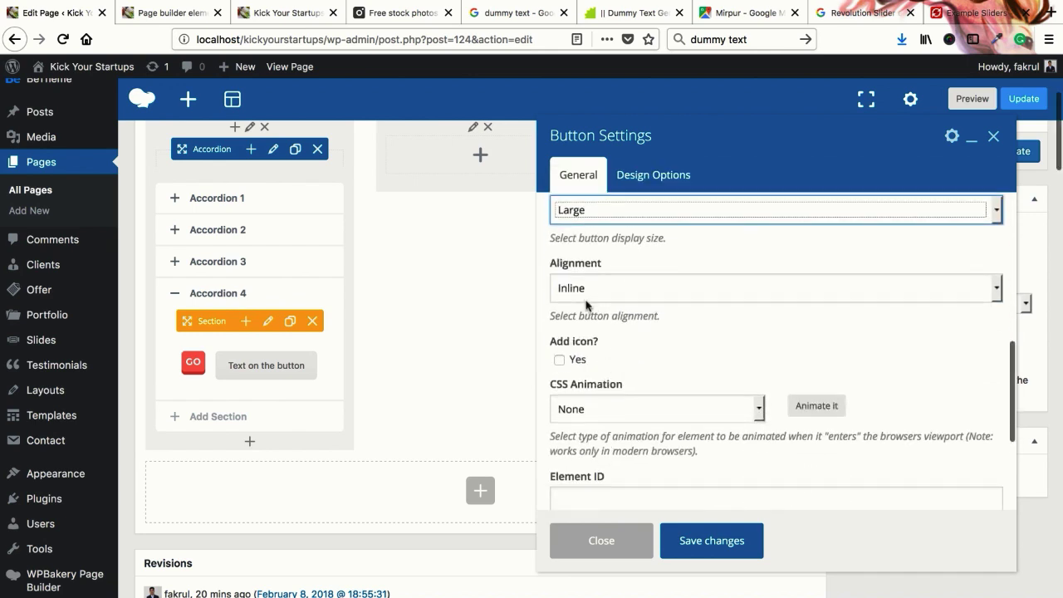
{"action": "left_click", "coordinate": [588, 292]}
{"action": "left_click", "coordinate": [593, 314]}
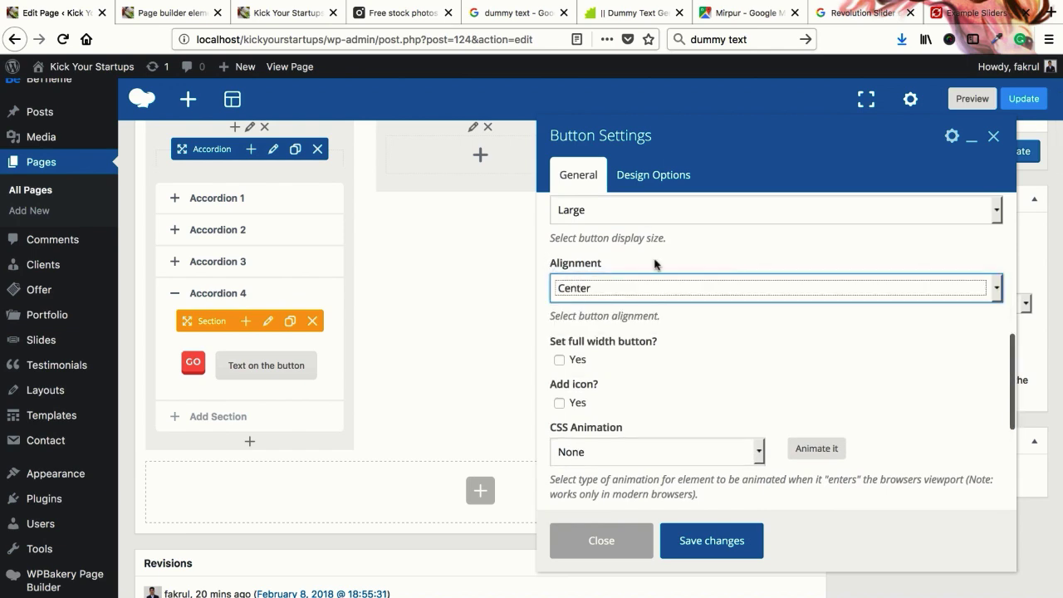
Add an icon to the button, aligned to the Right of the text
{"action": "scroll", "coordinate": [612, 355], "scroll_direction": "down", "scroll_amount": 2}
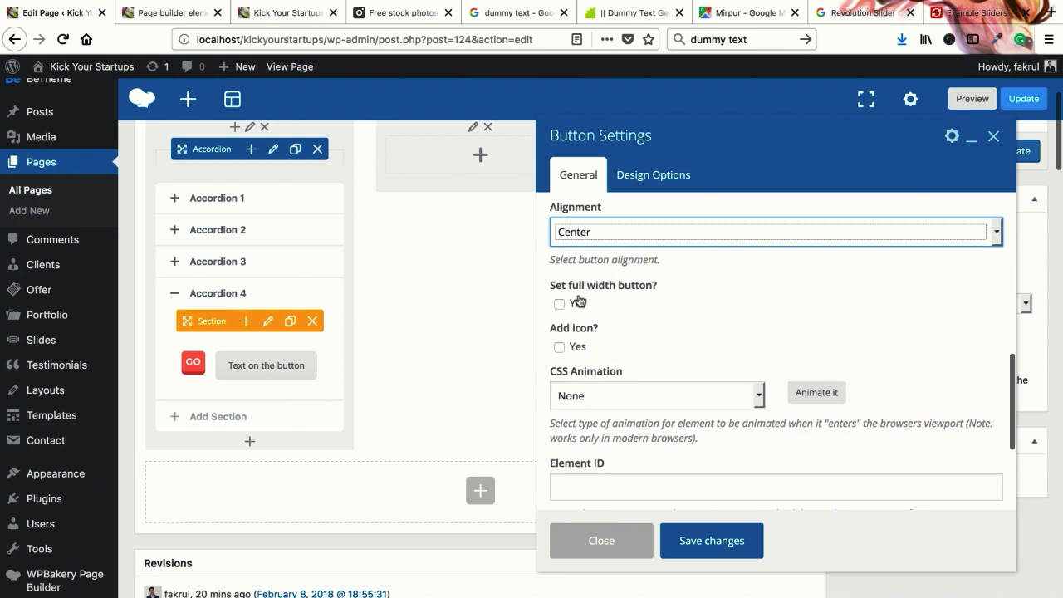
{"action": "scroll", "coordinate": [587, 359], "scroll_direction": "down", "scroll_amount": 1}
{"action": "left_click", "coordinate": [560, 308]}
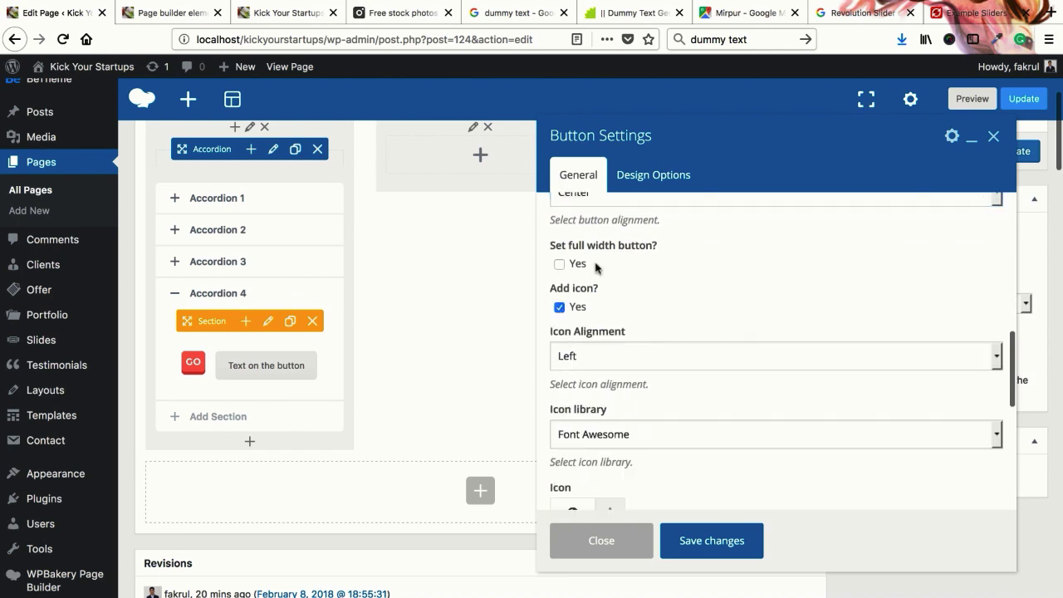
{"action": "scroll", "coordinate": [600, 332], "scroll_direction": "up", "scroll_amount": 1}
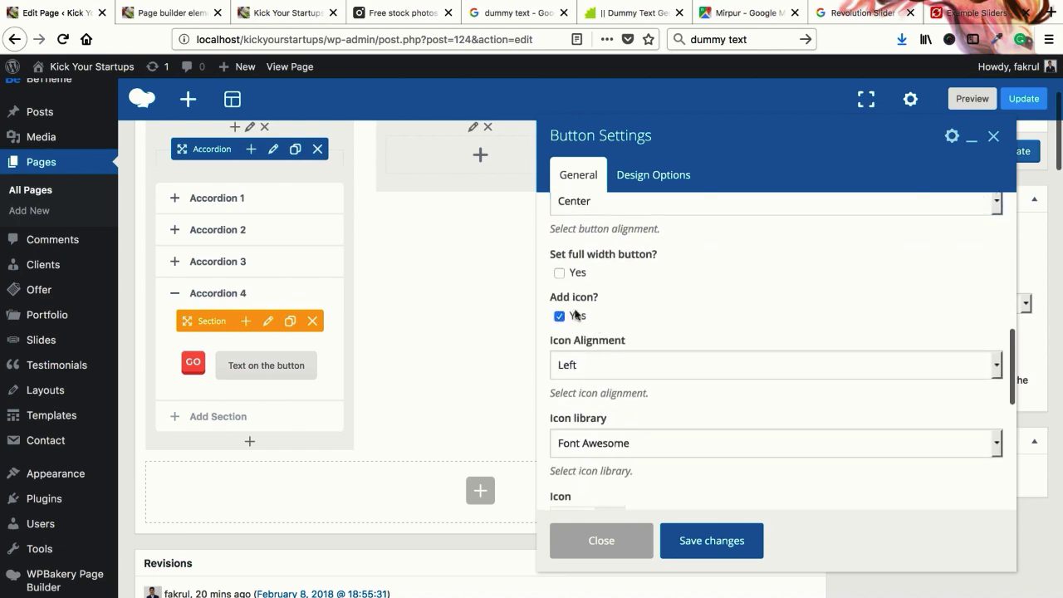
{"action": "left_click", "coordinate": [580, 363]}
{"action": "left_click", "coordinate": [615, 370]}
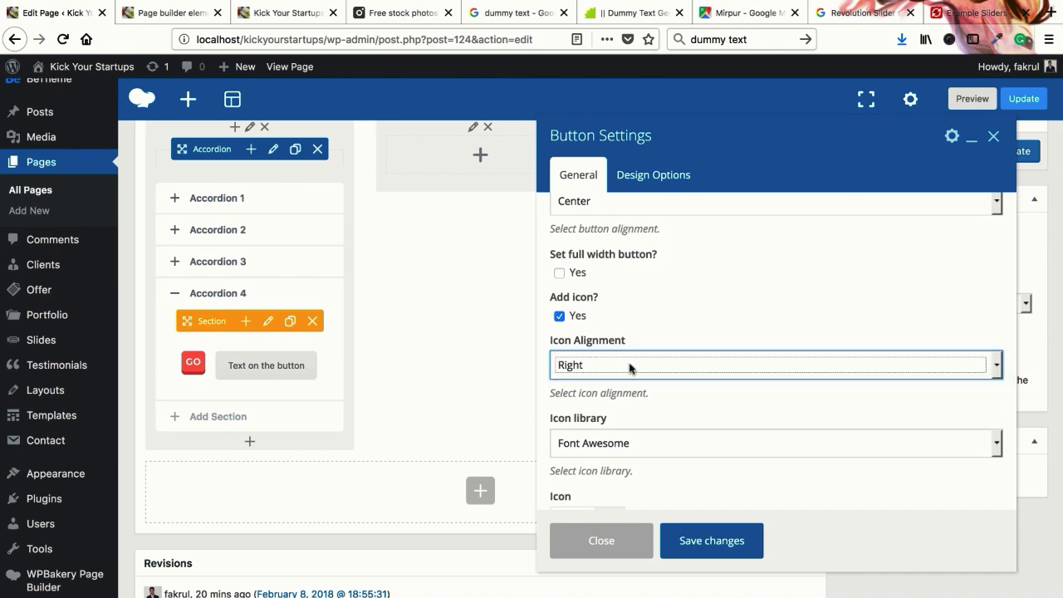
{"action": "scroll", "coordinate": [663, 371], "scroll_direction": "down", "scroll_amount": 2}
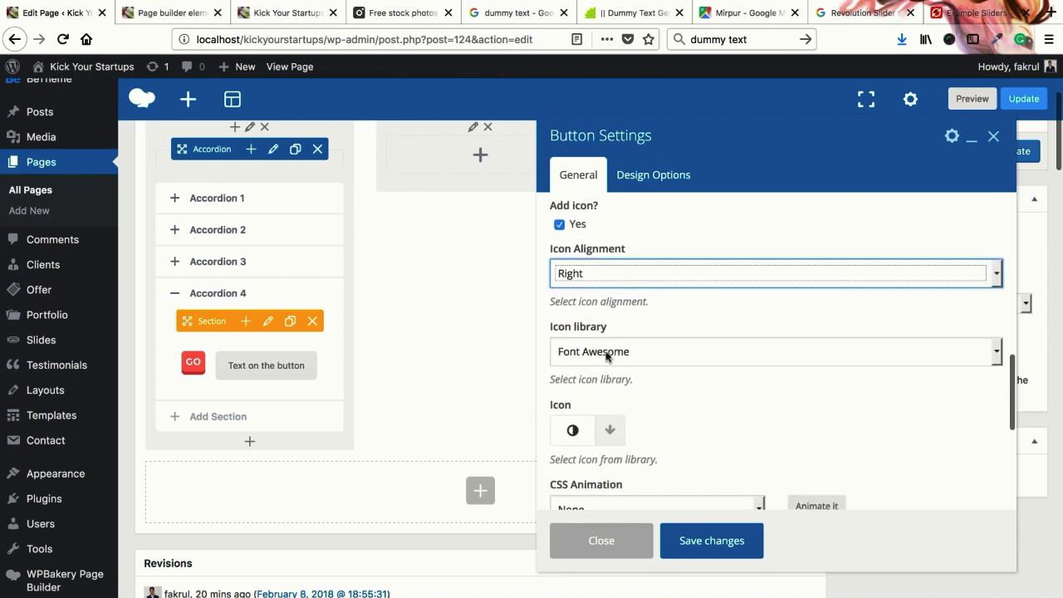
{"action": "scroll", "coordinate": [613, 432], "scroll_direction": "down", "scroll_amount": 1}
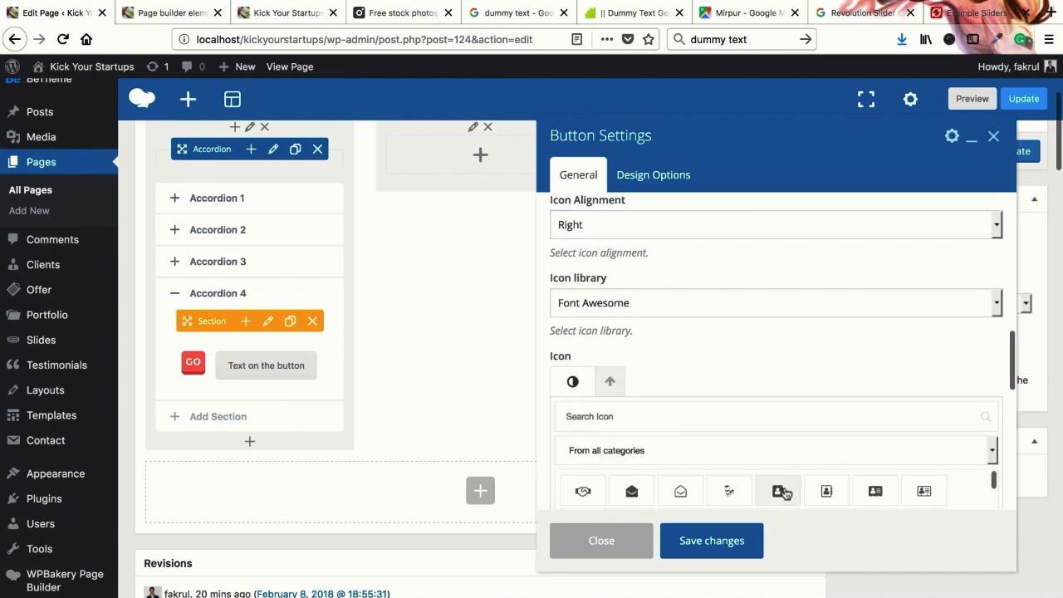
Choose the address-book icon for the button and try a bounceInUp entrance animation
{"action": "left_click", "coordinate": [777, 490]}
{"action": "scroll", "coordinate": [633, 360], "scroll_direction": "down", "scroll_amount": 3}
{"action": "left_click", "coordinate": [573, 315]}
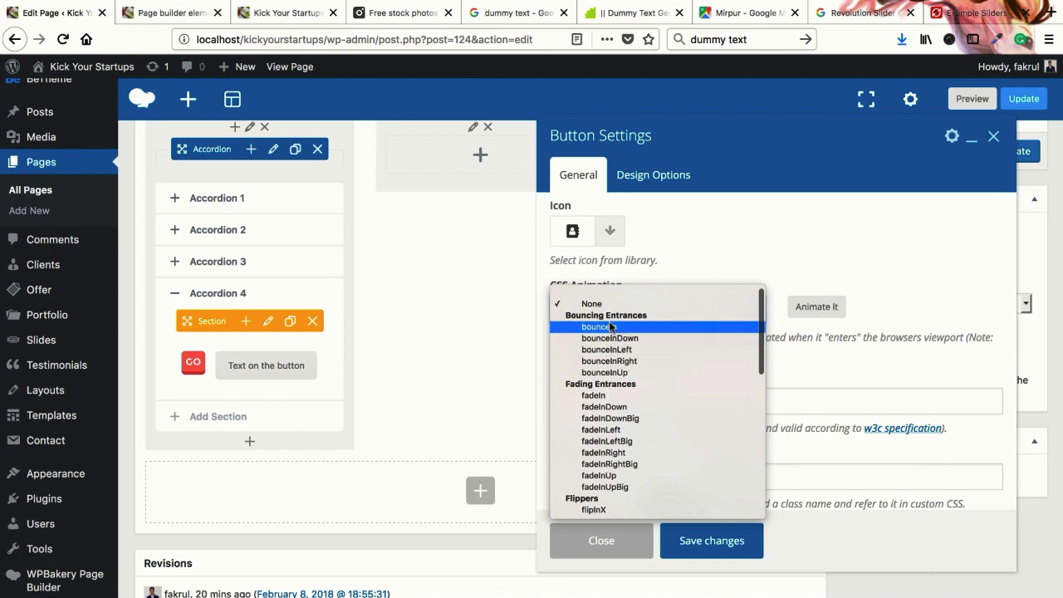
{"action": "left_click", "coordinate": [603, 373]}
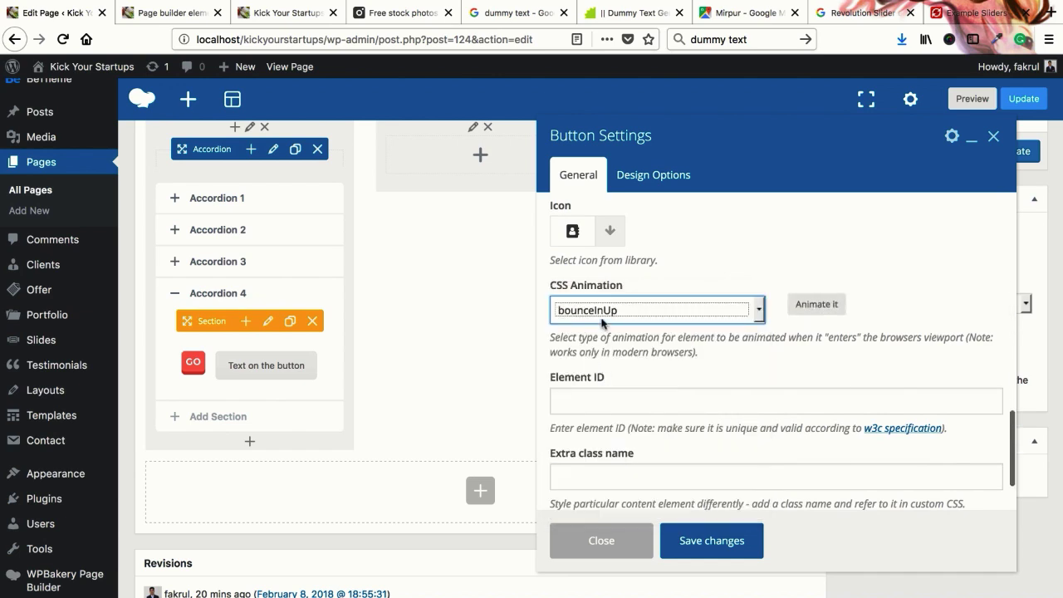
Settle on fadeInDownBig after trying fadeInDown and fadeInLeft, then save the button
{"action": "left_click", "coordinate": [667, 310]}
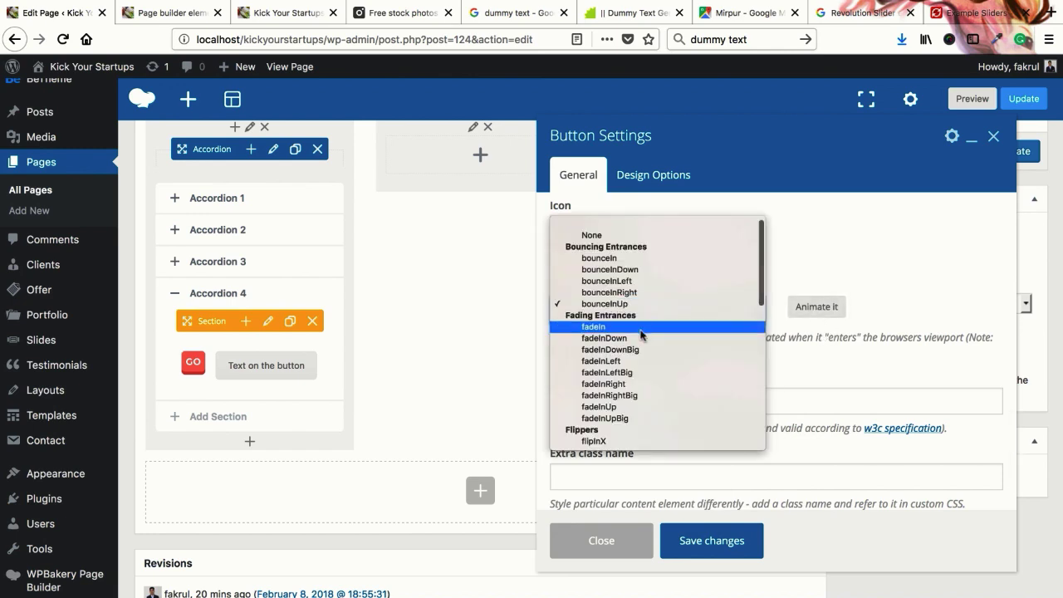
{"action": "left_click", "coordinate": [629, 339]}
{"action": "left_click", "coordinate": [675, 311]}
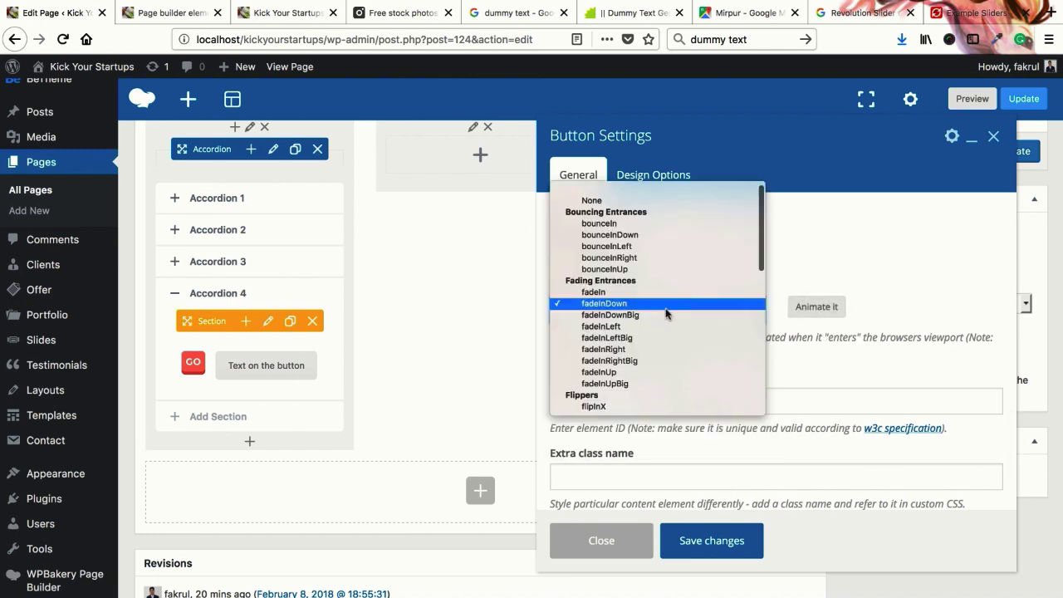
{"action": "left_click", "coordinate": [647, 326]}
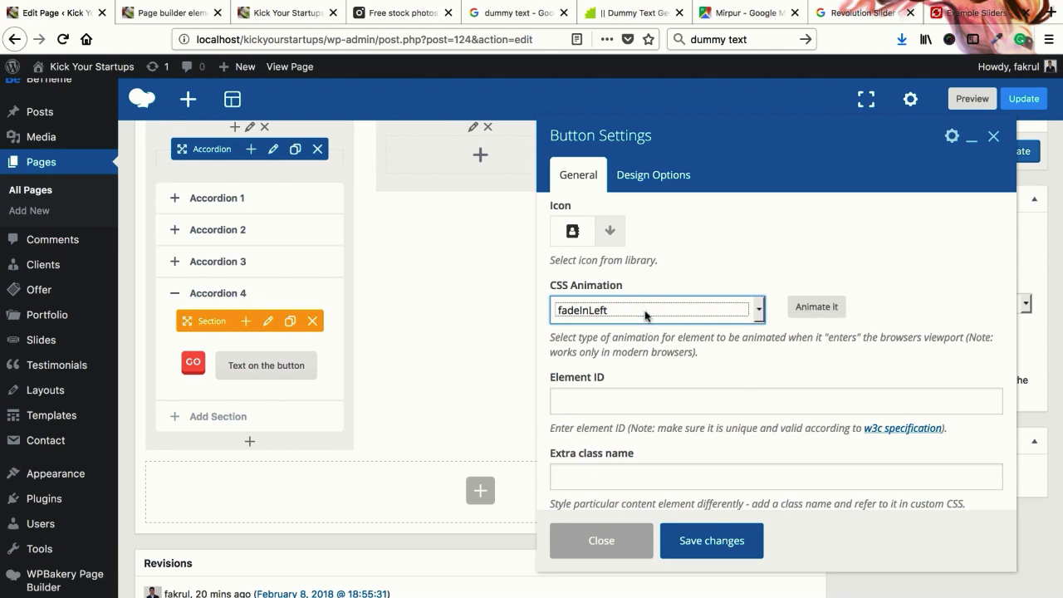
{"action": "left_click", "coordinate": [645, 310]}
{"action": "left_click", "coordinate": [629, 295]}
{"action": "left_click", "coordinate": [697, 541]}
{"action": "scroll", "coordinate": [348, 416], "scroll_direction": "up", "scroll_amount": 1}
Check the builder rows in the editor, then Update the page to store the accordion
{"action": "scroll", "coordinate": [679, 399], "scroll_direction": "up", "scroll_amount": 4}
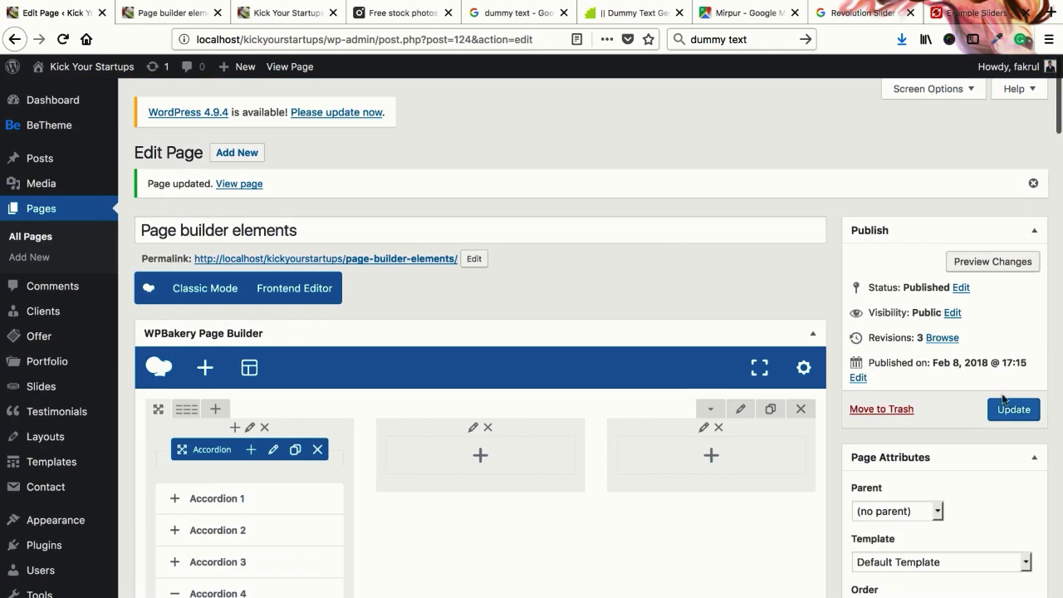
{"action": "scroll", "coordinate": [517, 387], "scroll_direction": "down", "scroll_amount": 3}
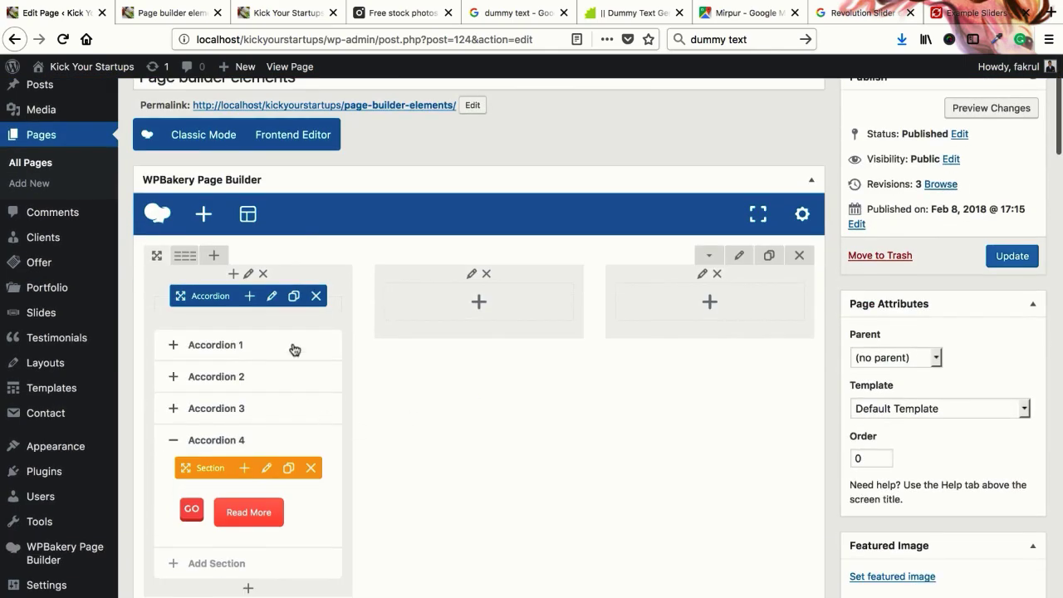
{"action": "scroll", "coordinate": [413, 408], "scroll_direction": "up", "scroll_amount": 2}
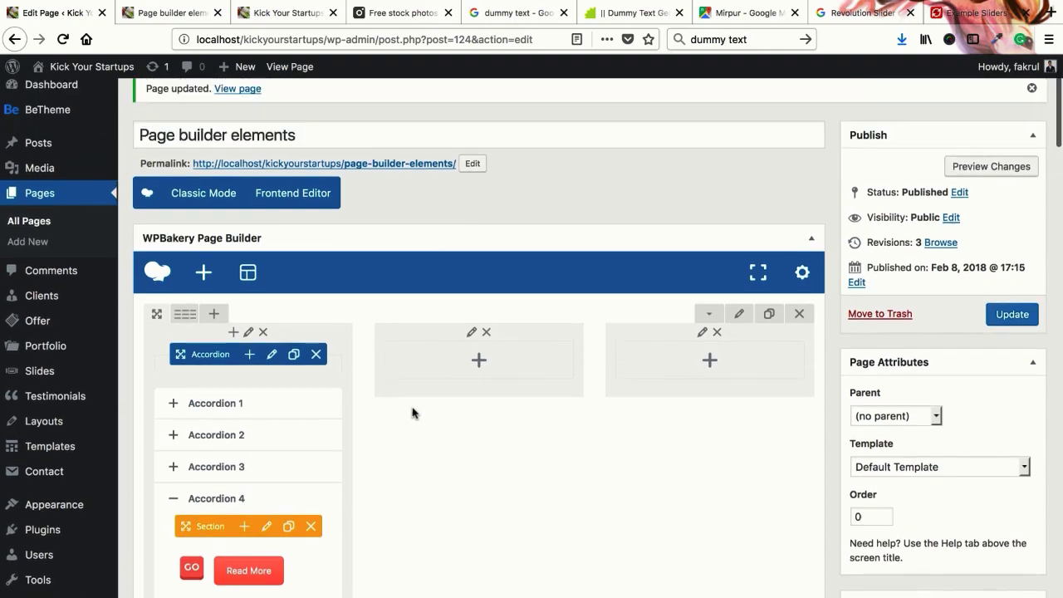
{"action": "scroll", "coordinate": [413, 413], "scroll_direction": "down", "scroll_amount": 3}
{"action": "scroll", "coordinate": [412, 413], "scroll_direction": "down", "scroll_amount": 10}
{"action": "scroll", "coordinate": [453, 451], "scroll_direction": "up", "scroll_amount": 15}
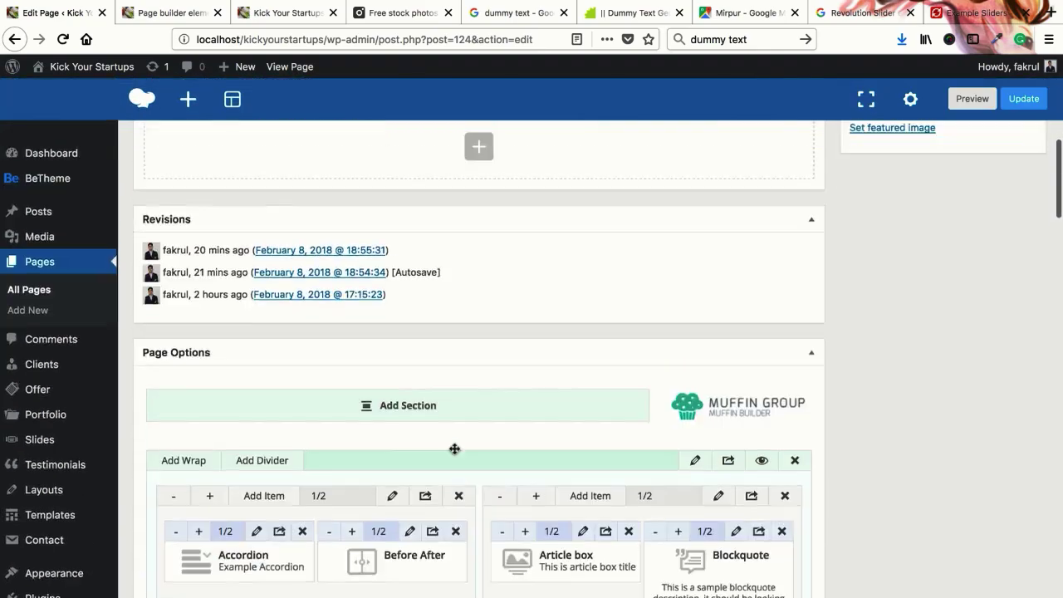
{"action": "scroll", "coordinate": [462, 450], "scroll_direction": "down", "scroll_amount": 20}
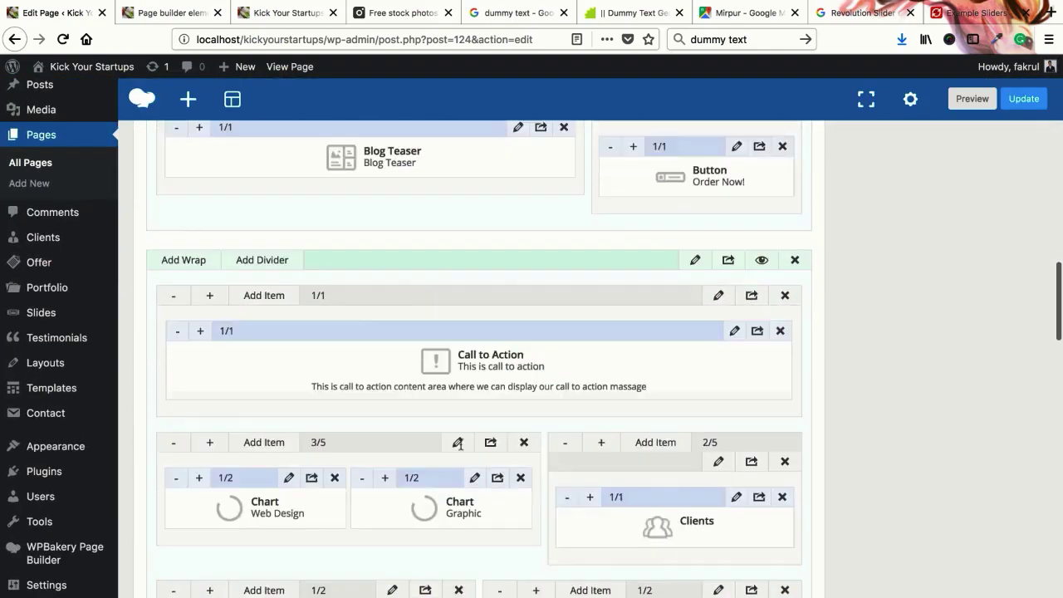
{"action": "scroll", "coordinate": [463, 447], "scroll_direction": "down", "scroll_amount": 8}
{"action": "scroll", "coordinate": [460, 444], "scroll_direction": "up", "scroll_amount": 2}
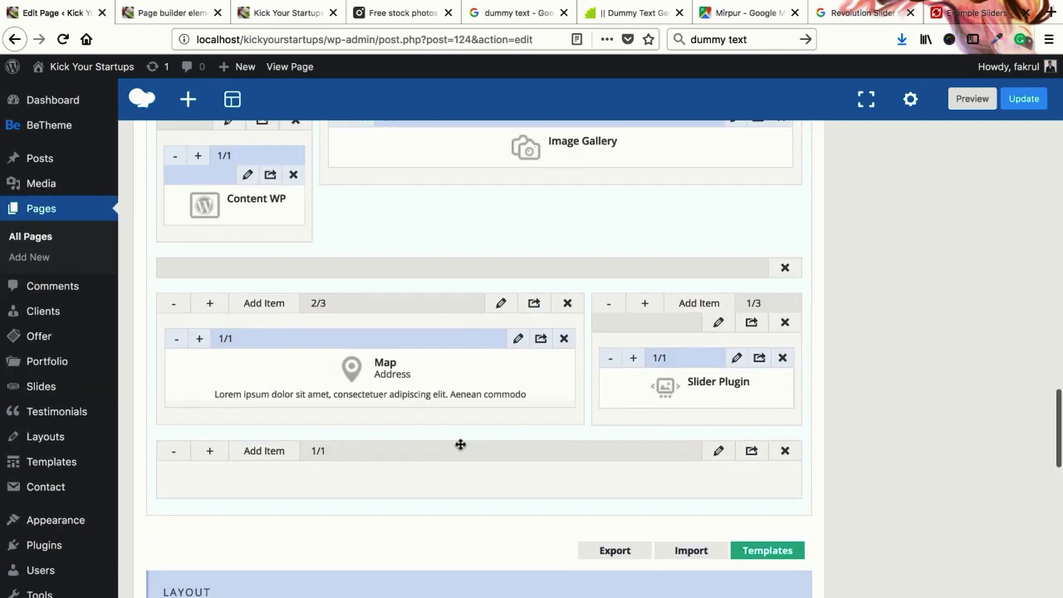
{"action": "scroll", "coordinate": [330, 442], "scroll_direction": "up", "scroll_amount": 15}
{"action": "left_click", "coordinate": [1012, 408]}
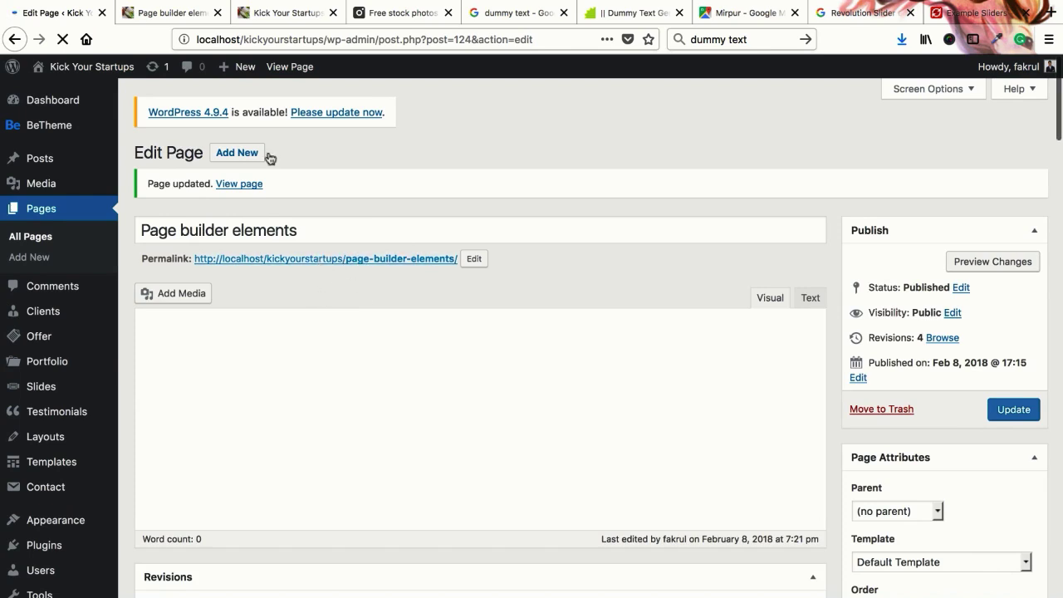
Reload the live Page builder elements tab
{"action": "left_click", "coordinate": [175, 12]}
{"action": "right_click", "coordinate": [175, 10]}
{"action": "left_click", "coordinate": [405, 265]}
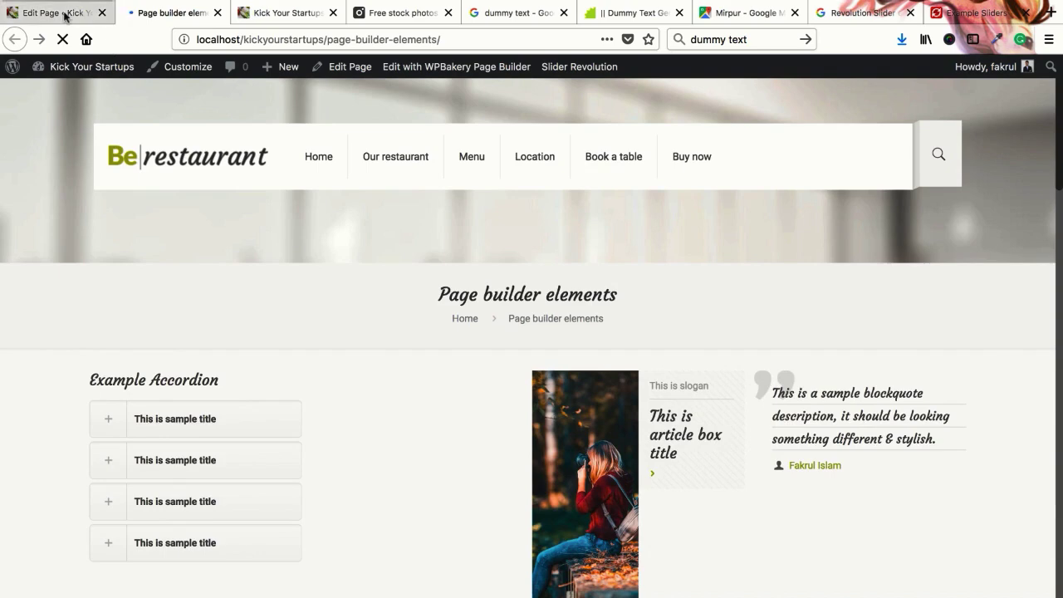
Switch Hide The Content to OFF in Layout options, Update the page, and return to the home page tab
{"action": "left_click", "coordinate": [64, 16]}
{"action": "scroll", "coordinate": [427, 473], "scroll_direction": "down", "scroll_amount": 8}
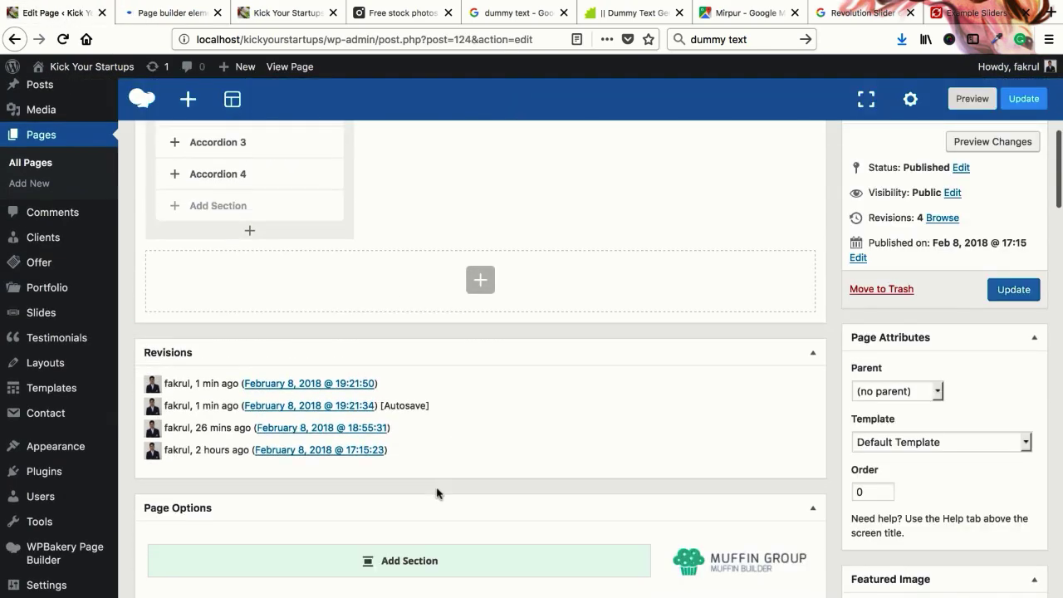
{"action": "scroll", "coordinate": [439, 457], "scroll_direction": "up", "scroll_amount": 5}
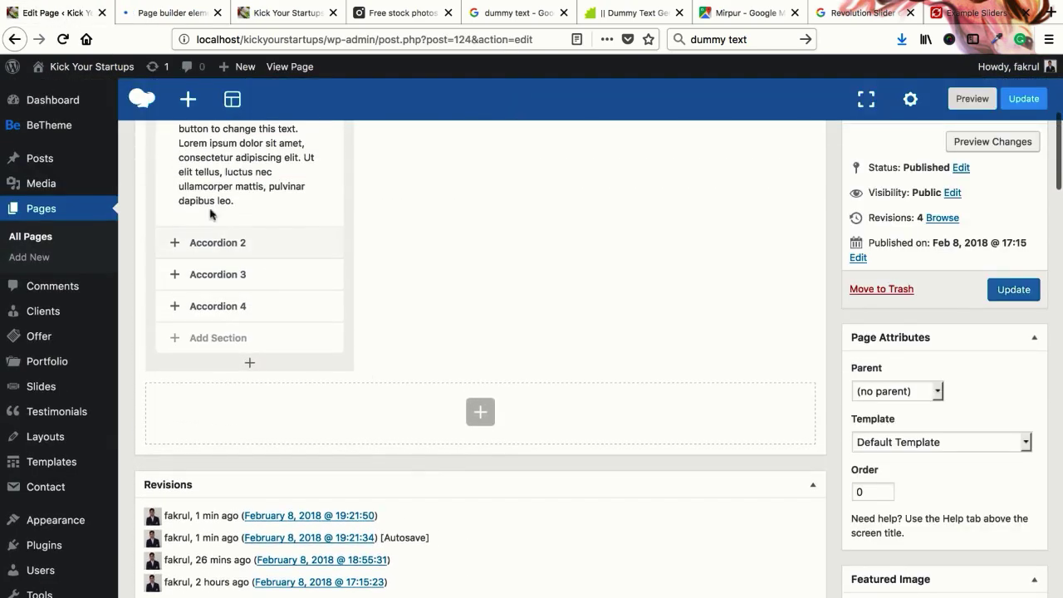
{"action": "scroll", "coordinate": [484, 392], "scroll_direction": "up", "scroll_amount": 3}
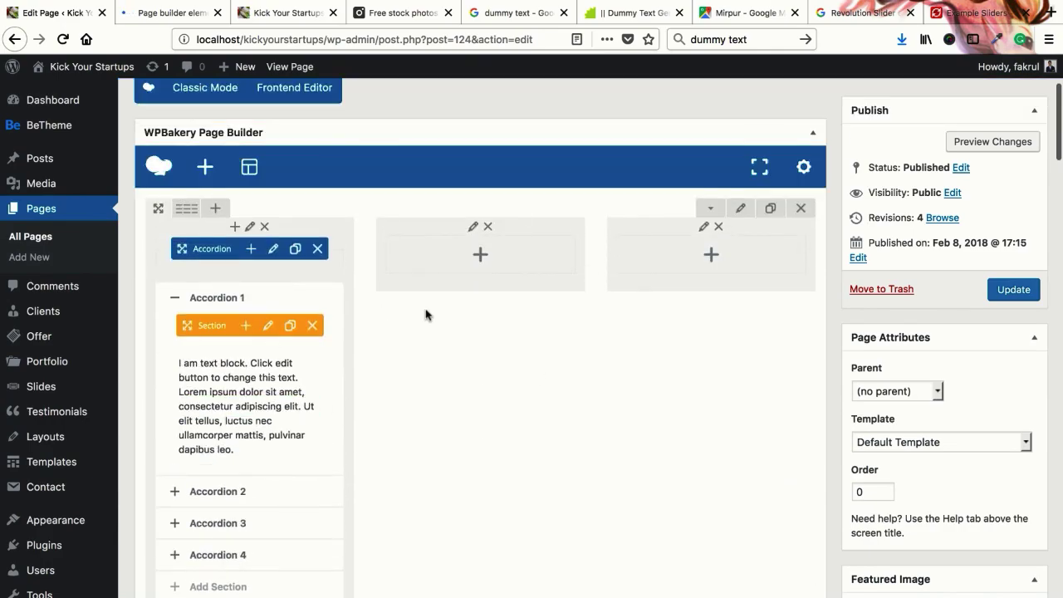
{"action": "scroll", "coordinate": [470, 360], "scroll_direction": "down", "scroll_amount": 15}
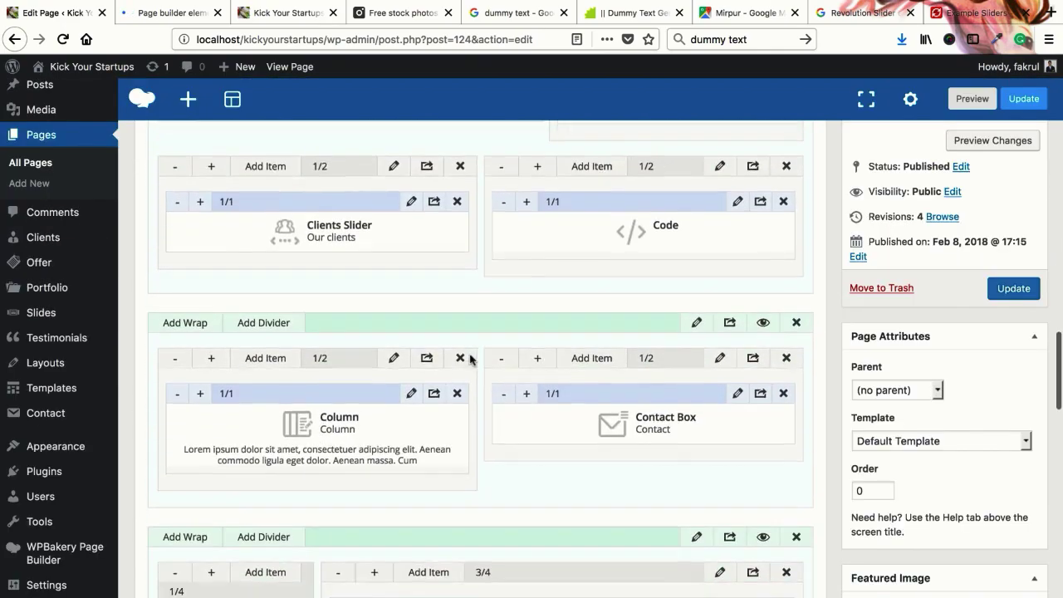
{"action": "scroll", "coordinate": [471, 359], "scroll_direction": "down", "scroll_amount": 5}
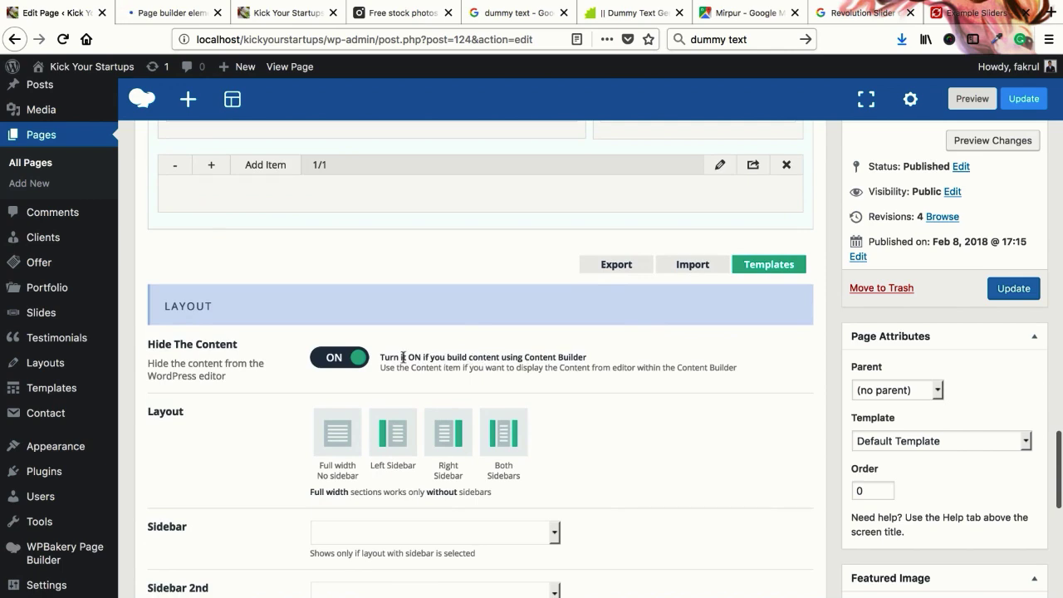
{"action": "scroll", "coordinate": [403, 357], "scroll_direction": "up", "scroll_amount": 2}
{"action": "left_click", "coordinate": [339, 474]}
{"action": "left_click", "coordinate": [1011, 290]}
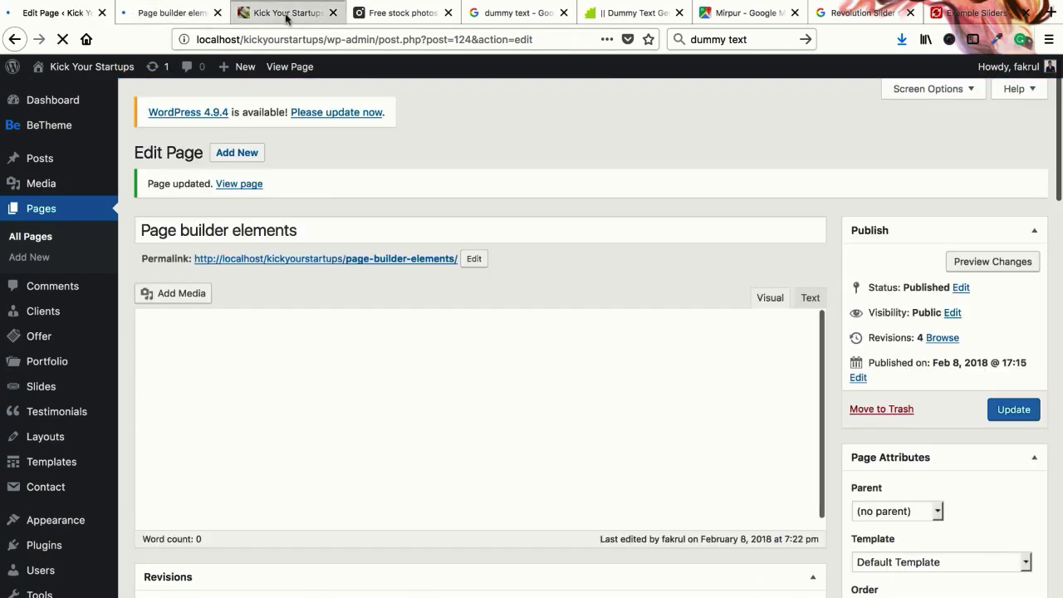
{"action": "left_click", "coordinate": [289, 15]}
{"action": "right_click", "coordinate": [299, 18]}
Reload the home page and Page builder elements page, scrolling to the accordion below the map
{"action": "left_click", "coordinate": [301, 19]}
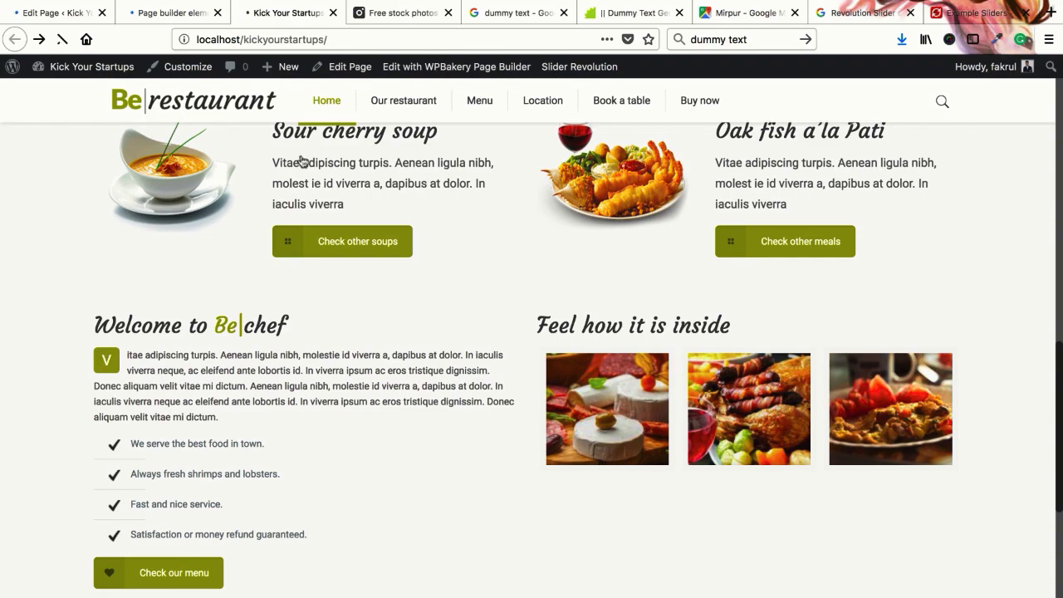
{"action": "left_click", "coordinate": [191, 12]}
{"action": "right_click", "coordinate": [191, 12]}
{"action": "left_click", "coordinate": [373, 274]}
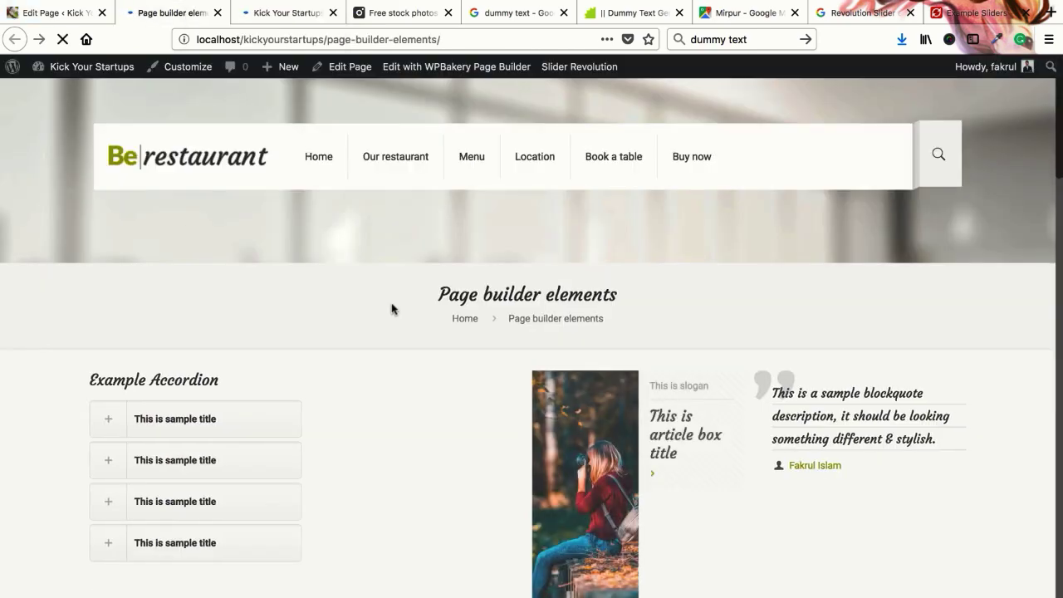
{"action": "scroll", "coordinate": [392, 309], "scroll_direction": "down", "scroll_amount": 20}
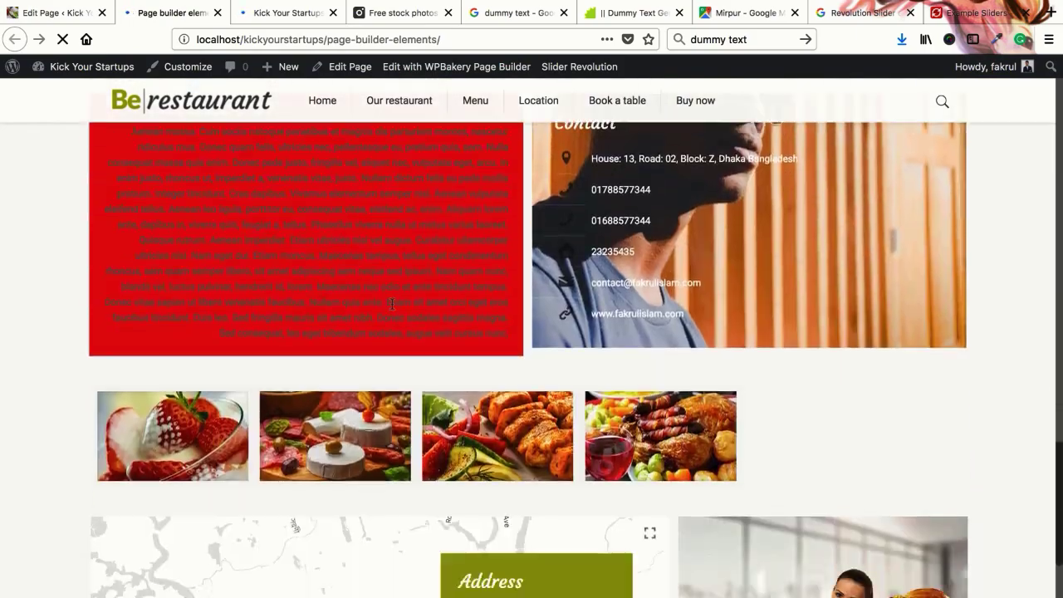
{"action": "scroll", "coordinate": [392, 309], "scroll_direction": "down", "scroll_amount": 5}
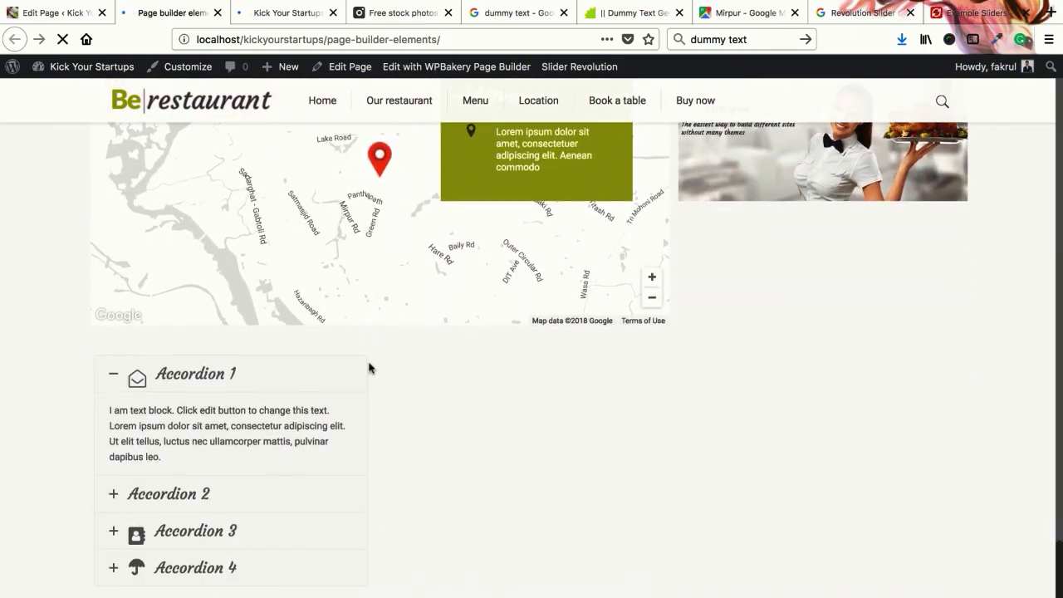
Expand Accordions 1–4 and the four Example Accordion items to check their text and Read More button
{"action": "left_click", "coordinate": [131, 496]}
{"action": "left_click", "coordinate": [114, 536]}
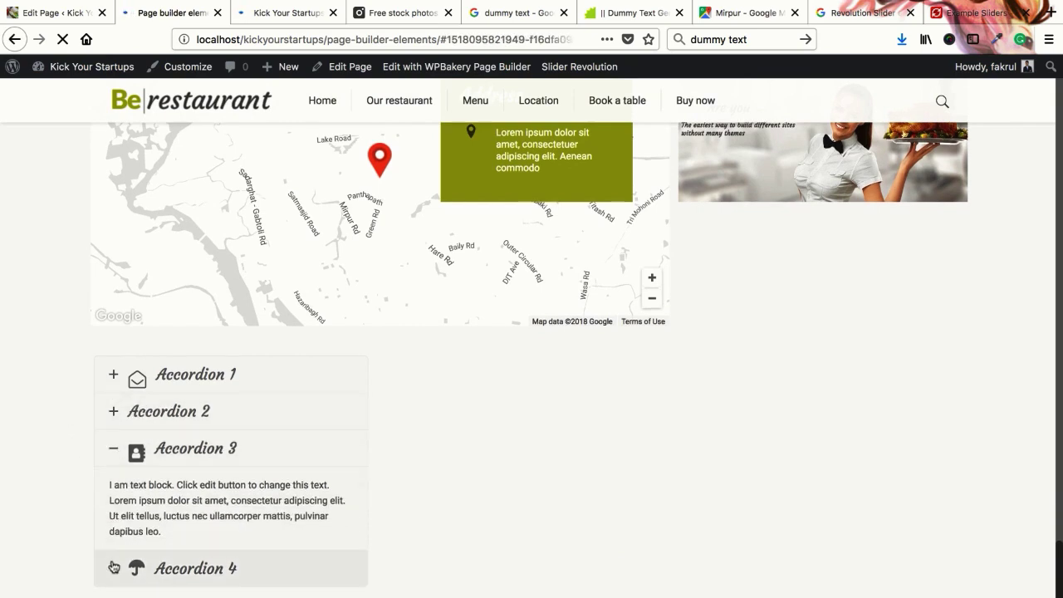
{"action": "left_click", "coordinate": [113, 567]}
{"action": "left_click", "coordinate": [112, 394]}
{"action": "left_click", "coordinate": [100, 500]}
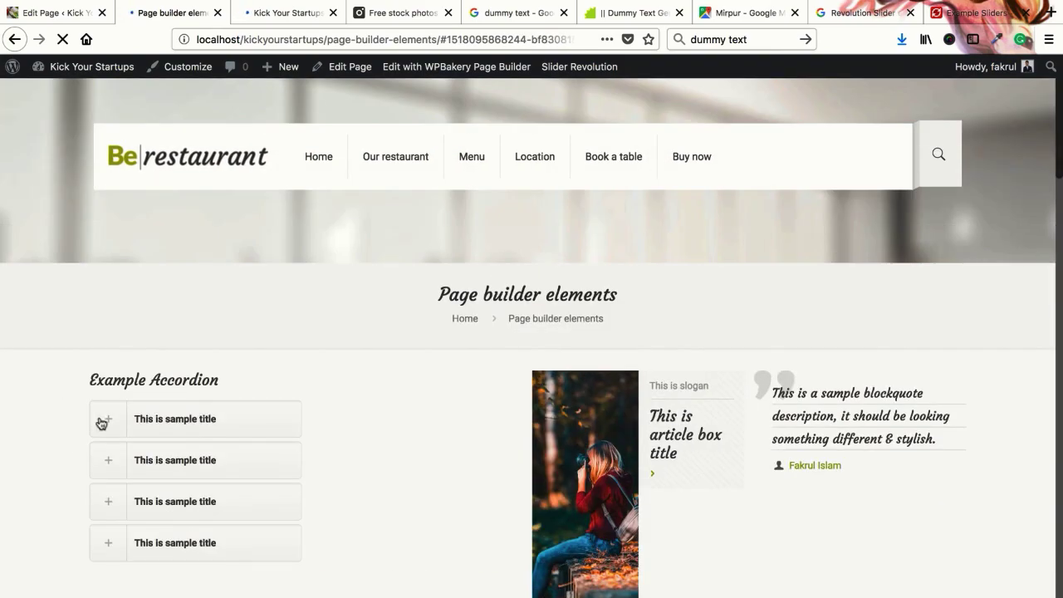
{"action": "left_click", "coordinate": [101, 423]}
{"action": "left_click", "coordinate": [97, 515]}
{"action": "left_click", "coordinate": [113, 562]}
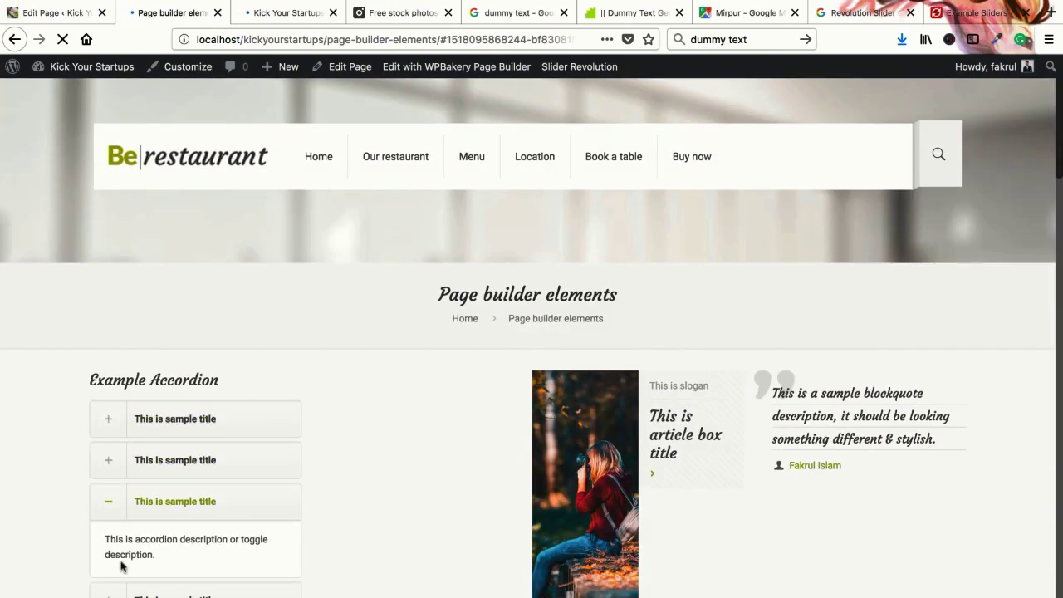
{"action": "left_click", "coordinate": [109, 593]}
{"action": "left_click", "coordinate": [114, 534]}
{"action": "left_click", "coordinate": [111, 396]}
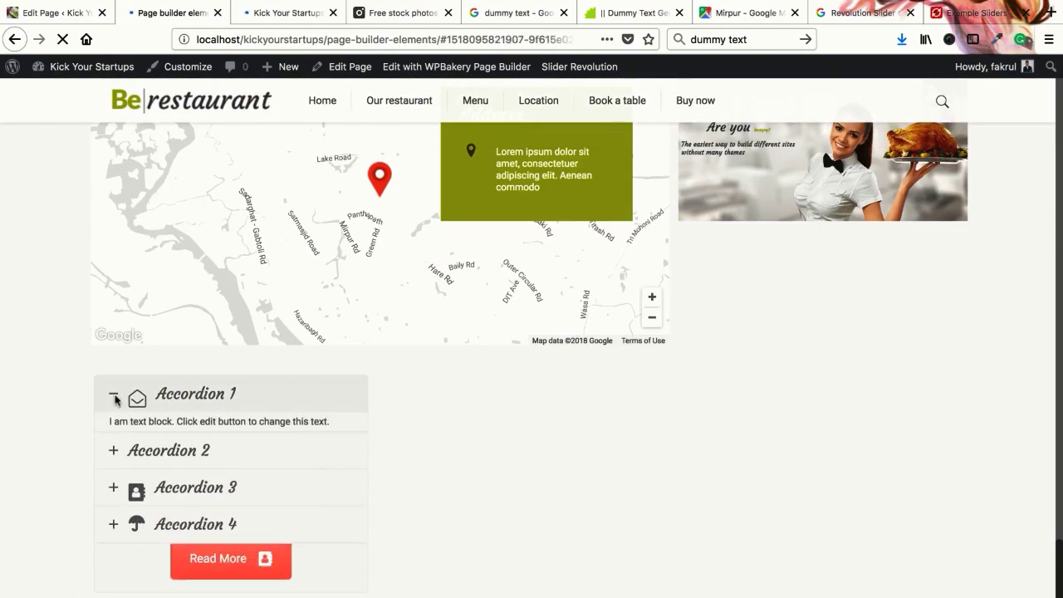
{"action": "left_click", "coordinate": [114, 536]}
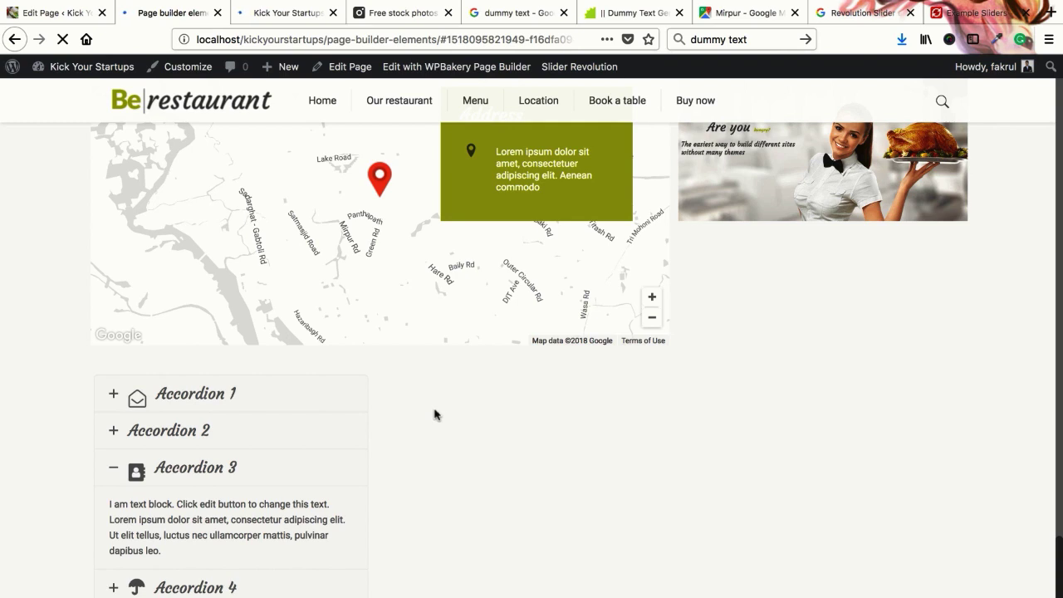
Expand Accordion 1 on the live restaurant page, then return to the page editor
{"action": "left_click", "coordinate": [274, 400]}
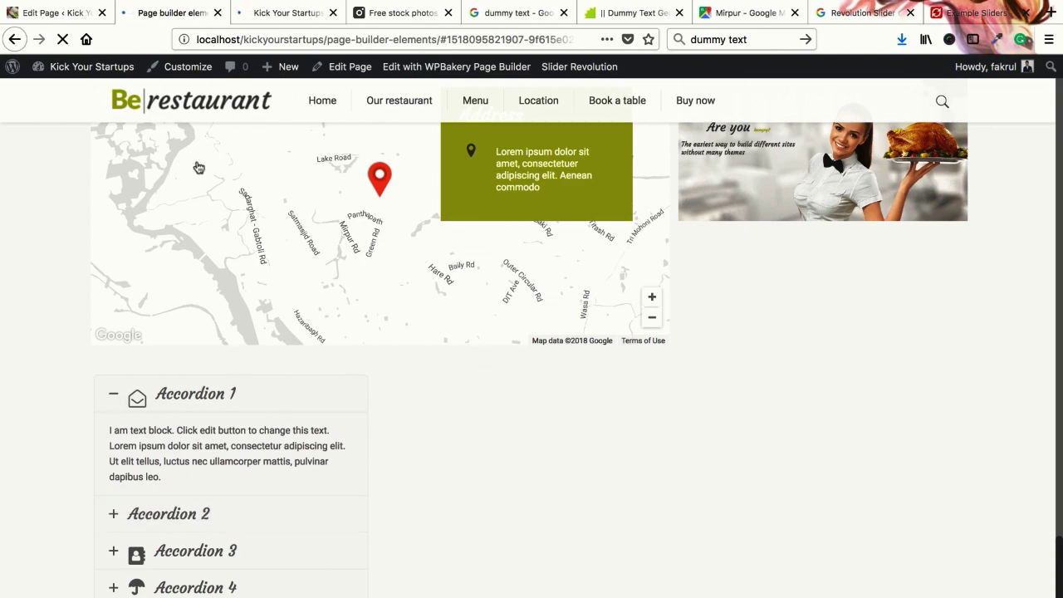
{"action": "key", "text": "ctrl+shift+Tab"}
Delete the WPBakery Accordion section and its now-empty row
{"action": "scroll", "coordinate": [361, 391], "scroll_direction": "down", "scroll_amount": 10}
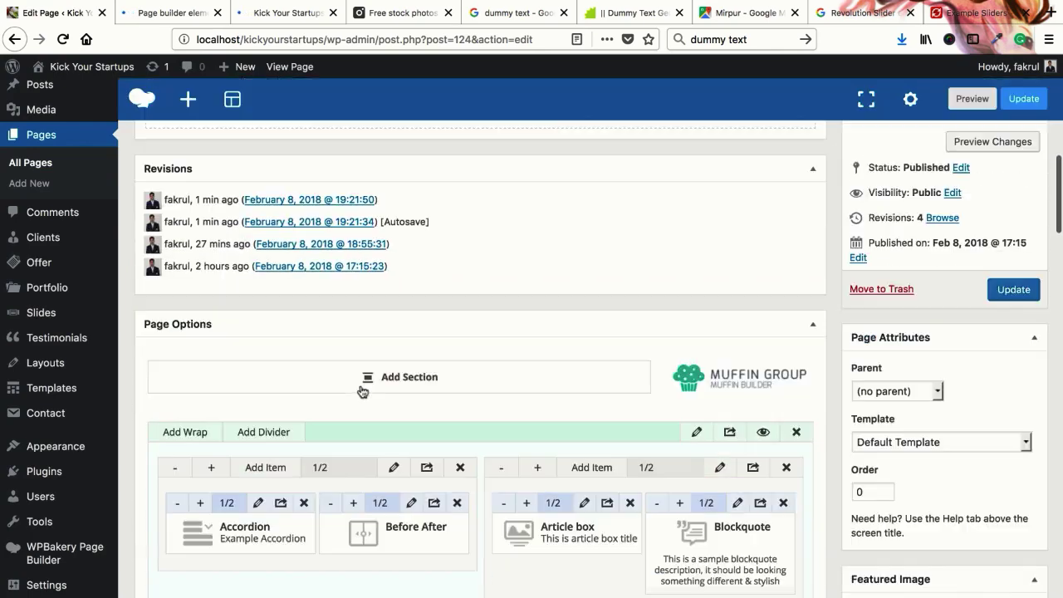
{"action": "scroll", "coordinate": [360, 391], "scroll_direction": "up", "scroll_amount": 9}
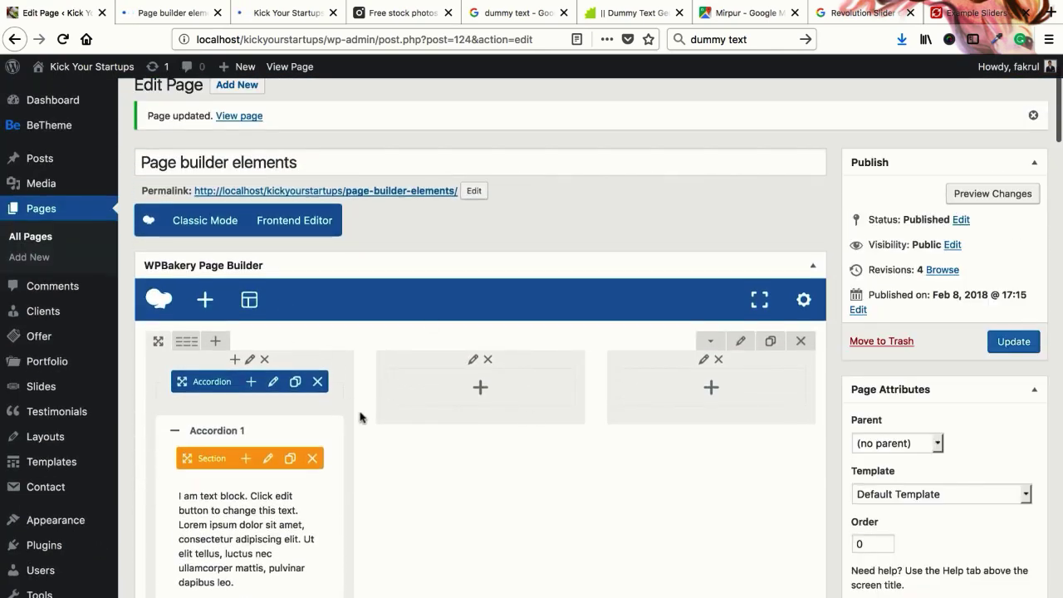
{"action": "scroll", "coordinate": [361, 416], "scroll_direction": "down", "scroll_amount": 1}
{"action": "left_click", "coordinate": [318, 362]}
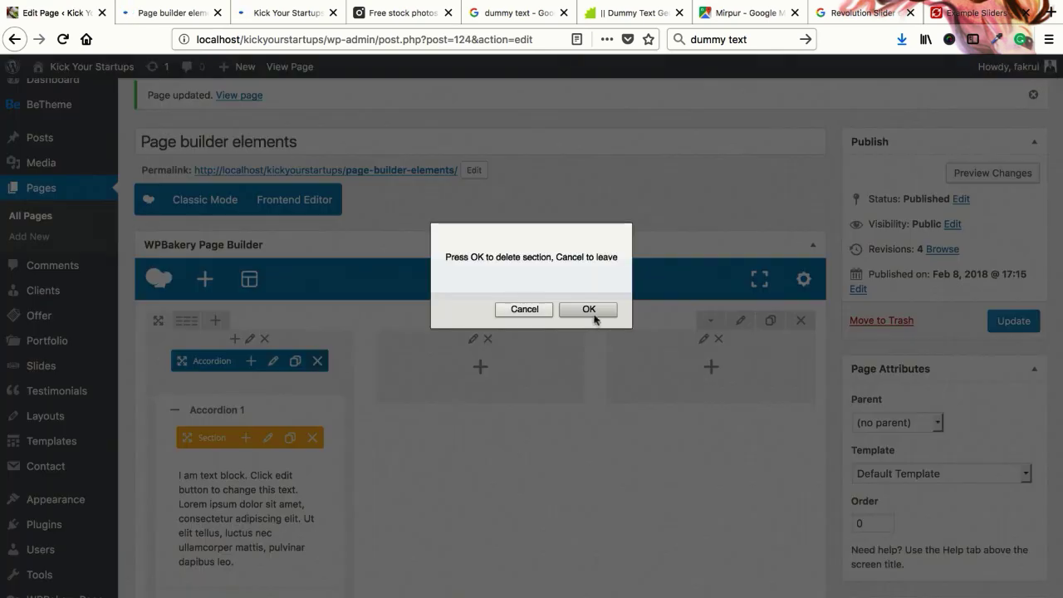
{"action": "left_click", "coordinate": [589, 309]}
{"action": "left_click", "coordinate": [800, 320]}
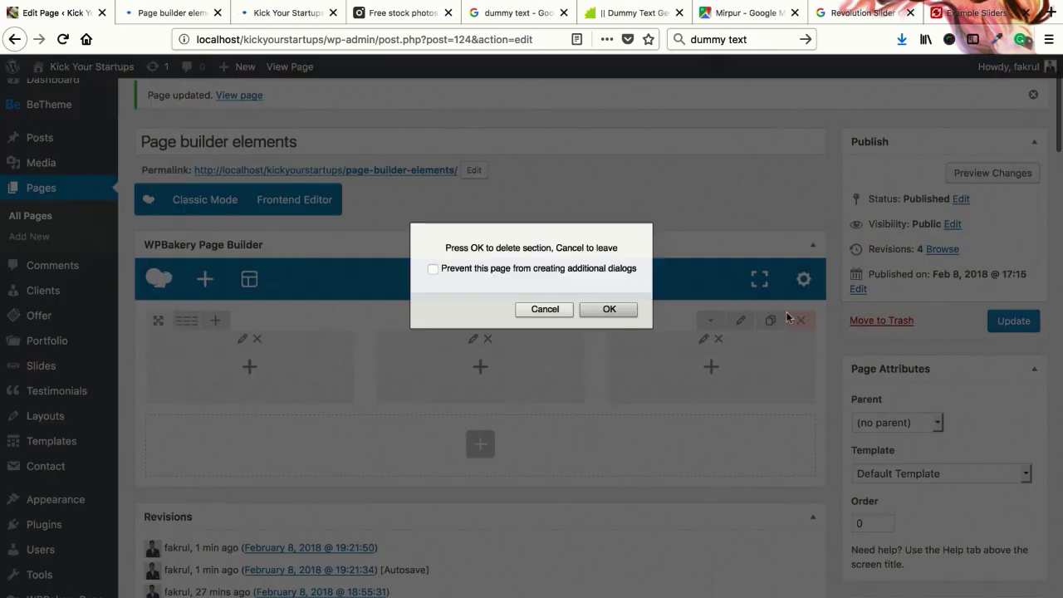
{"action": "left_click", "coordinate": [609, 311]}
Switch the page to Classic Mode, then go to the published page
{"action": "left_click", "coordinate": [199, 201]}
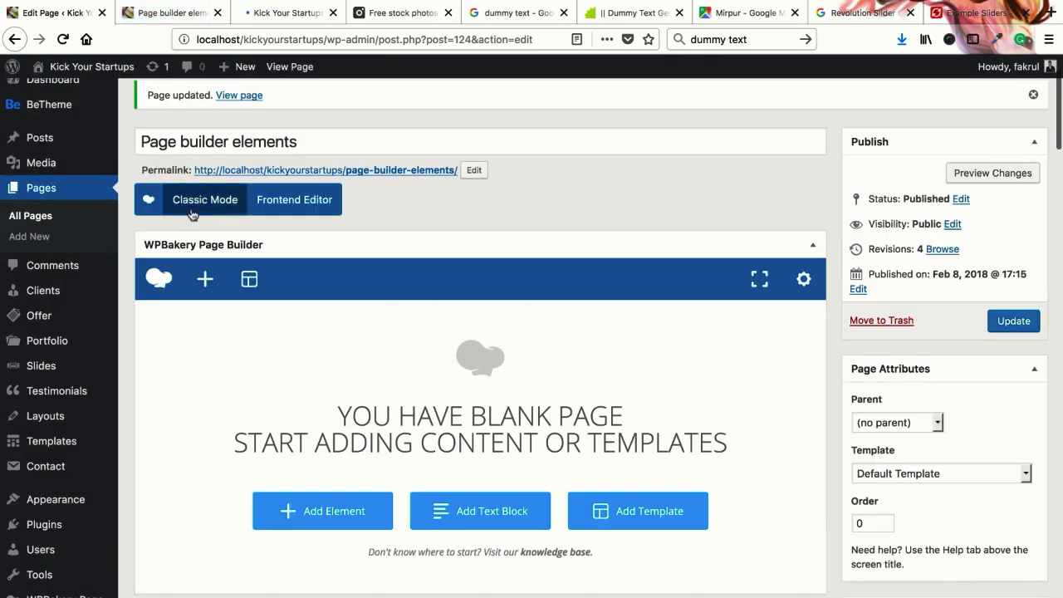
{"action": "scroll", "coordinate": [437, 440], "scroll_direction": "down", "scroll_amount": 15}
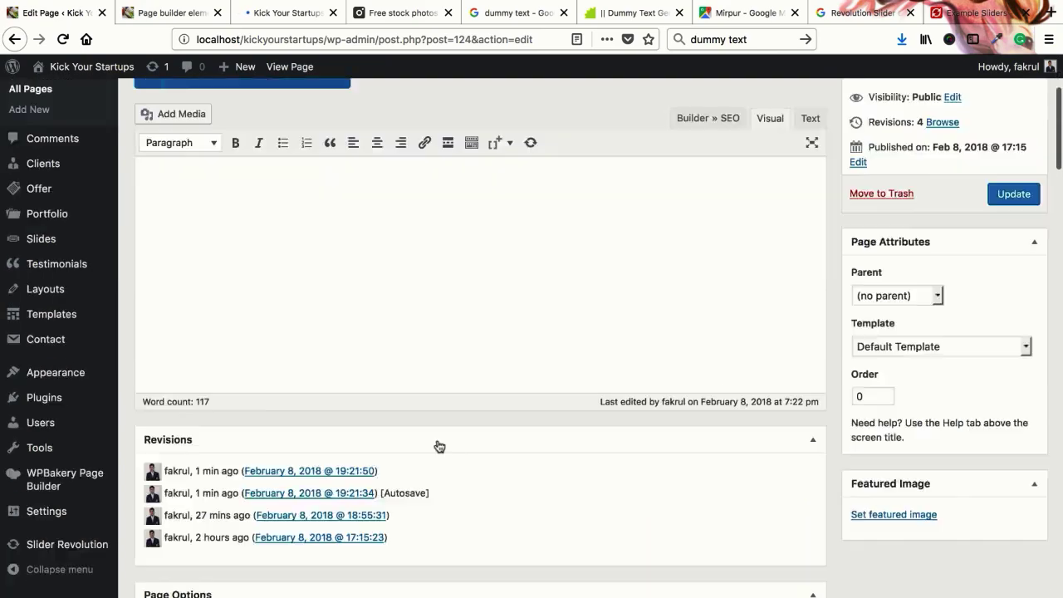
{"action": "scroll", "coordinate": [437, 442], "scroll_direction": "up", "scroll_amount": 4}
{"action": "scroll", "coordinate": [437, 442], "scroll_direction": "down", "scroll_amount": 3}
{"action": "scroll", "coordinate": [390, 390], "scroll_direction": "up", "scroll_amount": 1}
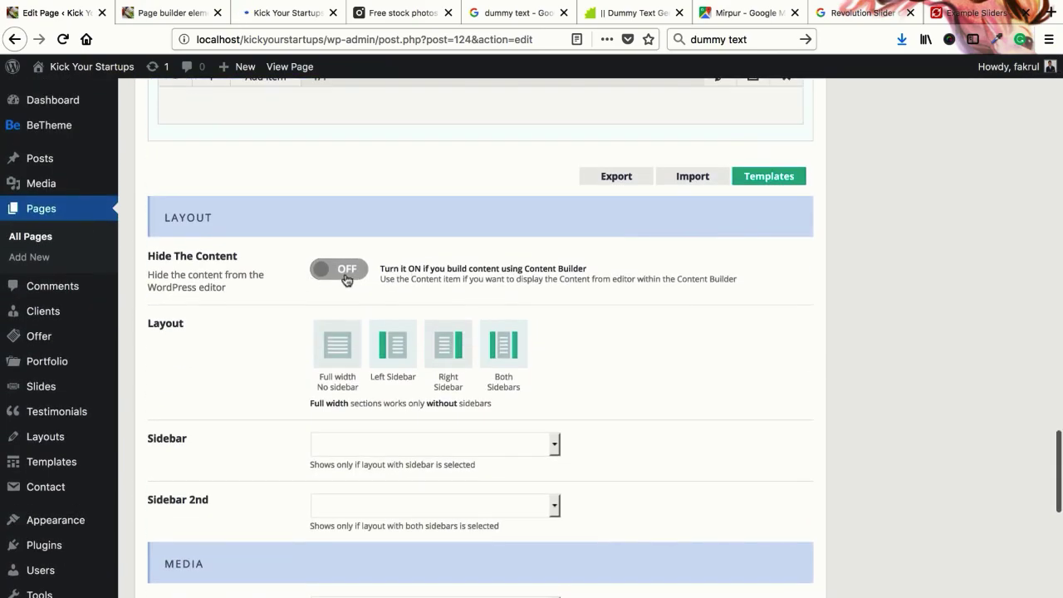
{"action": "scroll", "coordinate": [878, 418], "scroll_direction": "up", "scroll_amount": 20}
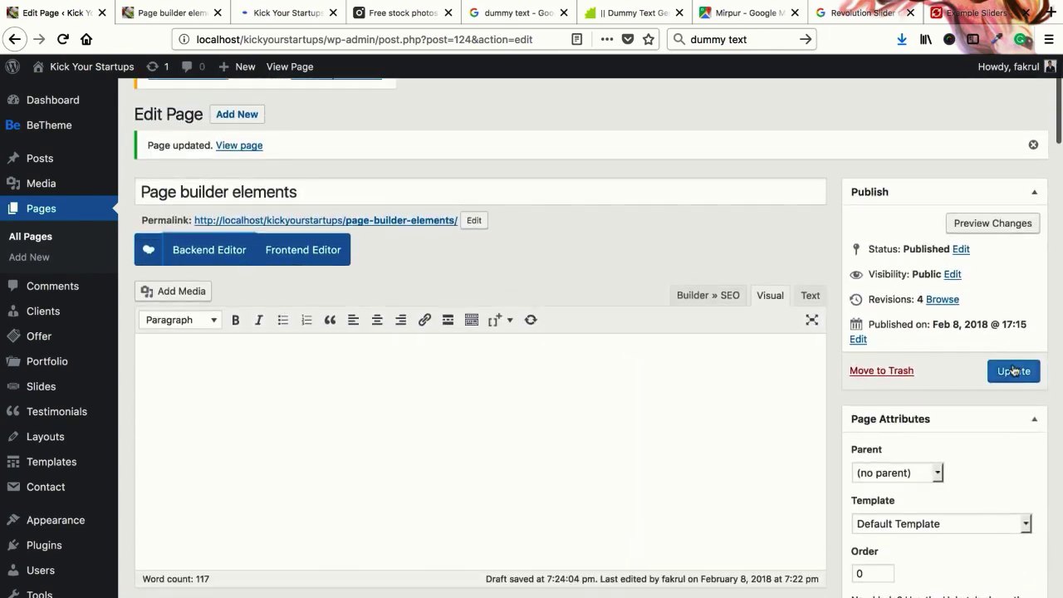
{"action": "left_click", "coordinate": [163, 14]}
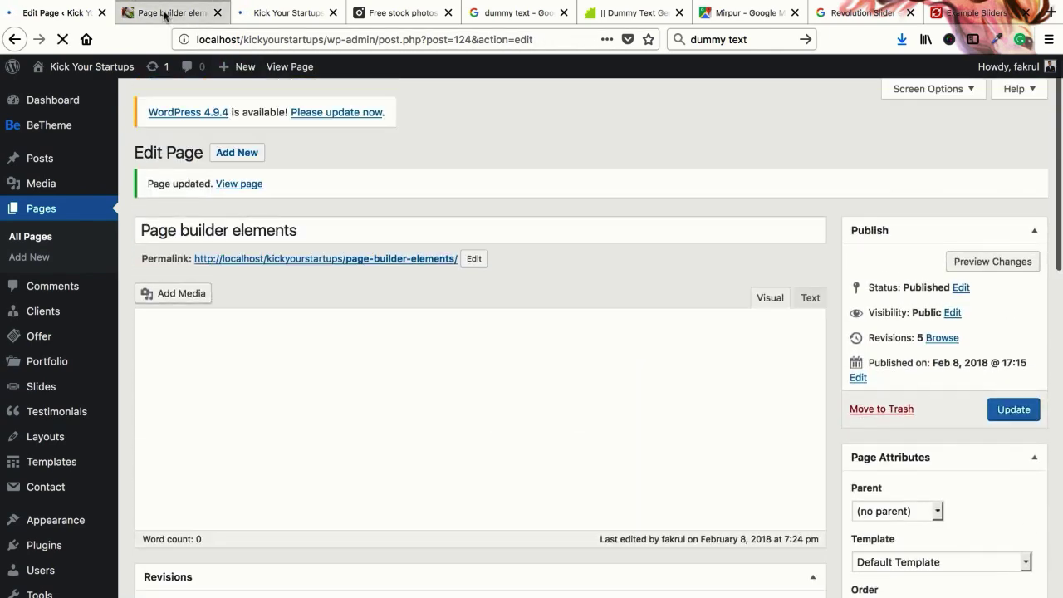
Reload the published page, then bring up the Muffin Builder's Add Item list in the editor
{"action": "right_click", "coordinate": [163, 14]}
{"action": "left_click", "coordinate": [176, 18]}
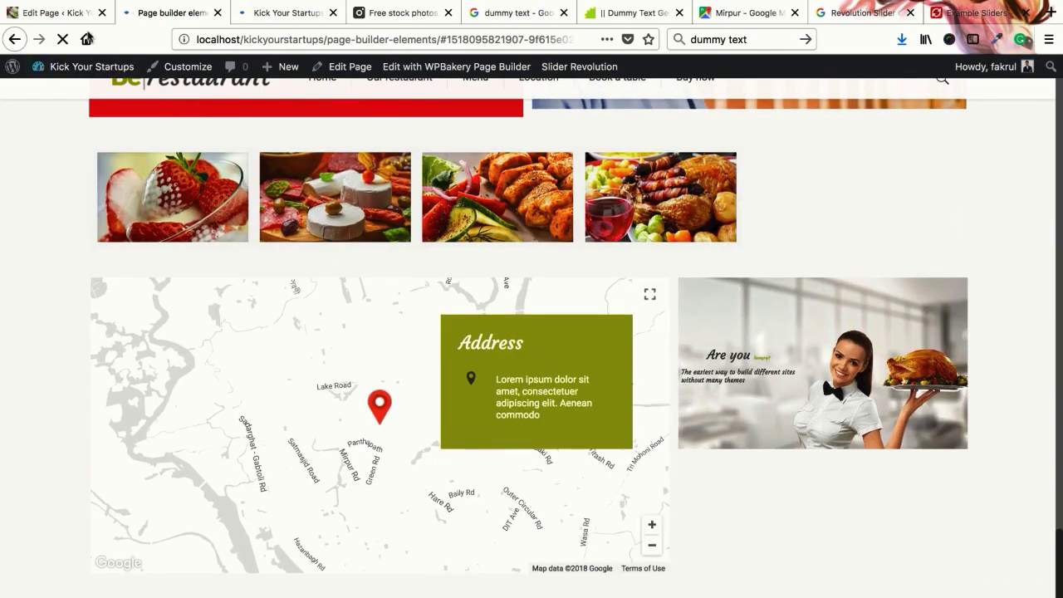
{"action": "left_click", "coordinate": [58, 12]}
{"action": "scroll", "coordinate": [430, 390], "scroll_direction": "down", "scroll_amount": 10}
{"action": "scroll", "coordinate": [431, 391], "scroll_direction": "up", "scroll_amount": 3}
{"action": "scroll", "coordinate": [430, 390], "scroll_direction": "up", "scroll_amount": 3}
{"action": "left_click", "coordinate": [261, 315]}
{"action": "scroll", "coordinate": [479, 390], "scroll_direction": "down", "scroll_amount": 2}
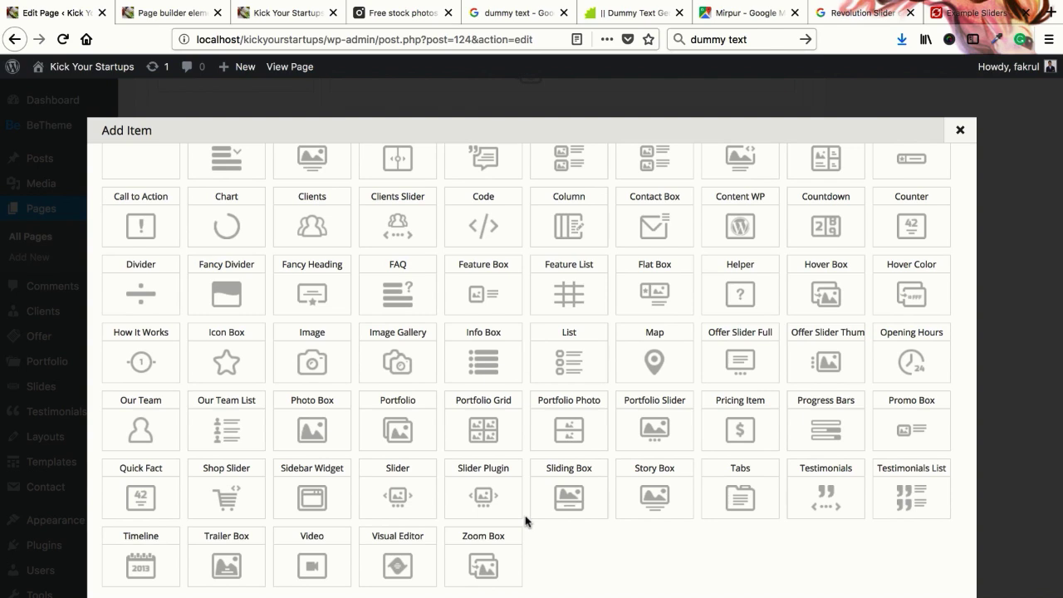
Load websitemakerstudio.com in a new browser tab via the 'we' address suggestion
{"action": "scroll", "coordinate": [526, 449], "scroll_direction": "up", "scroll_amount": 1}
{"action": "scroll", "coordinate": [527, 441], "scroll_direction": "down", "scroll_amount": 1}
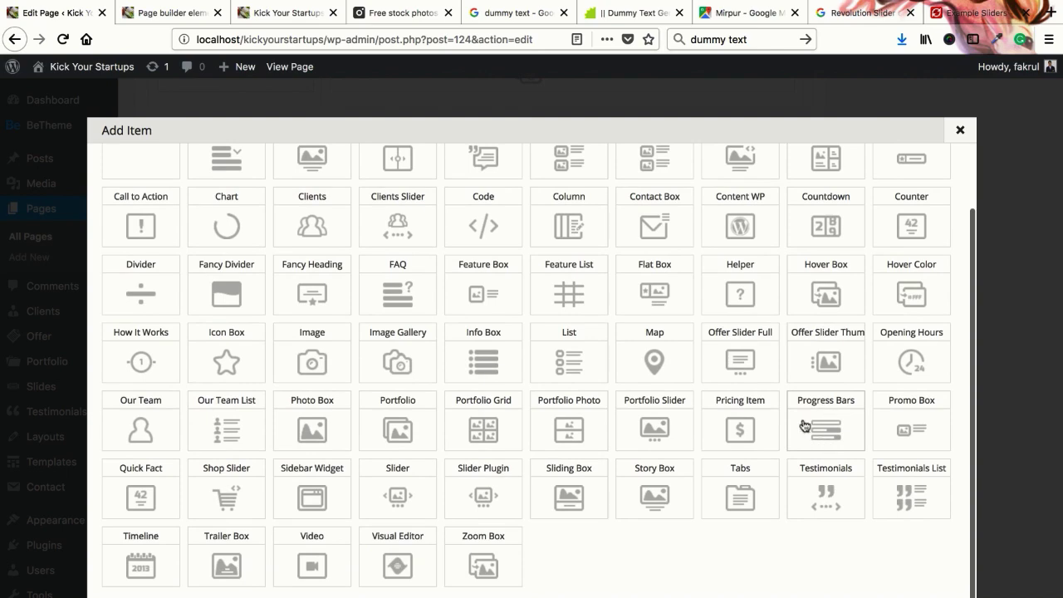
{"action": "key", "text": "ctrl+t"}
{"action": "type", "text": "we"}
{"action": "key", "text": "Down"}
{"action": "key", "text": "Return"}
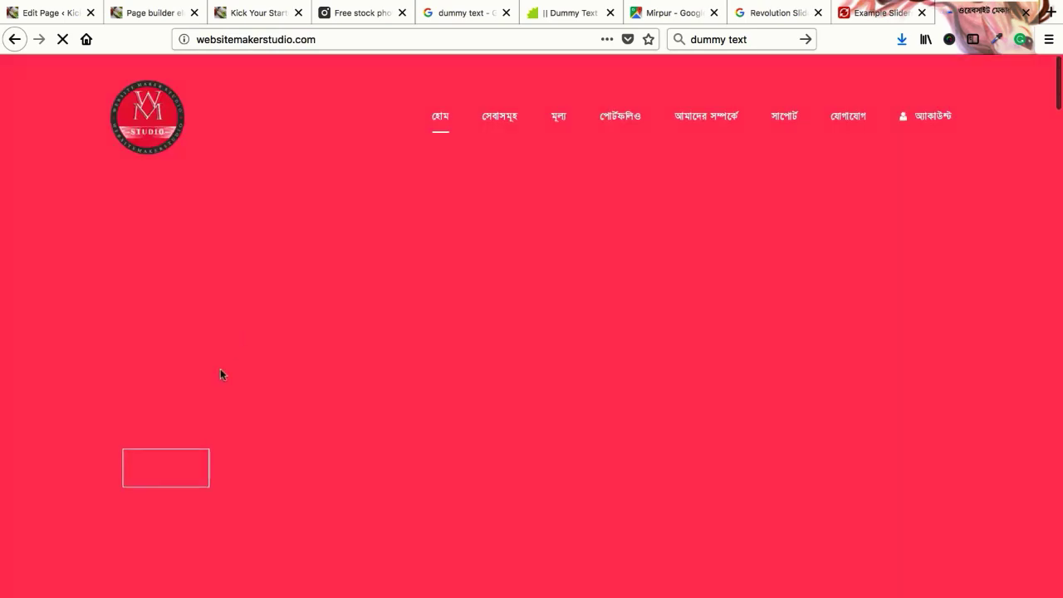
Jump to websitemakerstudio.com's pricing table, look through it, and close that site
{"action": "left_click", "coordinate": [189, 458]}
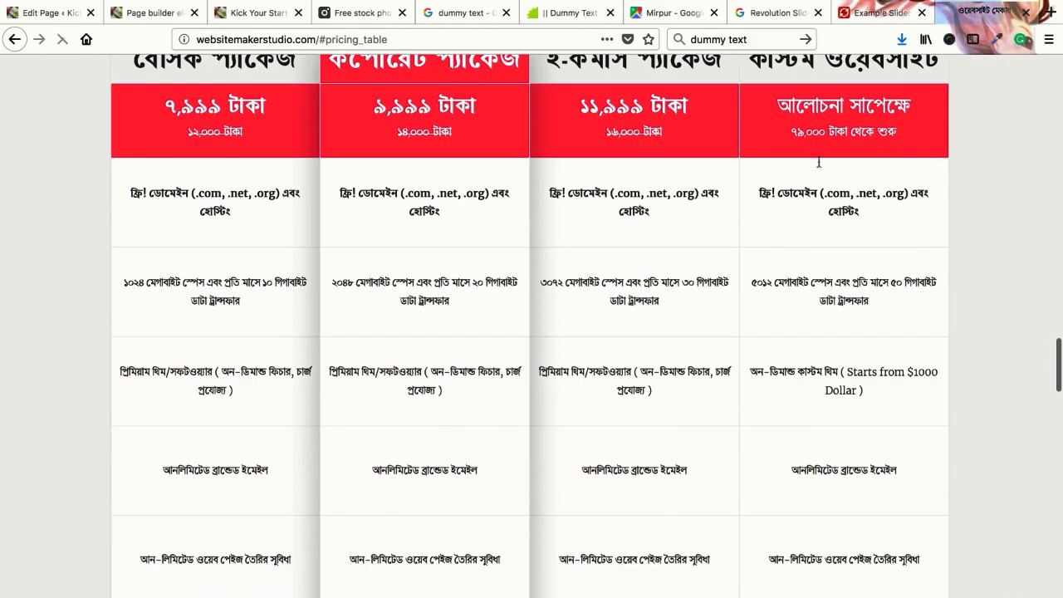
{"action": "scroll", "coordinate": [426, 464], "scroll_direction": "down", "scroll_amount": 1}
{"action": "scroll", "coordinate": [426, 464], "scroll_direction": "down", "scroll_amount": 15}
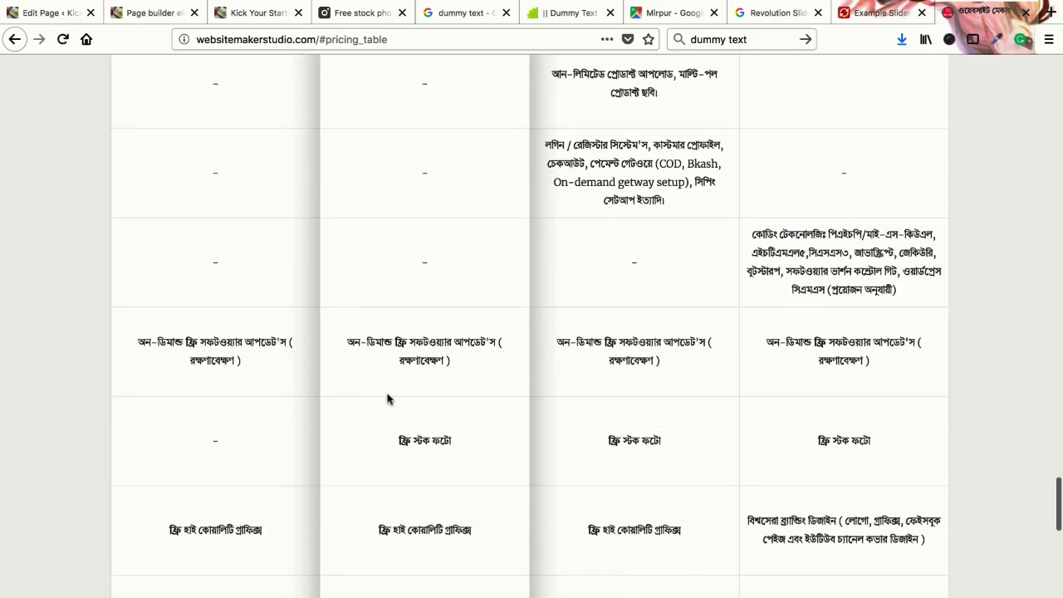
{"action": "scroll", "coordinate": [544, 433], "scroll_direction": "down", "scroll_amount": 10}
{"action": "scroll", "coordinate": [544, 433], "scroll_direction": "up", "scroll_amount": 2}
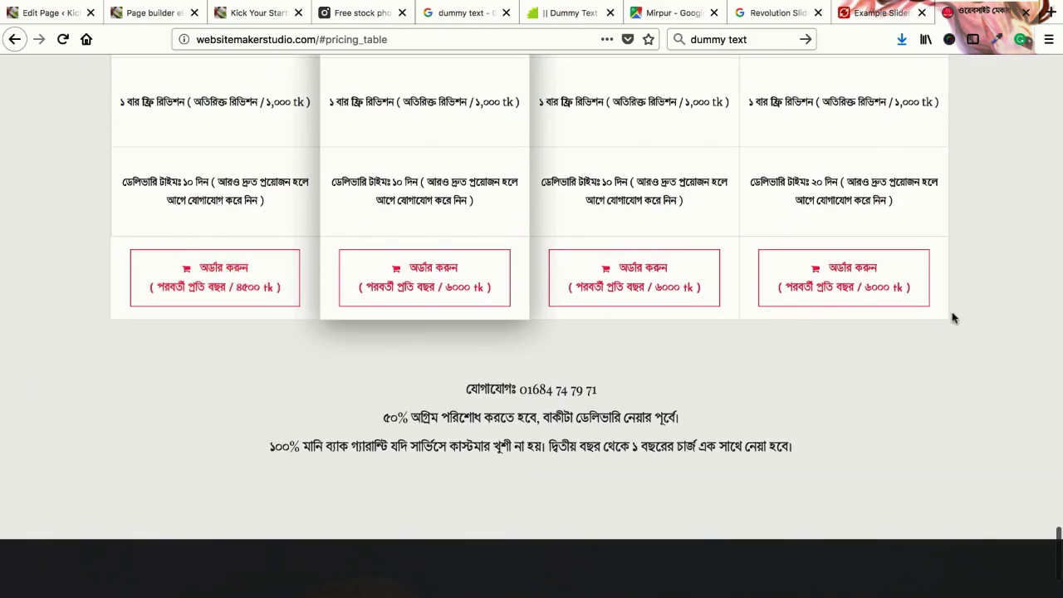
{"action": "scroll", "coordinate": [646, 383], "scroll_direction": "up", "scroll_amount": 20}
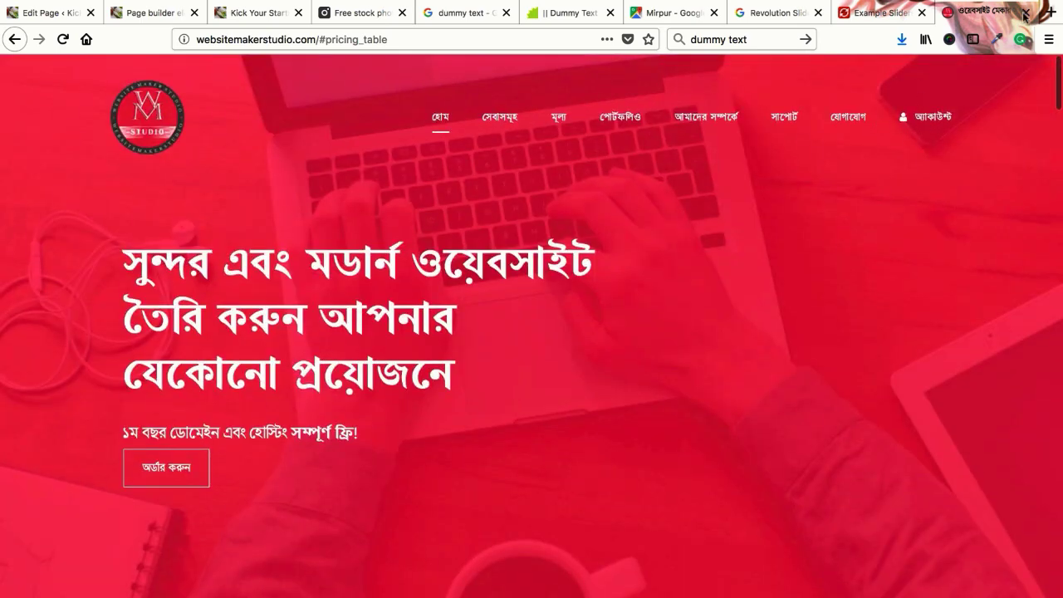
{"action": "left_click", "coordinate": [1024, 14]}
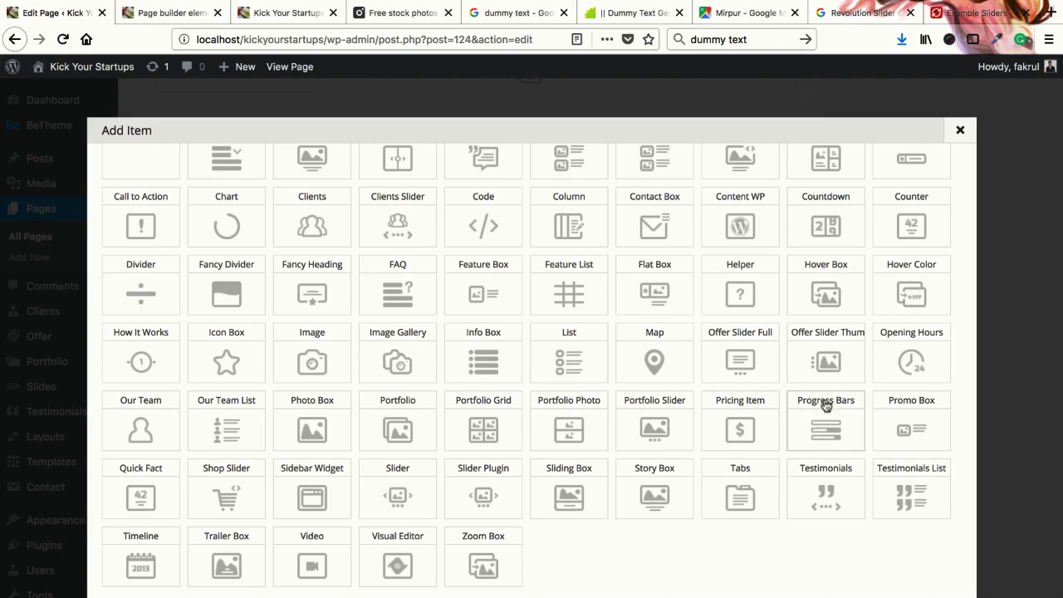
Load fakrulislam.com in a new tab, view its skills section, and return to the editor
{"action": "key", "text": "ctrl+t"}
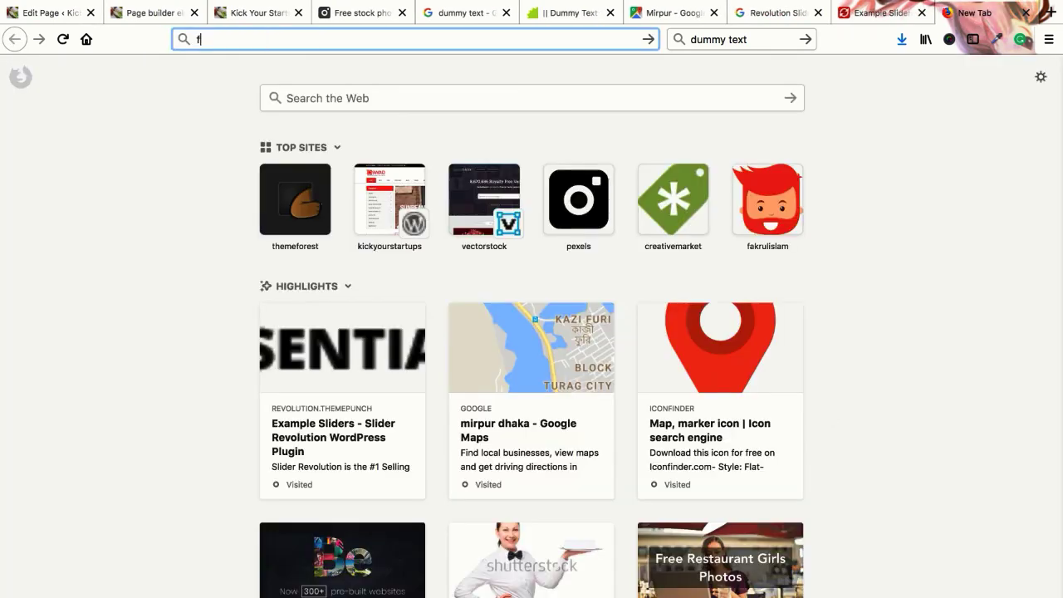
{"action": "type", "text": "fak"}
{"action": "key", "text": "Return"}
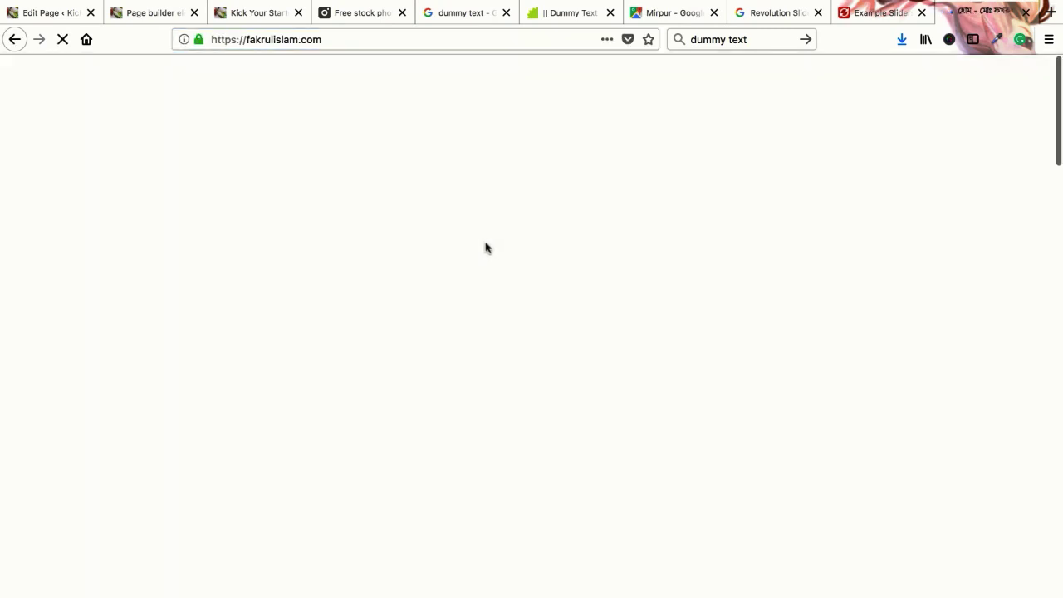
{"action": "left_click", "coordinate": [58, 13]}
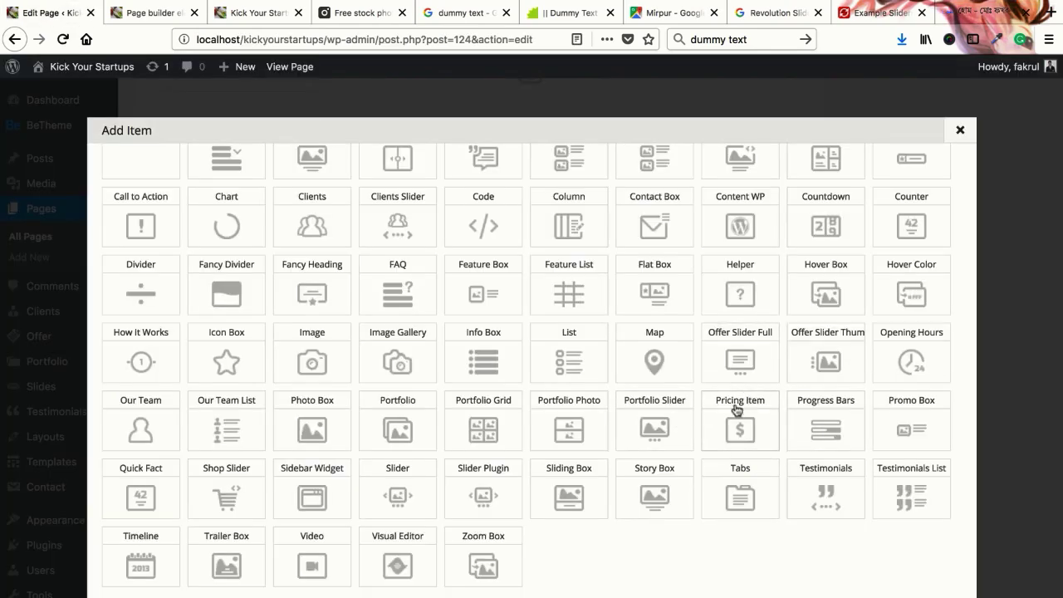
{"action": "left_click", "coordinate": [955, 15]}
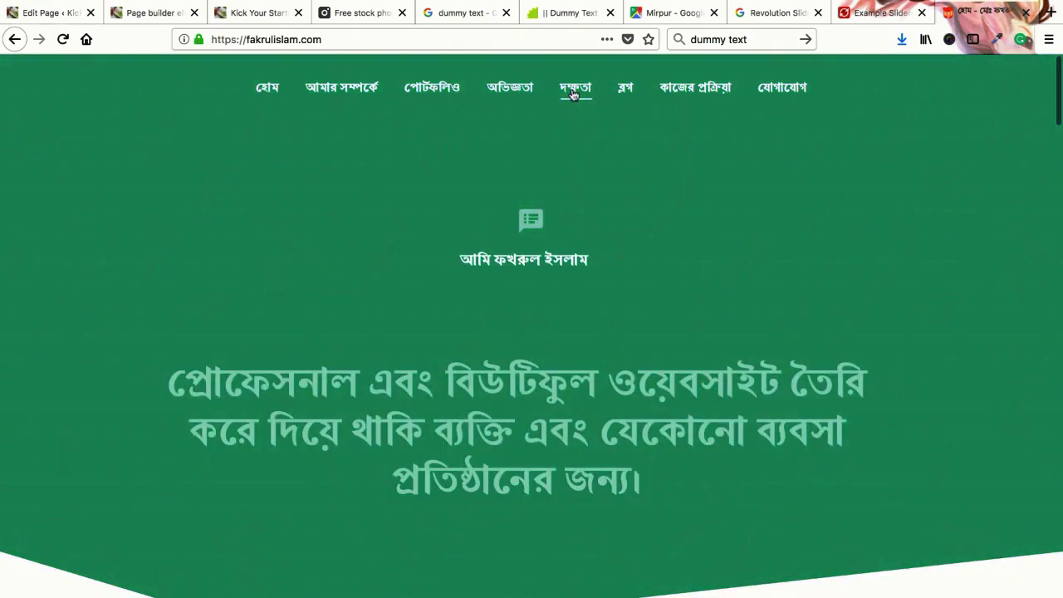
{"action": "left_click", "coordinate": [573, 93]}
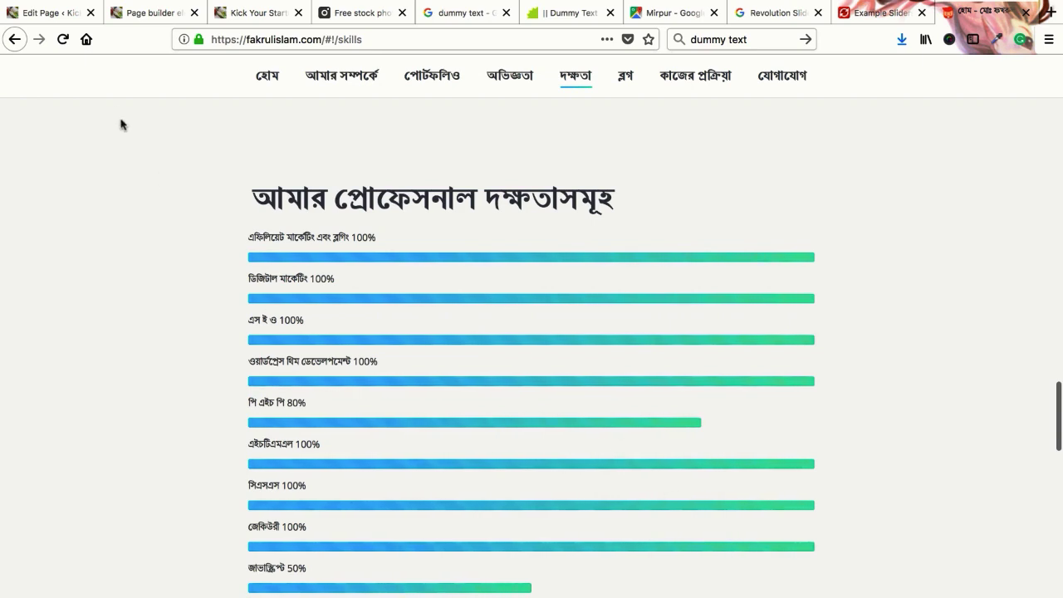
{"action": "left_click", "coordinate": [60, 15]}
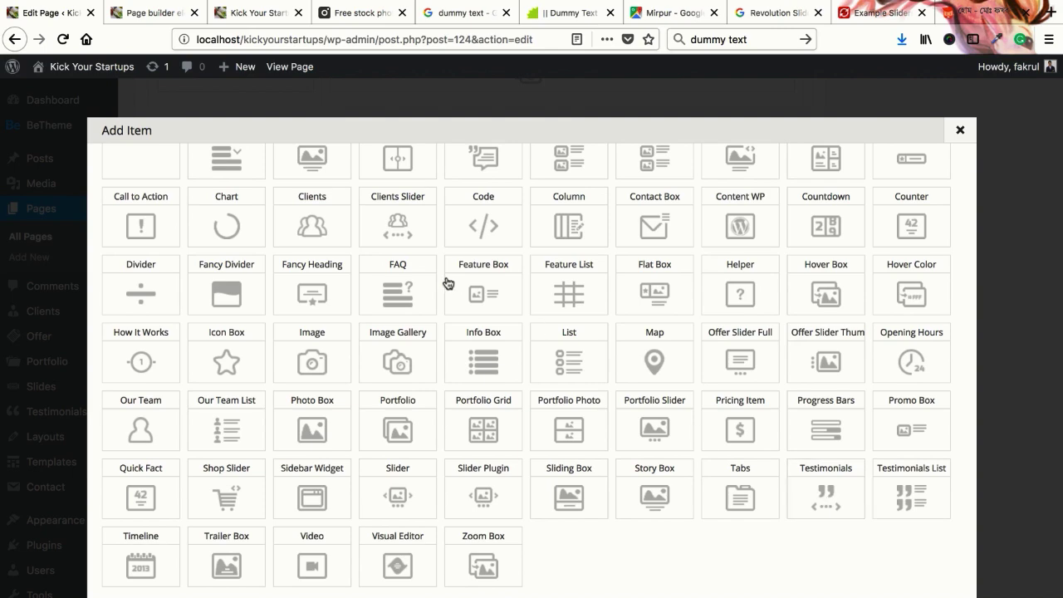
Close the Add Item list and open Testimonials' Add New screen in a new tab
{"action": "left_click", "coordinate": [154, 13]}
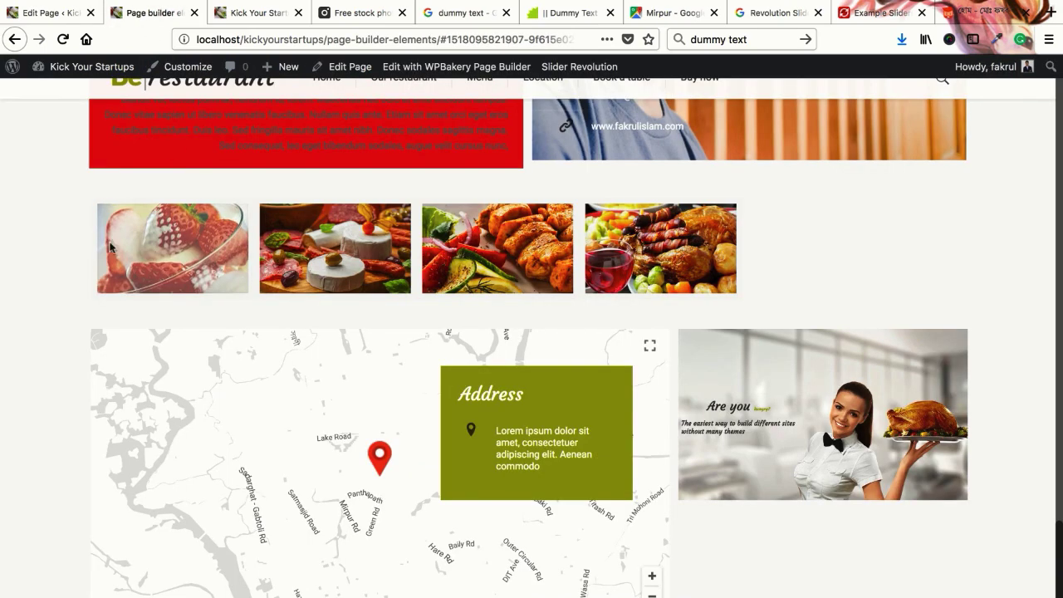
{"action": "left_click", "coordinate": [49, 12]}
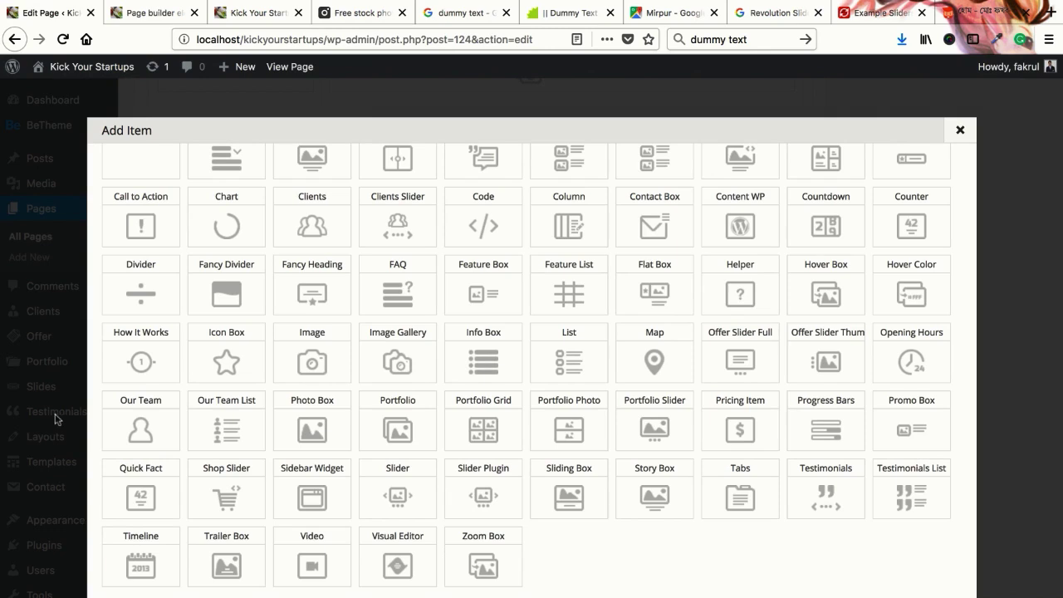
{"action": "left_click", "coordinate": [960, 131]}
{"action": "mouse_move", "coordinate": [74, 419]}
{"action": "right_click", "coordinate": [149, 433]}
{"action": "left_click", "coordinate": [199, 437]}
{"action": "left_click", "coordinate": [142, 17]}
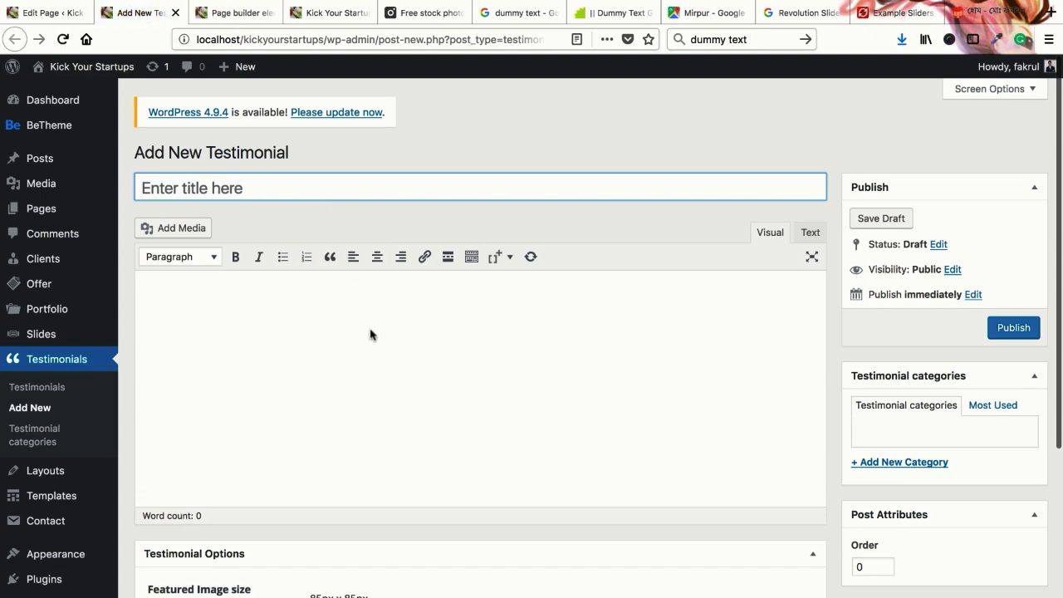
{"action": "scroll", "coordinate": [370, 332], "scroll_direction": "down", "scroll_amount": 2}
{"action": "left_click", "coordinate": [368, 340]}
{"action": "scroll", "coordinate": [367, 346], "scroll_direction": "down", "scroll_amount": 5}
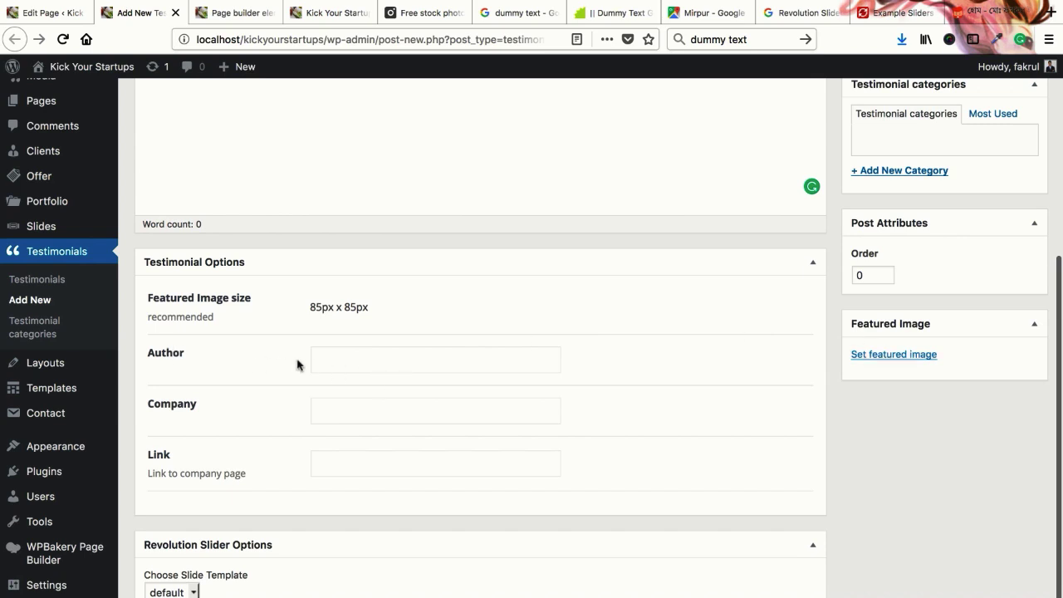
{"action": "scroll", "coordinate": [300, 397], "scroll_direction": "down", "scroll_amount": 1}
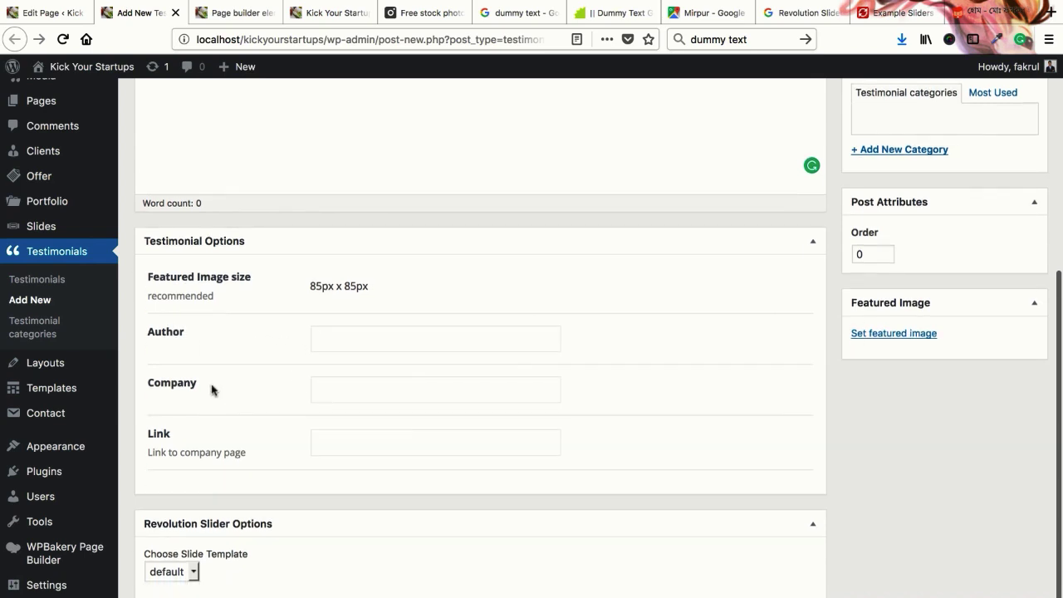
{"action": "left_click", "coordinate": [394, 448]}
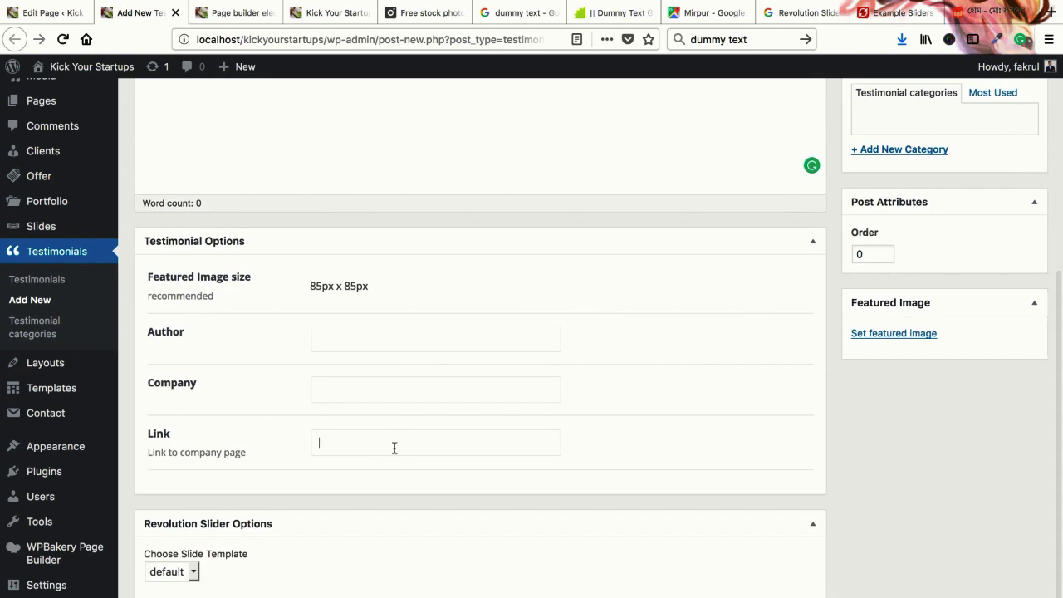
{"action": "scroll", "coordinate": [398, 441], "scroll_direction": "up", "scroll_amount": 2}
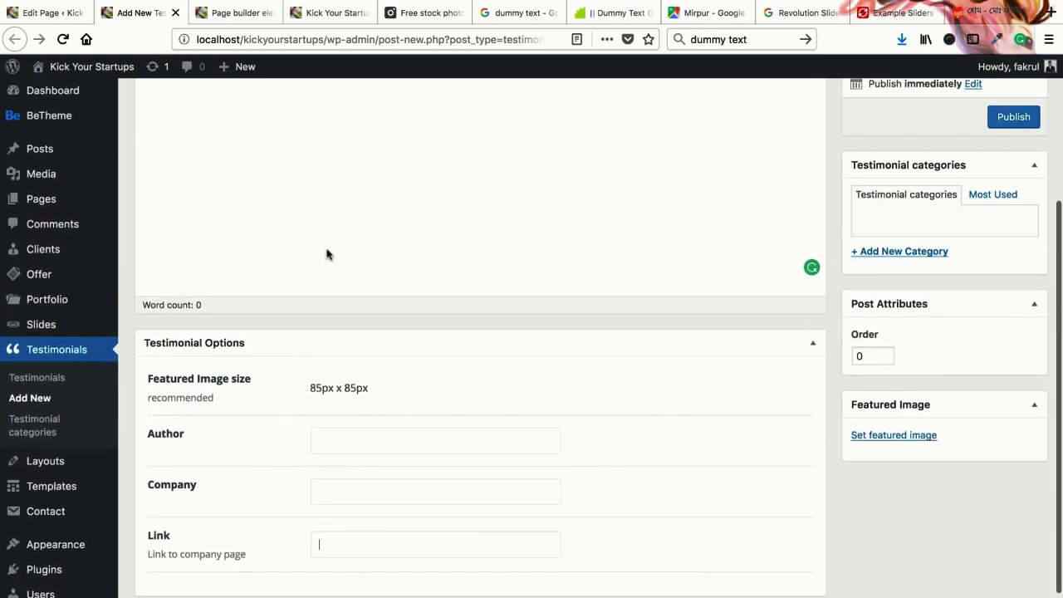
{"action": "left_click", "coordinate": [50, 12]}
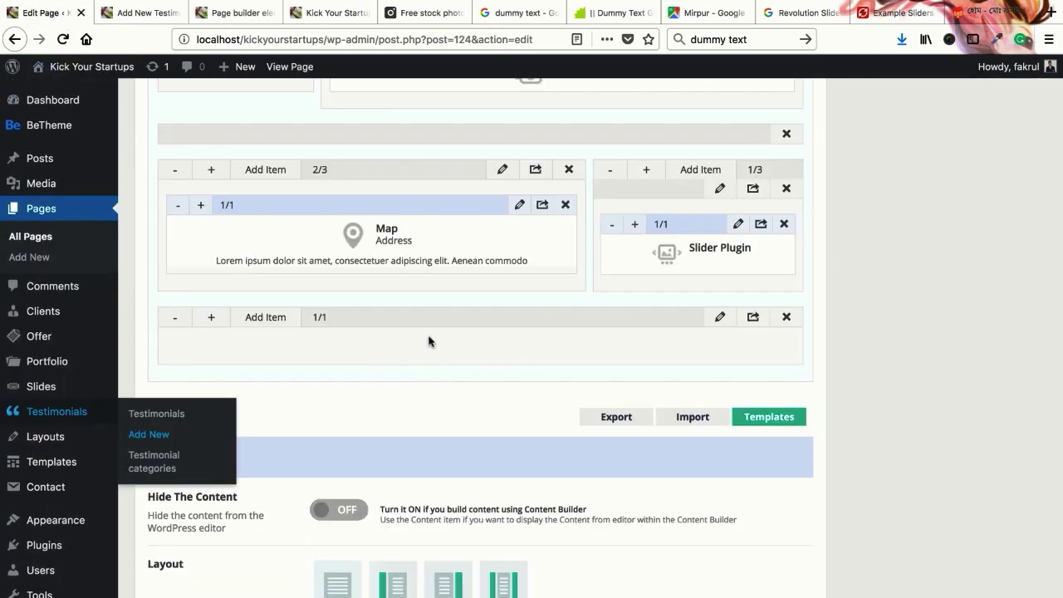
Add a Zoom Box item to the empty 1/1 row below the map
{"action": "left_click", "coordinate": [263, 317]}
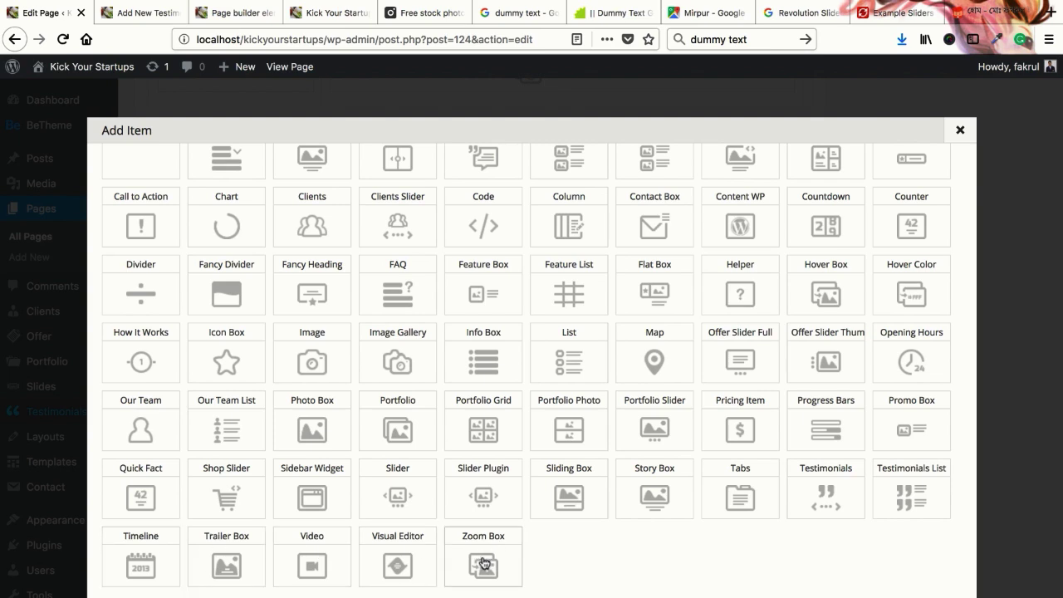
{"action": "left_click", "coordinate": [231, 13]}
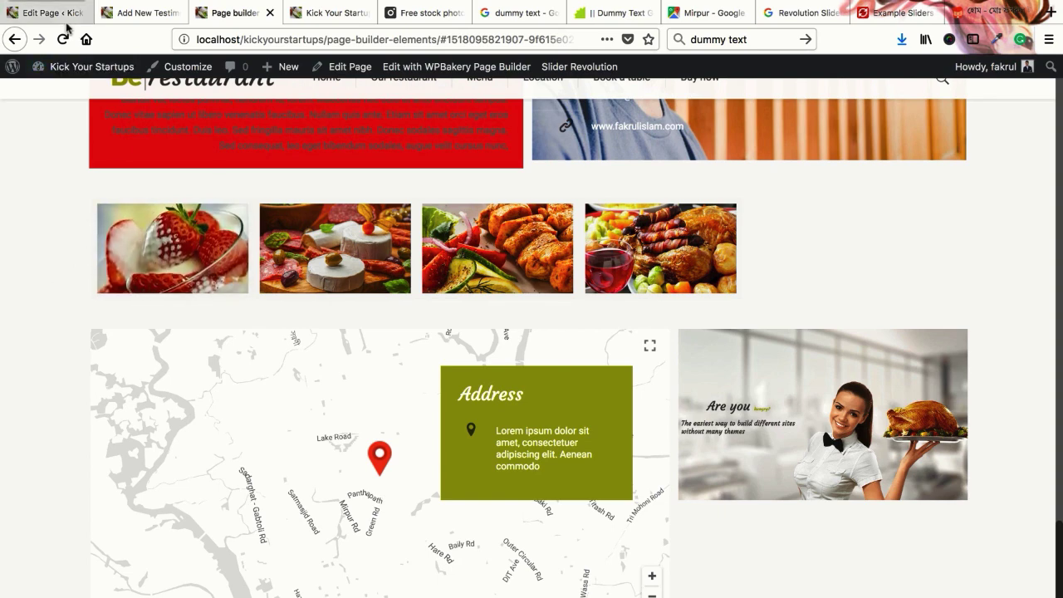
{"action": "left_click", "coordinate": [46, 12]}
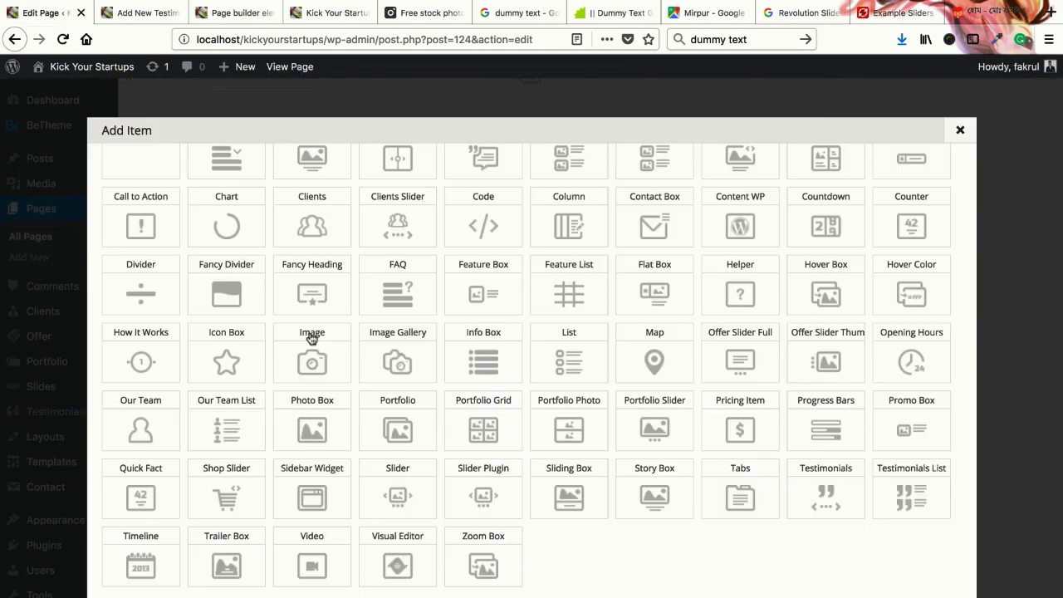
{"action": "left_click", "coordinate": [484, 563]}
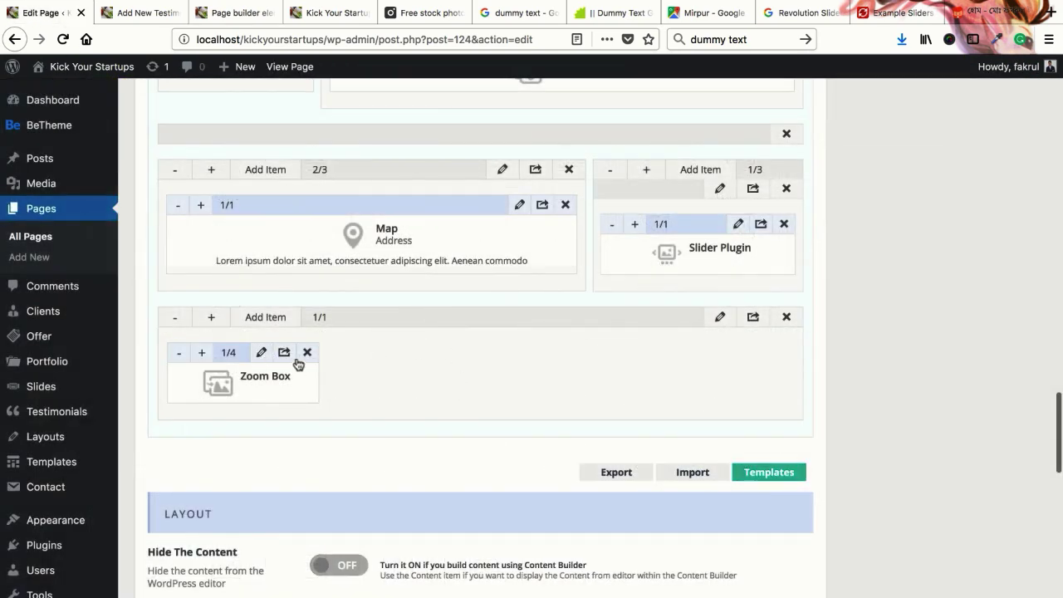
Widen the Zoom Box to 1/2 and set the sunglasses portrait as its main image
{"action": "left_click", "coordinate": [201, 353]}
{"action": "left_click", "coordinate": [201, 352]}
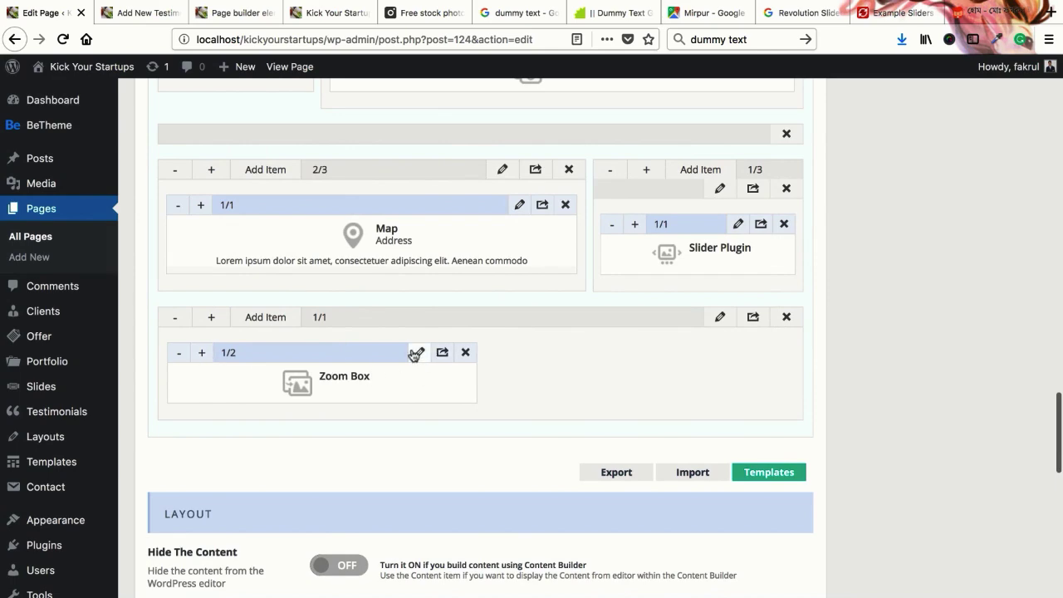
{"action": "left_click", "coordinate": [419, 352]}
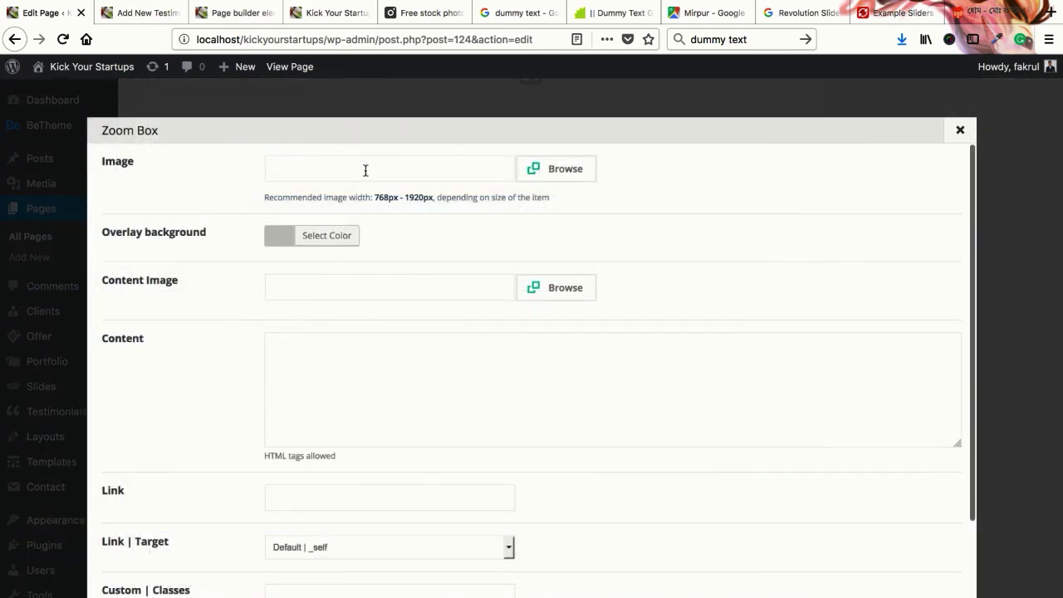
{"action": "left_click", "coordinate": [541, 171]}
{"action": "left_click", "coordinate": [516, 222]}
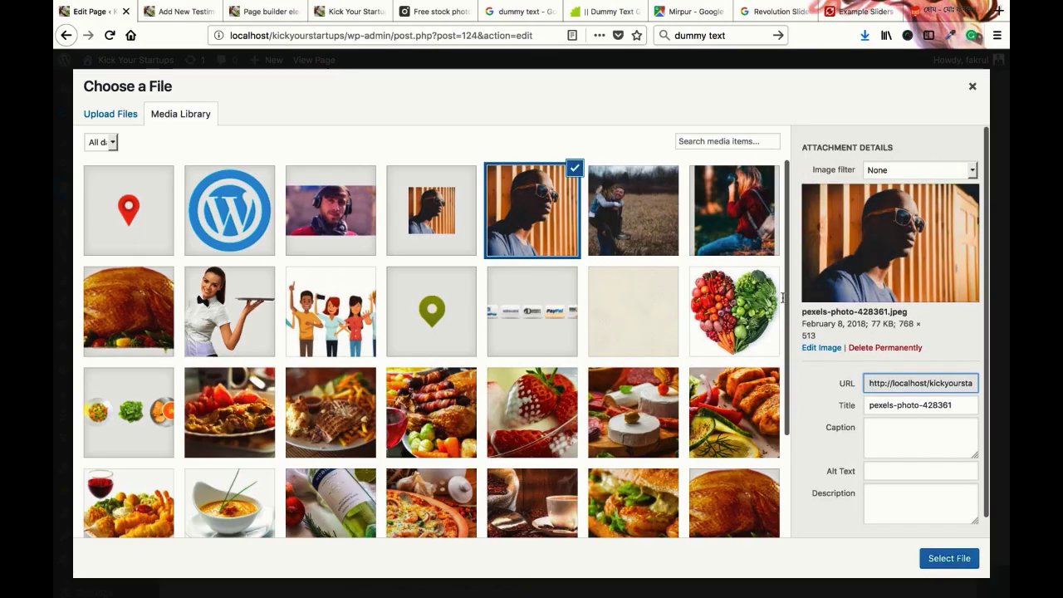
{"action": "left_click", "coordinate": [949, 558]}
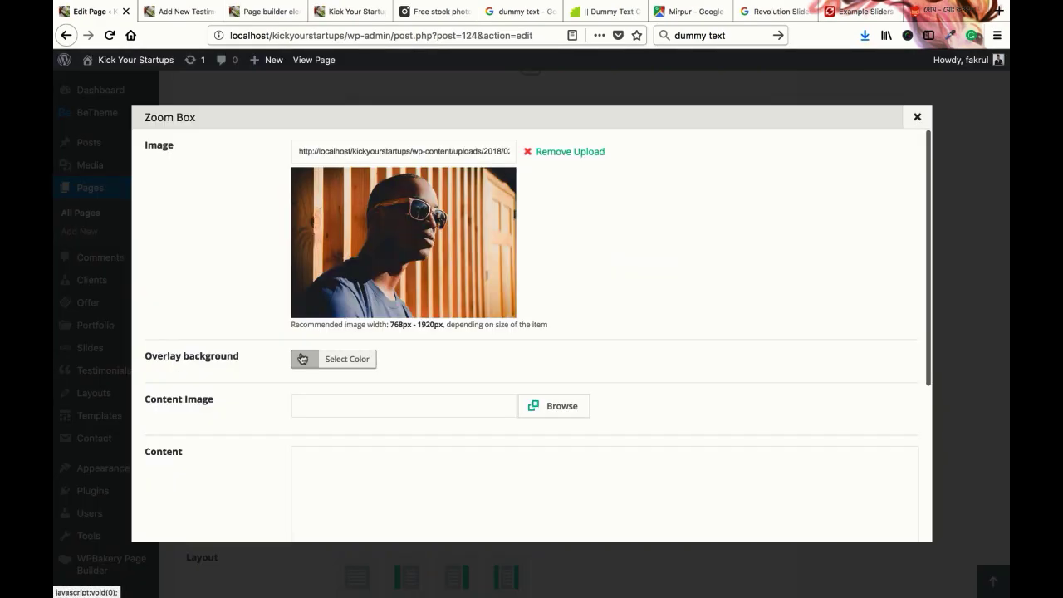
Make the Zoom Box overlay colour red
{"action": "scroll", "coordinate": [240, 358], "scroll_direction": "down", "scroll_amount": 2}
{"action": "left_click", "coordinate": [332, 300]}
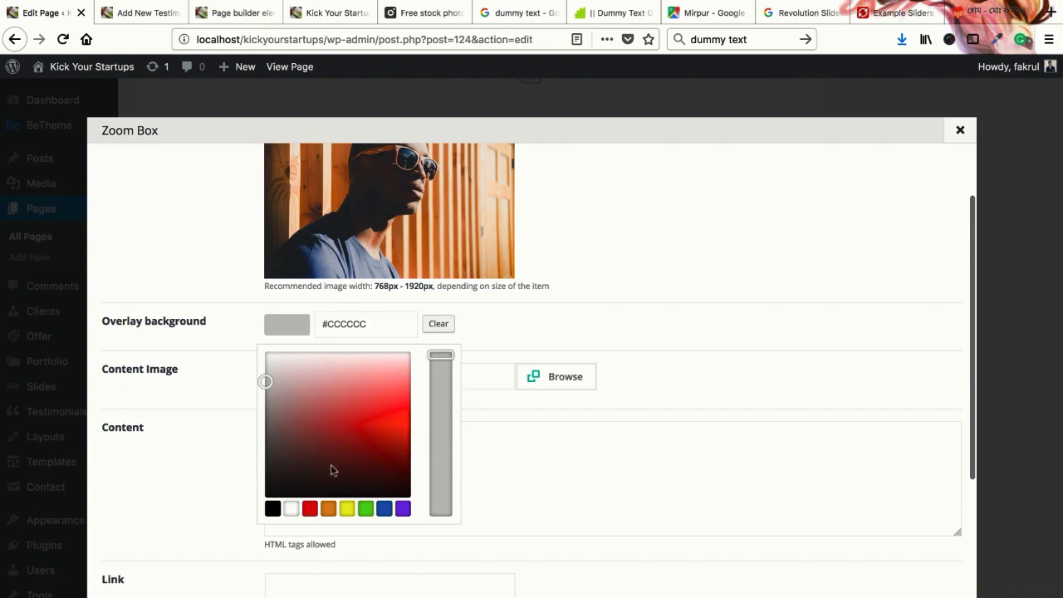
{"action": "left_click", "coordinate": [334, 408]}
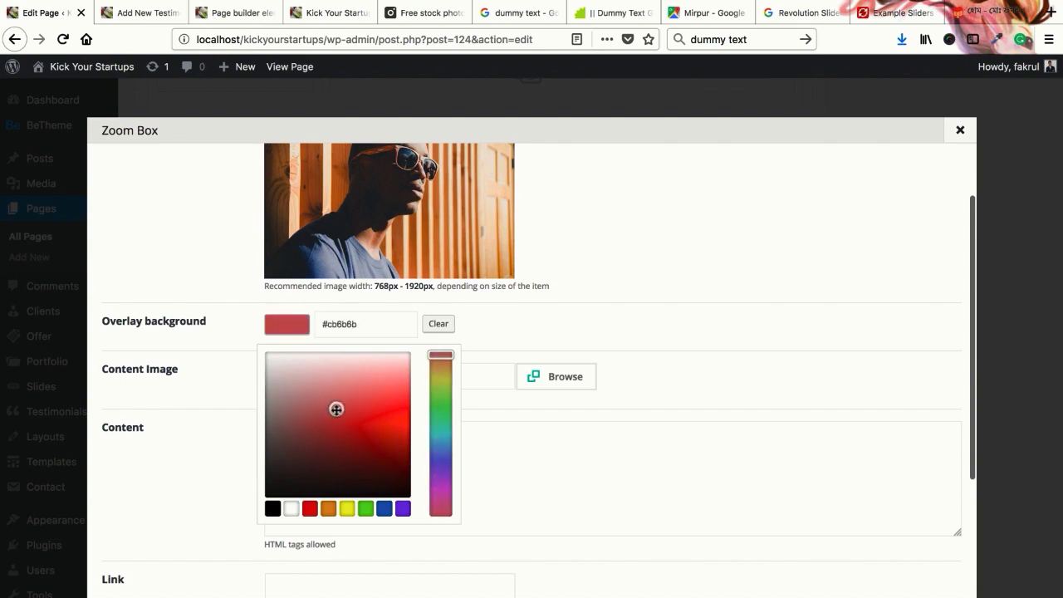
{"action": "left_click", "coordinate": [585, 312]}
Set the couple photo as content image, add 'This is content box' text and a link, then save
{"action": "left_click", "coordinate": [554, 391]}
{"action": "left_click", "coordinate": [644, 231]}
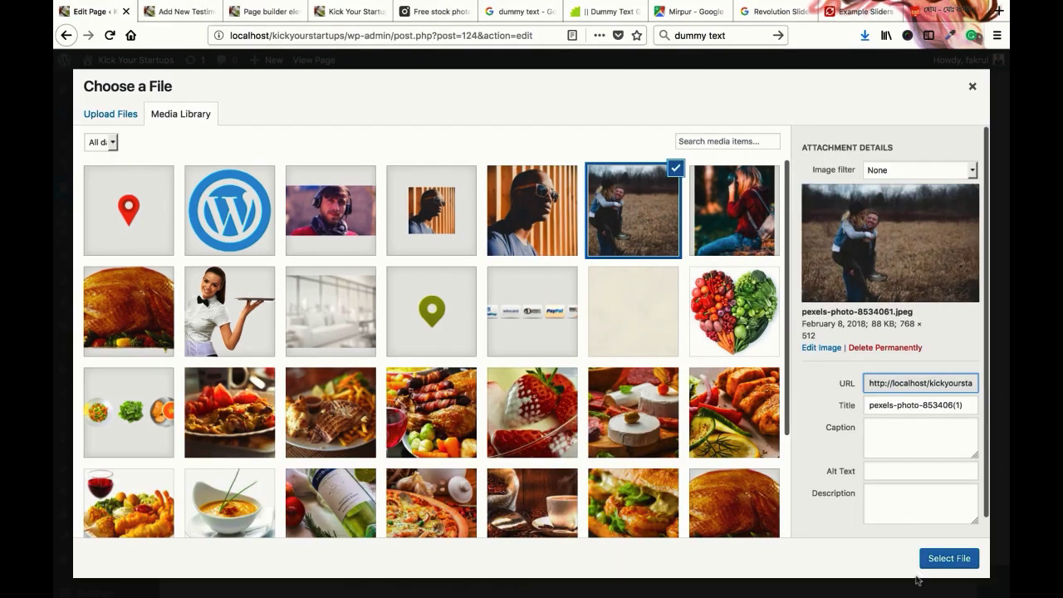
{"action": "left_click", "coordinate": [947, 558]}
{"action": "scroll", "coordinate": [403, 382], "scroll_direction": "down", "scroll_amount": 4}
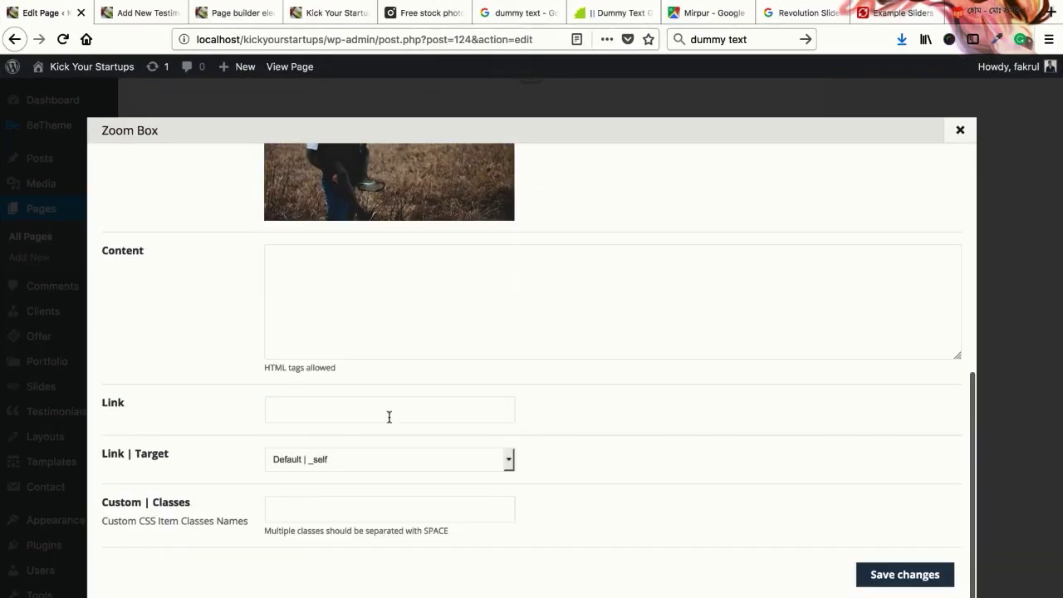
{"action": "left_click", "coordinate": [399, 274]}
{"action": "type", "text": "This is content box"}
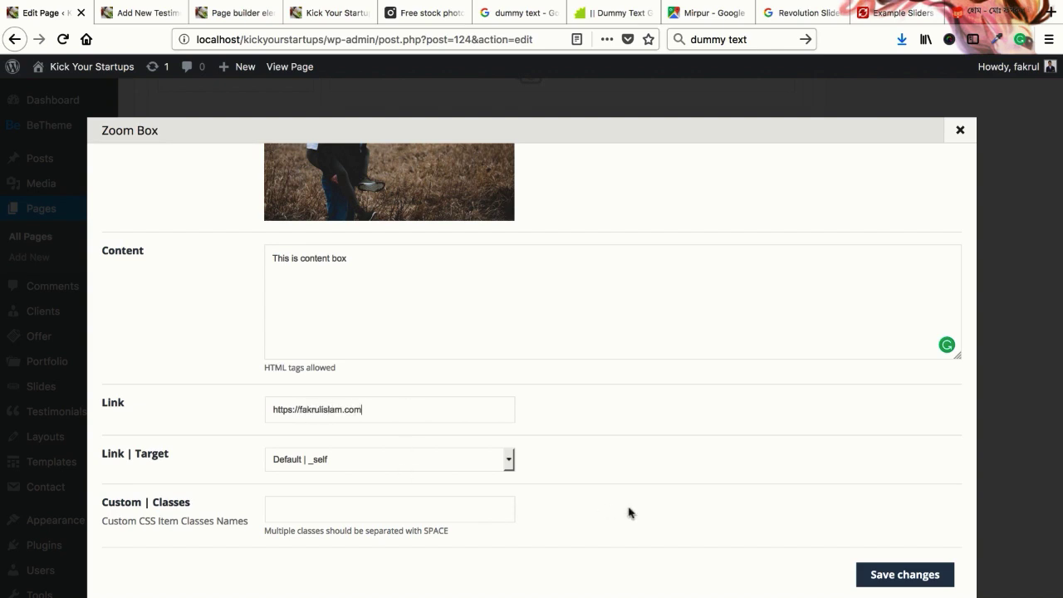
{"action": "left_click", "coordinate": [881, 575]}
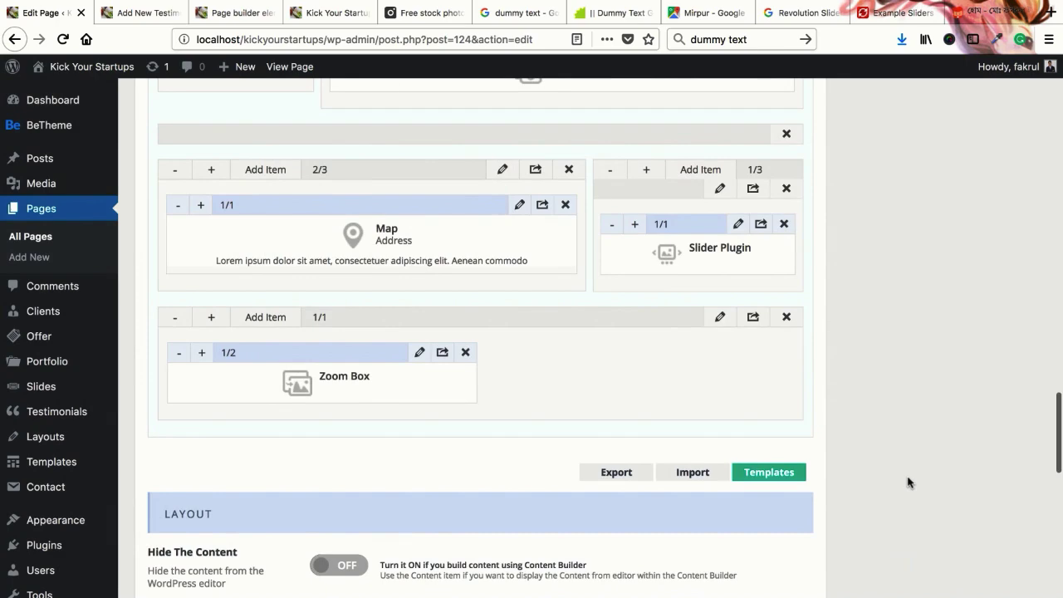
Update the page and reload the live page to view the new Zoom Box
{"action": "scroll", "coordinate": [922, 465], "scroll_direction": "up", "scroll_amount": 15}
{"action": "left_click", "coordinate": [1013, 409]}
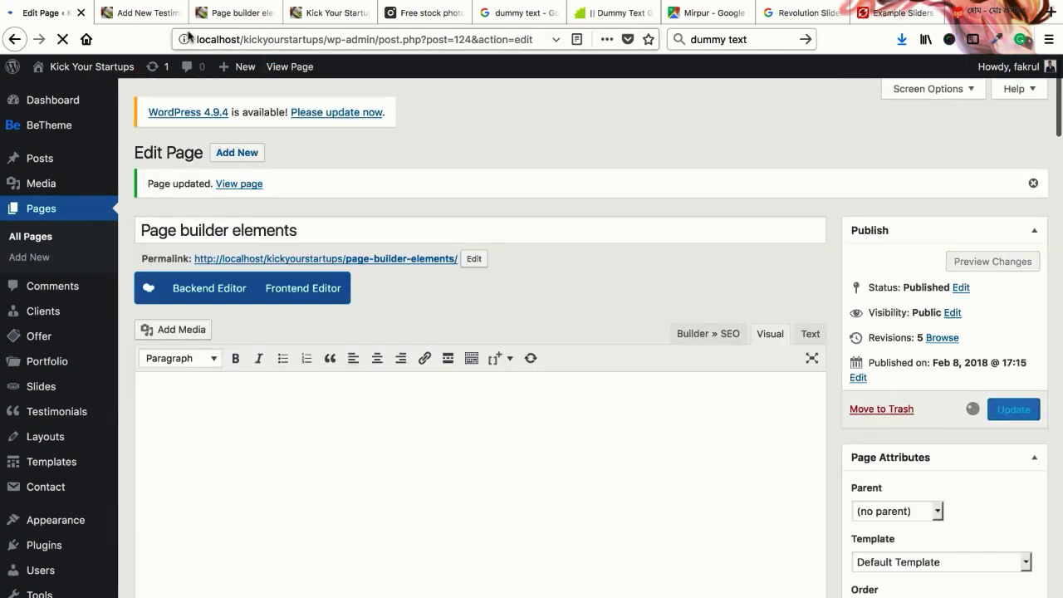
{"action": "right_click", "coordinate": [231, 15]}
{"action": "left_click", "coordinate": [249, 14]}
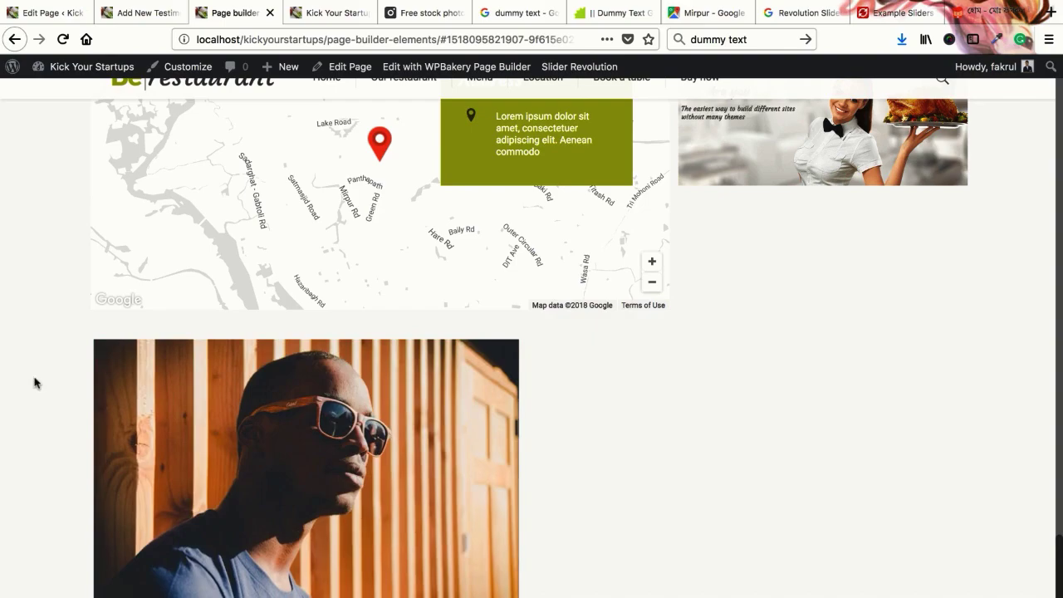
{"action": "scroll", "coordinate": [35, 383], "scroll_direction": "down", "scroll_amount": 1}
{"action": "mouse_move", "coordinate": [267, 397]}
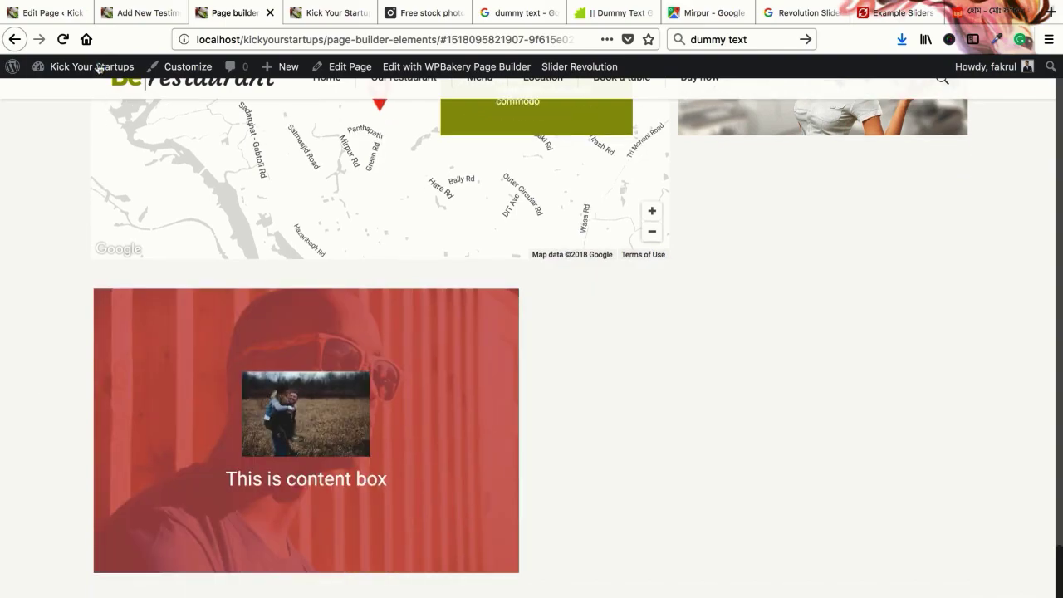
Test the live Zoom Box link to fakrulislam.com, then go back to the page
{"action": "left_click", "coordinate": [50, 13]}
{"action": "scroll", "coordinate": [395, 339], "scroll_direction": "down", "scroll_amount": 10}
{"action": "scroll", "coordinate": [398, 345], "scroll_direction": "down", "scroll_amount": 15}
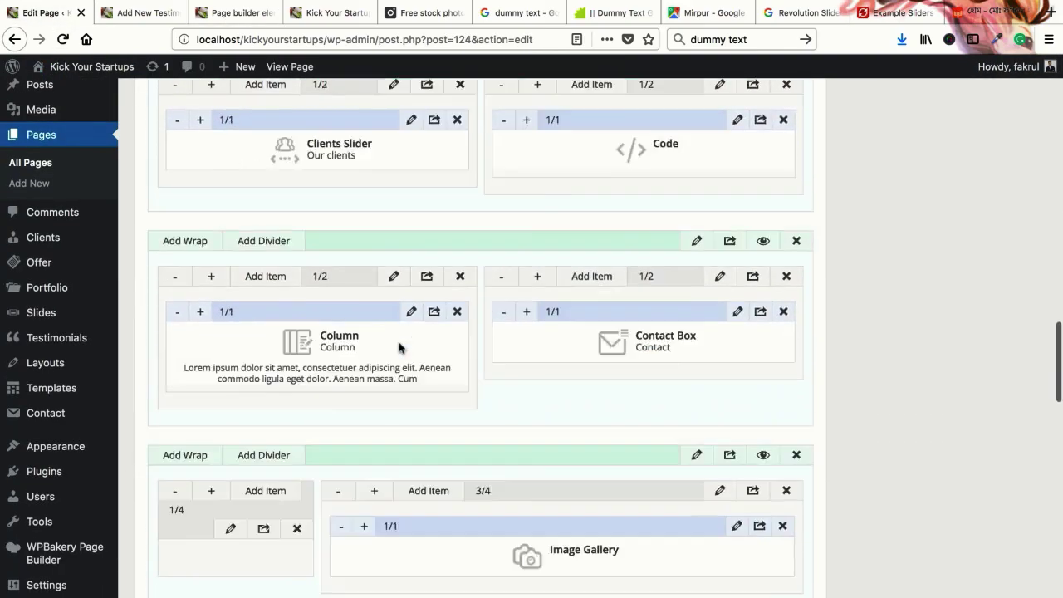
{"action": "scroll", "coordinate": [399, 346], "scroll_direction": "up", "scroll_amount": 8}
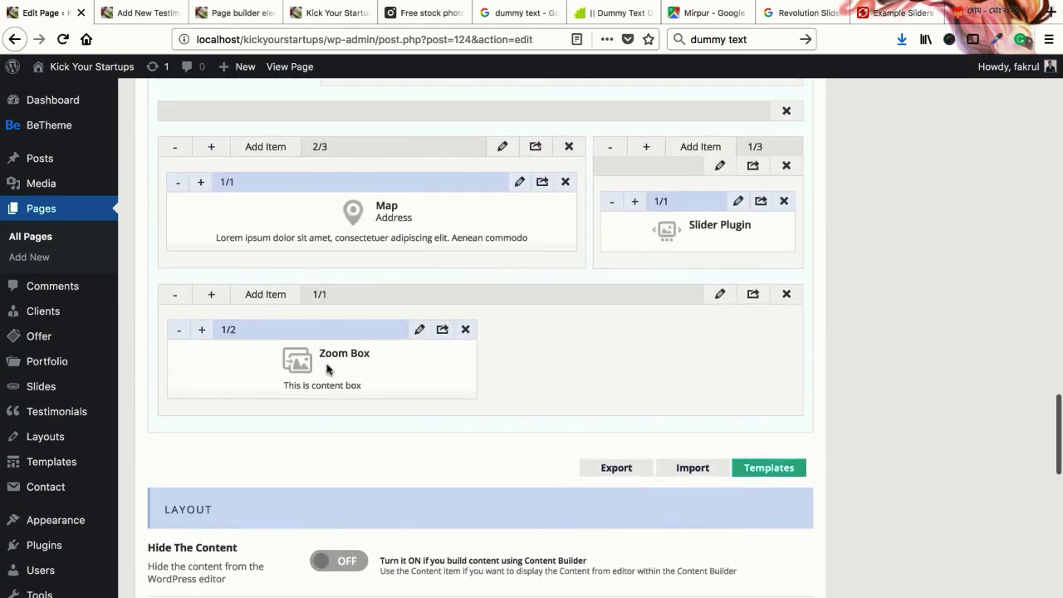
{"action": "left_click", "coordinate": [234, 12]}
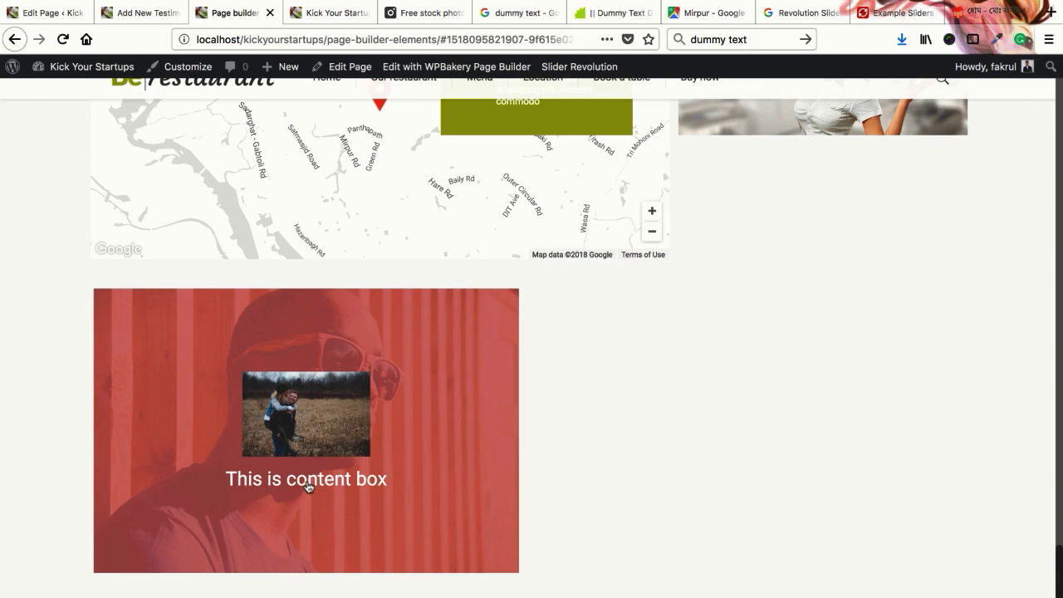
{"action": "left_click", "coordinate": [307, 486]}
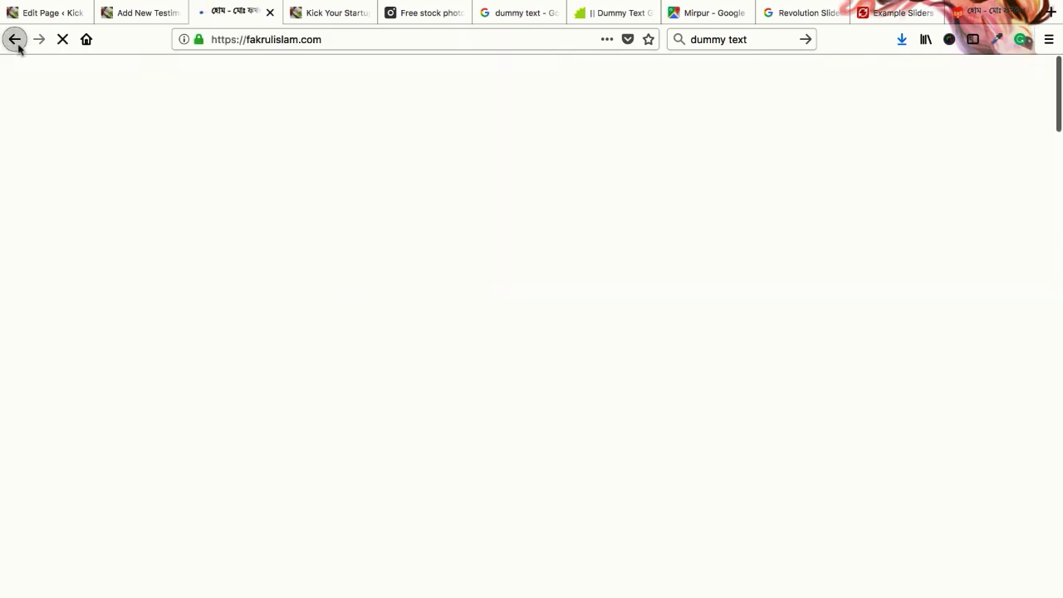
{"action": "left_click", "coordinate": [16, 42]}
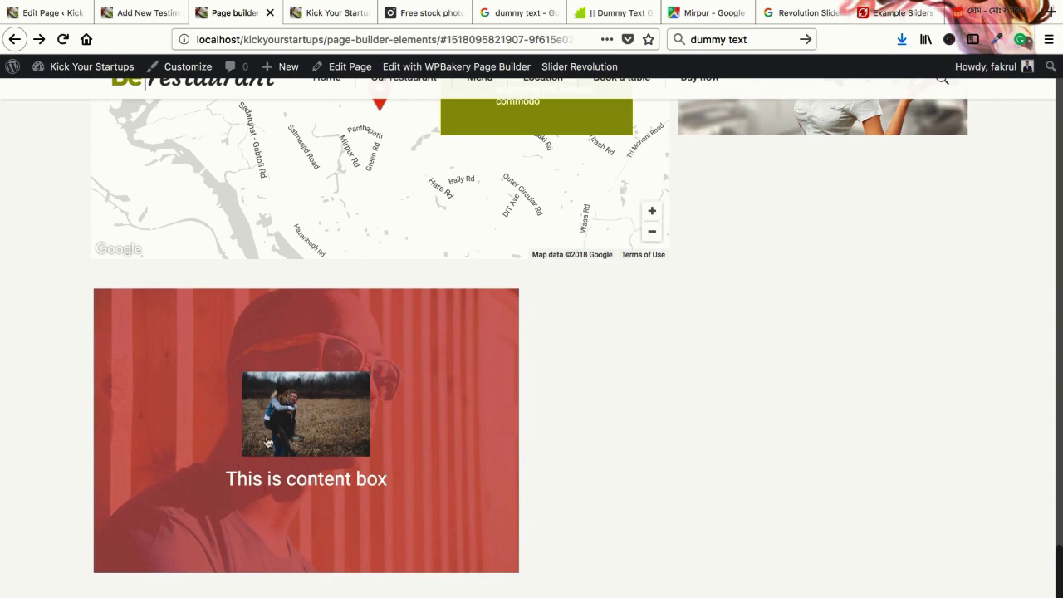
Back in the page builder, open the Add Item element picker on the row
{"action": "left_click", "coordinate": [46, 13]}
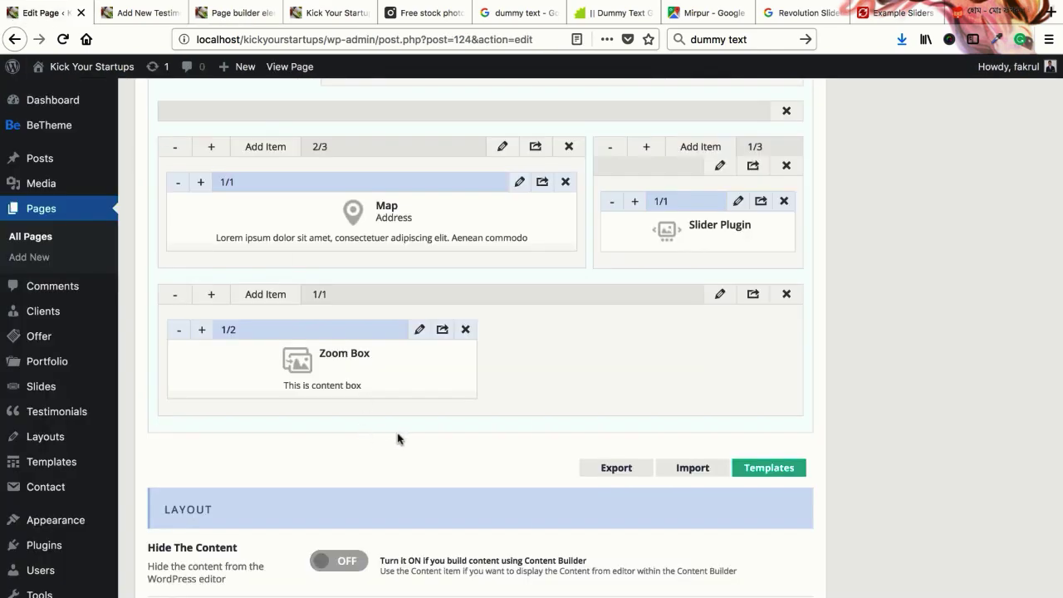
{"action": "scroll", "coordinate": [398, 438], "scroll_direction": "up", "scroll_amount": 1}
{"action": "left_click", "coordinate": [267, 314]}
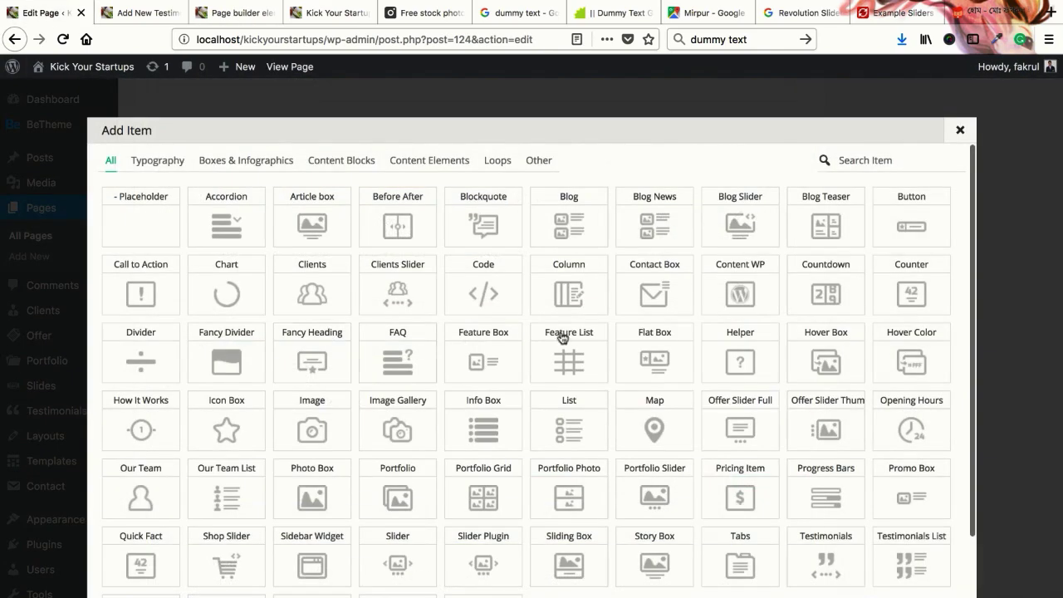
{"action": "scroll", "coordinate": [423, 443], "scroll_direction": "down", "scroll_amount": 2}
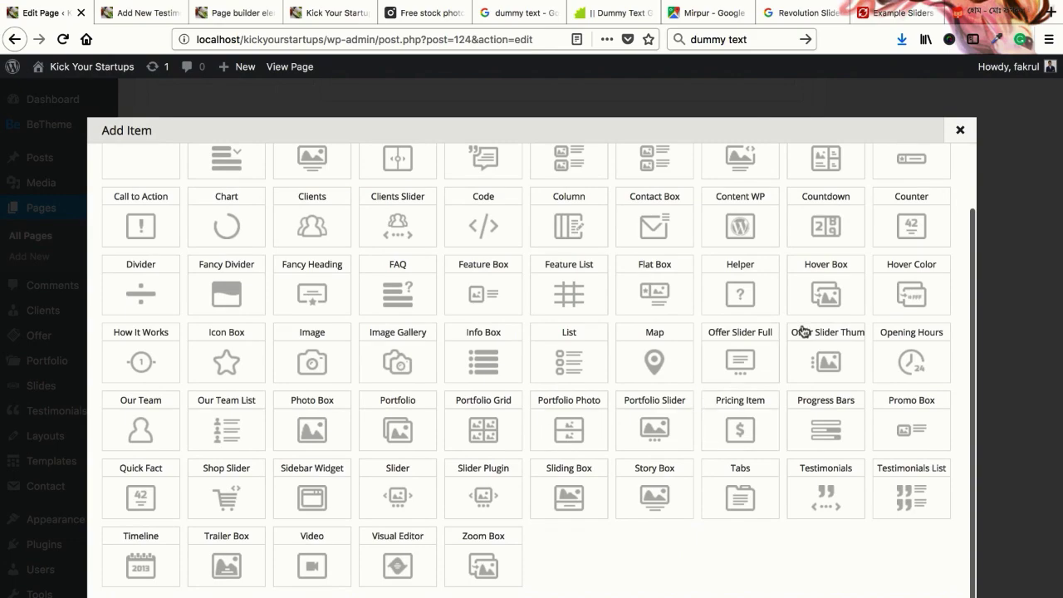
{"action": "scroll", "coordinate": [624, 308], "scroll_direction": "up", "scroll_amount": 2}
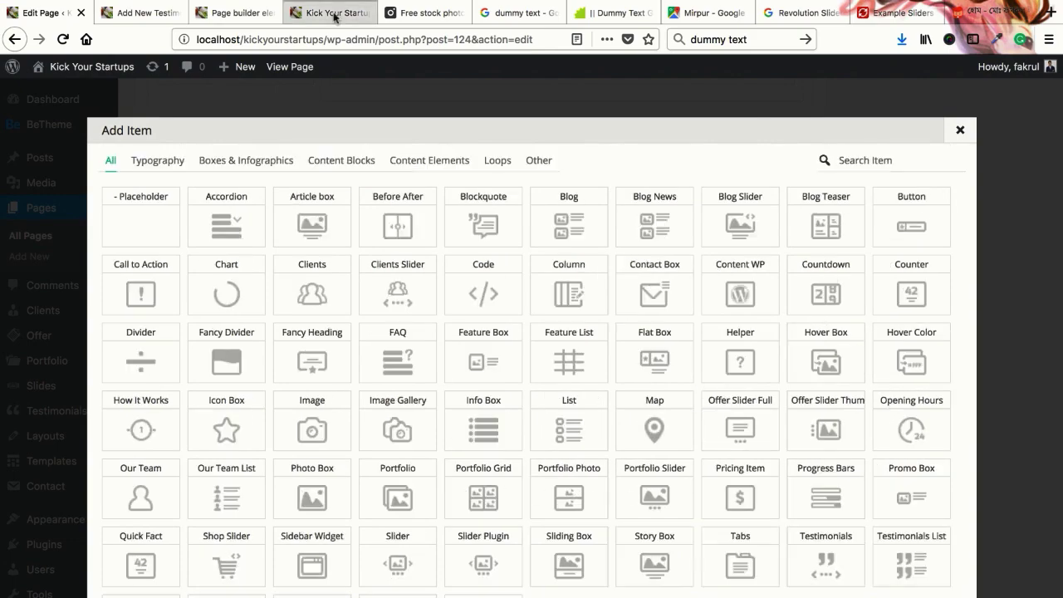
Scroll through the live restaurant site's 'Welcome to Be|chef' sections down to the address map
{"action": "left_click", "coordinate": [335, 13]}
{"action": "scroll", "coordinate": [408, 287], "scroll_direction": "up", "scroll_amount": 10}
{"action": "scroll", "coordinate": [482, 368], "scroll_direction": "down", "scroll_amount": 3}
{"action": "scroll", "coordinate": [480, 368], "scroll_direction": "down", "scroll_amount": 15}
{"action": "scroll", "coordinate": [524, 367], "scroll_direction": "up", "scroll_amount": 2}
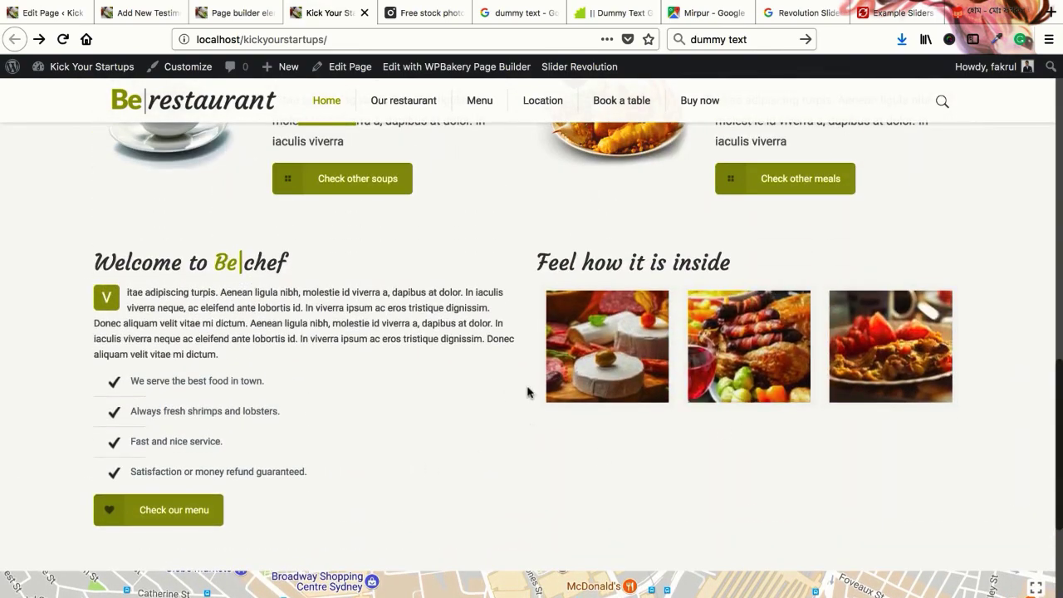
{"action": "scroll", "coordinate": [528, 392], "scroll_direction": "down", "scroll_amount": 4}
{"action": "scroll", "coordinate": [508, 358], "scroll_direction": "up", "scroll_amount": 15}
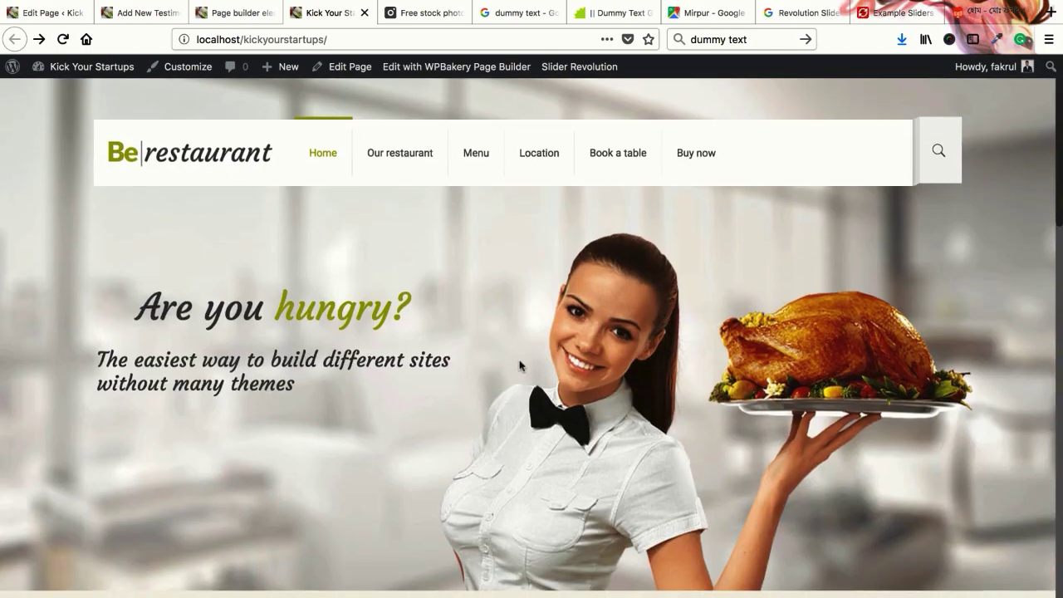
{"action": "scroll", "coordinate": [520, 370], "scroll_direction": "down", "scroll_amount": 5}
{"action": "scroll", "coordinate": [520, 381], "scroll_direction": "down", "scroll_amount": 3}
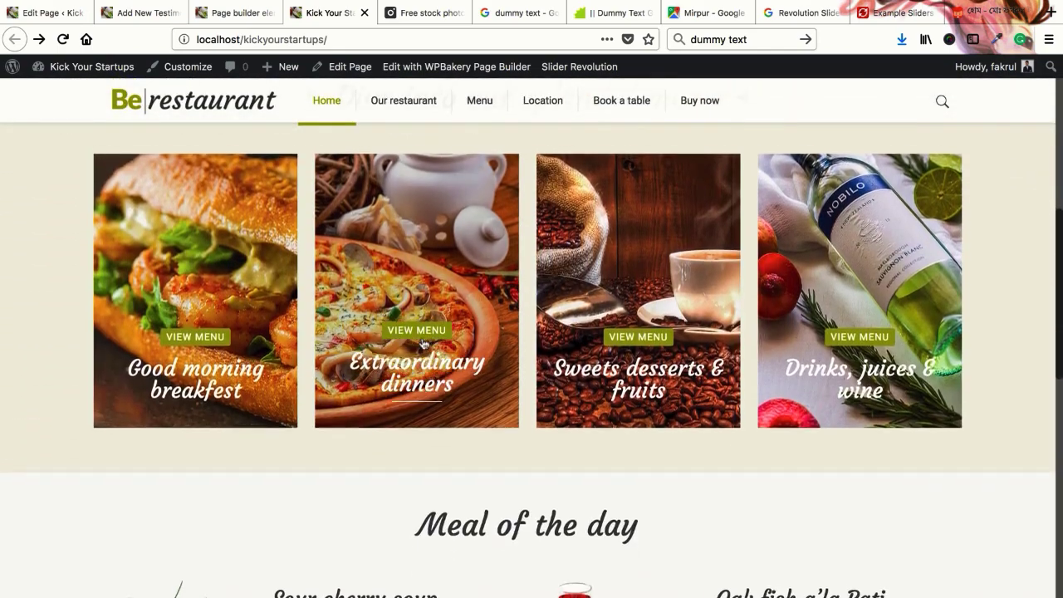
{"action": "scroll", "coordinate": [399, 391], "scroll_direction": "down", "scroll_amount": 5}
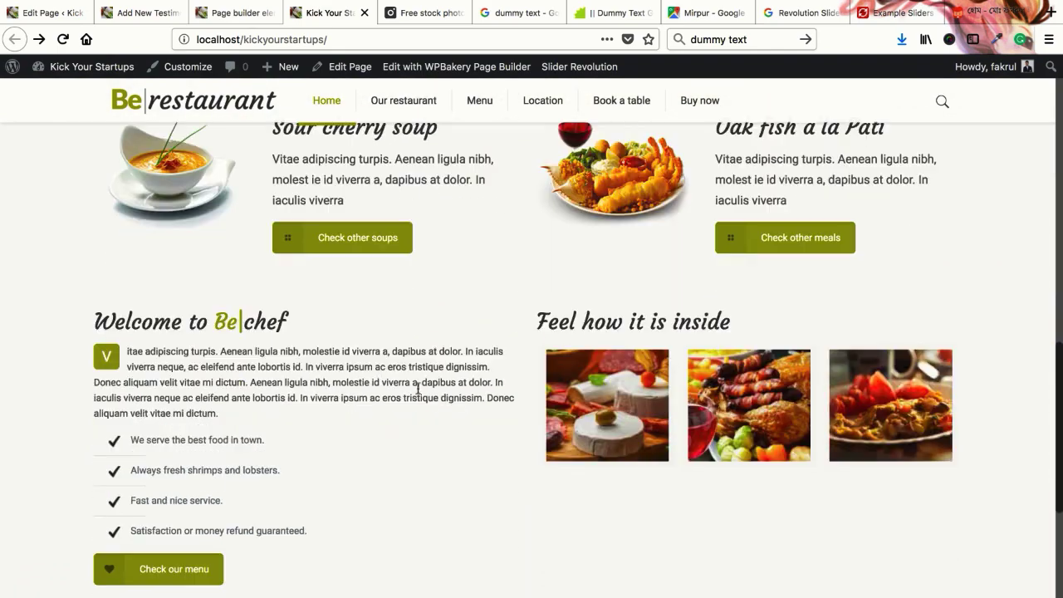
{"action": "scroll", "coordinate": [477, 457], "scroll_direction": "down", "scroll_amount": 5}
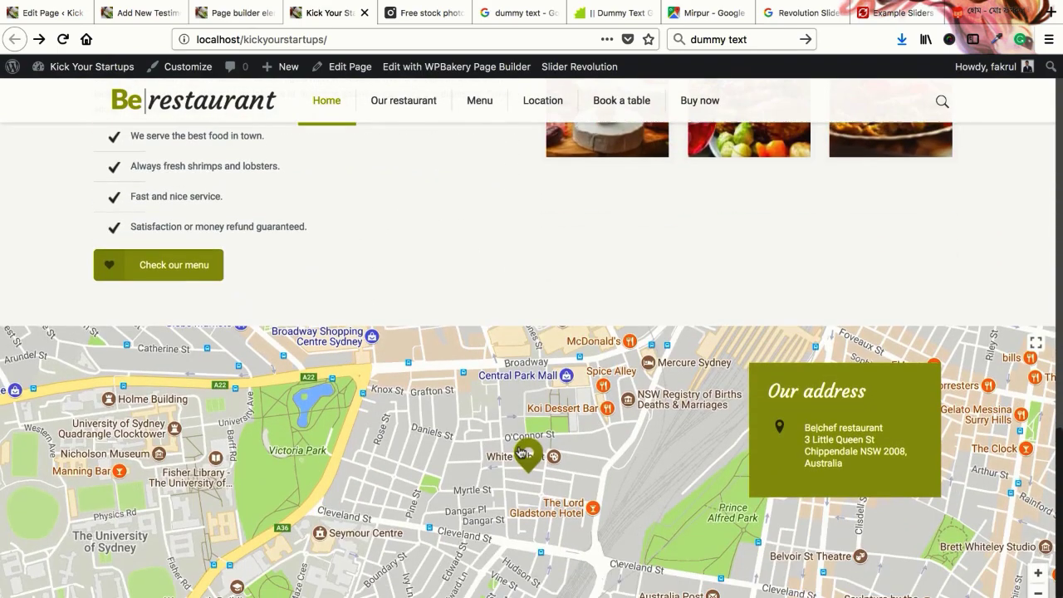
{"action": "scroll", "coordinate": [525, 455], "scroll_direction": "up", "scroll_amount": 5}
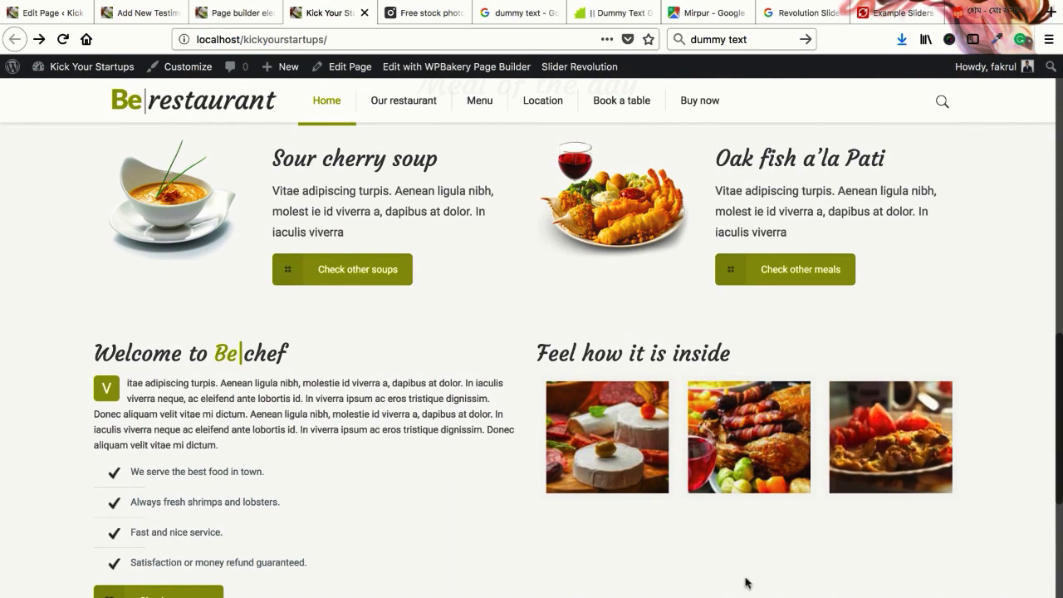
{"action": "scroll", "coordinate": [479, 381], "scroll_direction": "up", "scroll_amount": 10}
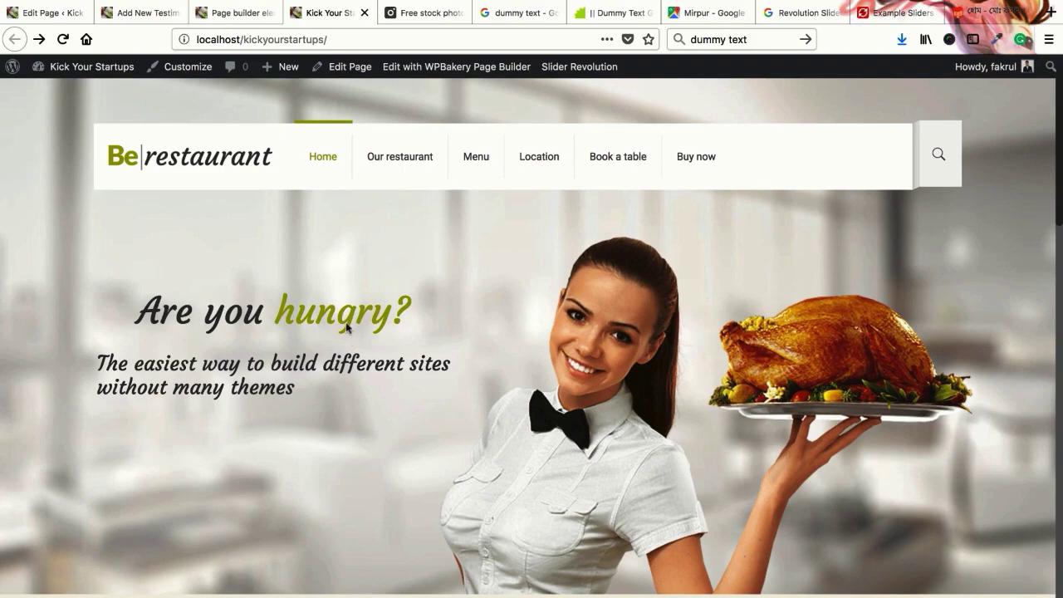
{"action": "scroll", "coordinate": [448, 386], "scroll_direction": "down", "scroll_amount": 10}
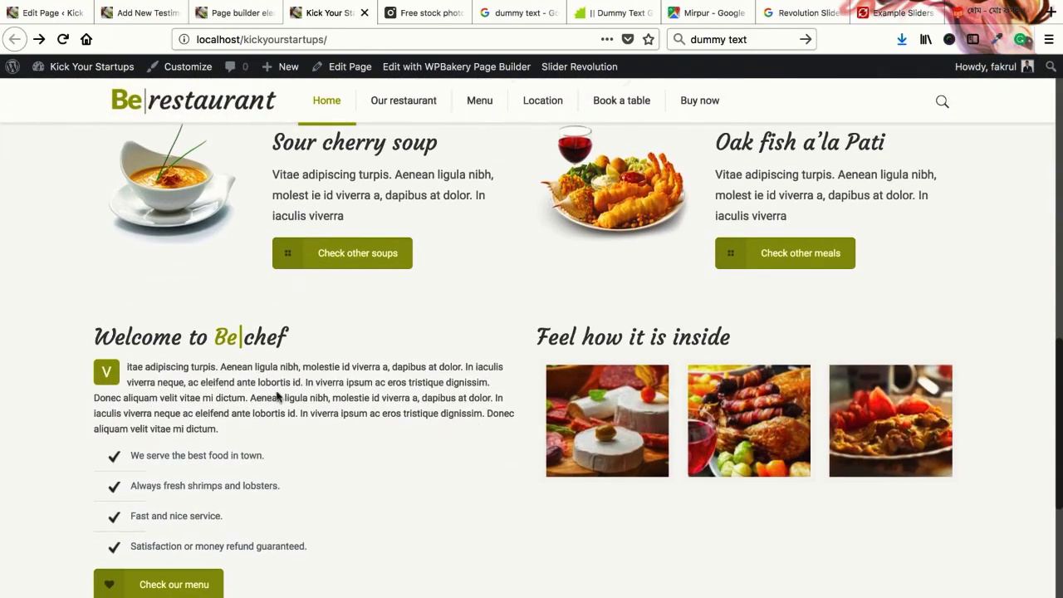
{"action": "scroll", "coordinate": [363, 441], "scroll_direction": "down", "scroll_amount": 5}
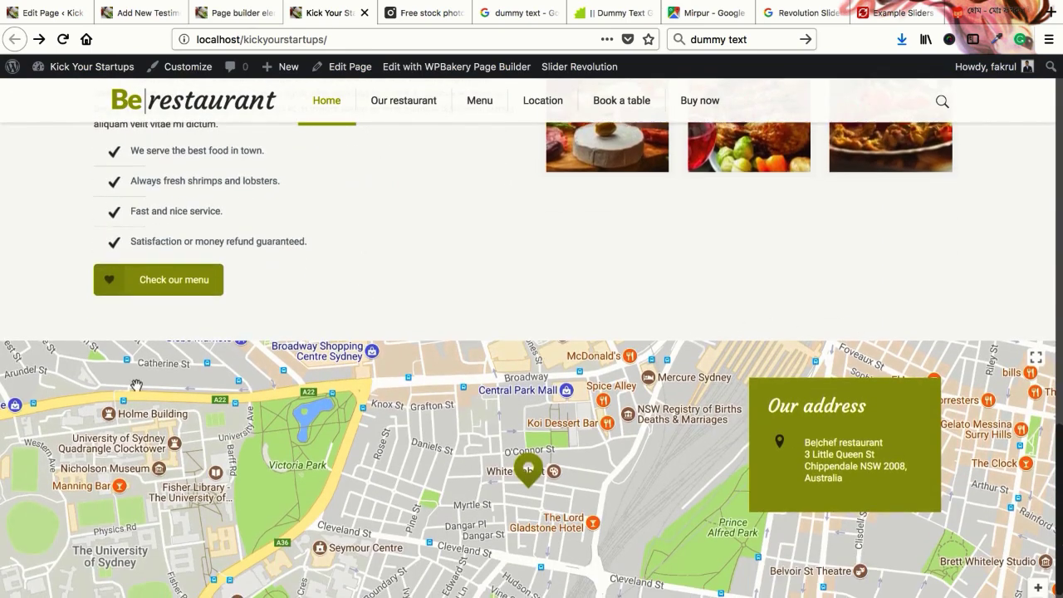
{"action": "scroll", "coordinate": [472, 370], "scroll_direction": "up", "scroll_amount": 3}
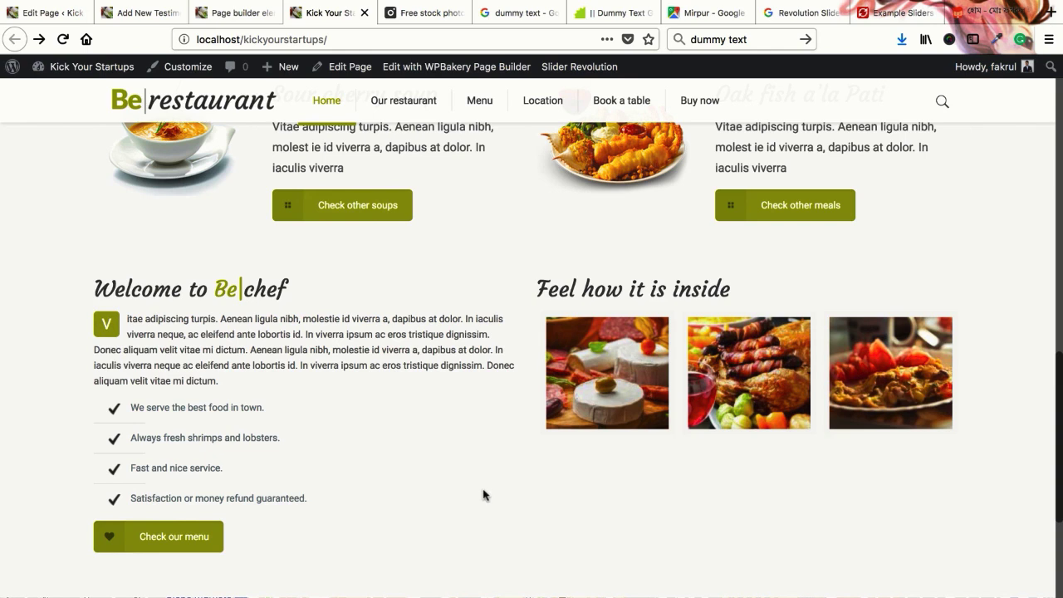
{"action": "scroll", "coordinate": [471, 414], "scroll_direction": "down", "scroll_amount": 1}
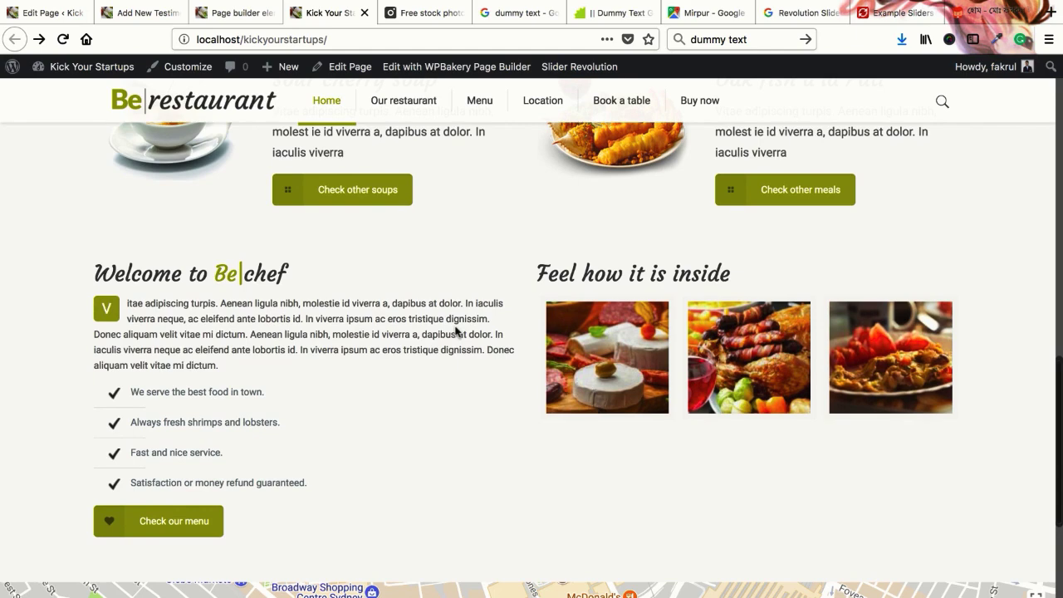
In the page editor, browse the Add Item element grid from Accordion to Zoom Box
{"action": "left_click", "coordinate": [51, 12]}
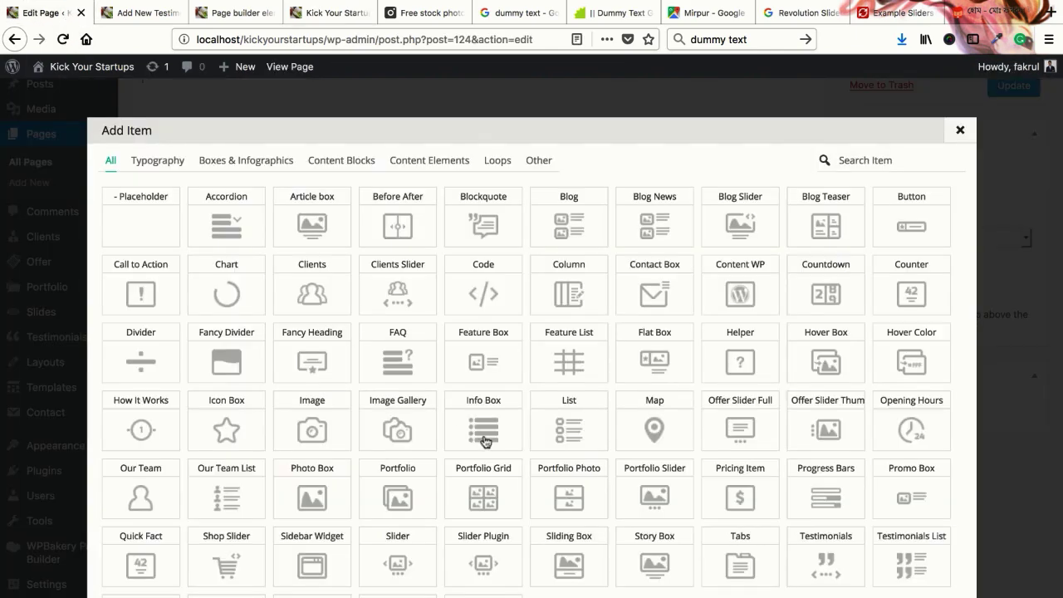
{"action": "scroll", "coordinate": [707, 422], "scroll_direction": "down", "scroll_amount": 2}
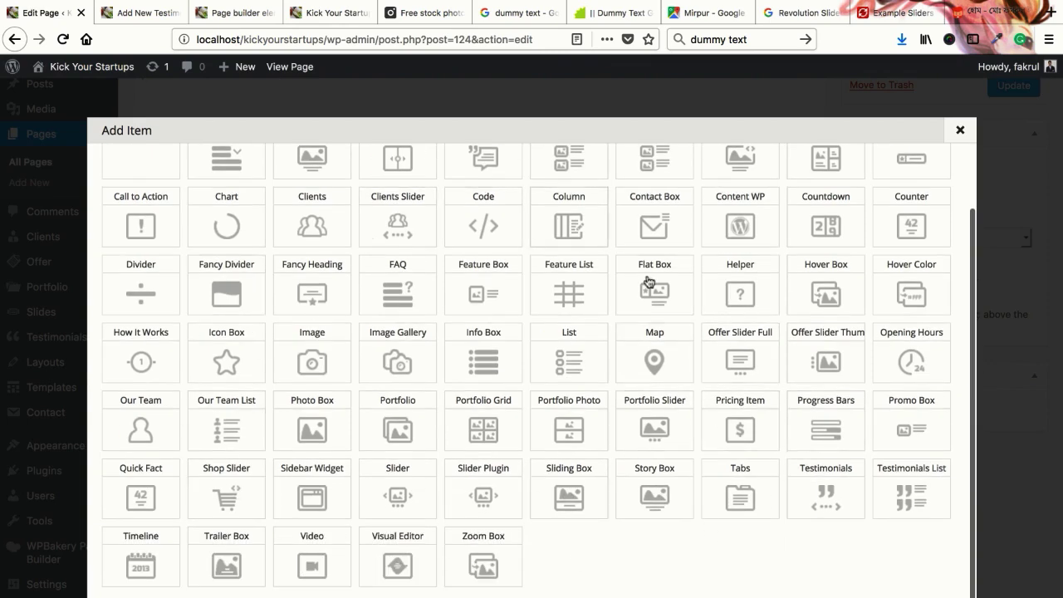
{"action": "scroll", "coordinate": [312, 374], "scroll_direction": "up", "scroll_amount": 1}
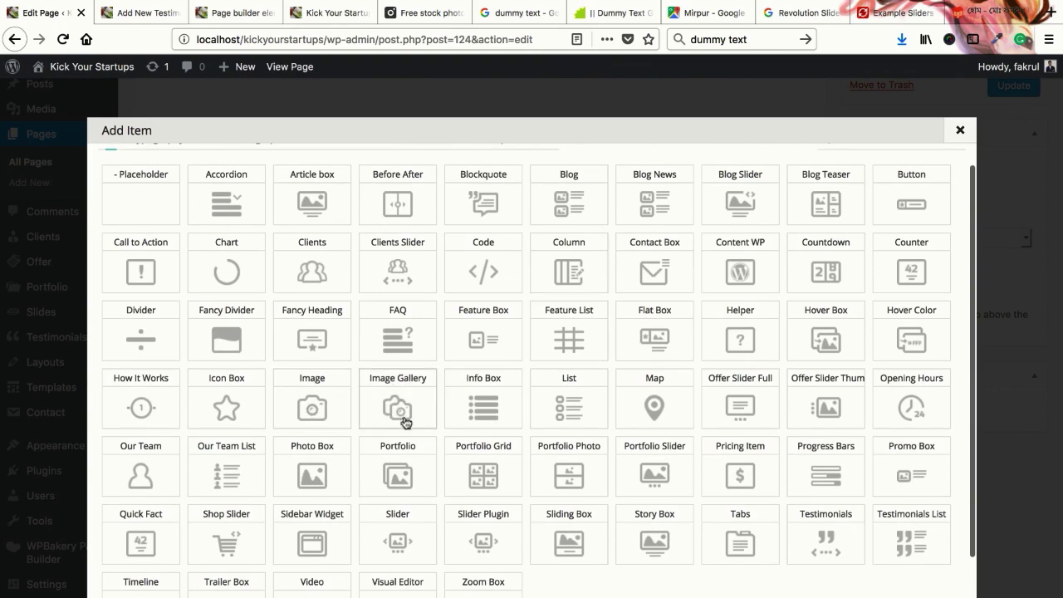
{"action": "scroll", "coordinate": [339, 411], "scroll_direction": "down", "scroll_amount": 1}
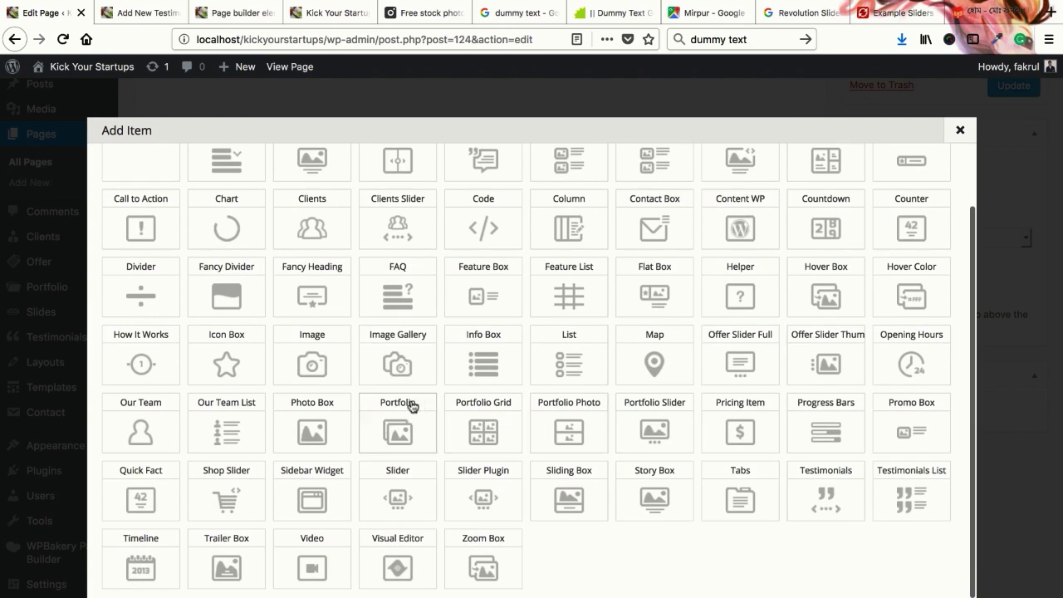
{"action": "scroll", "coordinate": [411, 406], "scroll_direction": "down", "scroll_amount": 1}
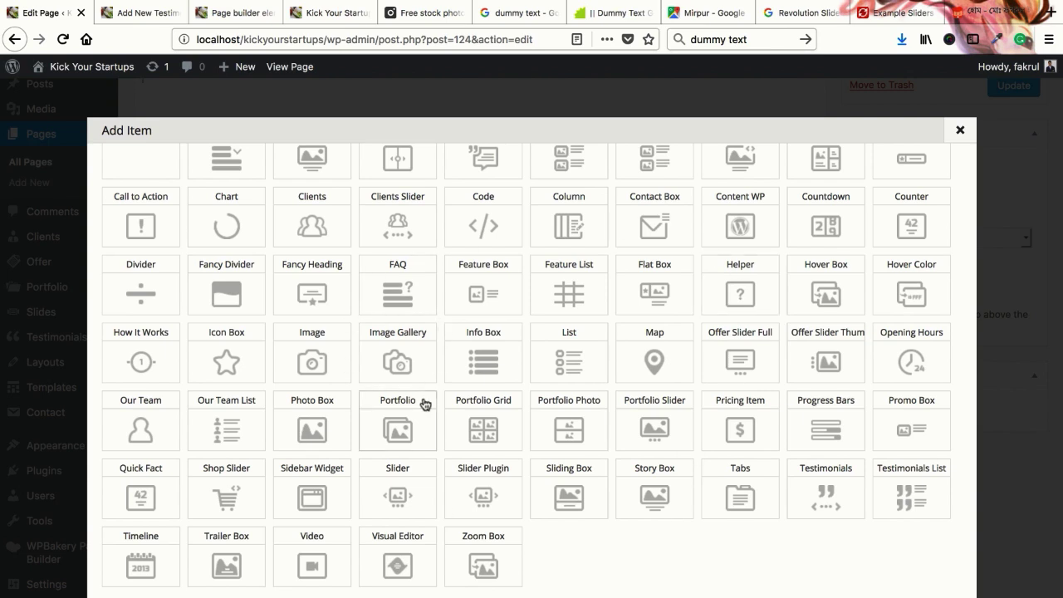
Add a Portfolio Grid item to the row and widen it to 1/2
{"action": "left_click", "coordinate": [491, 428]}
{"action": "scroll", "coordinate": [488, 423], "scroll_direction": "down", "scroll_amount": 20}
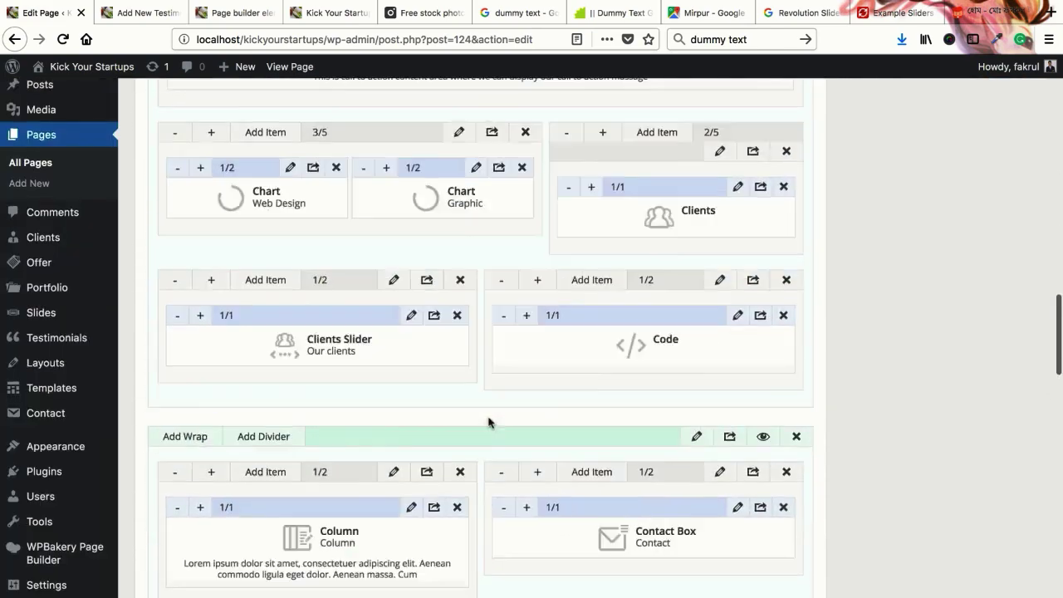
{"action": "scroll", "coordinate": [489, 423], "scroll_direction": "up", "scroll_amount": 7}
{"action": "scroll", "coordinate": [488, 423], "scroll_direction": "up", "scroll_amount": 3}
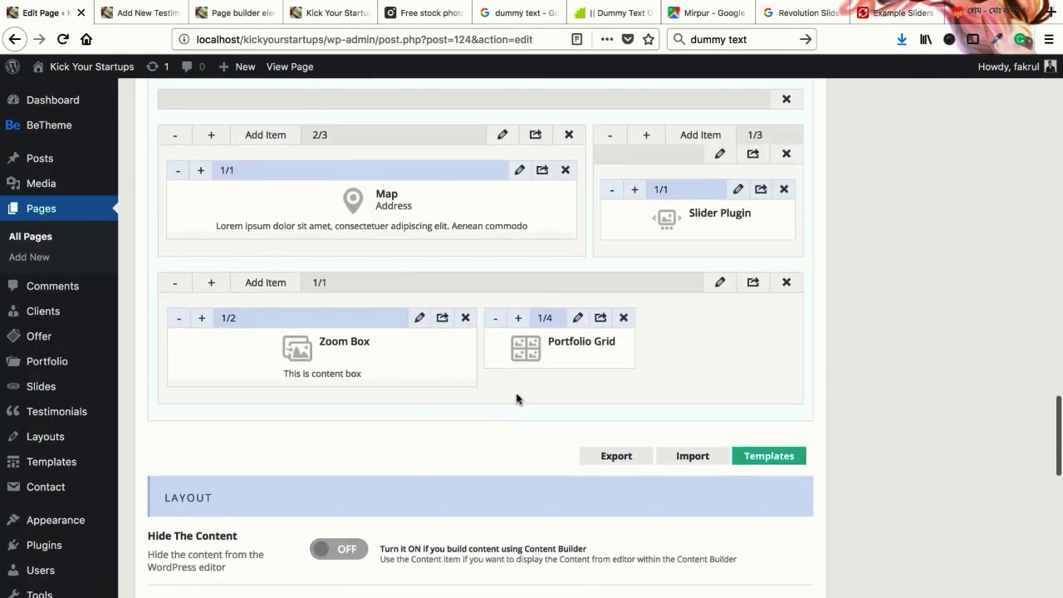
{"action": "left_click", "coordinate": [518, 318]}
{"action": "left_click", "coordinate": [519, 317]}
Inspect the Portfolio Grid, Slider Plugin and Map settings dialogs without changing them
{"action": "left_click", "coordinate": [735, 319]}
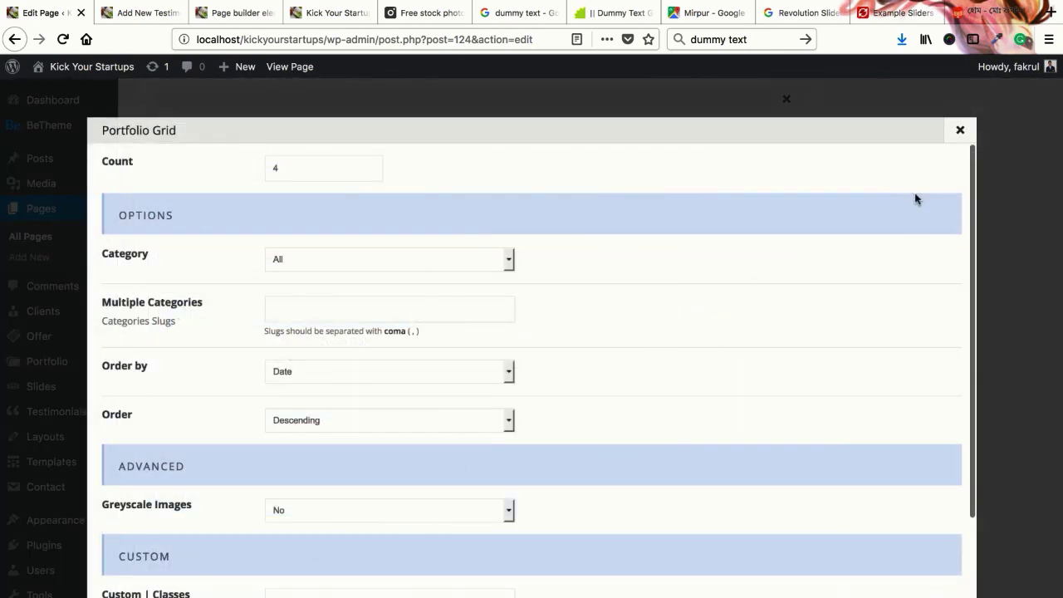
{"action": "left_click", "coordinate": [960, 131]}
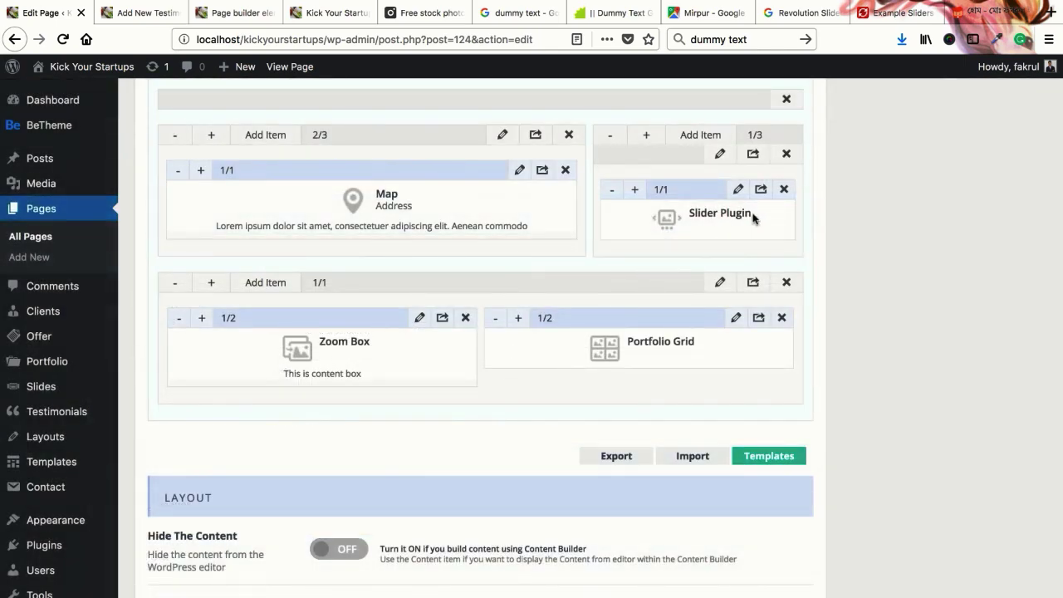
{"action": "left_click", "coordinate": [738, 189]}
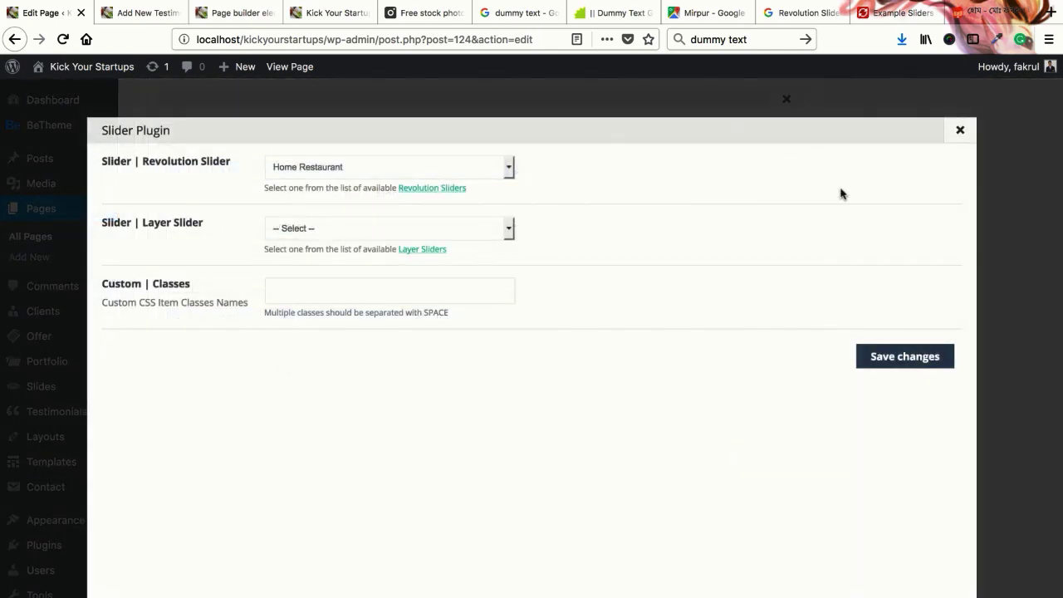
{"action": "left_click", "coordinate": [960, 132]}
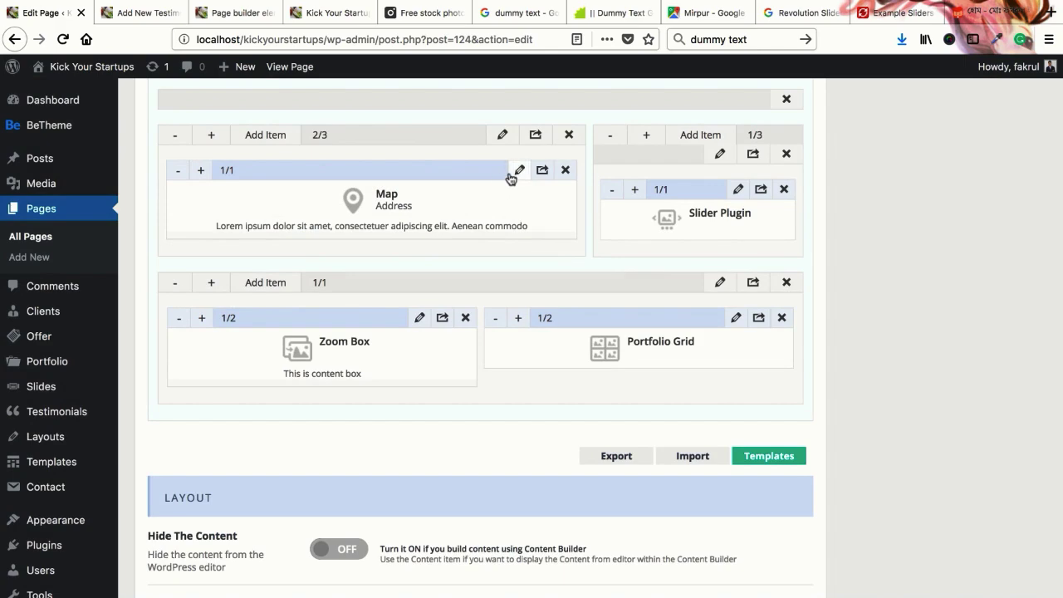
{"action": "left_click", "coordinate": [518, 170]}
{"action": "scroll", "coordinate": [320, 278], "scroll_direction": "down", "scroll_amount": 3}
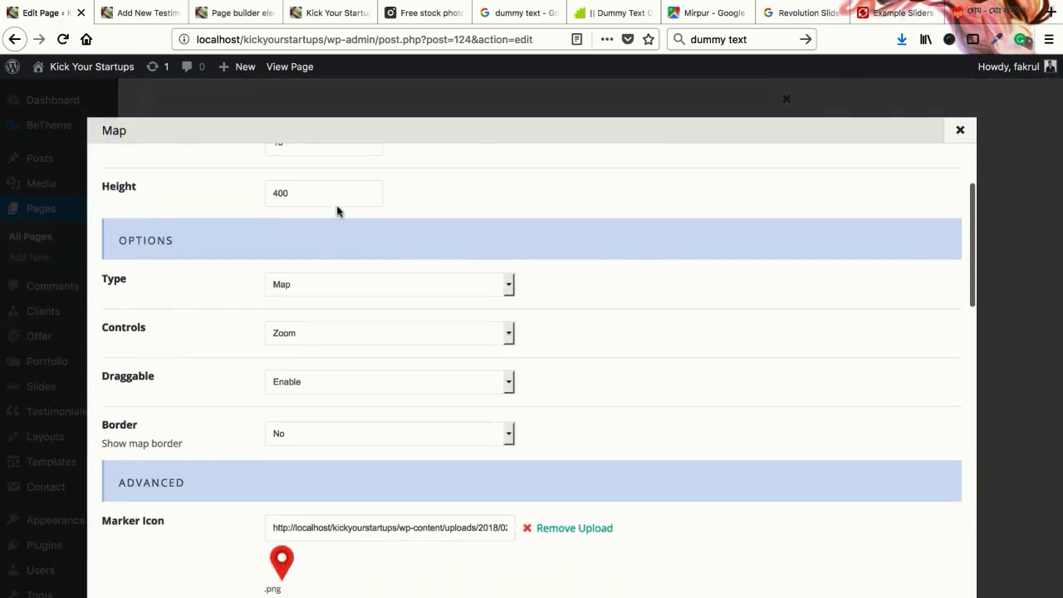
{"action": "scroll", "coordinate": [648, 301], "scroll_direction": "up", "scroll_amount": 3}
{"action": "left_click", "coordinate": [960, 131]}
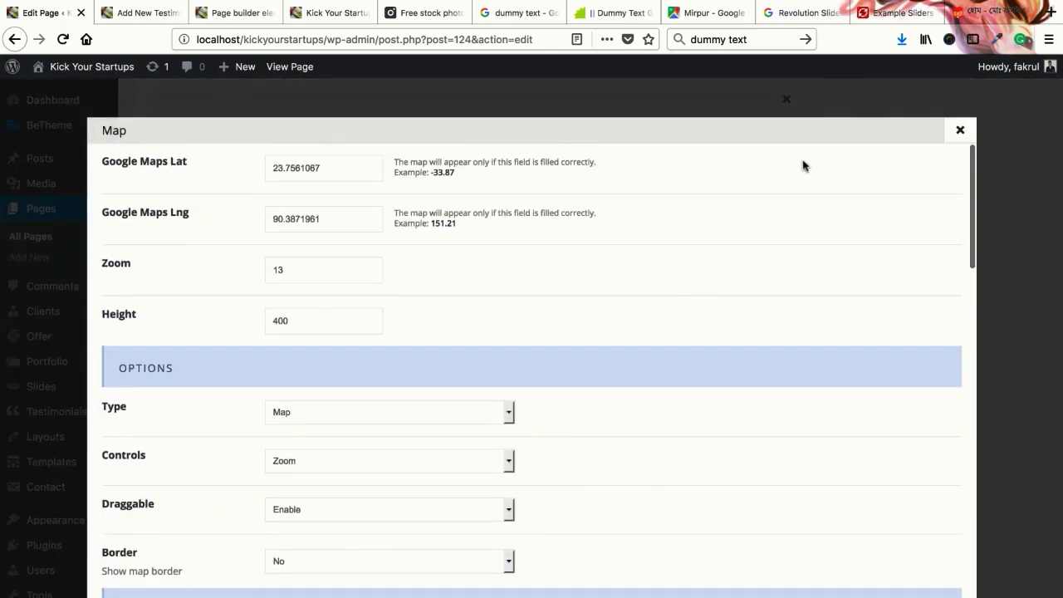
{"action": "scroll", "coordinate": [540, 349], "scroll_direction": "down", "scroll_amount": 1}
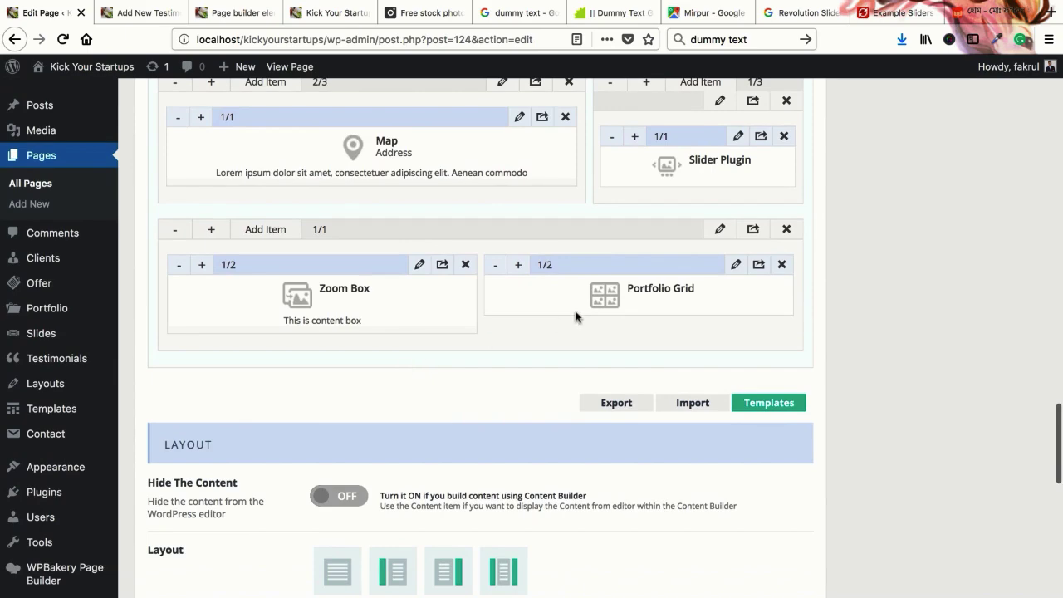
{"action": "left_click", "coordinate": [420, 265]}
{"action": "scroll", "coordinate": [299, 338], "scroll_direction": "down", "scroll_amount": 8}
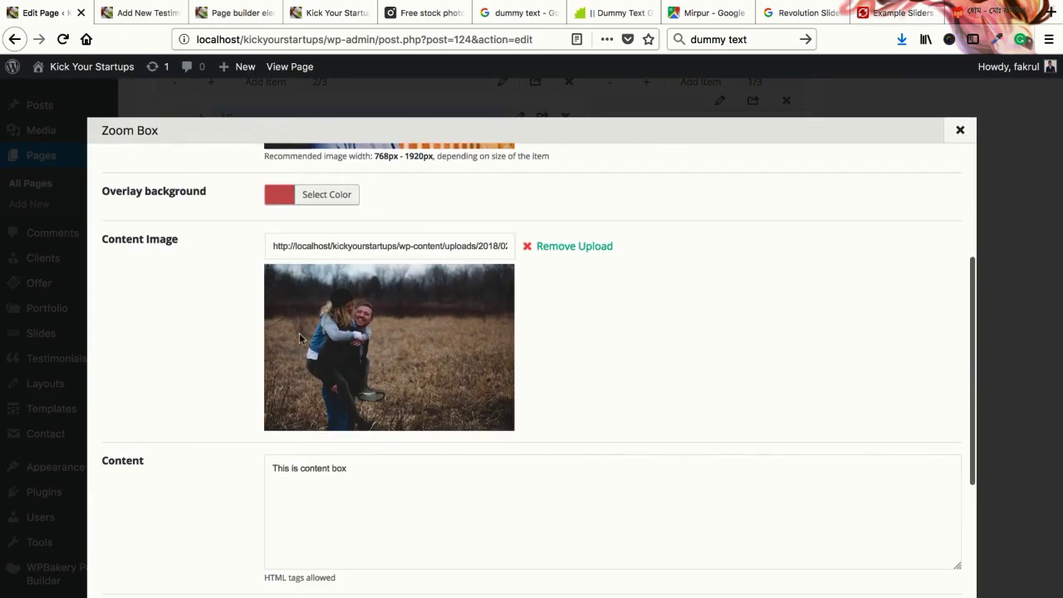
{"action": "scroll", "coordinate": [348, 326], "scroll_direction": "up", "scroll_amount": 8}
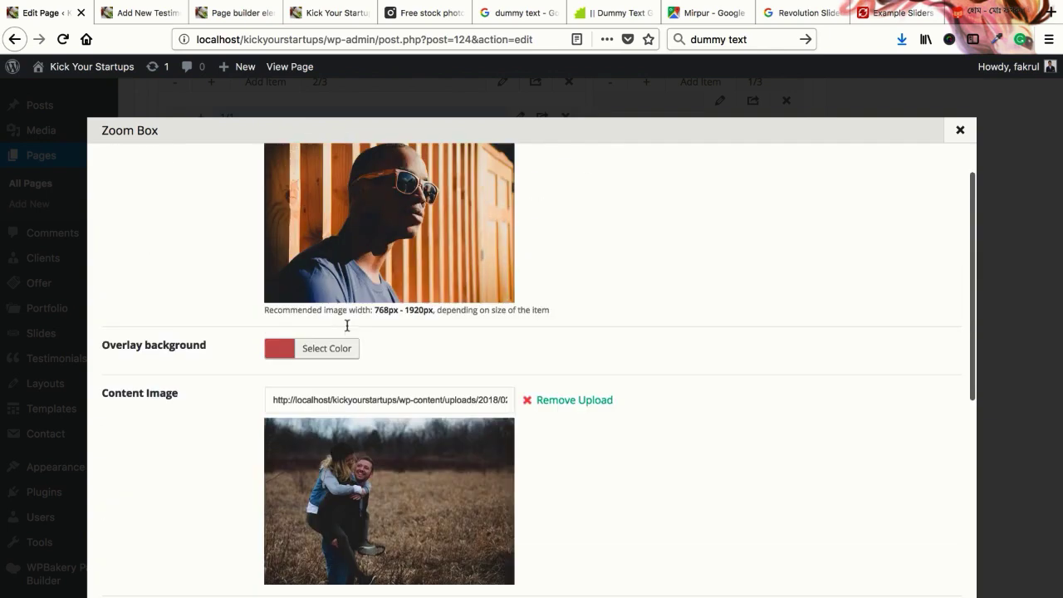
{"action": "scroll", "coordinate": [382, 297], "scroll_direction": "down", "scroll_amount": 8}
{"action": "left_click", "coordinate": [355, 353]}
{"action": "scroll", "coordinate": [355, 352], "scroll_direction": "down", "scroll_amount": 1}
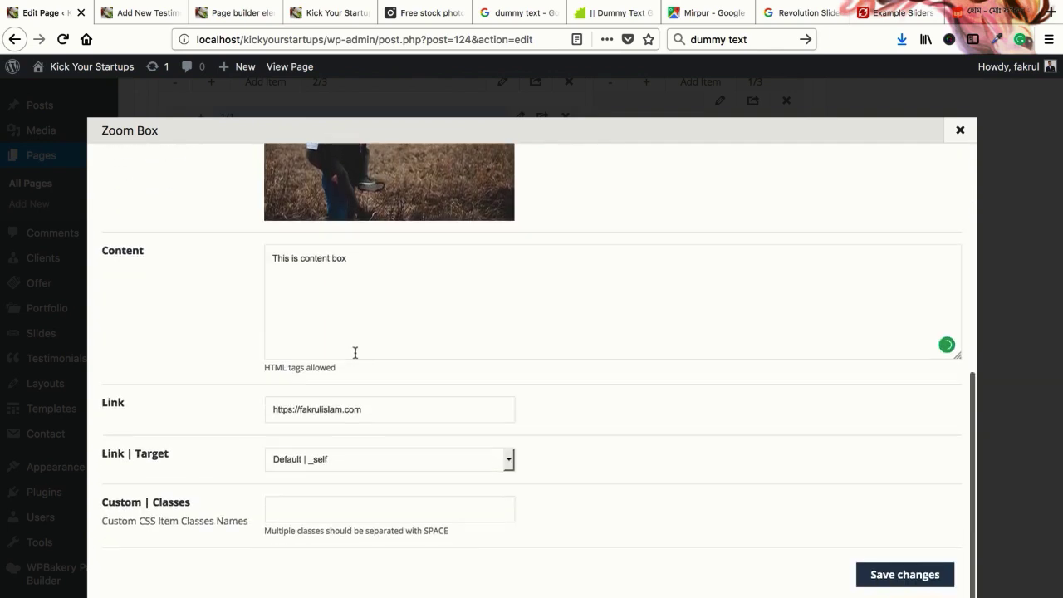
{"action": "left_click", "coordinate": [352, 463]}
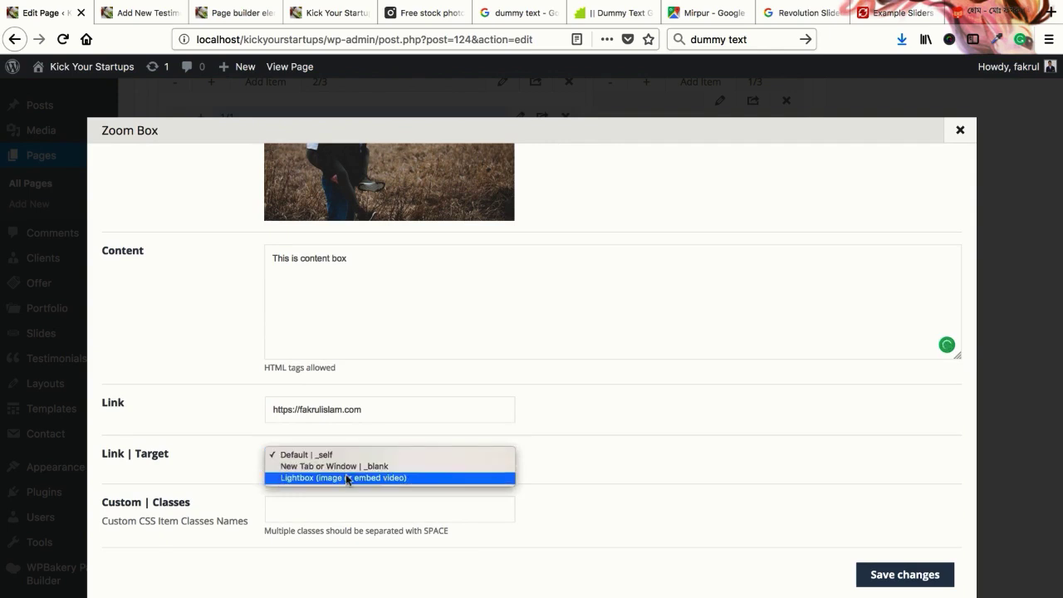
{"action": "left_click", "coordinate": [348, 454]}
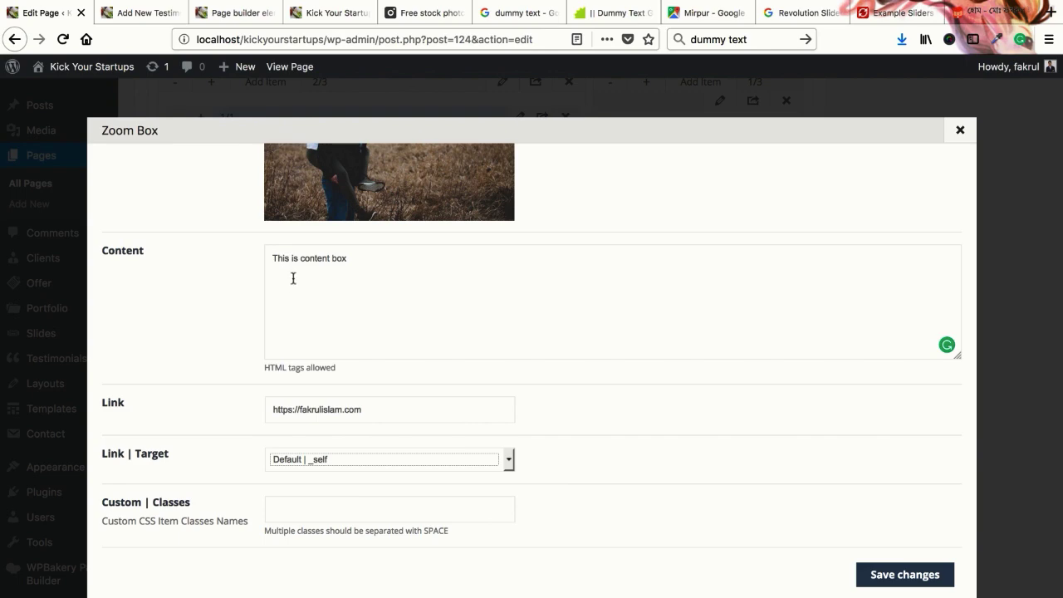
{"action": "left_click", "coordinate": [237, 12]}
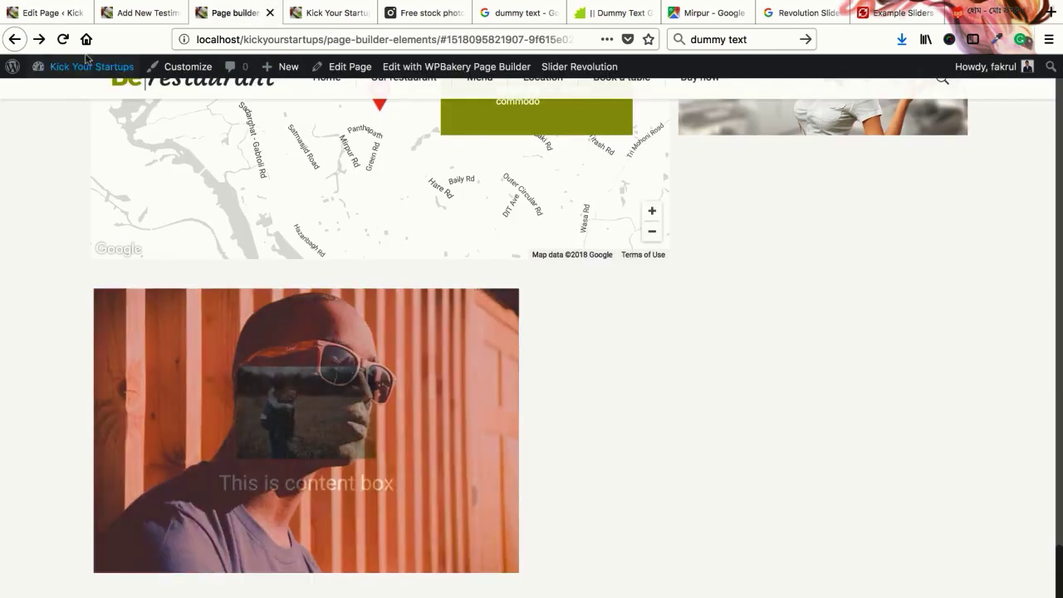
{"action": "left_click", "coordinate": [49, 15]}
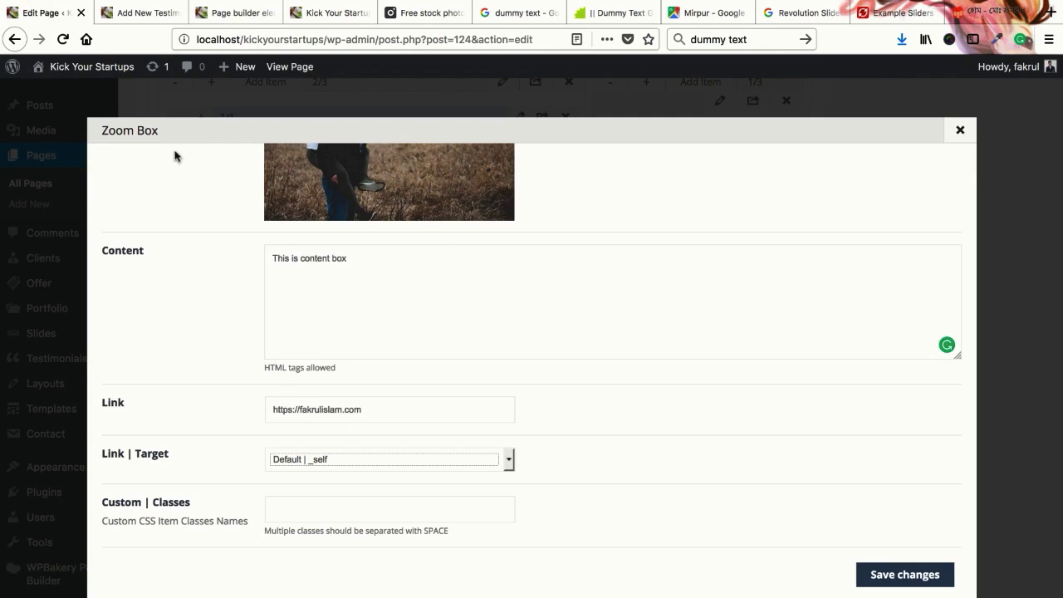
{"action": "scroll", "coordinate": [181, 321], "scroll_direction": "up", "scroll_amount": 5}
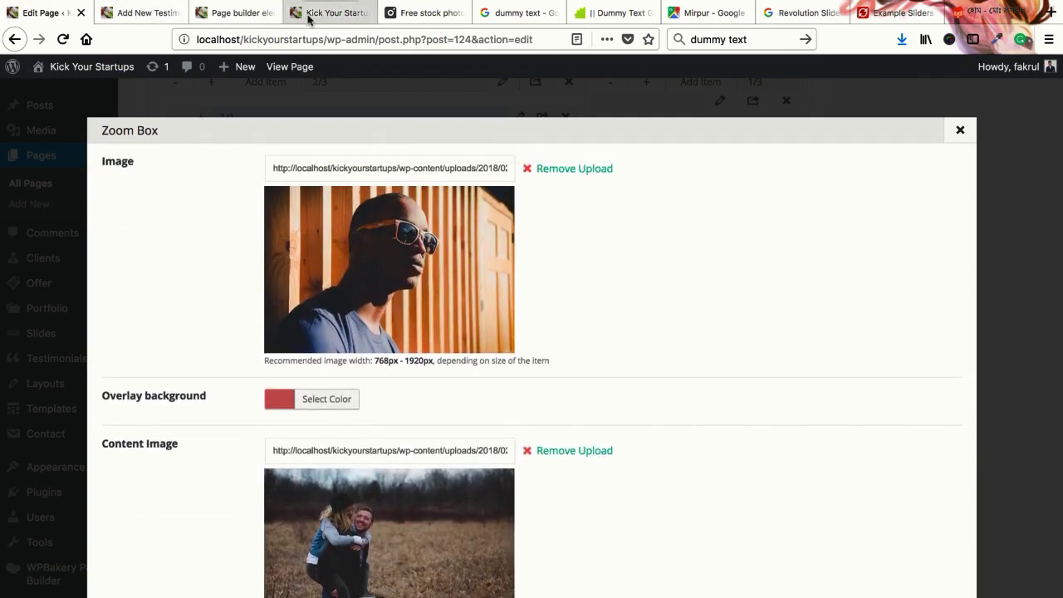
{"action": "left_click", "coordinate": [234, 12]}
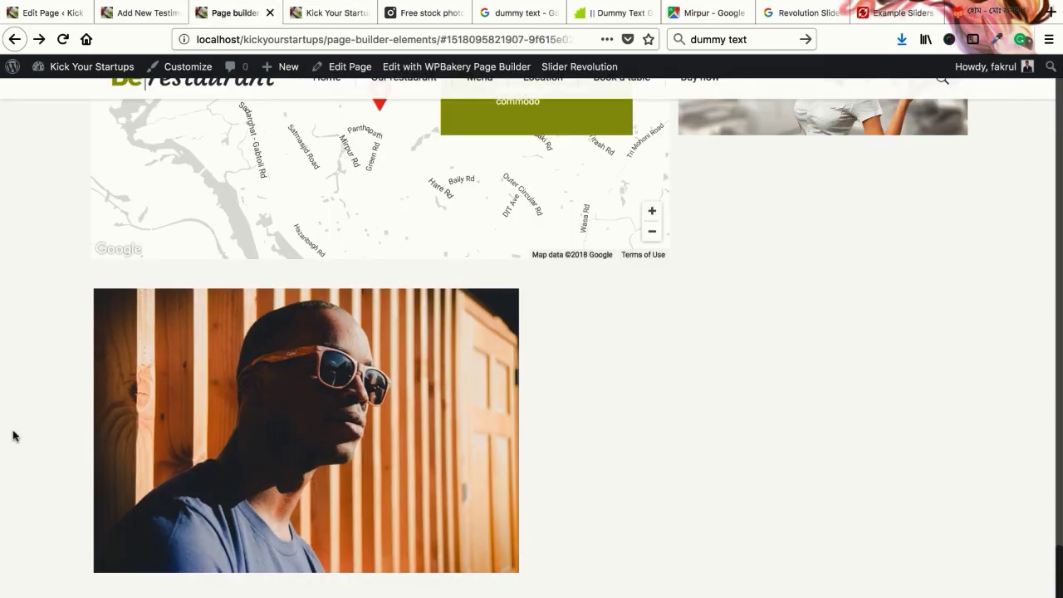
{"action": "mouse_move", "coordinate": [301, 416]}
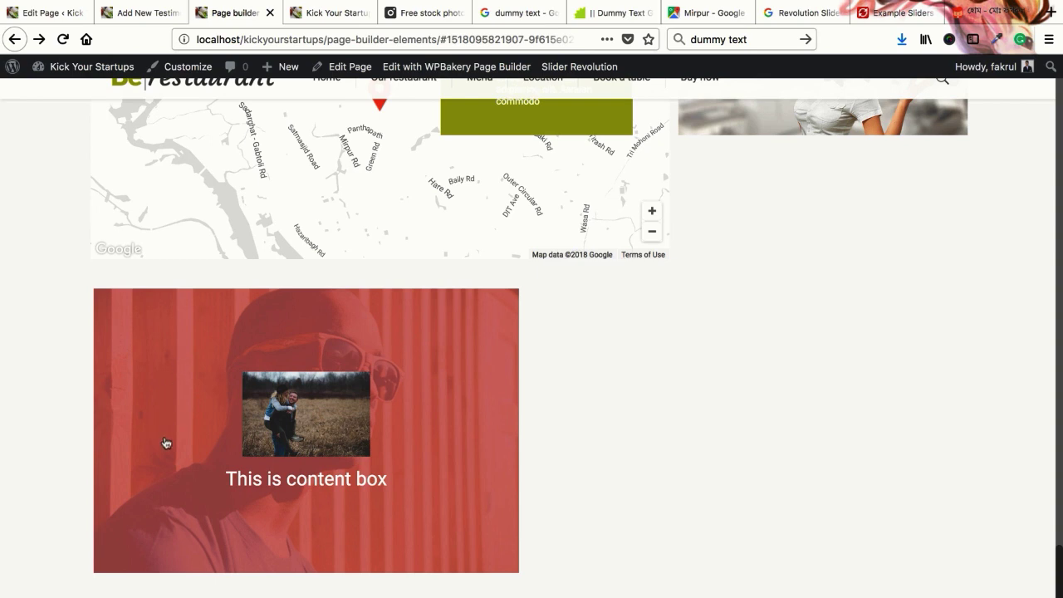
{"action": "left_click", "coordinate": [50, 8]}
{"action": "left_click", "coordinate": [17, 151]}
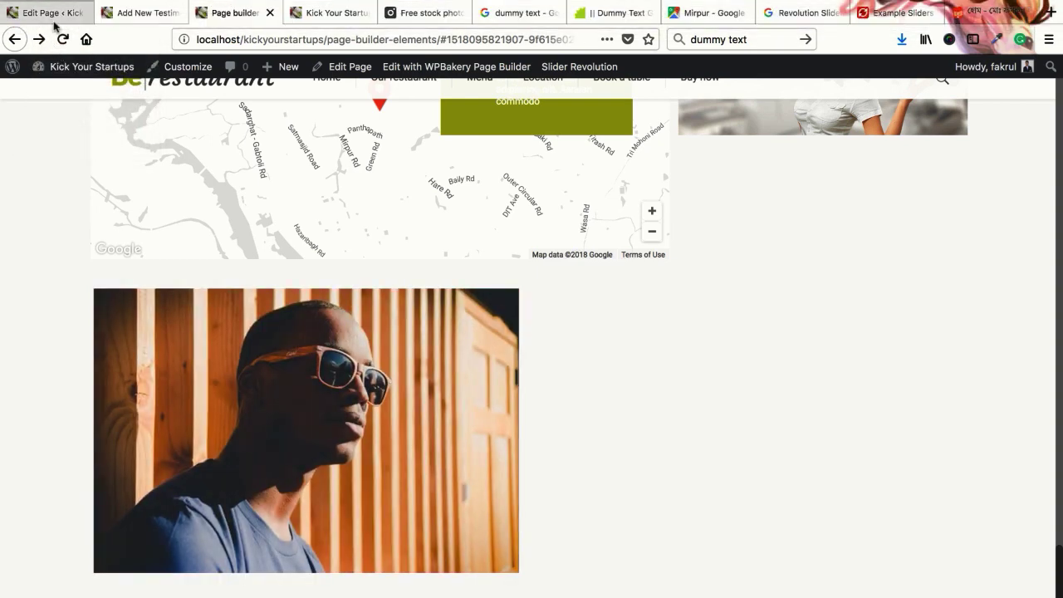
{"action": "left_click", "coordinate": [53, 14]}
{"action": "scroll", "coordinate": [158, 334], "scroll_direction": "down", "scroll_amount": 2}
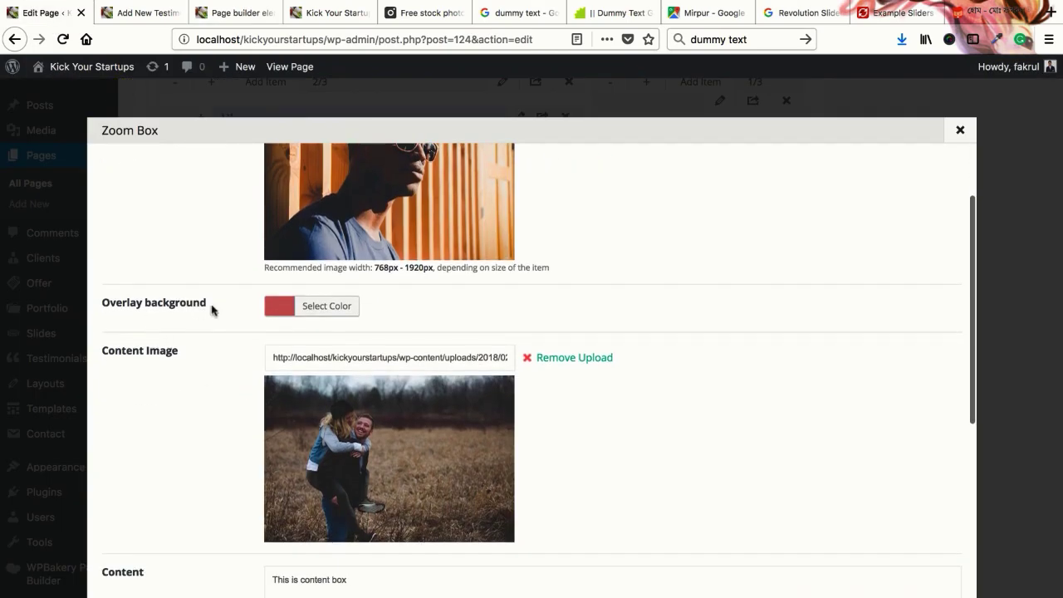
Change the Zoom Box overlay background colour to yellow and glance at the live page
{"action": "left_click", "coordinate": [318, 307]}
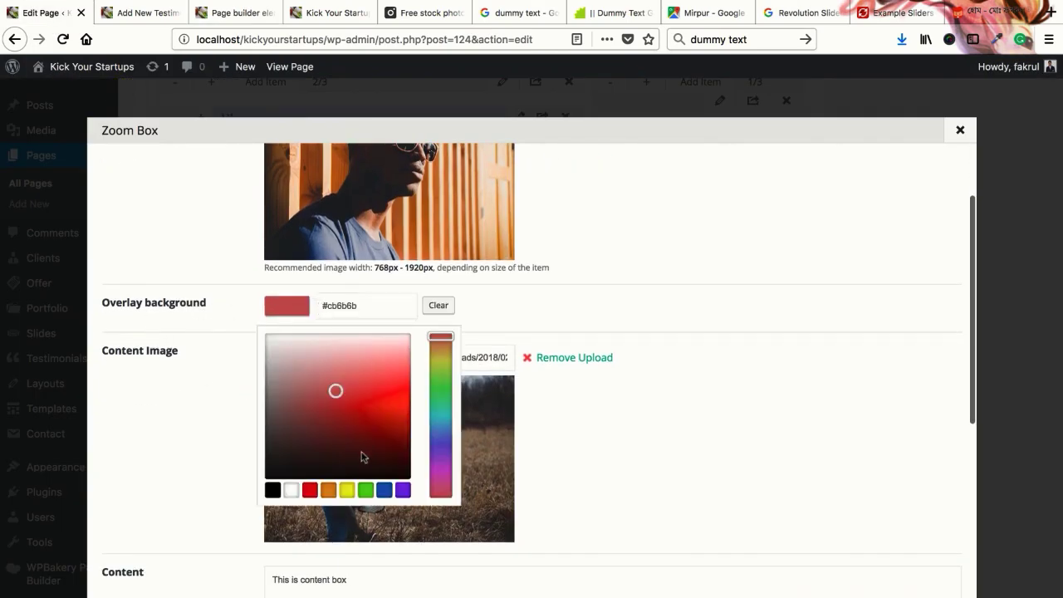
{"action": "left_click", "coordinate": [349, 491]}
{"action": "left_click", "coordinate": [548, 334]}
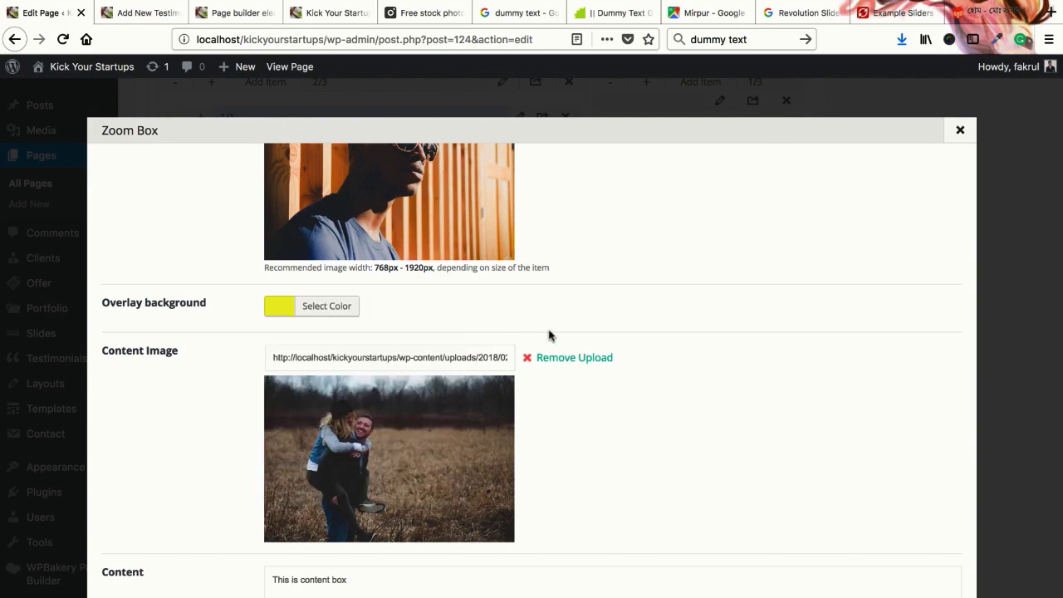
{"action": "left_click", "coordinate": [227, 12]}
{"action": "mouse_move", "coordinate": [240, 394]}
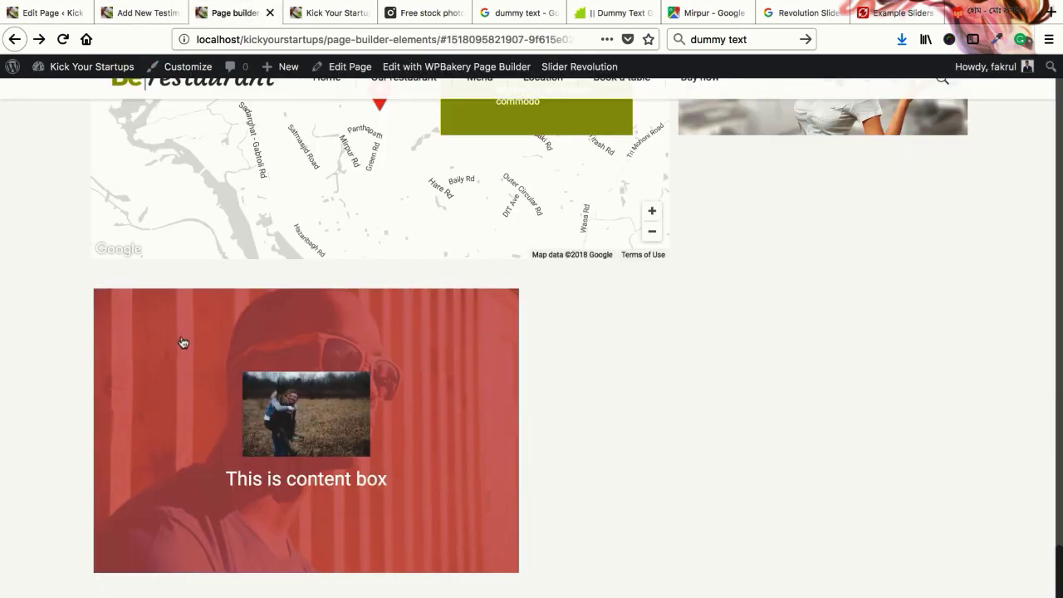
Save the Zoom Box settings, update the page, and reload the live page
{"action": "left_click", "coordinate": [49, 12]}
{"action": "scroll", "coordinate": [706, 446], "scroll_direction": "down", "scroll_amount": 5}
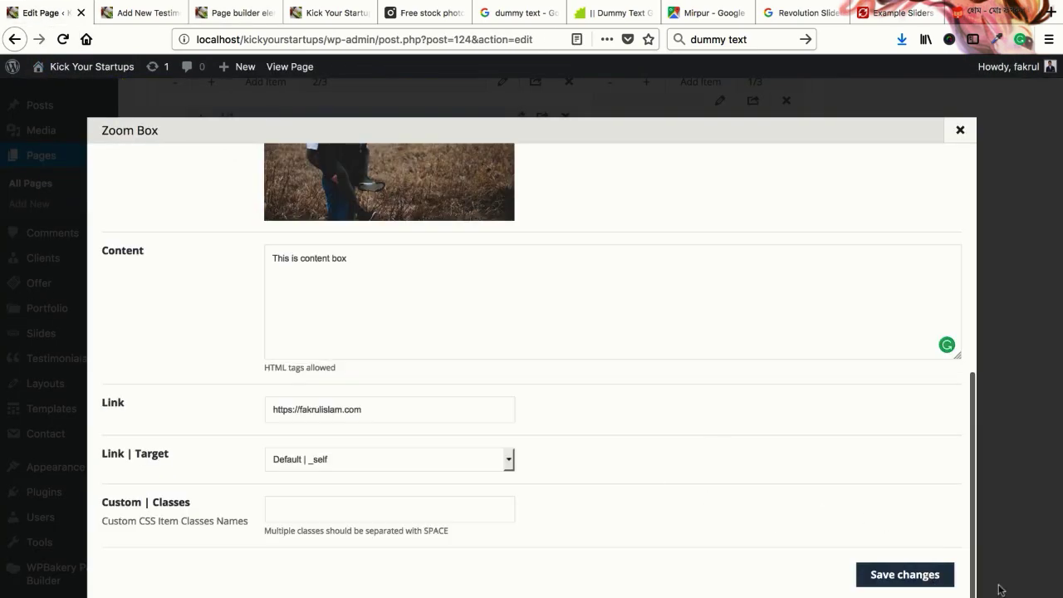
{"action": "left_click", "coordinate": [938, 581]}
{"action": "scroll", "coordinate": [987, 462], "scroll_direction": "up", "scroll_amount": 10}
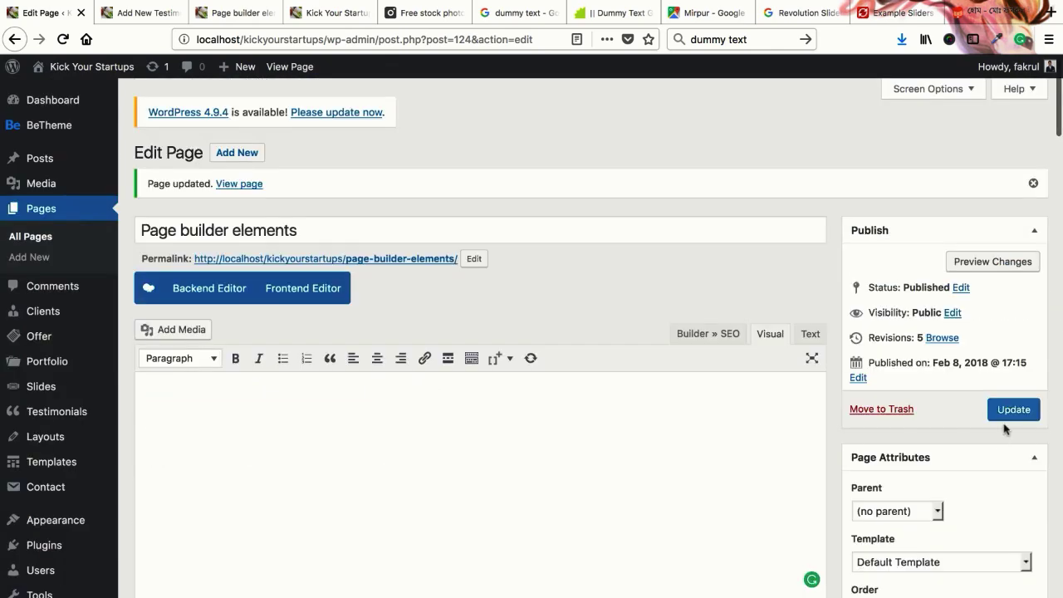
{"action": "left_click", "coordinate": [1013, 409]}
{"action": "left_click", "coordinate": [235, 14]}
{"action": "right_click", "coordinate": [236, 14]}
{"action": "left_click", "coordinate": [266, 15]}
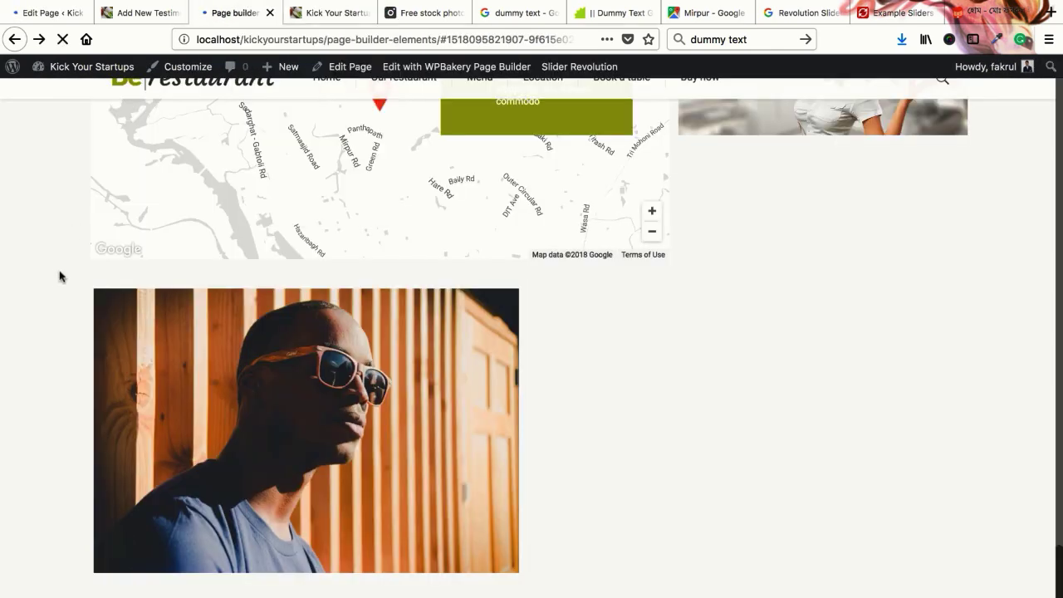
Check the yellow Zoom Box overlay on the live page and its settings in the builder
{"action": "scroll", "coordinate": [52, 288], "scroll_direction": "down", "scroll_amount": 5}
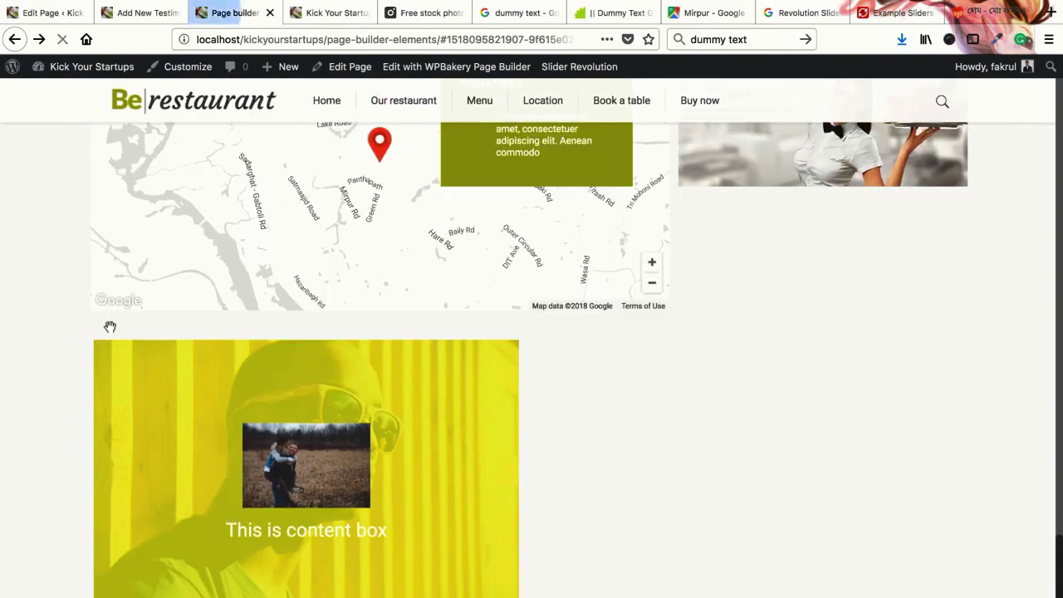
{"action": "left_click", "coordinate": [53, 14]}
{"action": "scroll", "coordinate": [385, 475], "scroll_direction": "down", "scroll_amount": 15}
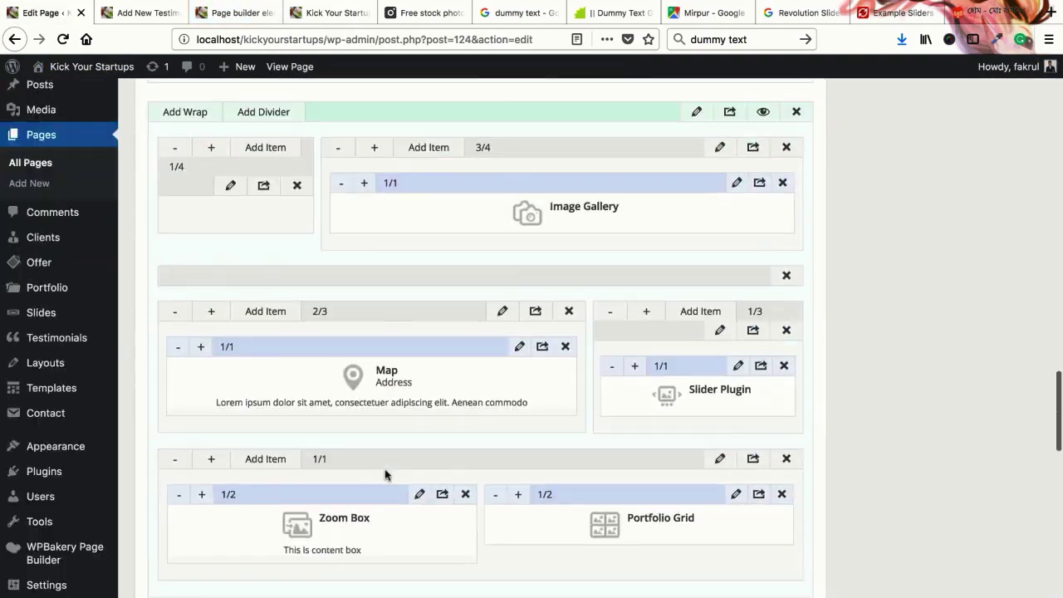
{"action": "scroll", "coordinate": [385, 474], "scroll_direction": "up", "scroll_amount": 1}
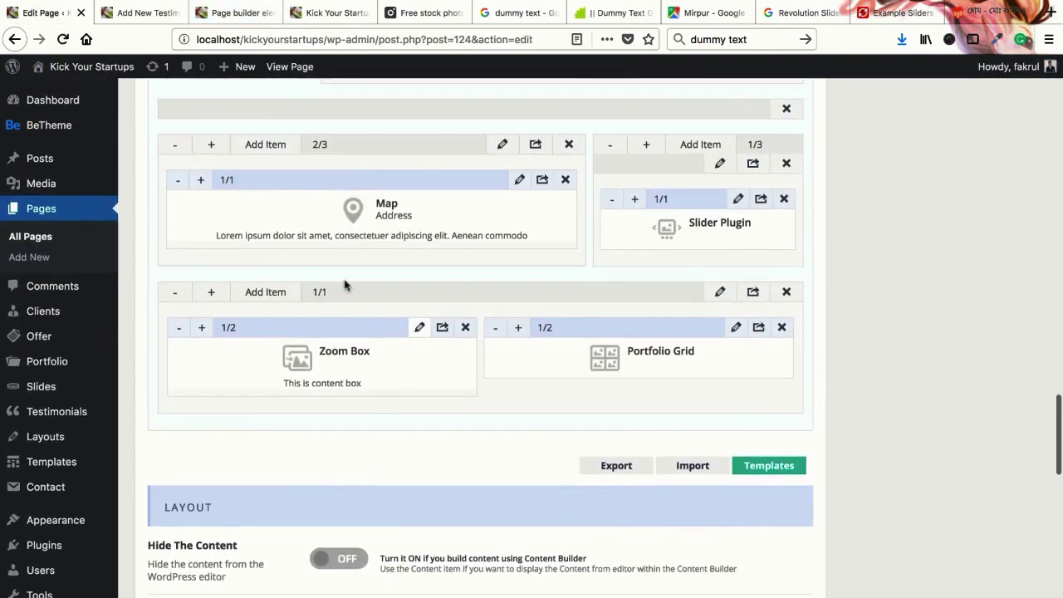
{"action": "left_click", "coordinate": [413, 328]}
{"action": "left_click", "coordinate": [236, 13]}
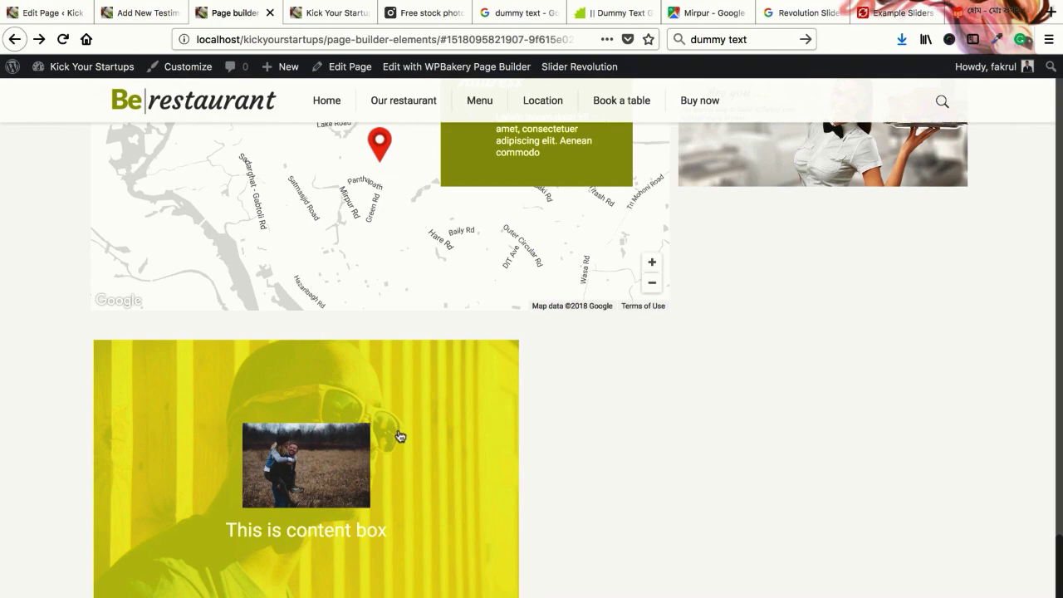
Go to the site's home page with the 'Are you hungry?' banner
{"action": "scroll", "coordinate": [399, 436], "scroll_direction": "up", "scroll_amount": 10}
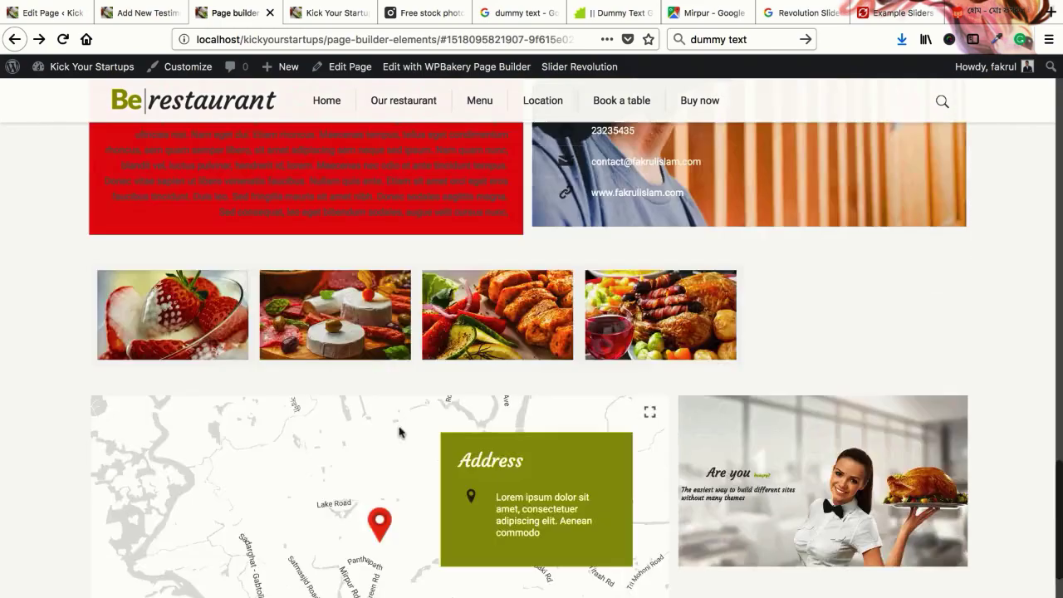
{"action": "left_click", "coordinate": [324, 163]}
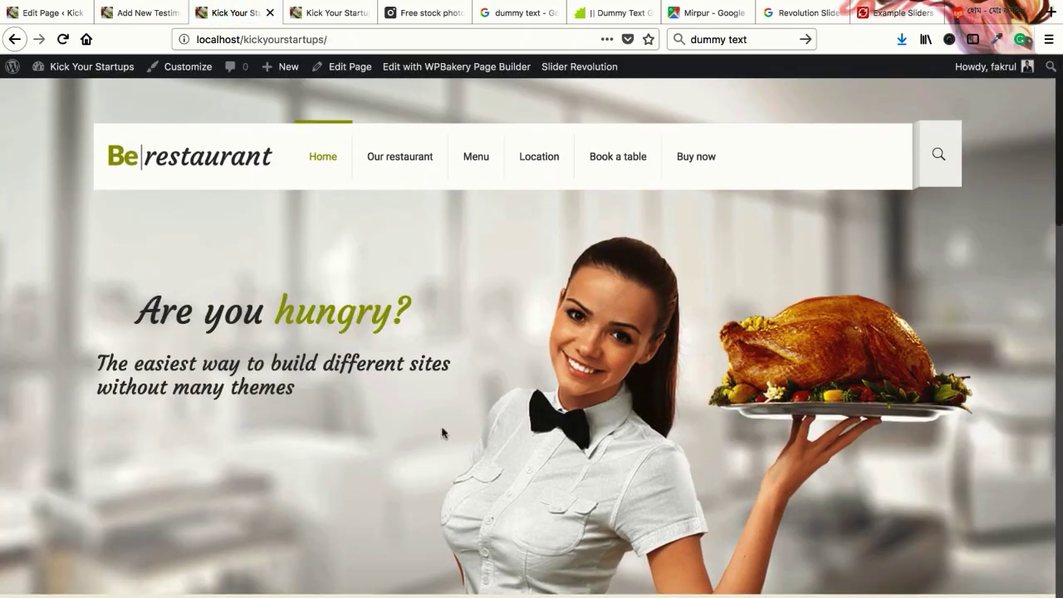
{"action": "scroll", "coordinate": [470, 429], "scroll_direction": "down", "scroll_amount": 4}
{"action": "scroll", "coordinate": [509, 409], "scroll_direction": "up", "scroll_amount": 4}
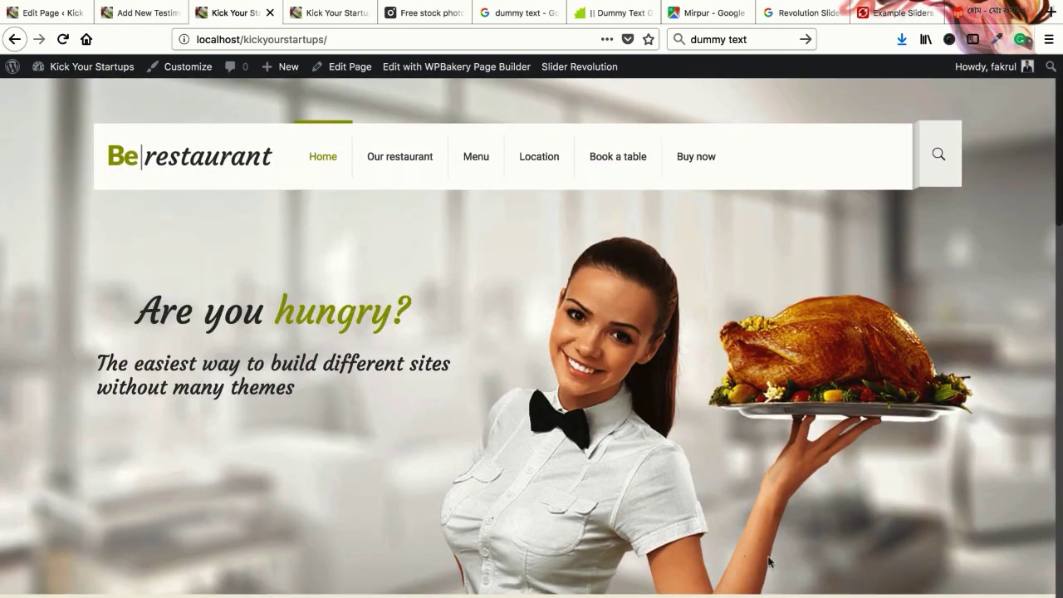